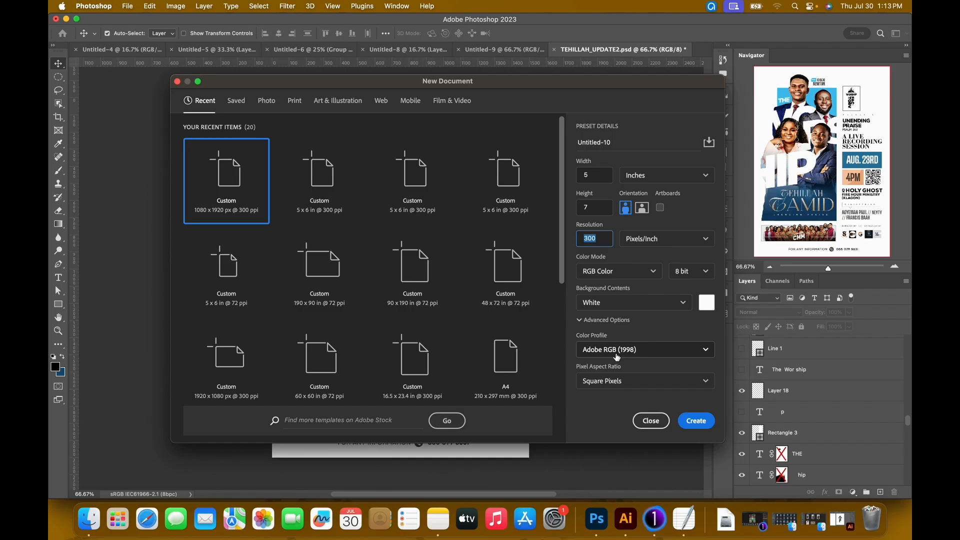
# Create a 5 x 7 inch, 300 pixels/inch RGB document with the Adobe RGB (1998) color profile and add an empty layer.
pyautogui.click(616, 357)
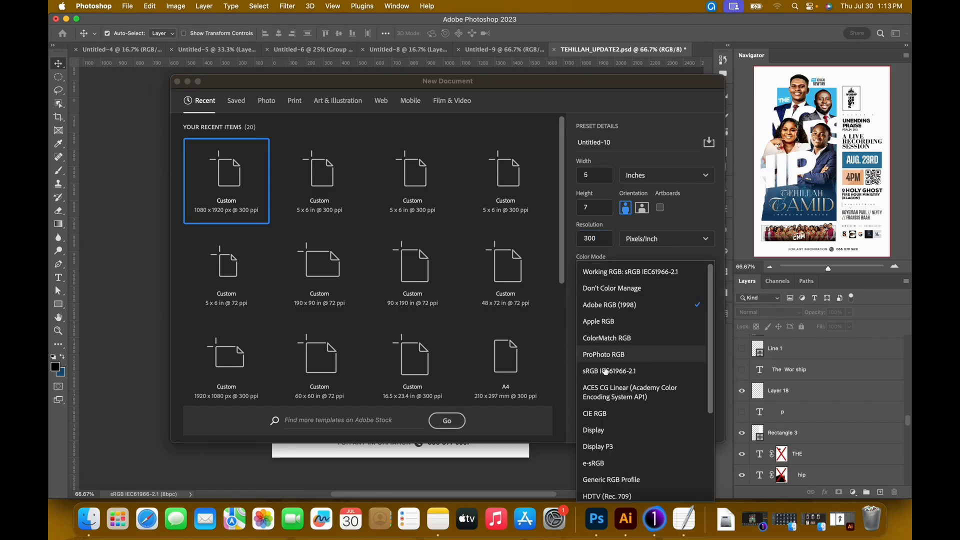
pyautogui.click(611, 305)
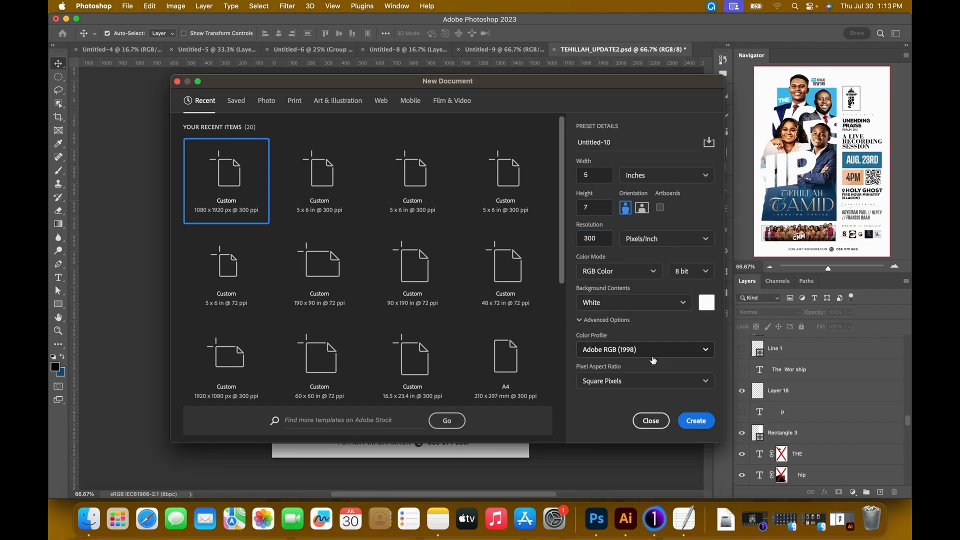
pyautogui.click(698, 422)
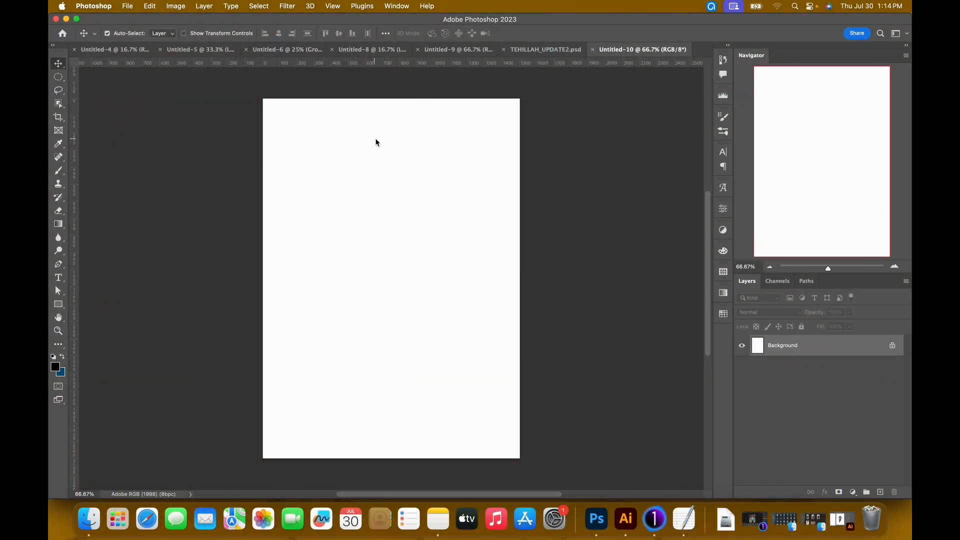
pyautogui.click(881, 493)
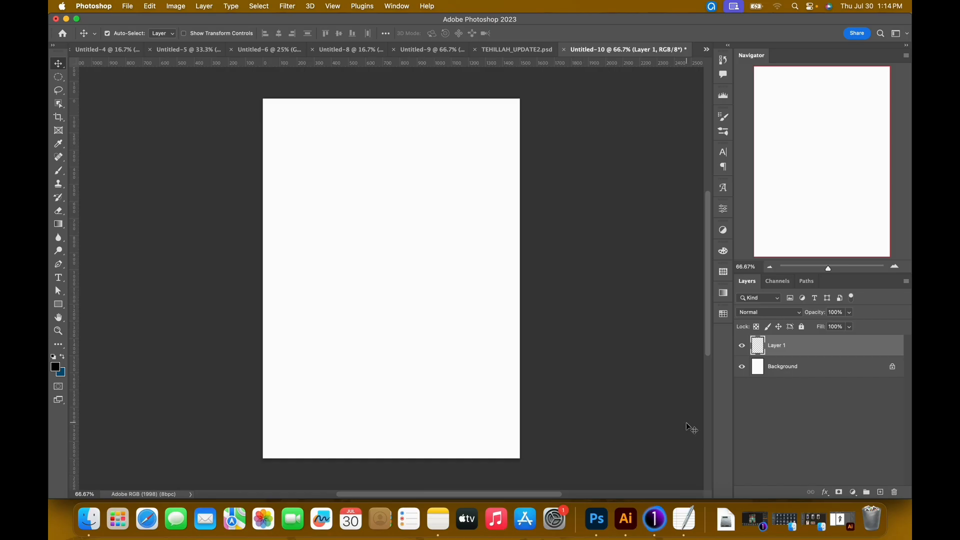
# Copy the Rectangle color code 3cbaee from the TextEdit notes and return to the Photoshop document.
pyautogui.click(684, 518)
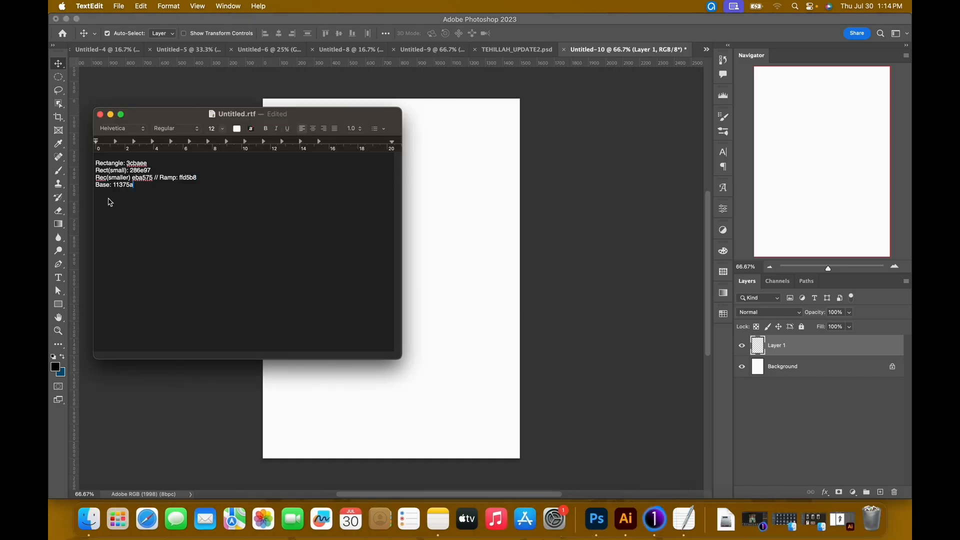
pyautogui.moveTo(128, 164); pyautogui.dragTo(147, 165)
pyautogui.press('super+c')
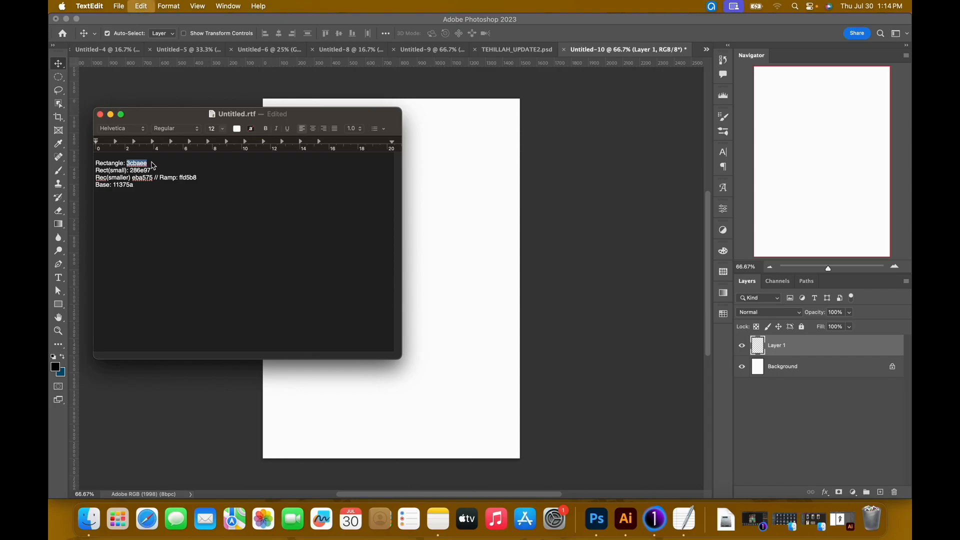
pyautogui.click(575, 71)
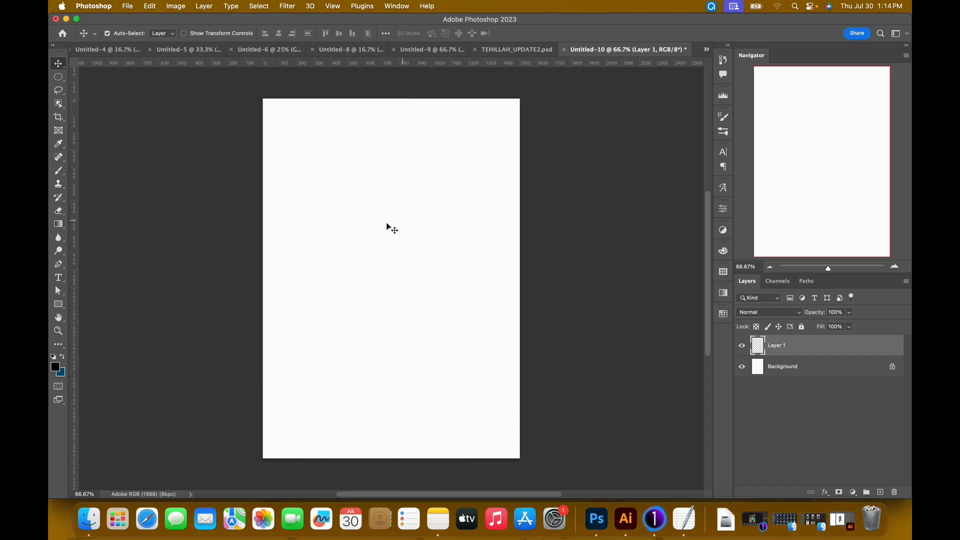
# Draw a rectangle of about 594 x 1489 px with bright blue fill and no stroke, and place it at about X 235, Y 306 px.
pyautogui.press('u')
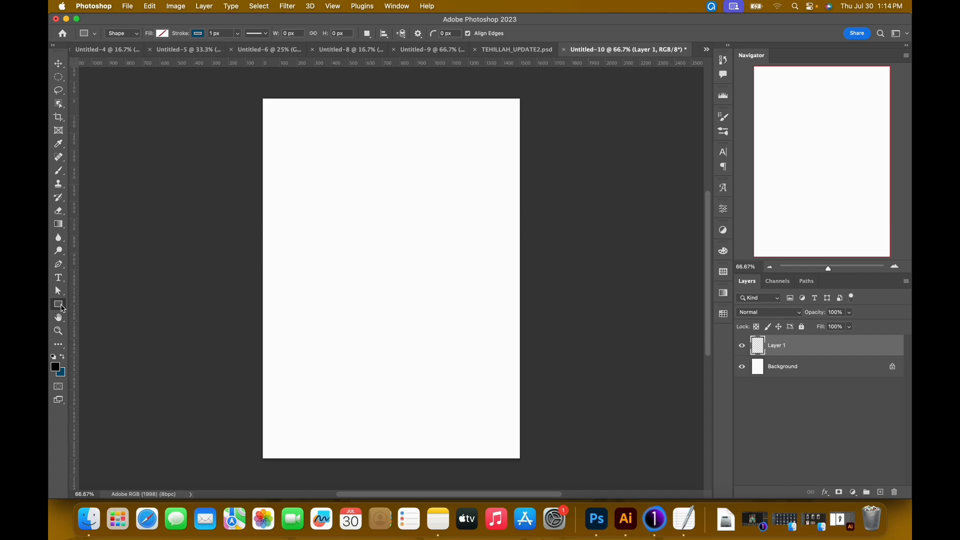
pyautogui.click(199, 34)
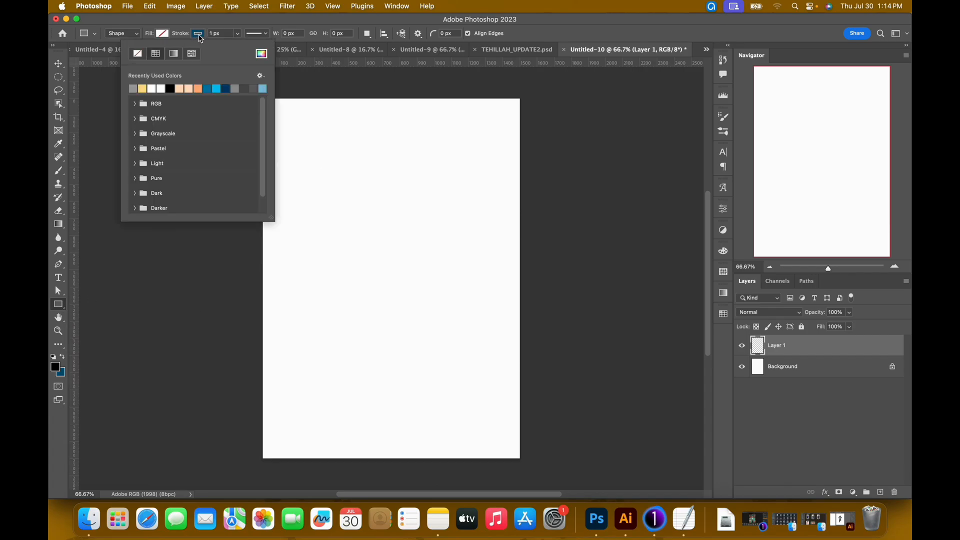
pyautogui.click(139, 55)
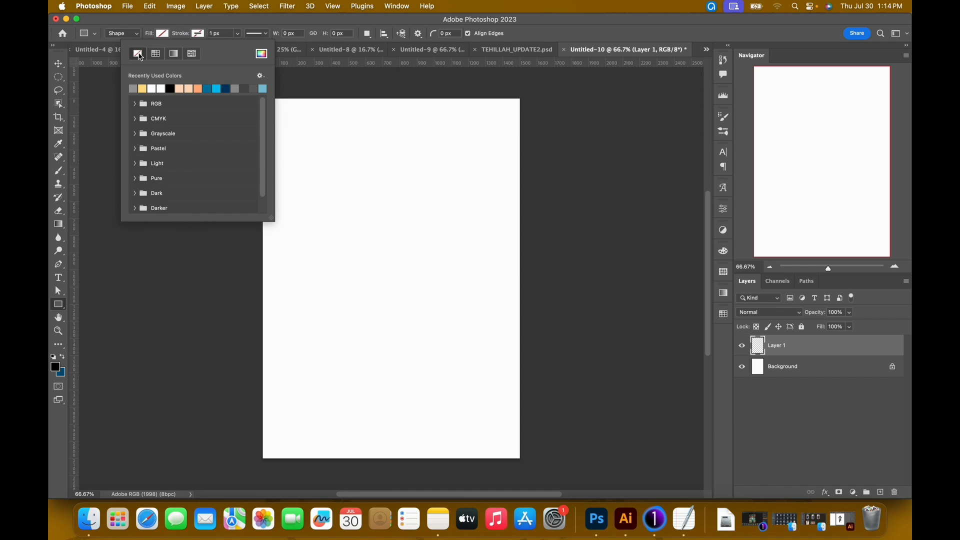
pyautogui.click(163, 35)
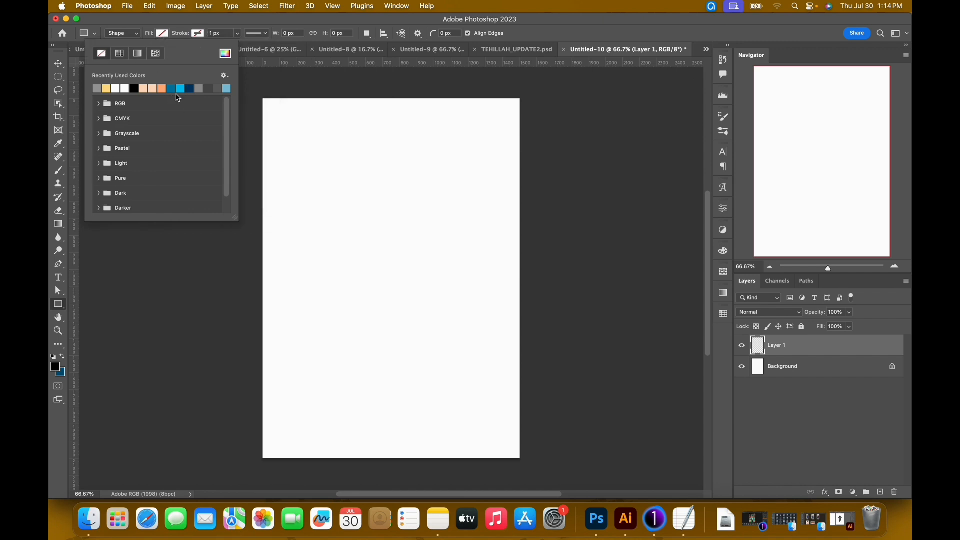
pyautogui.click(181, 90)
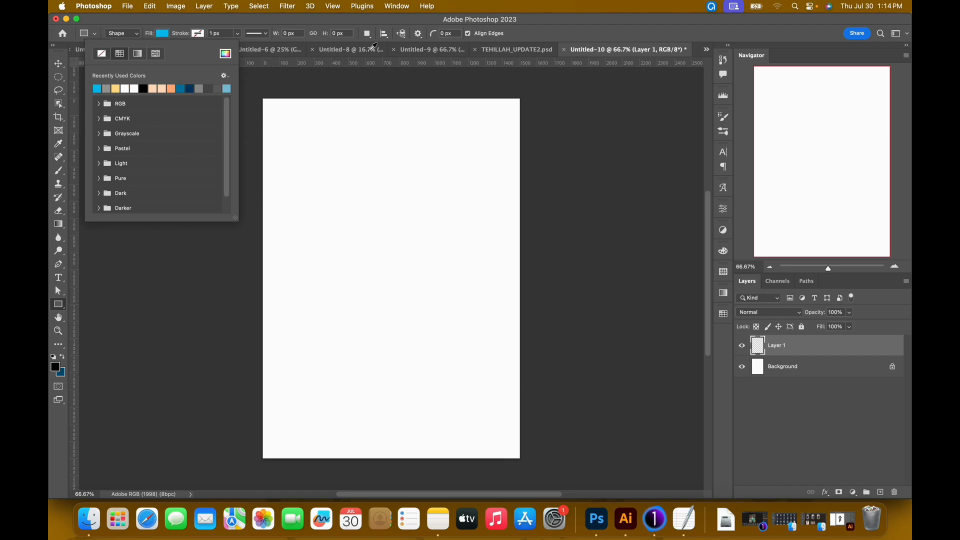
pyautogui.click(530, 30)
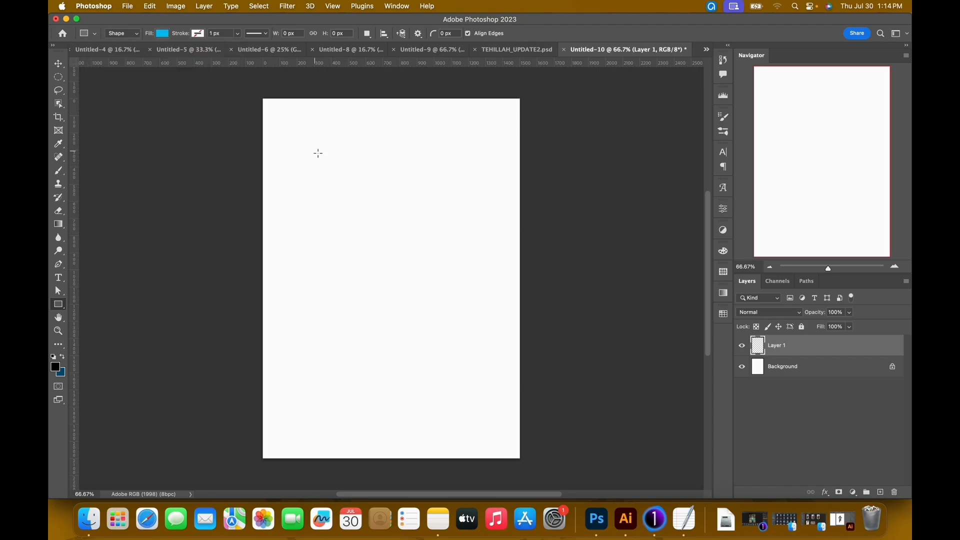
pyautogui.moveTo(310, 151); pyautogui.dragTo(410, 403)
pyautogui.click(60, 69)
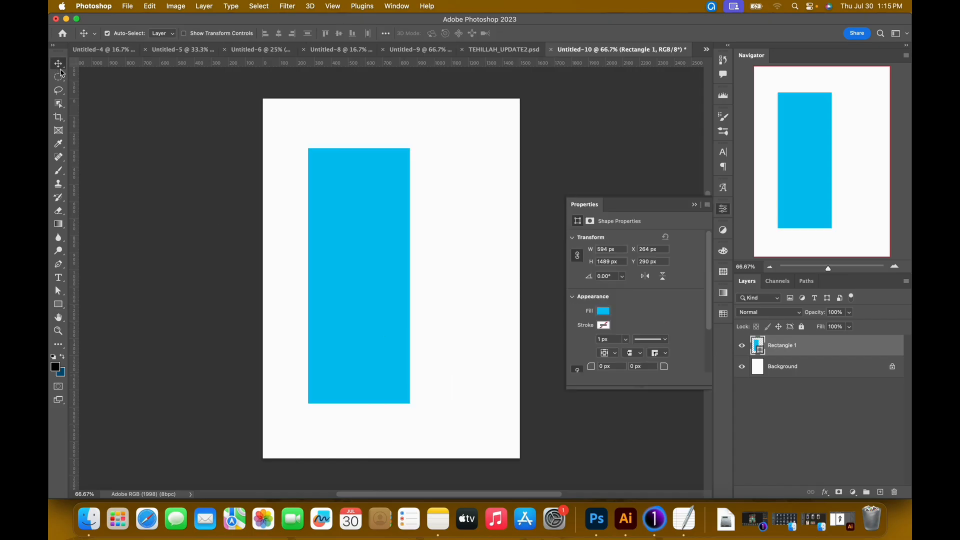
pyautogui.moveTo(364, 265); pyautogui.dragTo(359, 268)
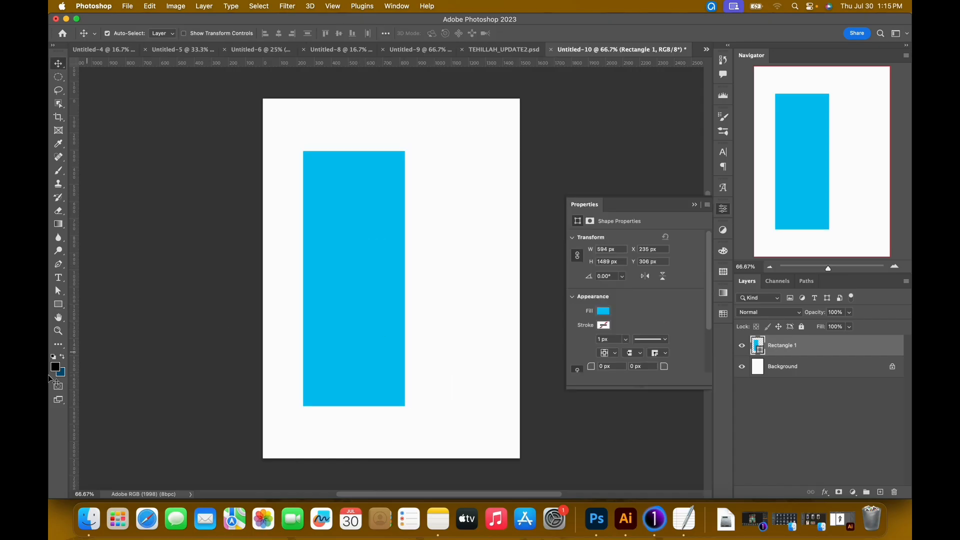
# Set the rectangle's fill color to 3cbaee.
pyautogui.doubleClick(760, 345)
pyautogui.click(834, 428)
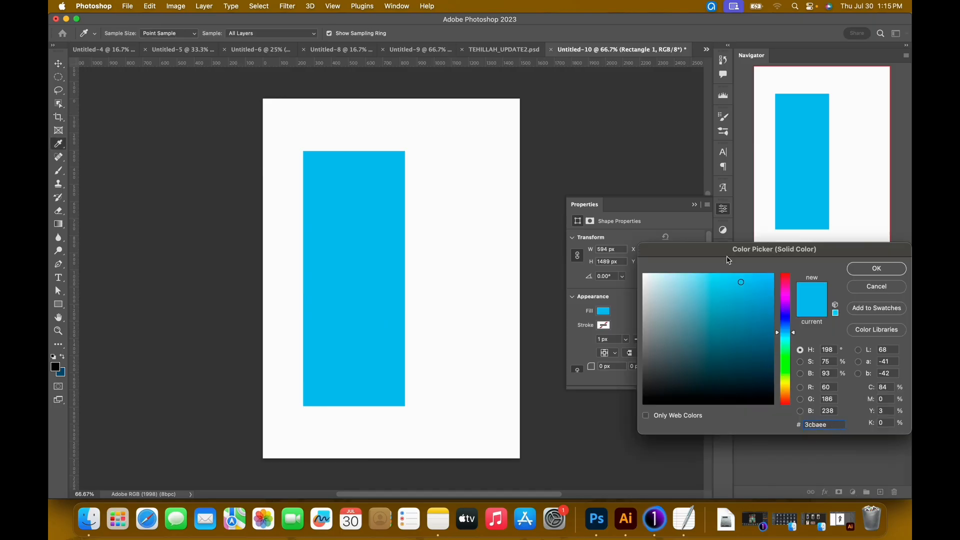
pyautogui.moveTo(726, 258); pyautogui.dragTo(671, 244)
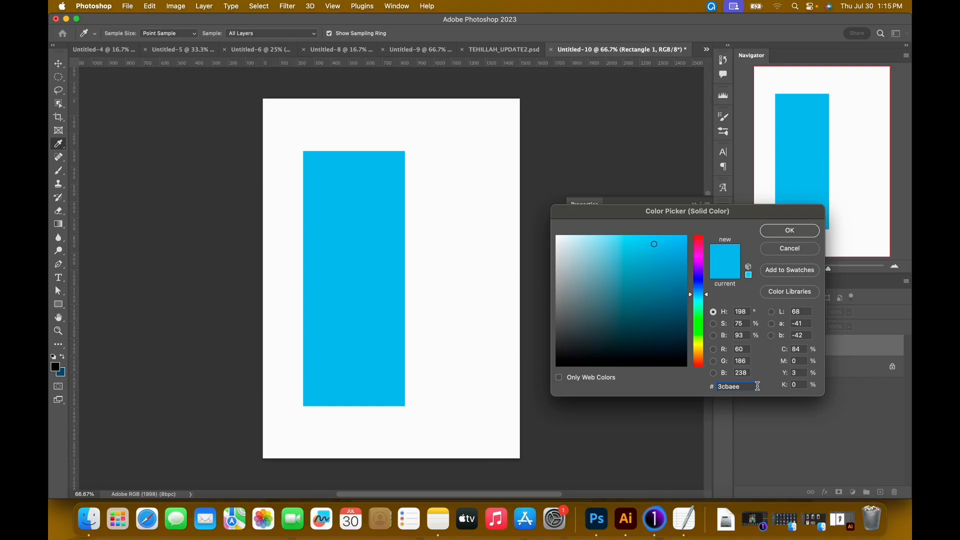
pyautogui.click(790, 235)
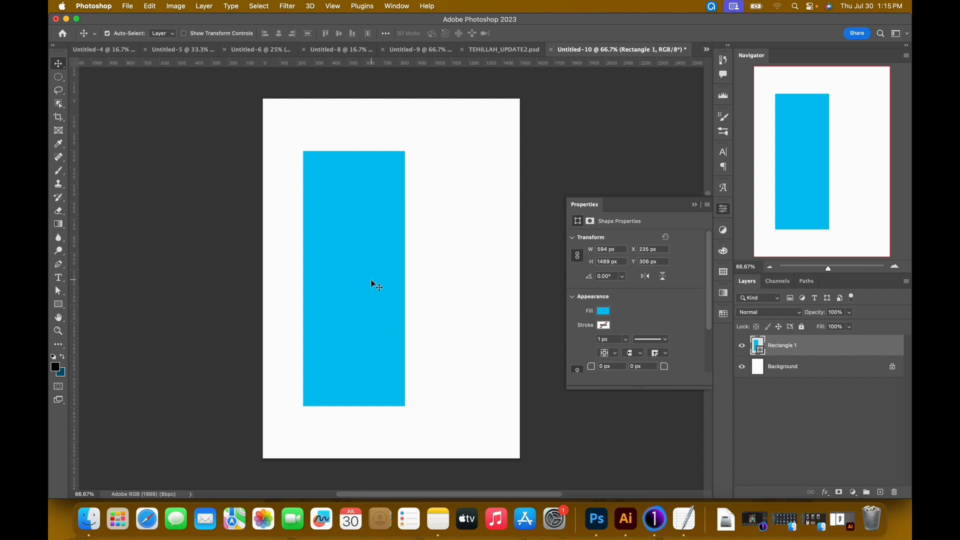
# Widen the blue rectangle to slightly over 644 px by moving only its right edge with Free Transform.
pyautogui.press('super+t')
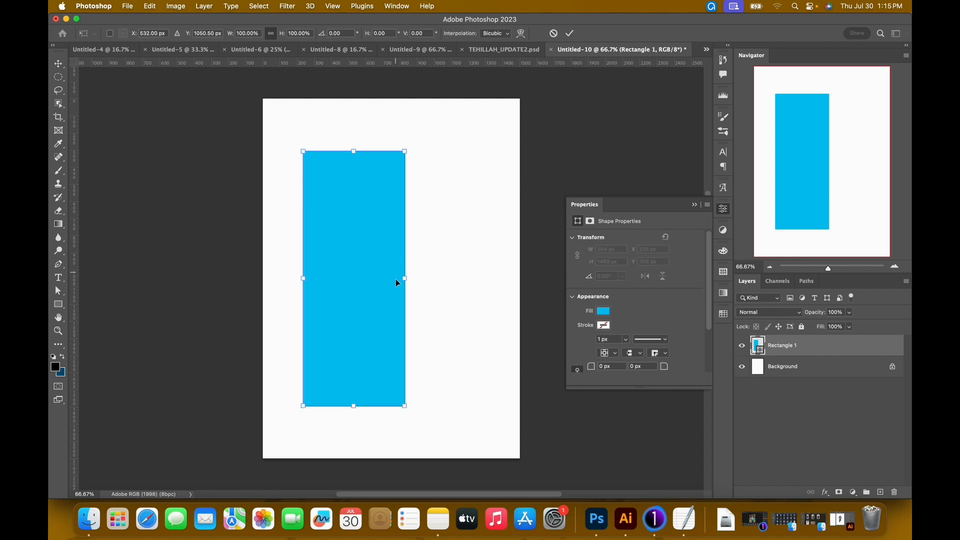
pyautogui.moveTo(405, 279); pyautogui.dragTo(412, 281)
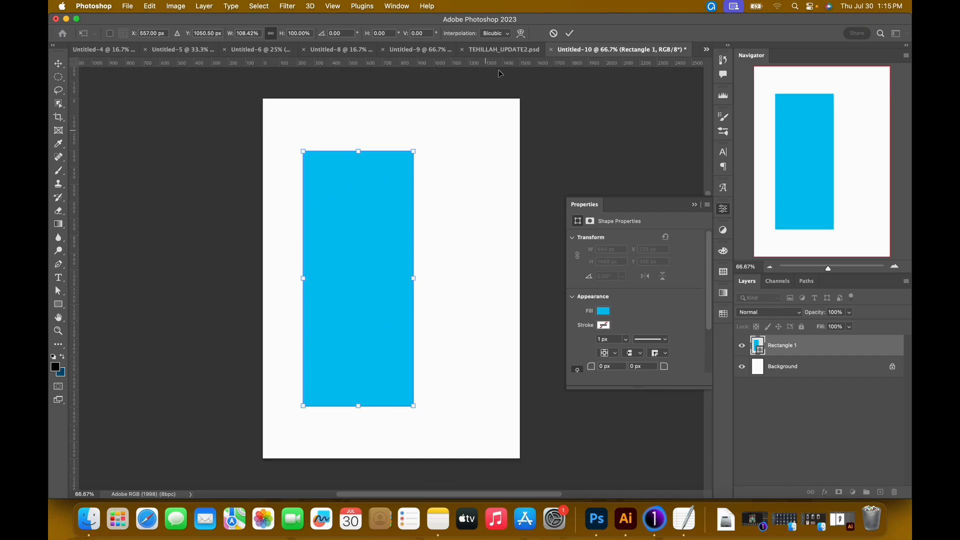
pyautogui.click(578, 35)
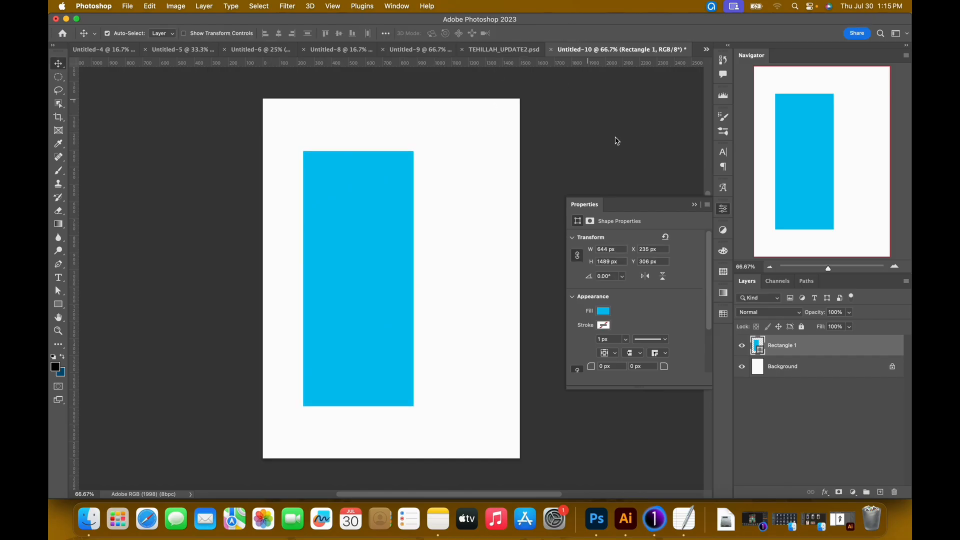
pyautogui.click(694, 205)
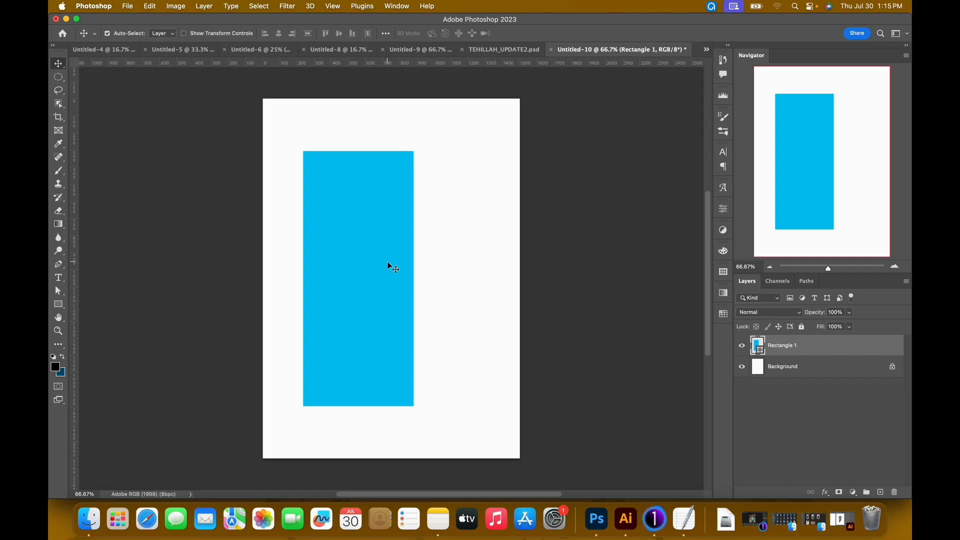
pyautogui.press('super+t')
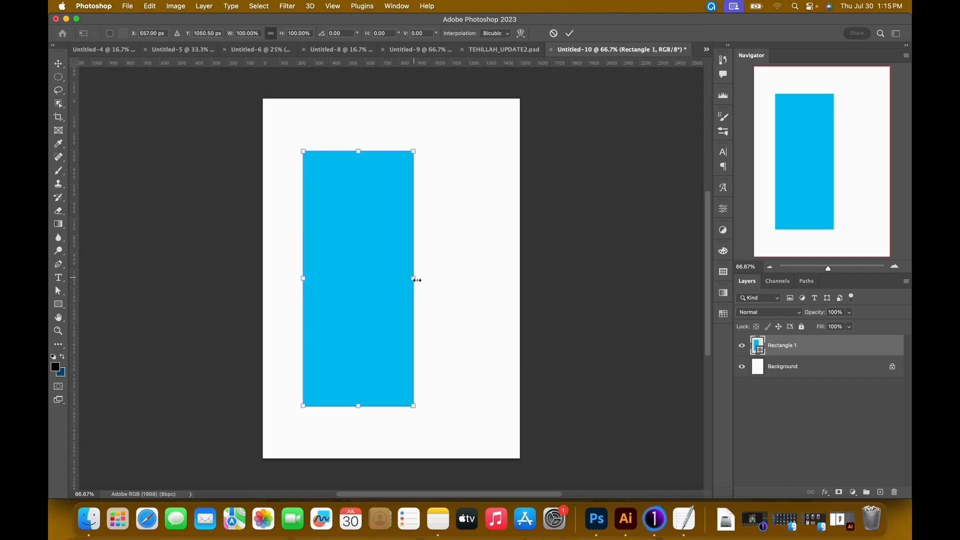
pyautogui.moveTo(414, 279); pyautogui.dragTo(419, 282)
pyautogui.press('Return')
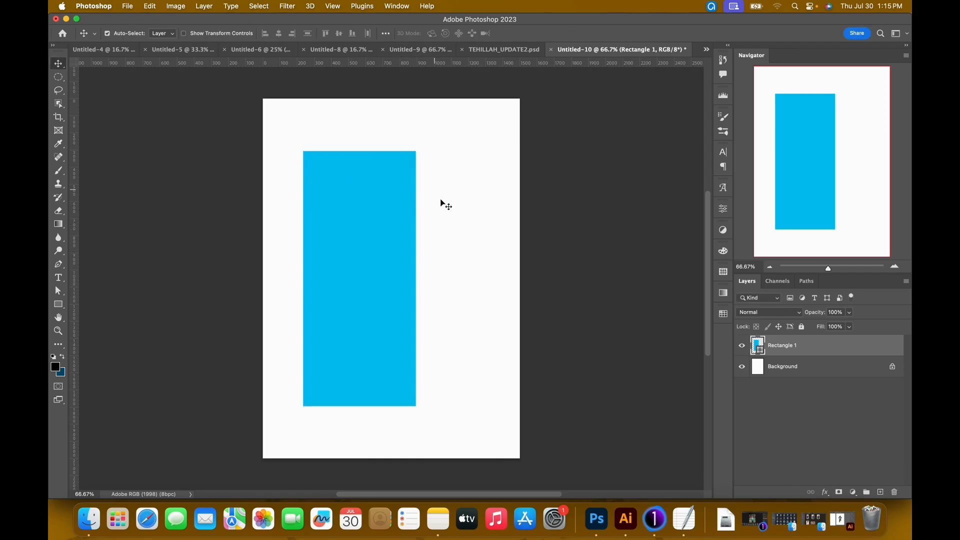
# Copy the TEHILLAH TAMID title layer from TEHILLAH_UPDATE2.psd into the new document, accept the color conversion, and place it over the rectangle's lower part.
pyautogui.click(503, 49)
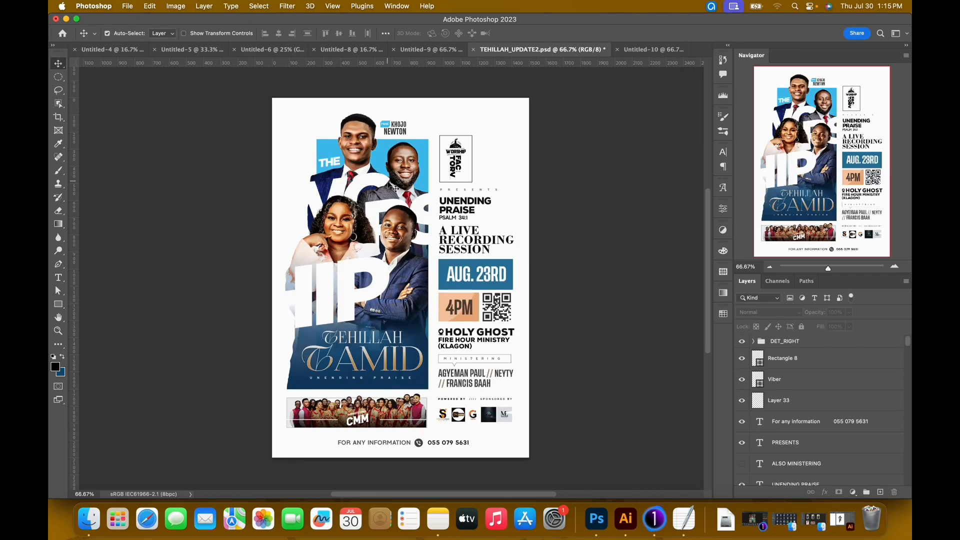
pyautogui.click(647, 55)
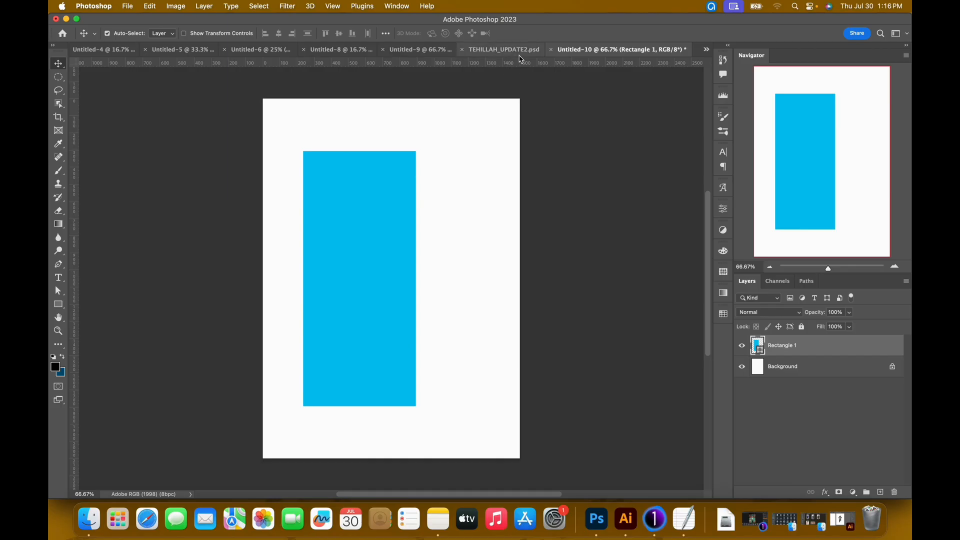
pyautogui.click(505, 49)
pyautogui.rightClick(386, 352)
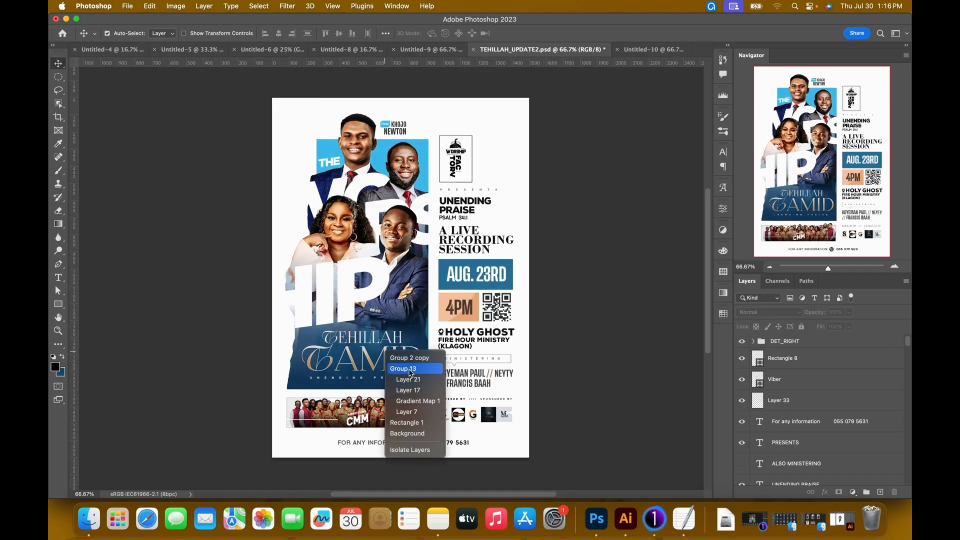
pyautogui.click(409, 371)
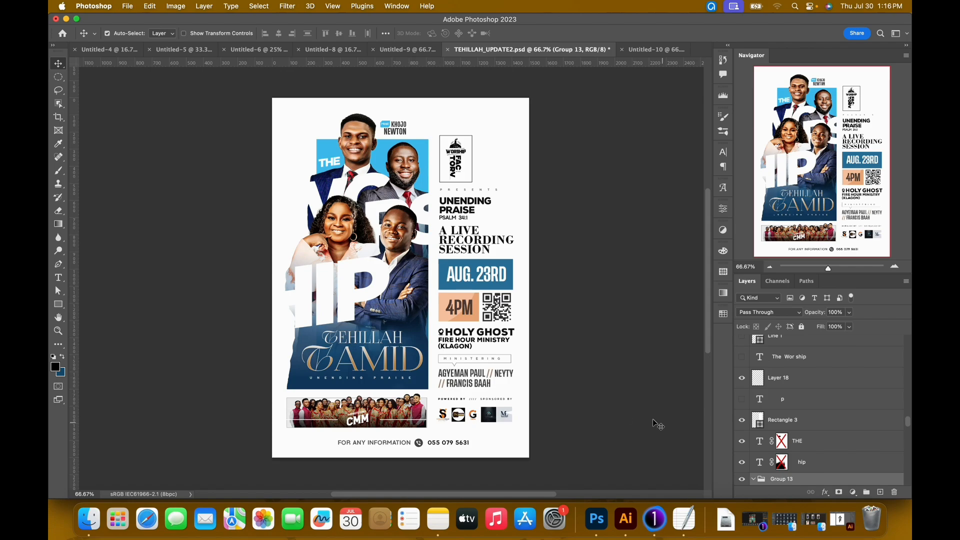
pyautogui.scroll(-1, 768, 452)
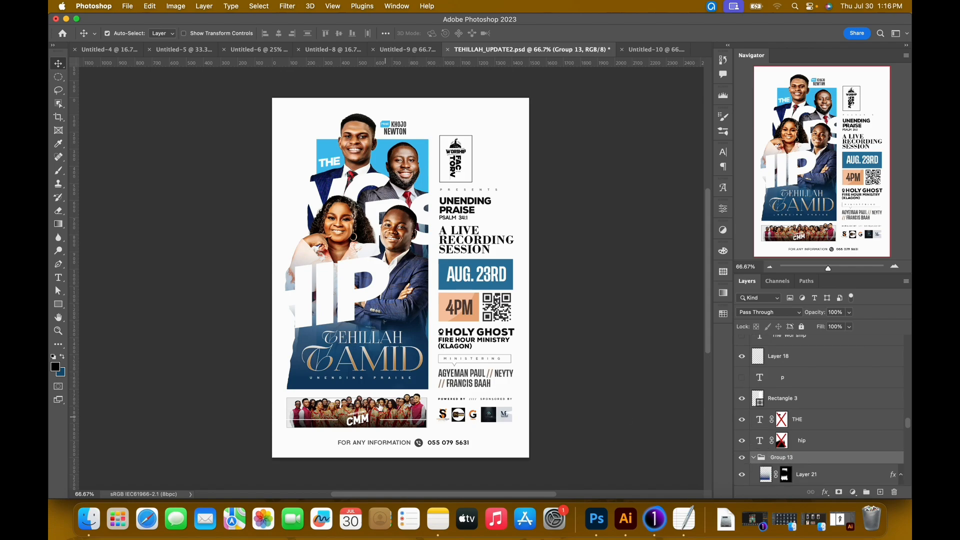
pyautogui.click(379, 370)
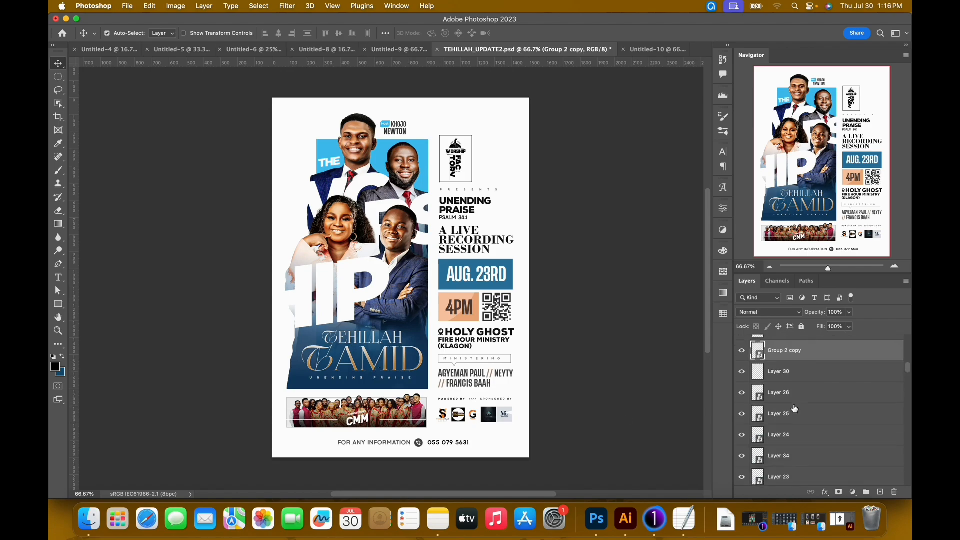
pyautogui.scroll(1, 795, 405)
pyautogui.moveTo(412, 347); pyautogui.dragTo(606, 106)
pyautogui.moveTo(376, 347); pyautogui.dragTo(387, 345)
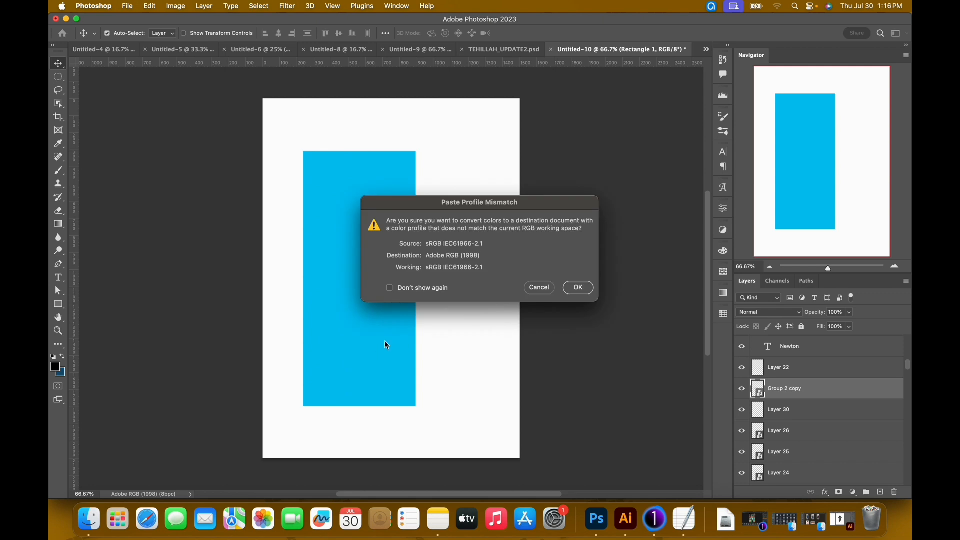
pyautogui.click(572, 291)
pyautogui.moveTo(395, 288); pyautogui.dragTo(388, 373)
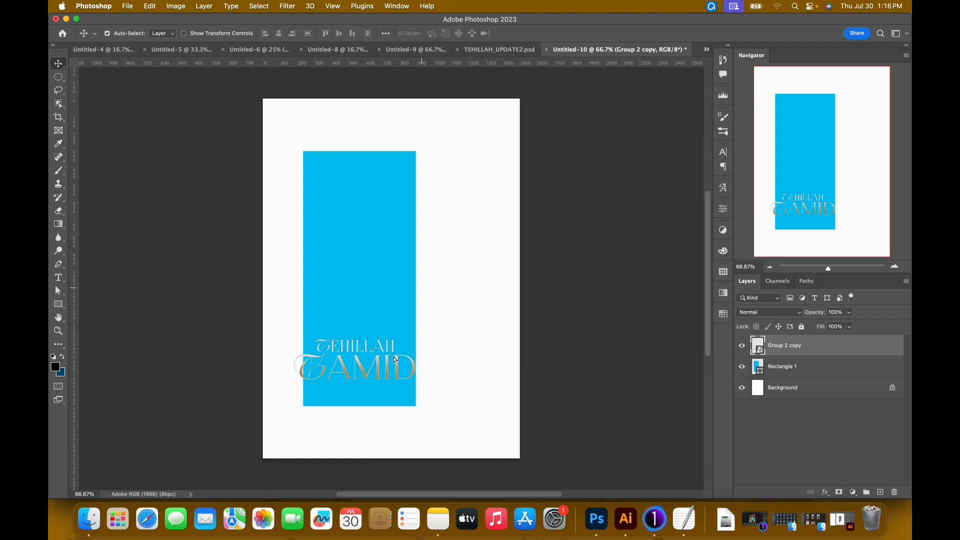
# Assign the working RGB profile sRGB IEC61966-2.1 to the new document to match TEHILLAH_UPDATE2.psd.
pyautogui.click(500, 49)
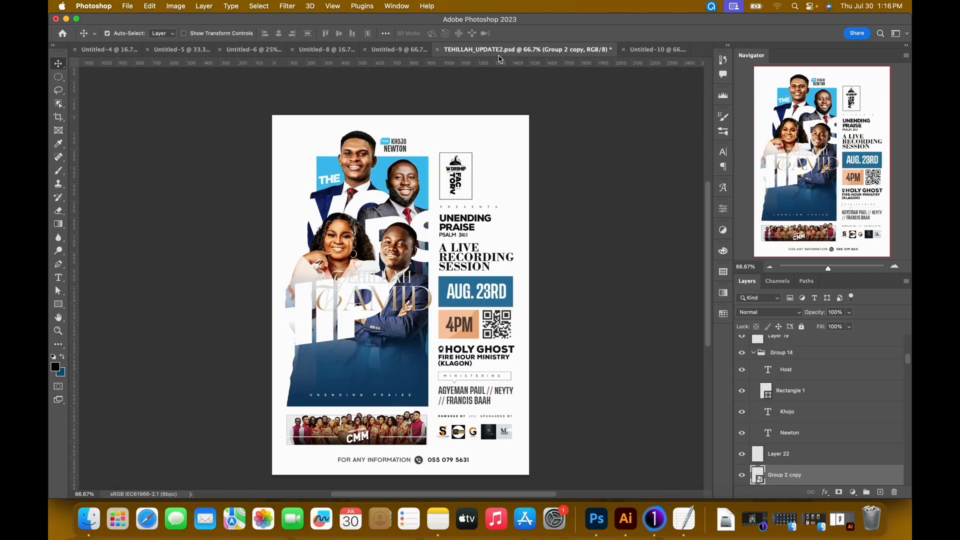
pyautogui.click(659, 52)
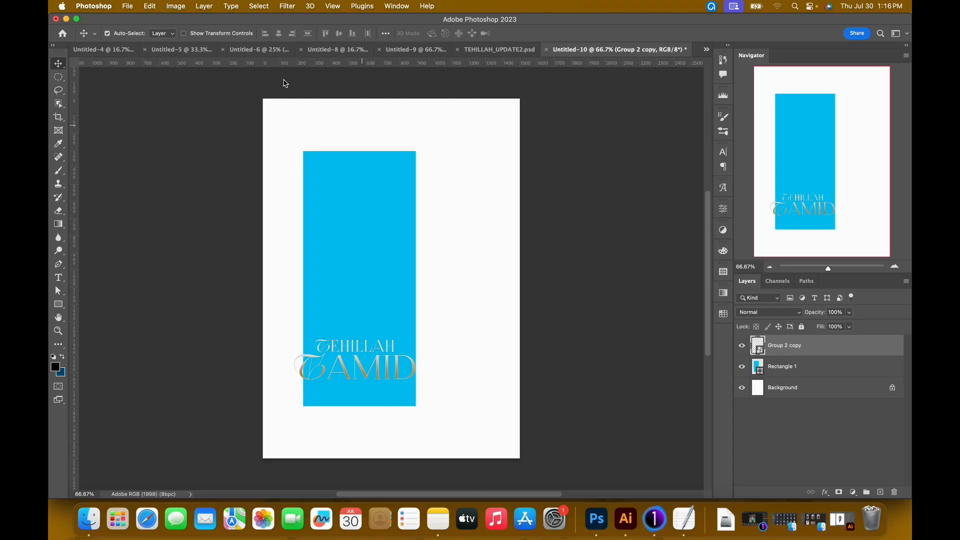
pyautogui.click(148, 9)
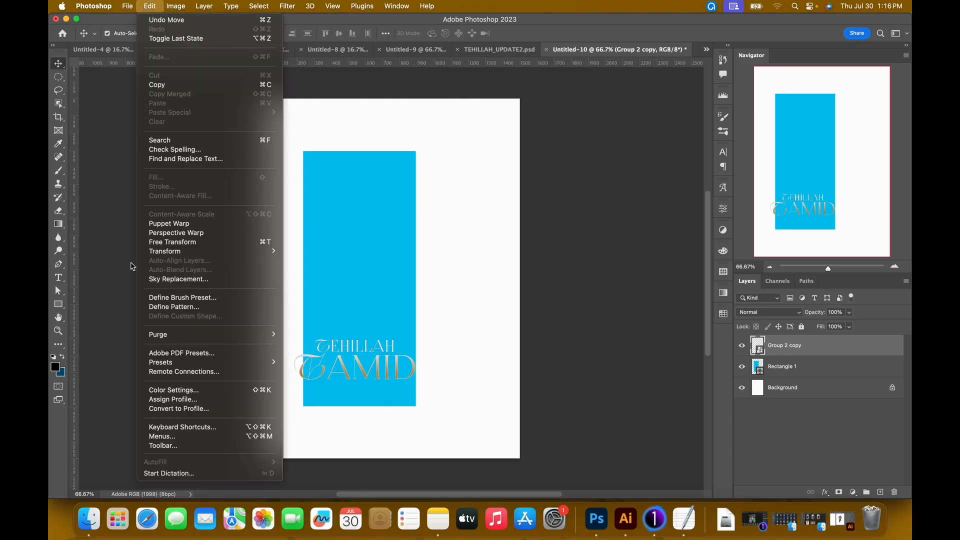
pyautogui.click(189, 400)
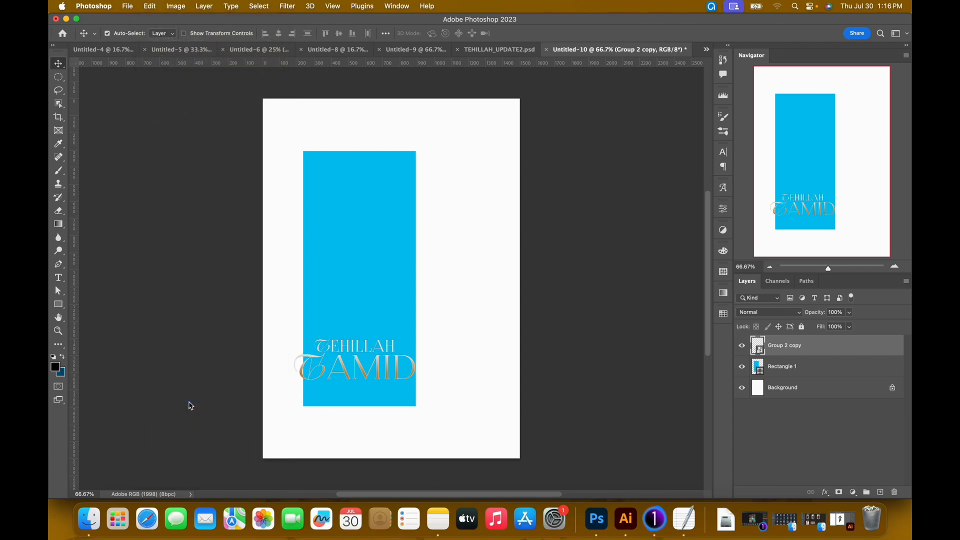
pyautogui.click(498, 202)
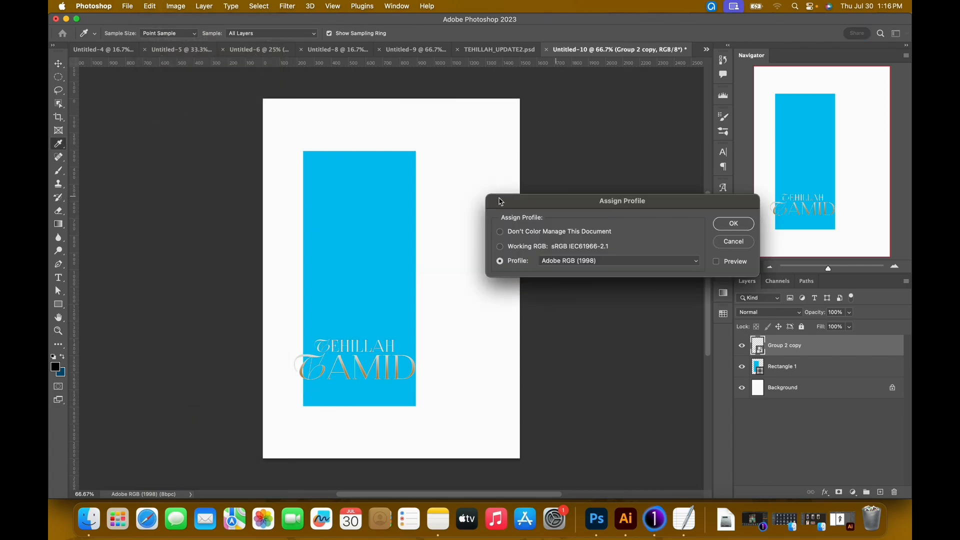
pyautogui.click(529, 248)
pyautogui.click(734, 229)
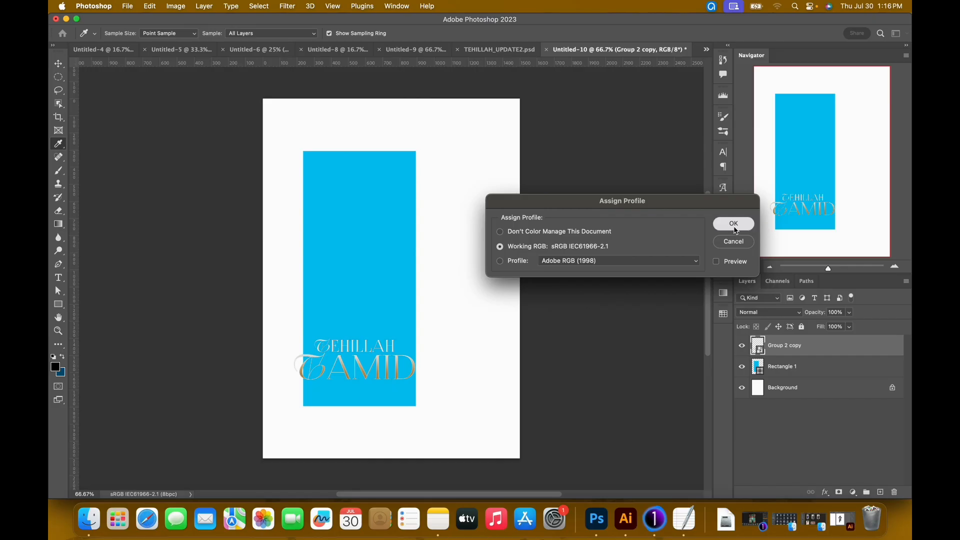
pyautogui.press('v')
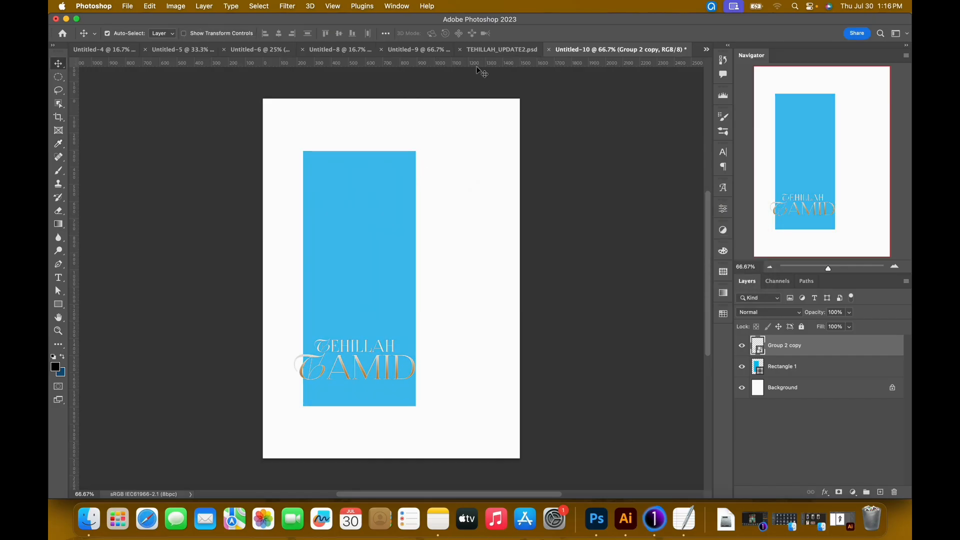
# Move the TEHILLAH TAMID title slightly up and right so its left end meets the blue rectangle's left edge.
pyautogui.click(496, 50)
pyautogui.moveTo(375, 190); pyautogui.dragTo(650, 55)
pyautogui.rightClick(378, 369)
pyautogui.click(412, 380)
pyautogui.moveTo(402, 371); pyautogui.dragTo(409, 353)
# Widen the blue rectangle with Free Transform by moving only its right edge just past the end of the title.
pyautogui.click(382, 265)
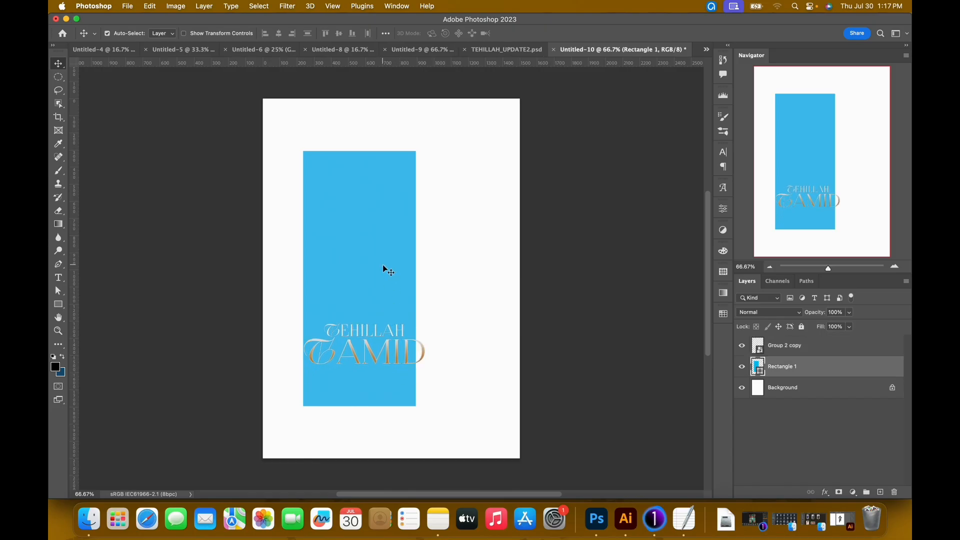
pyautogui.hotkey('ctrl', 't')
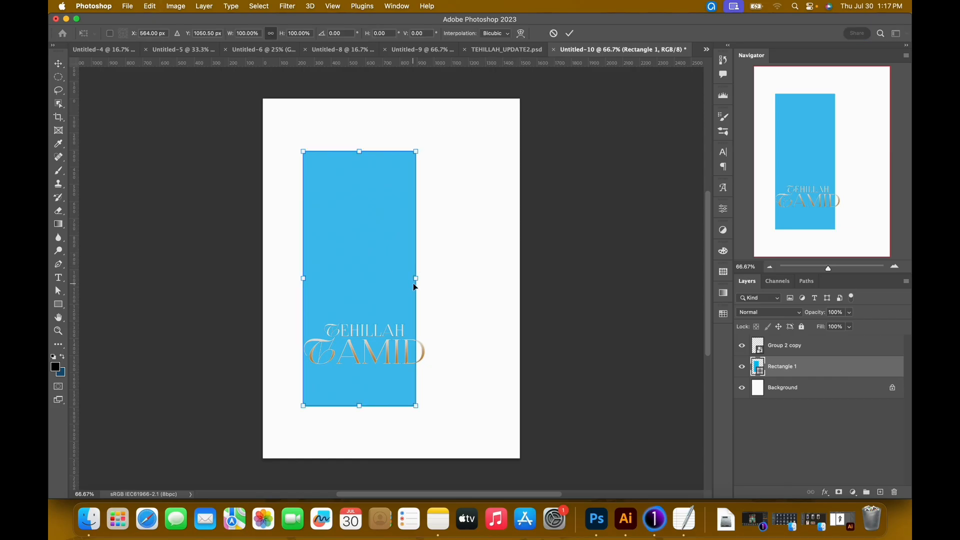
pyautogui.moveTo(416, 278); pyautogui.dragTo(436, 280)
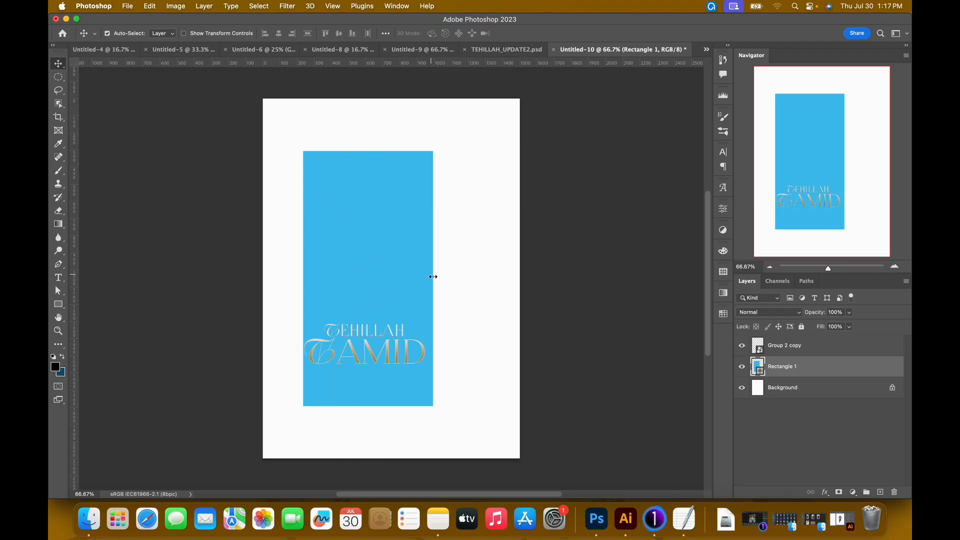
# Nudge the blue rectangle slightly left until the title sits inside it, almost touching its right edge.
pyautogui.hotkey('shift', 'Left')
pyautogui.hotkey('shift', 'Left')
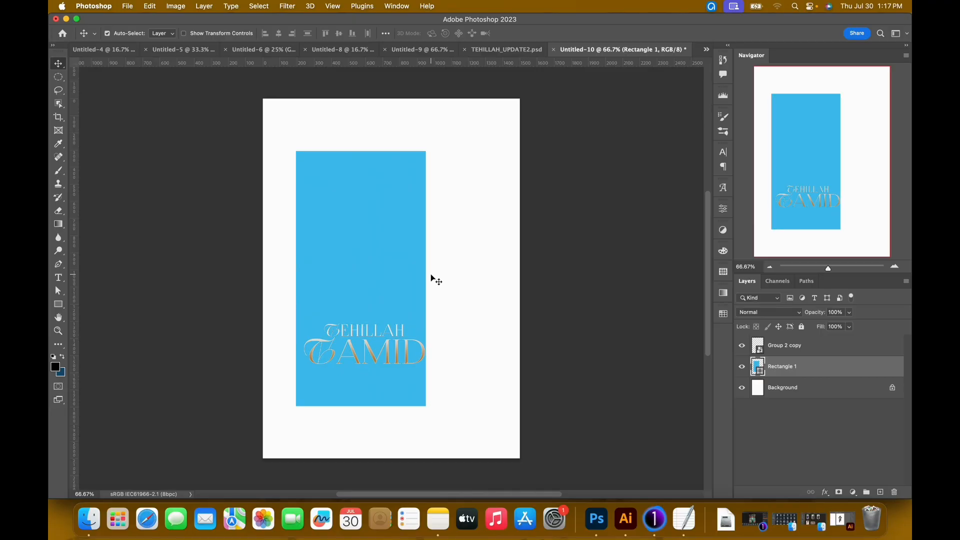
pyautogui.press('Left')
pyautogui.press('Left')
pyautogui.press('Left')
pyautogui.press('Left')
pyautogui.press('Left')
pyautogui.press('Left')
pyautogui.press('Right')
pyautogui.press('Right')
pyautogui.press('Right')
pyautogui.press('Right')
pyautogui.press('Right')
pyautogui.press('Right')
pyautogui.press('Right')
pyautogui.press('Right')
pyautogui.press('Right')
pyautogui.press('Right')
pyautogui.press('Right')
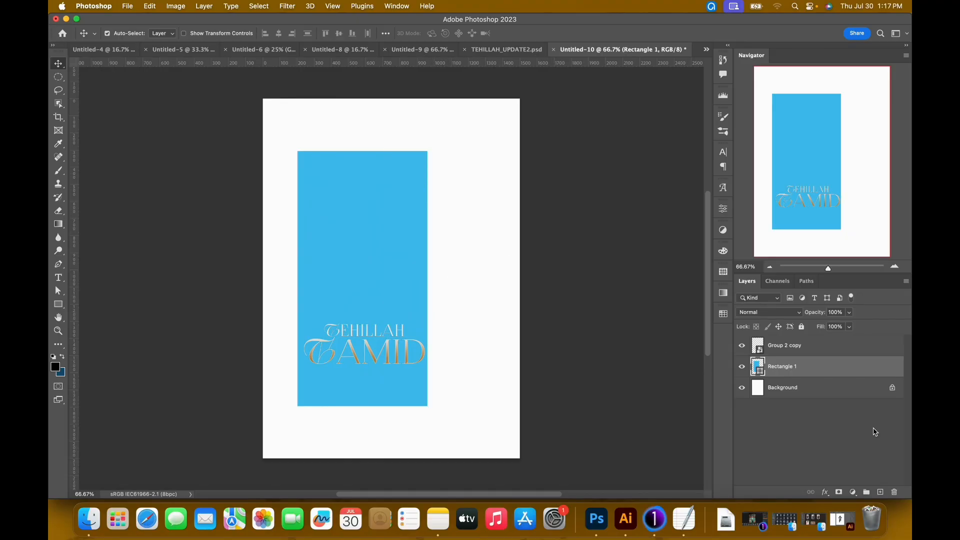
# Add a new layer directly above the blue rectangle and set the foreground color to white (ffffff) for the text.
pyautogui.click(883, 493)
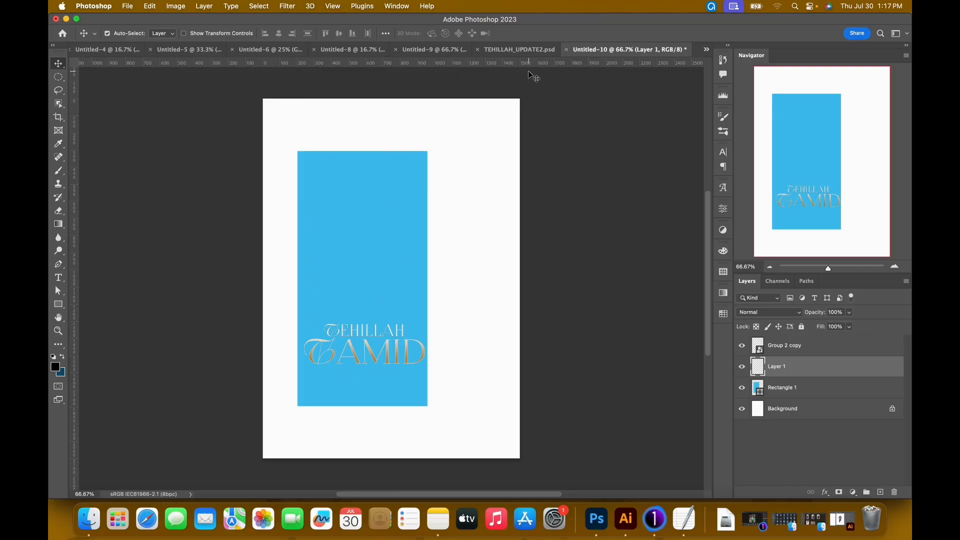
pyautogui.press('t')
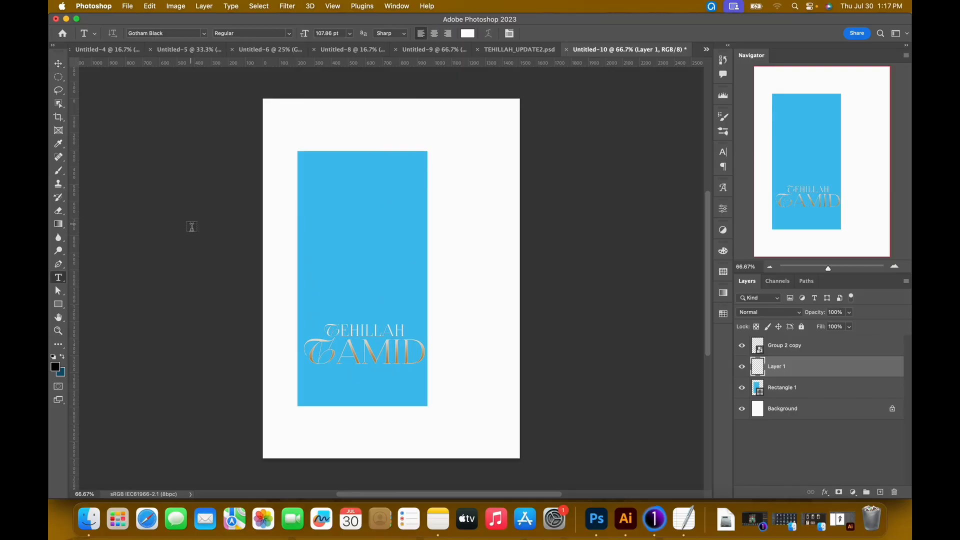
pyautogui.click(56, 368)
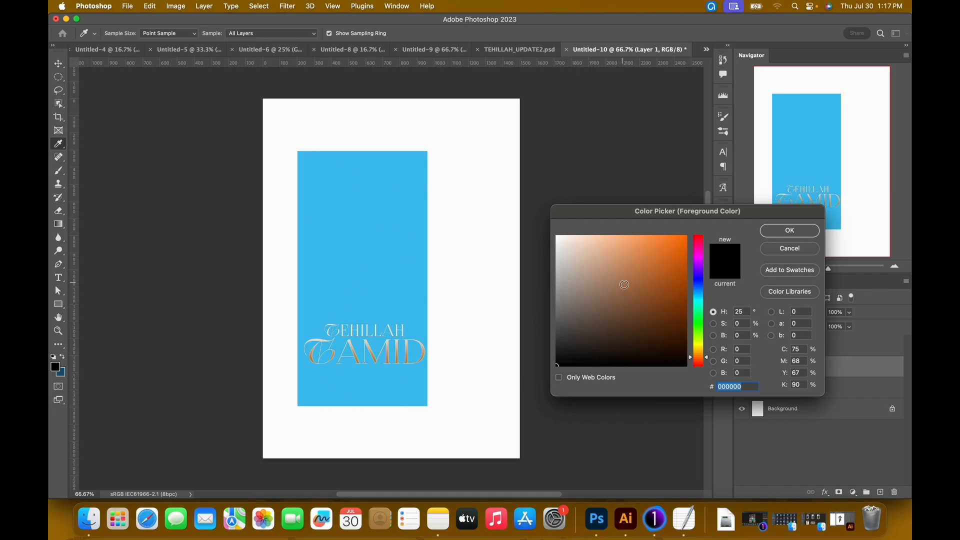
pyautogui.moveTo(631, 283); pyautogui.dragTo(534, 221)
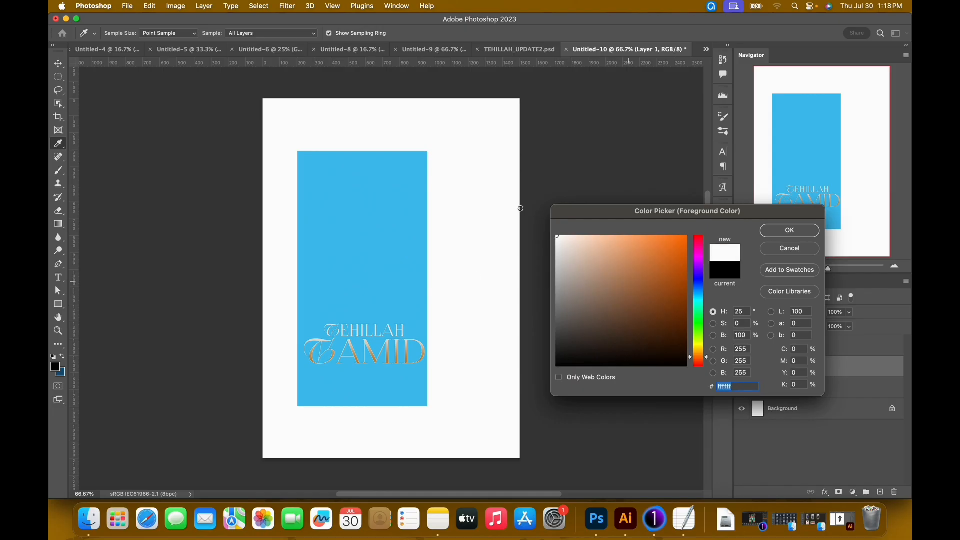
pyautogui.click(739, 388)
pyautogui.click(793, 232)
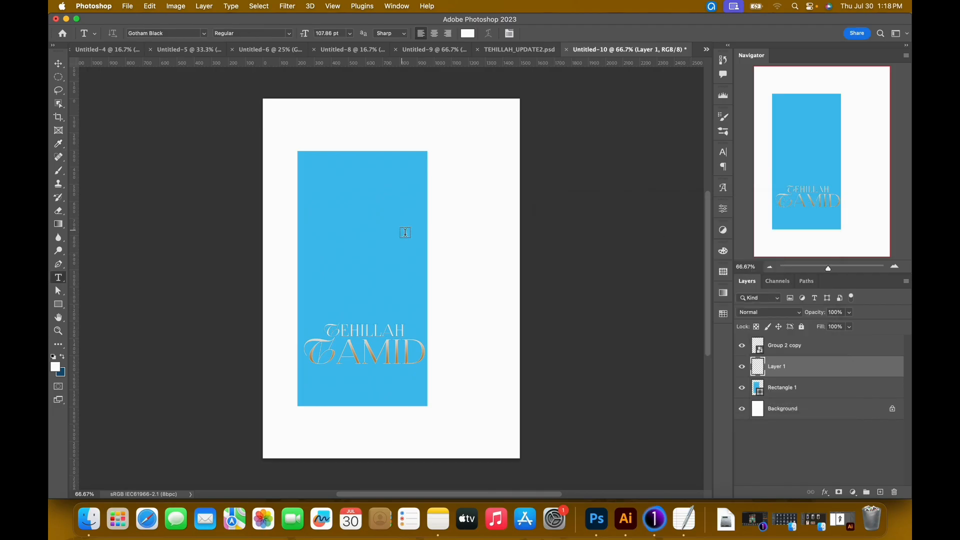
# Add the white text WOR in Gotham Black at 75 pt and place it across the rectangle's full width above the title.
pyautogui.click(357, 227)
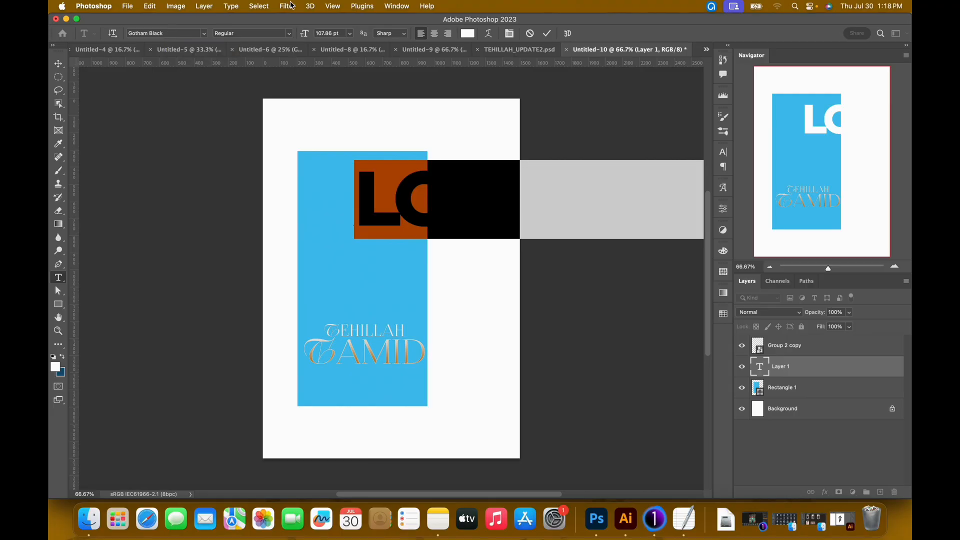
pyautogui.write('W')
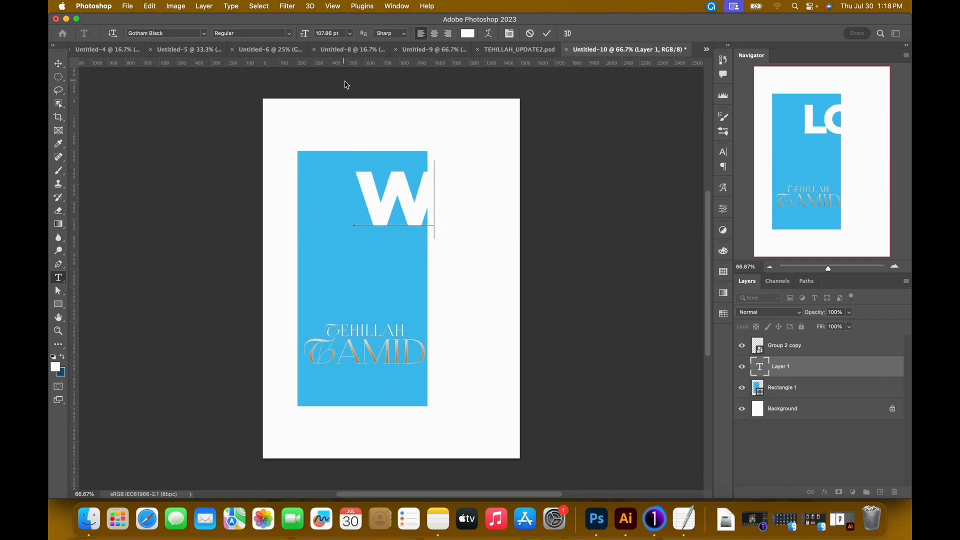
pyautogui.press('super')
pyautogui.press('super+a')
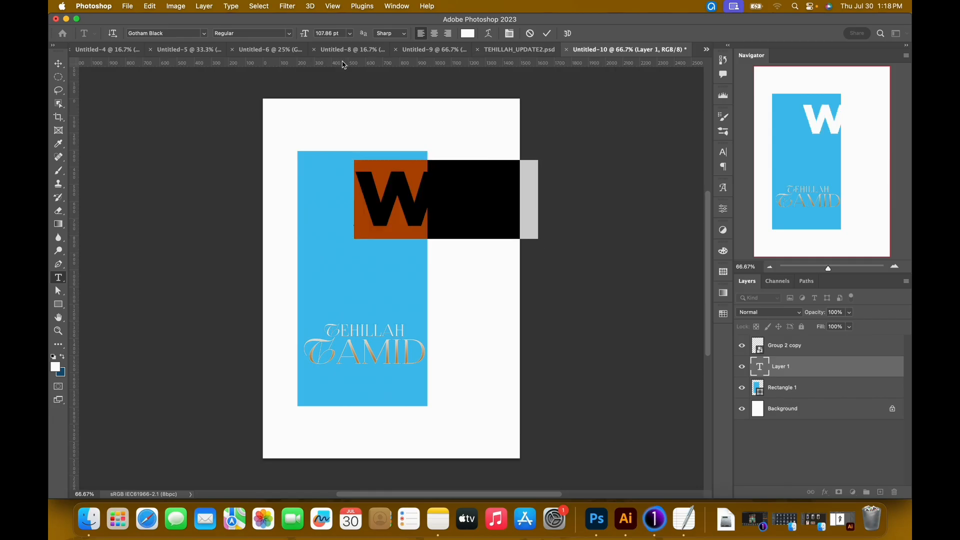
pyautogui.moveTo(307, 37); pyautogui.dragTo(290, 38)
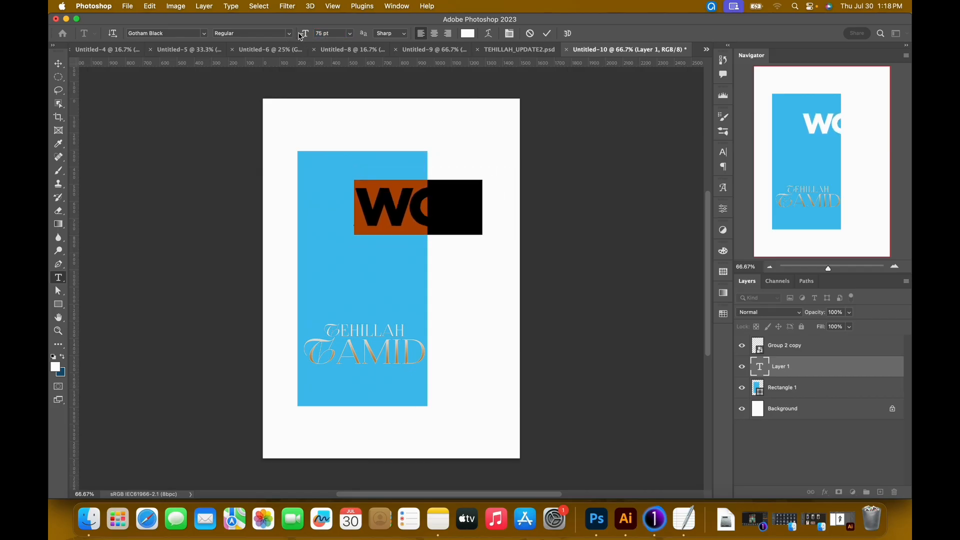
pyautogui.click(548, 33)
pyautogui.press('v')
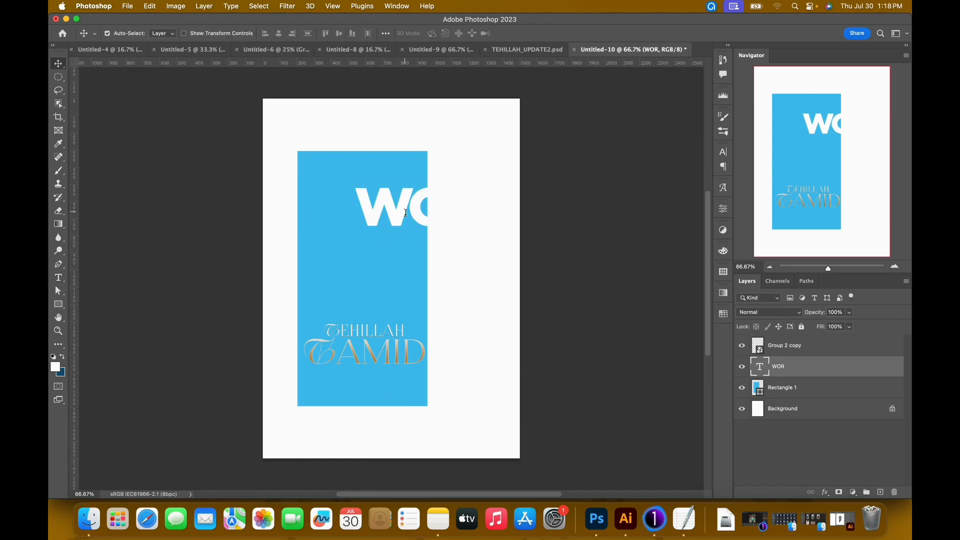
pyautogui.moveTo(406, 211); pyautogui.dragTo(347, 221)
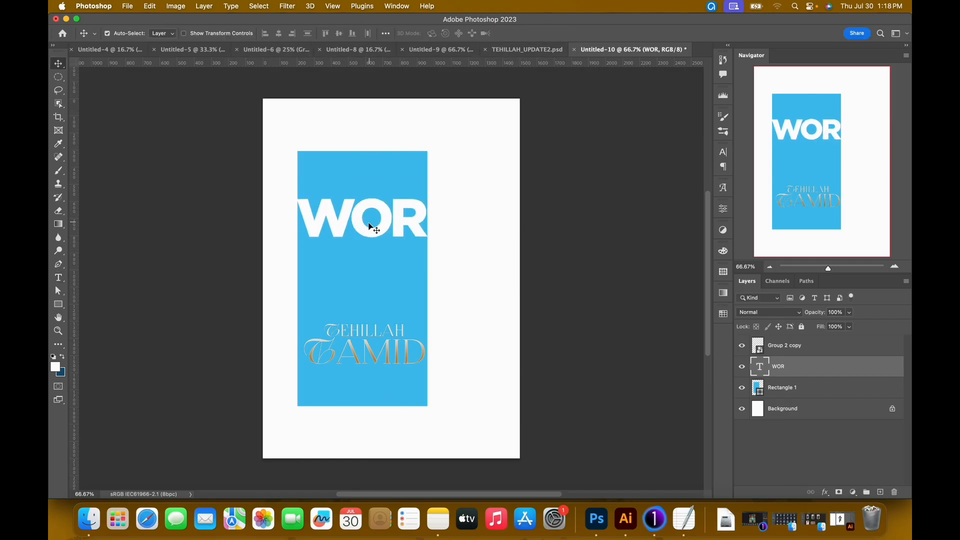
# Add SHIP as a second line below WOR in the same text layer.
pyautogui.doubleClick(364, 230)
pyautogui.click(423, 223)
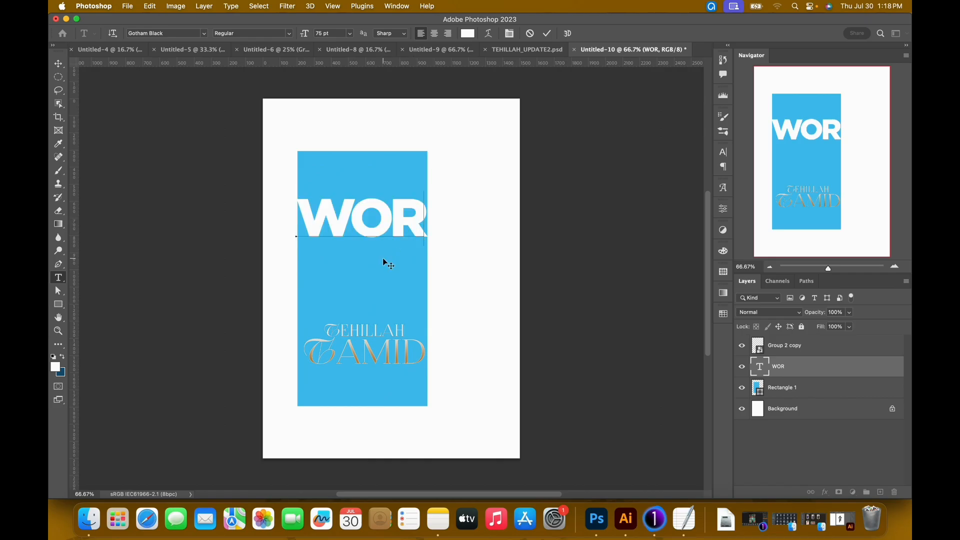
pyautogui.press('Return')
pyautogui.write('SHIP')
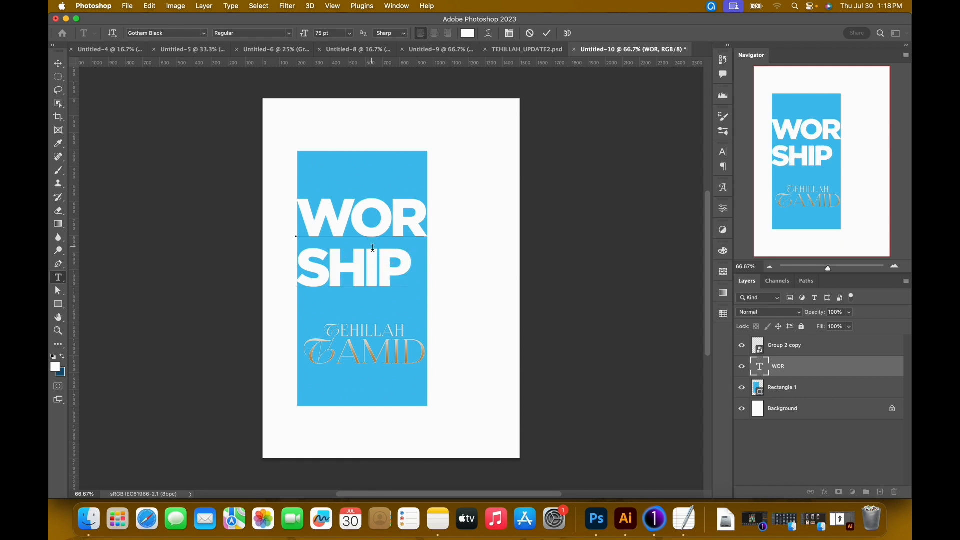
# Set the leading of both WOR SHIP lines to 60 pt.
pyautogui.press('super+a')
pyautogui.click(510, 34)
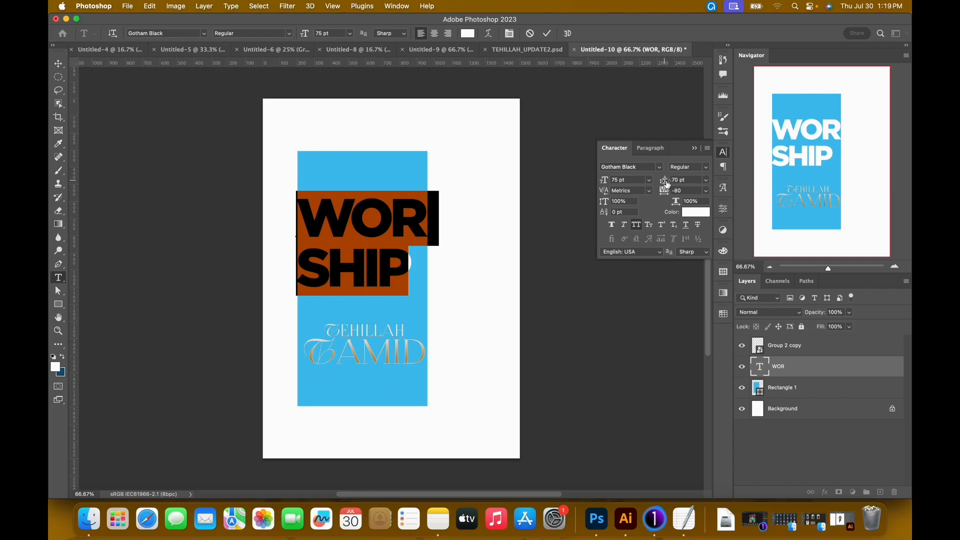
pyautogui.moveTo(666, 183); pyautogui.dragTo(663, 184)
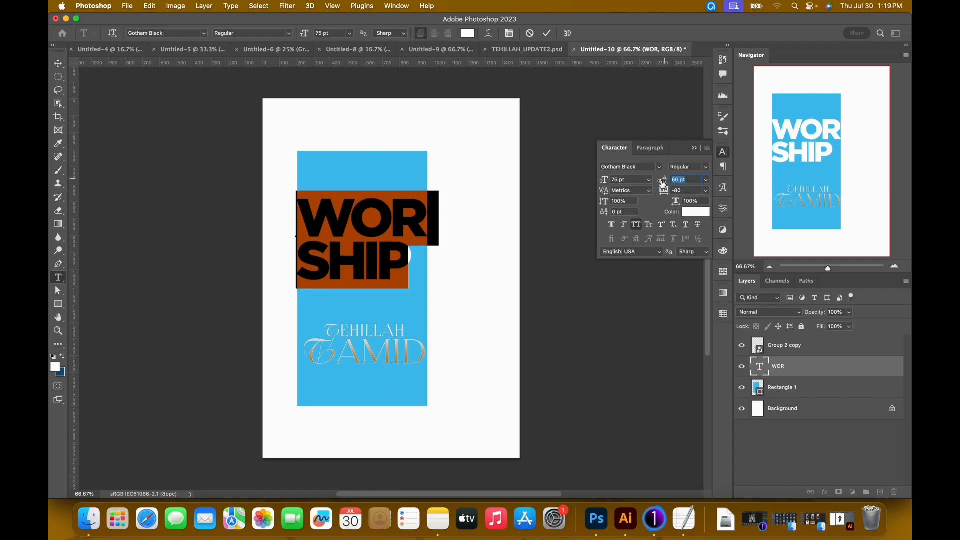
pyautogui.click(548, 40)
pyautogui.press('v')
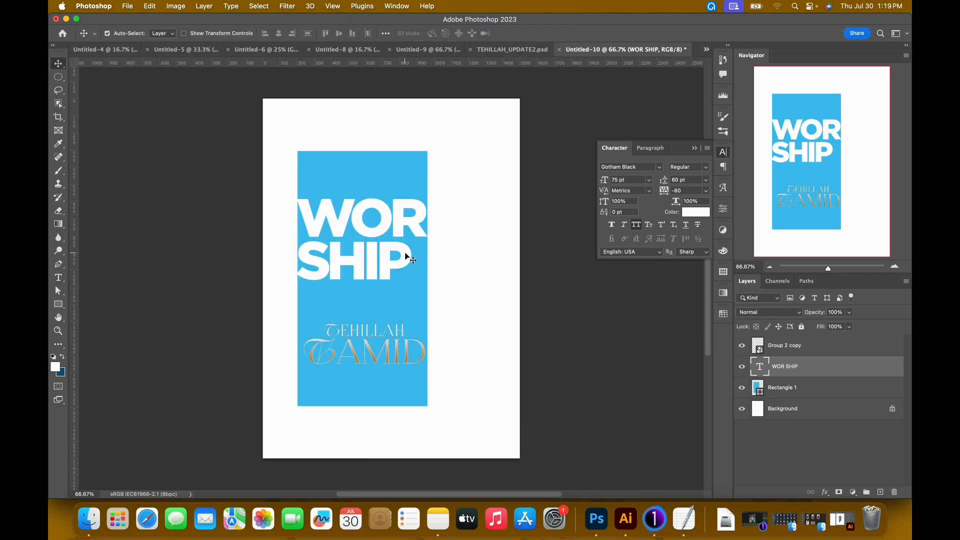
# Skew the WOR SHIP text vertically by -6.16 degrees so its lines rise toward the right.
pyautogui.press('super+t')
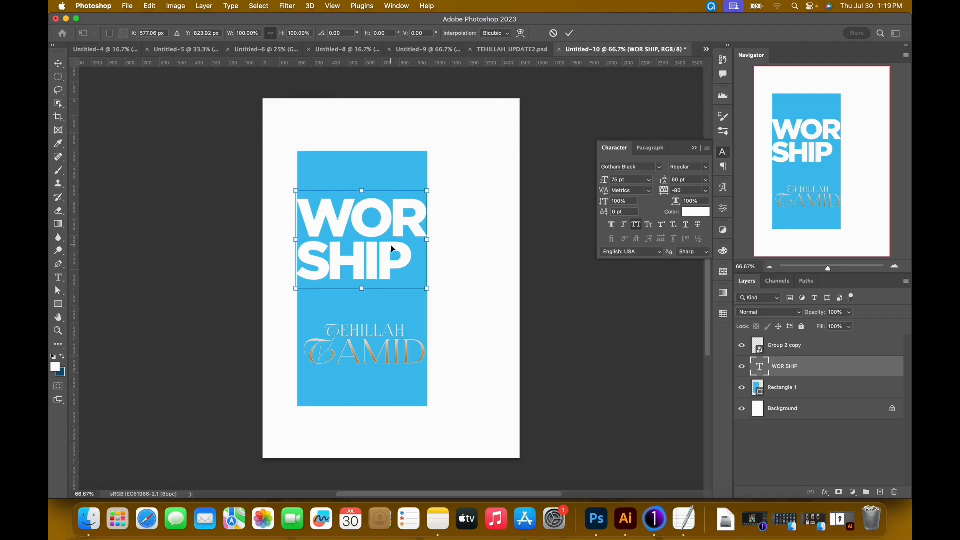
pyautogui.rightClick(391, 245)
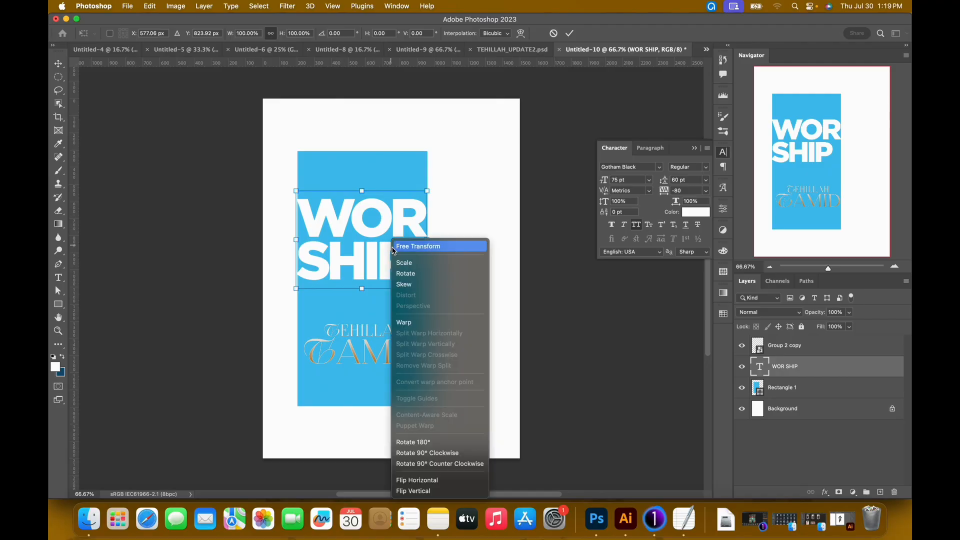
pyautogui.click(407, 286)
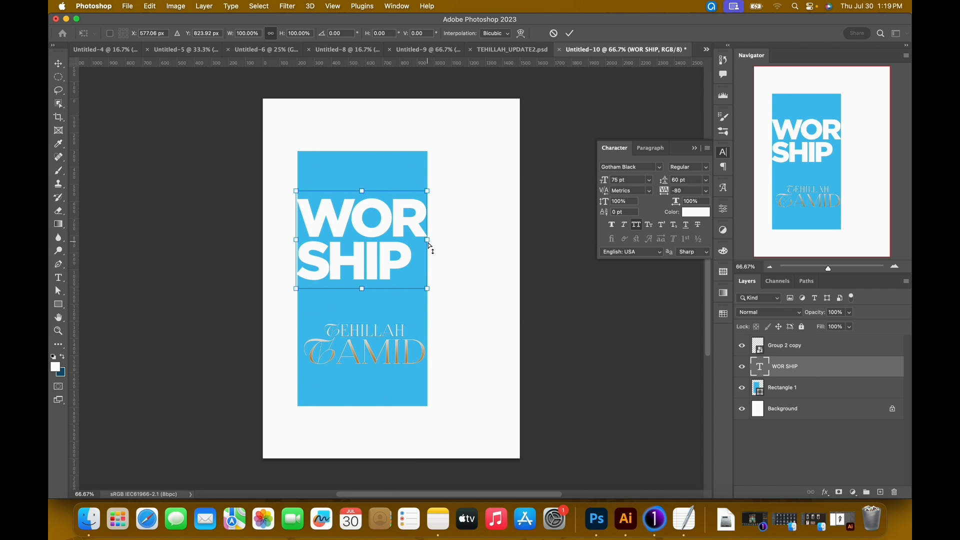
pyautogui.moveTo(428, 242); pyautogui.dragTo(429, 229)
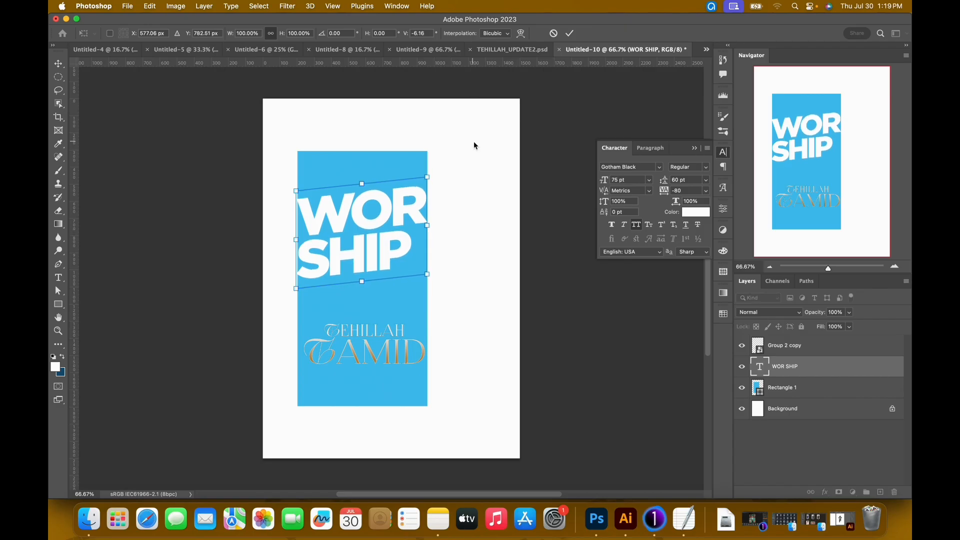
pyautogui.press('Return')
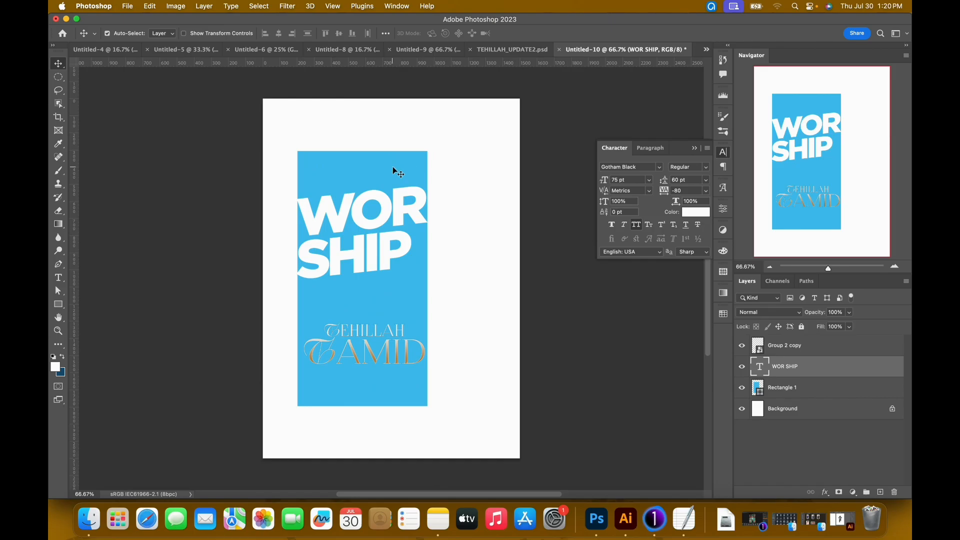
# Delete the SHIP line from the skewed text layer so that it contains only WOR.
pyautogui.press('Return')
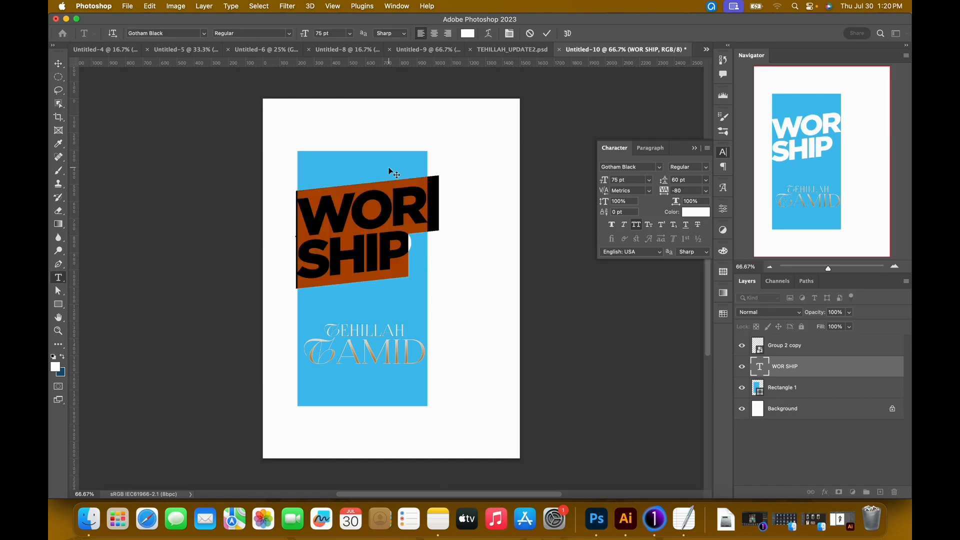
pyautogui.moveTo(409, 252); pyautogui.dragTo(262, 260)
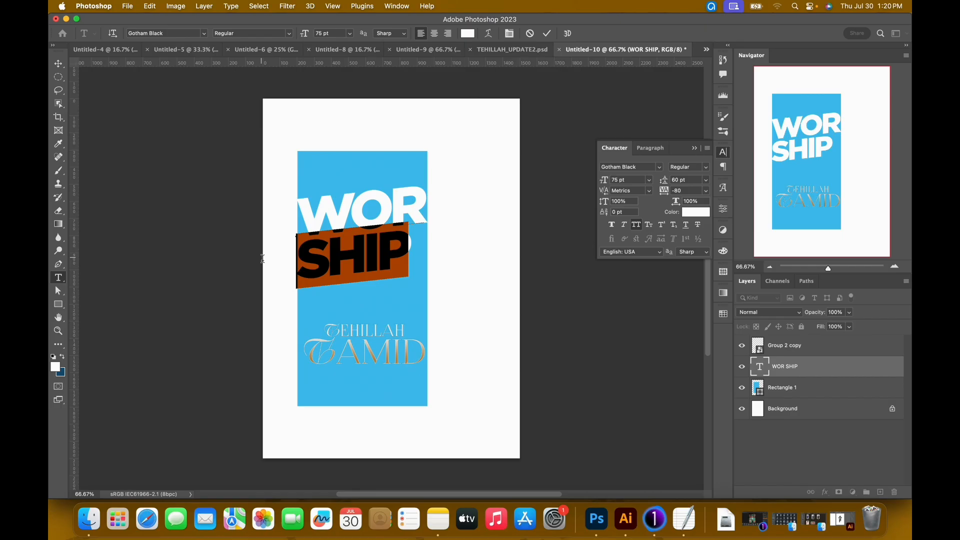
pyautogui.press('BackSpace')
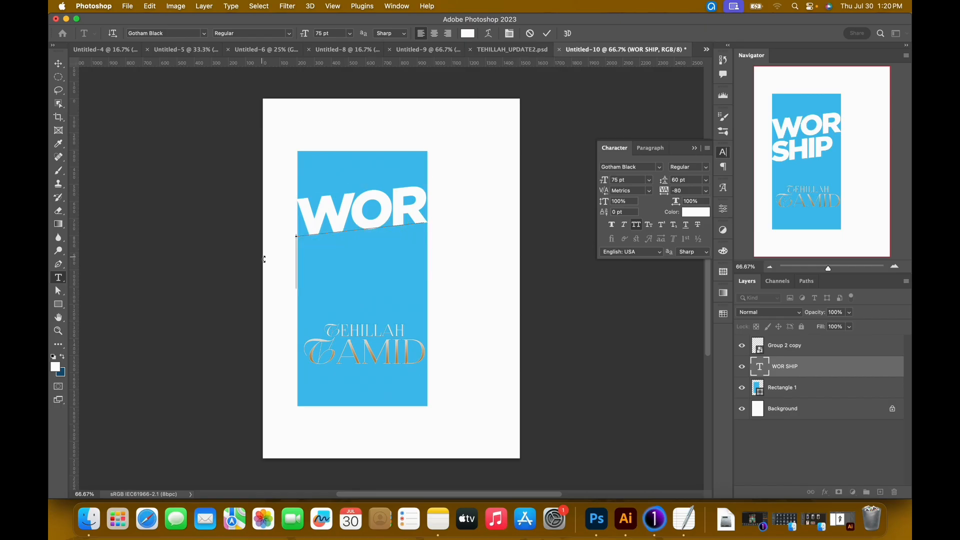
pyautogui.press('BackSpace')
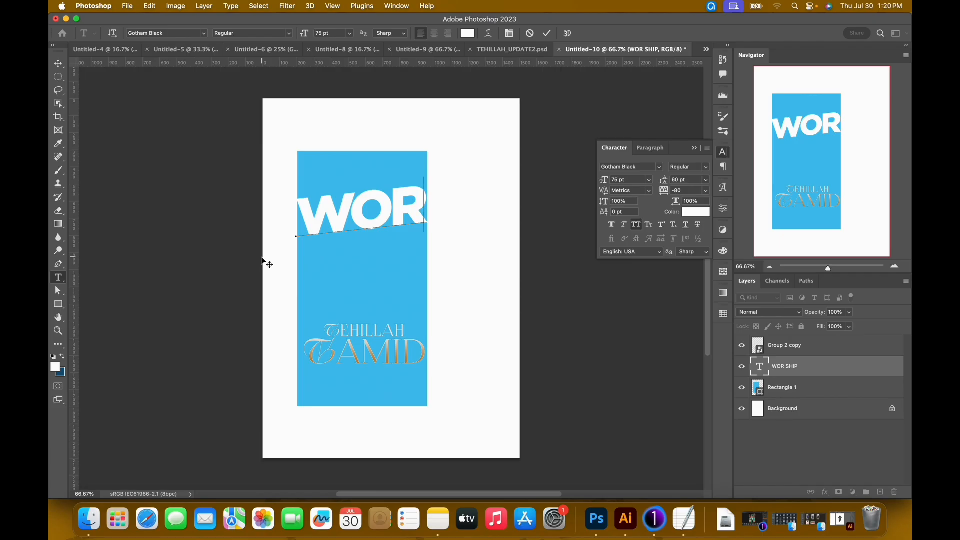
pyautogui.press('super+Return')
pyautogui.press('v')
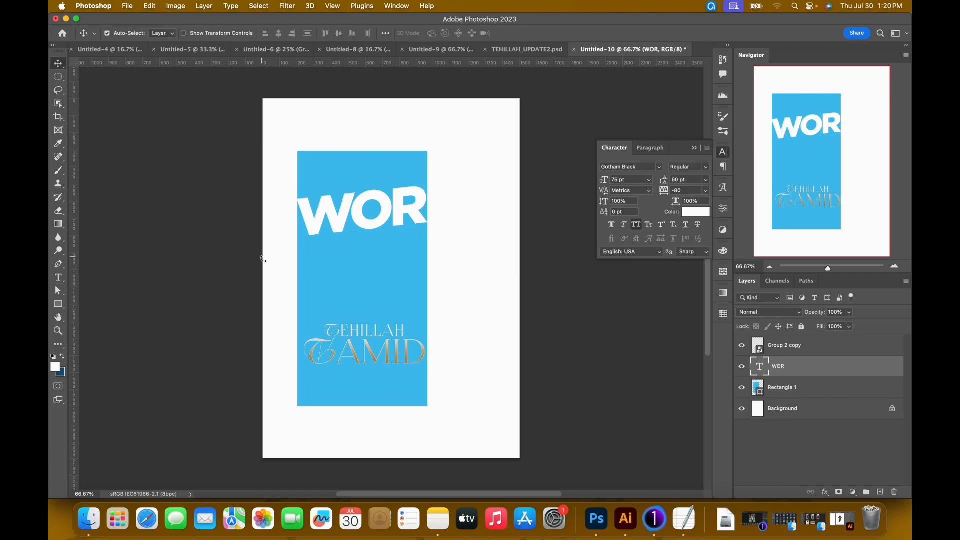
# Duplicate the WOR text layer, place the copy below the original, and change its text to SHIP.
pyautogui.press('super+j')
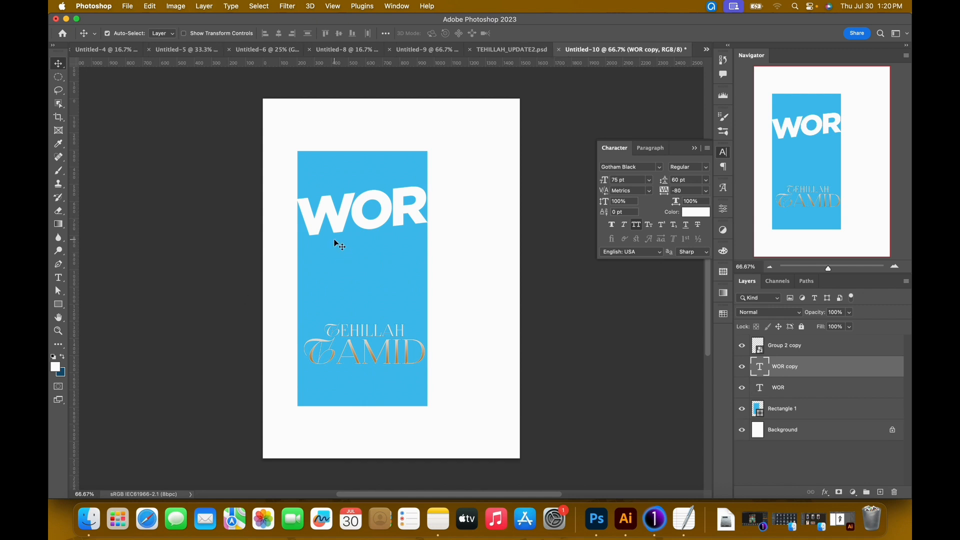
pyautogui.moveTo(341, 222); pyautogui.dragTo(348, 279)
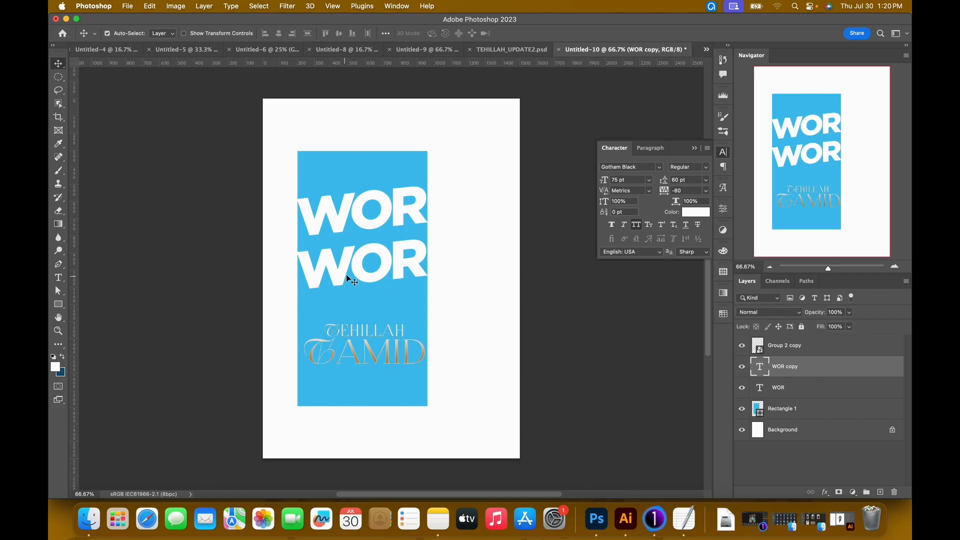
pyautogui.doubleClick(348, 279)
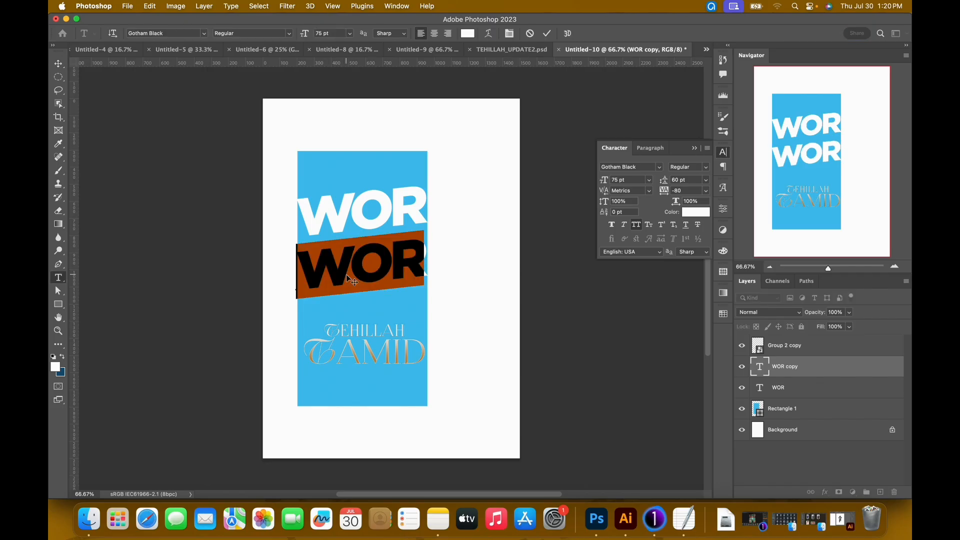
pyautogui.write('SHIP')
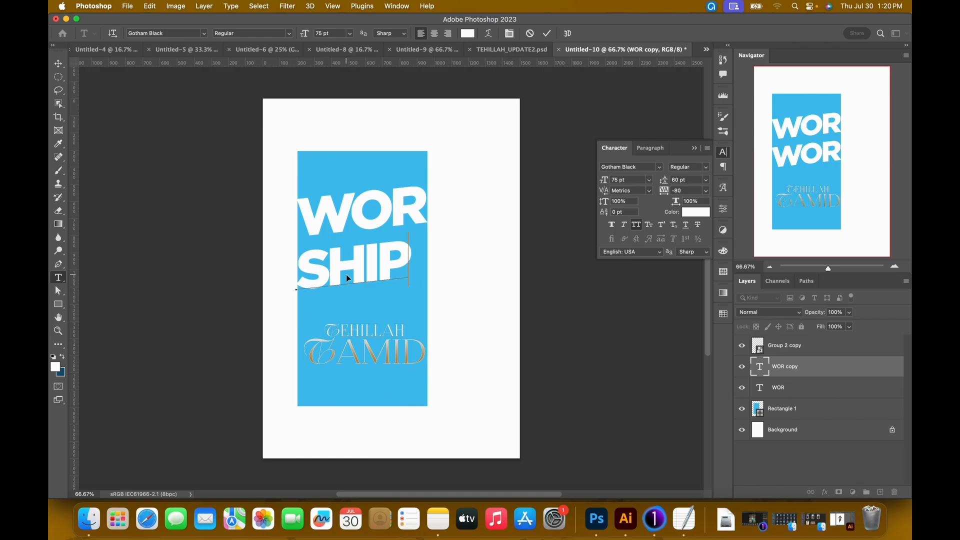
# Indent SHIP with leading spaces and nudge its layer up closer to WOR.
pyautogui.press('Left')
pyautogui.press('Left')
pyautogui.press('Left')
pyautogui.press('Left')
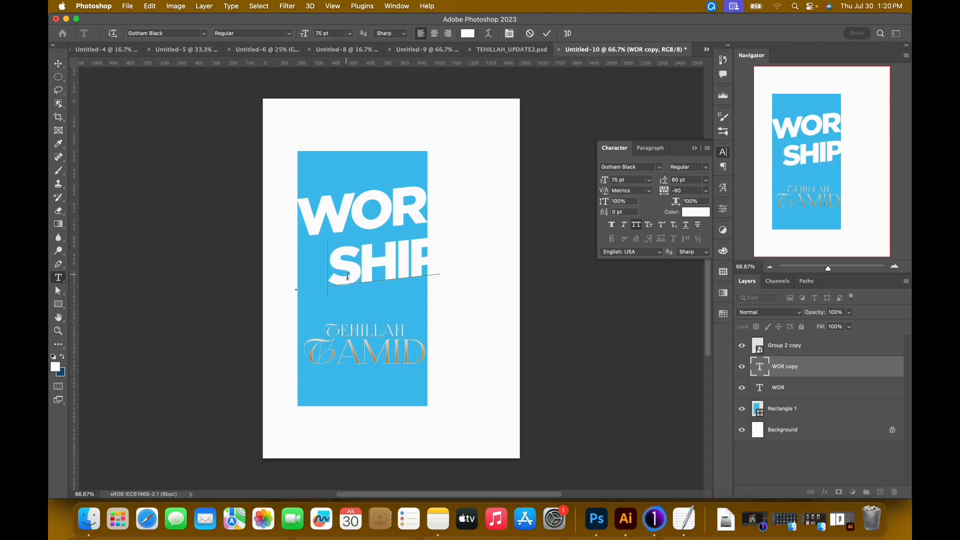
pyautogui.press('super+Return')
pyautogui.press('v')
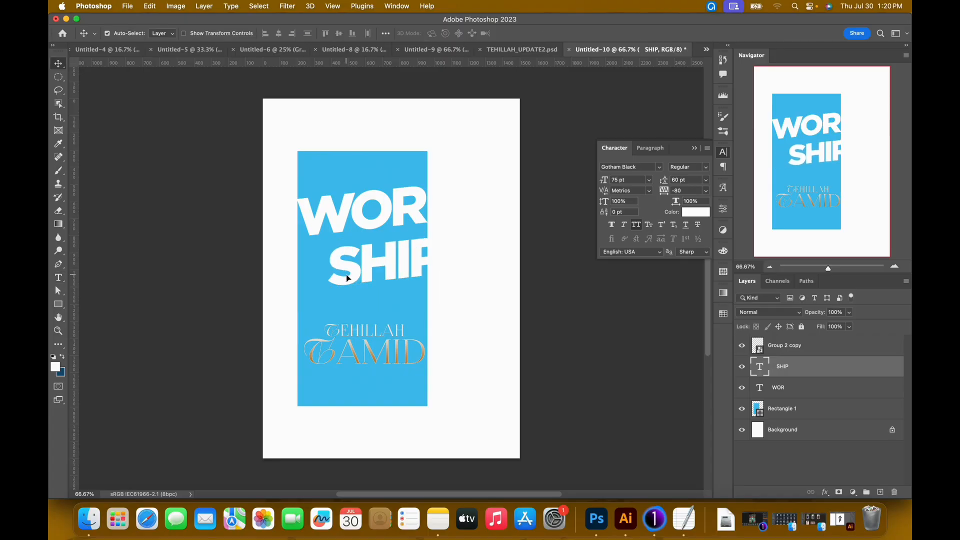
pyautogui.press('Up')
pyautogui.press('Up')
pyautogui.press('Up')
pyautogui.press('Up')
pyautogui.press('Up')
pyautogui.press('Up')
pyautogui.press('Up')
pyautogui.press('Up')
pyautogui.press('Up')
pyautogui.press('Up')
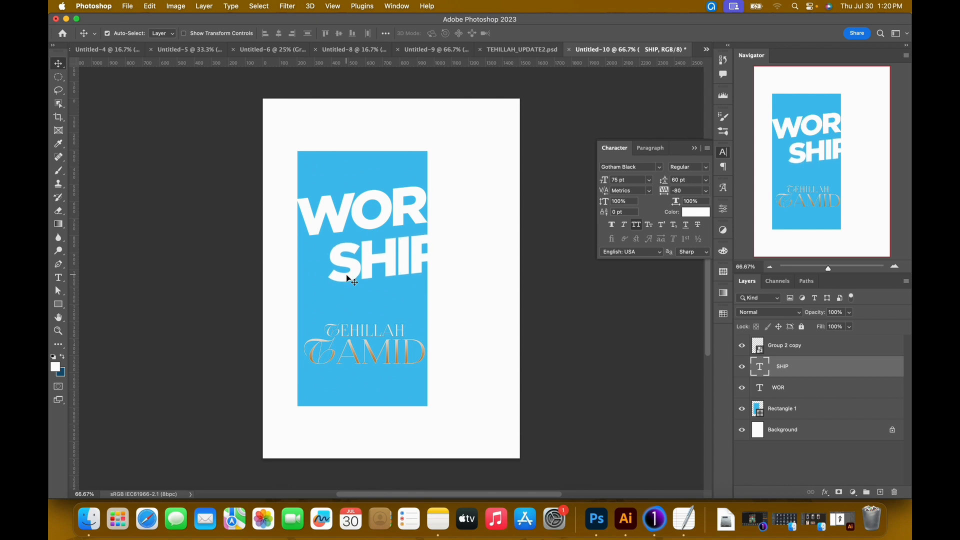
# Add an empty layer above WOR and bring the cutout of the man in the navy suit into the poster from the image folder.
pyautogui.click(840, 396)
pyautogui.click(880, 492)
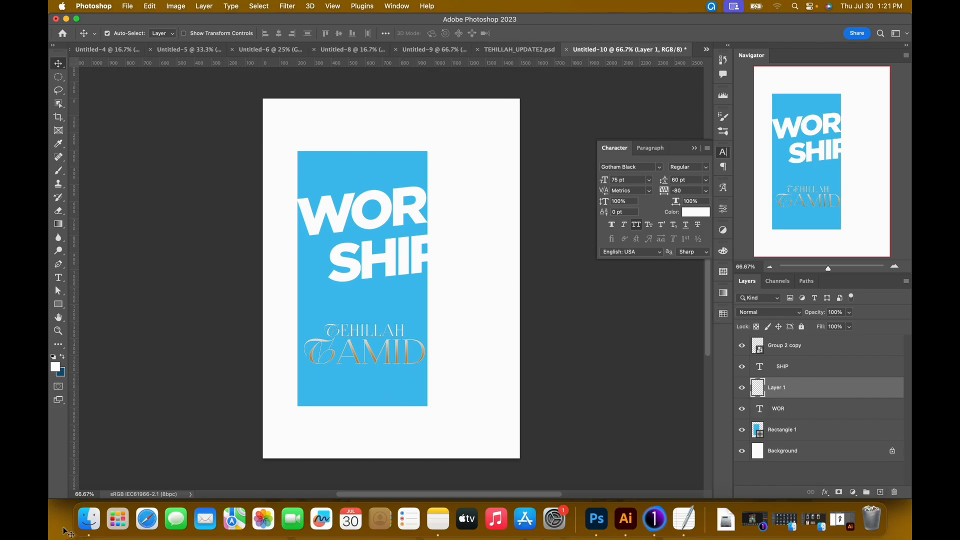
pyautogui.click(88, 519)
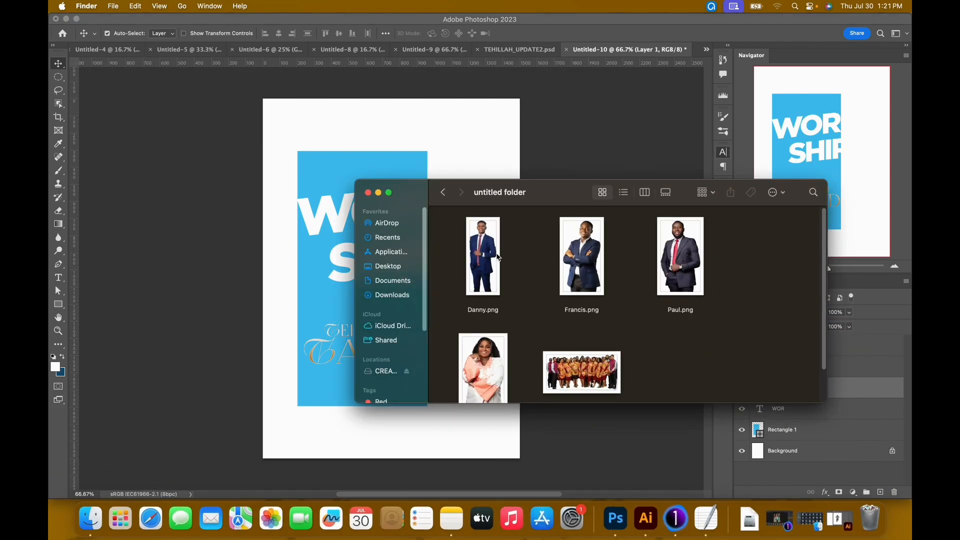
pyautogui.click(477, 299)
pyautogui.moveTo(482, 274); pyautogui.dragTo(693, 63)
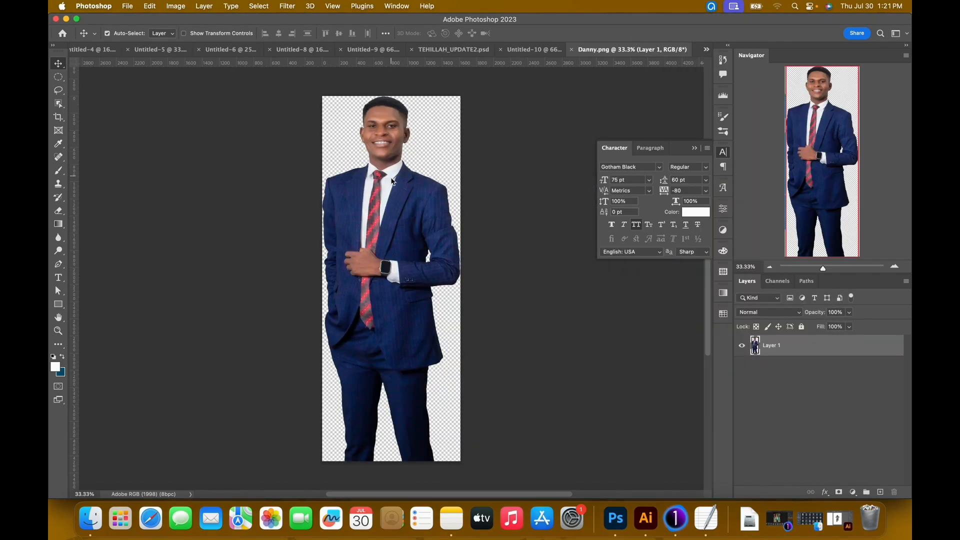
pyautogui.moveTo(364, 223); pyautogui.dragTo(345, 218)
pyautogui.moveTo(368, 165); pyautogui.dragTo(400, 275)
# Convert the navy-suited man's layer to a Smart Object.
pyautogui.rightClick(789, 385)
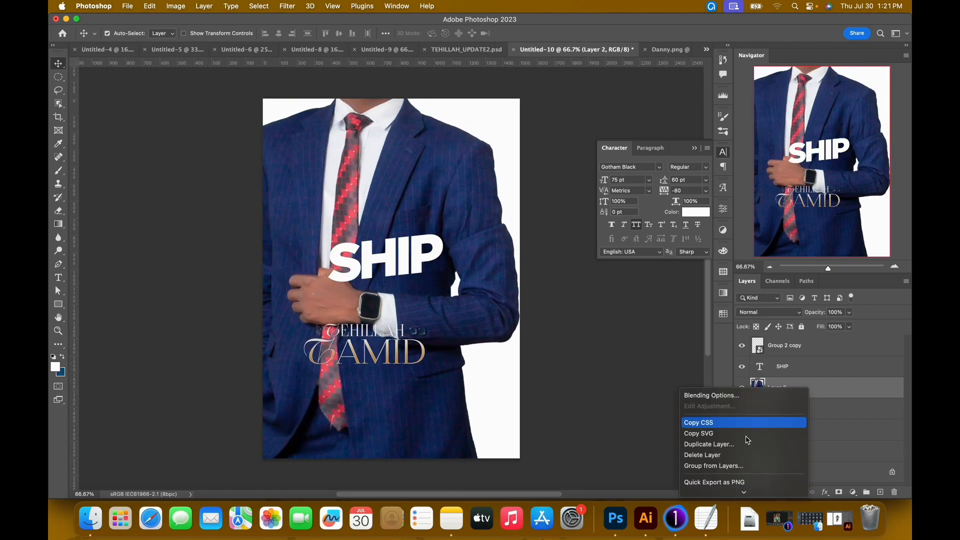
pyautogui.moveTo(729, 496)
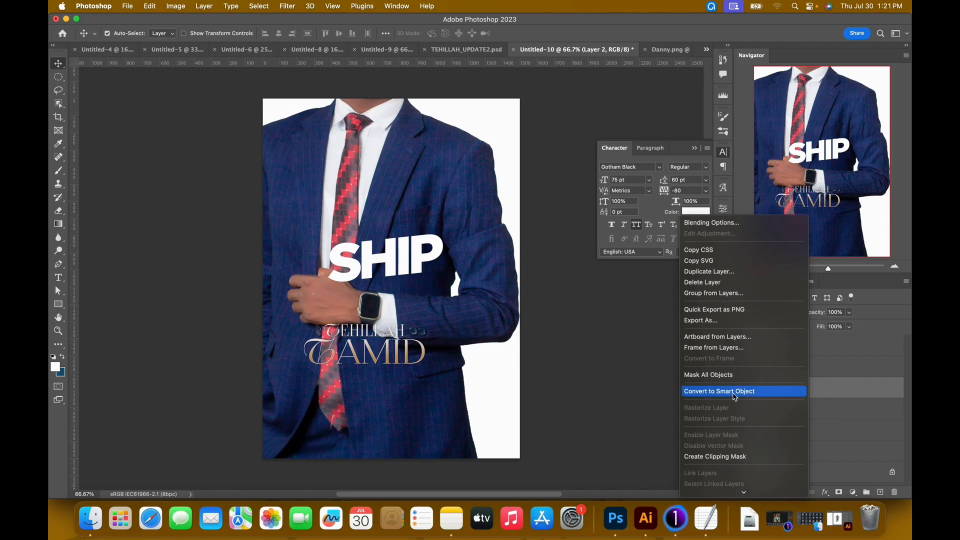
pyautogui.click(735, 391)
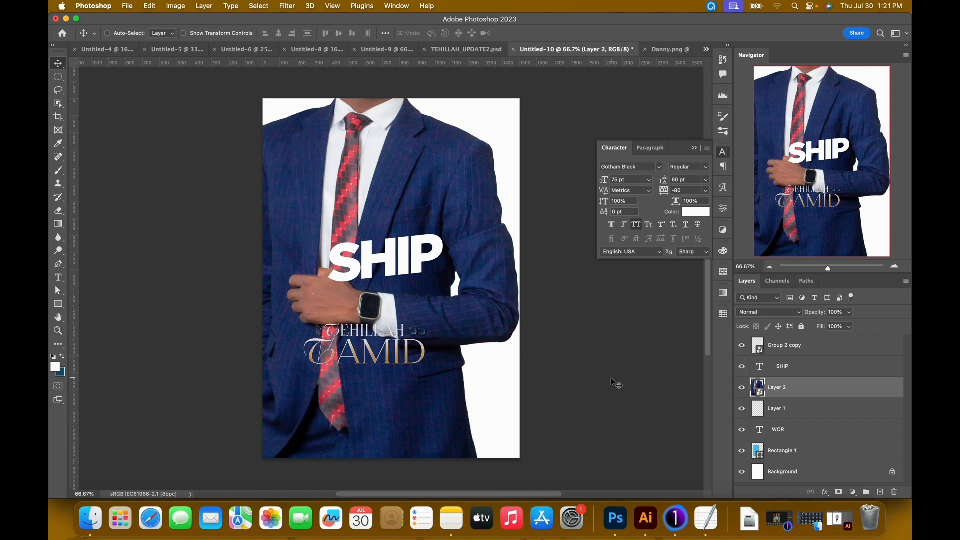
# Scale the navy-suited man down and stand him along the blue rectangle's left side, with his head above its top edge.
pyautogui.press('super+minus')
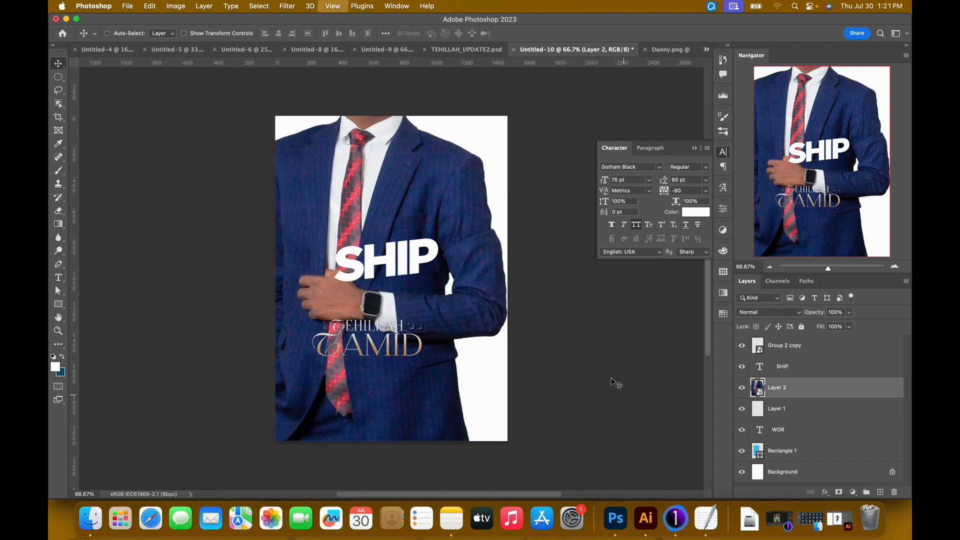
pyautogui.press('super+t')
pyautogui.scroll(6, 511, 354)
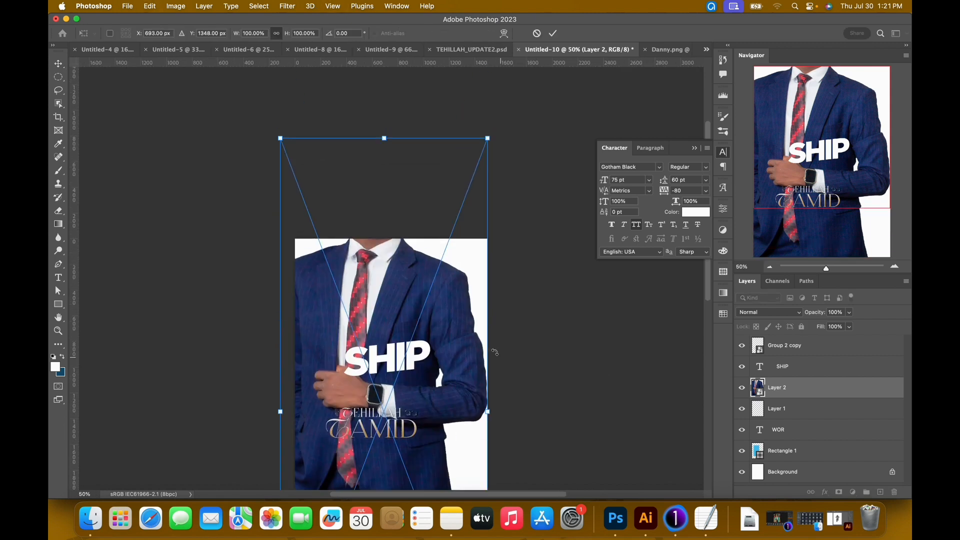
pyautogui.scroll(-4, 321, 242)
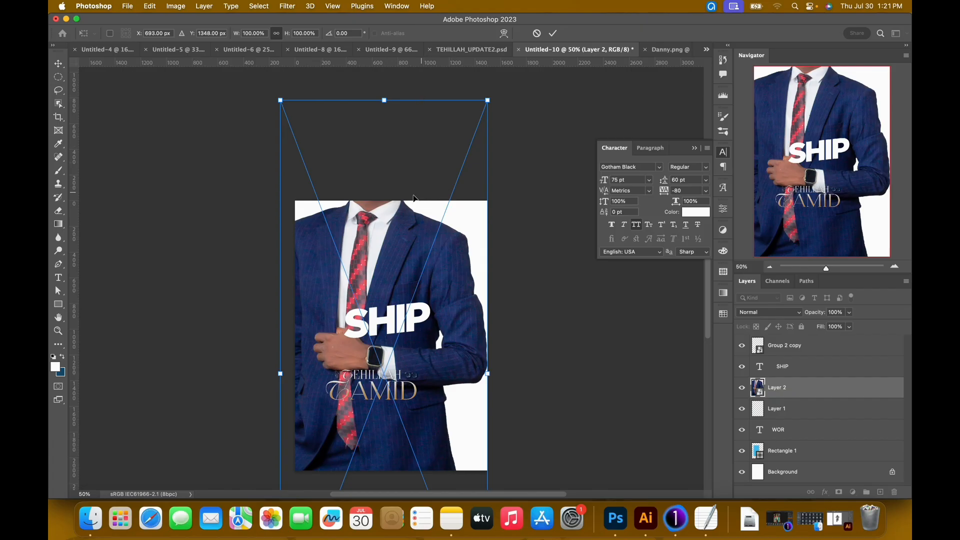
pyautogui.scroll(-5, 391, 256)
pyautogui.scroll(5, 280, 249)
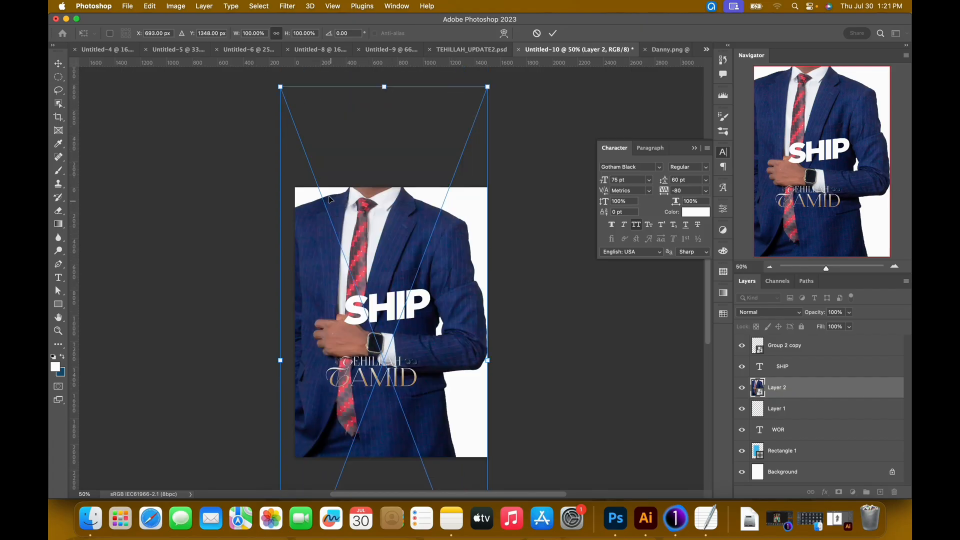
pyautogui.moveTo(281, 87); pyautogui.dragTo(365, 315)
pyautogui.moveTo(437, 416); pyautogui.dragTo(384, 290)
pyautogui.scroll(-2, 394, 306)
pyautogui.moveTo(431, 454); pyautogui.dragTo(388, 338)
pyautogui.moveTo(352, 212); pyautogui.dragTo(363, 227)
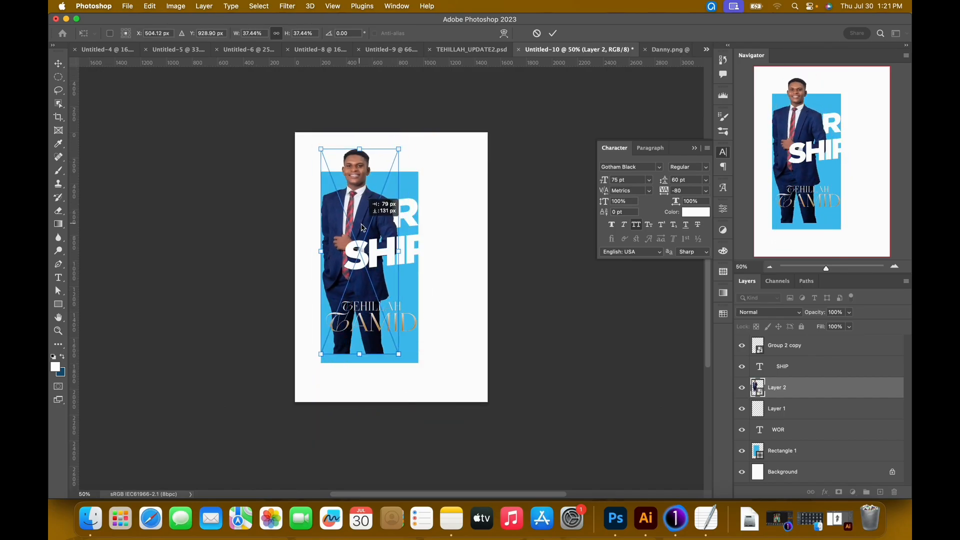
pyautogui.moveTo(399, 359); pyautogui.dragTo(400, 368)
pyautogui.moveTo(321, 359); pyautogui.dragTo(318, 369)
pyautogui.press('Return')
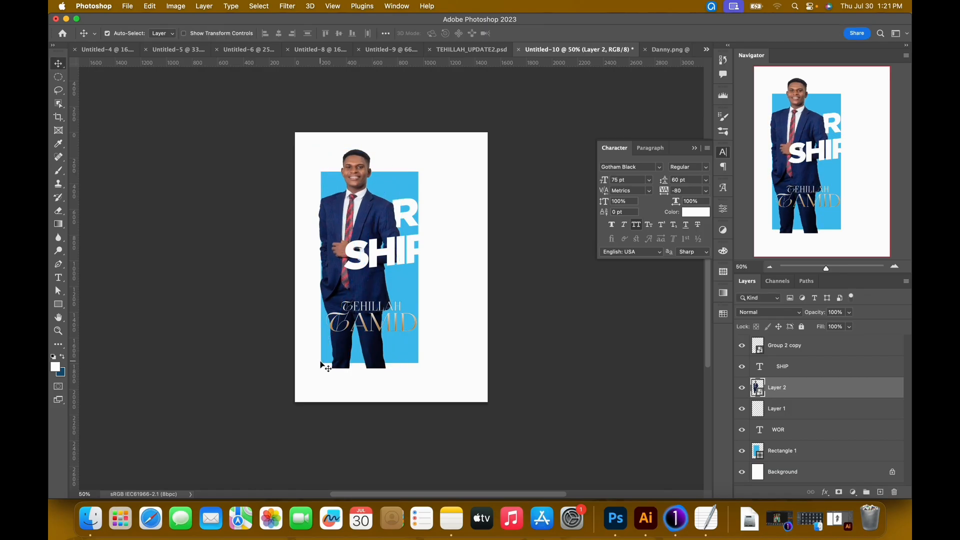
# Move the WOR layer directly above the navy-suited man's layer and close his source image.
pyautogui.click(411, 217)
pyautogui.moveTo(793, 433); pyautogui.dragTo(783, 381)
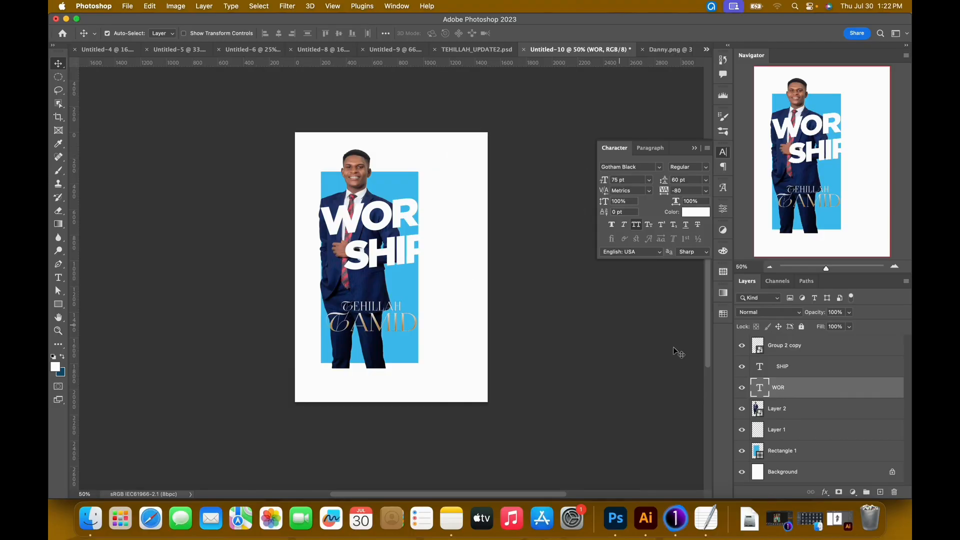
pyautogui.click(653, 51)
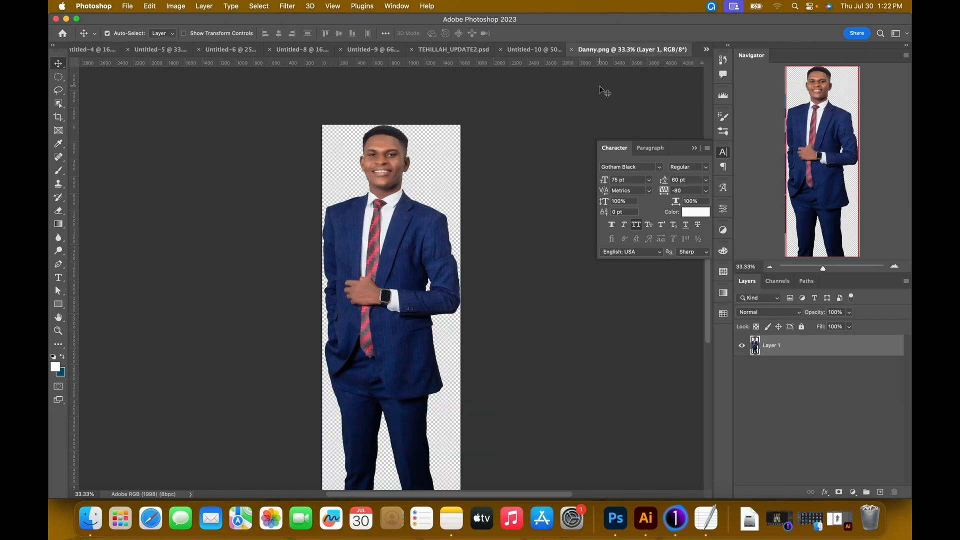
pyautogui.press('super+w')
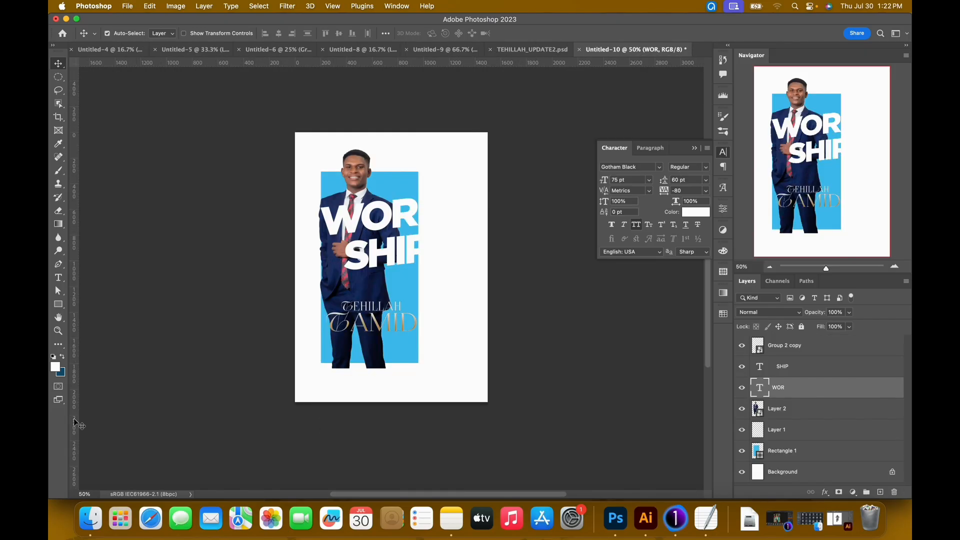
# Open the cutout of the bearded man in the pinstripe suit and bring it into the poster above the WOR layer.
pyautogui.click(91, 518)
pyautogui.click(584, 257)
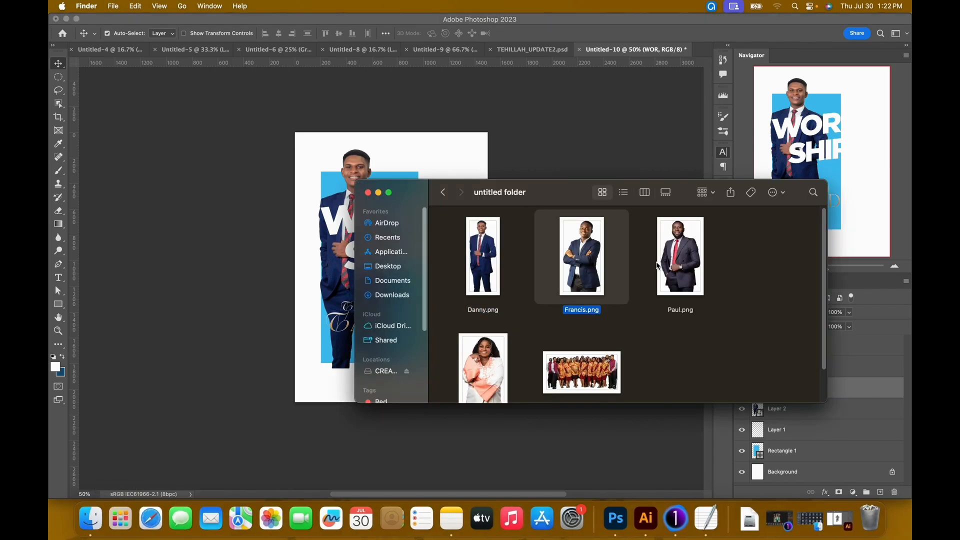
pyautogui.click(678, 264)
pyautogui.moveTo(686, 272); pyautogui.dragTo(700, 58)
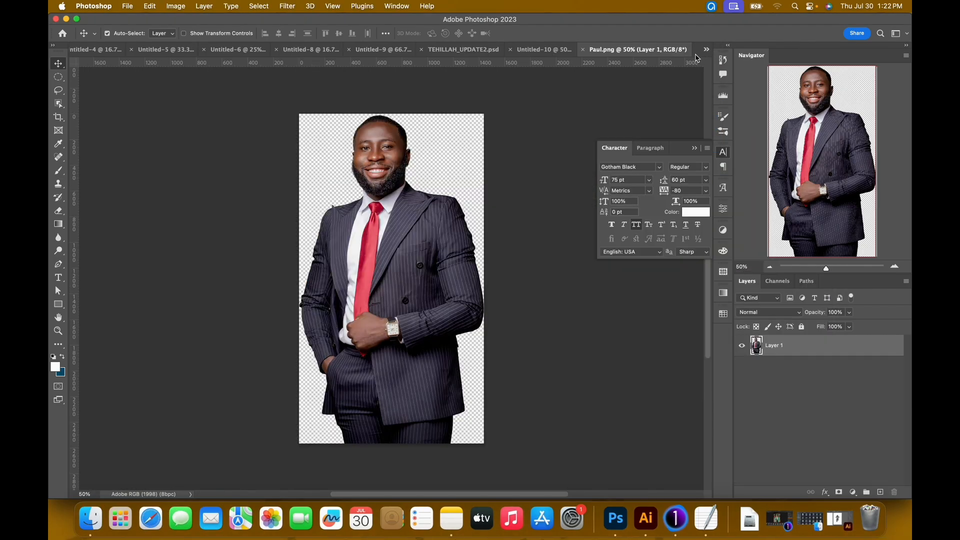
pyautogui.moveTo(373, 282); pyautogui.dragTo(405, 223)
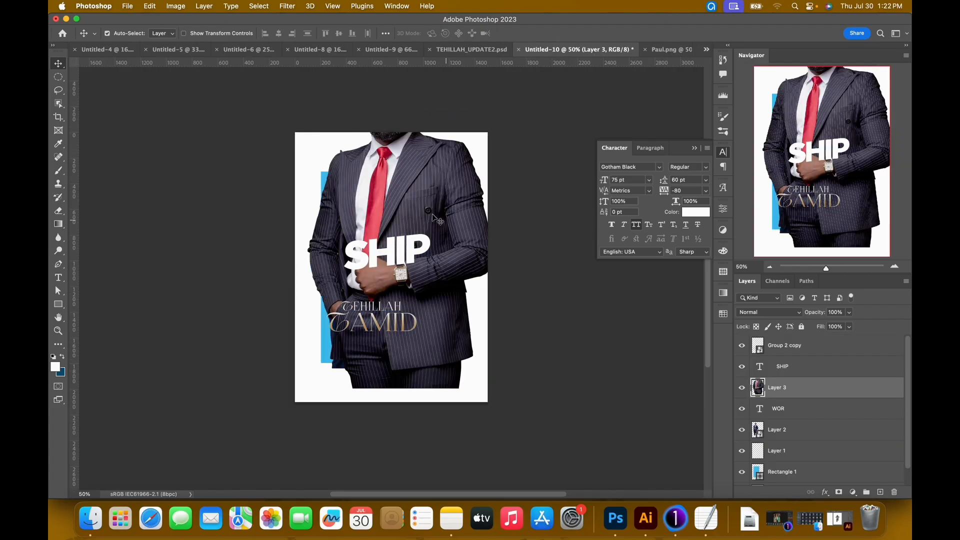
# Convert the pinstripe-suited man's layer to a Smart Object.
pyautogui.rightClick(806, 392)
pyautogui.scroll(-3, 735, 440)
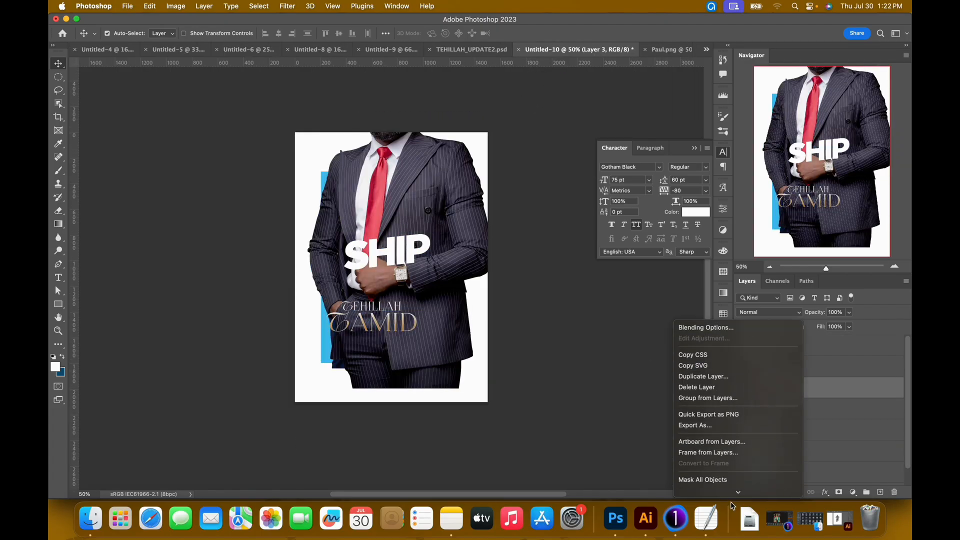
pyautogui.click(712, 474)
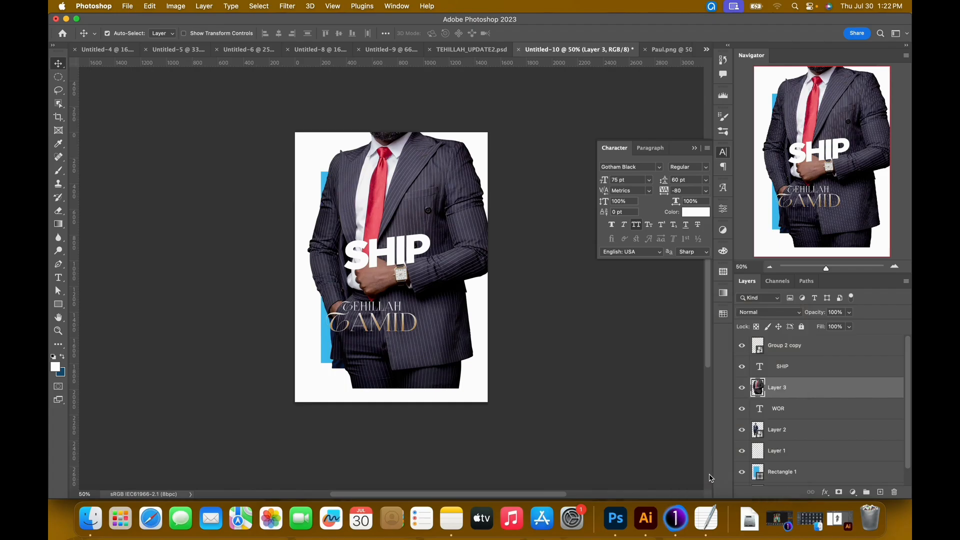
# Scale the pinstripe-suited man to 57.86% and place him beside the first man, overlapping the rectangle's right edge.
pyautogui.press('super+t')
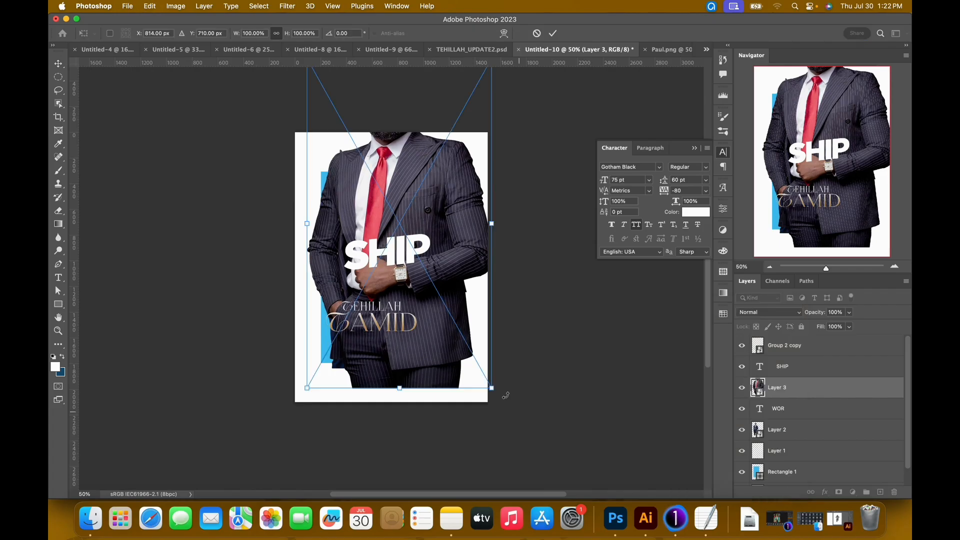
pyautogui.moveTo(493, 395); pyautogui.dragTo(415, 254)
pyautogui.moveTo(367, 169); pyautogui.dragTo(407, 257)
pyautogui.press('Return')
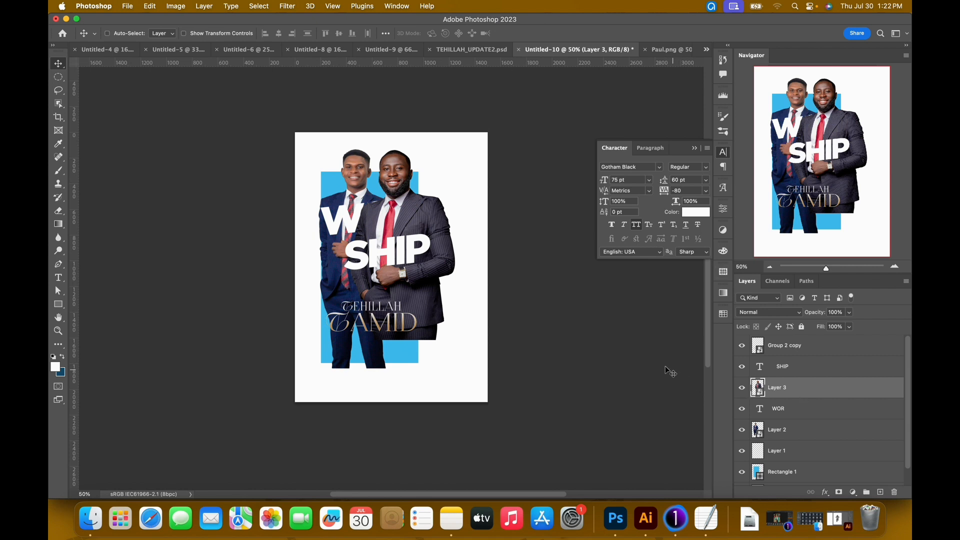
# Flip the pinstripe-suited man horizontally, scaling him down and lowering him beside the first man over the blue rectangle.
pyautogui.press('super+t')
pyautogui.rightClick(397, 199)
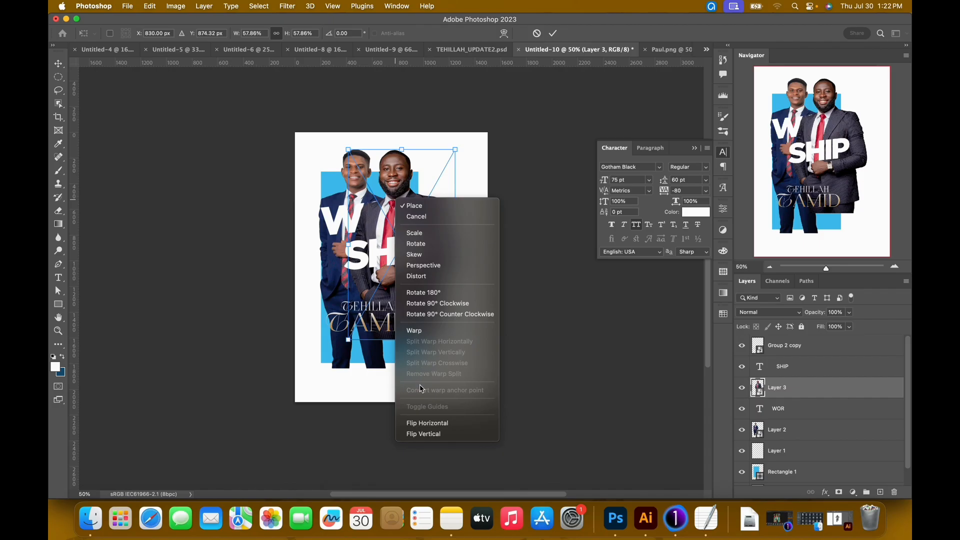
pyautogui.click(421, 424)
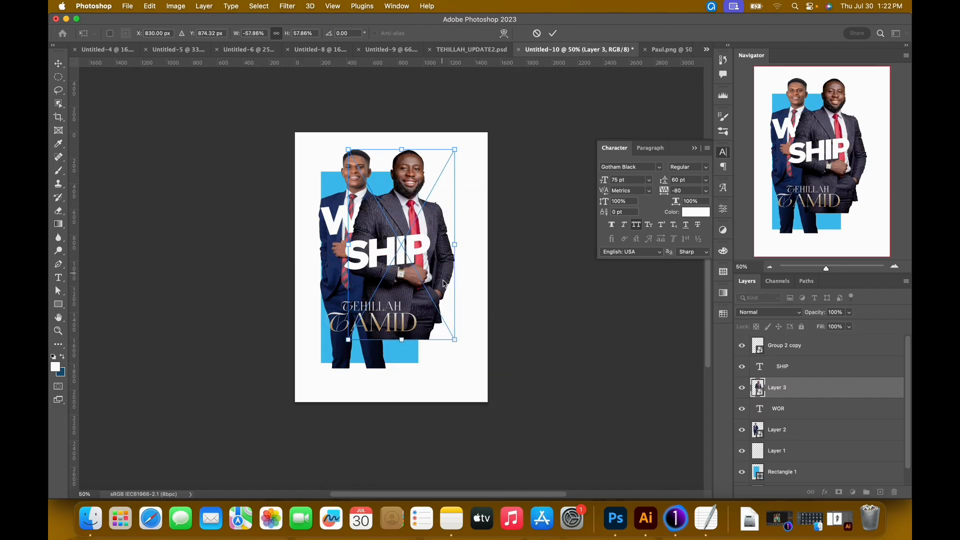
pyautogui.moveTo(456, 342); pyautogui.dragTo(440, 313)
pyautogui.moveTo(389, 189); pyautogui.dragTo(387, 209)
pyautogui.press('Return')
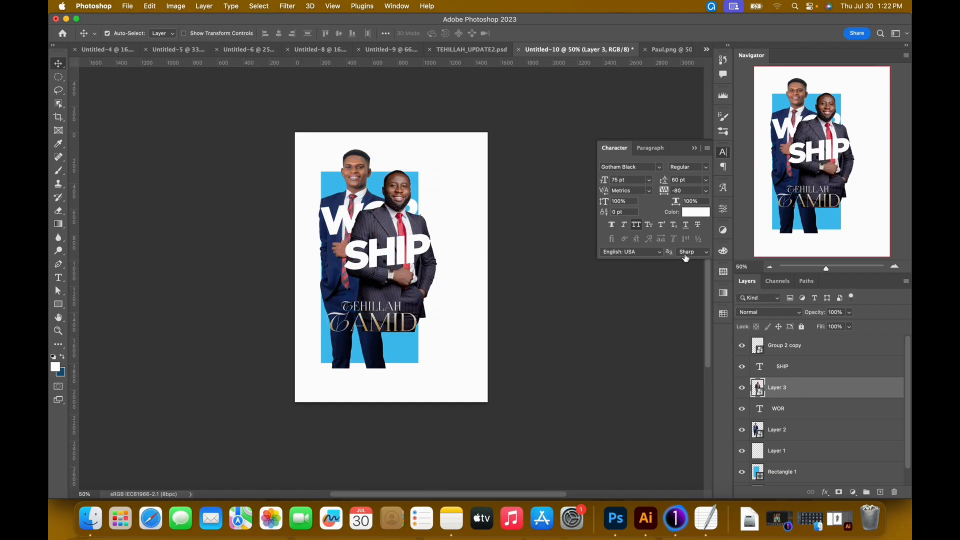
# Close the pinstripe-suited man's source image and bring the cutout of the woman in the peach-and-white jacket into the poster below SHIP.
pyautogui.click(660, 50)
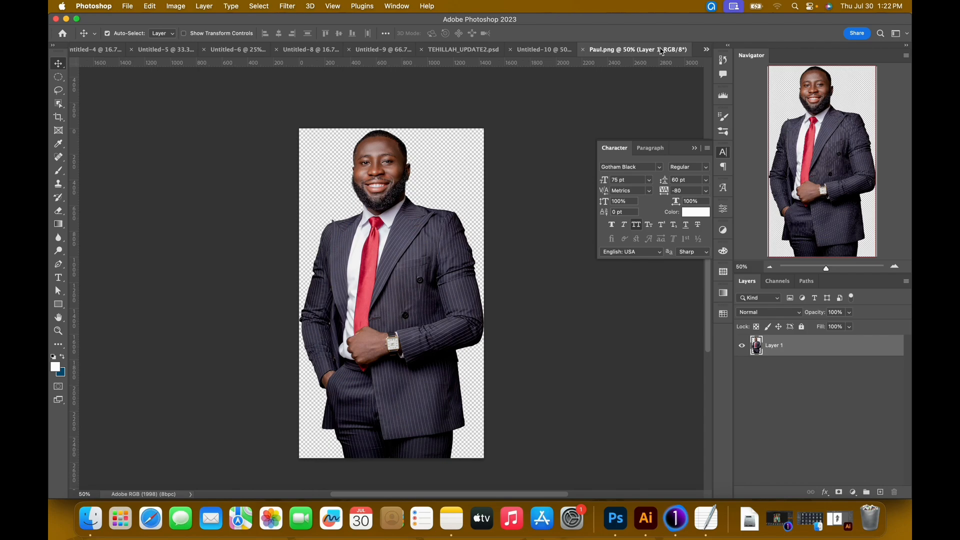
pyautogui.press('super+w')
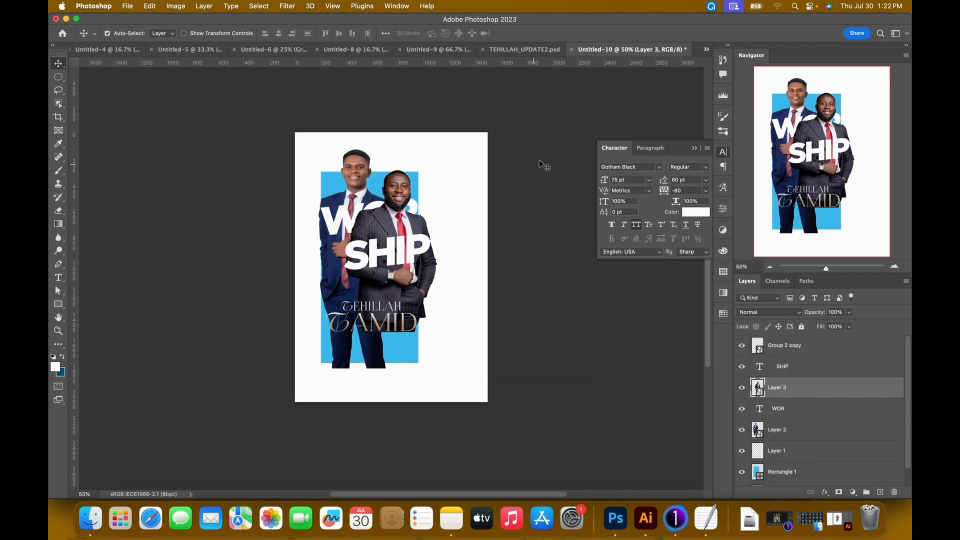
pyautogui.click(90, 518)
pyautogui.click(480, 361)
pyautogui.moveTo(483, 381); pyautogui.dragTo(701, 53)
pyautogui.moveTo(437, 150); pyautogui.dragTo(516, 79)
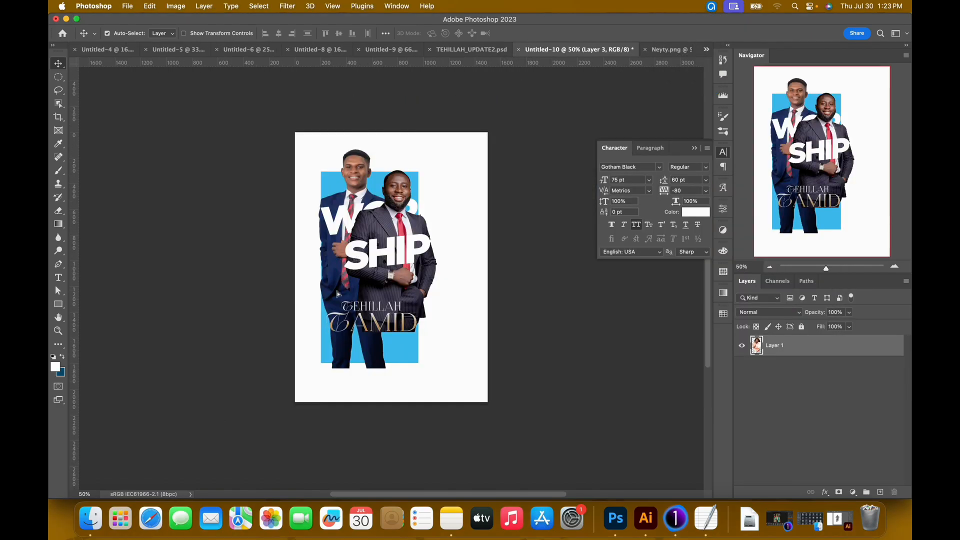
pyautogui.moveTo(337, 294); pyautogui.dragTo(337, 294)
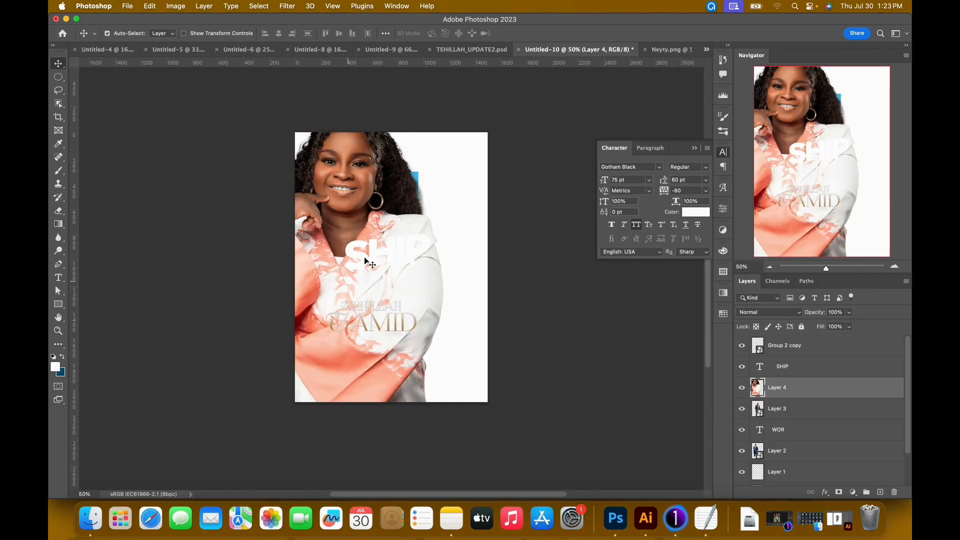
# Convert the woman's layer to a Smart Object.
pyautogui.rightClick(806, 392)
pyautogui.scroll(-5, 720, 422)
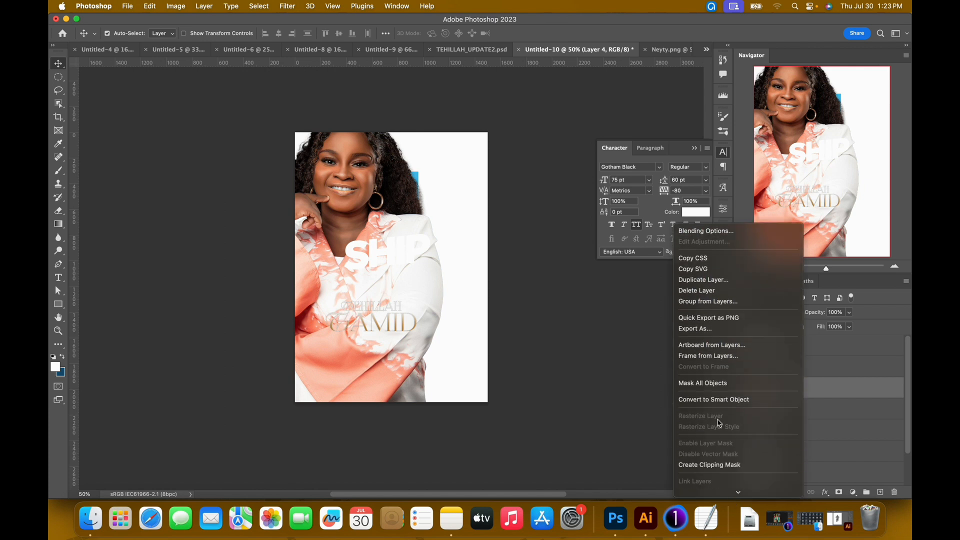
pyautogui.click(717, 400)
# Scale the woman to 42.51% and place her in front of the first man, overlapping the rectangle's left edge.
pyautogui.press('super+t')
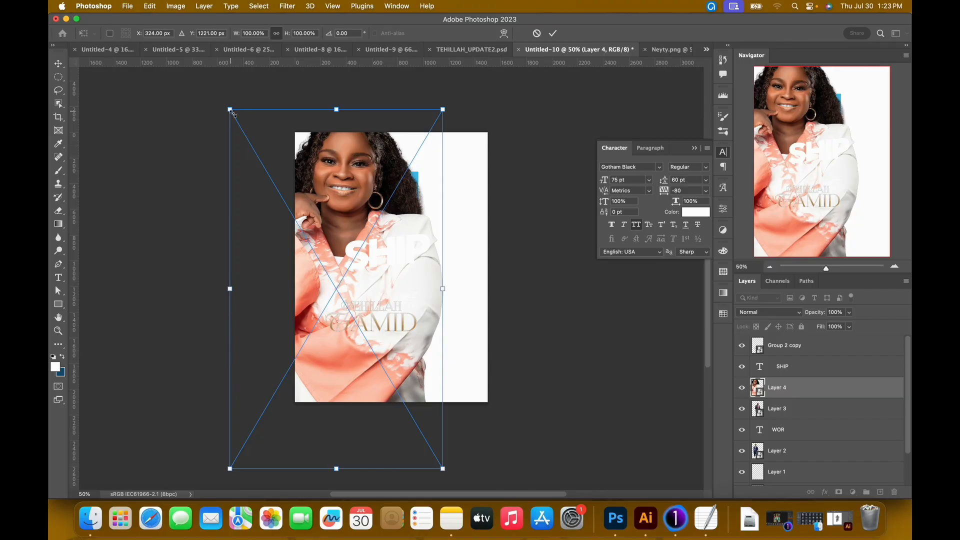
pyautogui.moveTo(231, 113); pyautogui.dragTo(287, 280)
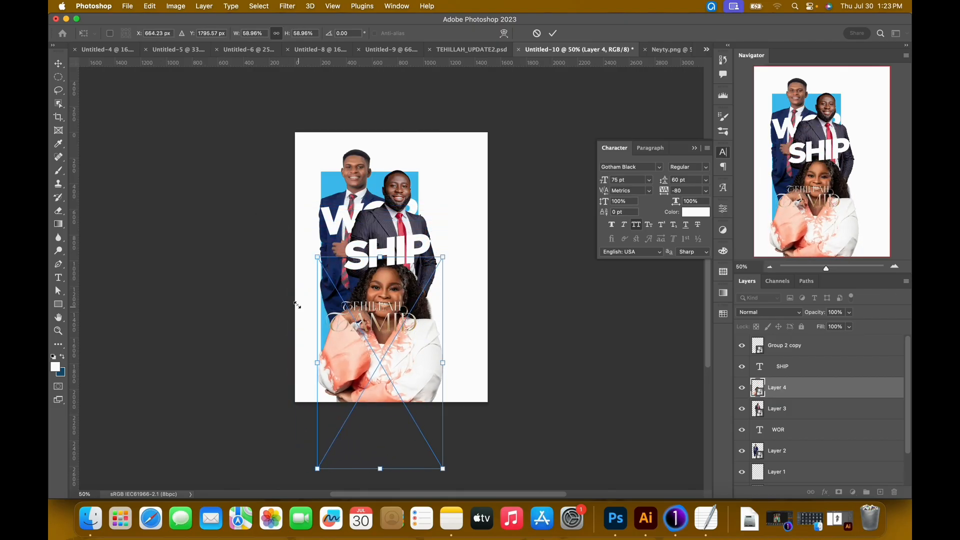
pyautogui.moveTo(391, 386); pyautogui.dragTo(357, 319)
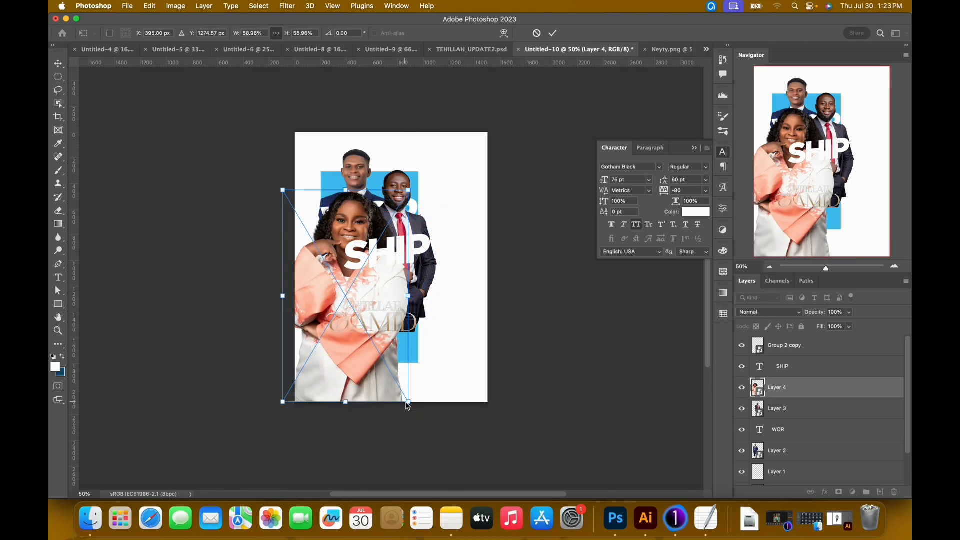
pyautogui.moveTo(408, 405); pyautogui.dragTo(378, 352)
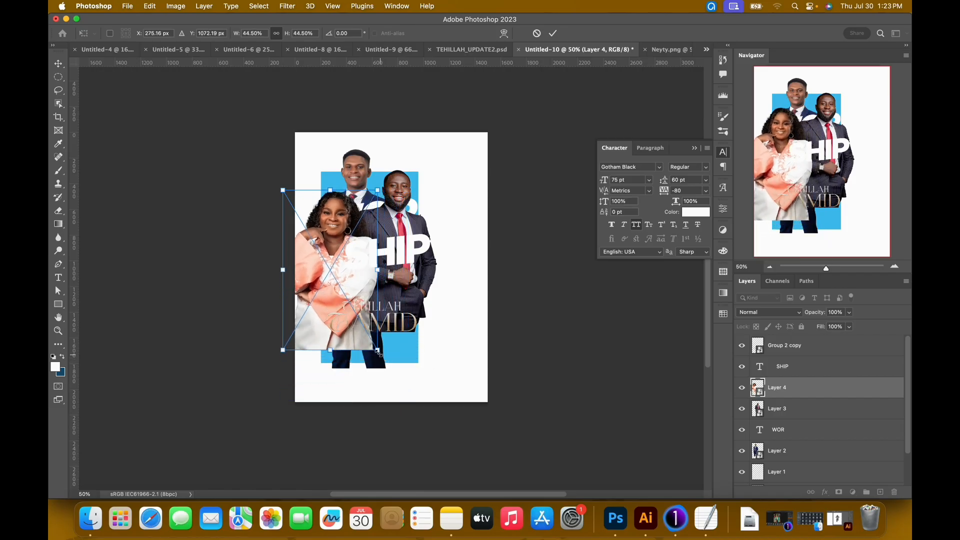
pyautogui.moveTo(324, 245); pyautogui.dragTo(336, 261)
pyautogui.moveTo(390, 368); pyautogui.dragTo(391, 362)
pyautogui.moveTo(346, 296); pyautogui.dragTo(350, 291)
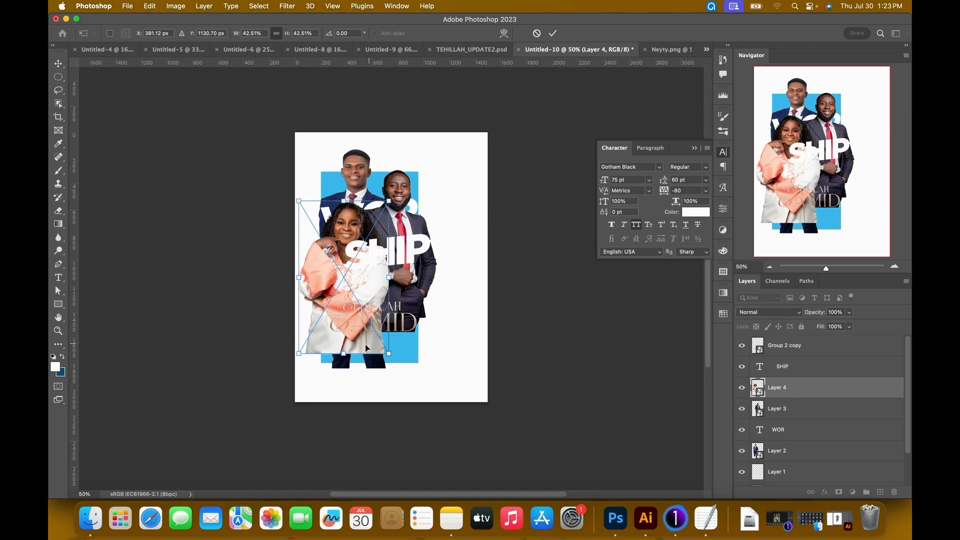
pyautogui.click(552, 33)
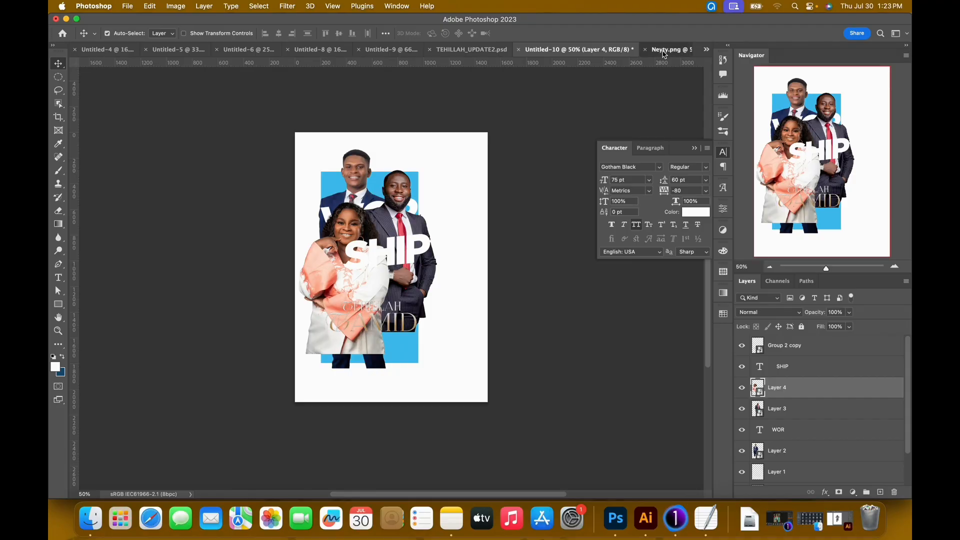
# Close the woman's source image and bring the cutout of the man with crossed arms into the poster below the SHIP layer.
pyautogui.click(582, 56)
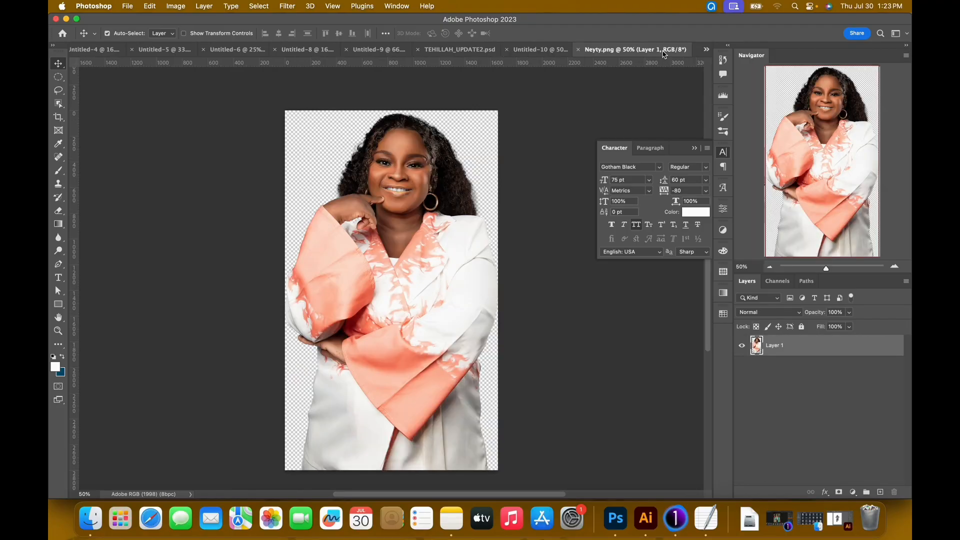
pyautogui.click(578, 50)
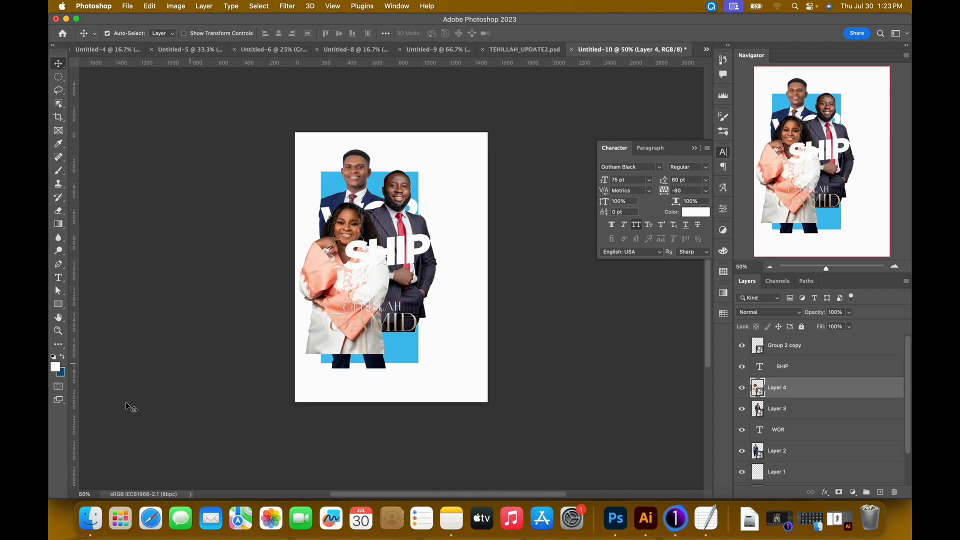
pyautogui.click(95, 519)
pyautogui.moveTo(594, 261); pyautogui.dragTo(705, 53)
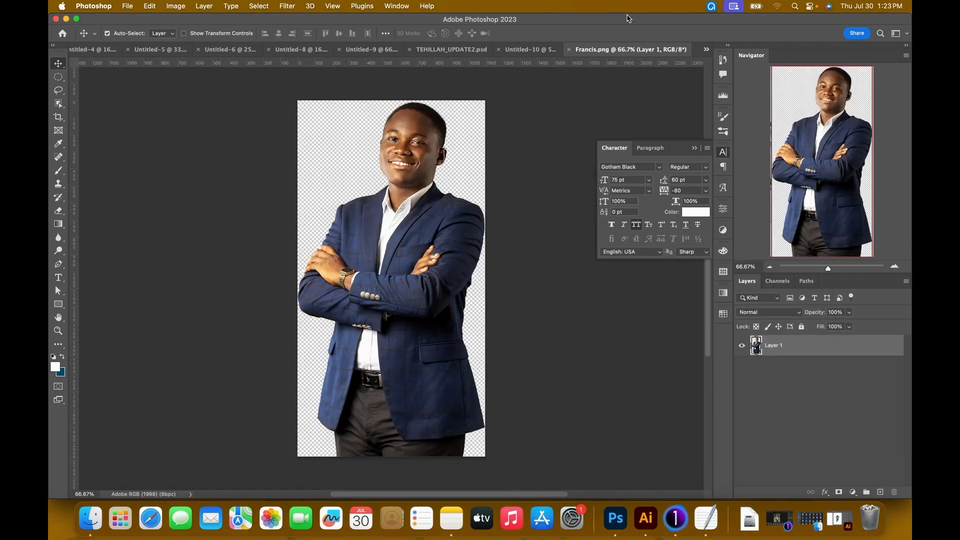
pyautogui.moveTo(477, 167); pyautogui.dragTo(413, 324)
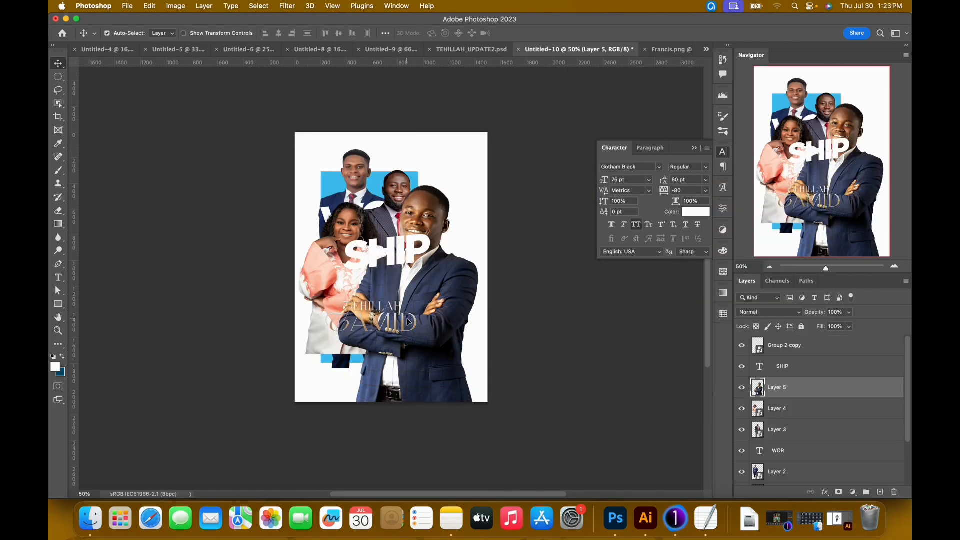
# Convert the crossed-arms man's layer to a Smart Object and scale him down to stand beside the woman, in front of the pinstripe-suited man.
pyautogui.rightClick(798, 394)
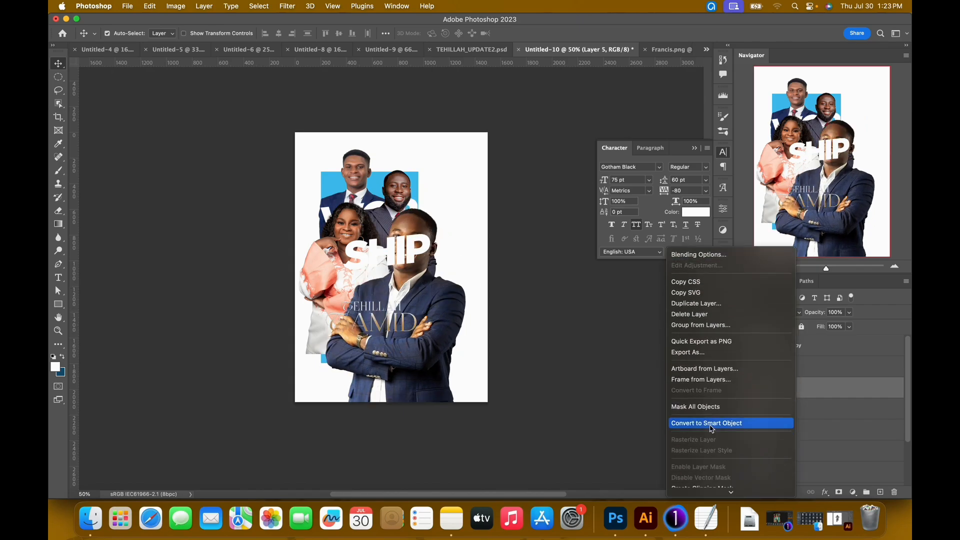
pyautogui.click(710, 424)
pyautogui.hotkey('ctrl', 't')
pyautogui.moveTo(464, 476); pyautogui.dragTo(400, 404)
pyautogui.moveTo(367, 272); pyautogui.dragTo(390, 302)
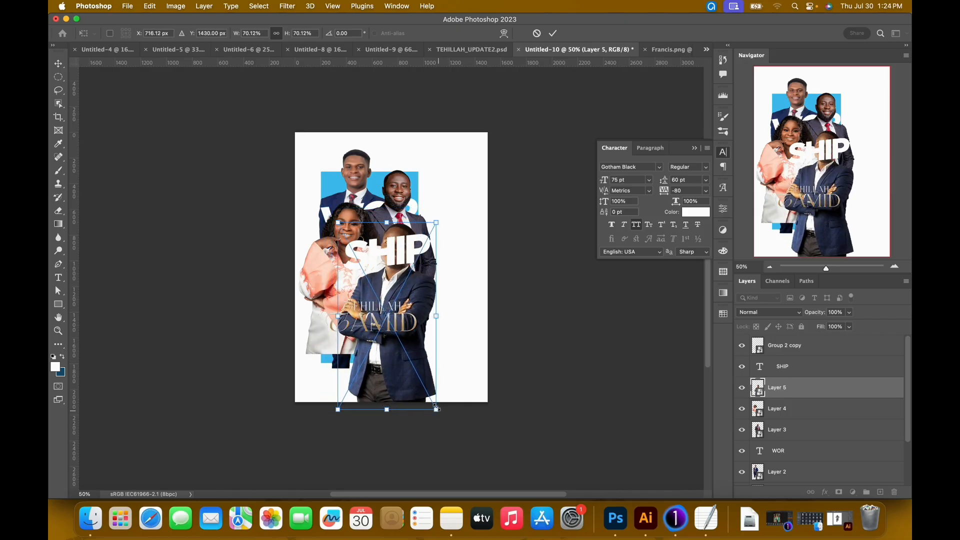
pyautogui.moveTo(436, 408); pyautogui.dragTo(429, 395)
pyautogui.moveTo(394, 292); pyautogui.dragTo(395, 283)
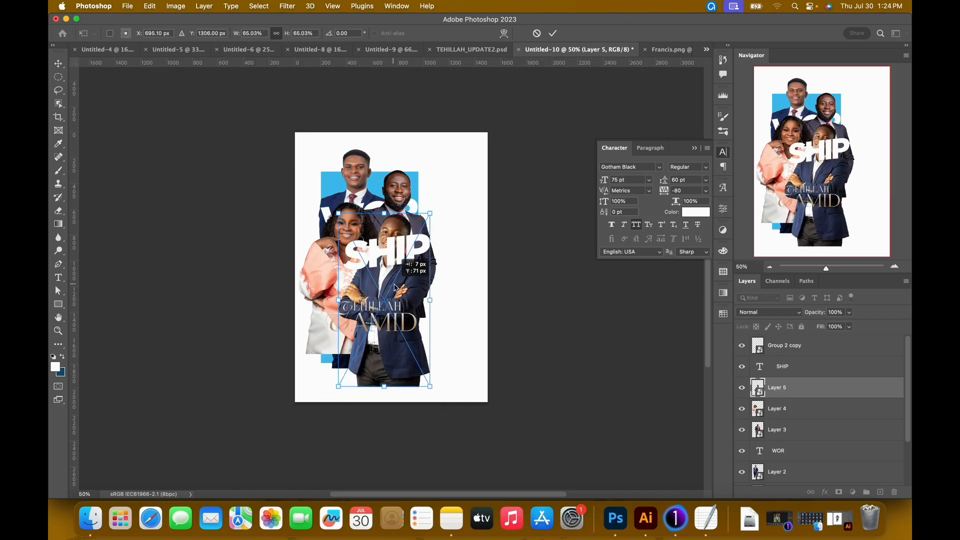
pyautogui.moveTo(435, 394); pyautogui.dragTo(428, 383)
pyautogui.press('Return')
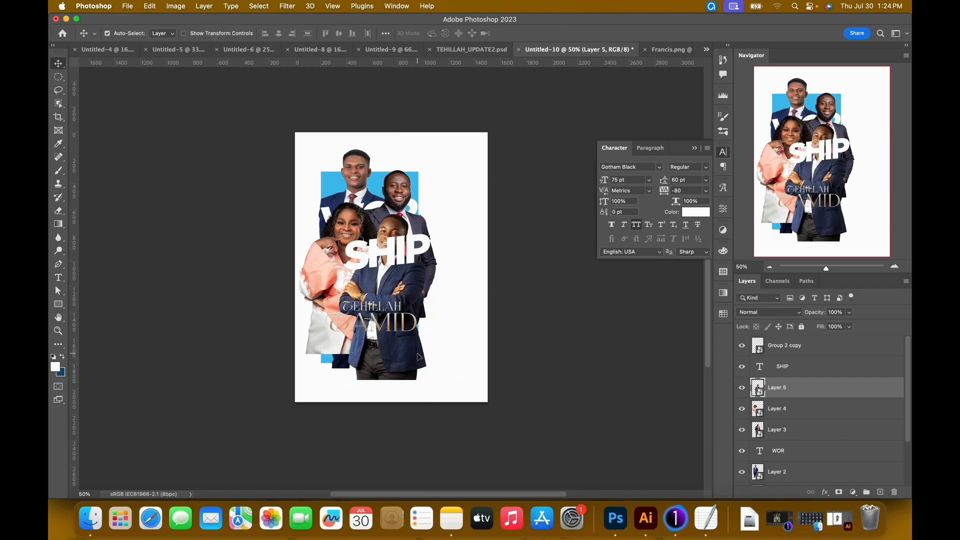
pyautogui.moveTo(385, 284); pyautogui.dragTo(396, 280)
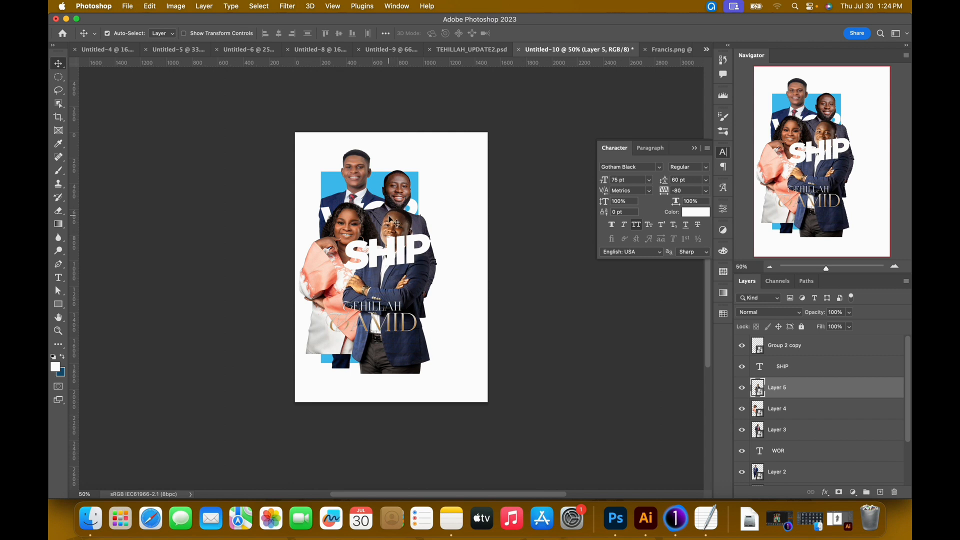
pyautogui.hotkey('shift', 'Down')
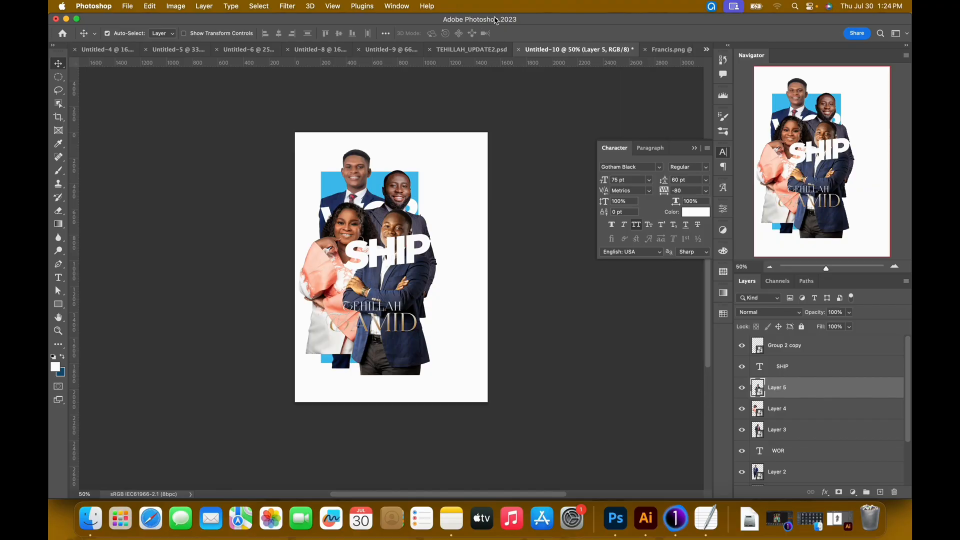
# Shorten the WOR text to an indented WO, using the finished poster as reference, and set its size to 91 pt.
pyautogui.click(474, 50)
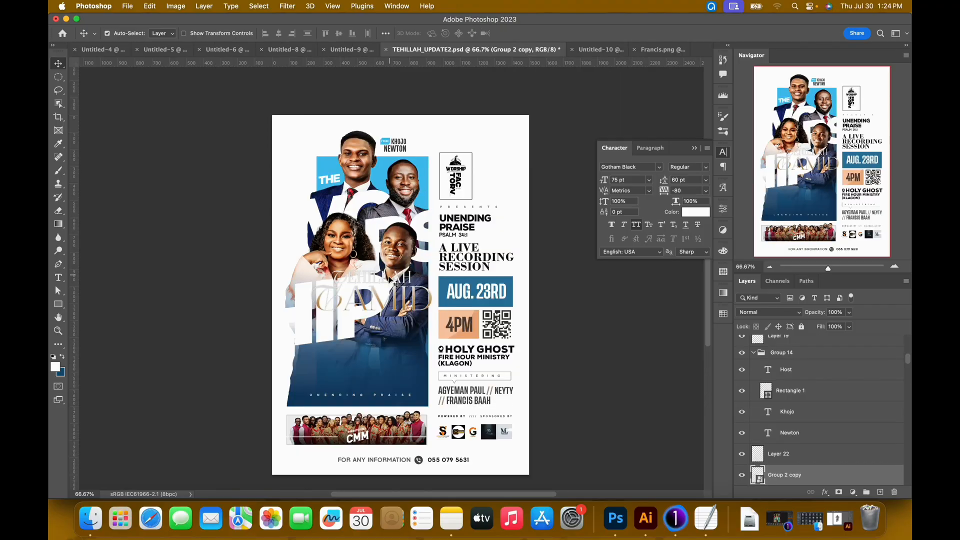
pyautogui.click(604, 51)
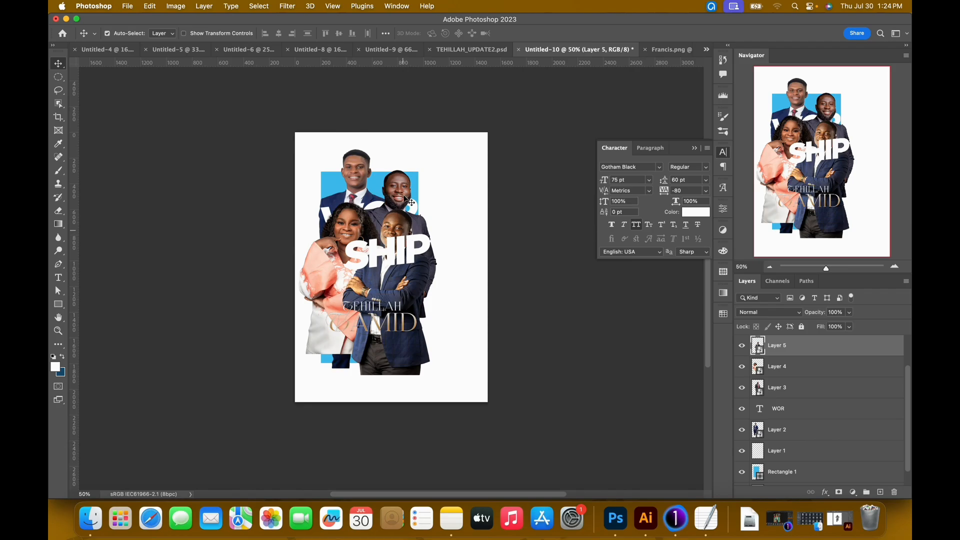
pyautogui.click(373, 210)
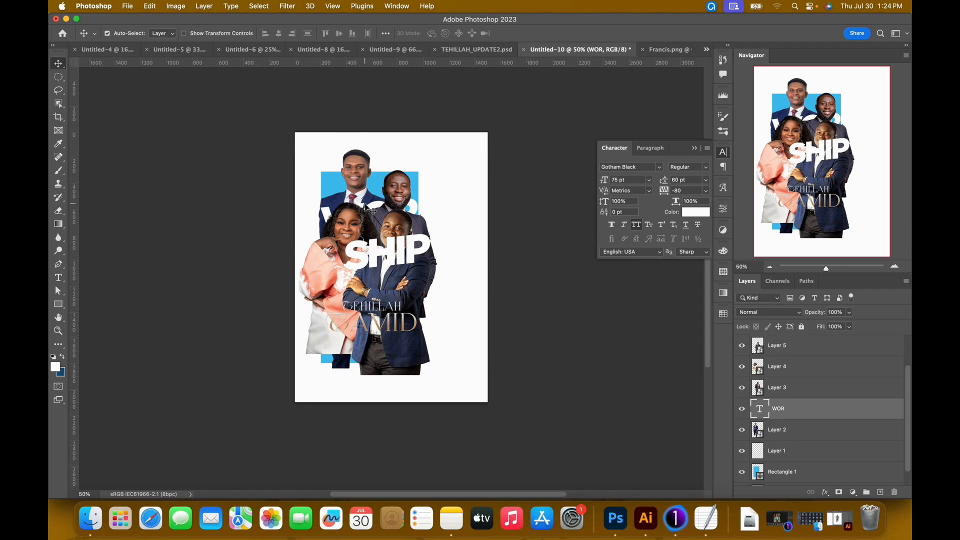
pyautogui.doubleClick(372, 211)
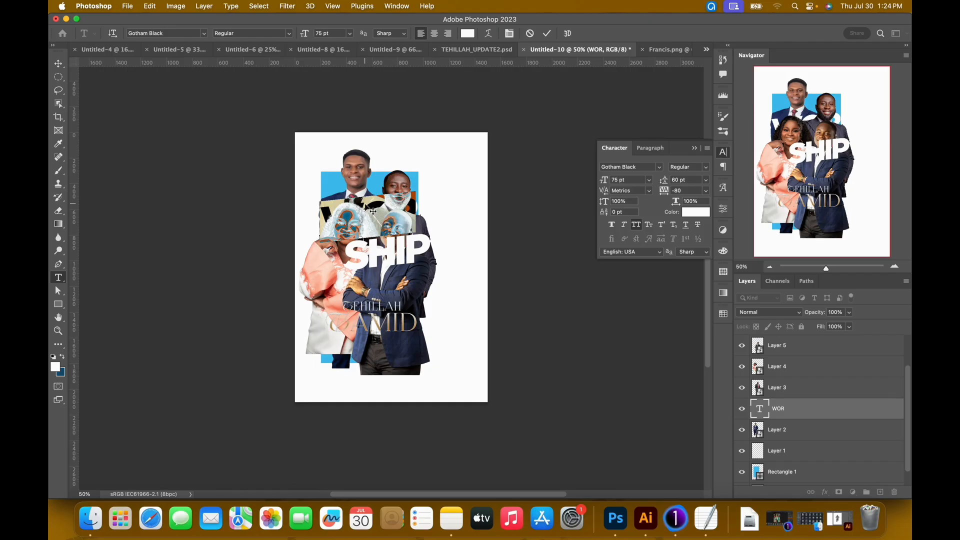
pyautogui.press('Right')
pyautogui.hotkey('shift', 'Left')
pyautogui.press('super')
pyautogui.press('super+x')
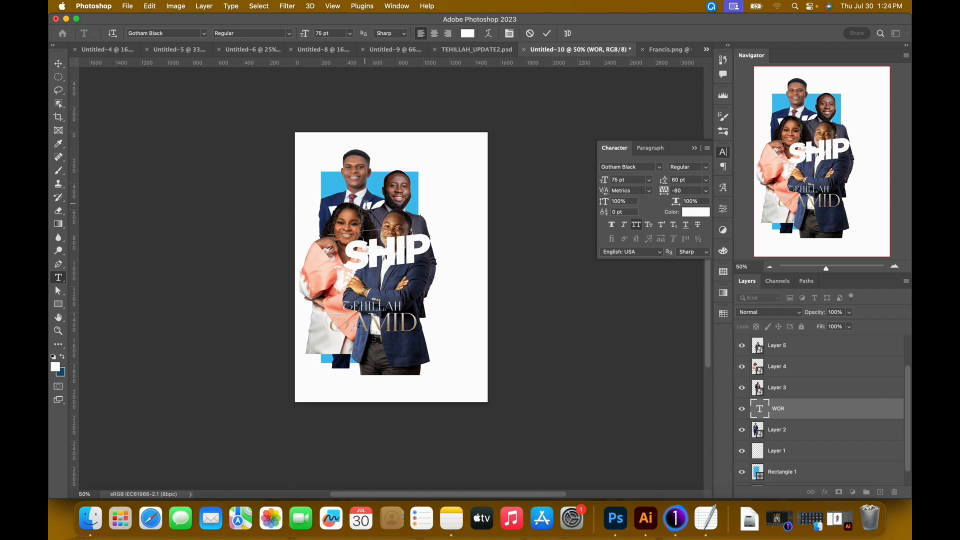
pyautogui.press('BackSpace')
pyautogui.press('BackSpace')
pyautogui.press('BackSpace')
pyautogui.press('Escape')
pyautogui.press('v')
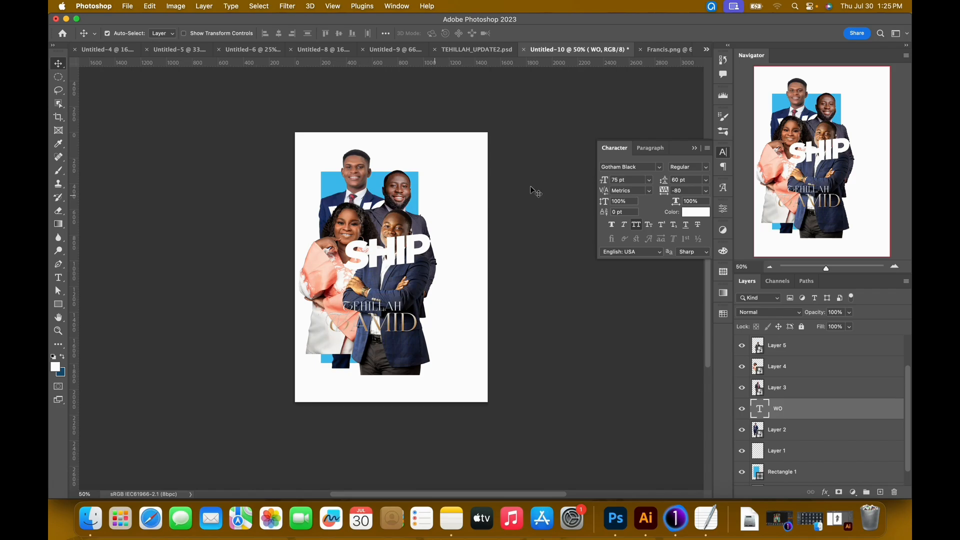
pyautogui.moveTo(608, 182); pyautogui.dragTo(614, 183)
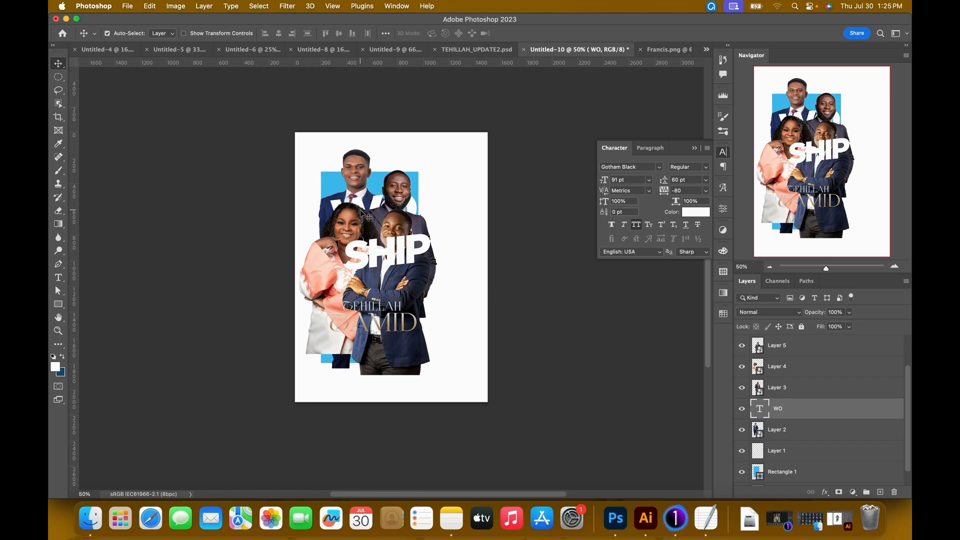
# Duplicate the WO text layer and move the copy above the pinstripe-suited man's layer, shifted lower on the poster.
pyautogui.press('super+j')
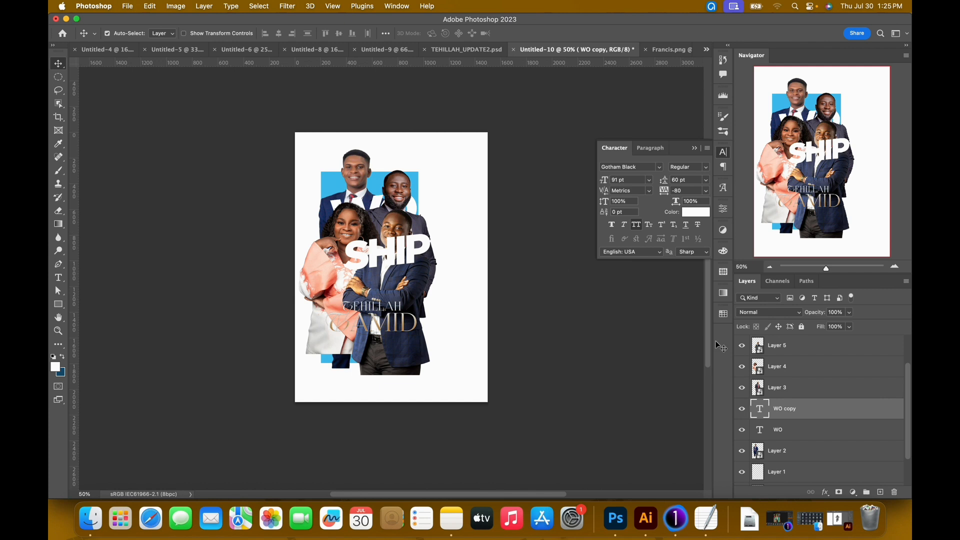
pyautogui.moveTo(797, 410); pyautogui.dragTo(793, 389)
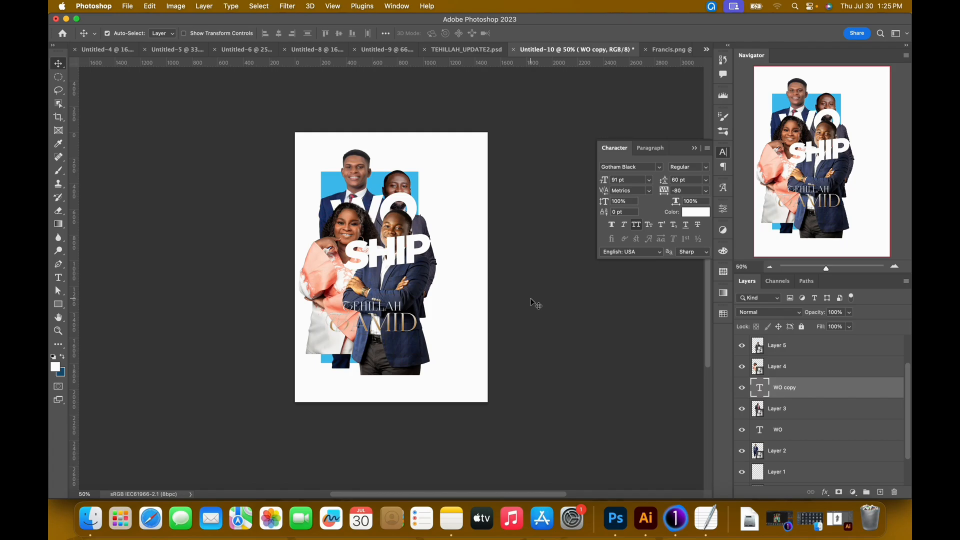
pyautogui.hotkey('shift', 'Down')
pyautogui.hotkey('shift', 'Down')
pyautogui.hotkey('shift', 'Down')
pyautogui.hotkey('shift', 'Down')
pyautogui.hotkey('shift', 'Down')
pyautogui.hotkey('shift', 'Down')
pyautogui.hotkey('shift', 'Down')
pyautogui.hotkey('shift', 'Down')
pyautogui.hotkey('shift', 'Down')
pyautogui.hotkey('shift', 'Down')
pyautogui.hotkey('shift', 'Down')
pyautogui.hotkey('shift', 'Down')
pyautogui.hotkey('shift', 'Down')
pyautogui.hotkey('shift', 'Down')
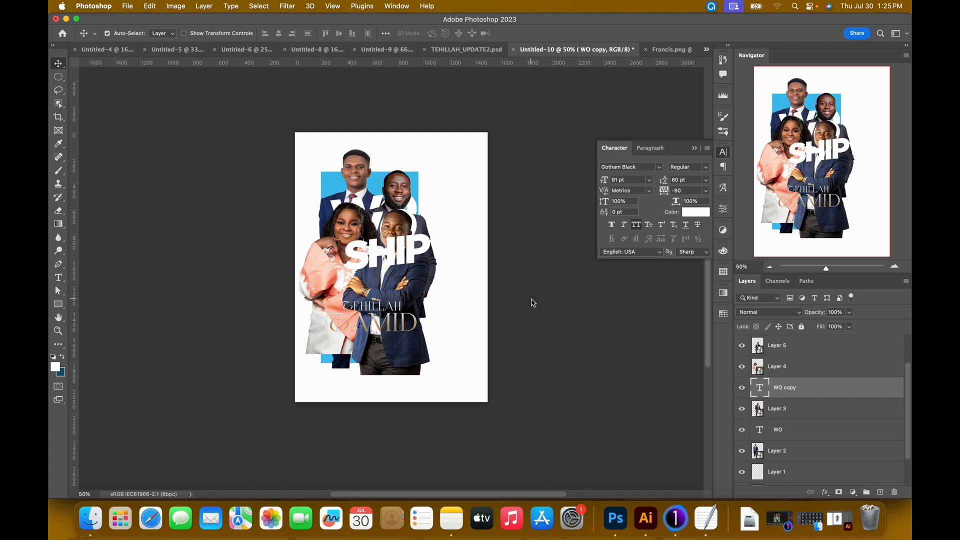
# Replace the text in the duplicated WO layer with an indented RS.
pyautogui.press('Return')
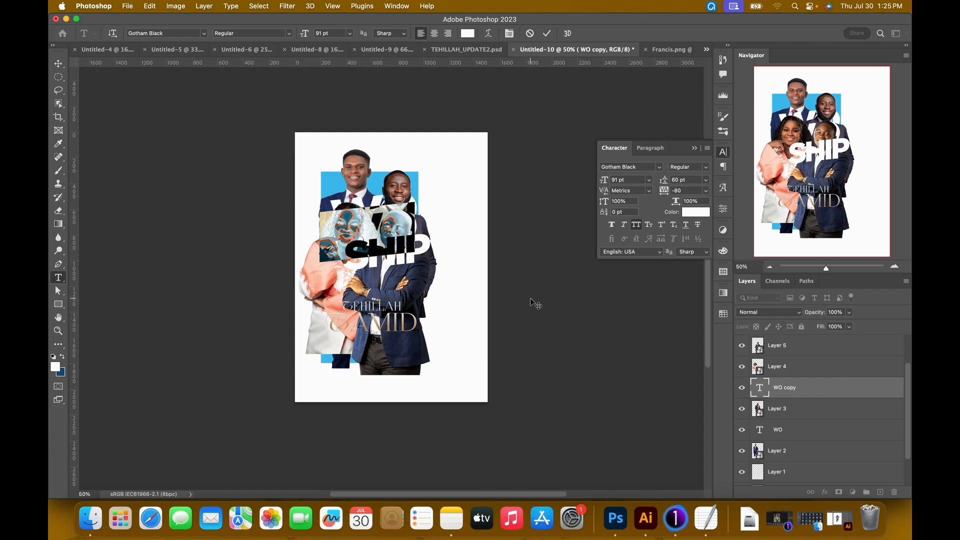
pyautogui.press('BackSpace')
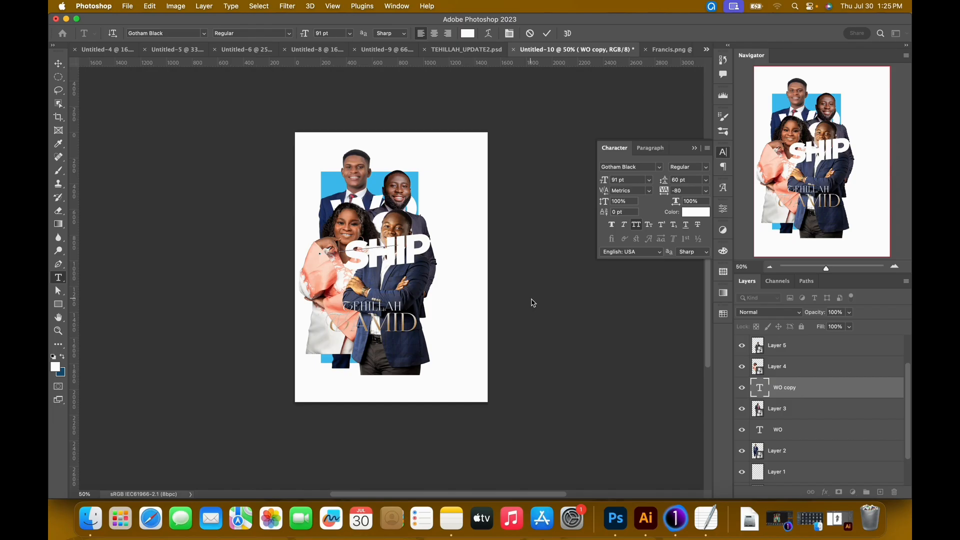
pyautogui.press('super+a')
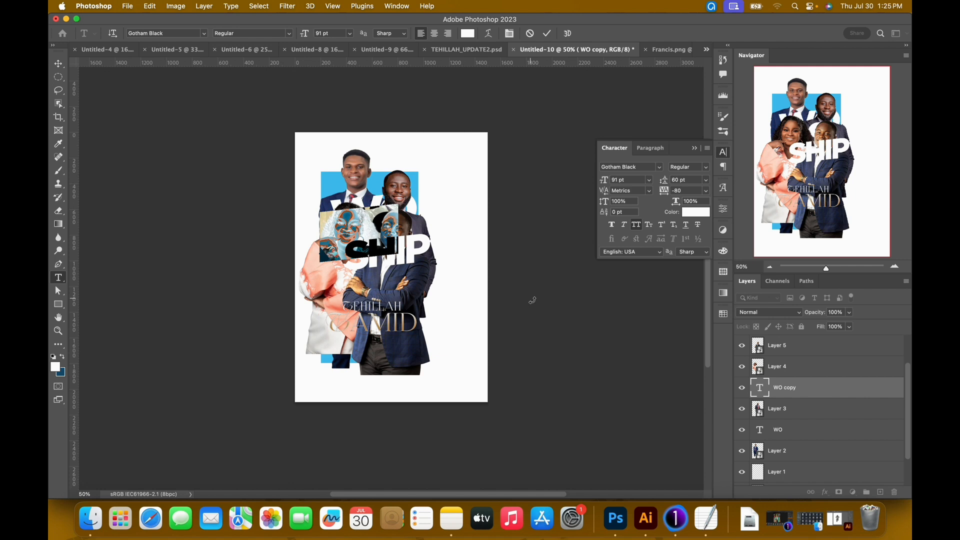
pyautogui.press('BackSpace')
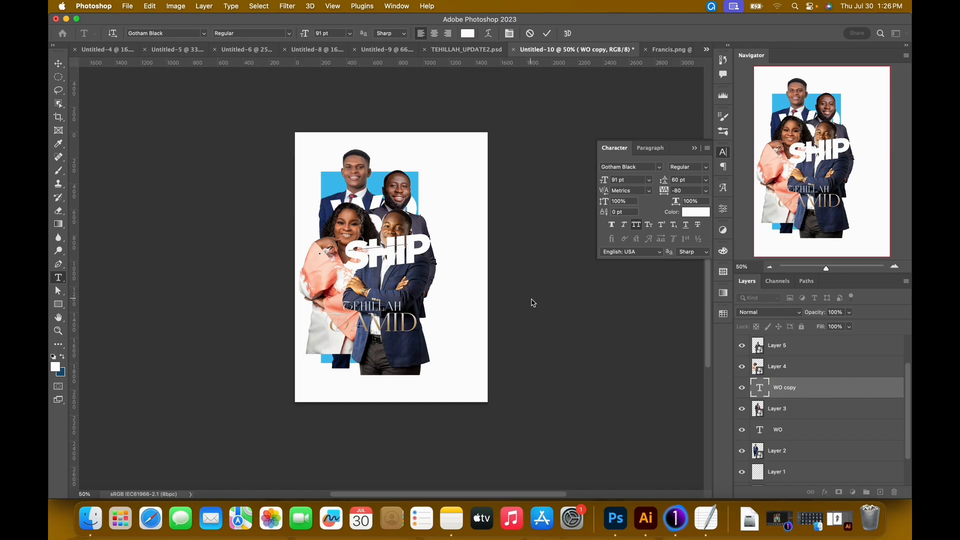
pyautogui.click(547, 33)
# Move the woman and the crossed-arms man lower on the poster to make room for the lettering.
pyautogui.press('v')
pyautogui.click(348, 235)
pyautogui.moveTo(345, 231); pyautogui.dragTo(338, 250)
pyautogui.moveTo(410, 286); pyautogui.dragTo(411, 316)
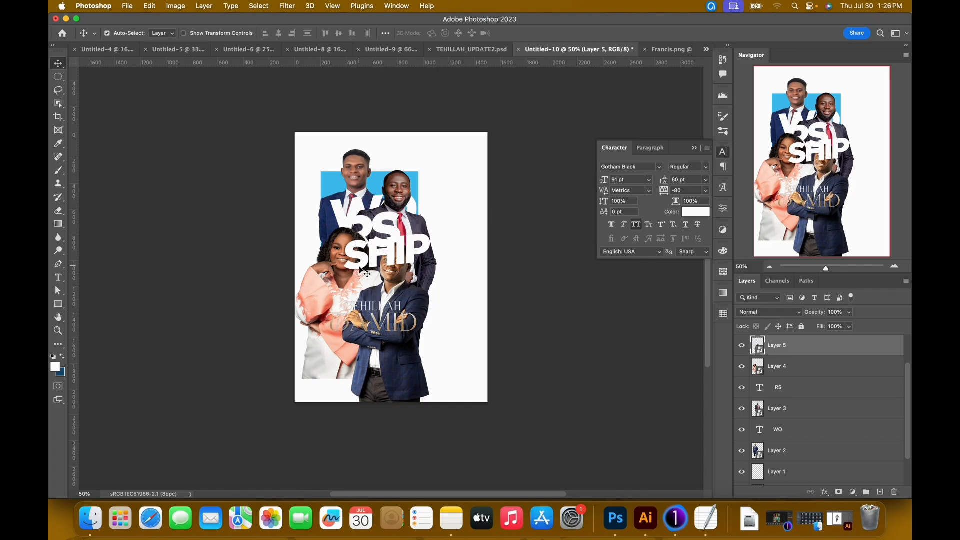
# Move the SHIP text down across the woman's torso and shift RS toward the pinstripe-suited man's chest.
pyautogui.click(391, 254)
pyautogui.moveTo(398, 256); pyautogui.dragTo(349, 292)
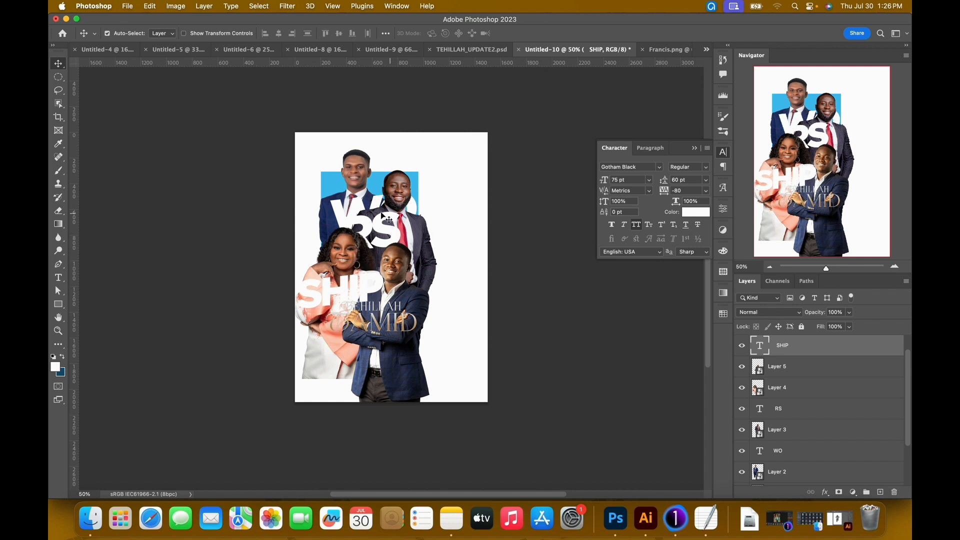
pyautogui.click(387, 235)
pyautogui.moveTo(389, 236); pyautogui.dragTo(404, 231)
# Enlarge the WO text to 107 pt and reposition it across the rear man's chest, using the finished poster as reference.
pyautogui.click(472, 49)
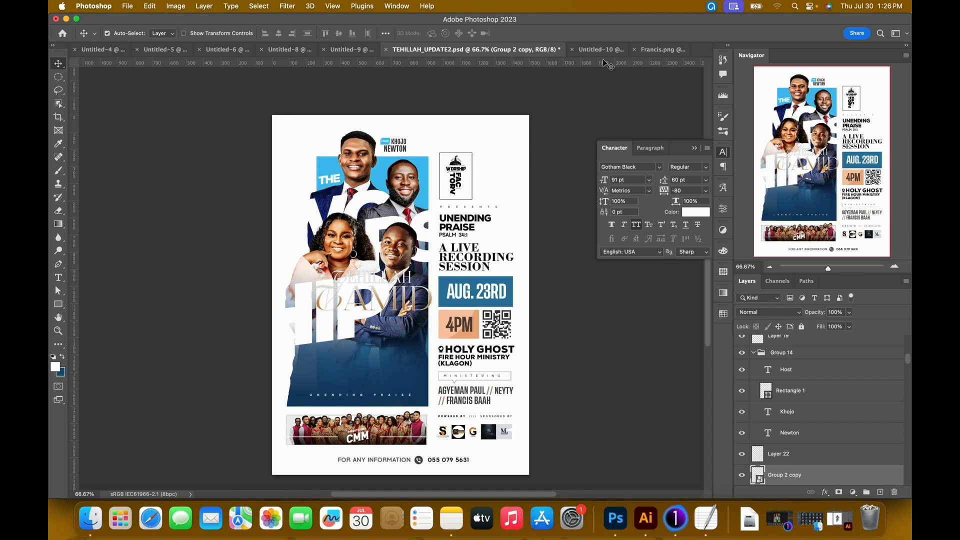
pyautogui.click(609, 51)
pyautogui.moveTo(337, 207); pyautogui.dragTo(327, 220)
pyautogui.moveTo(608, 182); pyautogui.dragTo(613, 182)
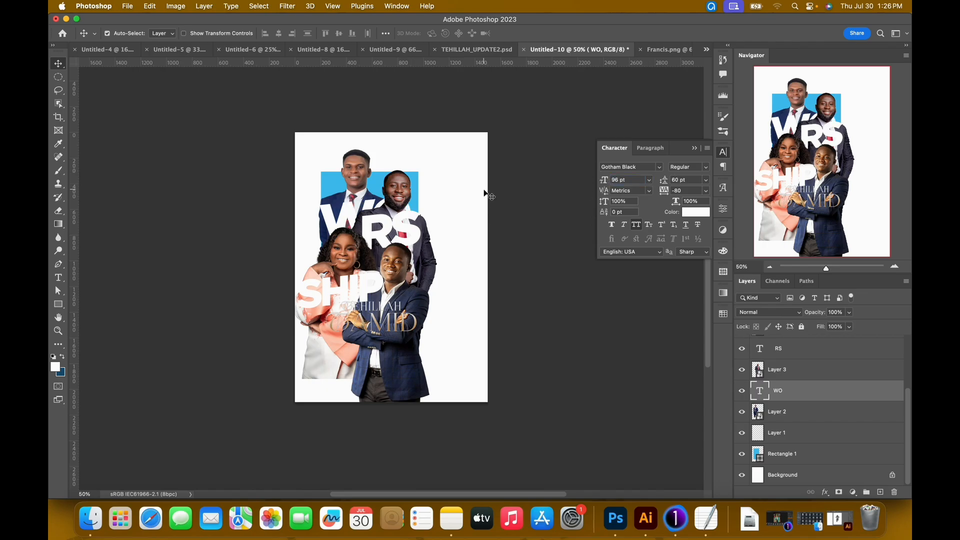
pyautogui.moveTo(607, 187); pyautogui.dragTo(611, 186)
pyautogui.click(475, 58)
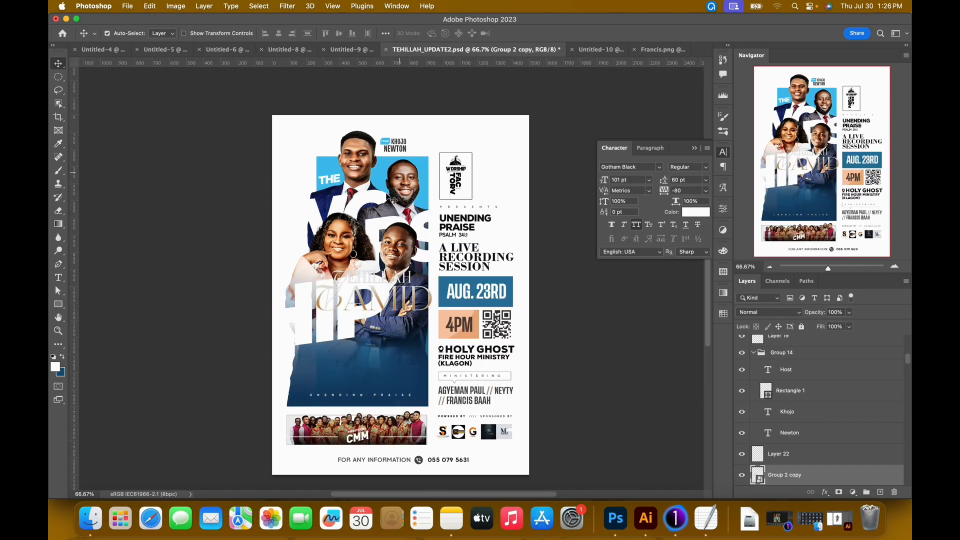
pyautogui.click(597, 49)
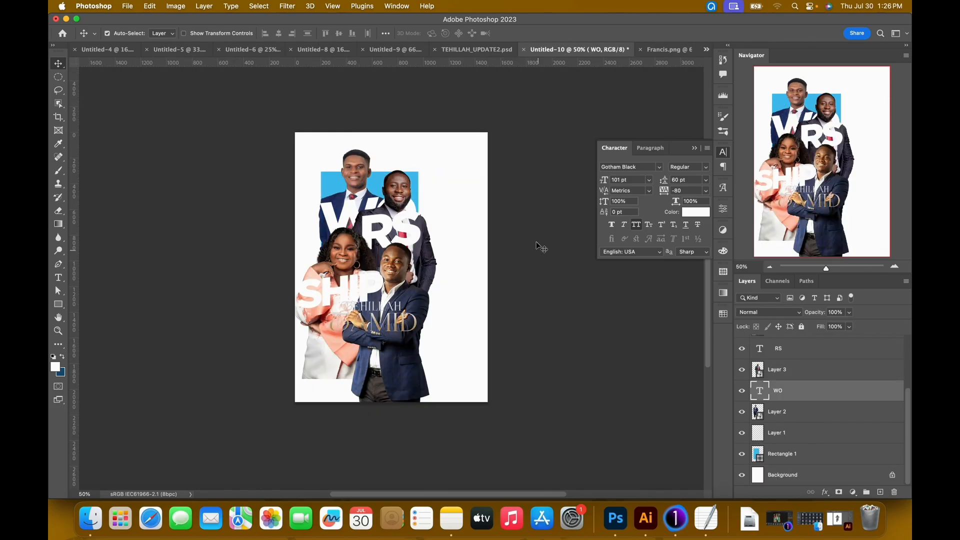
pyautogui.moveTo(606, 180); pyautogui.dragTo(609, 181)
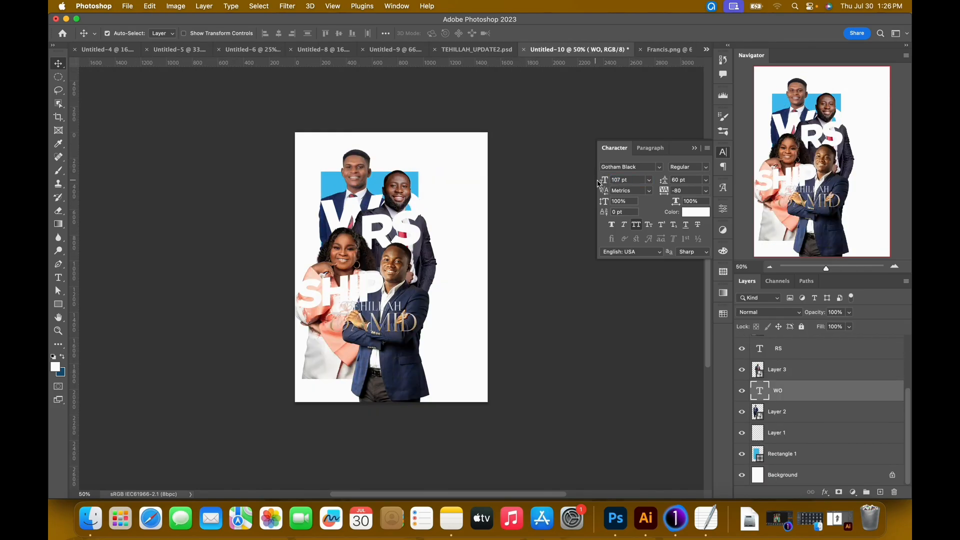
pyautogui.moveTo(350, 209); pyautogui.dragTo(323, 214)
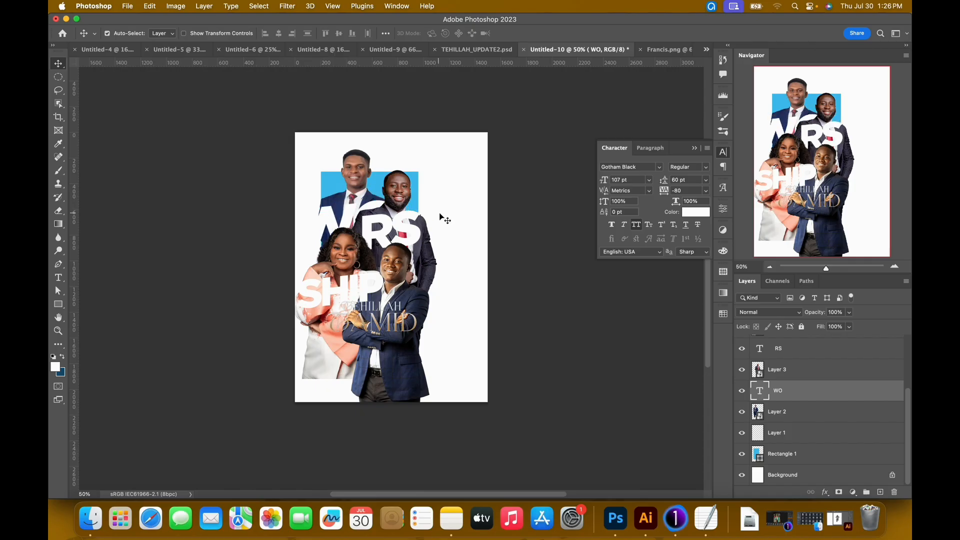
pyautogui.press('Right')
pyautogui.press('Right')
pyautogui.press('Right')
pyautogui.press('Right')
pyautogui.press('Right')
pyautogui.press('Right')
pyautogui.press('Right')
pyautogui.press('Right')
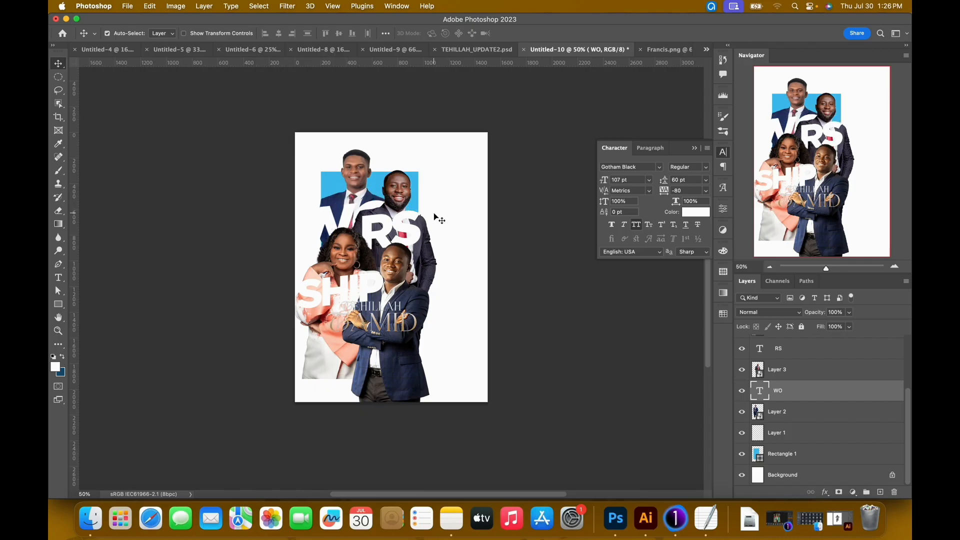
# Check the finished poster and lower the pinstripe-suited man slightly behind the RS text.
pyautogui.click(475, 50)
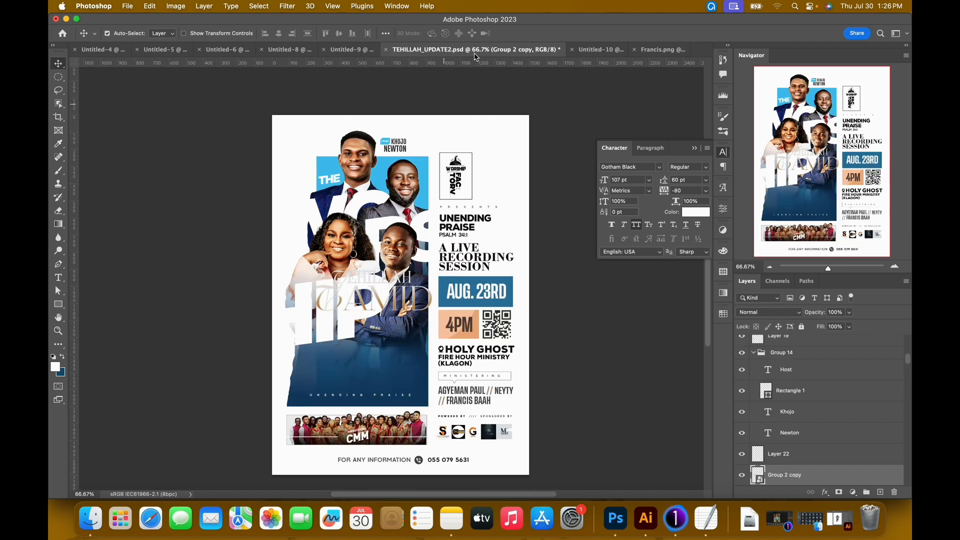
pyautogui.click(597, 50)
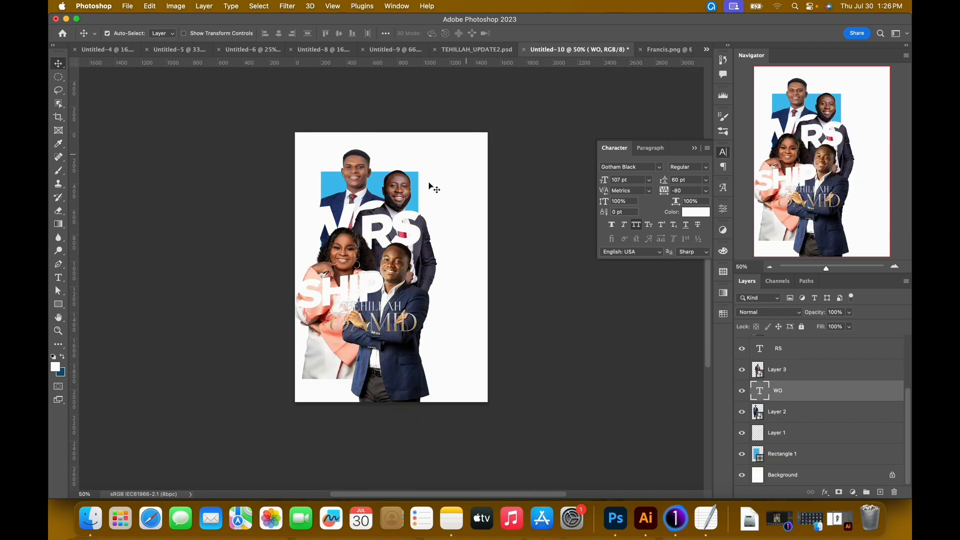
pyautogui.click(403, 190)
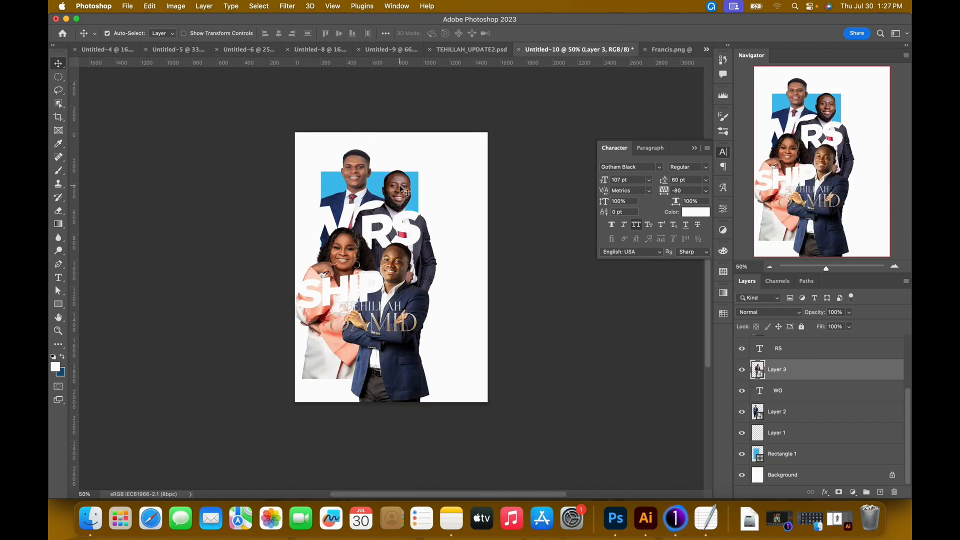
pyautogui.hotkey('shift', 'Down')
pyautogui.hotkey('shift', 'Down')
pyautogui.hotkey('shift', 'Down')
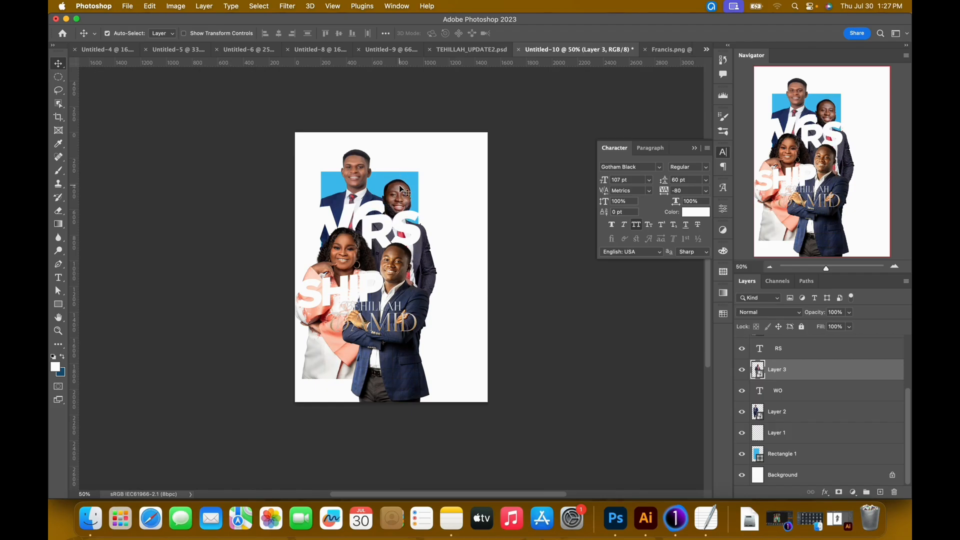
# Move the RS text slightly lower on the pinstripe-suited man and enlarge it to 102 pt.
pyautogui.click(465, 50)
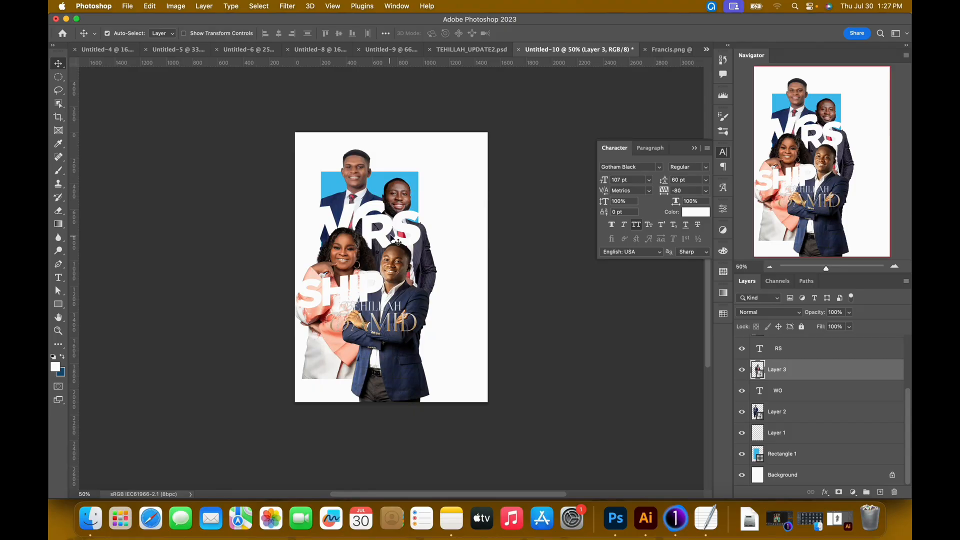
pyautogui.click(402, 234)
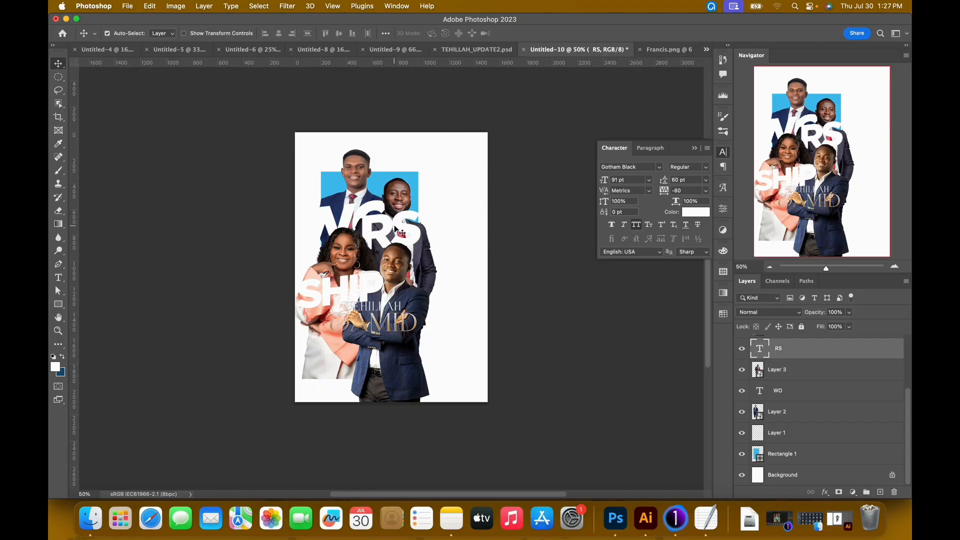
pyautogui.moveTo(402, 230); pyautogui.dragTo(400, 241)
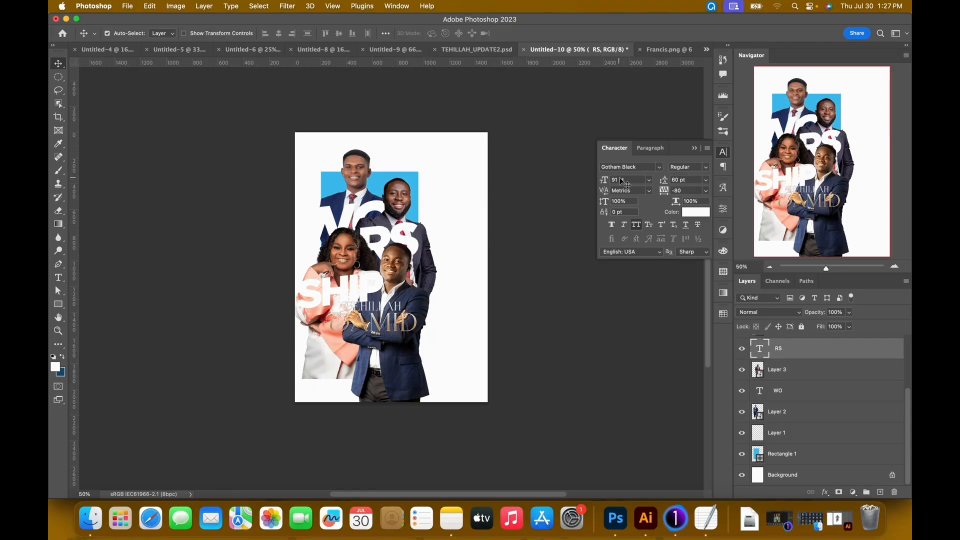
pyautogui.moveTo(606, 184); pyautogui.dragTo(614, 185)
pyautogui.moveTo(412, 230); pyautogui.dragTo(404, 235)
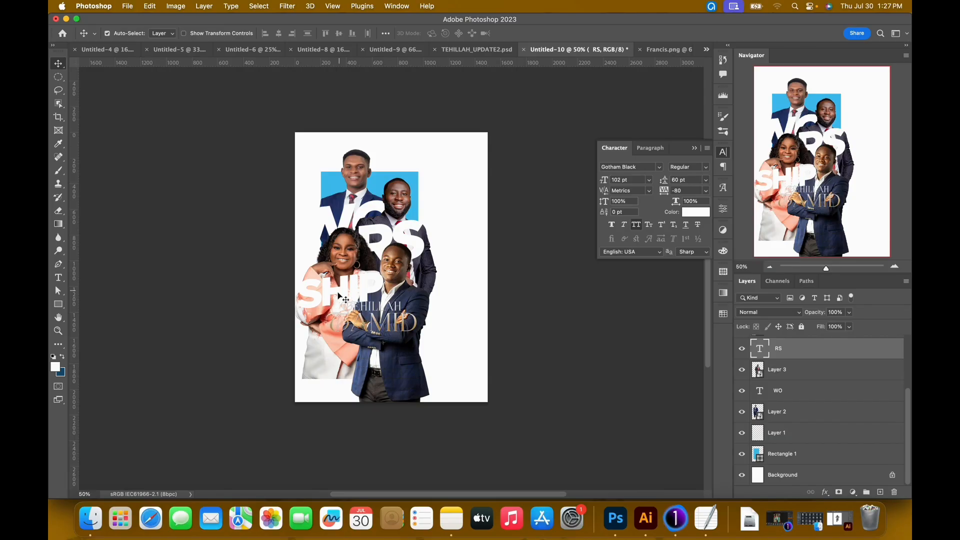
# Enlarge the SHIP text to 105 pt and shift it across the woman's torso toward the poster's left edge, following the finished poster.
pyautogui.click(348, 297)
pyautogui.moveTo(606, 181); pyautogui.dragTo(613, 182)
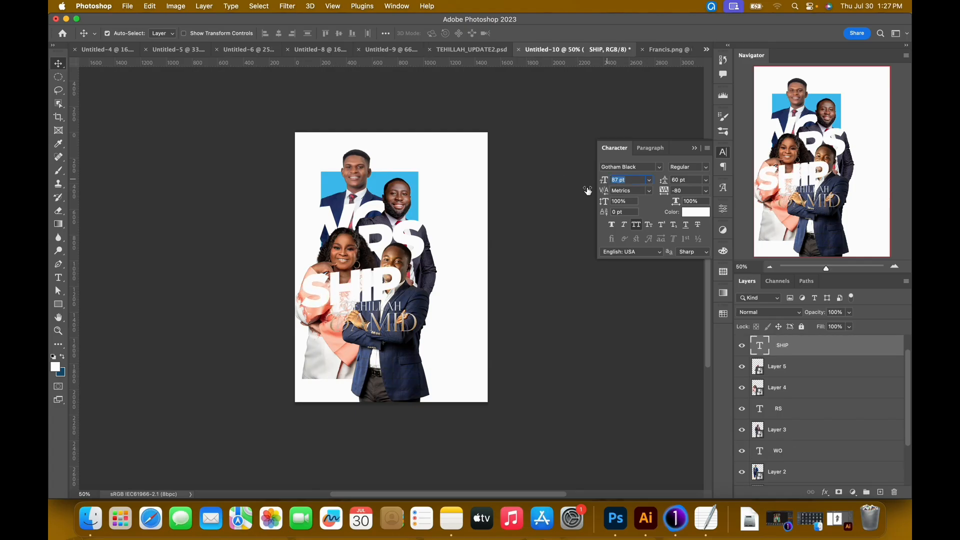
pyautogui.click(479, 50)
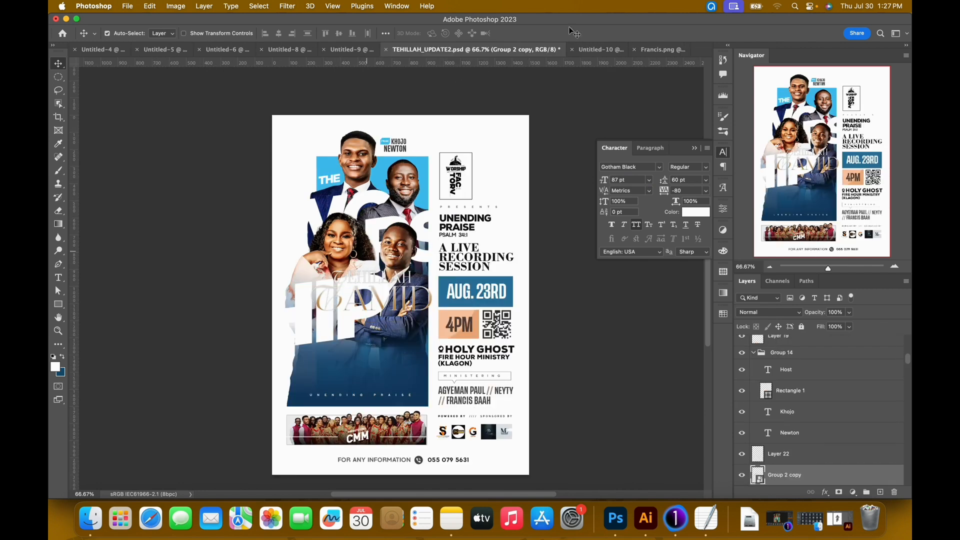
pyautogui.click(582, 50)
pyautogui.moveTo(608, 181); pyautogui.dragTo(618, 185)
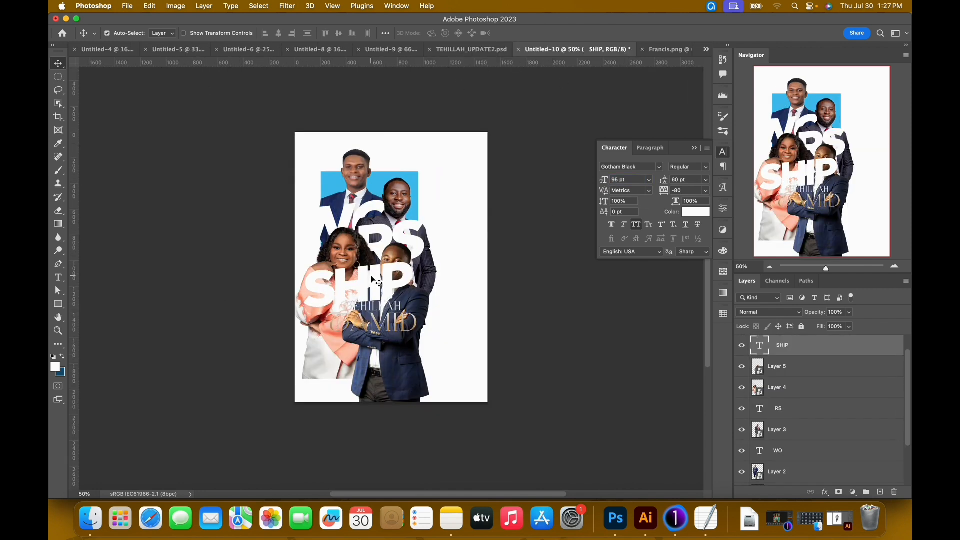
pyautogui.moveTo(378, 284); pyautogui.dragTo(346, 299)
pyautogui.moveTo(606, 182); pyautogui.dragTo(614, 185)
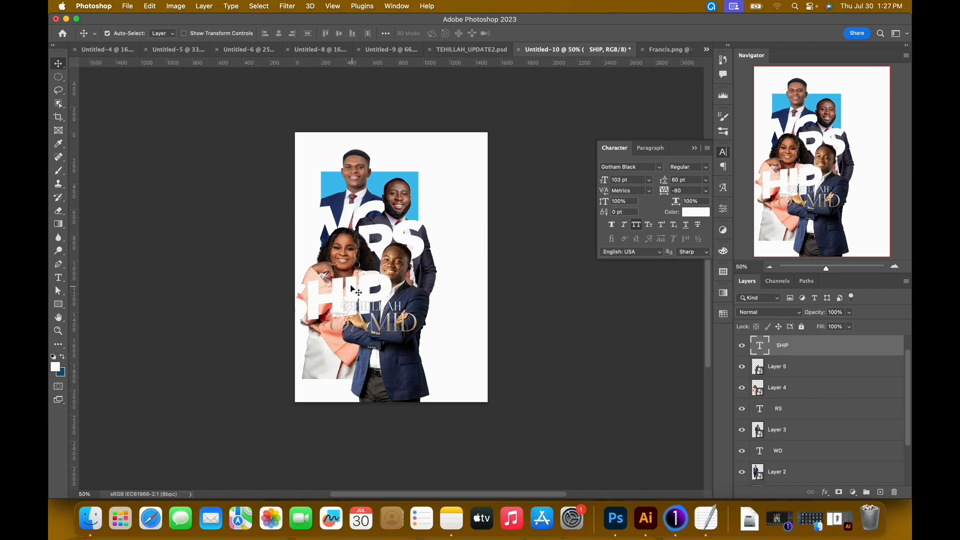
pyautogui.moveTo(351, 289); pyautogui.dragTo(344, 291)
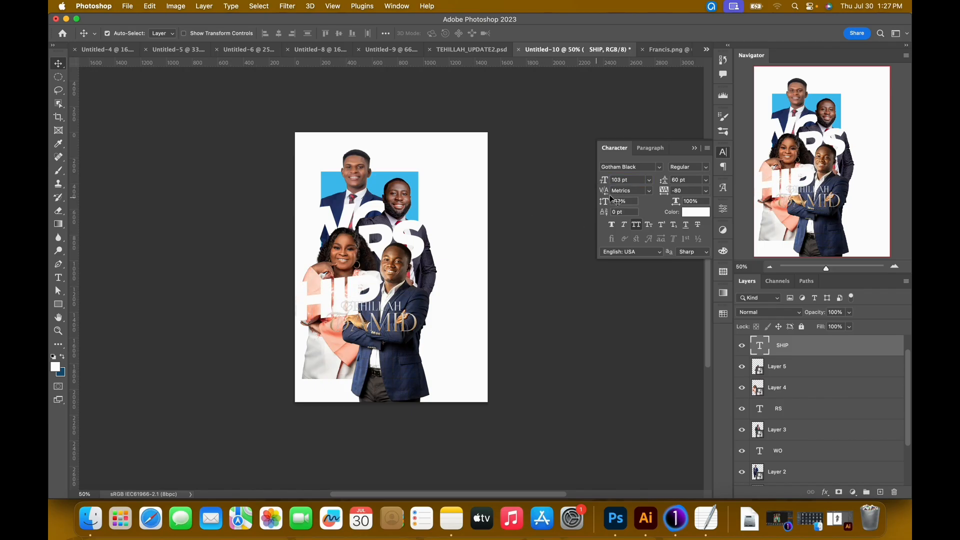
pyautogui.moveTo(608, 183); pyautogui.dragTo(610, 184)
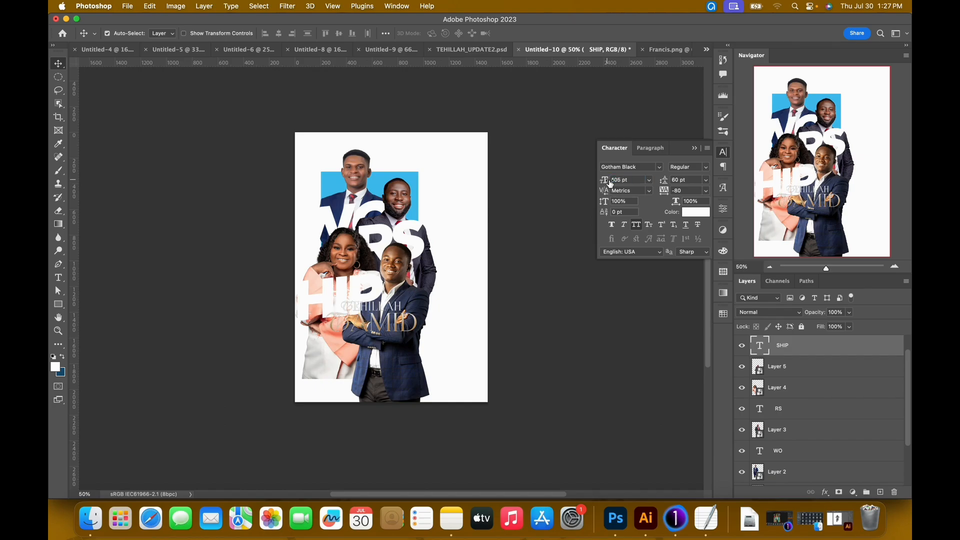
# Close the leftover cutout source image and compare the layout with the finished poster.
pyautogui.click(668, 52)
pyautogui.click(569, 49)
pyautogui.click(519, 54)
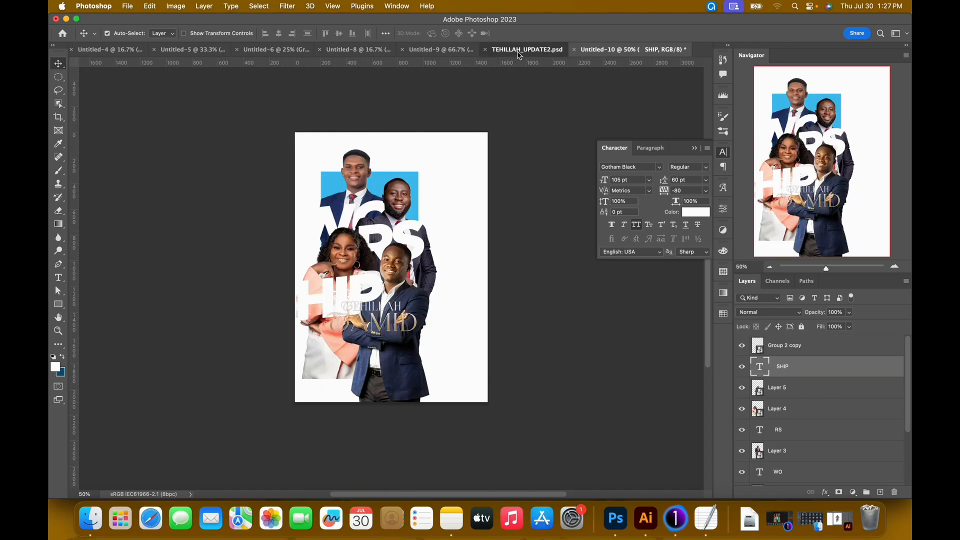
pyautogui.click(645, 50)
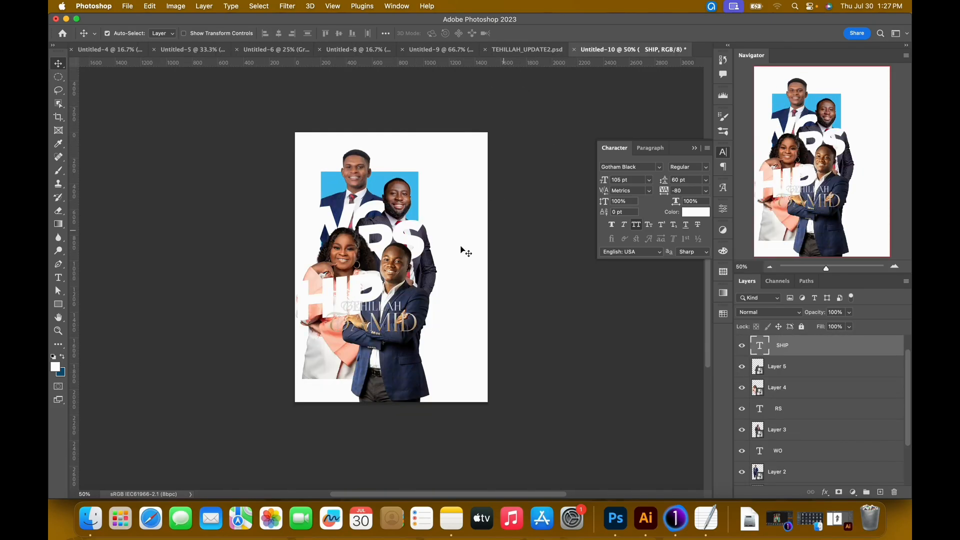
# Set the SHIP text size to 108 pt and shift it further left over the woman's torso.
pyautogui.moveTo(607, 182); pyautogui.dragTo(600, 183)
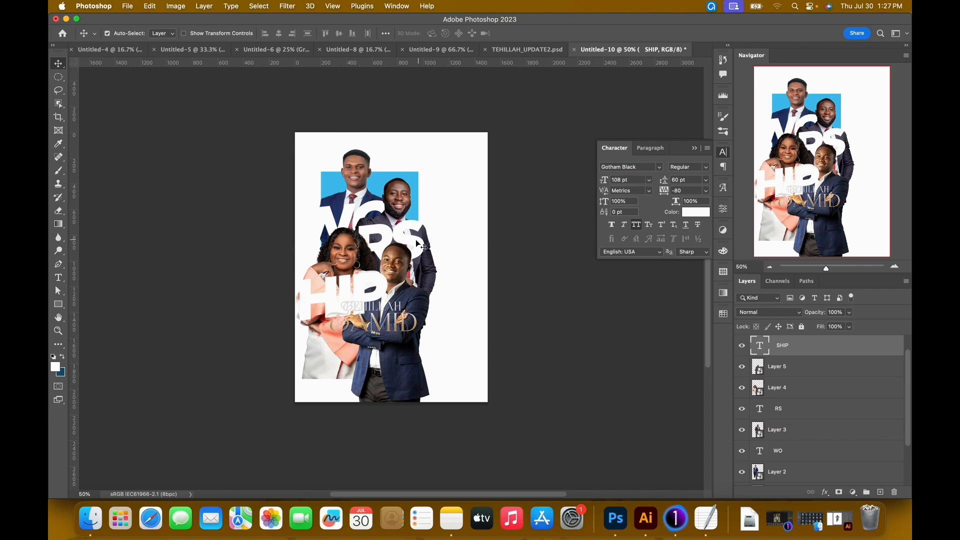
pyautogui.click(415, 240)
pyautogui.click(404, 243)
pyautogui.moveTo(375, 270); pyautogui.dragTo(347, 284)
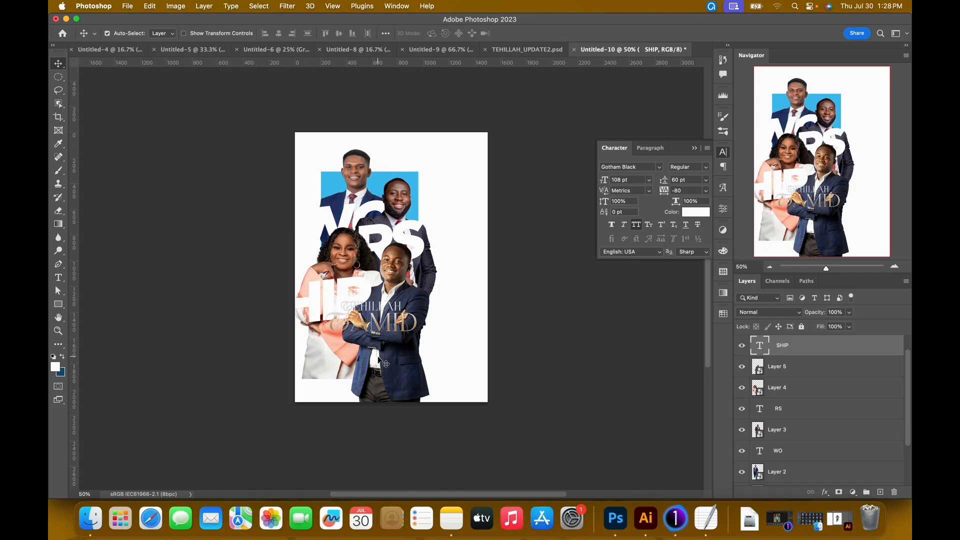
# Nudge the crossed-arms man slightly upward and add a layer mask to the woman's layer.
pyautogui.click(380, 358)
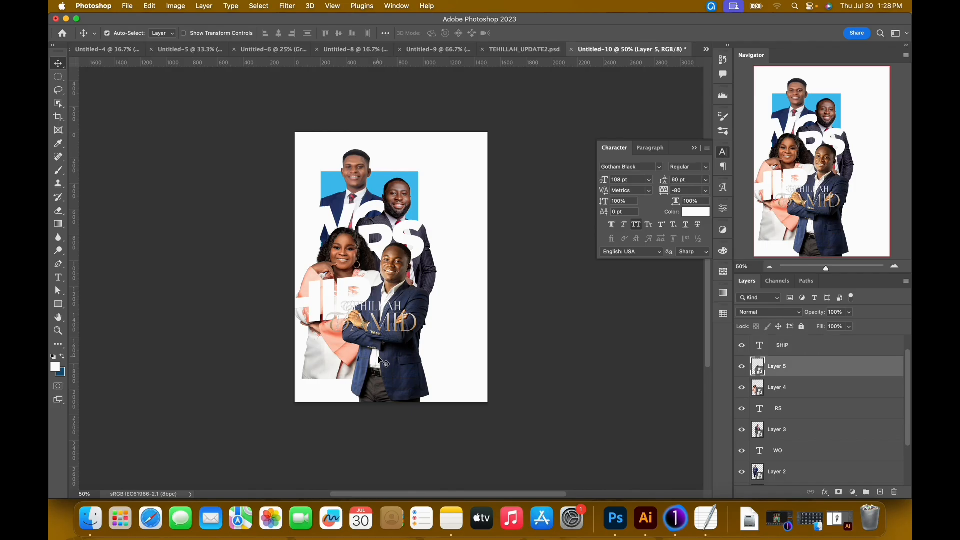
pyautogui.moveTo(381, 356); pyautogui.dragTo(380, 354)
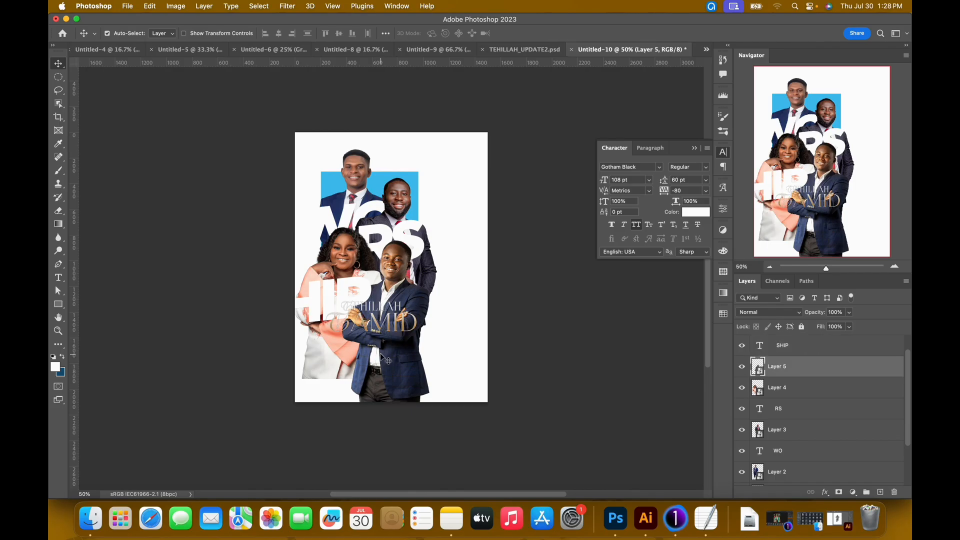
pyautogui.click(336, 358)
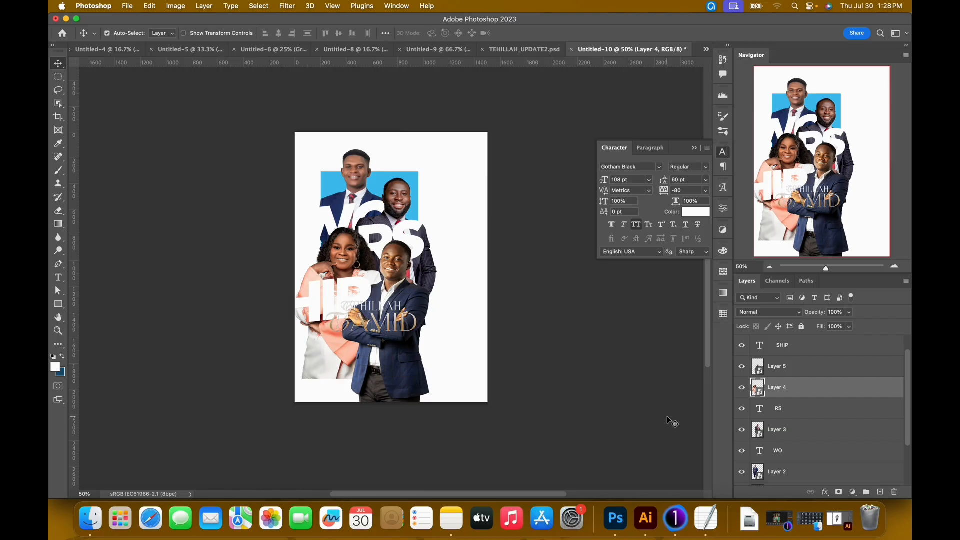
pyautogui.click(840, 493)
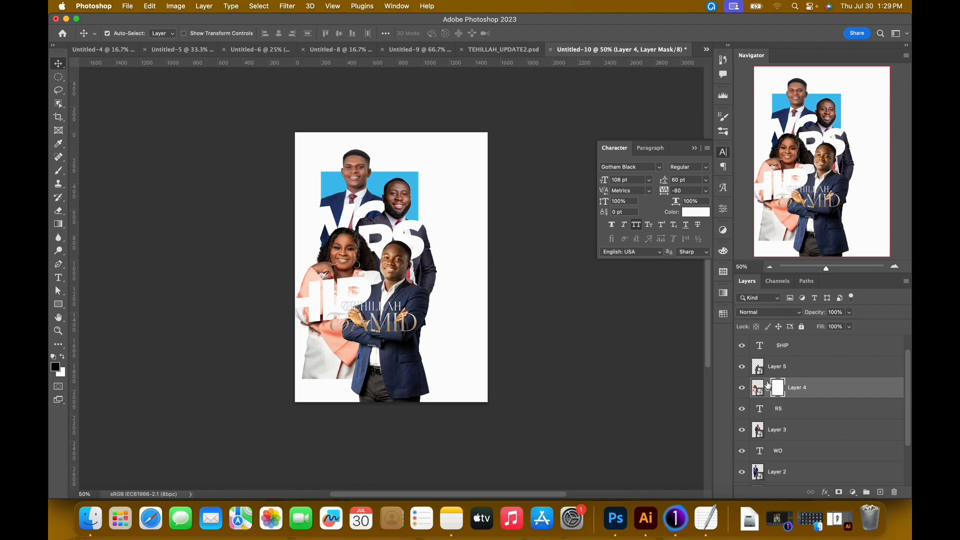
# Fade the lower part of the woman's cutout by painting black on its mask with a 68% opacity Soft Round brush.
pyautogui.press('b')
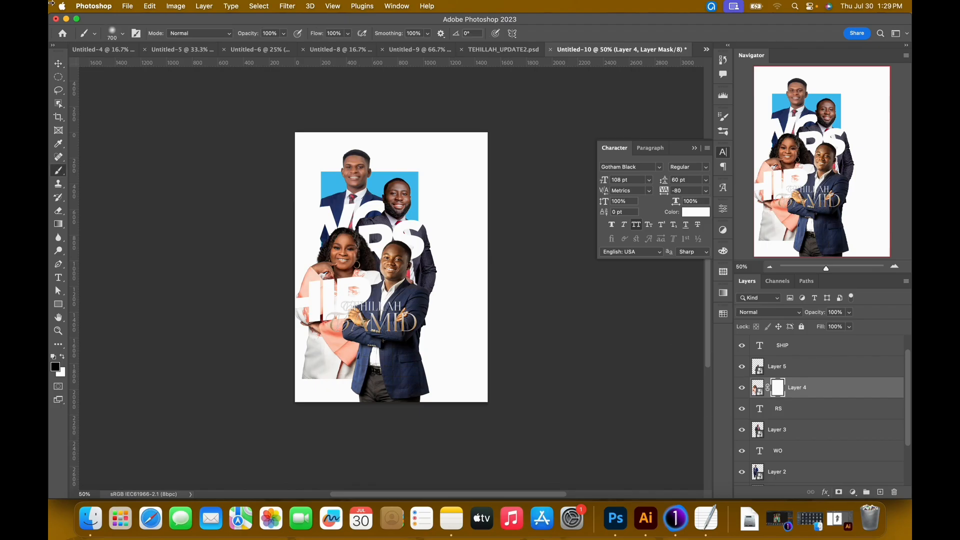
pyautogui.click(125, 37)
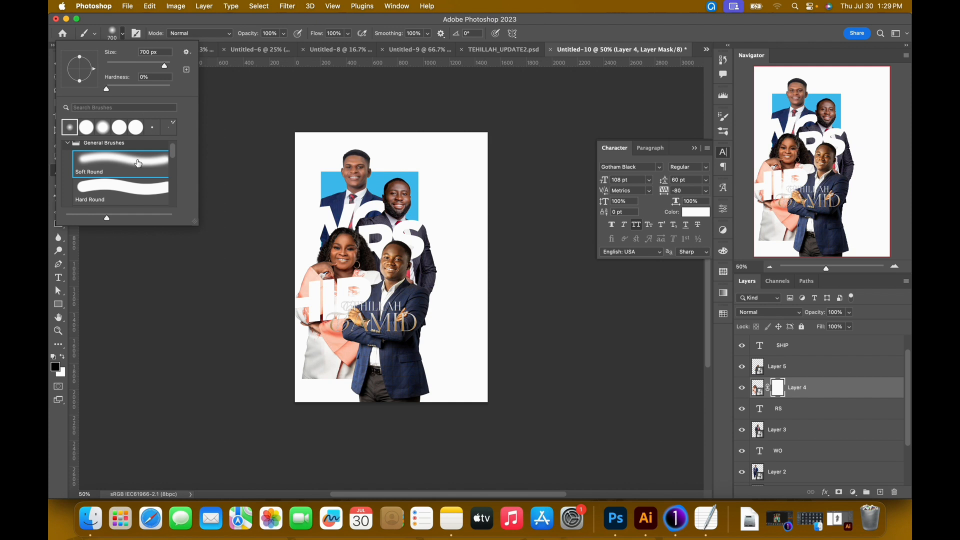
pyautogui.click(284, 33)
pyautogui.click(269, 52)
pyautogui.click(286, 28)
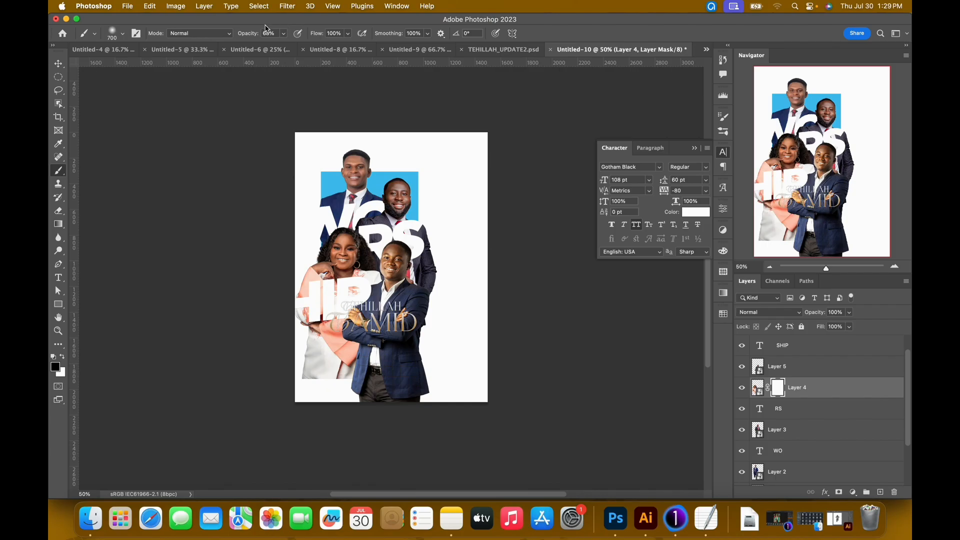
pyautogui.moveTo(305, 404); pyautogui.dragTo(373, 430)
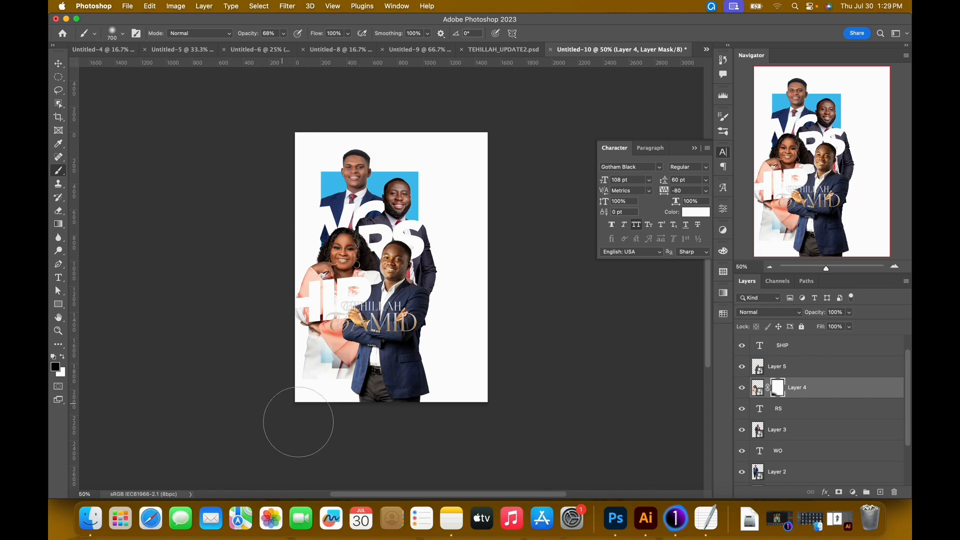
pyautogui.press('v')
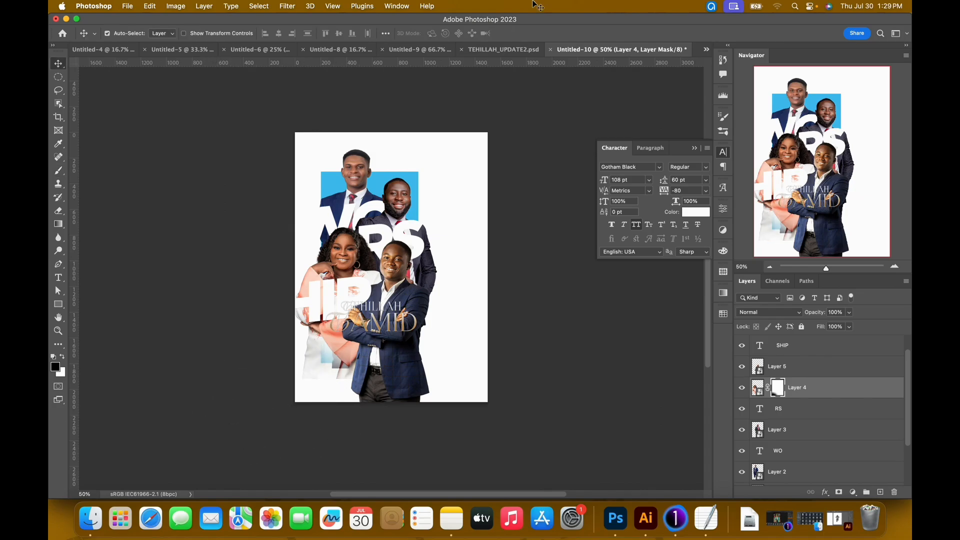
# Compare the masked layout with the finished poster in TEHILLAH_UPDATE2.psd.
pyautogui.click(500, 54)
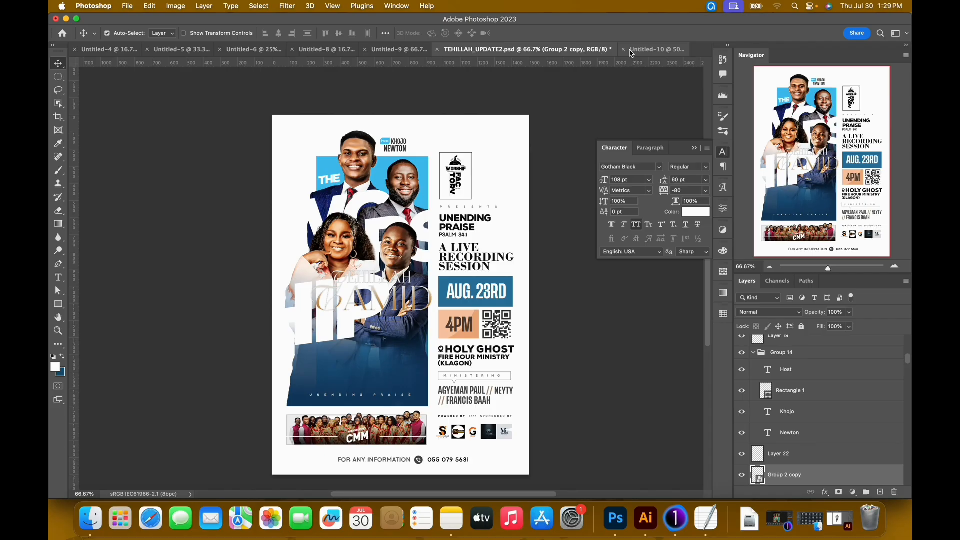
pyautogui.click(645, 50)
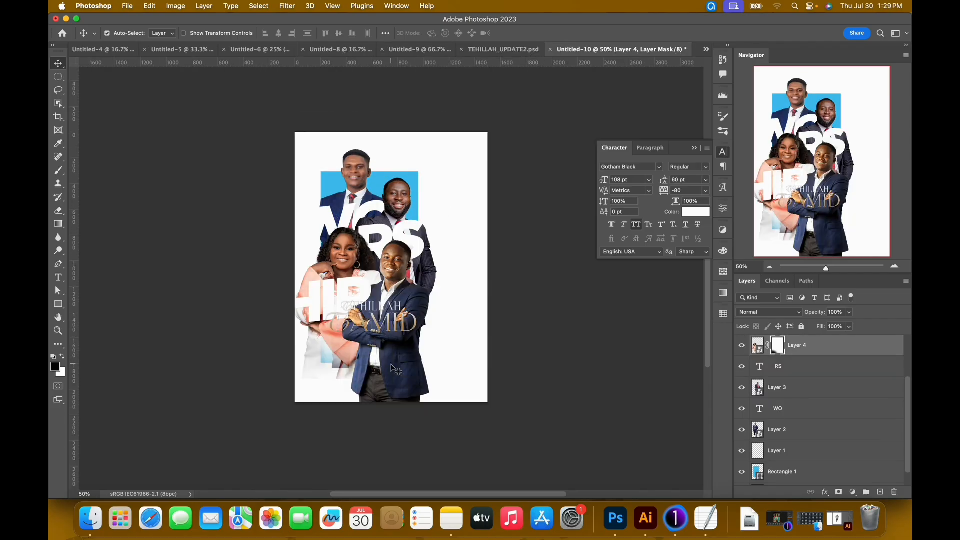
pyautogui.click(541, 55)
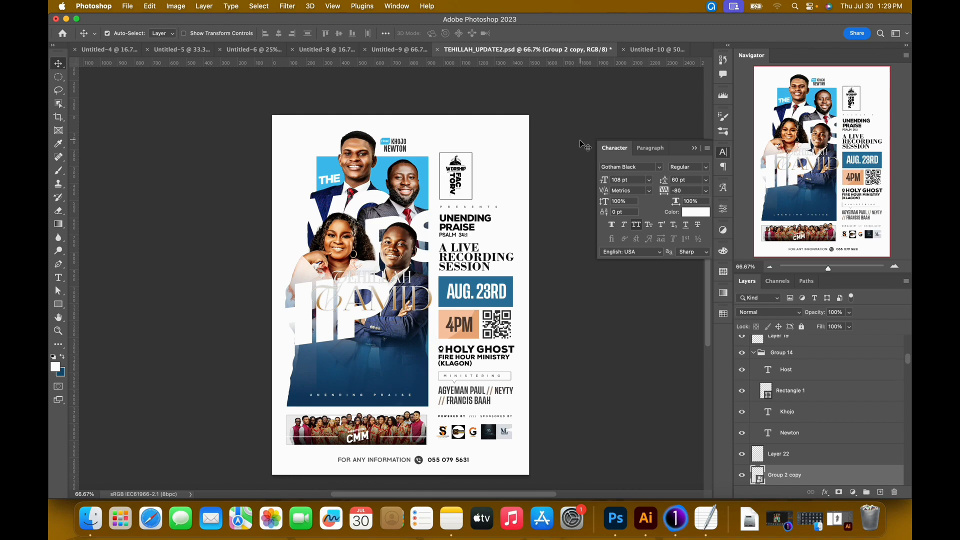
pyautogui.click(645, 50)
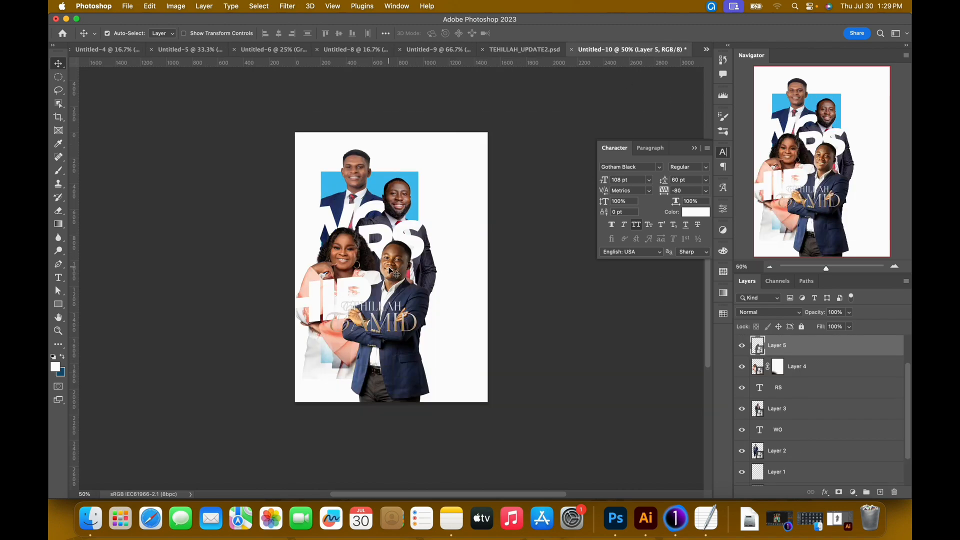
# Scale the crossed-arms man's cutout to about 64% and nudge it slightly upward.
pyautogui.press('super+t')
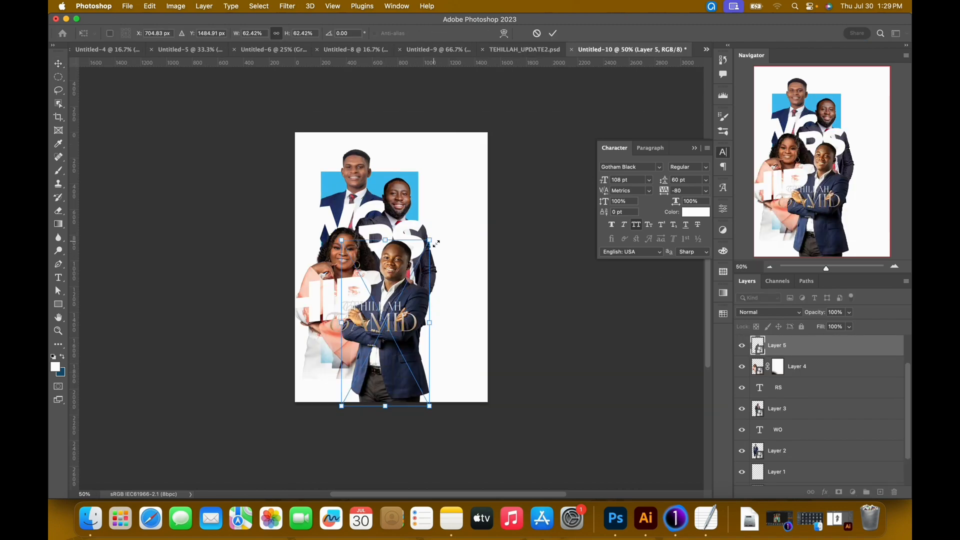
pyautogui.moveTo(436, 238); pyautogui.dragTo(437, 233)
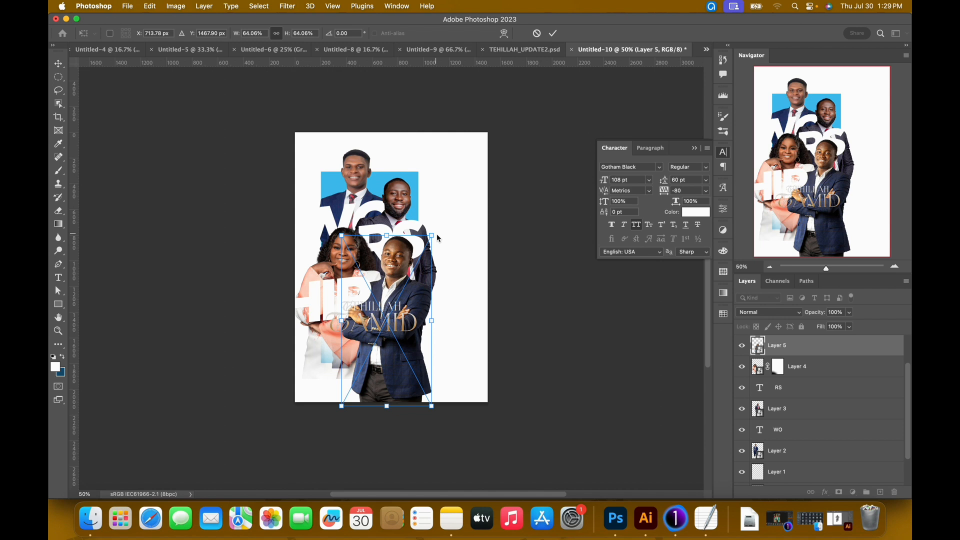
pyautogui.press('Return')
pyautogui.press('Up')
pyautogui.press('Up')
pyautogui.press('Up')
pyautogui.press('Up')
pyautogui.press('Up')
pyautogui.press('Up')
pyautogui.press('Up')
pyautogui.press('Up')
pyautogui.press('Up')
pyautogui.press('Up')
pyautogui.press('Up')
pyautogui.press('Up')
pyautogui.press('Up')
pyautogui.press('Up')
pyautogui.press('Up')
pyautogui.press('Up')
pyautogui.press('Up')
pyautogui.press('Up')
pyautogui.press('Up')
pyautogui.press('Up')
pyautogui.press('Up')
pyautogui.press('Up')
pyautogui.press('Up')
pyautogui.press('Up')
pyautogui.press('Up')
pyautogui.press('Up')
pyautogui.press('Up')
pyautogui.press('Up')
pyautogui.press('Up')
pyautogui.press('Up')
pyautogui.press('Up')
pyautogui.press('Up')
pyautogui.press('Down')
pyautogui.press('Down')
pyautogui.press('Down')
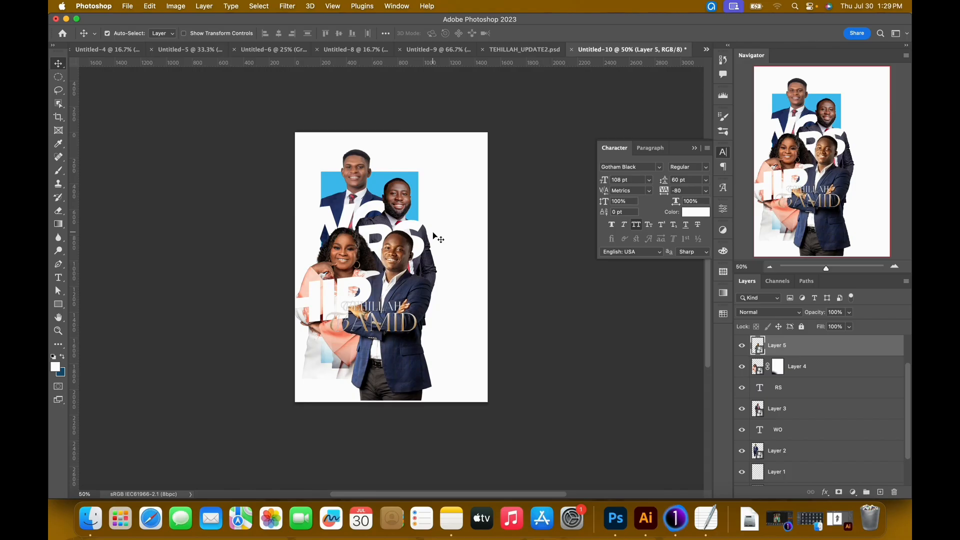
# Move the TEHILLAH TAMID title lettering lower, below the crossed-arms man's forearms.
pyautogui.rightClick(402, 330)
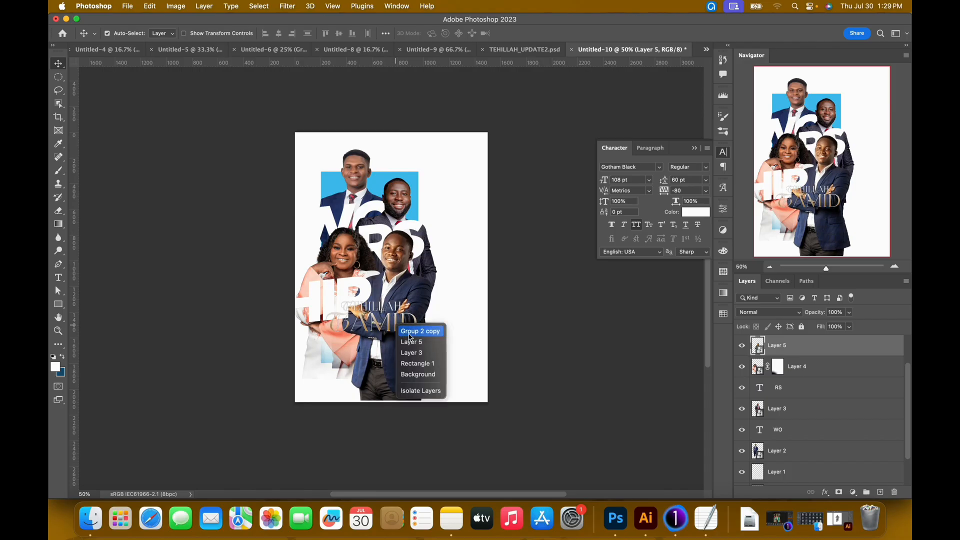
pyautogui.click(413, 332)
pyautogui.moveTo(395, 327); pyautogui.dragTo(390, 342)
# Add a layer mask to the crossed-arms man and fade his lower body with a 900 px soft black brush.
pyautogui.keyDown('super'); pyautogui.click(406, 379); pyautogui.keyUp('super')
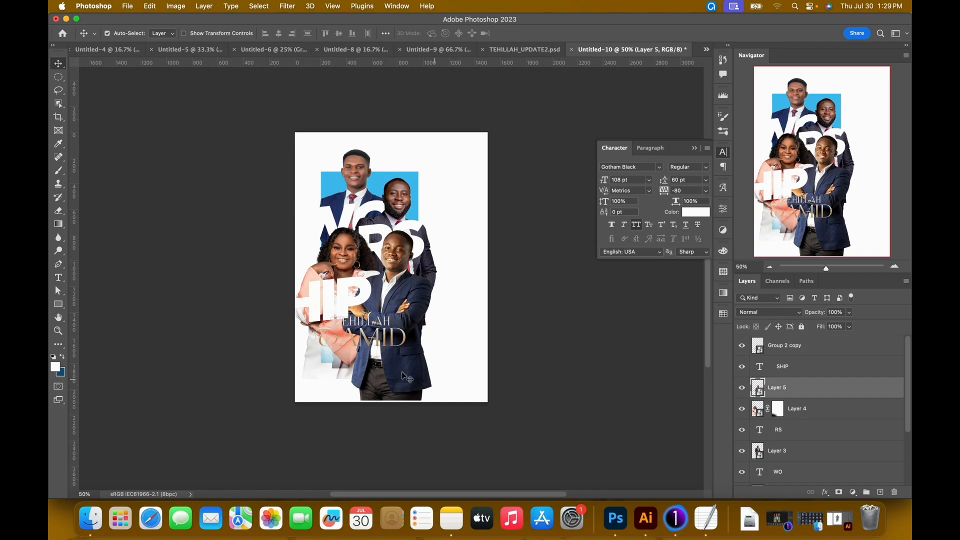
pyautogui.click(840, 493)
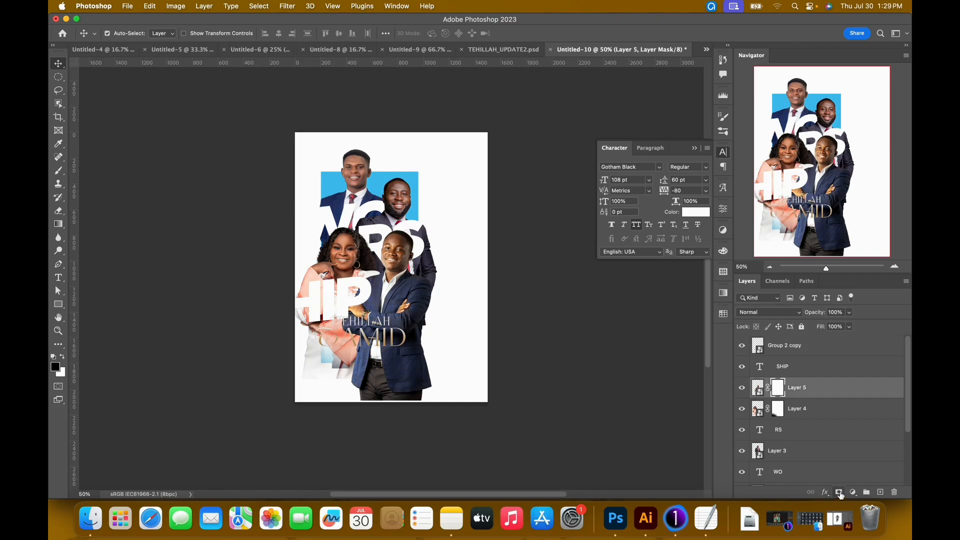
pyautogui.press('b')
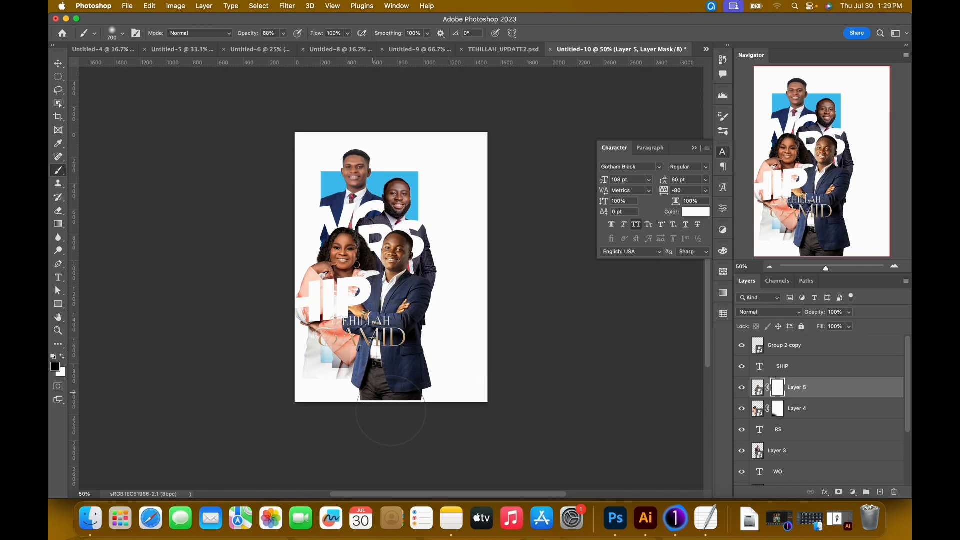
pyautogui.press(']')
pyautogui.press(']')
pyautogui.moveTo(428, 407)
pyautogui.mouseDown()
pyautogui.moveTo(335, 433)
pyautogui.moveTo(357, 423)
pyautogui.moveTo(365, 432)
pyautogui.moveTo(321, 463)
pyautogui.moveTo(355, 437)
pyautogui.moveTo(439, 426)
pyautogui.moveTo(450, 461)
pyautogui.moveTo(477, 435)
pyautogui.mouseUp()
pyautogui.moveTo(366, 425)
pyautogui.mouseDown()
pyautogui.moveTo(354, 409)
pyautogui.moveTo(373, 411)
pyautogui.moveTo(347, 459)
pyautogui.mouseUp()
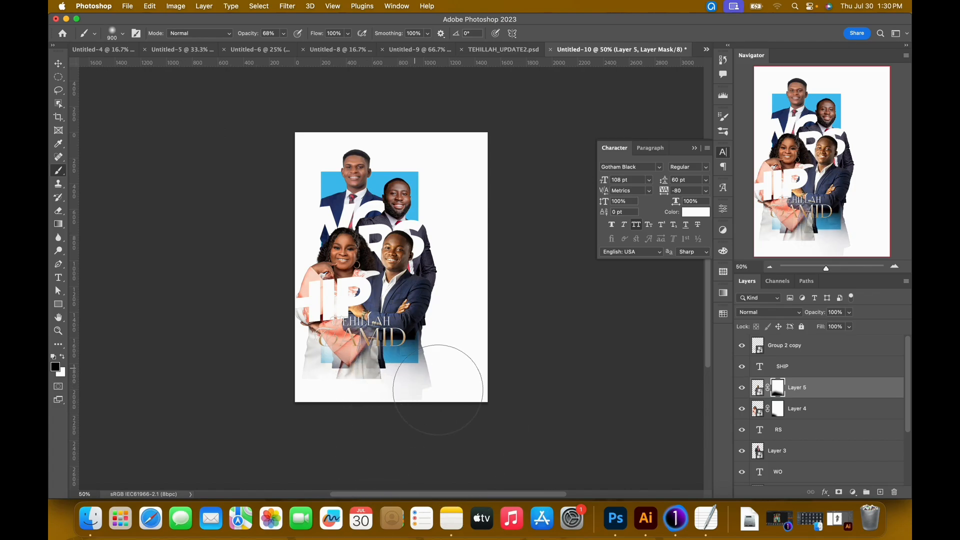
pyautogui.moveTo(459, 373); pyautogui.dragTo(445, 443)
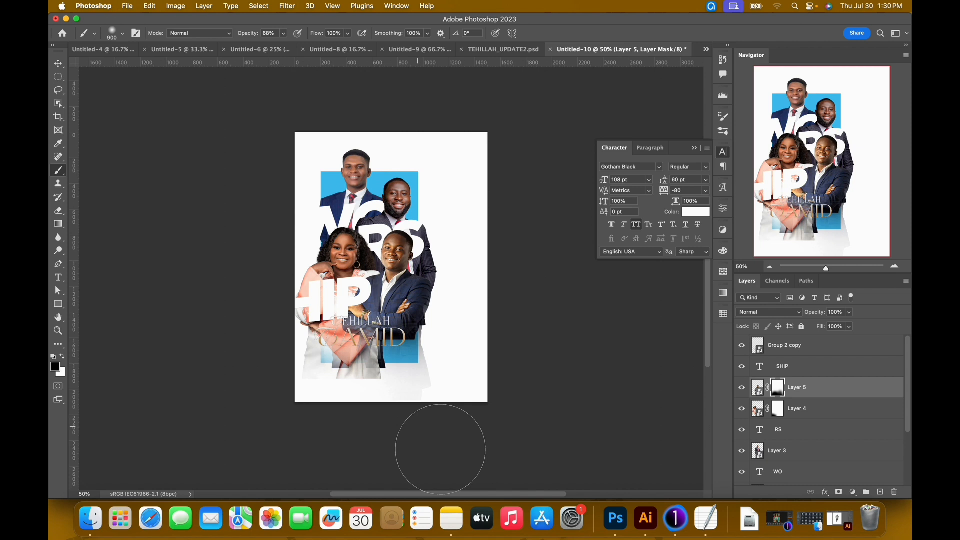
pyautogui.press('v')
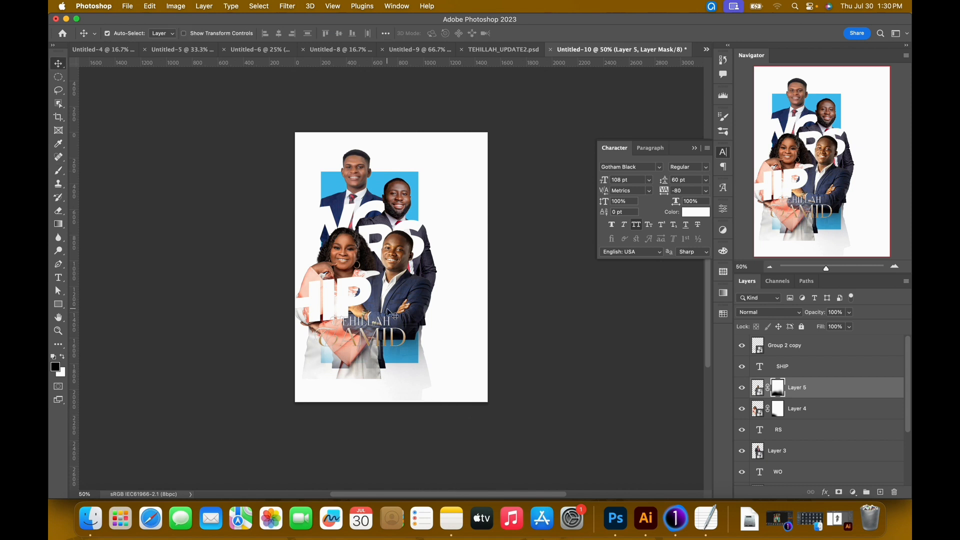
# Nudge the woman's cutout upward behind the SHIP lettering.
pyautogui.click(342, 258)
pyautogui.hotkey('shift', 'Up')
pyautogui.hotkey('shift', 'Up')
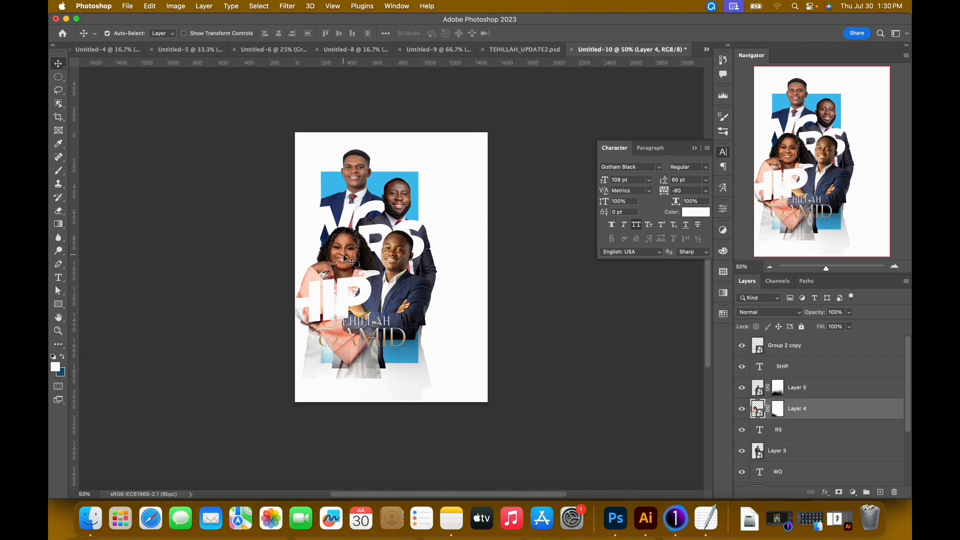
pyautogui.hotkey('shift', 'Up')
pyautogui.hotkey('shift', 'Up')
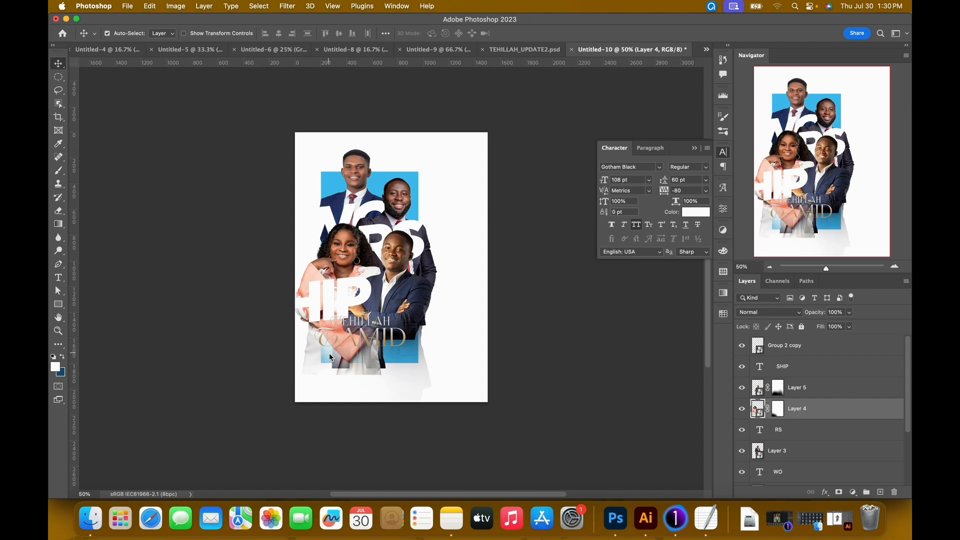
# Delete the duplicate title layer Group 2 copy from TEHILLAH_UPDATE2.psd and return to the working poster.
pyautogui.click(531, 53)
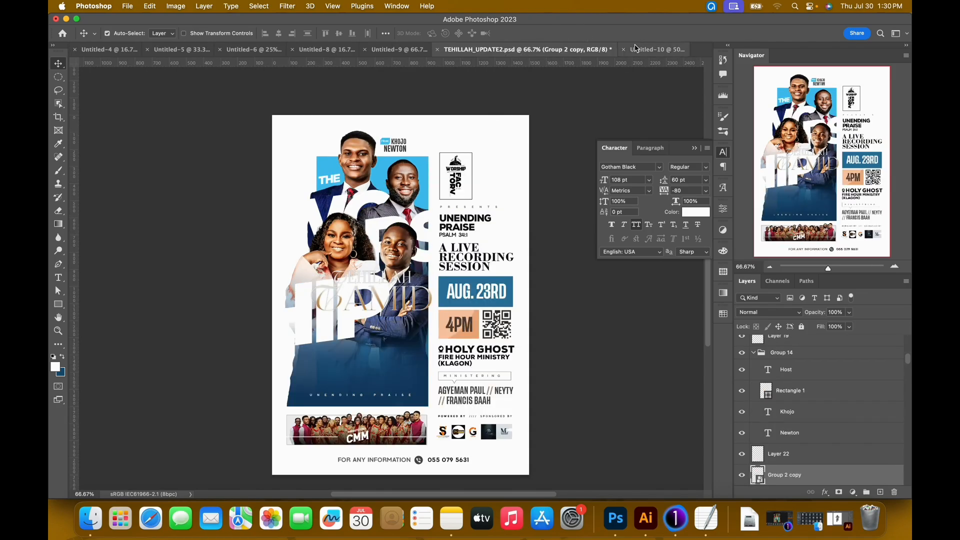
pyautogui.press('Delete')
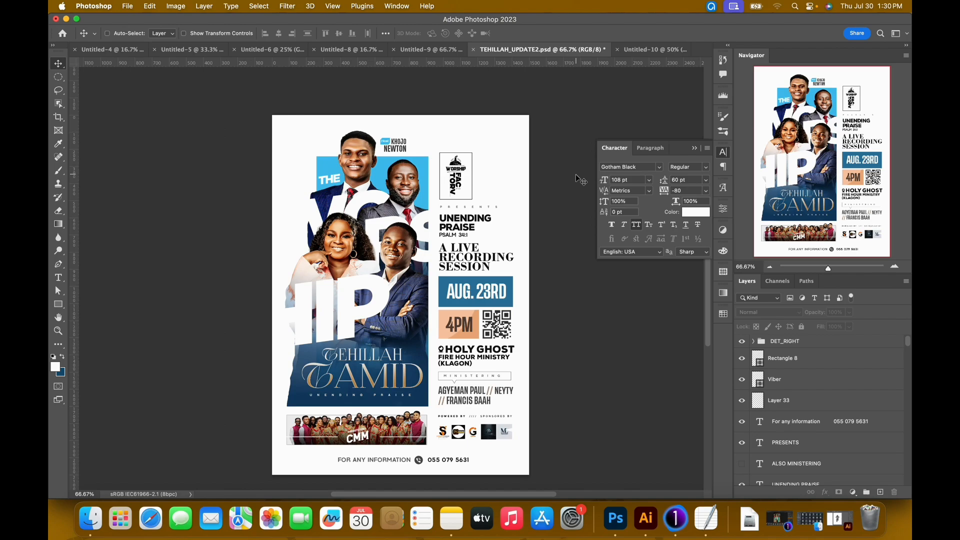
pyautogui.click(650, 50)
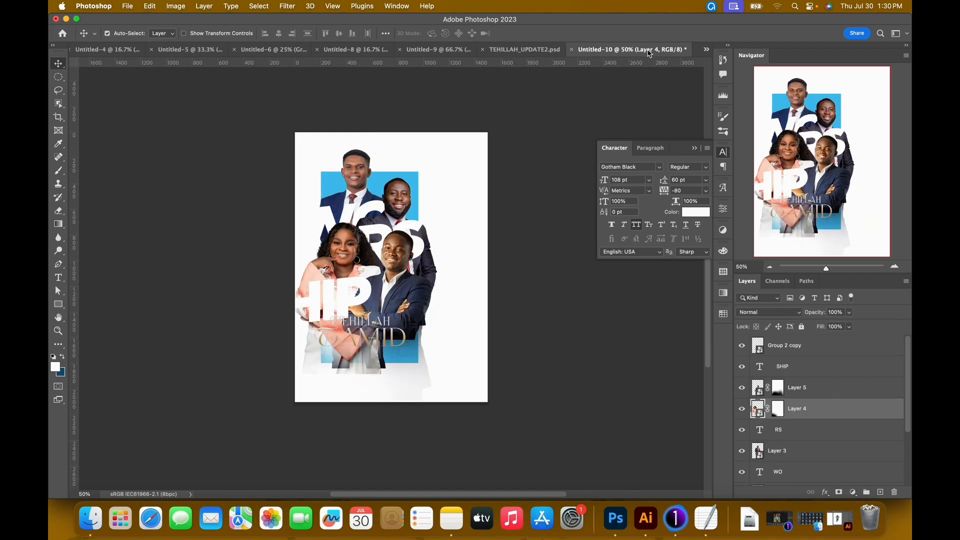
# Nudge the TEHILLAH TAMID title lettering further down the poster.
pyautogui.click(392, 345)
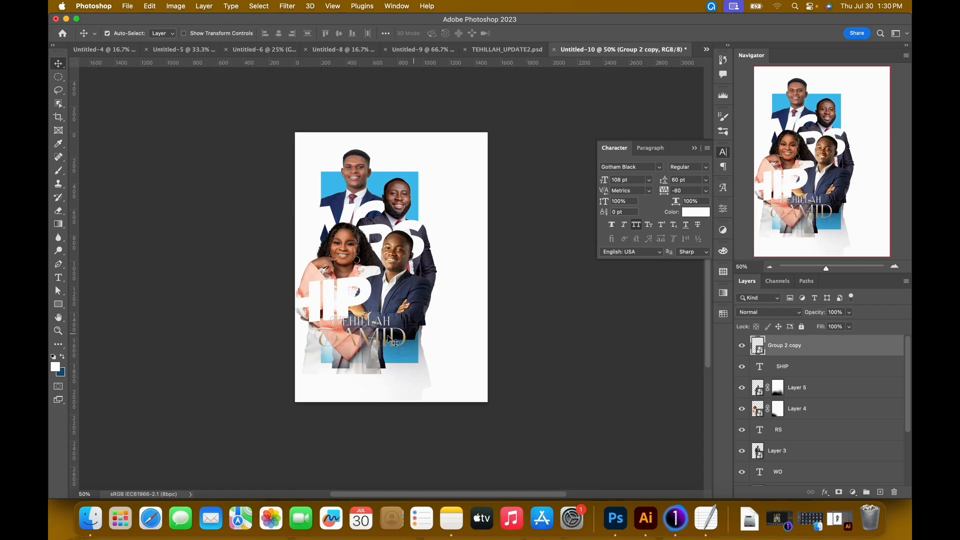
pyautogui.hotkey('shift', 'Down')
pyautogui.hotkey('shift', 'Down')
pyautogui.hotkey('shift', 'Down')
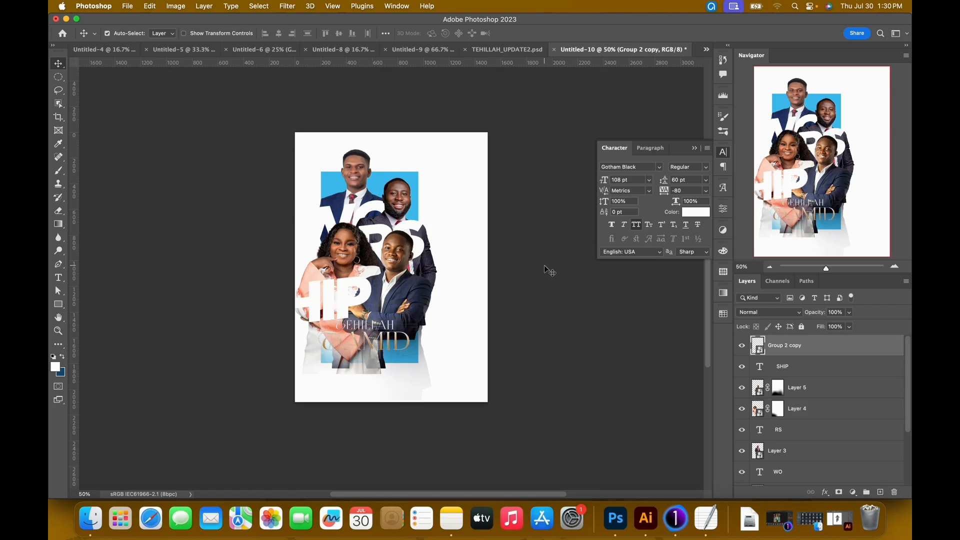
# Select the blue rectangle and examine how the finished poster's Group 13 layers are built.
pyautogui.click(412, 178)
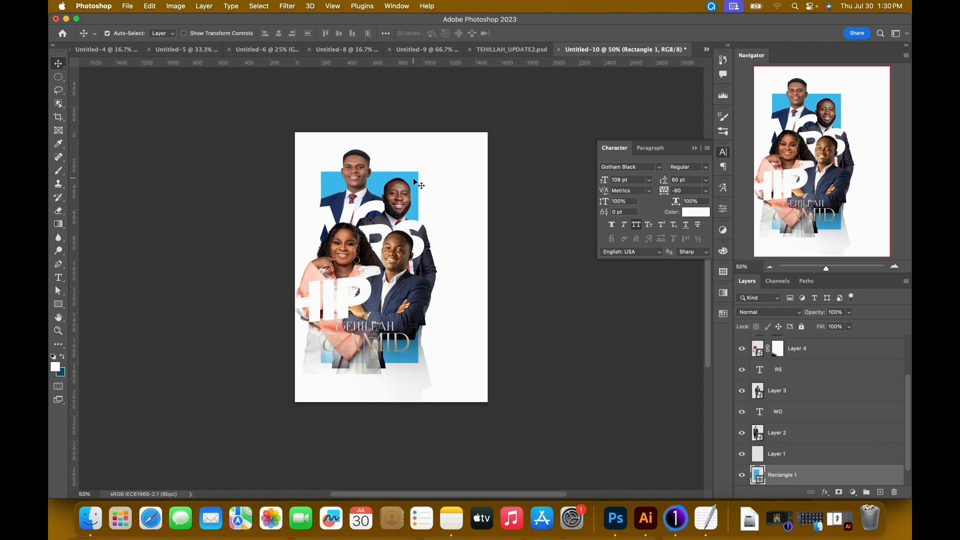
pyautogui.click(507, 54)
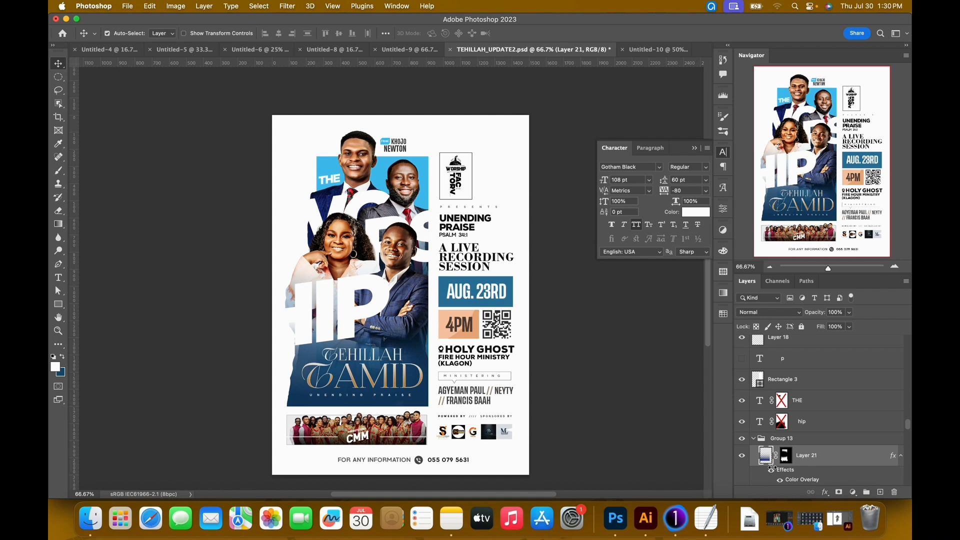
pyautogui.scroll(-2, 805, 427)
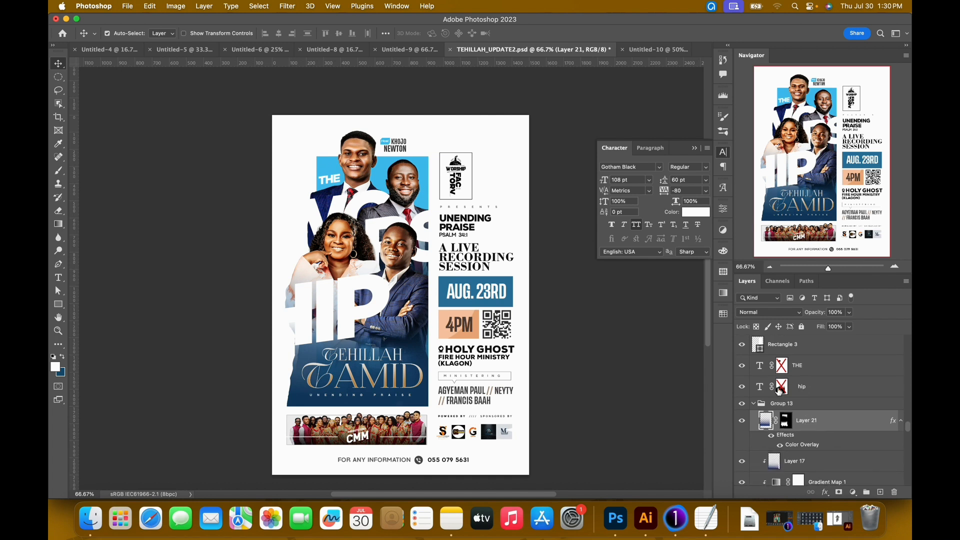
pyautogui.click(662, 50)
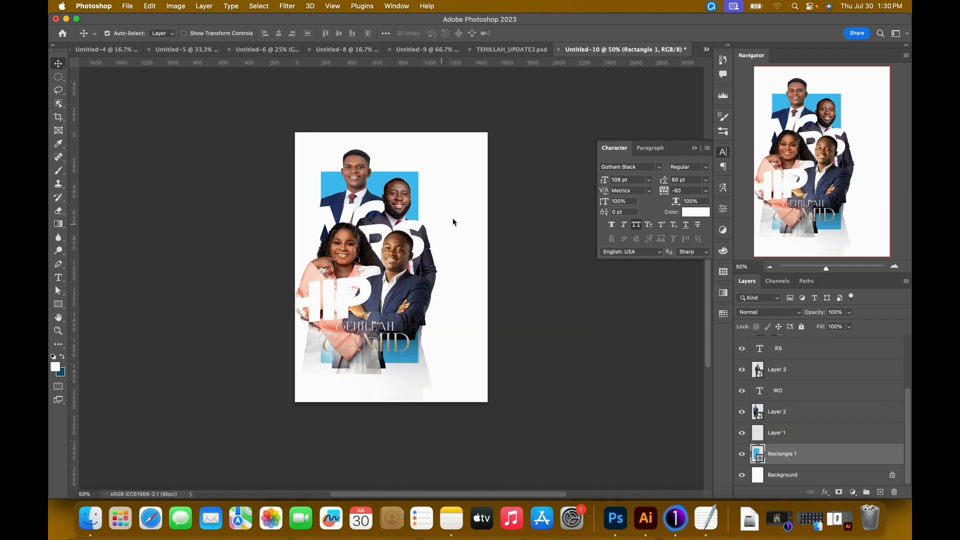
# Group the woman's and crossed-arms man's layers, check the group by toggling its visibility, and expand it.
pyautogui.click(344, 256)
pyautogui.scroll(3, 799, 411)
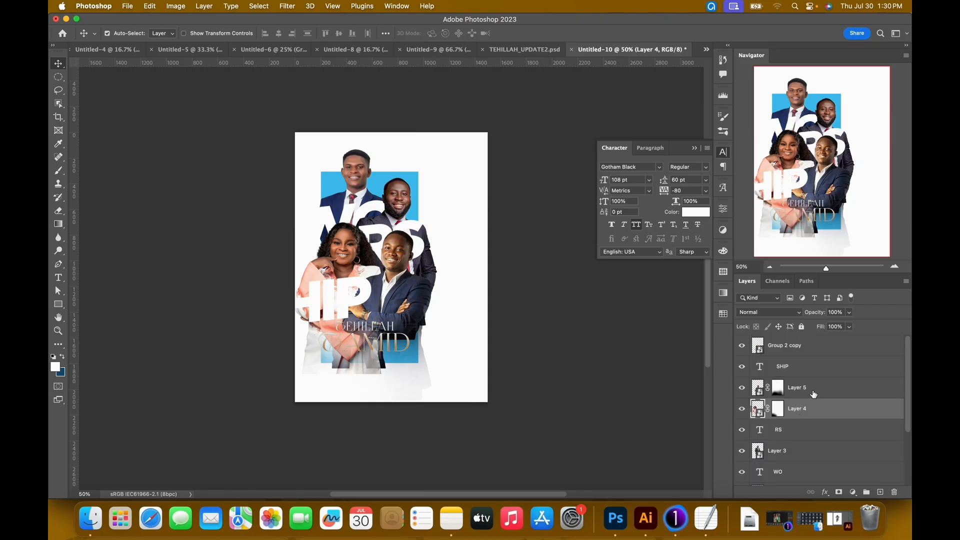
pyautogui.keyDown('shift'); pyautogui.click(815, 392); pyautogui.keyUp('shift')
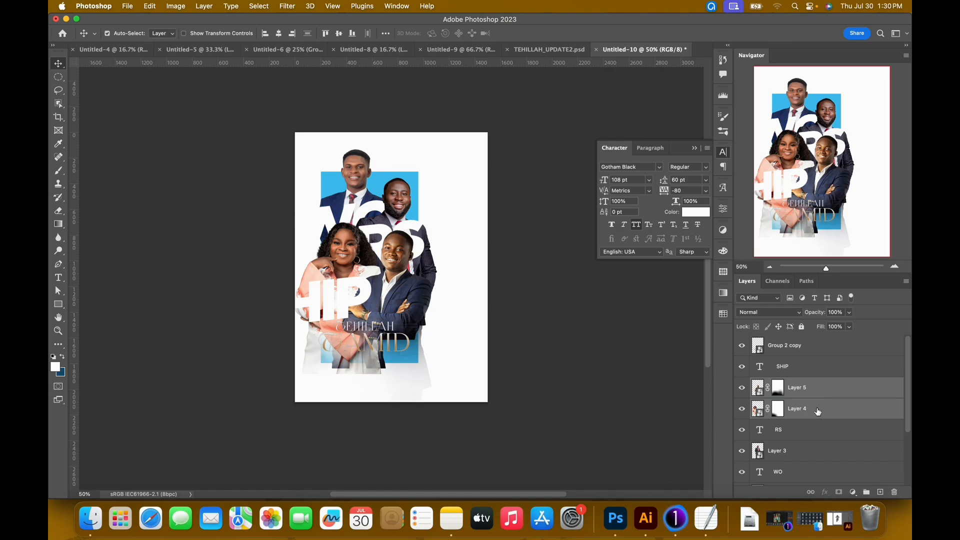
pyautogui.press('super+g')
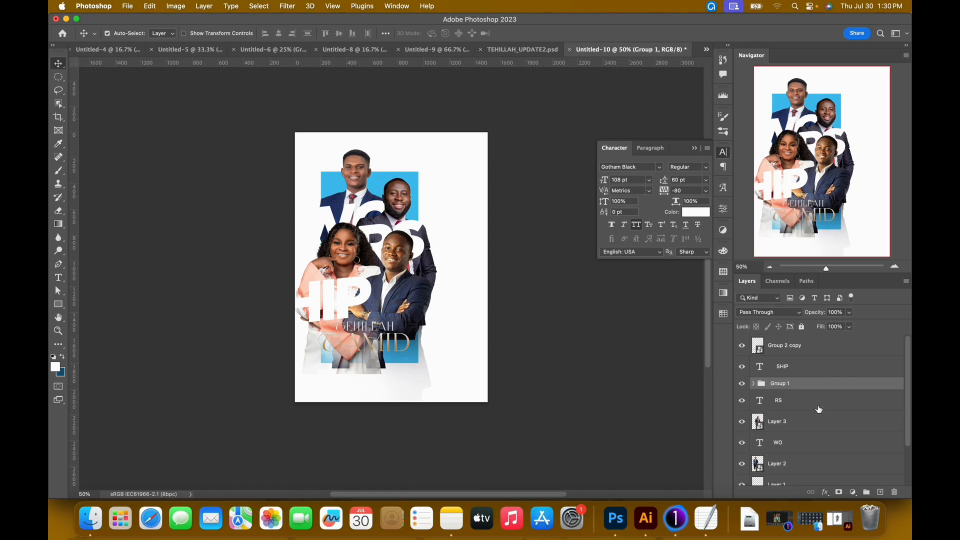
pyautogui.click(742, 384)
pyautogui.click(742, 384)
pyautogui.click(754, 384)
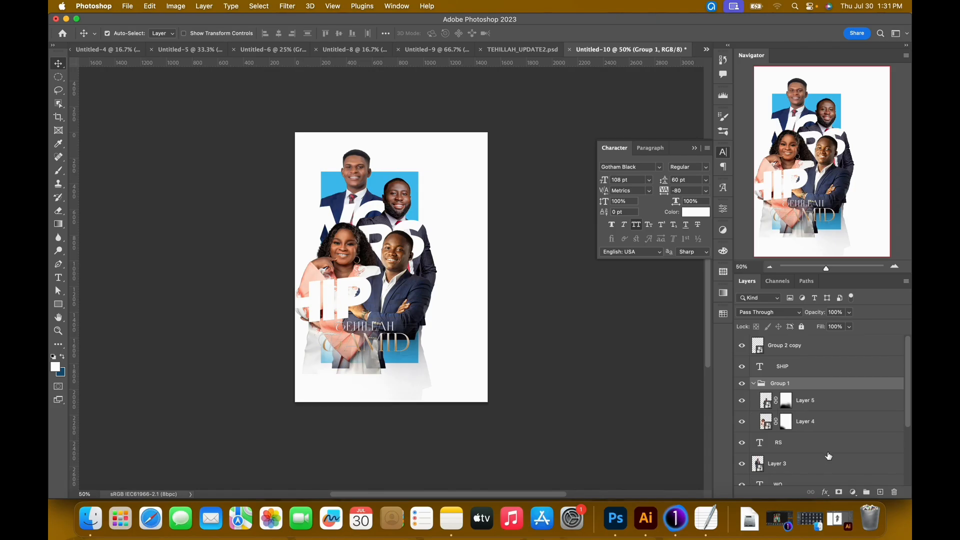
pyautogui.scroll(-5, 825, 456)
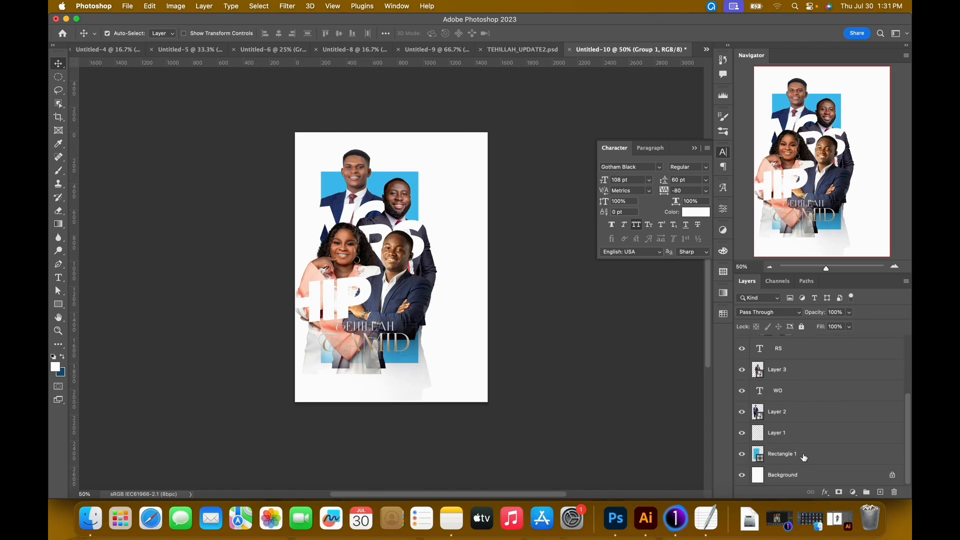
# Load the blue rectangle's outline as a selection and apply it as a layer mask on Group 1.
pyautogui.press('super')
pyautogui.press('super')
pyautogui.keyDown('super'); pyautogui.click(759, 455); pyautogui.keyUp('super')
pyautogui.scroll(3, 769, 385)
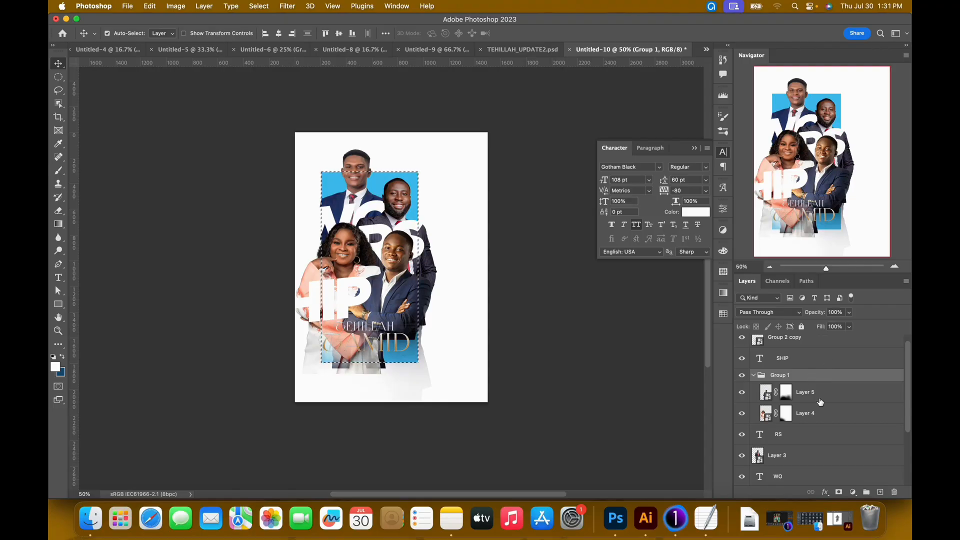
pyautogui.click(839, 493)
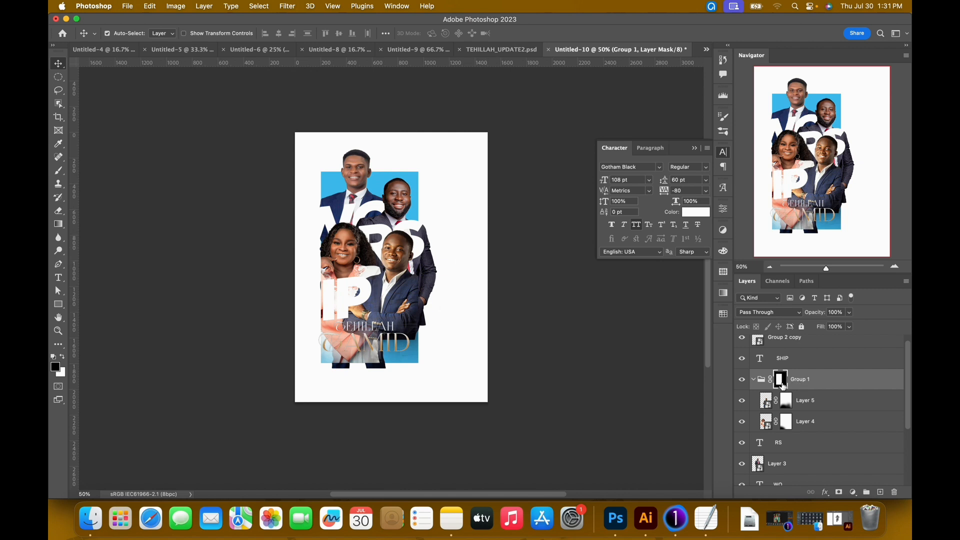
# Add an empty layer above the crossed-arms man inside Group 1 and look up the base colour code in the TextEdit notes.
pyautogui.click(829, 406)
pyautogui.click(880, 492)
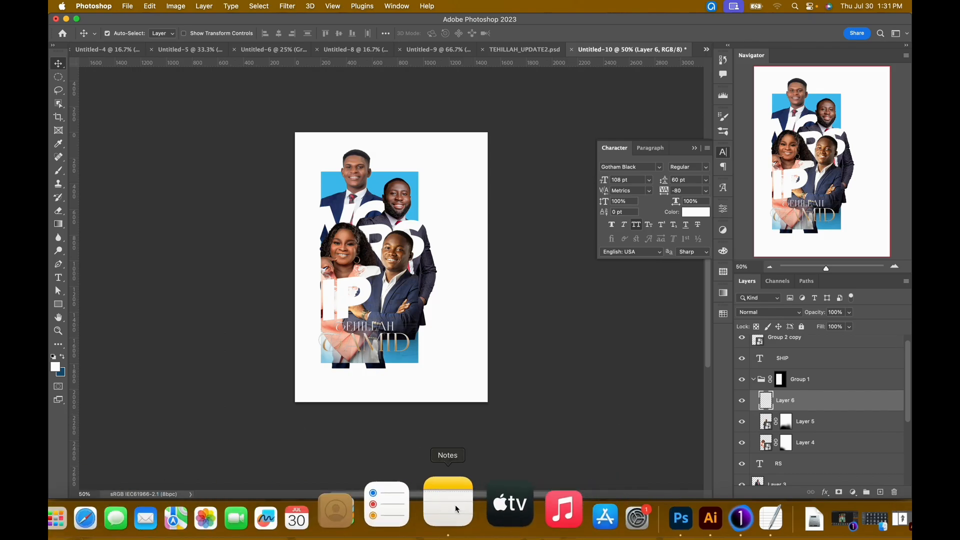
pyautogui.click(710, 505)
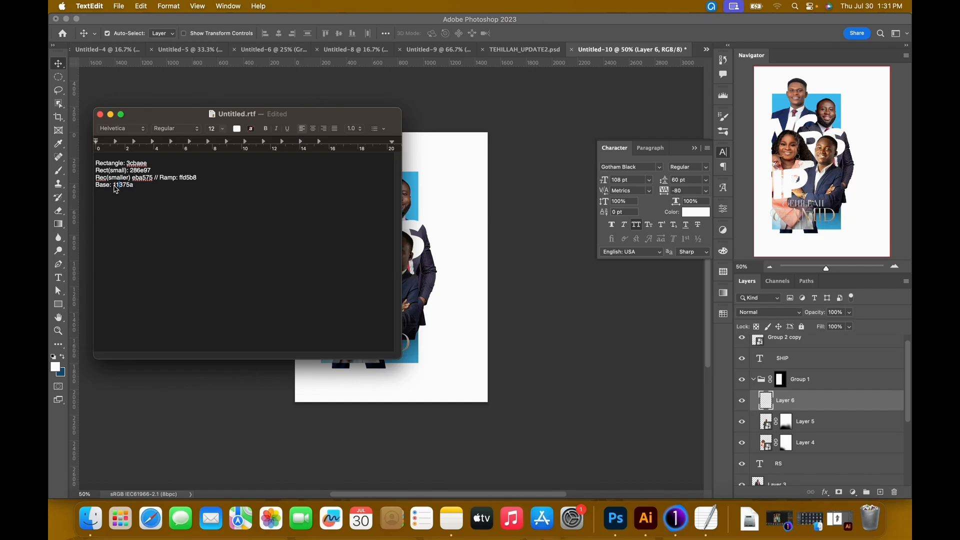
pyautogui.moveTo(118, 190); pyautogui.dragTo(141, 189)
pyautogui.click(559, 39)
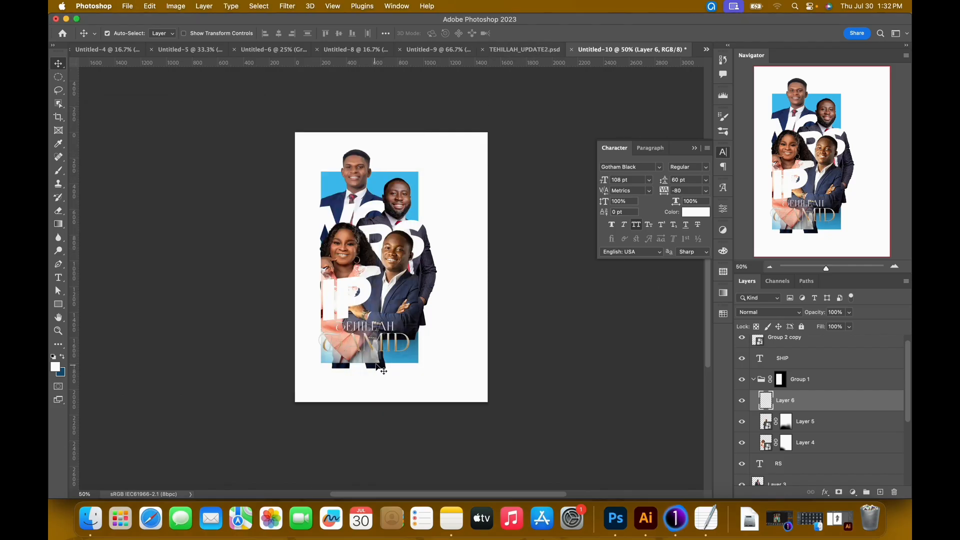
# Set the foreground colour to 11375a.
pyautogui.click(56, 367)
pyautogui.write('1375a')
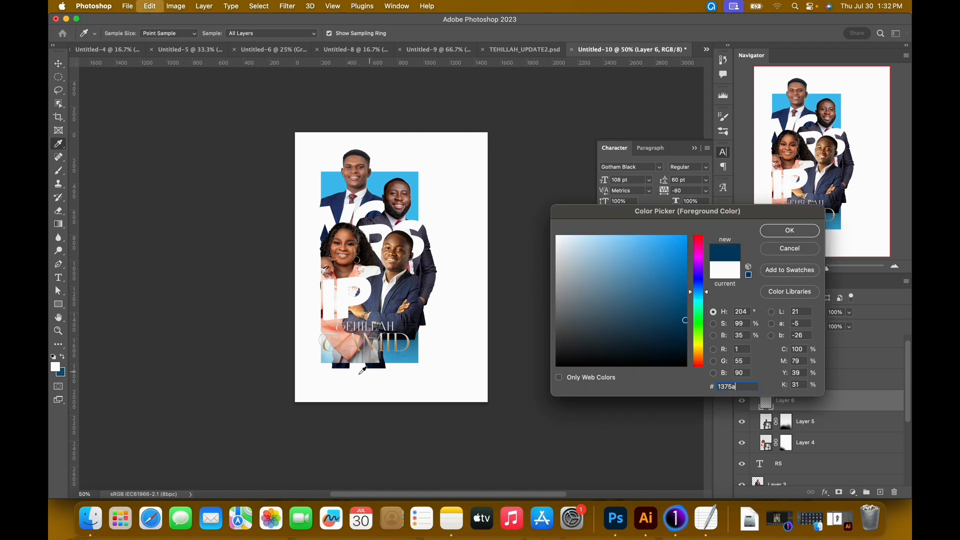
pyautogui.doubleClick(719, 388)
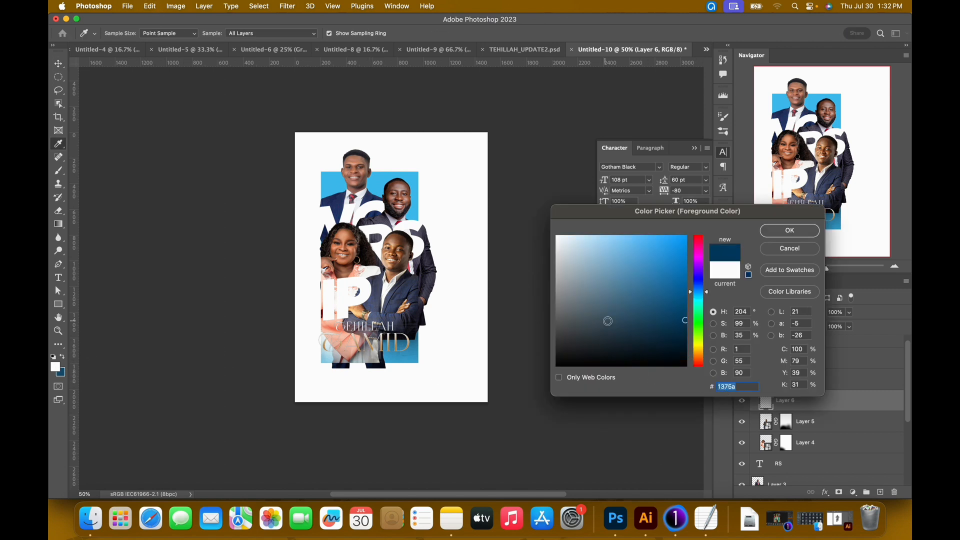
pyautogui.press('Left')
pyautogui.write('1')
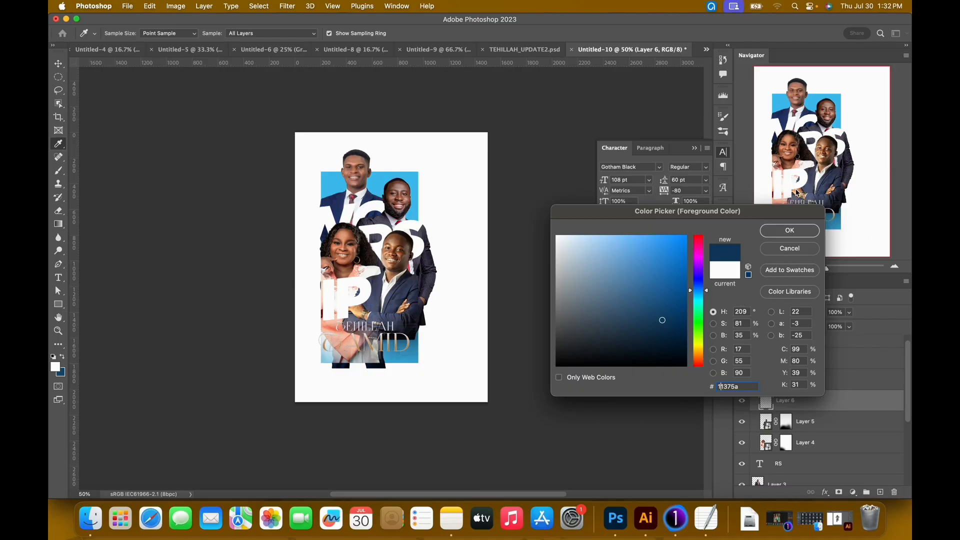
pyautogui.click(789, 230)
# Fill the new layer with a dark blue gradient fading upward from just below the rectangle, and nudge it up.
pyautogui.press('g')
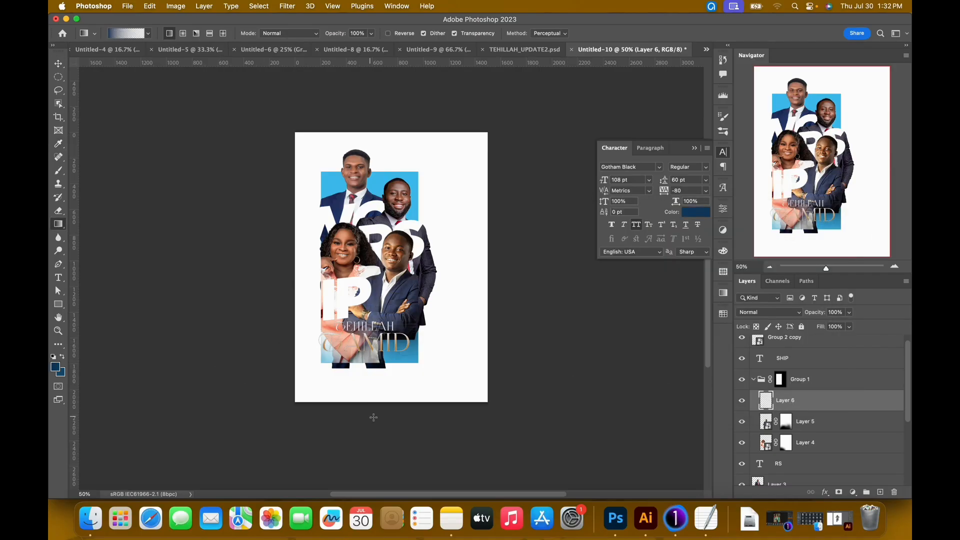
pyautogui.moveTo(366, 376); pyautogui.dragTo(373, 183)
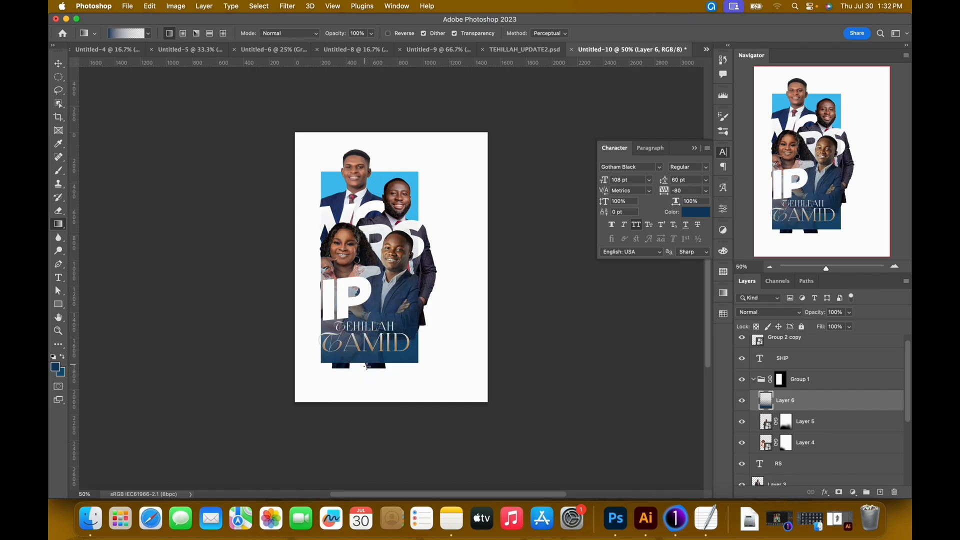
pyautogui.press('super+t')
pyautogui.hotkey('shift', 'Up')
pyautogui.hotkey('shift', 'Up')
pyautogui.hotkey('shift', 'Up')
pyautogui.hotkey('shift', 'Up')
pyautogui.hotkey('shift', 'Up')
pyautogui.hotkey('shift', 'Up')
pyautogui.hotkey('shift', 'Up')
pyautogui.hotkey('shift', 'Up')
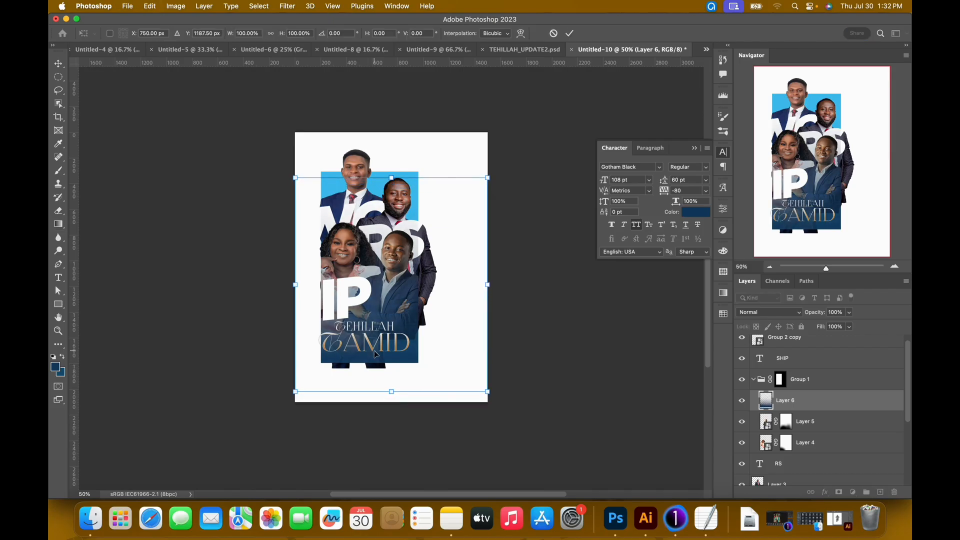
pyautogui.press('Return')
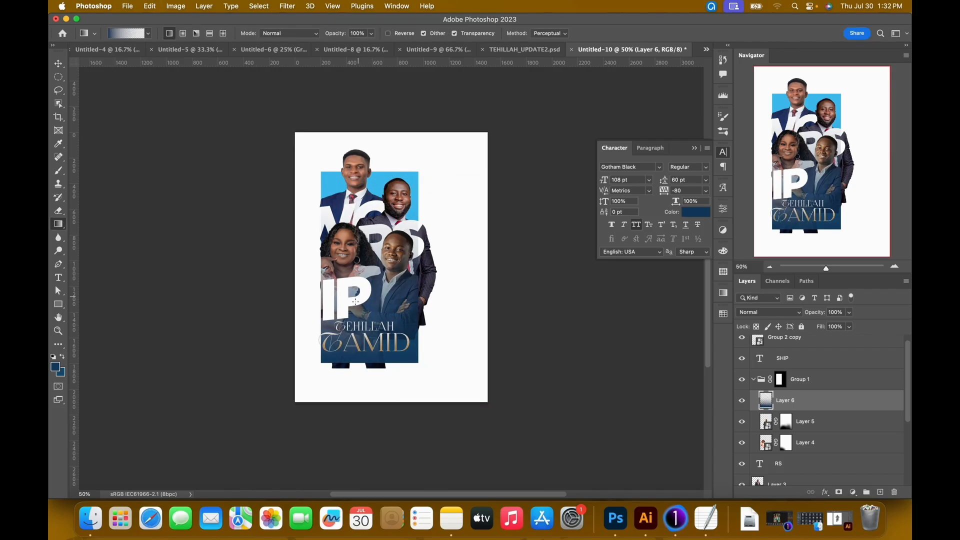
# Move the SHIP lettering to the right and slightly up, and compare the layout with the finished poster TEHILLAH_UPDATE2.psd.
pyautogui.press('v')
pyautogui.moveTo(347, 303); pyautogui.dragTo(361, 297)
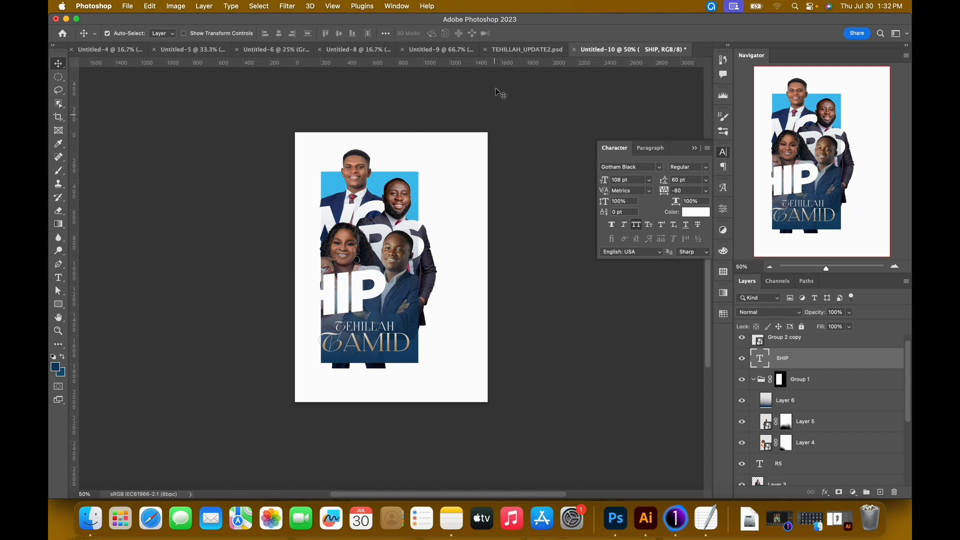
pyautogui.click(520, 50)
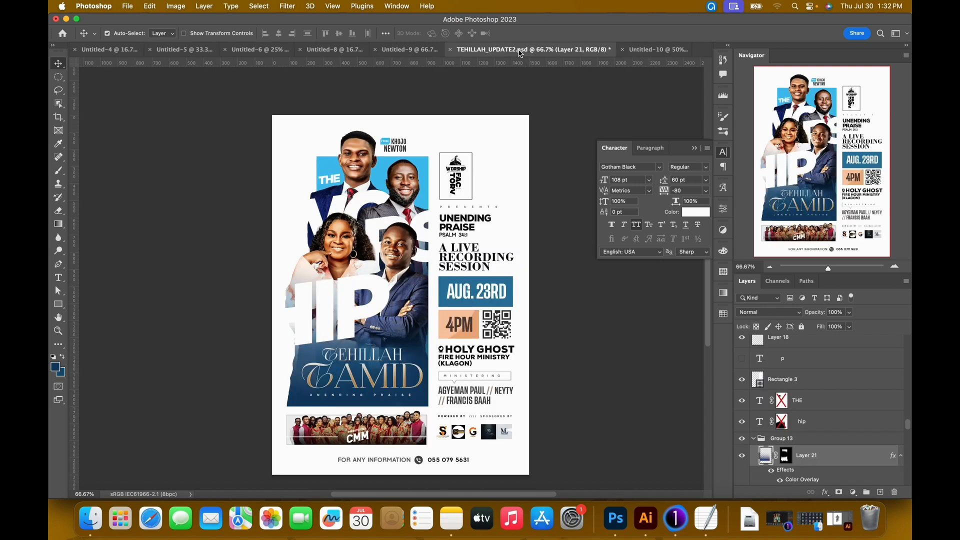
pyautogui.click(664, 51)
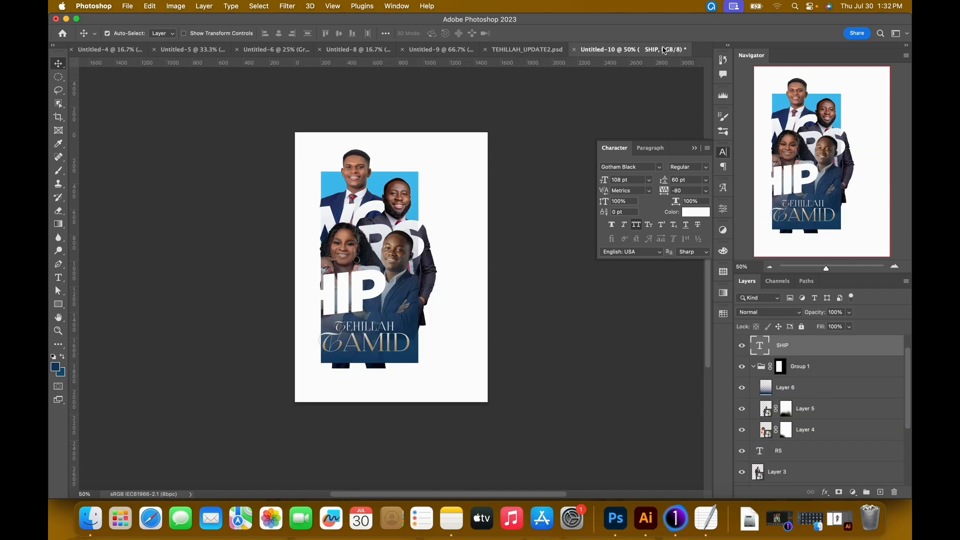
pyautogui.click(527, 49)
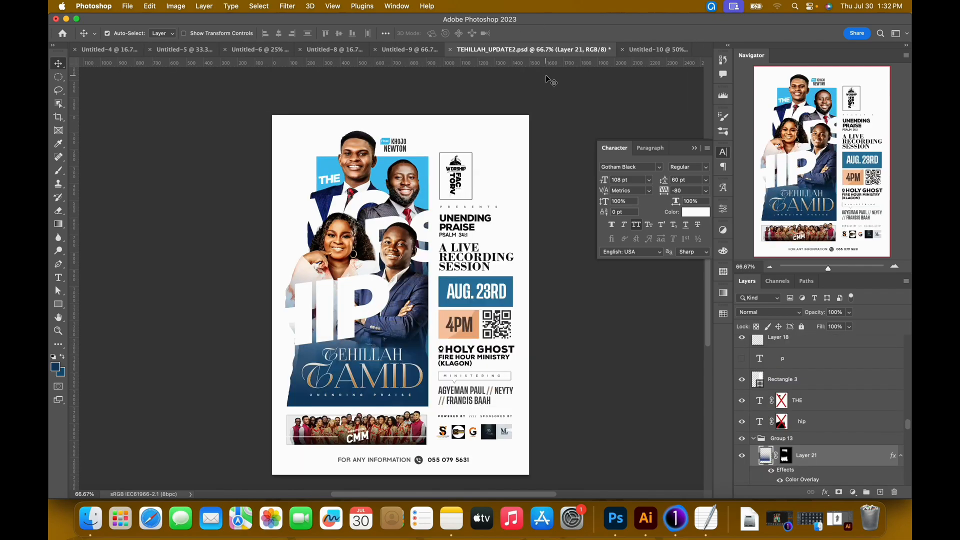
pyautogui.click(645, 50)
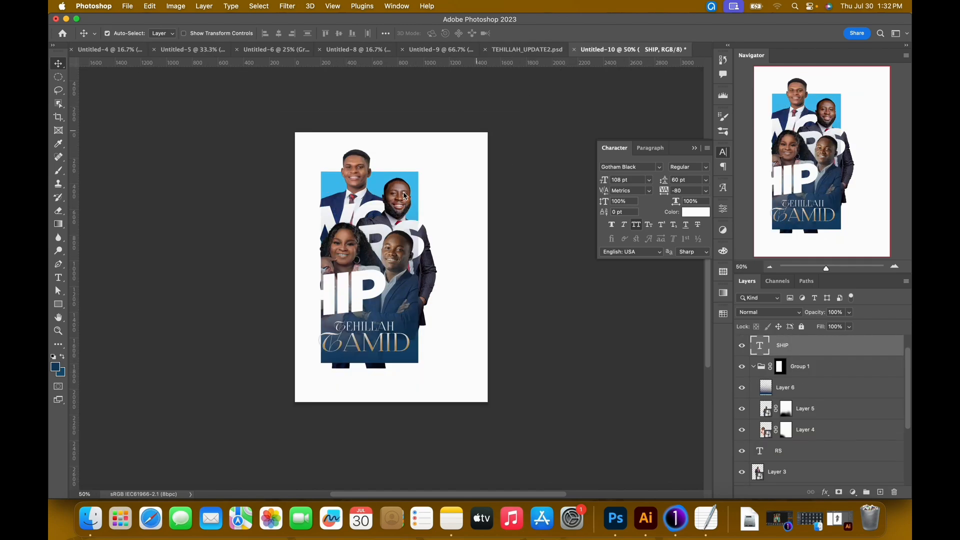
# Check the bounds of the woman's cutout and examine the Group 13 layer order in the finished poster.
pyautogui.click(346, 229)
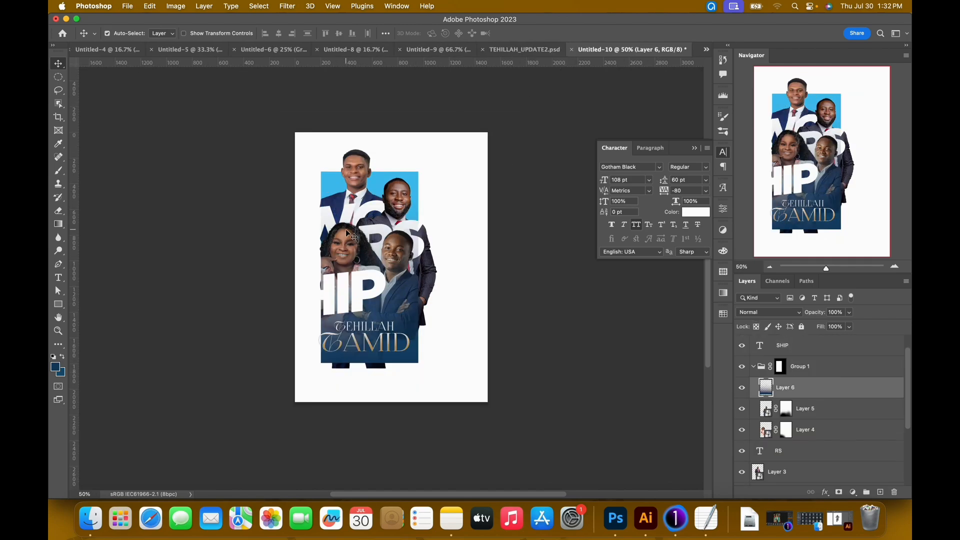
pyautogui.click(835, 432)
pyautogui.press('super+t')
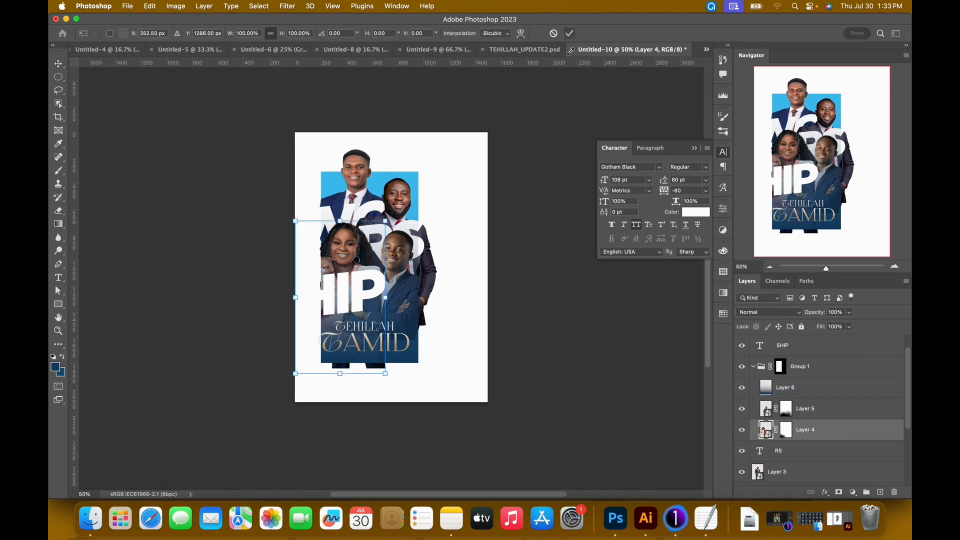
pyautogui.click(570, 33)
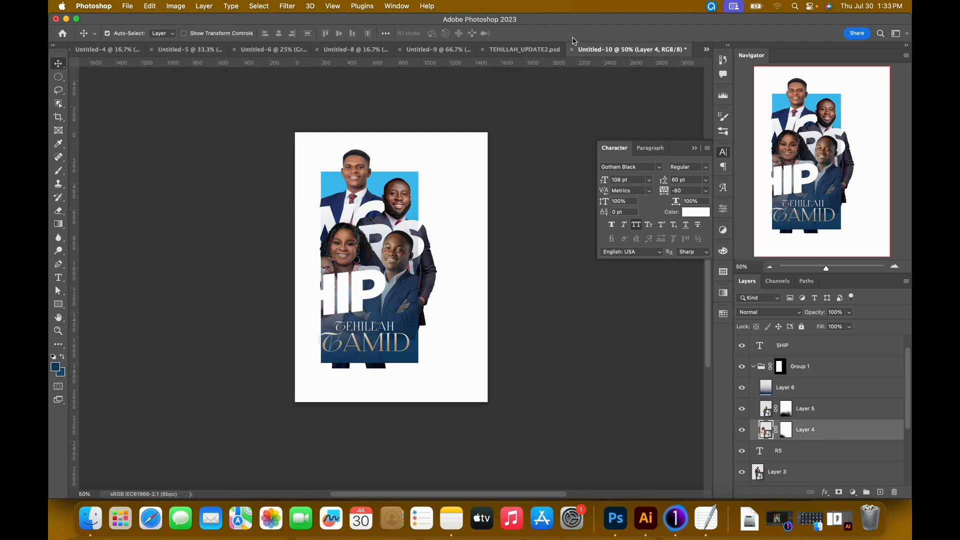
pyautogui.click(525, 49)
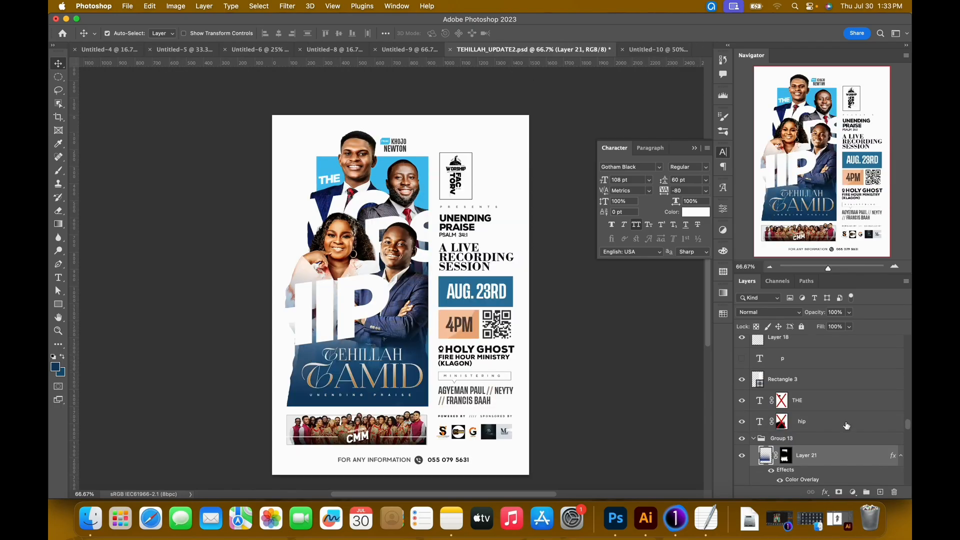
pyautogui.scroll(-3, 845, 423)
pyautogui.scroll(-1, 828, 419)
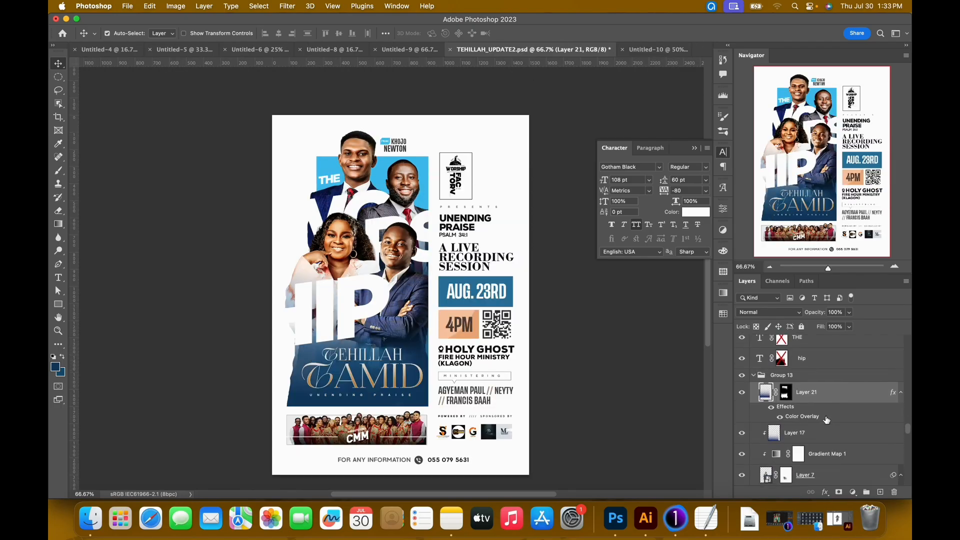
pyautogui.click(654, 49)
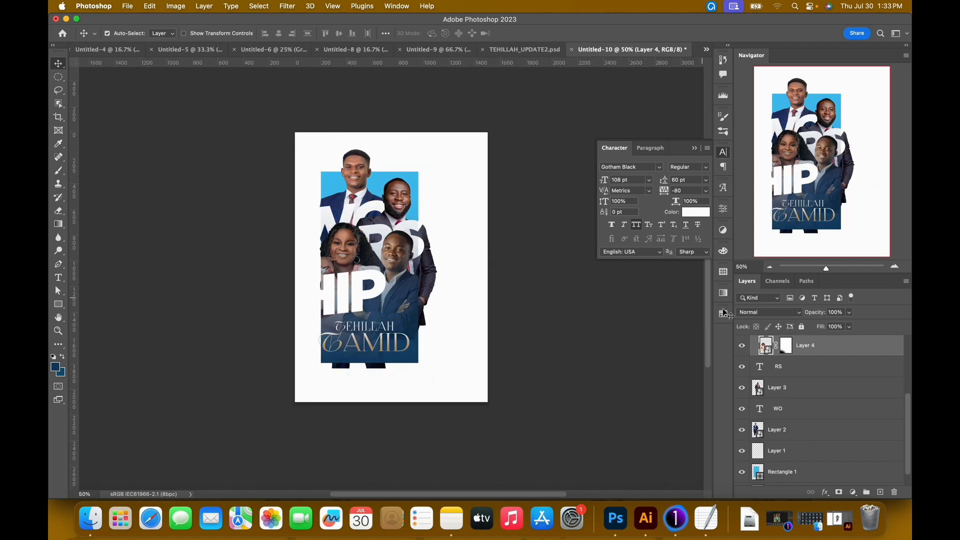
# Take the woman's layer out of Group 1 and place it directly above the group, below the SHIP text.
pyautogui.scroll(1, 855, 411)
pyautogui.scroll(4, 852, 414)
pyautogui.moveTo(839, 452); pyautogui.dragTo(823, 380)
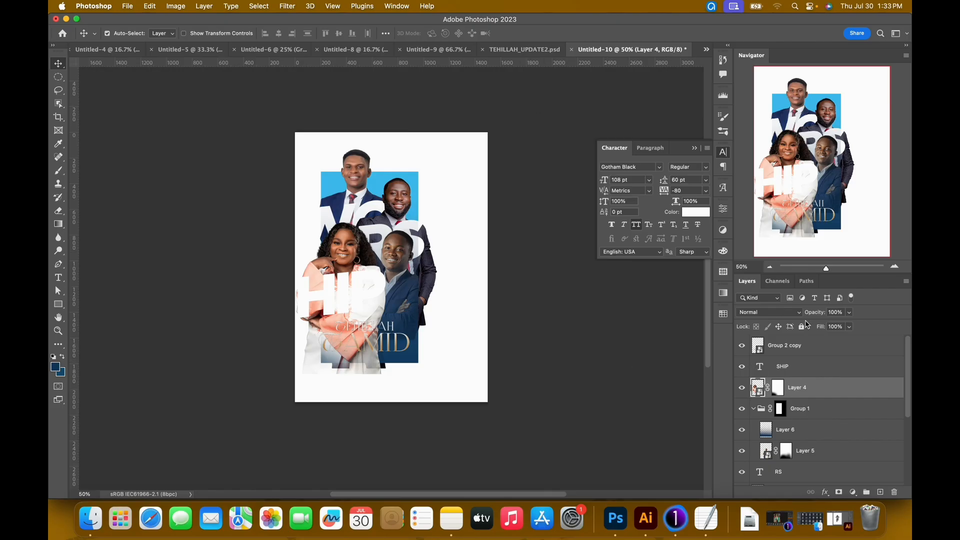
# Scale all layers except the background down slightly together, and compare the size with the finished poster.
pyautogui.click(833, 350)
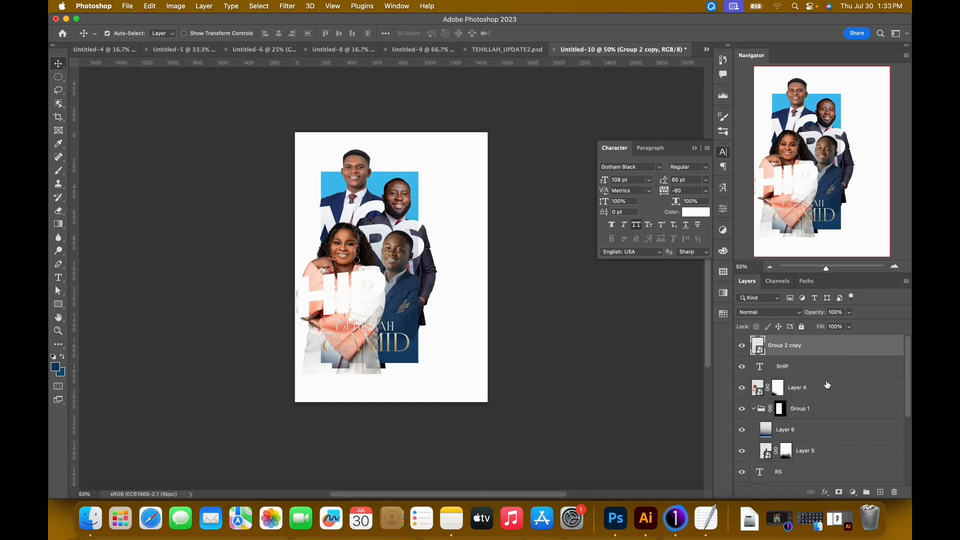
pyautogui.scroll(-5, 827, 384)
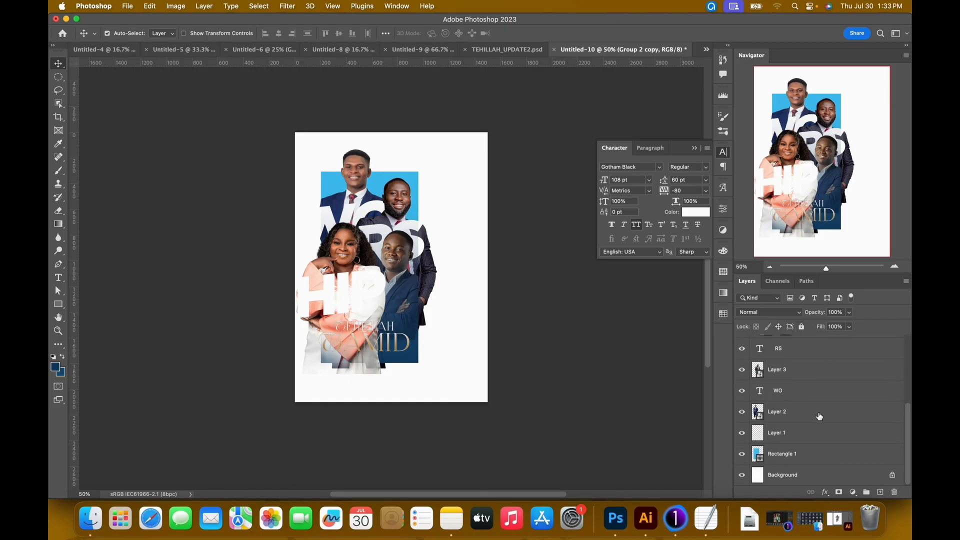
pyautogui.keyDown('shift'); pyautogui.click(813, 459); pyautogui.keyUp('shift')
pyautogui.press('super+t')
pyautogui.moveTo(264, 400); pyautogui.dragTo(278, 395)
pyautogui.press('Return')
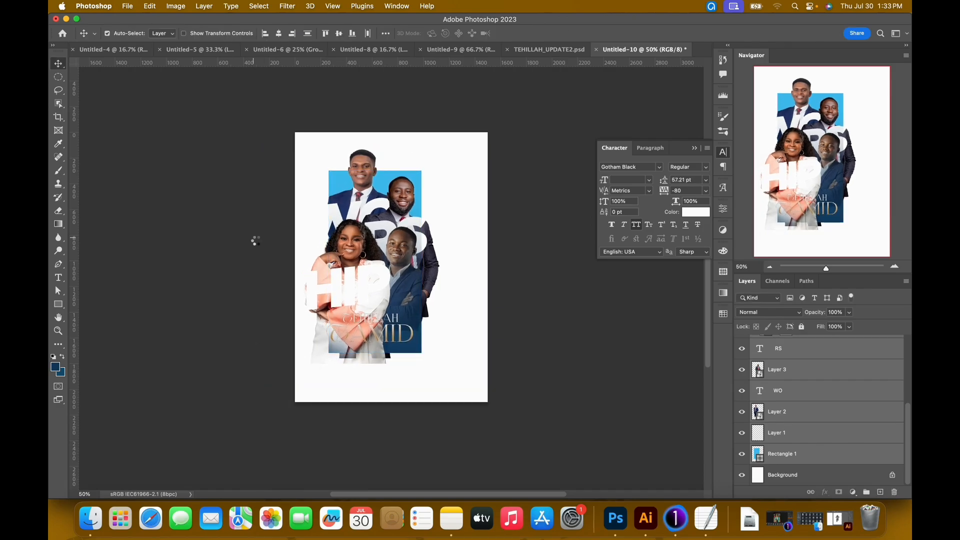
pyautogui.click(540, 50)
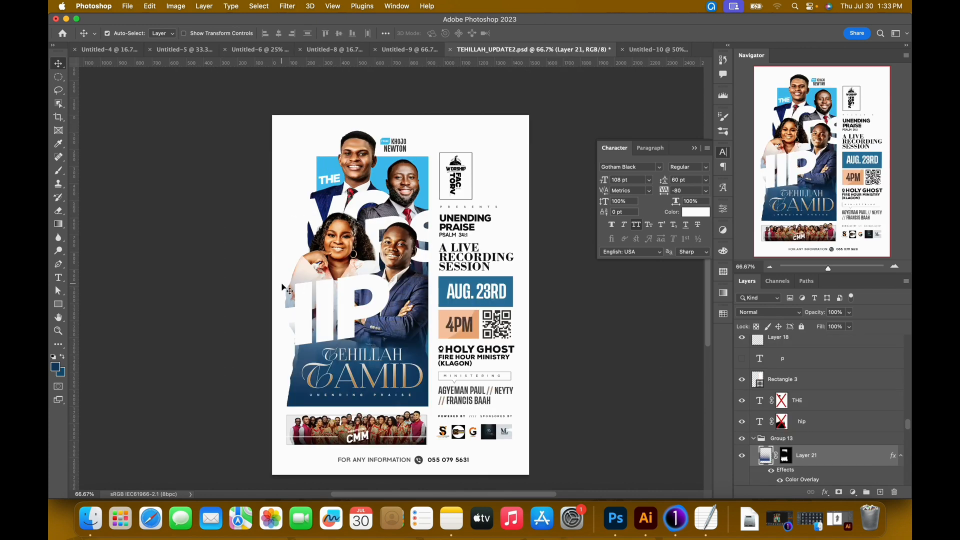
pyautogui.click(653, 49)
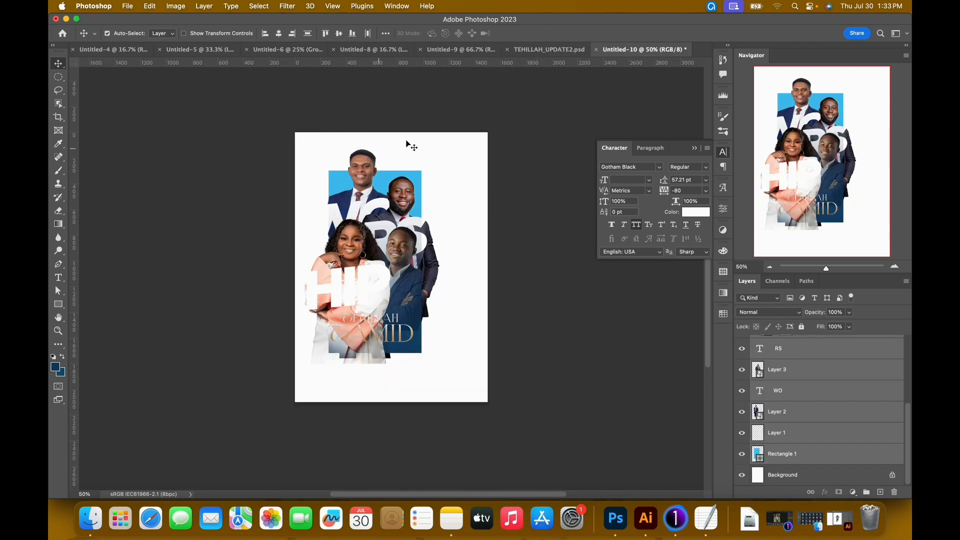
# Enlarge the topmost man's cutout to about 39%, extending it up and outward.
pyautogui.press('super+0')
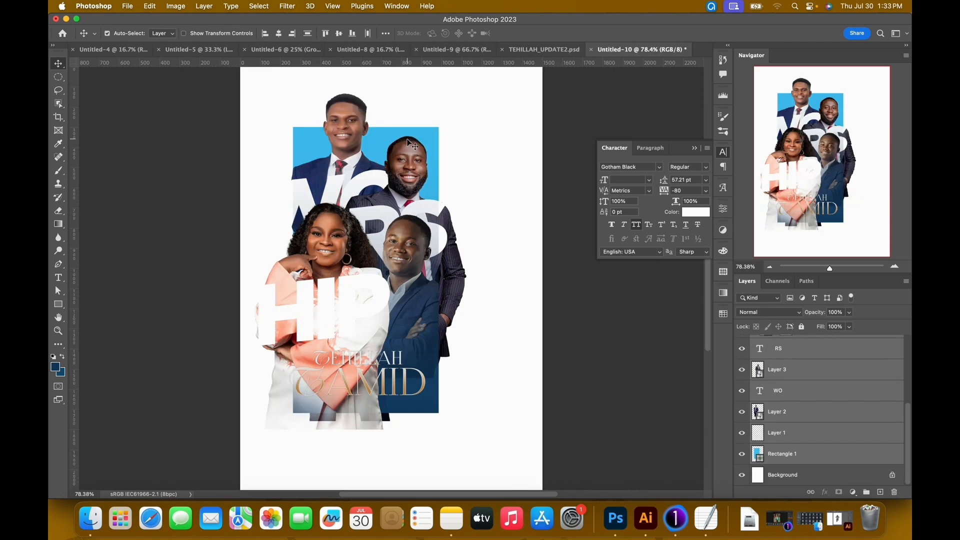
pyautogui.click(343, 130)
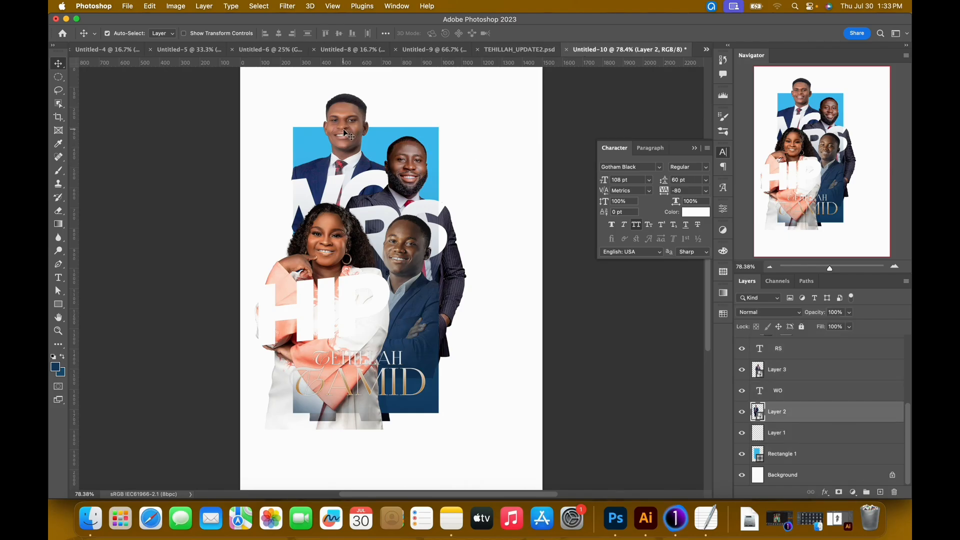
pyautogui.press('super+t')
pyautogui.moveTo(290, 93); pyautogui.dragTo(287, 86)
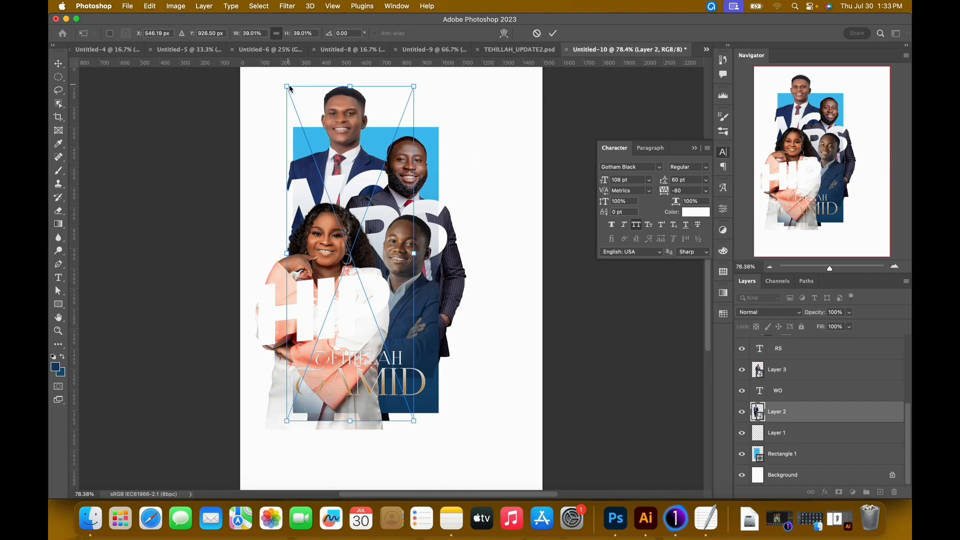
pyautogui.press('Return')
# Move the bearded man's cutout up, fine-tune the woman's cutout slightly higher, and compare with the finished poster.
pyautogui.moveTo(405, 174)
pyautogui.mouseDown()
pyautogui.moveTo(416, 175)
pyautogui.moveTo(414, 166)
pyautogui.mouseUp()
pyautogui.moveTo(319, 228); pyautogui.dragTo(325, 216)
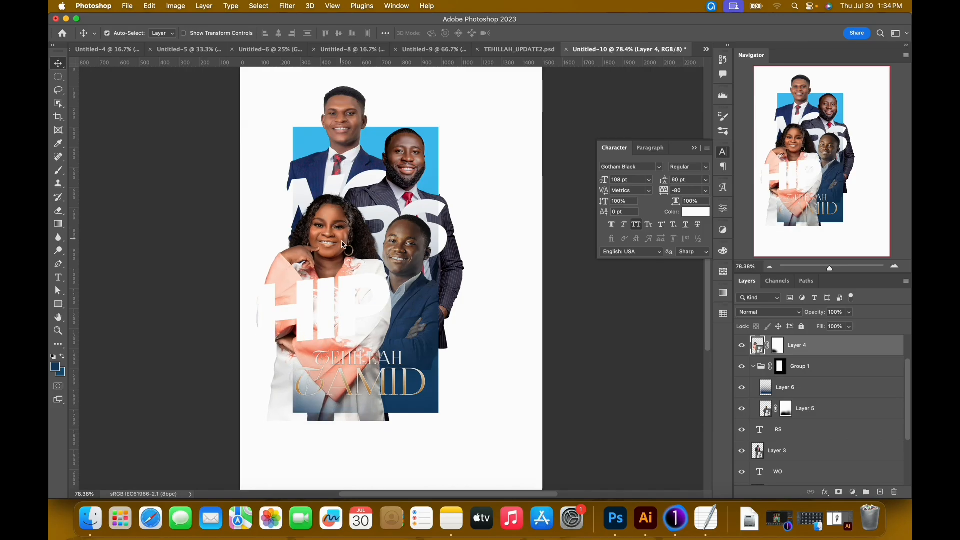
pyautogui.hotkey('shift', 'Right')
pyautogui.hotkey('shift', 'Up')
pyautogui.press('Left')
pyautogui.press('Left')
pyautogui.press('Left')
pyautogui.press('Left')
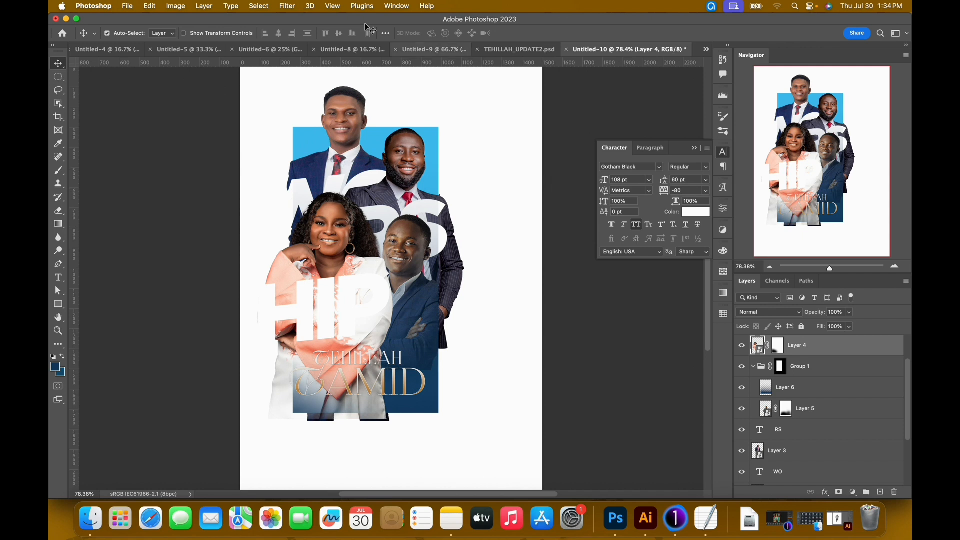
pyautogui.click(520, 51)
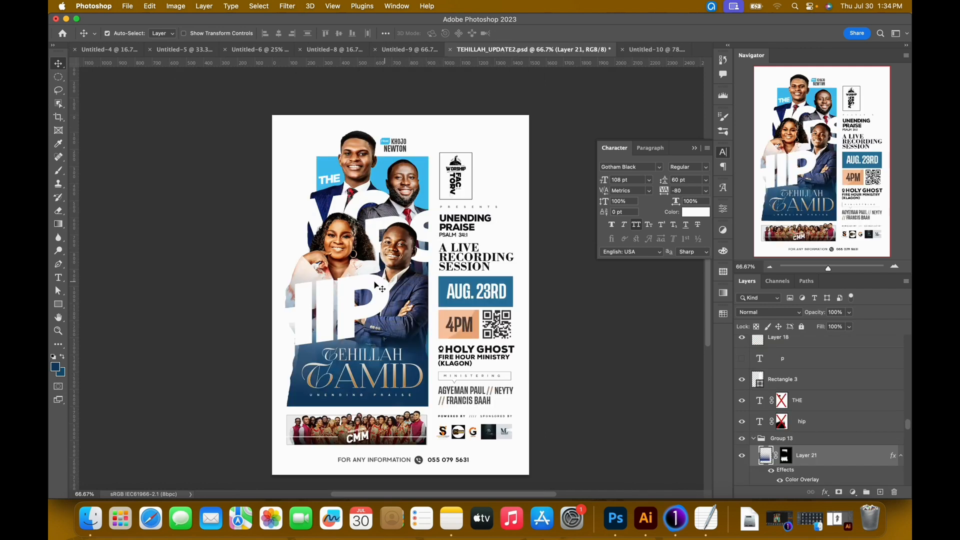
# Take the crossed-arms man's cutout out of Group 1 and place it directly above the woman's layer, below the SHIP text.
pyautogui.click(650, 49)
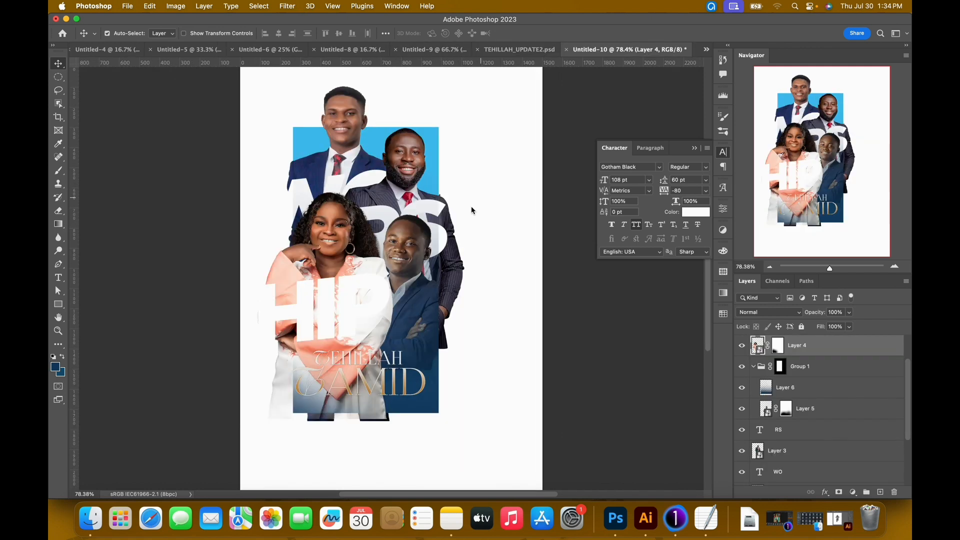
pyautogui.click(399, 241)
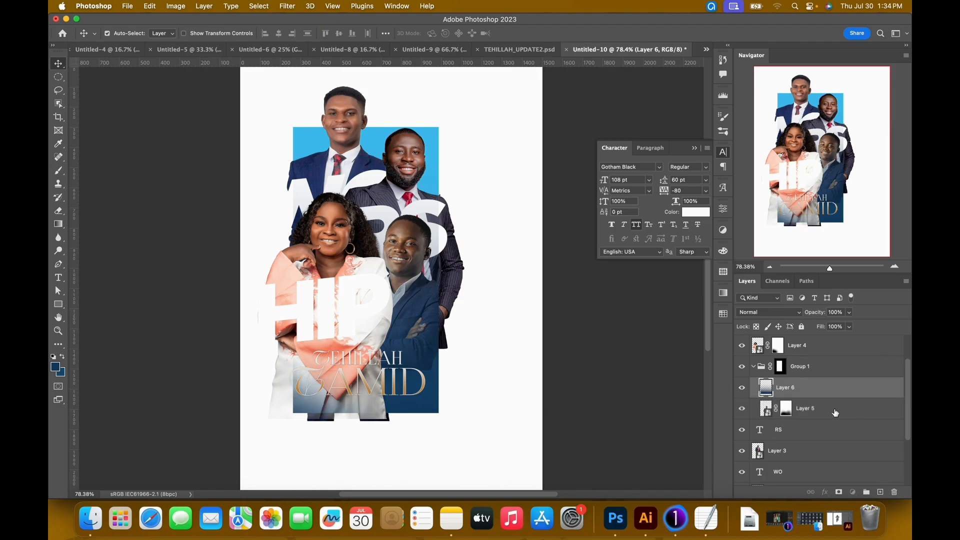
pyautogui.moveTo(835, 412); pyautogui.dragTo(838, 385)
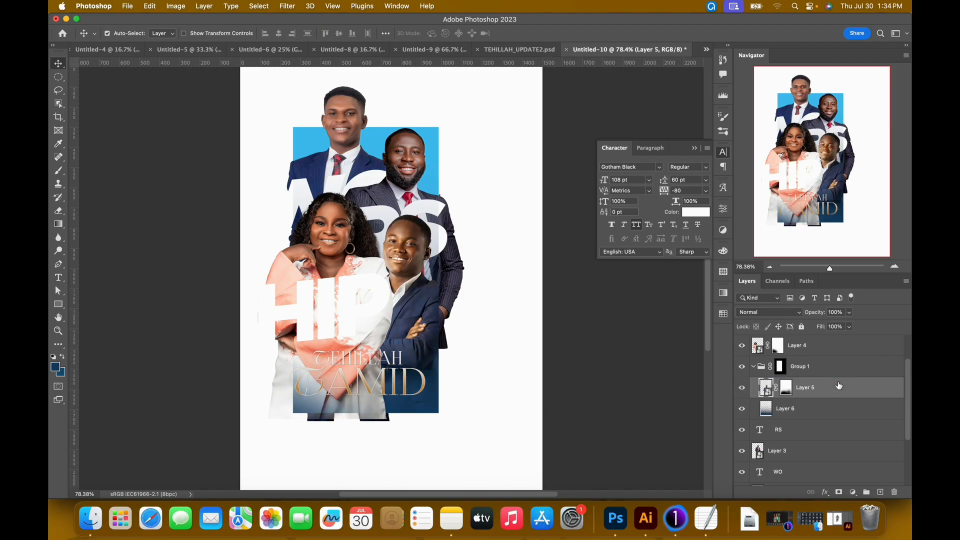
pyautogui.scroll(2, 854, 405)
pyautogui.moveTo(833, 426); pyautogui.dragTo(822, 383)
pyautogui.press('super')
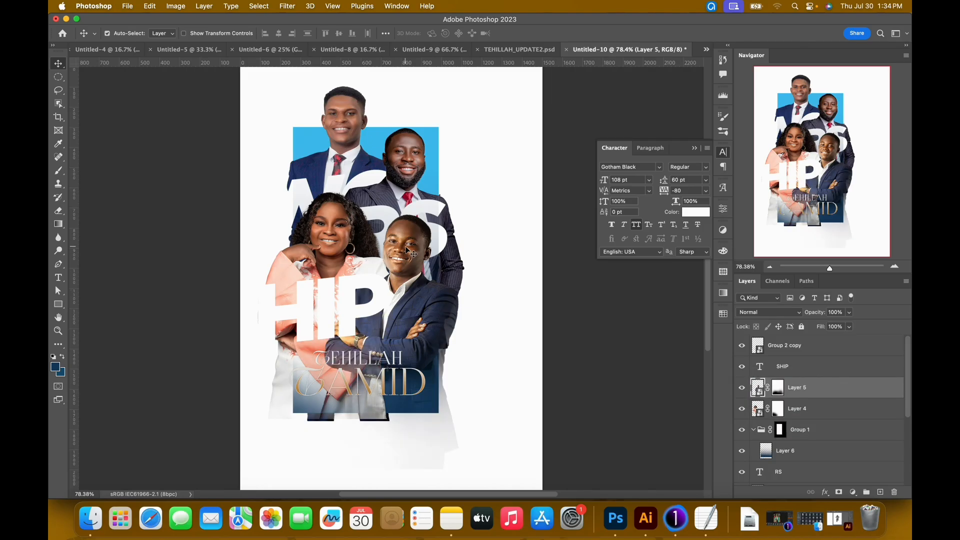
# Move the crossed-arms man's cutout up about 82 px and scale it down to about 97.6%.
pyautogui.moveTo(406, 248); pyautogui.dragTo(409, 234)
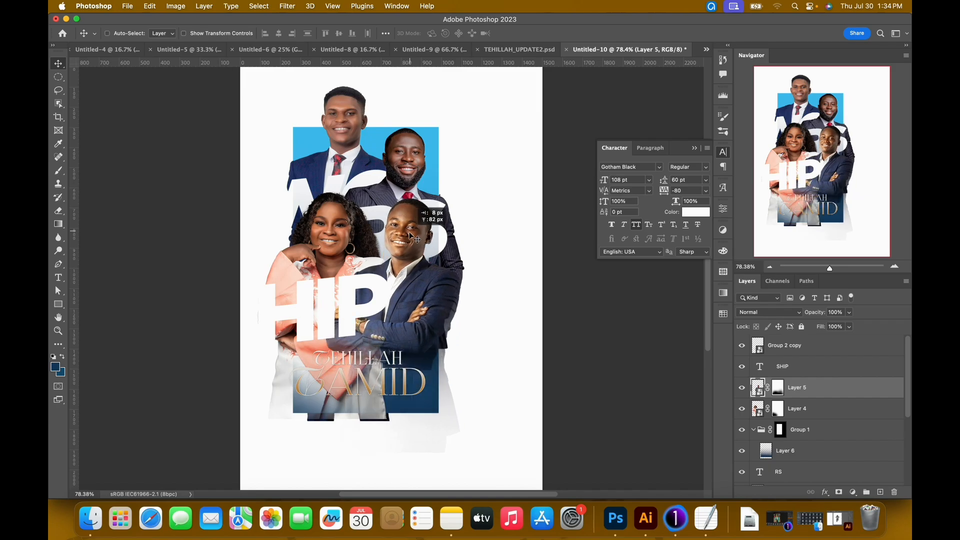
pyautogui.press('super+t')
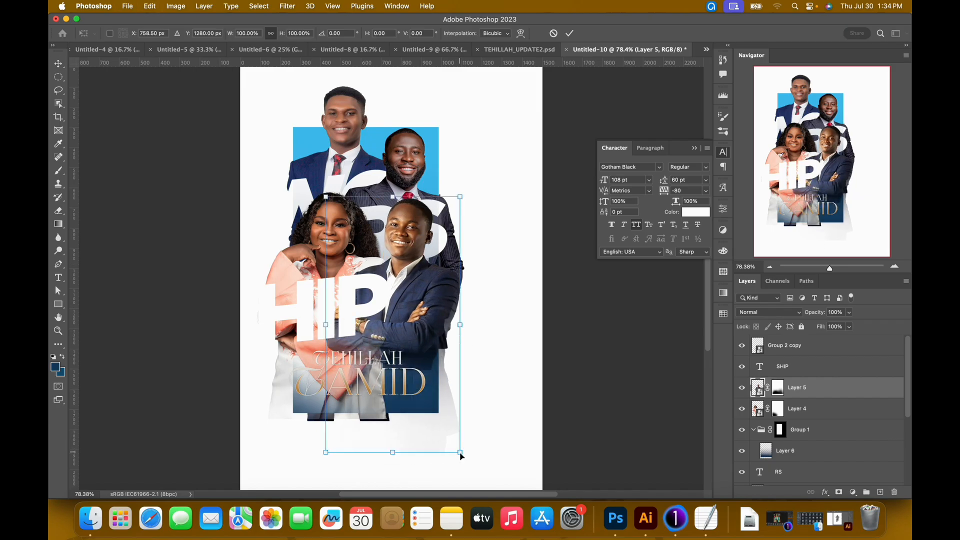
pyautogui.moveTo(460, 455); pyautogui.dragTo(451, 452)
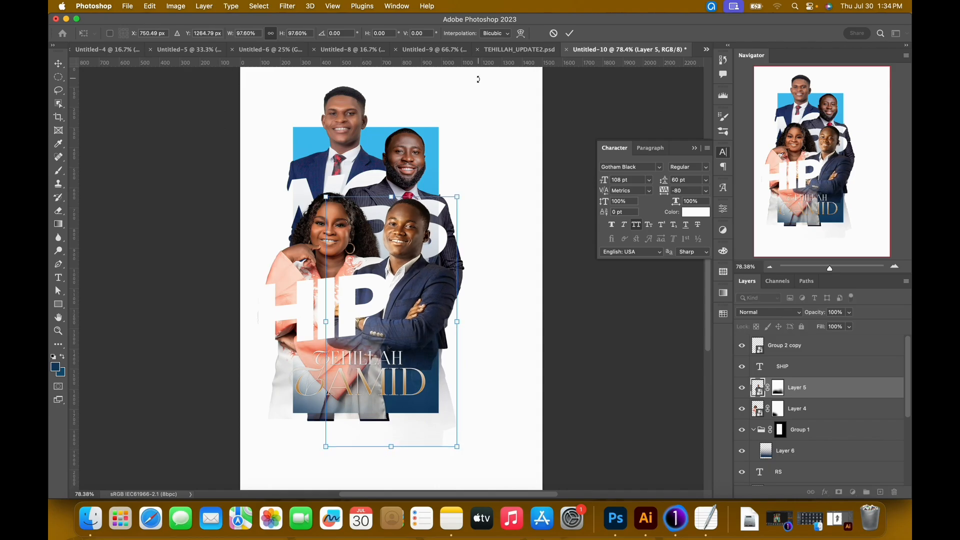
pyautogui.click(570, 35)
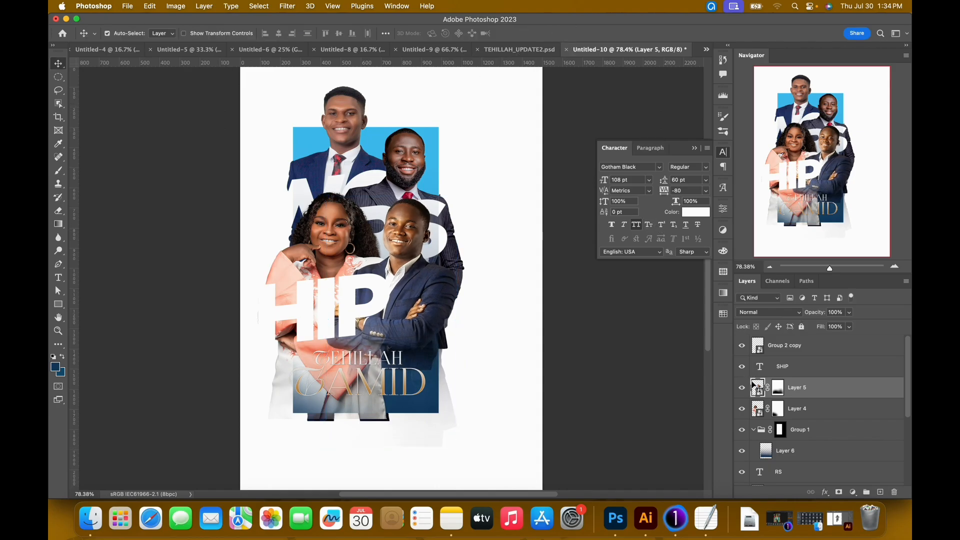
# Take the blue gradient layer out of Group 1, place it between the woman's and crossed-arms man's layers, and disable that man's layer mask.
pyautogui.moveTo(785, 455); pyautogui.dragTo(791, 398)
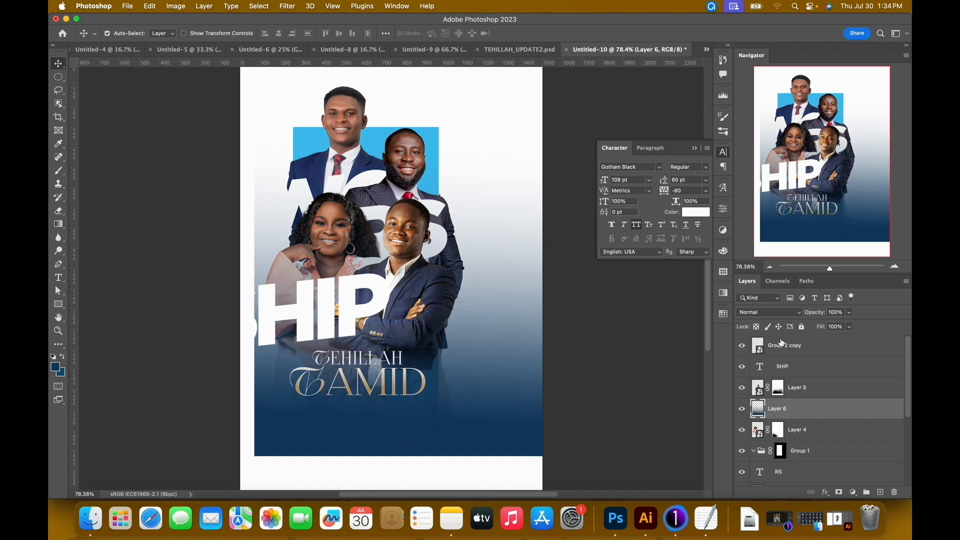
pyautogui.click(781, 392)
pyautogui.rightClick(781, 392)
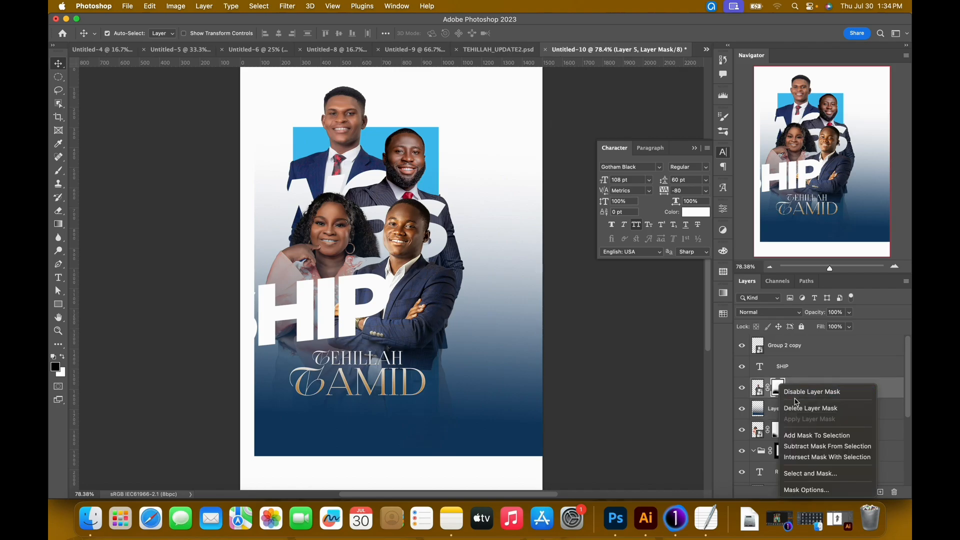
pyautogui.click(800, 395)
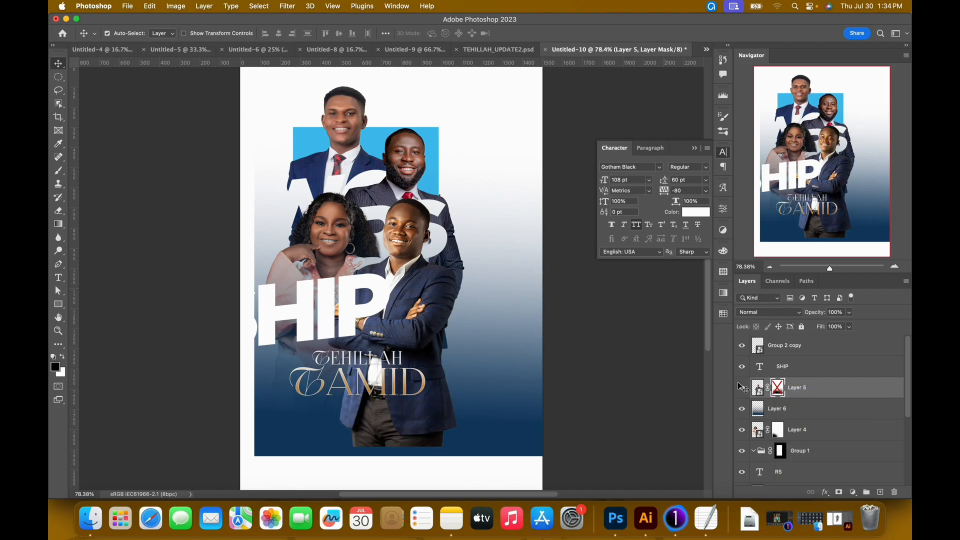
pyautogui.click(840, 394)
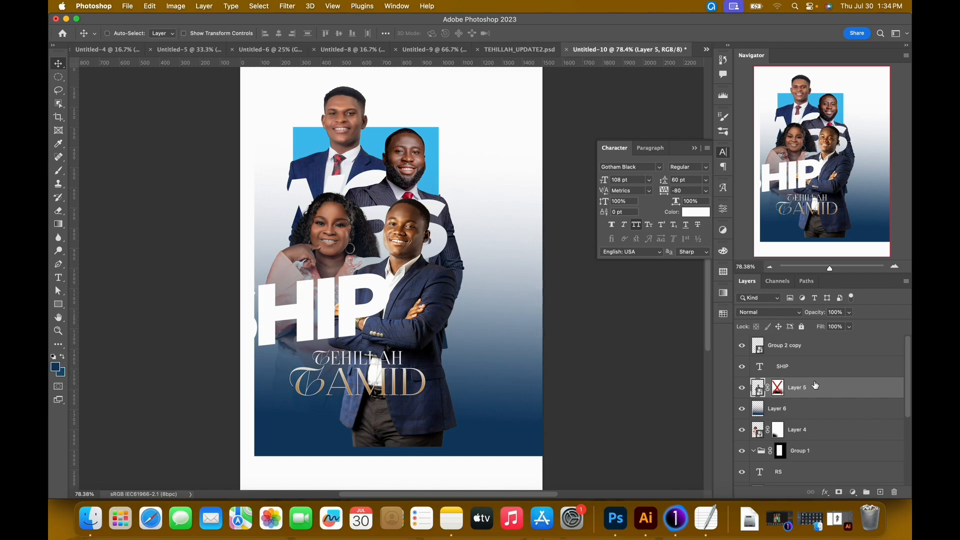
# Compare with the finished poster and cover the area beyond the blue block's right edge with a white rectangle about 575 by 2138 px.
pyautogui.press('super+minus')
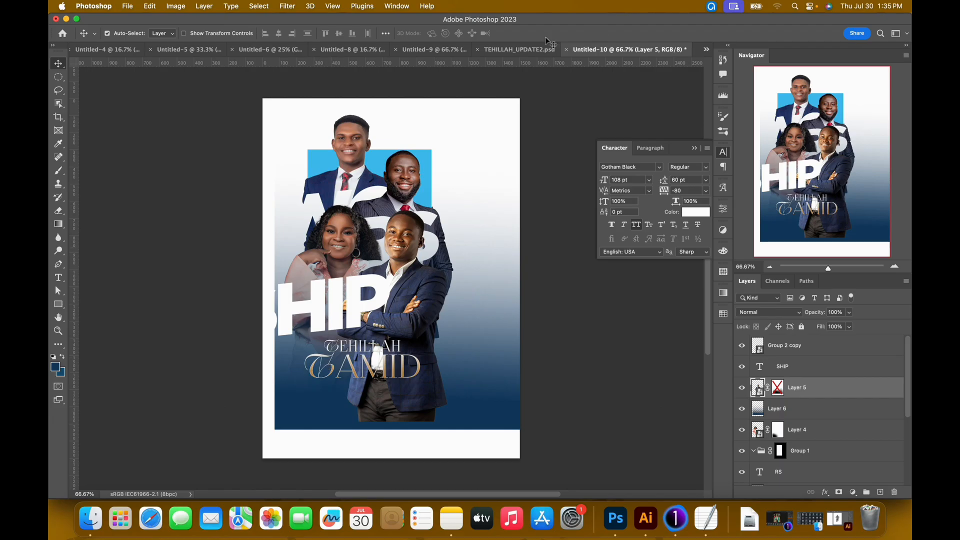
pyautogui.click(511, 52)
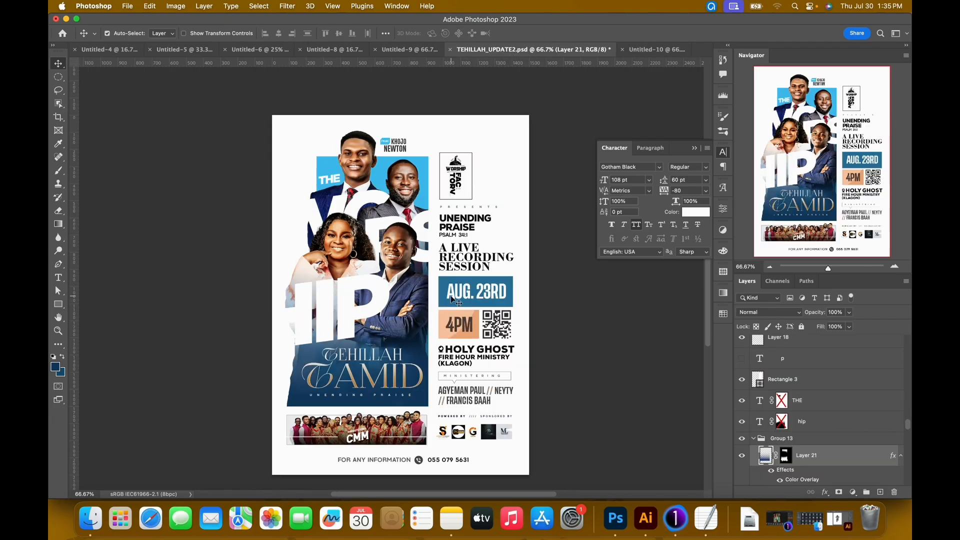
pyautogui.click(645, 50)
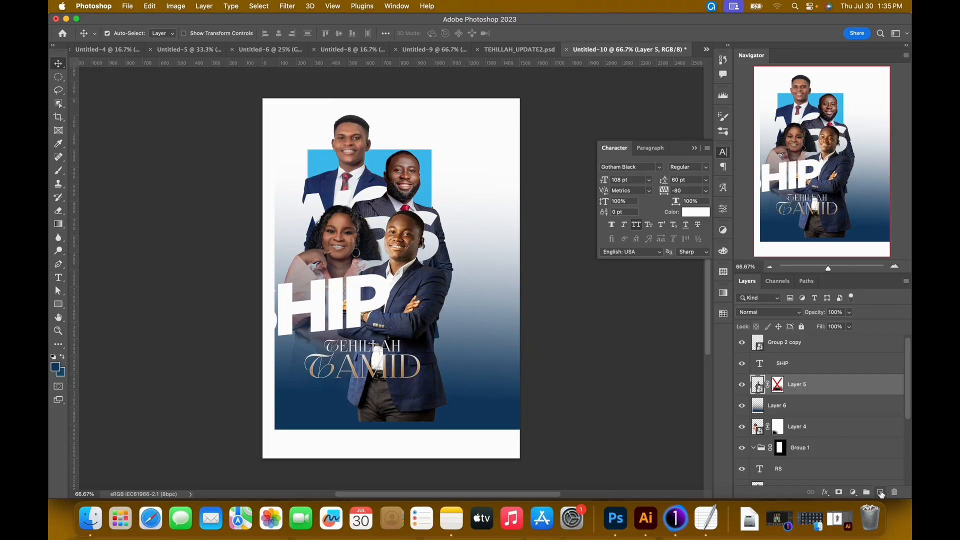
pyautogui.click(880, 492)
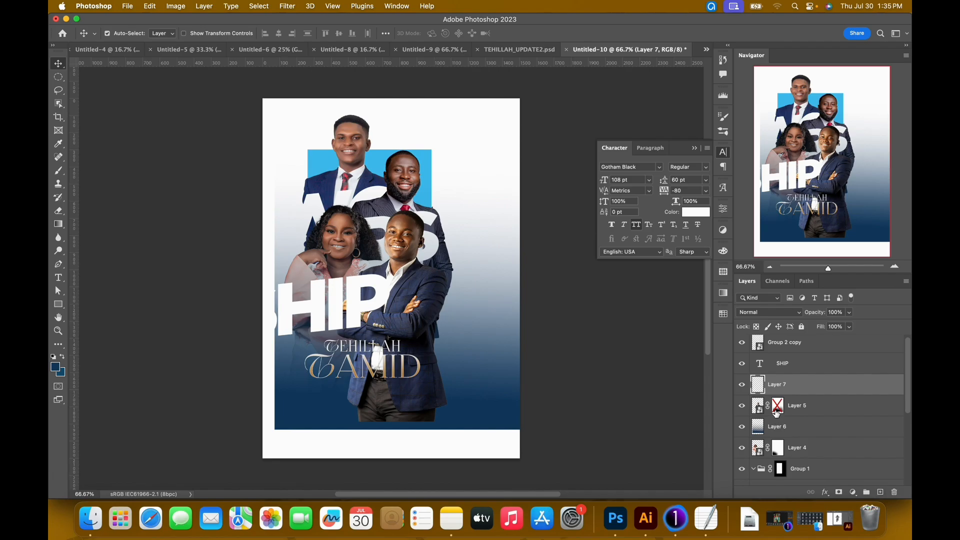
pyautogui.press('u')
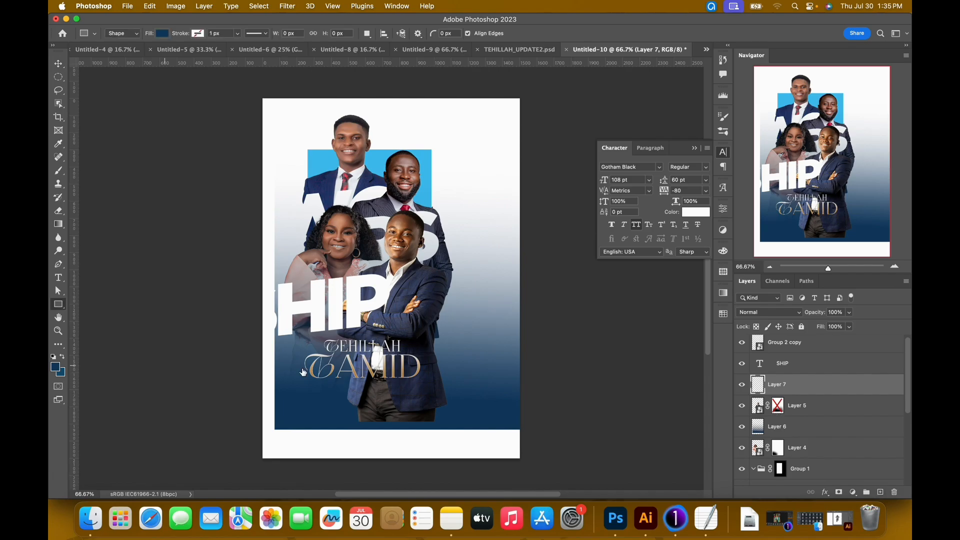
pyautogui.click(163, 33)
pyautogui.click(107, 90)
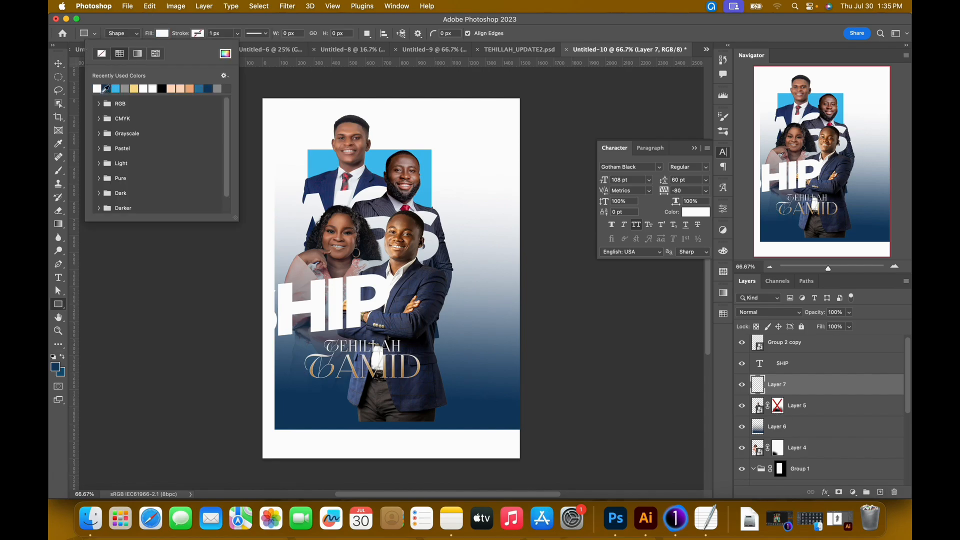
pyautogui.click(226, 54)
pyautogui.click(784, 231)
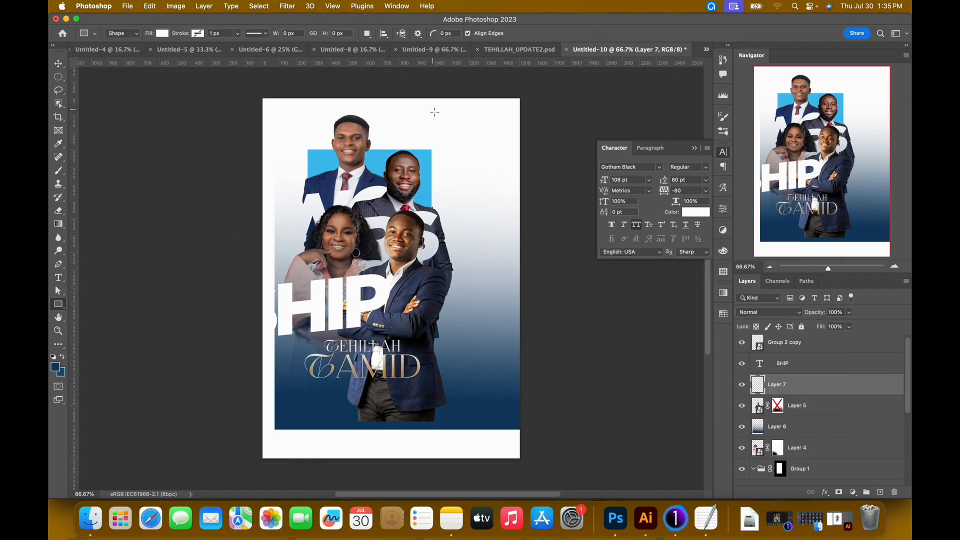
pyautogui.moveTo(431, 95); pyautogui.dragTo(530, 462)
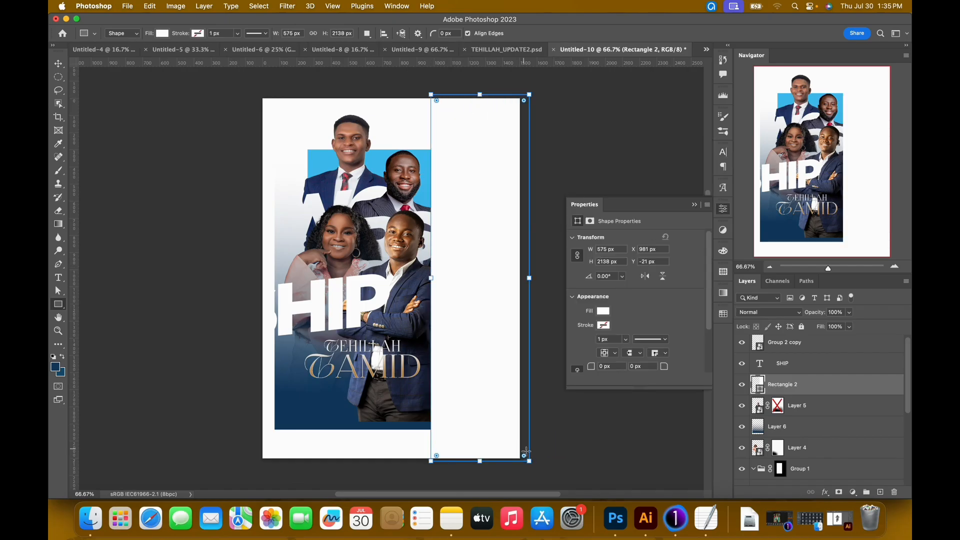
pyautogui.press('v')
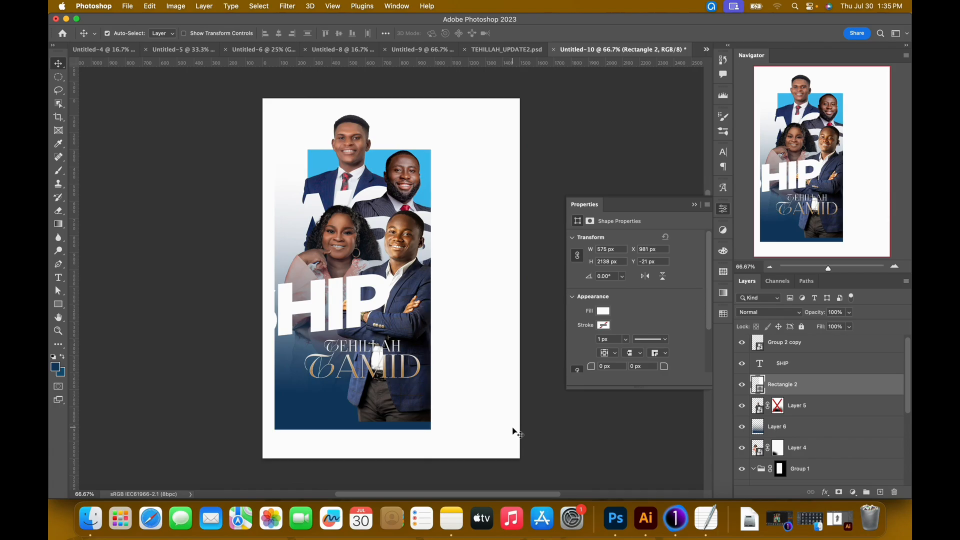
# Add a layer mask to the blue gradient layer and fade it over the woman's face with a black 700 px brush.
pyautogui.scroll(3, 333, 283)
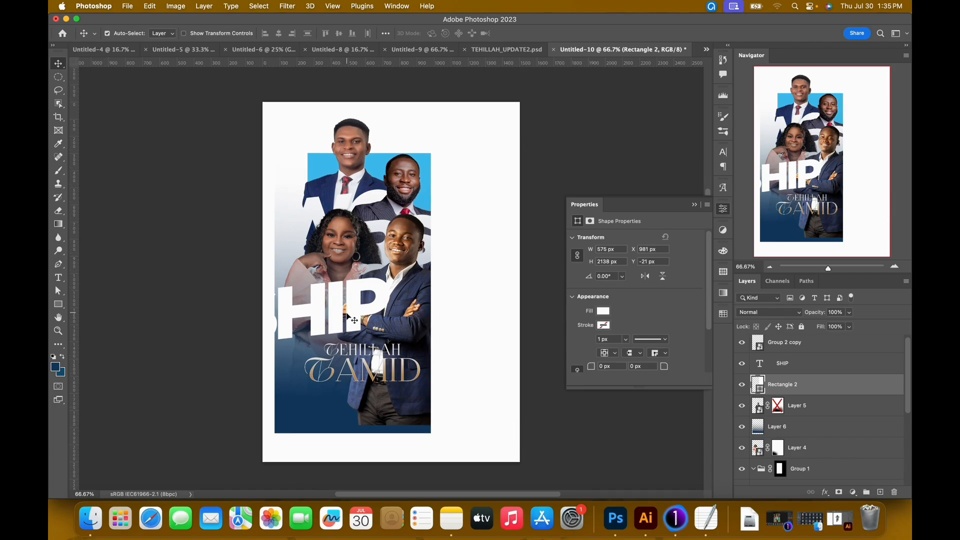
pyautogui.scroll(-3, 351, 313)
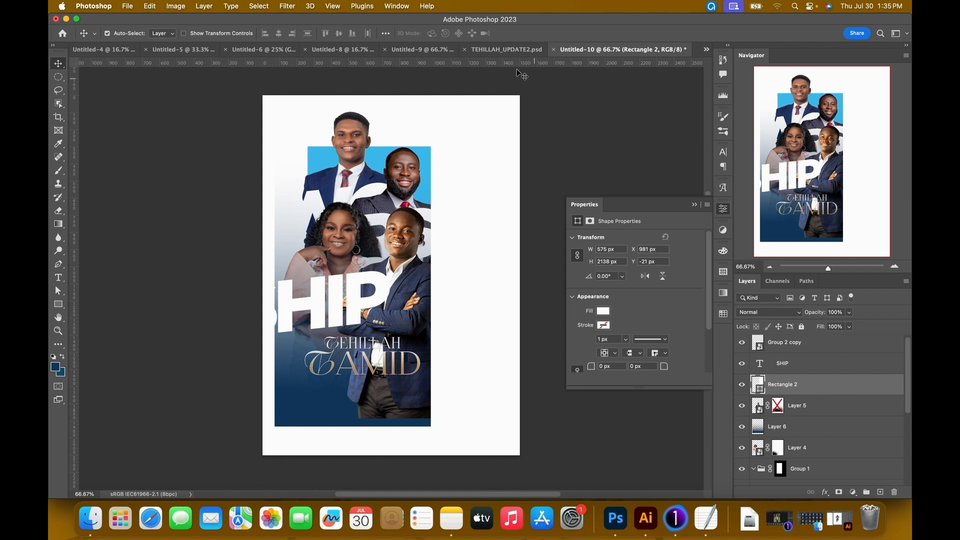
pyautogui.click(500, 49)
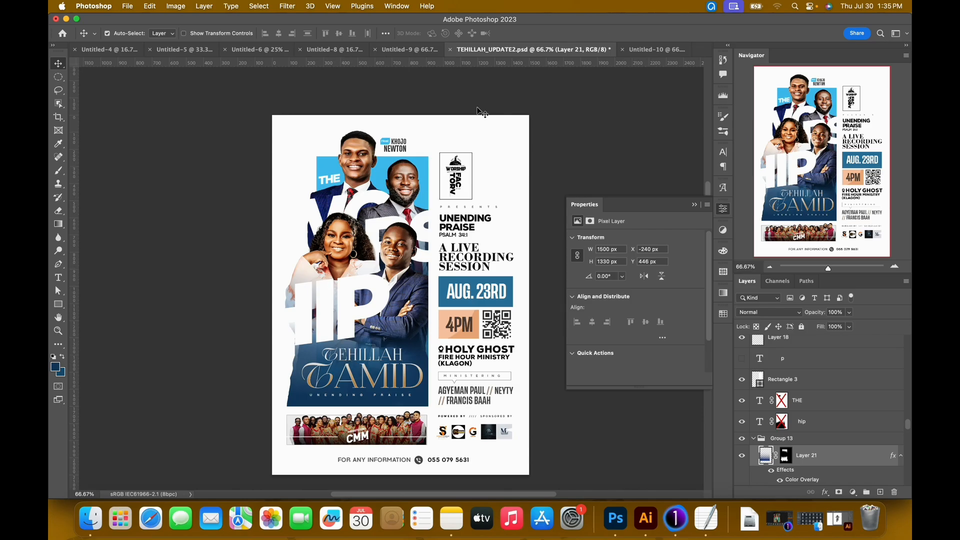
pyautogui.click(645, 54)
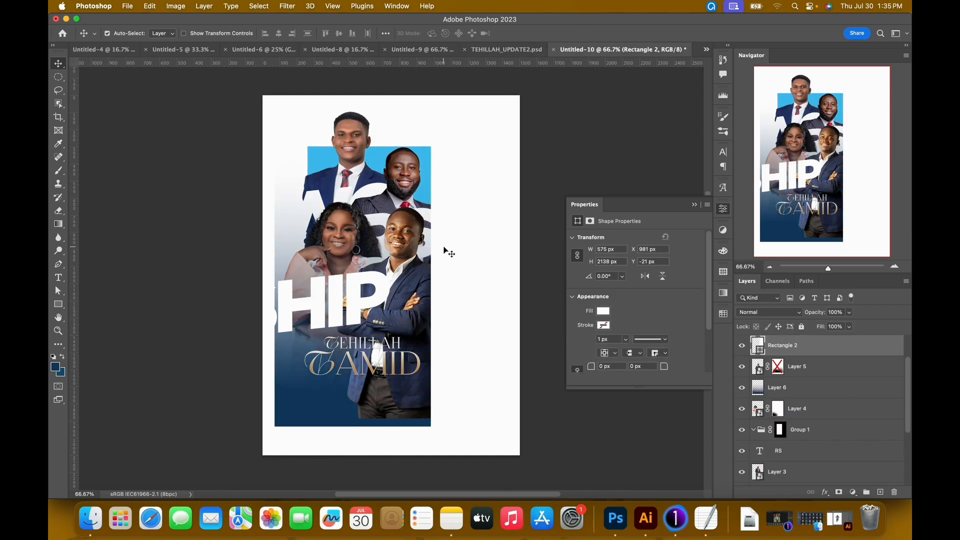
pyautogui.click(334, 242)
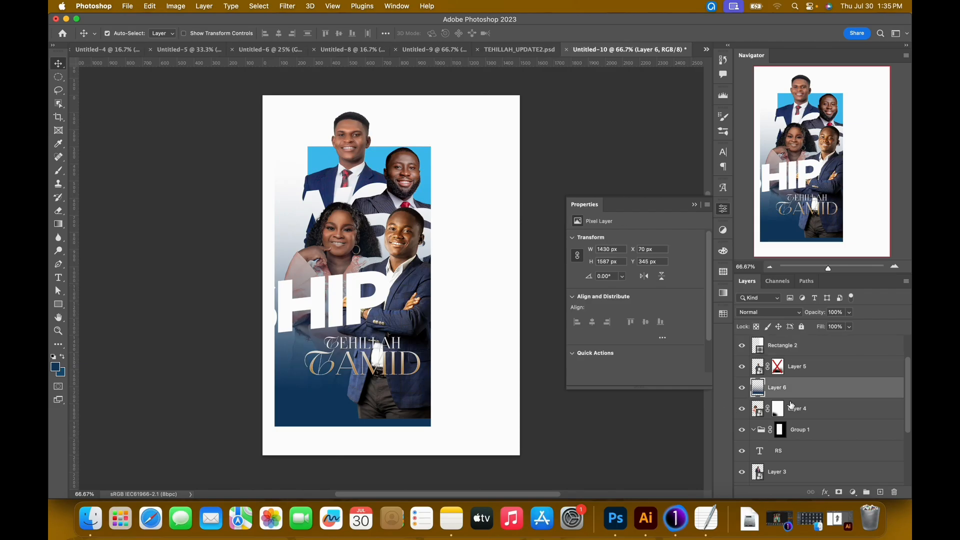
pyautogui.click(839, 492)
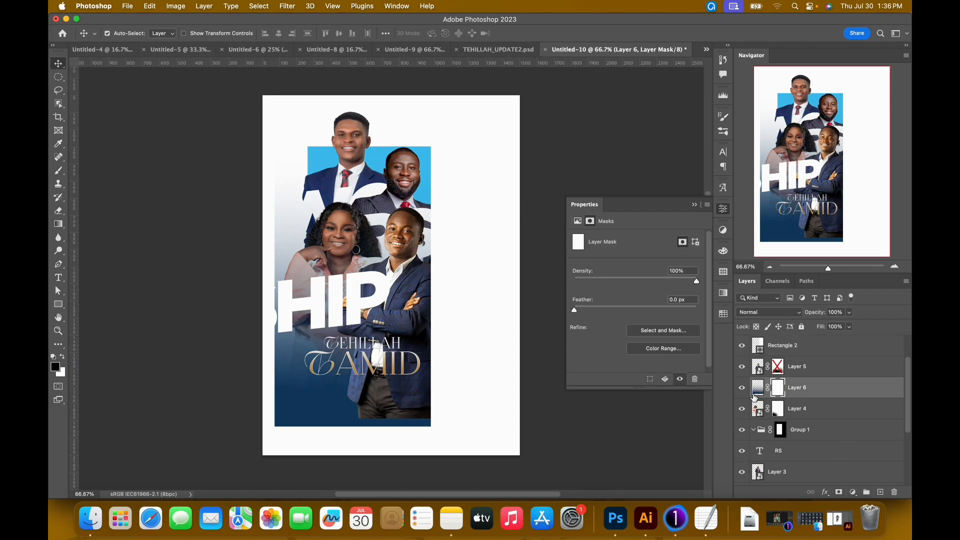
pyautogui.press('b')
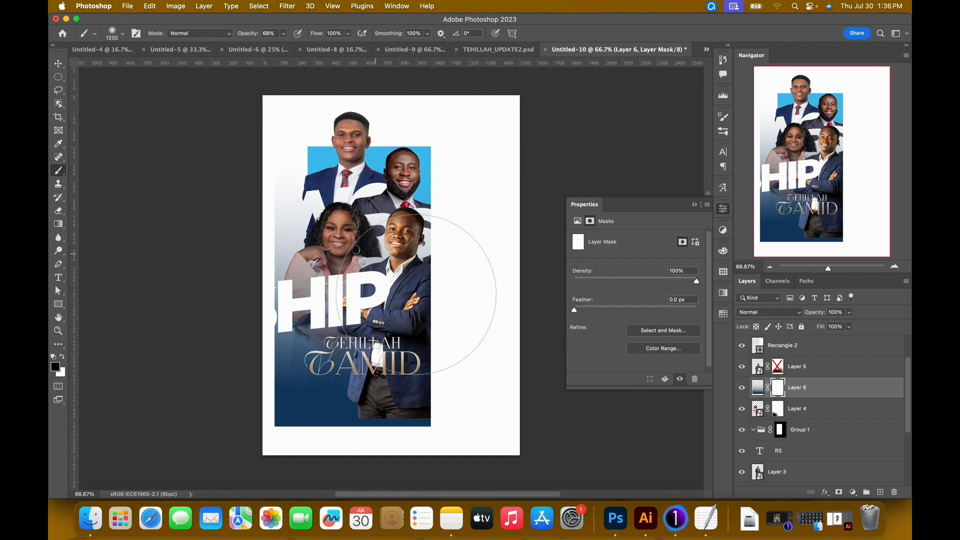
pyautogui.press('[')
pyautogui.press('[')
pyautogui.press('[')
pyautogui.press('[')
pyautogui.click(349, 225)
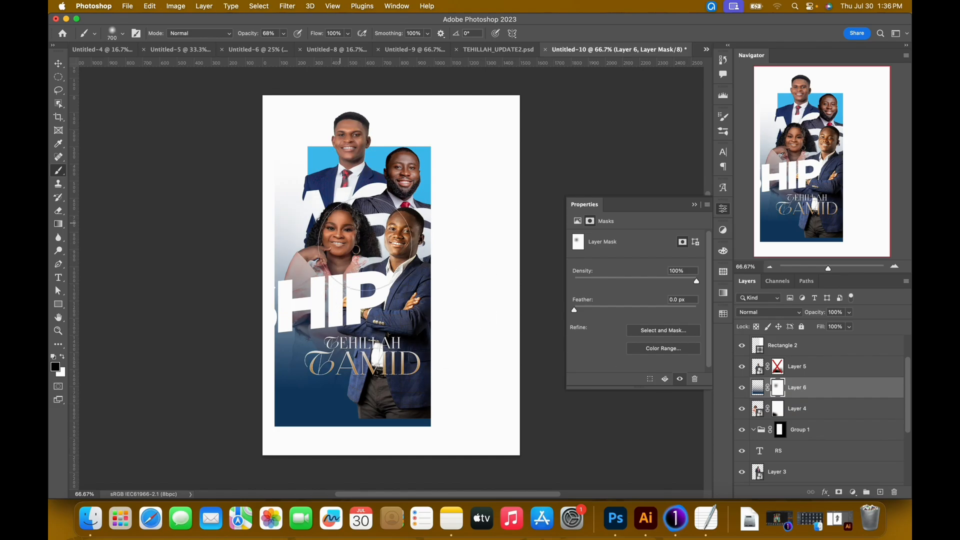
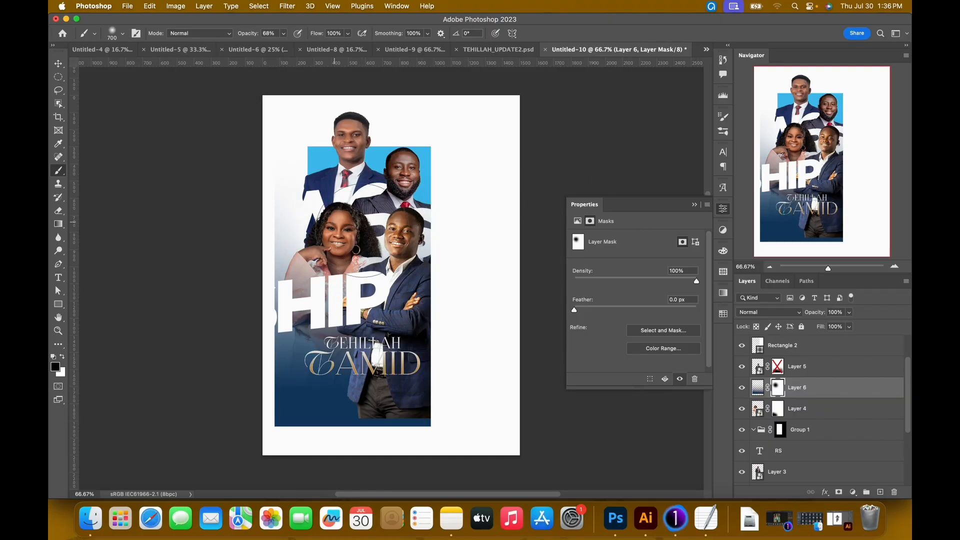
# Raise the brush opacity to 91% and fade the blue gradient's mask further between the woman's chest and the crossed-arms man.
pyautogui.click(283, 35)
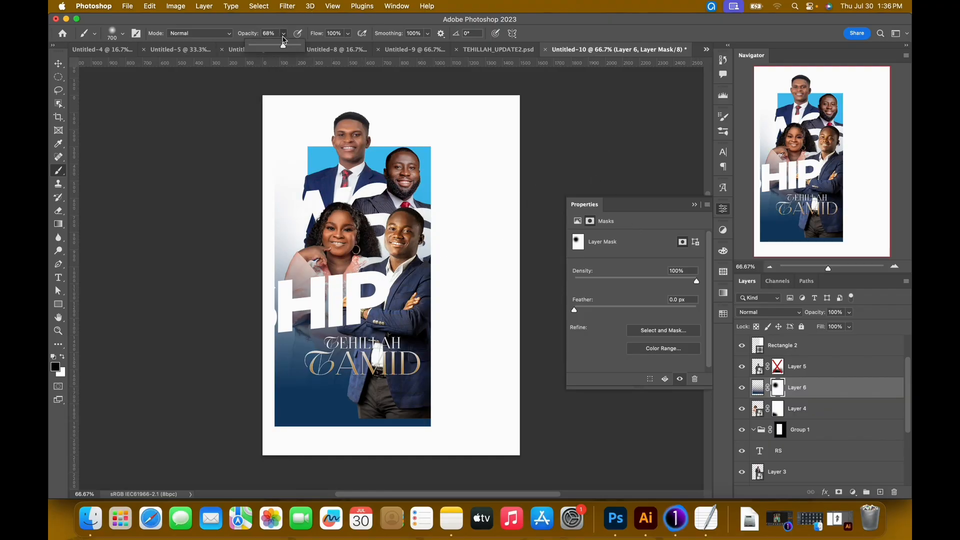
pyautogui.moveTo(360, 293); pyautogui.dragTo(377, 281)
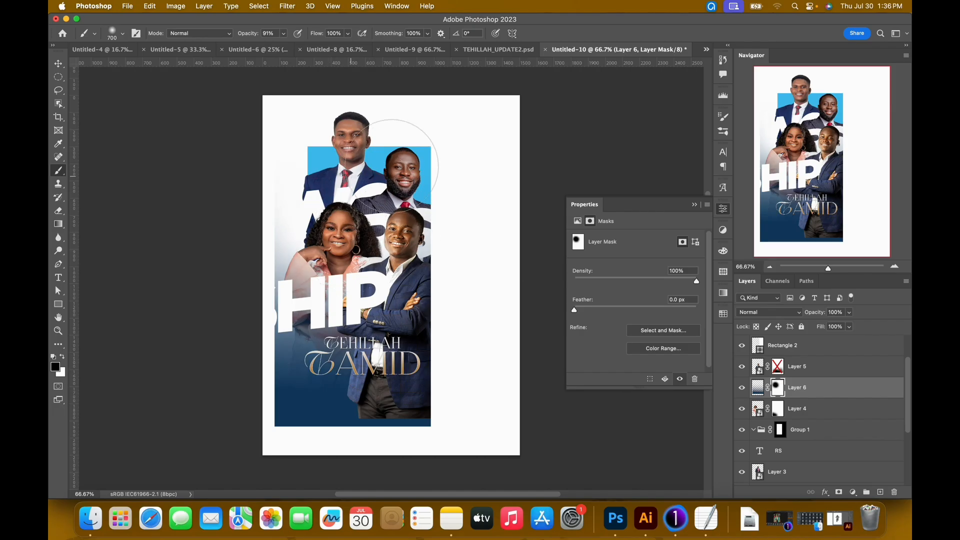
pyautogui.press('v')
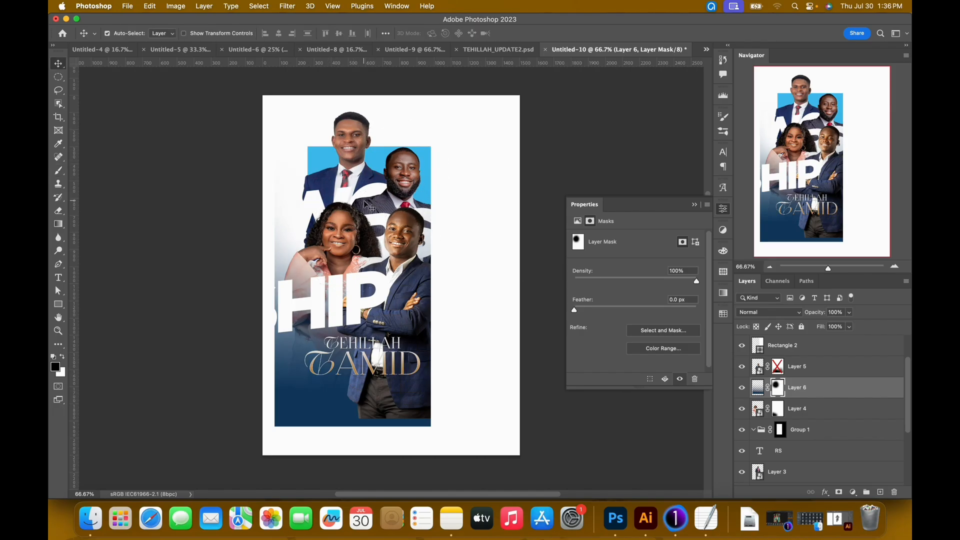
# Delete the crossed-arms man's disabled layer mask and add a new blank mask to his layer.
pyautogui.click(405, 245)
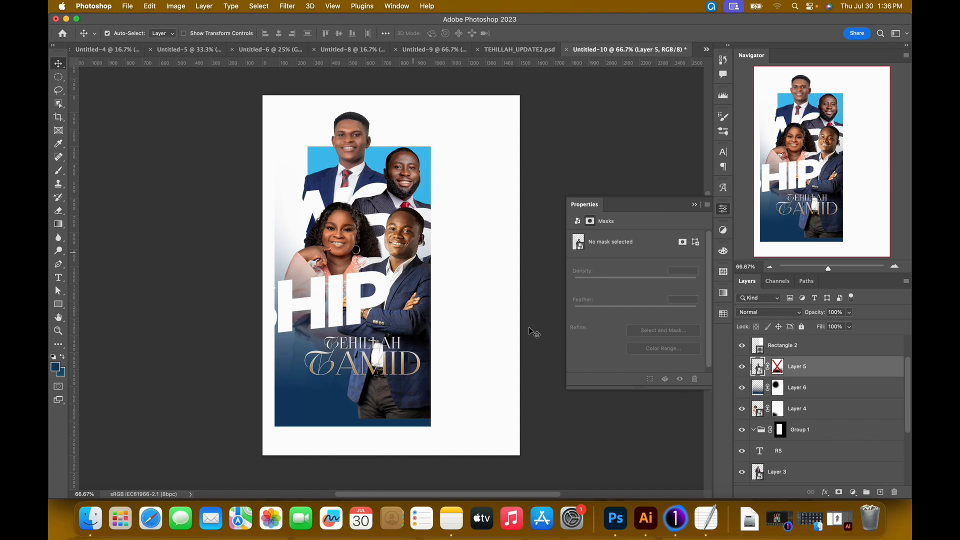
pyautogui.rightClick(782, 371)
pyautogui.click(799, 395)
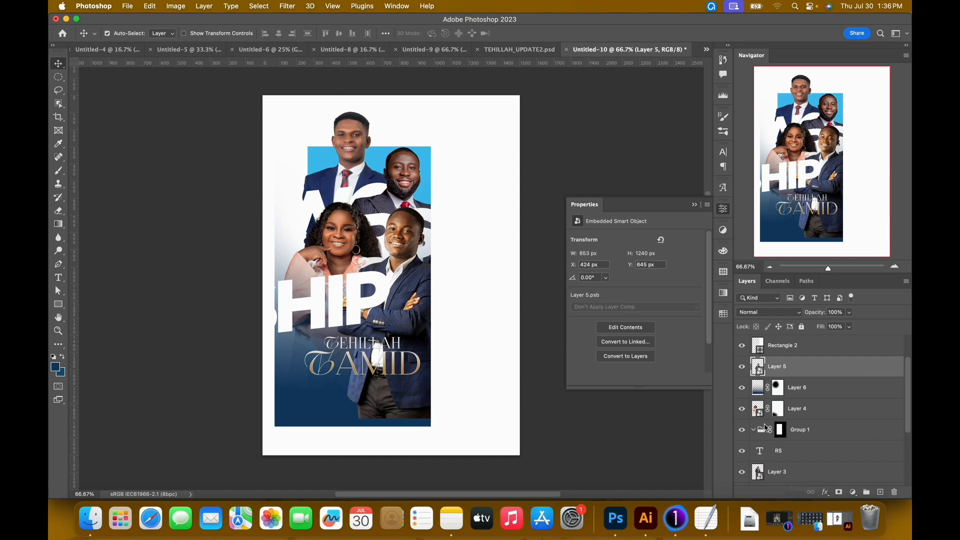
pyautogui.click(837, 491)
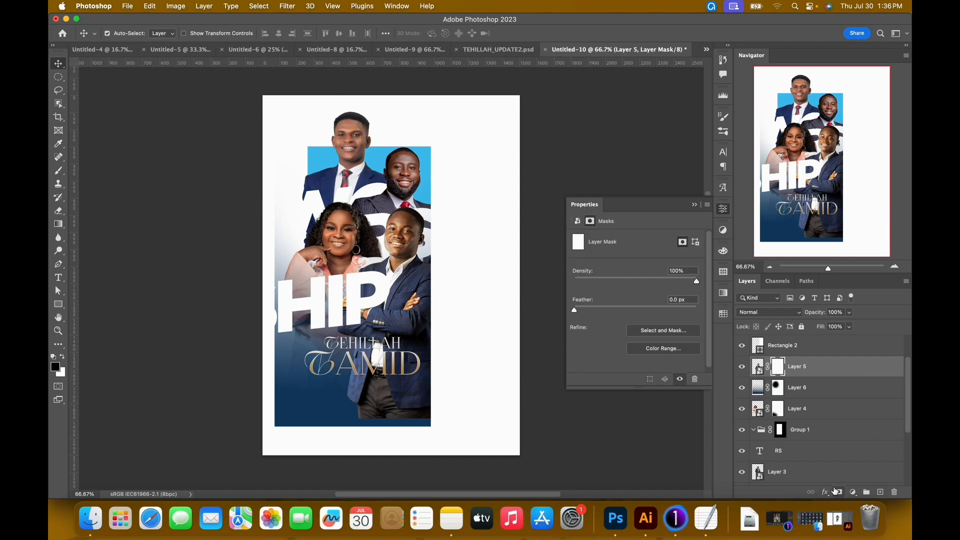
# Fade the crossed-arms man's lower body into the dark blue on his mask, using a black 700 px brush with opacity reduced to 34%.
pyautogui.click(390, 426)
pyautogui.click(283, 33)
pyautogui.moveTo(287, 46); pyautogui.dragTo(259, 52)
pyautogui.click(367, 405)
pyautogui.click(362, 406)
pyautogui.click(425, 429)
pyautogui.click(399, 368)
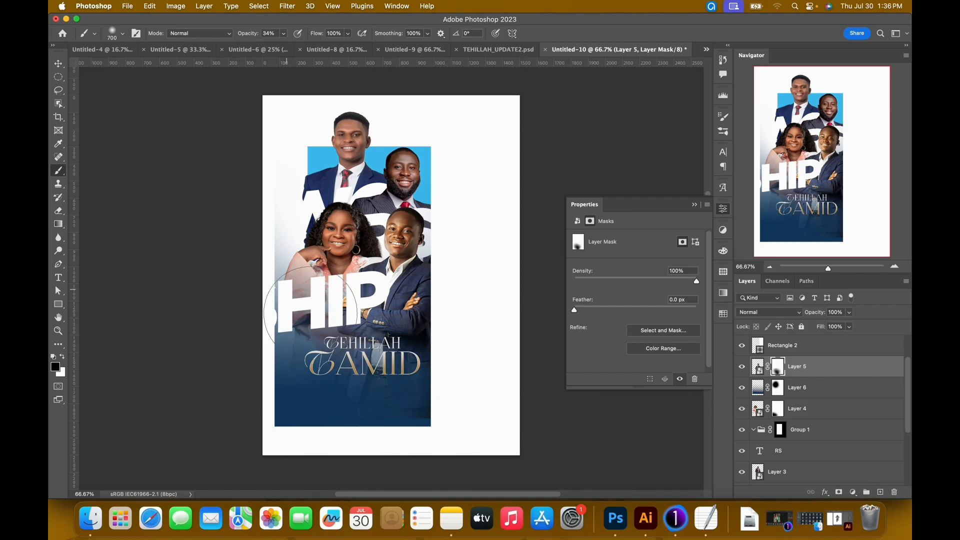
pyautogui.press('v')
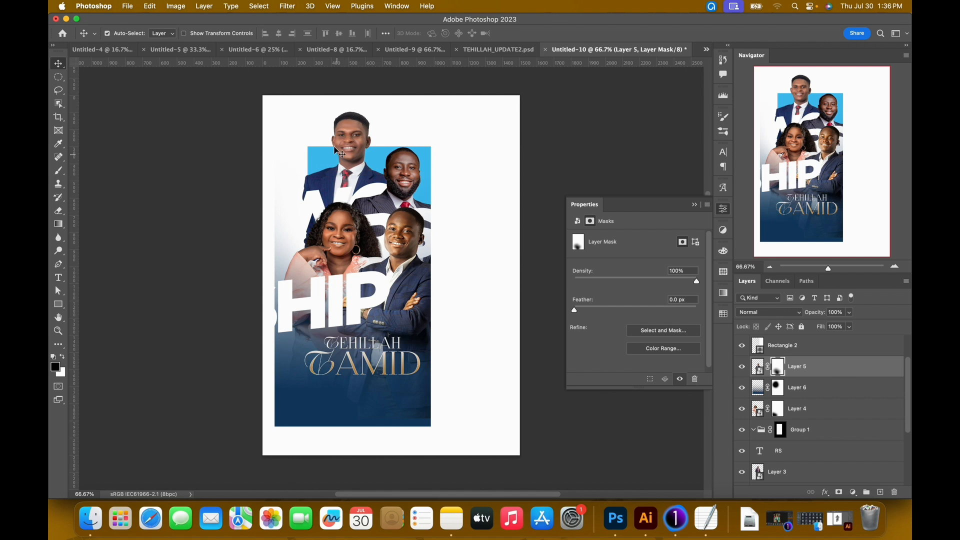
# Compare the faded cutouts and blue gradient with the finished poster in TEHILLAH_UPDATE2.psd.
pyautogui.click(504, 50)
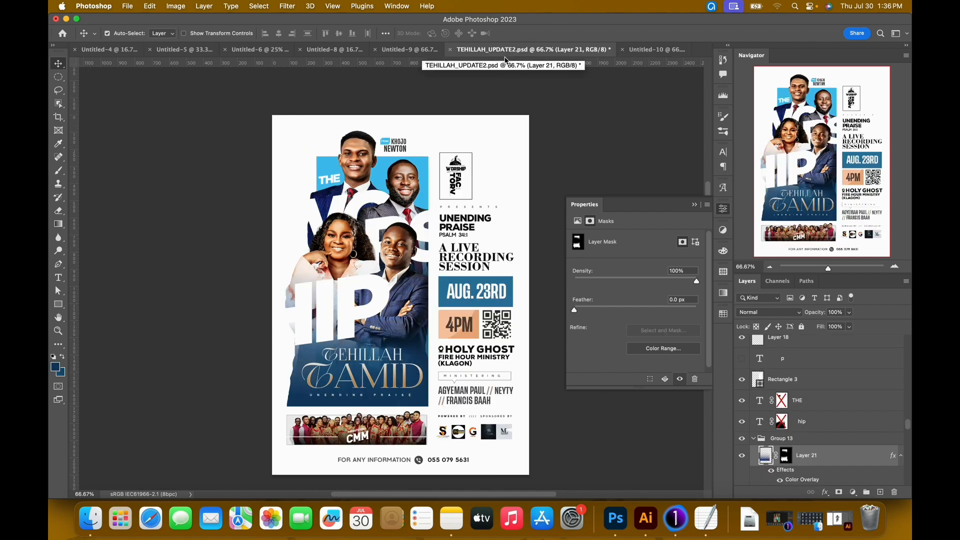
pyautogui.click(656, 50)
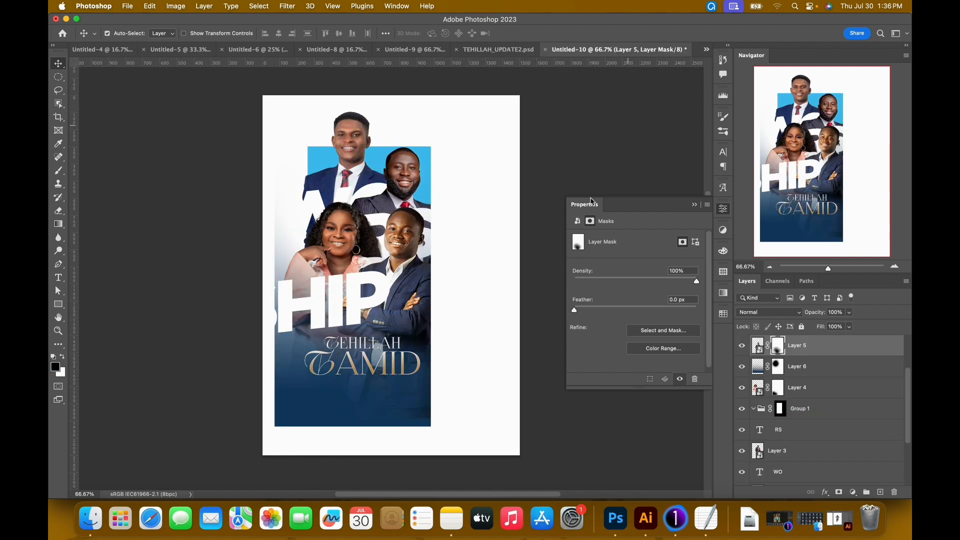
pyautogui.click(376, 408)
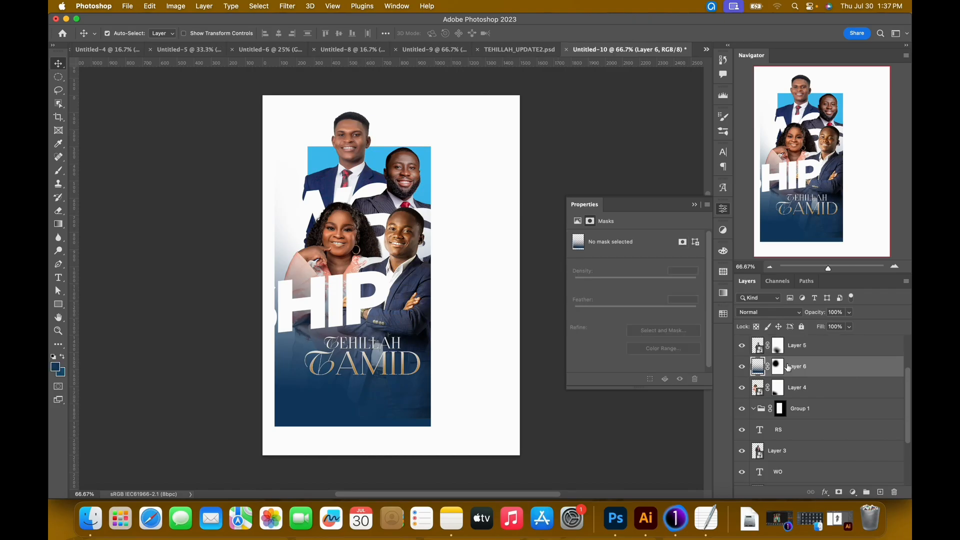
pyautogui.keyDown('super'); pyautogui.click(758, 388); pyautogui.keyUp('super')
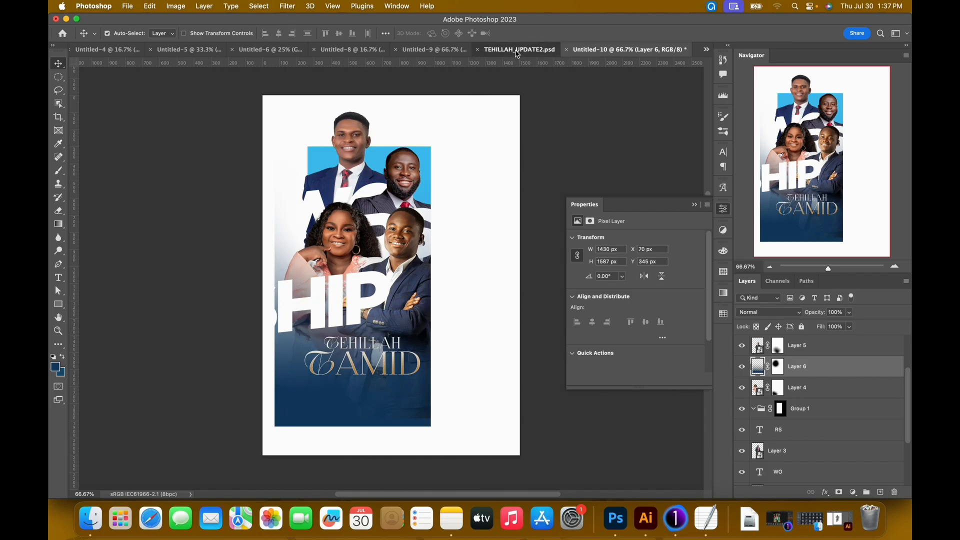
pyautogui.click(500, 49)
pyautogui.click(650, 49)
# Scale the woman's cutout down to about 97.3%, keeping its upper-right corner in place.
pyautogui.click(350, 224)
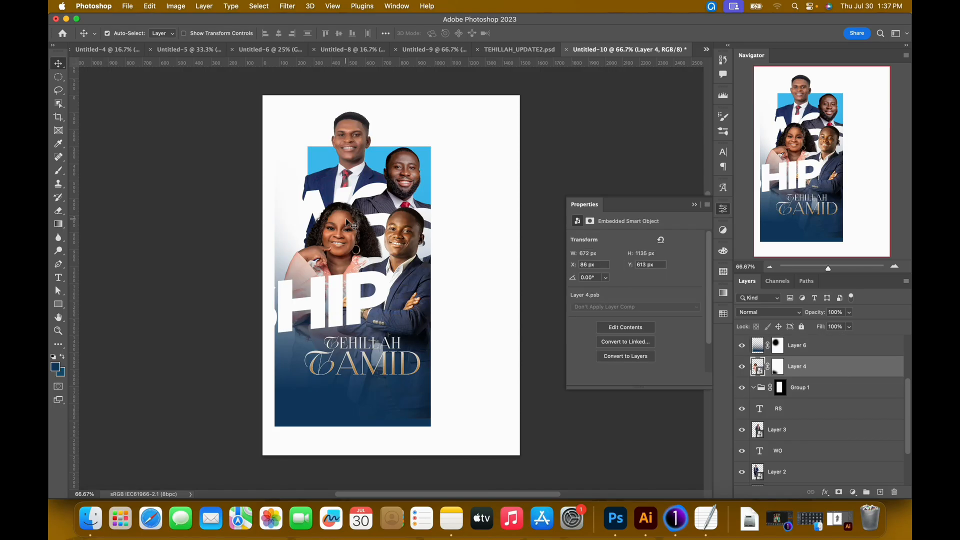
pyautogui.hotkey('ctrl', 't')
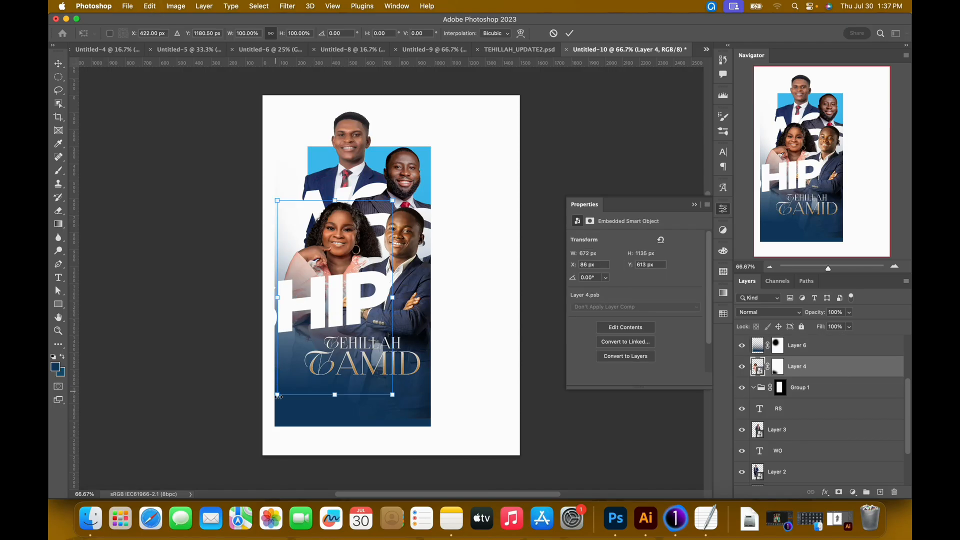
pyautogui.moveTo(280, 396); pyautogui.dragTo(283, 393)
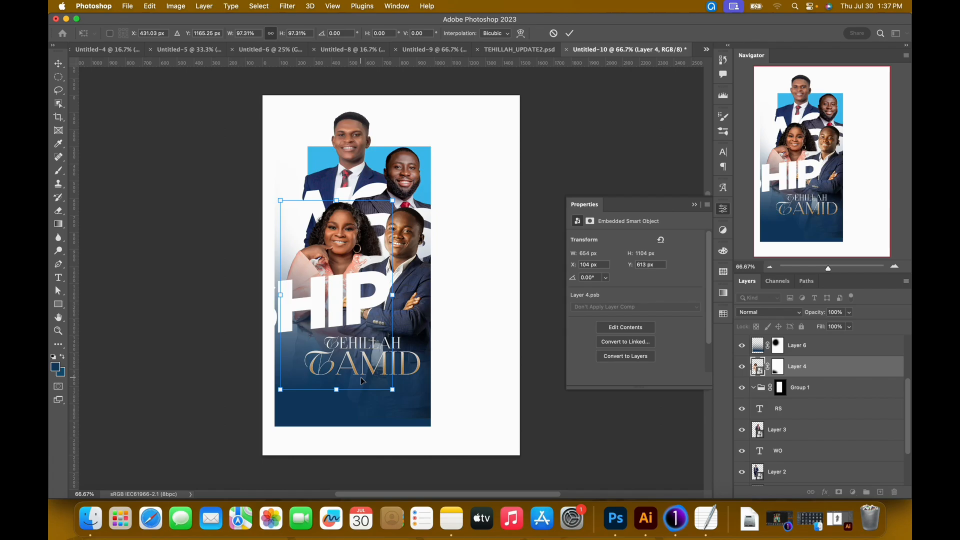
pyautogui.press('Return')
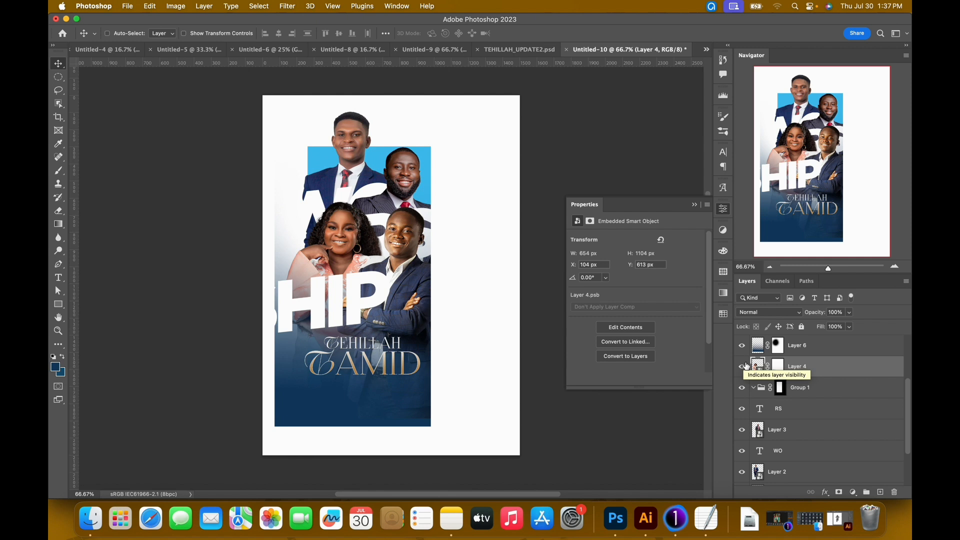
# Select everything outside the woman's silhouette and make the blue gradient layer's mask active for brushing.
pyautogui.click(757, 366)
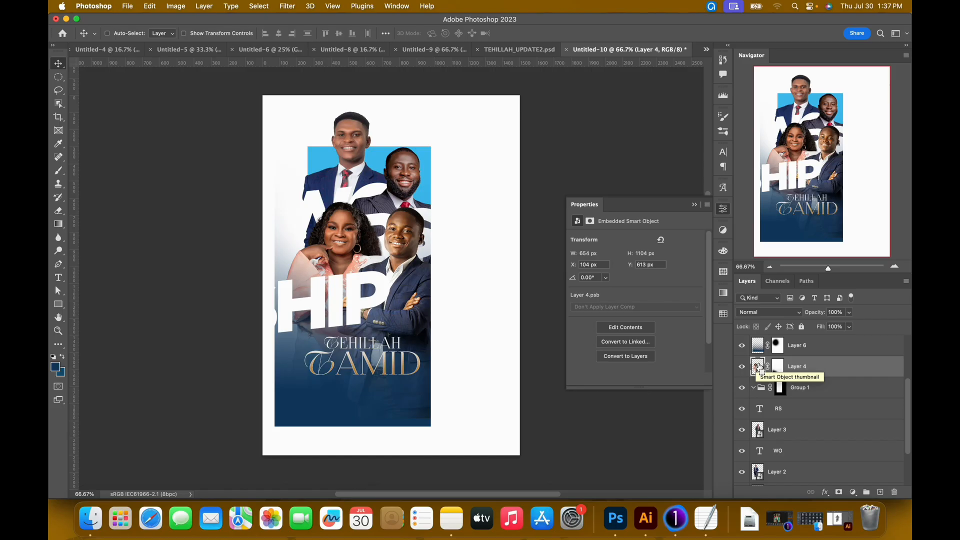
pyautogui.keyDown('super'); pyautogui.click(758, 368); pyautogui.keyUp('super')
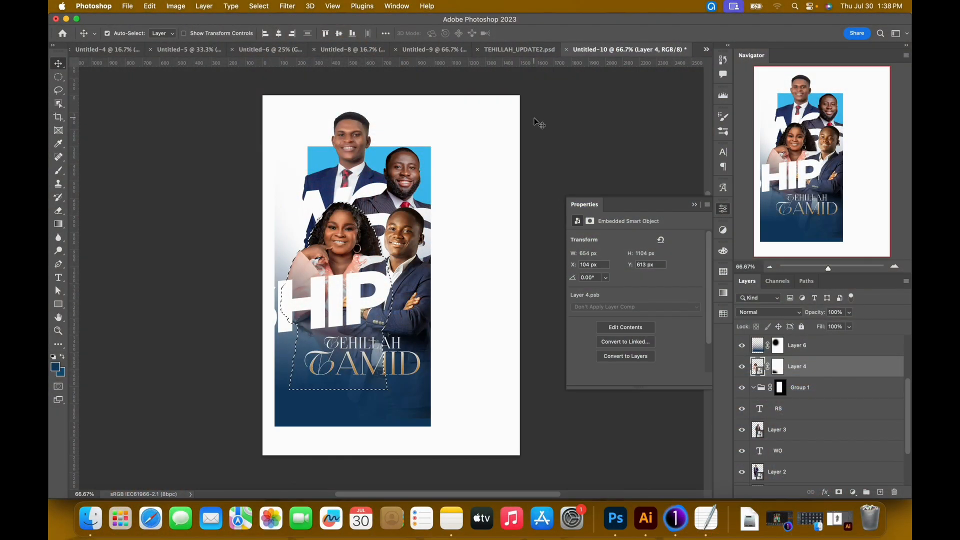
pyautogui.press('shift+super+i')
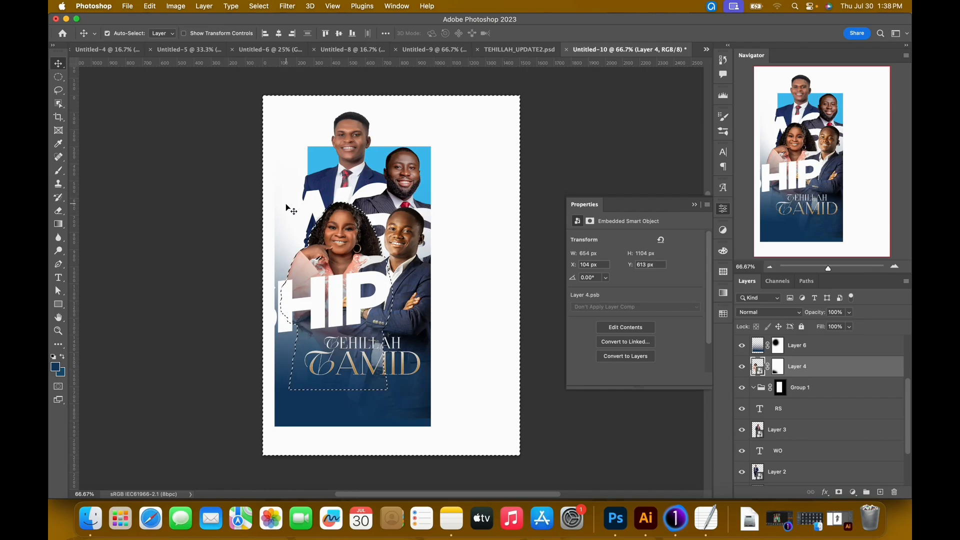
pyautogui.click(779, 369)
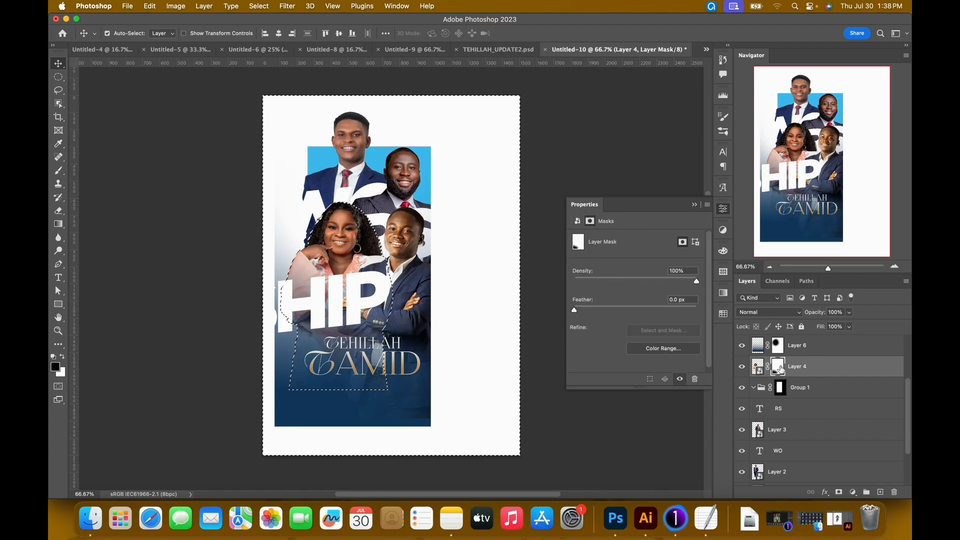
pyautogui.press('b')
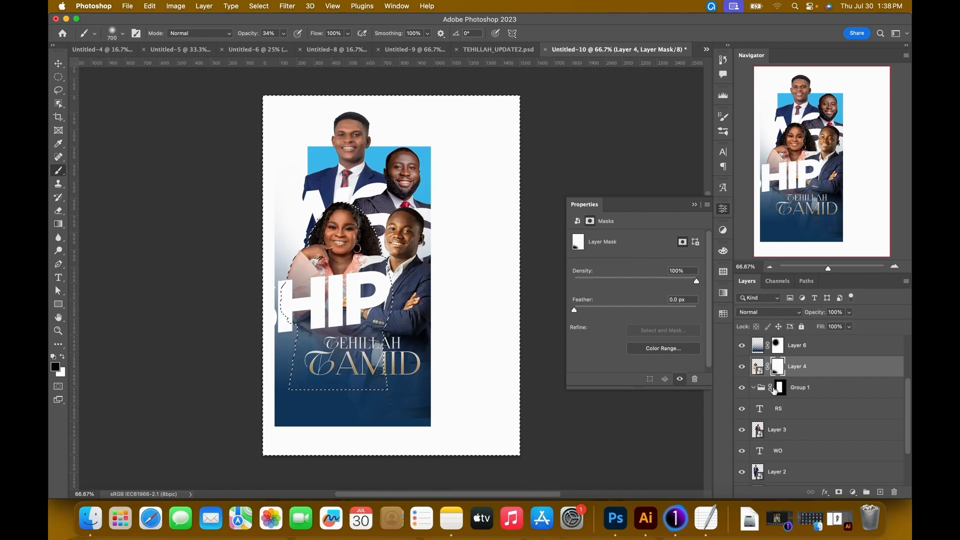
pyautogui.scroll(1, 819, 348)
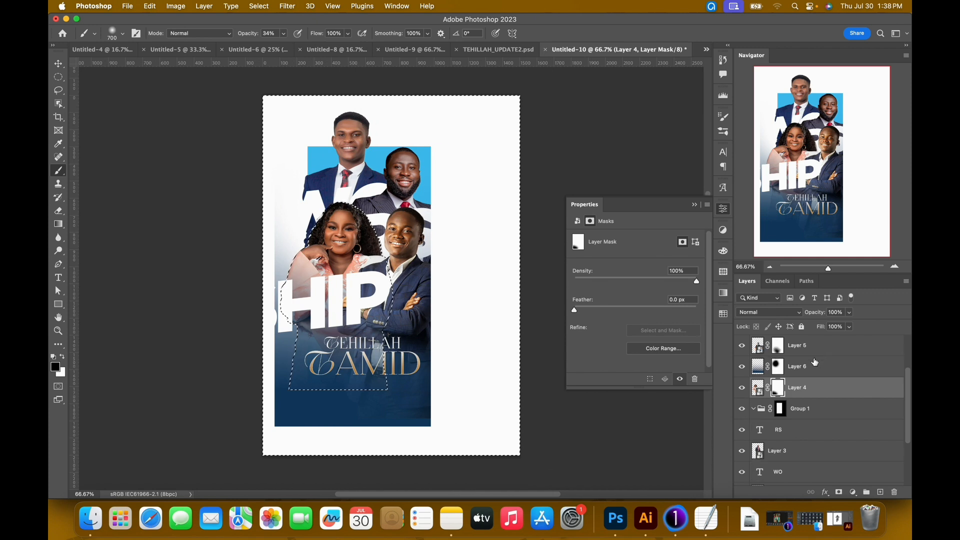
pyautogui.click(779, 369)
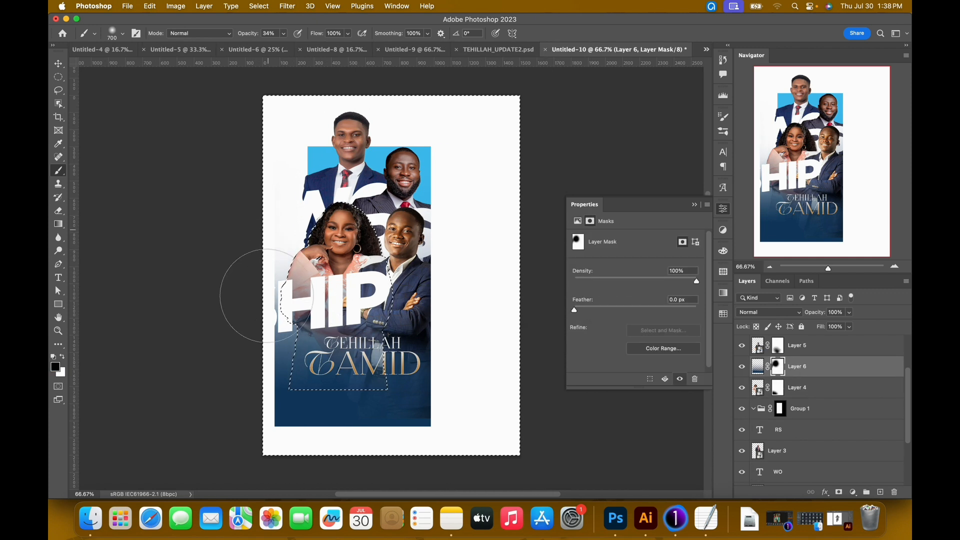
# Mask out the gradient beside the woman's outer arm with a black 700 px brush at 88% opacity.
pyautogui.click(284, 33)
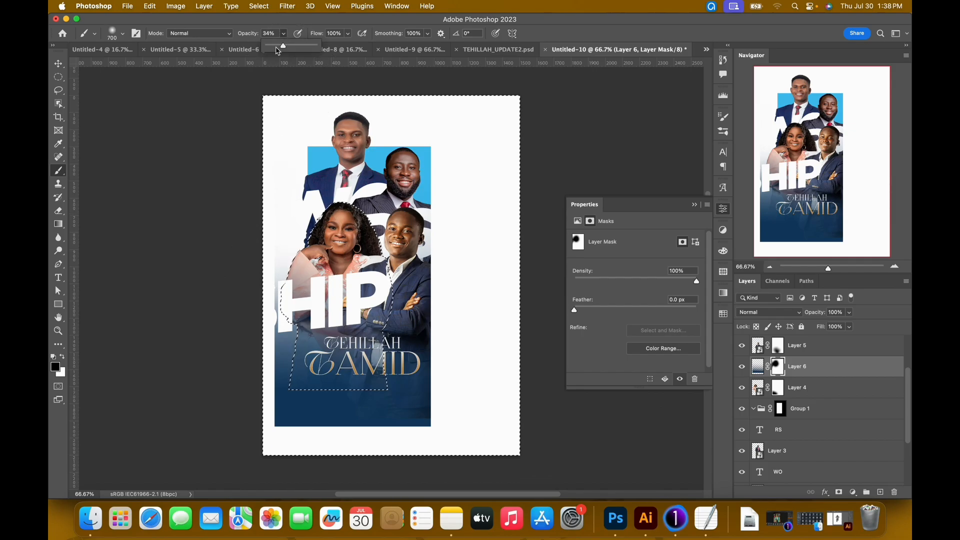
pyautogui.moveTo(293, 283)
pyautogui.mouseDown()
pyautogui.moveTo(271, 331)
pyautogui.moveTo(265, 278)
pyautogui.mouseUp()
pyautogui.moveTo(278, 320)
pyautogui.mouseDown()
pyautogui.moveTo(278, 355)
pyautogui.moveTo(285, 271)
pyautogui.moveTo(288, 303)
pyautogui.mouseUp()
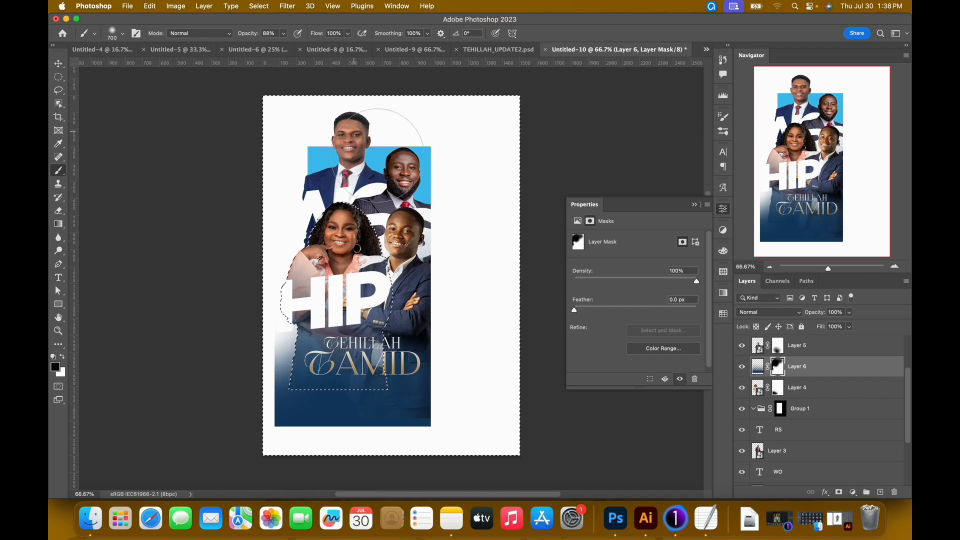
# Clear the selection and set up a 90 px Hard Round brush at 100% opacity.
pyautogui.press('[')
pyautogui.press('[')
pyautogui.press('[')
pyautogui.press('[')
pyautogui.press('[')
pyautogui.press('[')
pyautogui.press('[')
pyautogui.press('[')
pyautogui.press('[')
pyautogui.press('[')
pyautogui.press('[')
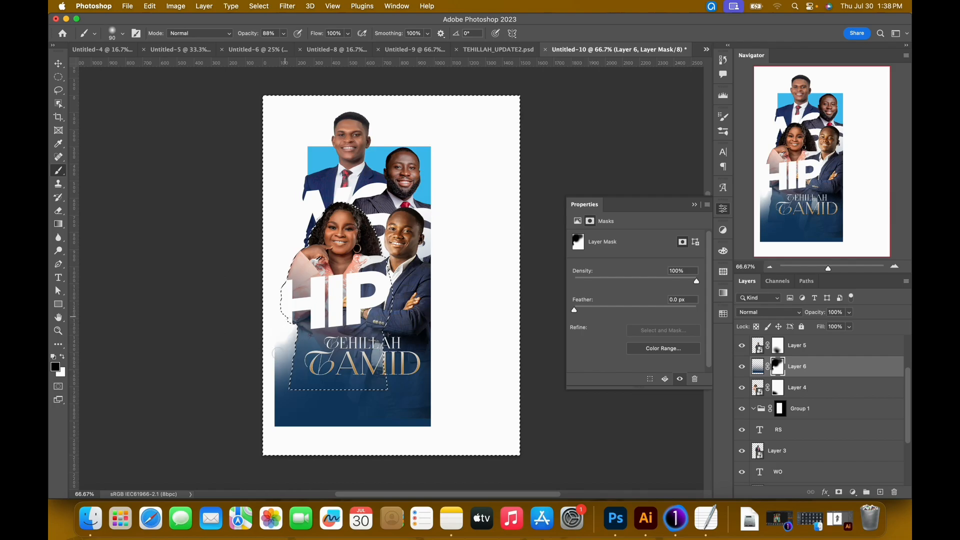
pyautogui.press('super+d')
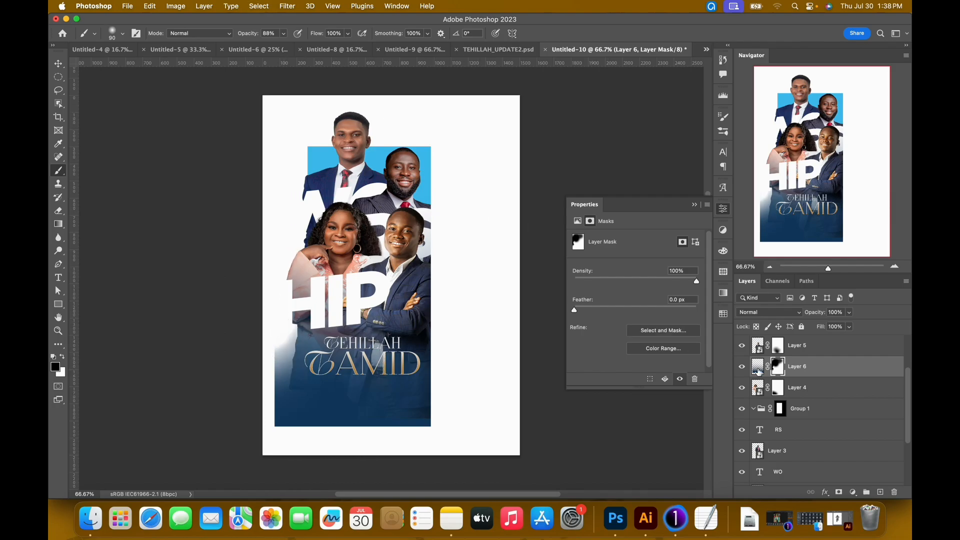
pyautogui.click(122, 35)
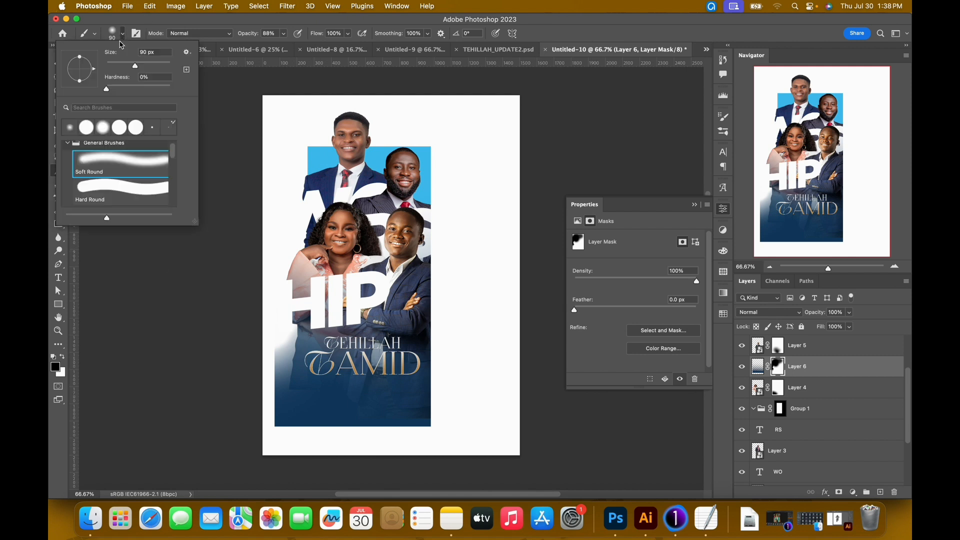
pyautogui.click(107, 187)
pyautogui.click(331, 26)
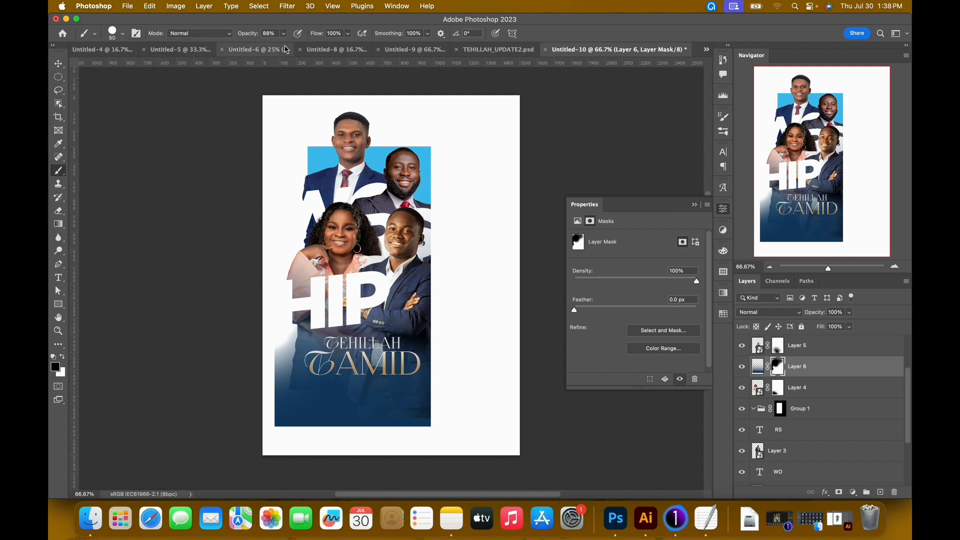
pyautogui.click(284, 35)
pyautogui.moveTo(284, 48); pyautogui.dragTo(339, 29)
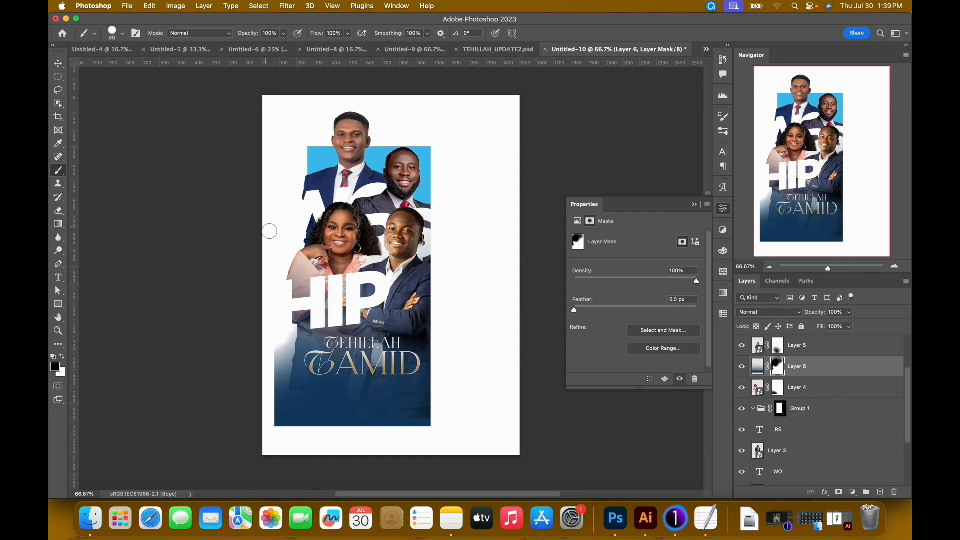
# Paint out the gradient below the woman's elbow on its mask with the black 90 px hard brush.
pyautogui.moveTo(289, 330); pyautogui.dragTo(284, 356)
pyautogui.press('super+equal')
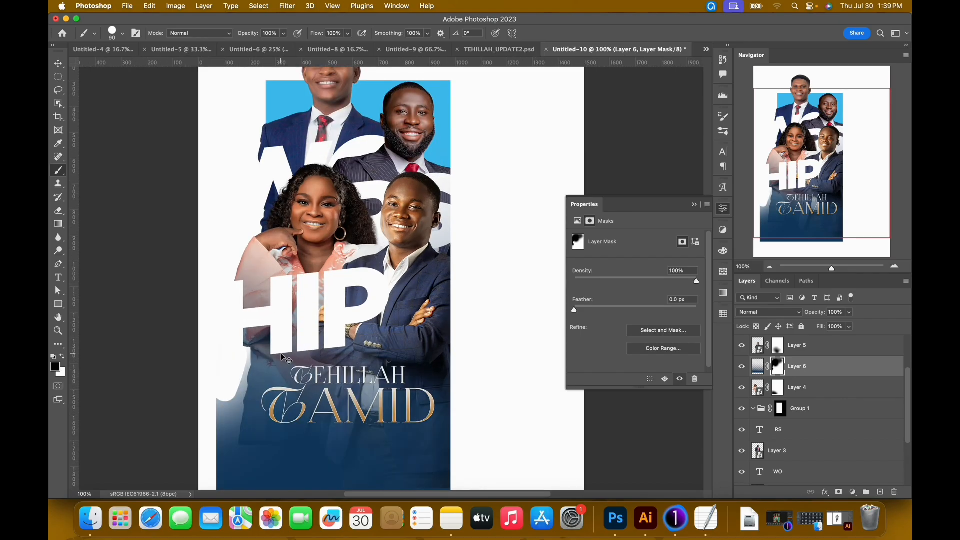
pyautogui.press('super+equal')
pyautogui.moveTo(247, 269); pyautogui.dragTo(425, 170)
pyautogui.moveTo(343, 285); pyautogui.dragTo(340, 232)
# With a 25 px hard brush, mask a curved edge from the woman's waist down to the blue block's lower-left corner.
pyautogui.press('[')
pyautogui.press('[')
pyautogui.press('[')
pyautogui.press('[')
pyautogui.press('[')
pyautogui.press('[')
pyautogui.press('[')
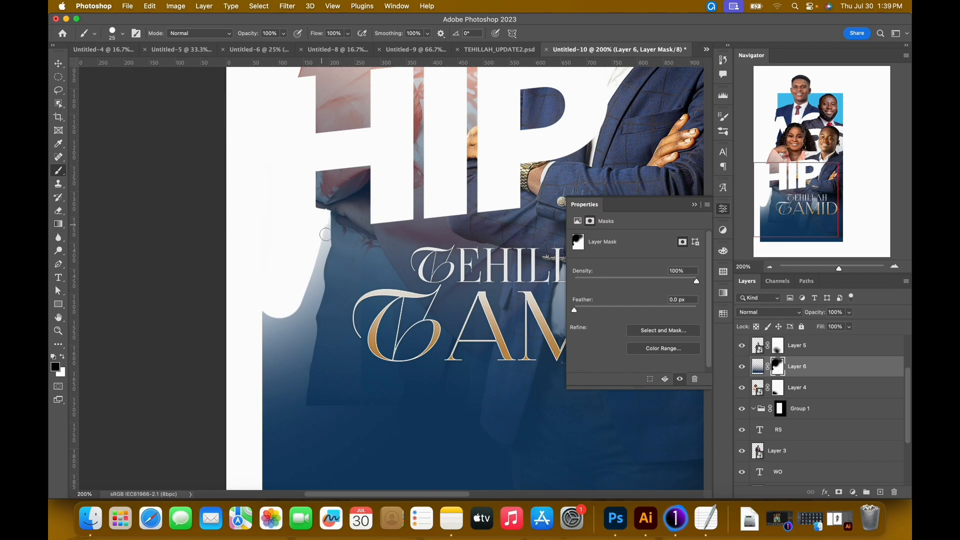
pyautogui.moveTo(321, 258); pyautogui.dragTo(318, 288)
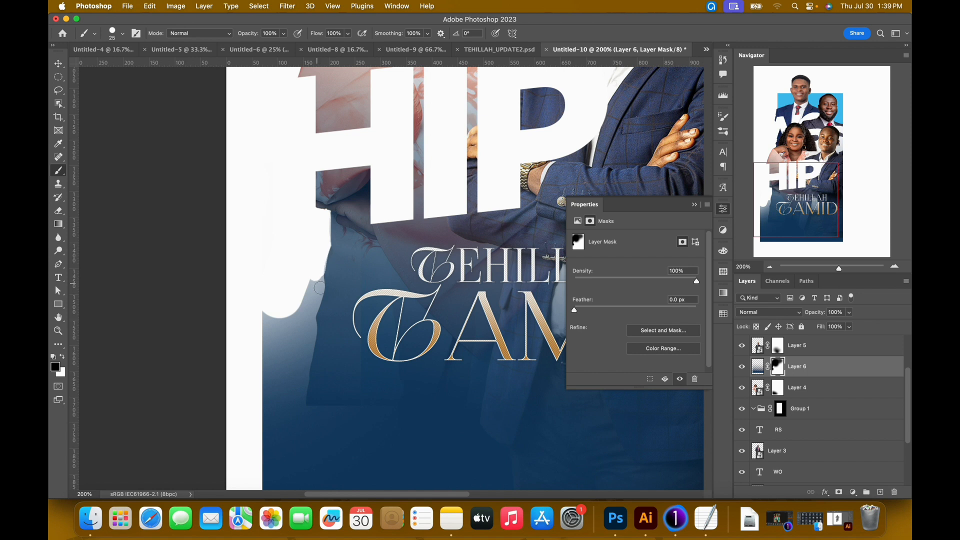
pyautogui.moveTo(319, 295)
pyautogui.mouseDown()
pyautogui.moveTo(310, 338)
pyautogui.moveTo(336, 300)
pyautogui.moveTo(333, 267)
pyautogui.mouseUp()
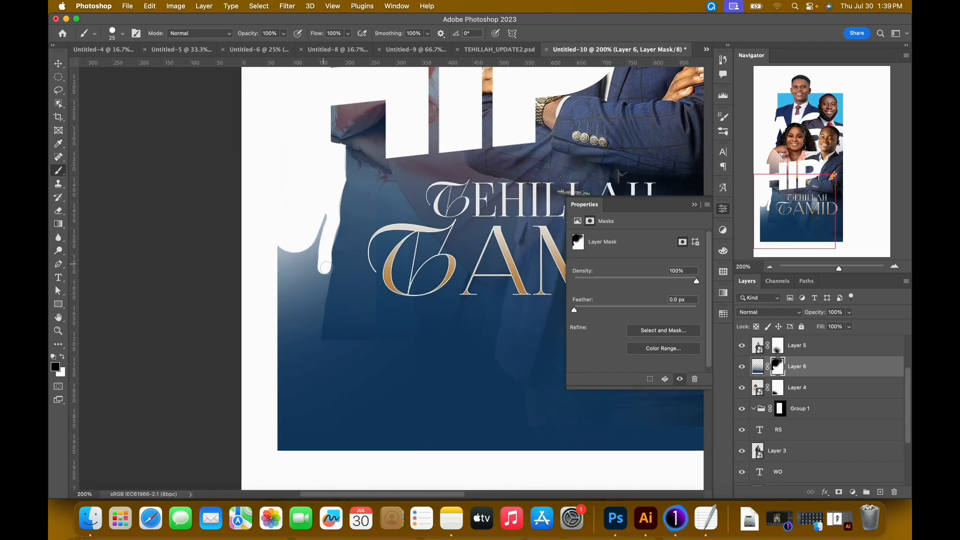
pyautogui.moveTo(322, 287)
pyautogui.mouseDown()
pyautogui.moveTo(283, 382)
pyautogui.moveTo(260, 465)
pyautogui.mouseUp()
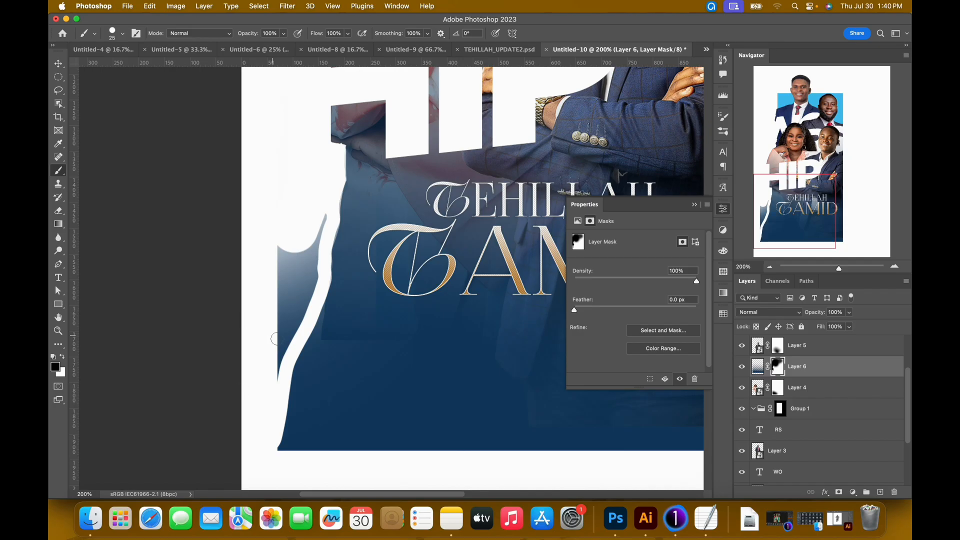
# Mask out more of the gradient strip outside the curved lower-left edge with the black 25 px hard brush.
pyautogui.press('super+minus')
pyautogui.press('super+minus')
pyautogui.press('super+minus')
pyautogui.press('super+minus')
pyautogui.press('super+minus')
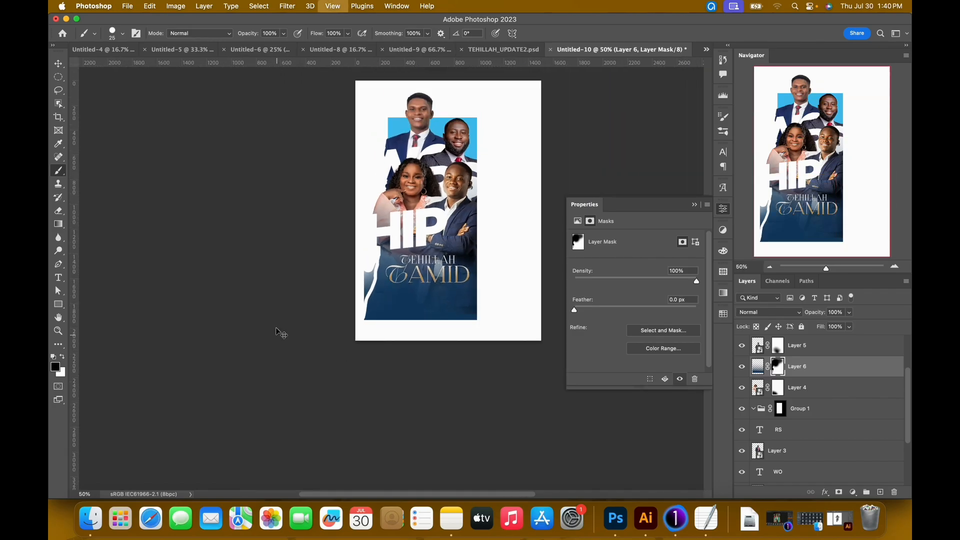
pyautogui.press('super+equal')
pyautogui.press('super+equal')
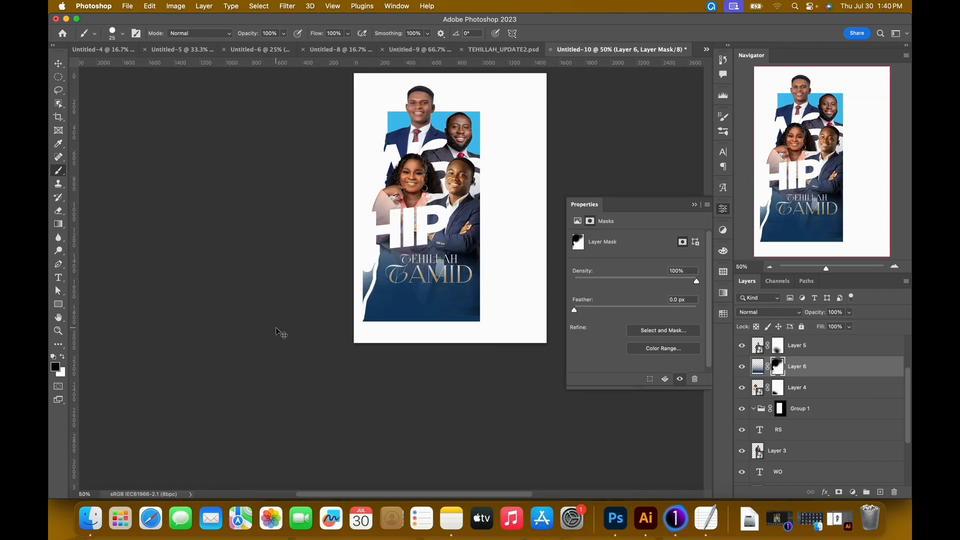
pyautogui.press('super+equal')
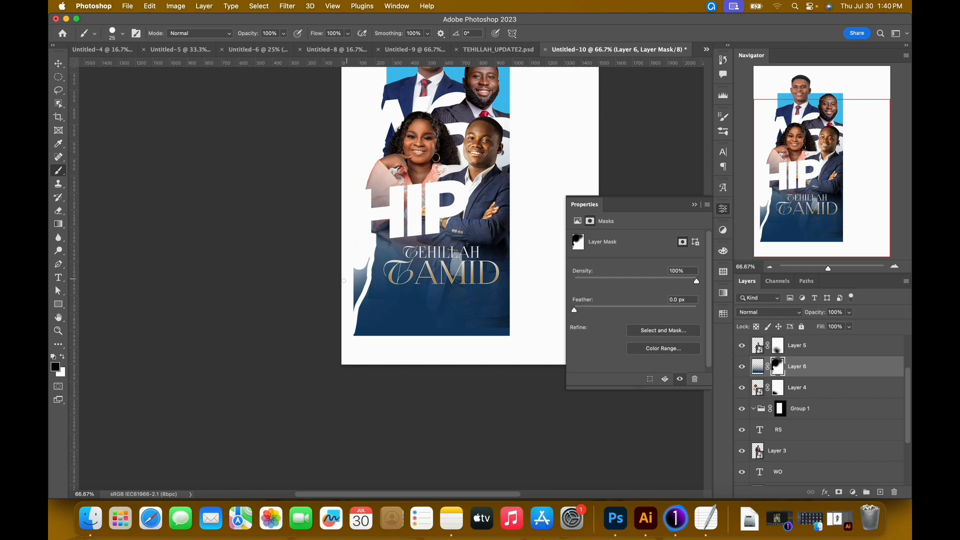
pyautogui.press('super+equal')
pyautogui.moveTo(360, 310); pyautogui.dragTo(390, 293)
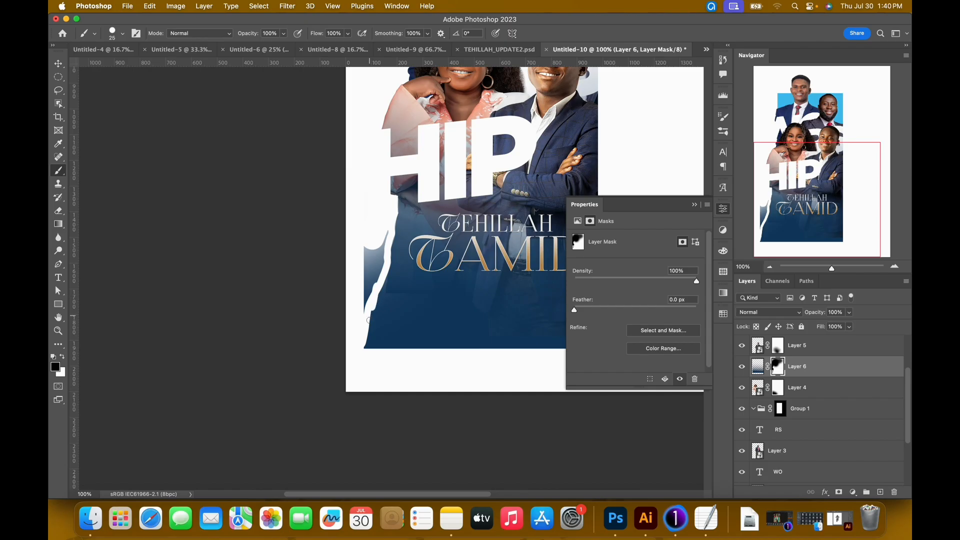
# Paint out the remaining gradient fragments outside the curved edge on Layer 6's mask with a hard brush of about 60 px.
pyautogui.scroll(2, 350, 325)
pyautogui.press(']')
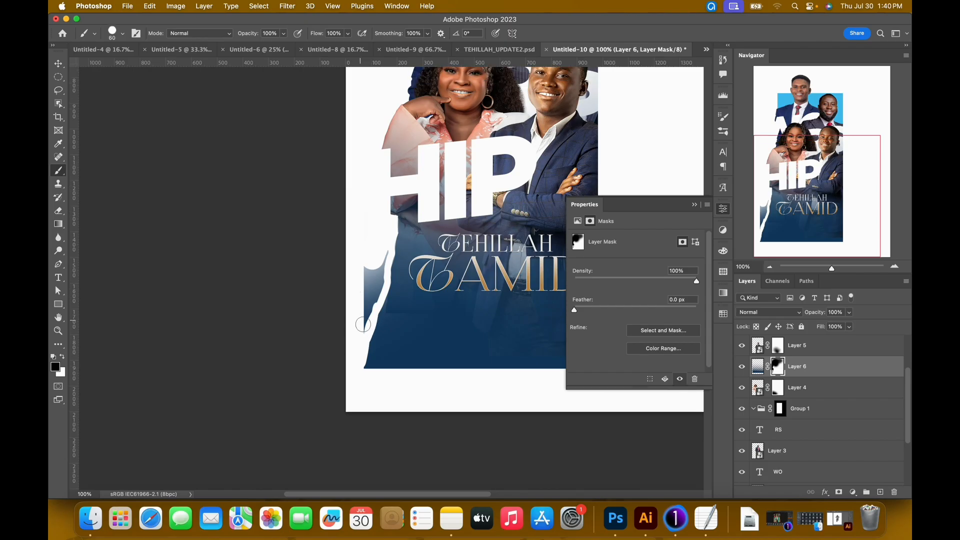
pyautogui.click(123, 34)
pyautogui.moveTo(363, 270)
pyautogui.mouseDown()
pyautogui.moveTo(374, 270)
pyautogui.moveTo(364, 307)
pyautogui.mouseUp()
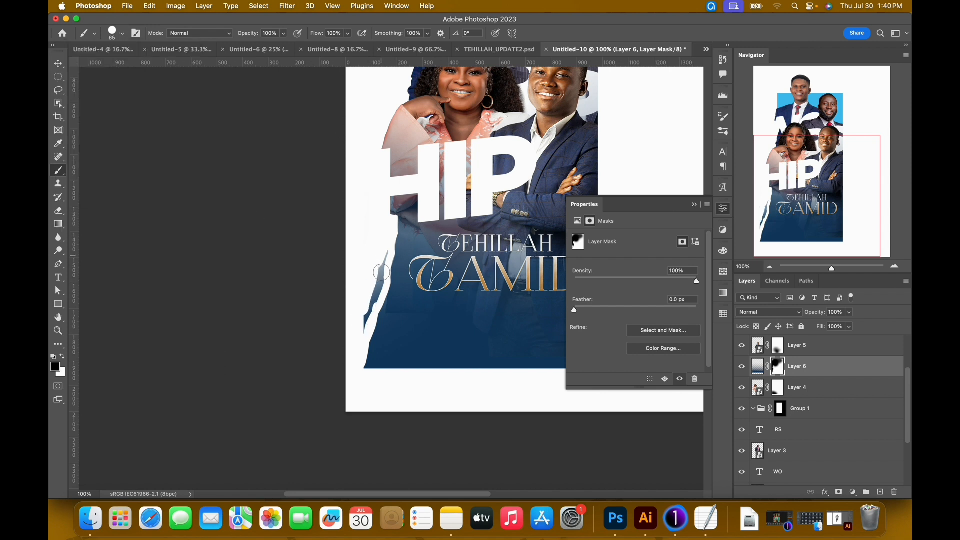
pyautogui.moveTo(387, 262); pyautogui.dragTo(365, 317)
pyautogui.moveTo(358, 339); pyautogui.dragTo(380, 278)
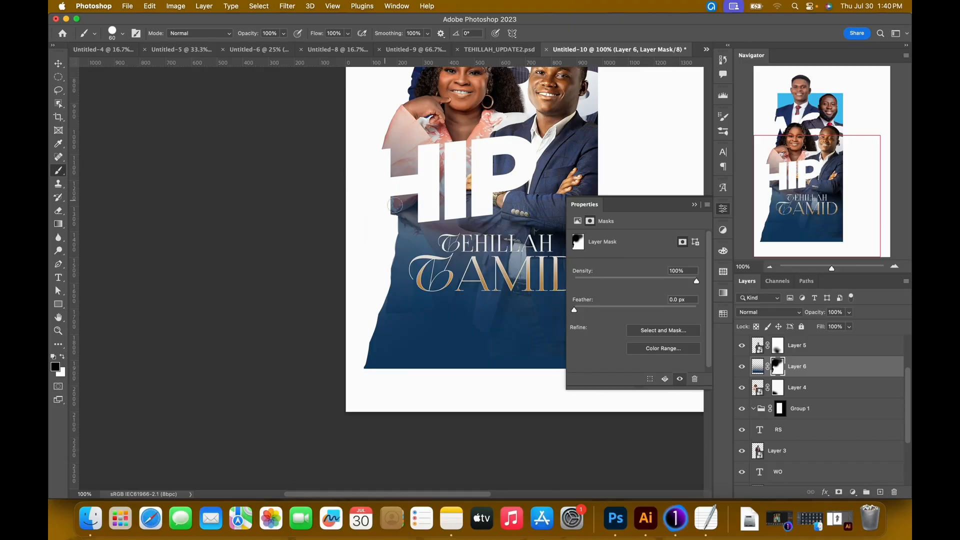
pyautogui.scroll(3, 394, 205)
pyautogui.hscroll(2, 395, 205)
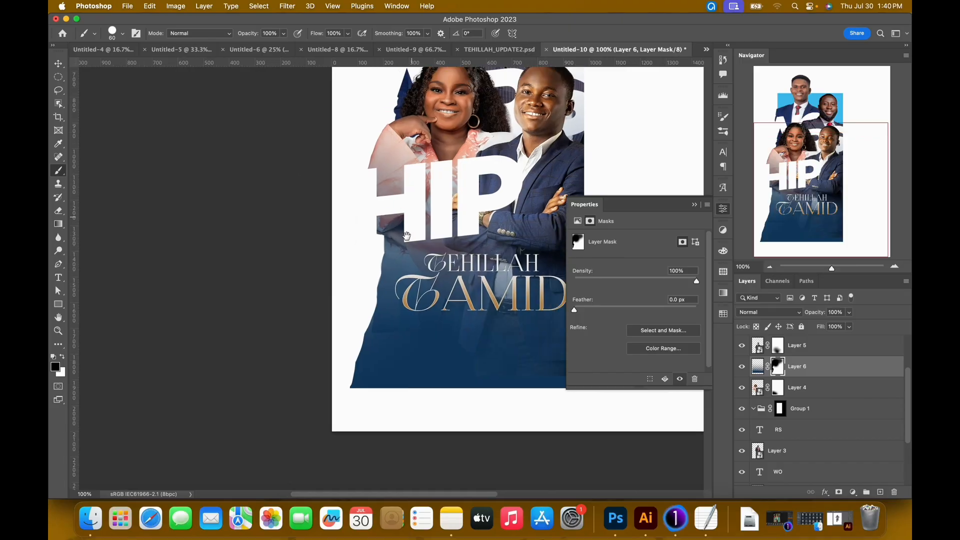
pyautogui.scroll(-1, 398, 242)
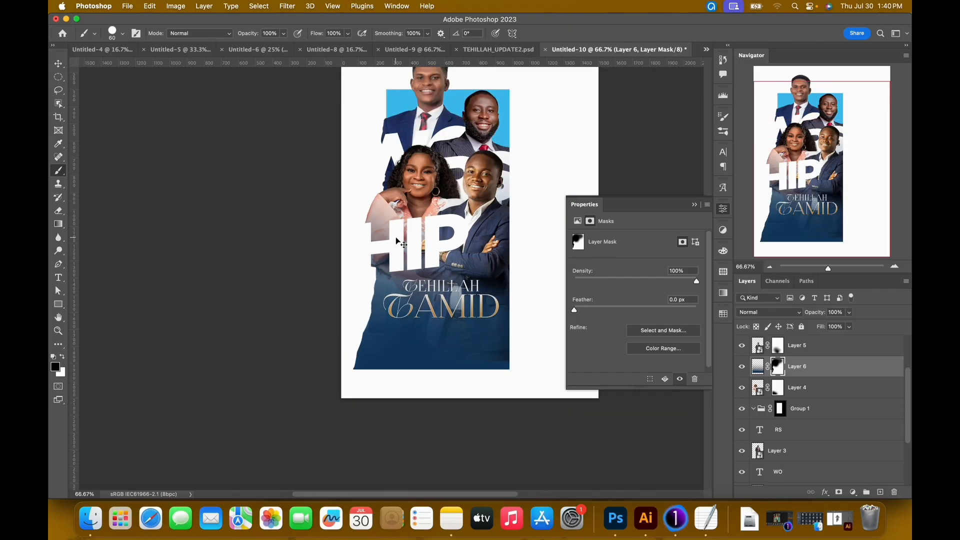
# Collapse the mask properties and nudge the TEHILLAH TAMID title down, slightly toward the curved edge of the blue block.
pyautogui.press('v')
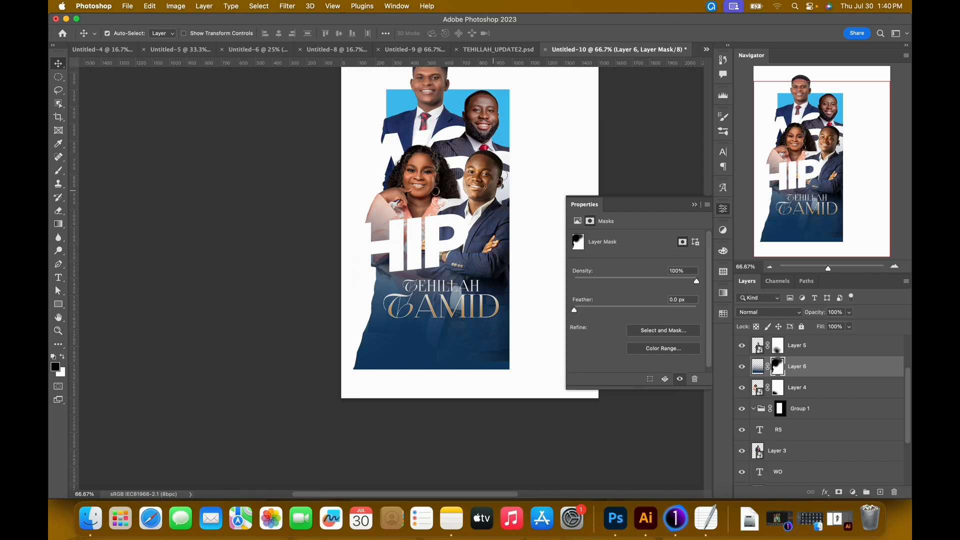
pyautogui.click(694, 204)
pyautogui.scroll(3, 497, 230)
pyautogui.hscroll(1, 497, 230)
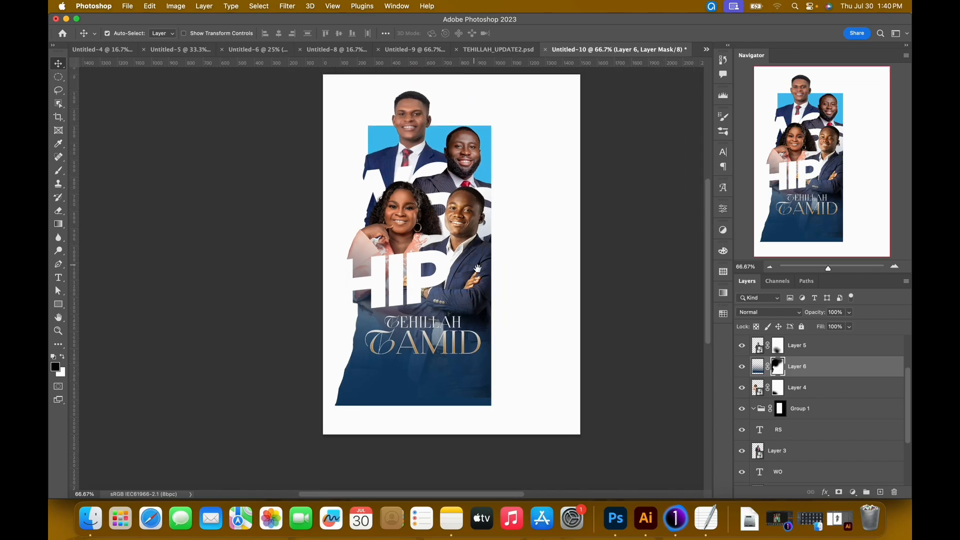
pyautogui.click(476, 354)
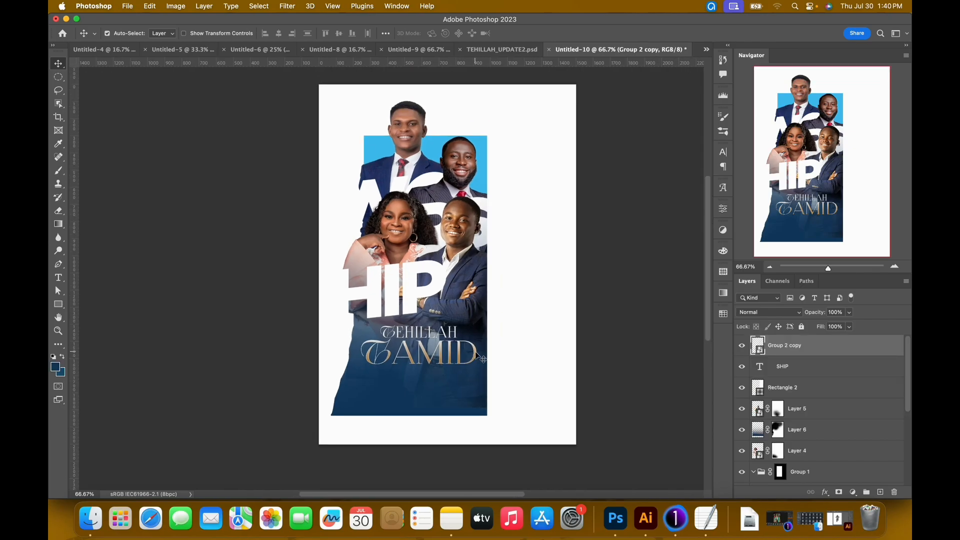
pyautogui.hotkey('shift', 'Down')
pyautogui.hotkey('shift', 'Down')
pyautogui.hotkey('shift', 'Down')
pyautogui.hotkey('shift', 'Down')
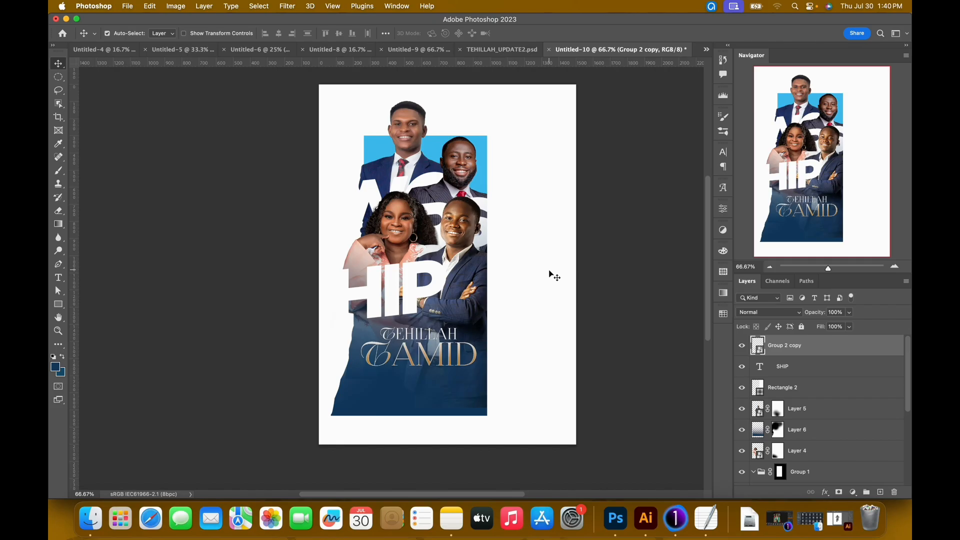
pyautogui.hotkey('shift', 'Down')
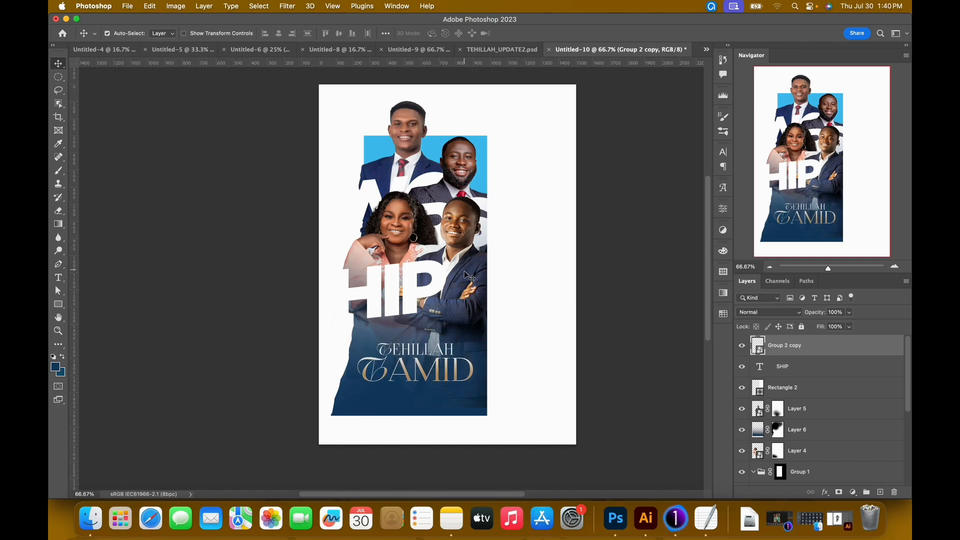
# On Layer 5's mask, paint near the blue block's lower-right corner with a black 166 px Soft Round brush at 78% opacity.
pyautogui.click(475, 255)
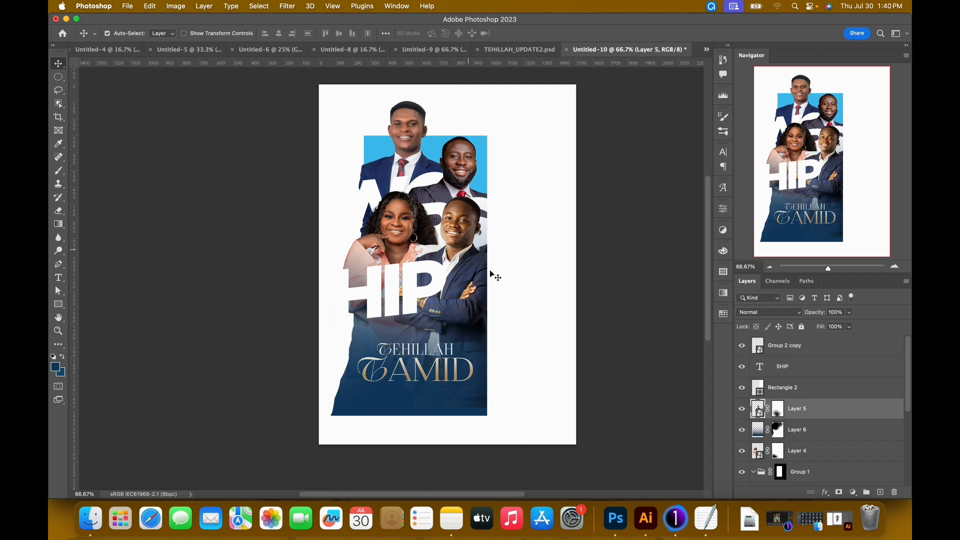
pyautogui.click(780, 408)
pyautogui.press('b')
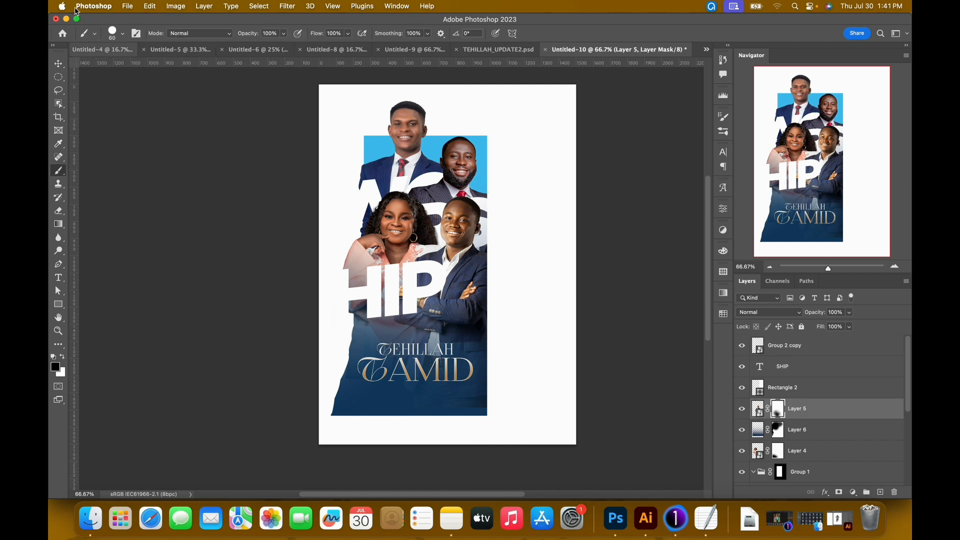
pyautogui.click(124, 34)
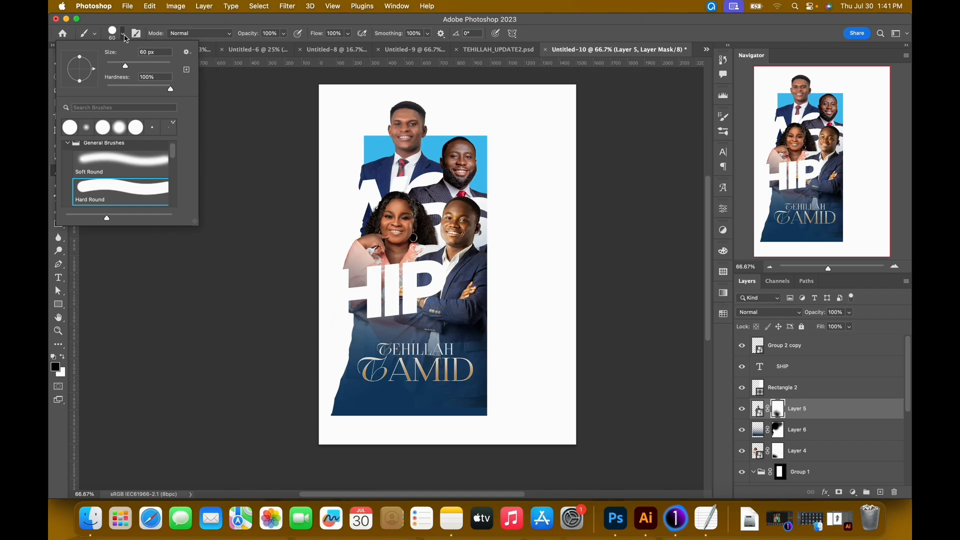
pyautogui.click(107, 162)
pyautogui.click(557, 53)
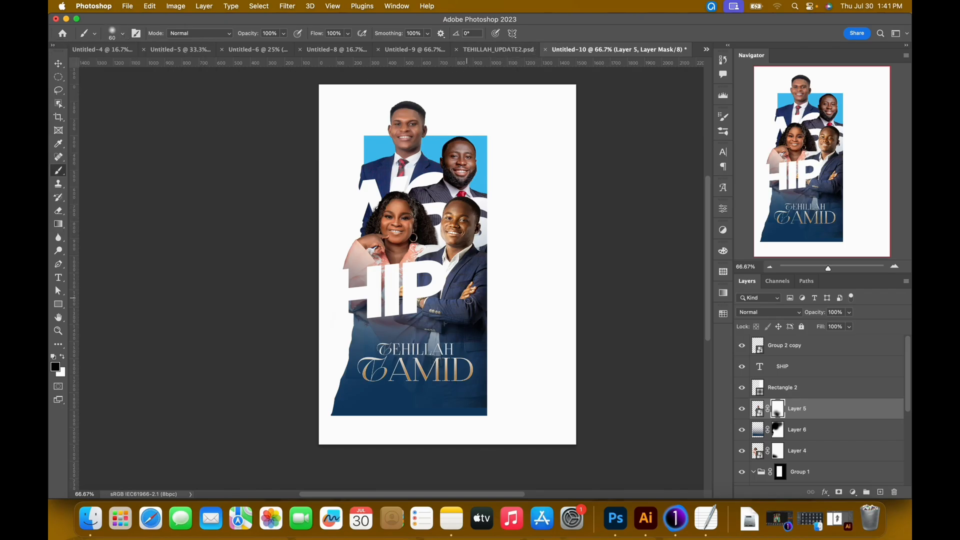
pyautogui.press(']')
pyautogui.press(']')
pyautogui.press(']')
pyautogui.press(']')
pyautogui.press(']')
pyautogui.press(']')
pyautogui.press(']')
pyautogui.press(']')
pyautogui.press(']')
pyautogui.press(']')
pyautogui.press(']')
pyautogui.click(123, 34)
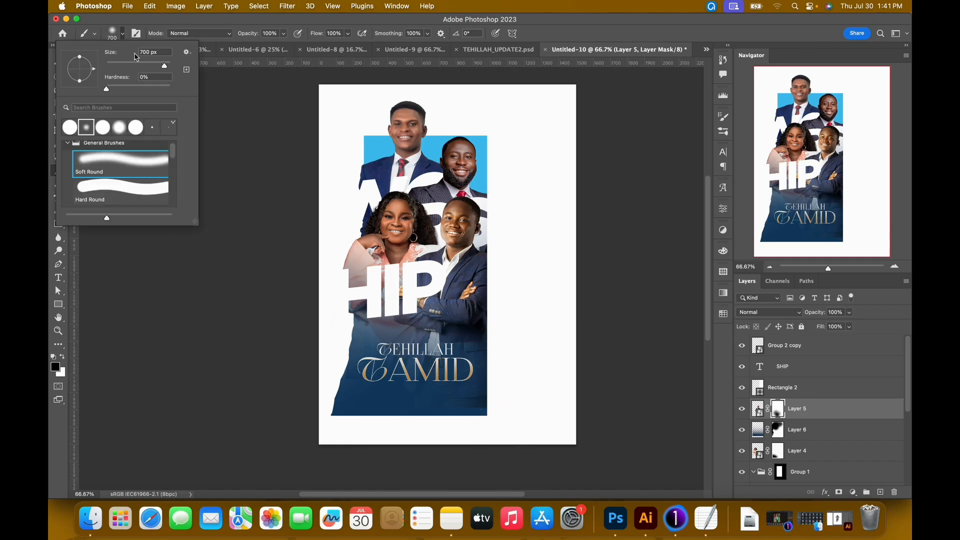
pyautogui.moveTo(159, 62); pyautogui.dragTo(149, 63)
pyautogui.click(283, 33)
pyautogui.moveTo(283, 45); pyautogui.dragTo(277, 46)
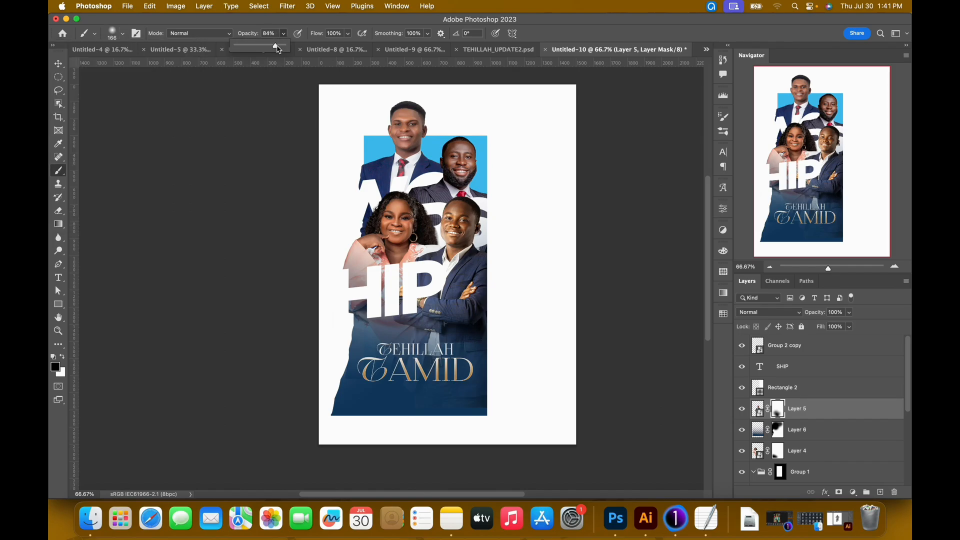
pyautogui.click(489, 409)
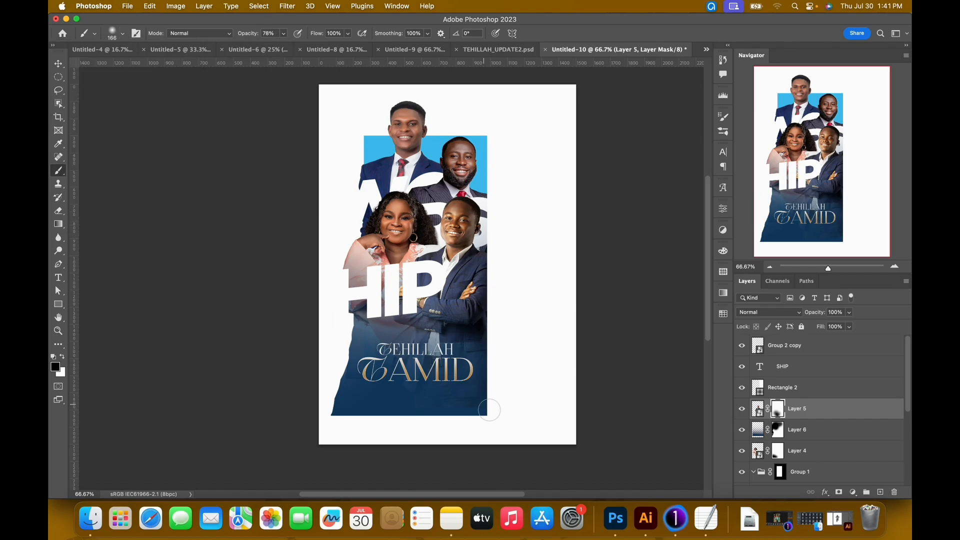
# Fade the front man's lower jacket on Layer 5's mask with the soft brush enlarged to 600 px at 41% opacity.
pyautogui.press(']')
pyautogui.press(']')
pyautogui.press(']')
pyautogui.press(']')
pyautogui.click(284, 33)
pyautogui.moveTo(274, 50); pyautogui.dragTo(269, 50)
pyautogui.click(434, 403)
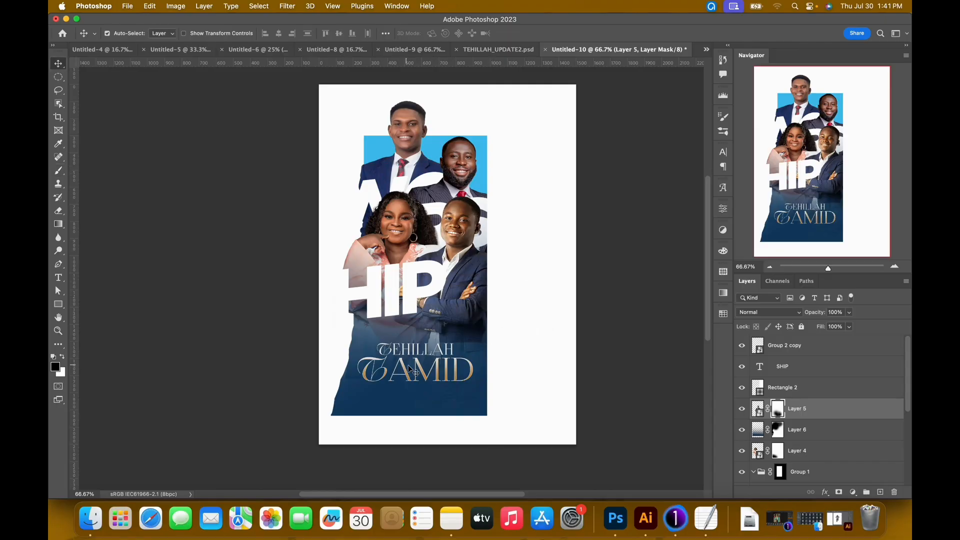
# Fade the woman's lower body behind the title on Layer 4's mask with the 600 px soft brush at 41% opacity.
pyautogui.click(397, 224)
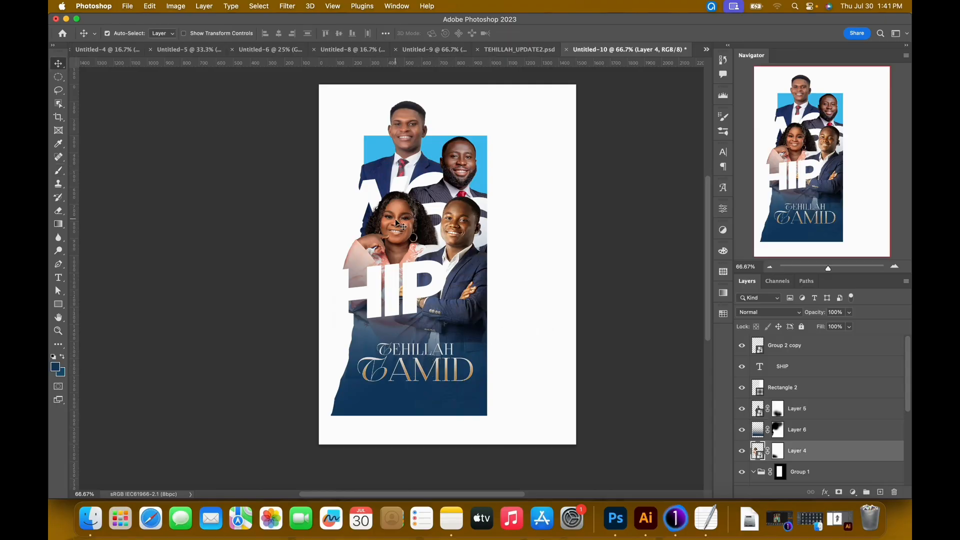
pyautogui.click(776, 452)
pyautogui.press('b')
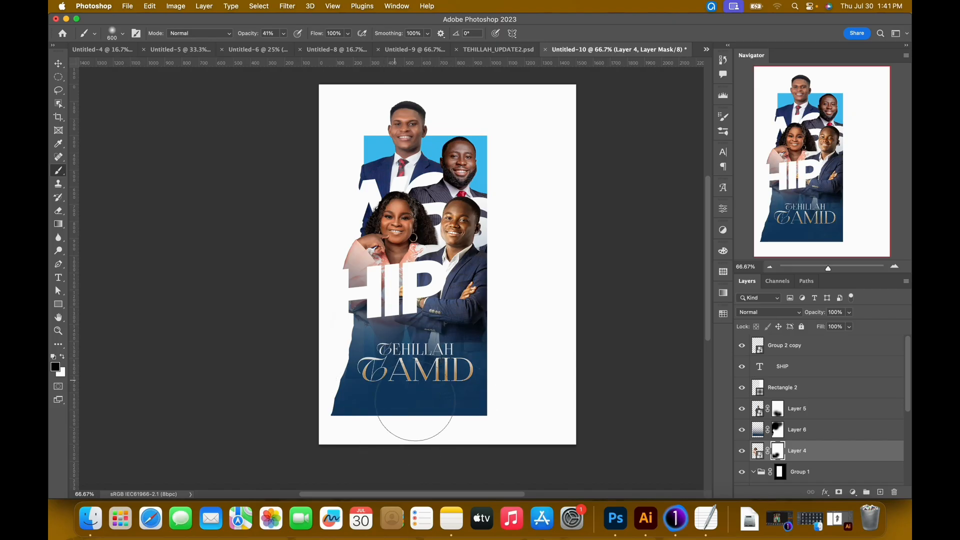
pyautogui.press('v')
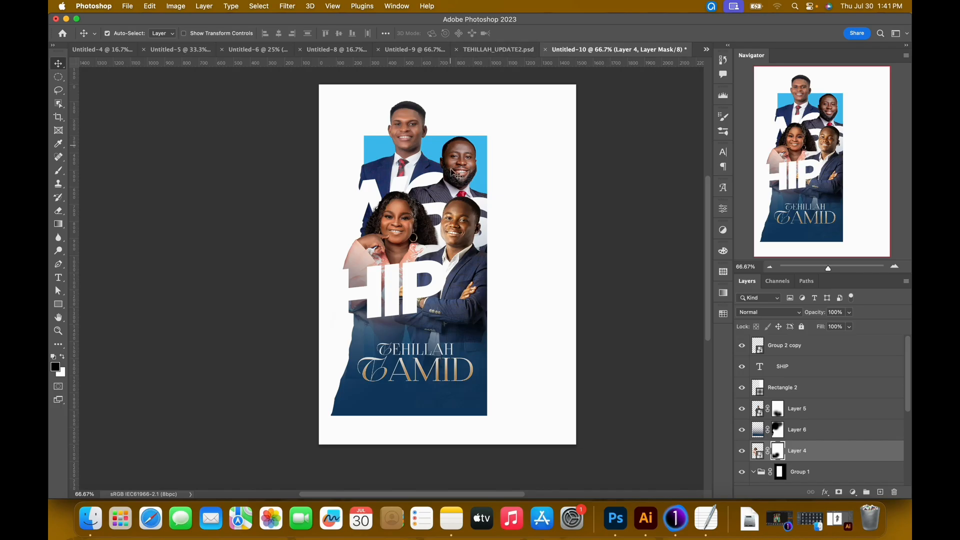
# Adjust the brush opacity and soften the blue gradient around the front man's lower jacket on Layer 6's mask.
pyautogui.click(485, 232)
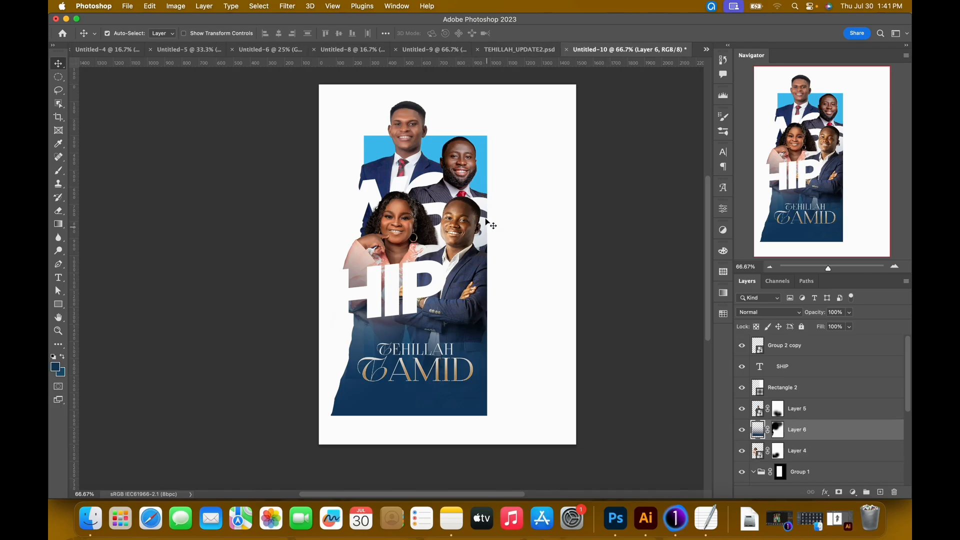
pyautogui.click(777, 432)
pyautogui.press('b')
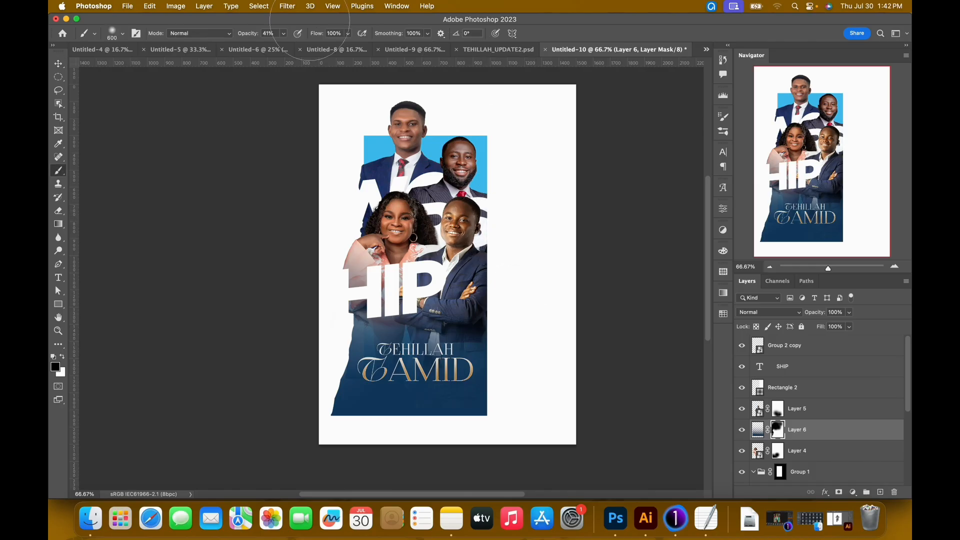
pyautogui.click(284, 34)
pyautogui.press('v')
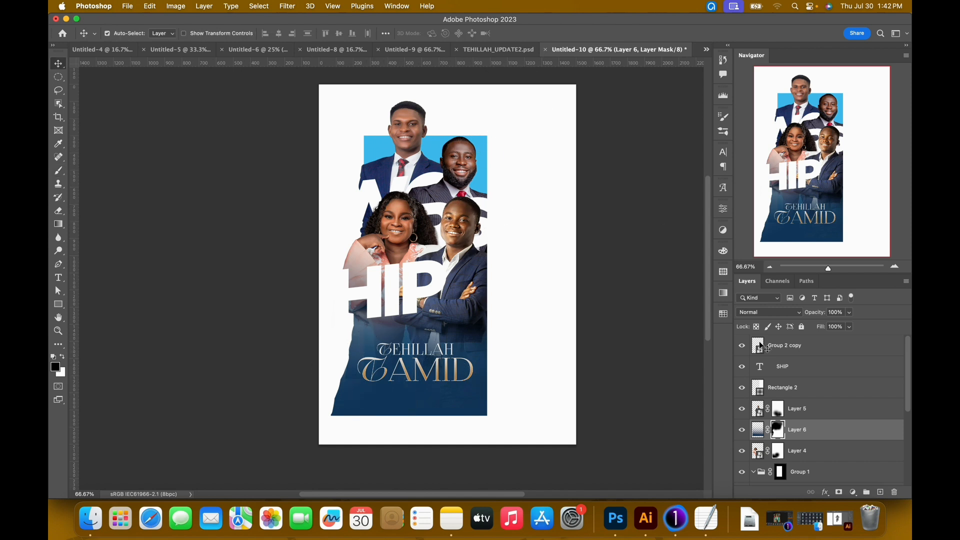
pyautogui.scroll(-2, 811, 368)
pyautogui.scroll(2, 810, 368)
pyautogui.click(824, 350)
pyautogui.moveTo(909, 384); pyautogui.dragTo(909, 470)
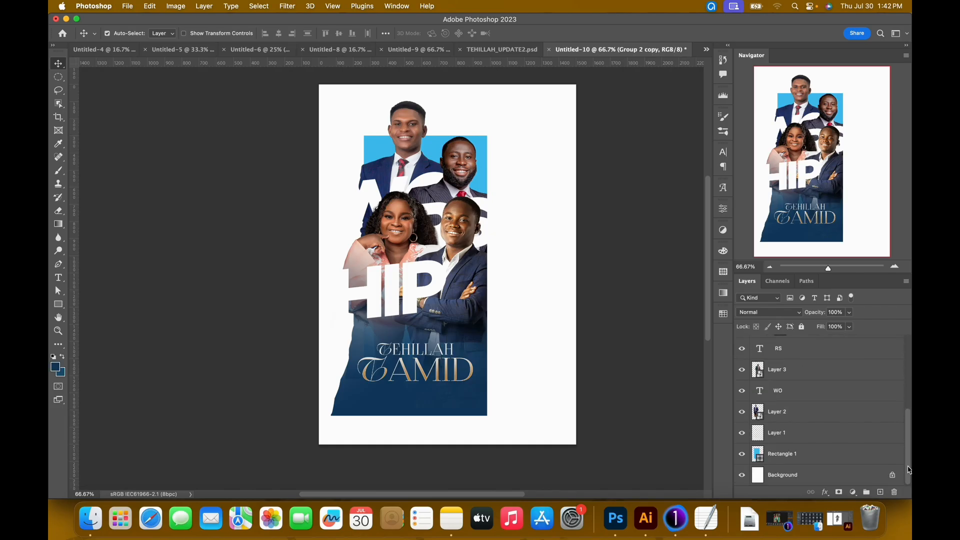
pyautogui.rightClick(830, 456)
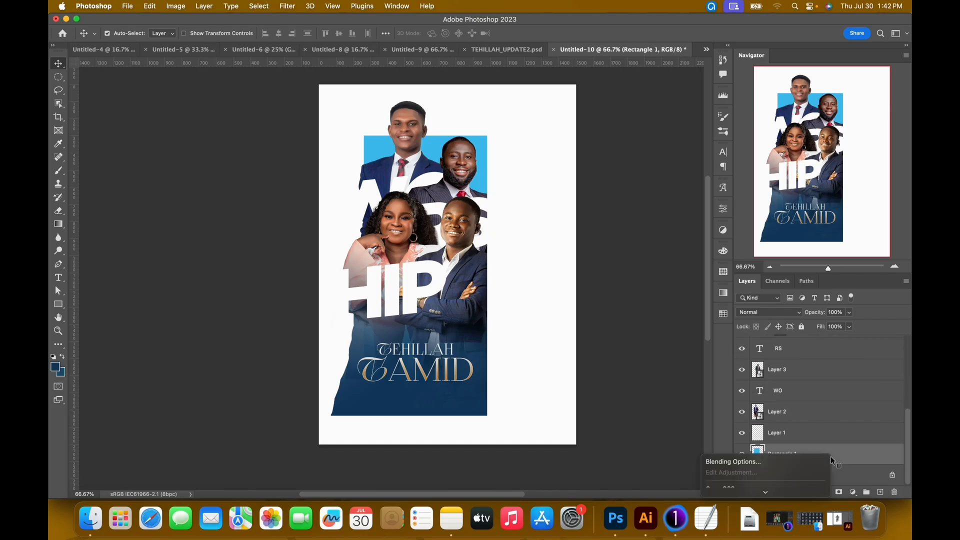
pyautogui.click(873, 451)
pyautogui.scroll(2, 875, 450)
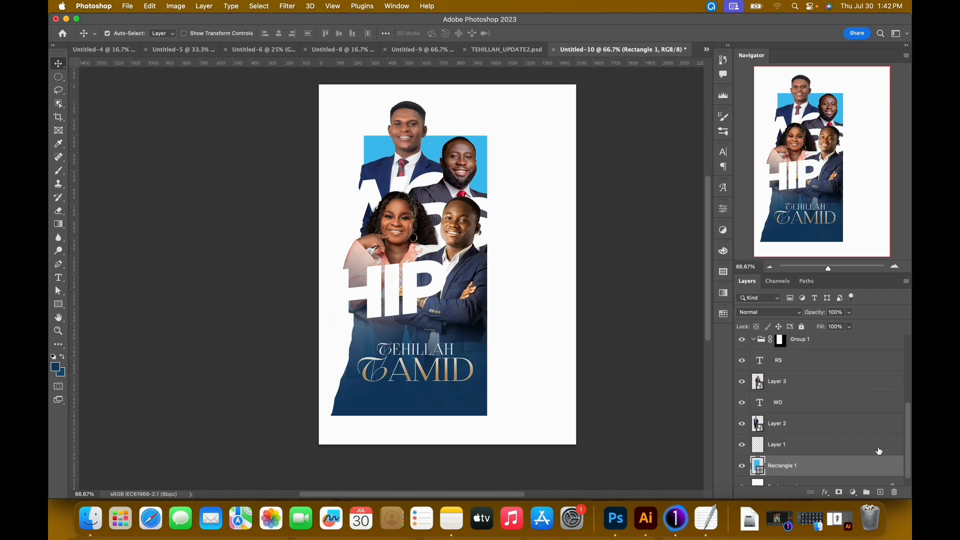
pyautogui.scroll(4, 879, 451)
# Select every layer from Group 2 copy down to Rectangle 1 and scale the whole composition to 92.91%.
pyautogui.click(827, 350)
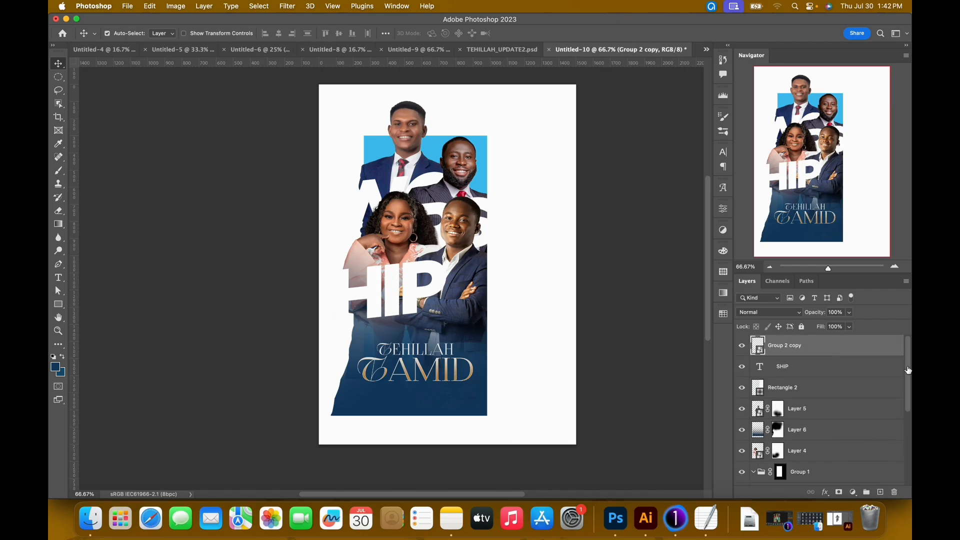
pyautogui.moveTo(909, 378); pyautogui.dragTo(909, 462)
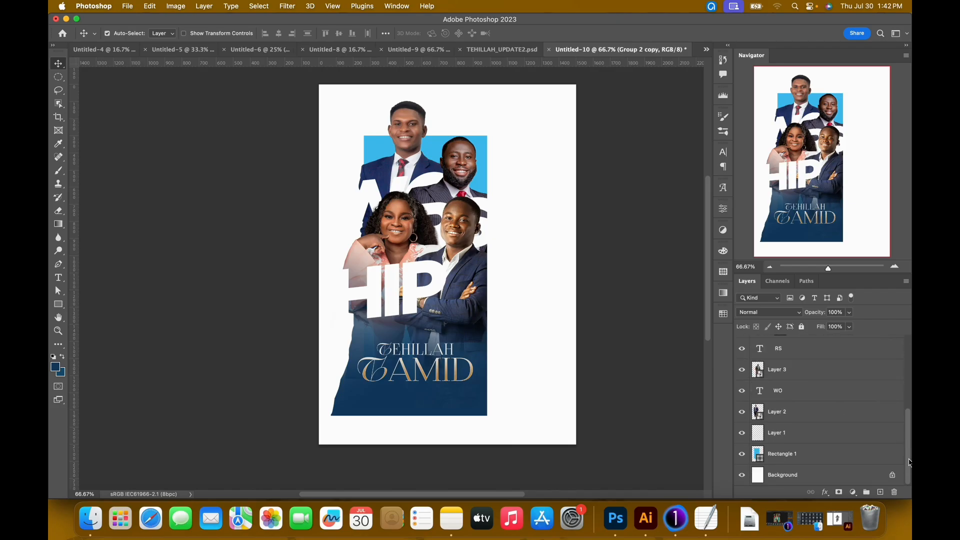
pyautogui.keyDown('shift'); pyautogui.click(838, 456); pyautogui.keyUp('shift')
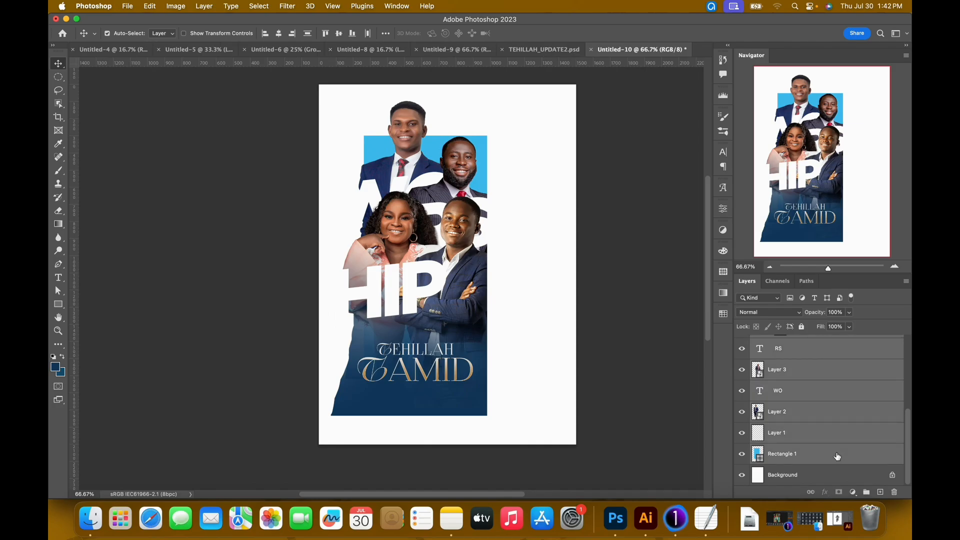
pyautogui.press('super+t')
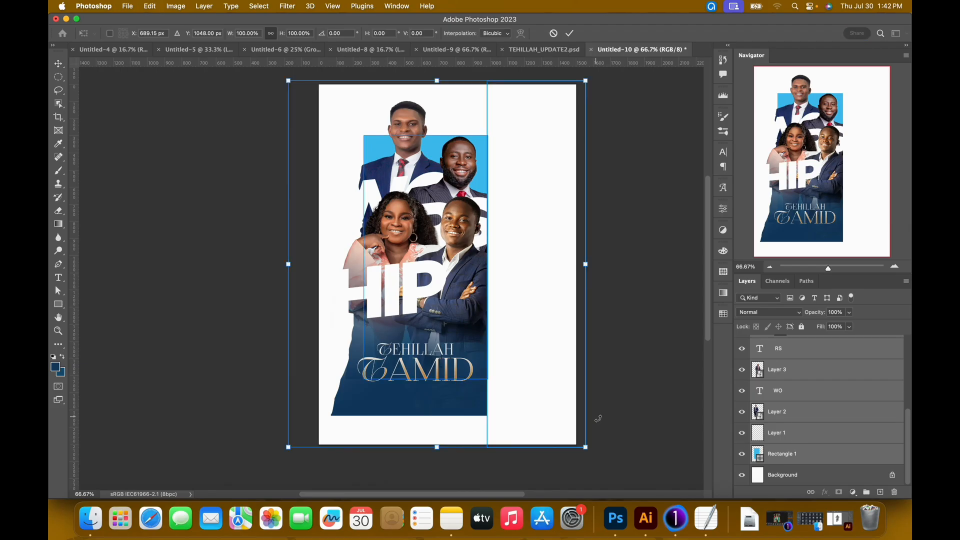
pyautogui.moveTo(586, 449); pyautogui.dragTo(566, 422)
pyautogui.press('super+minus')
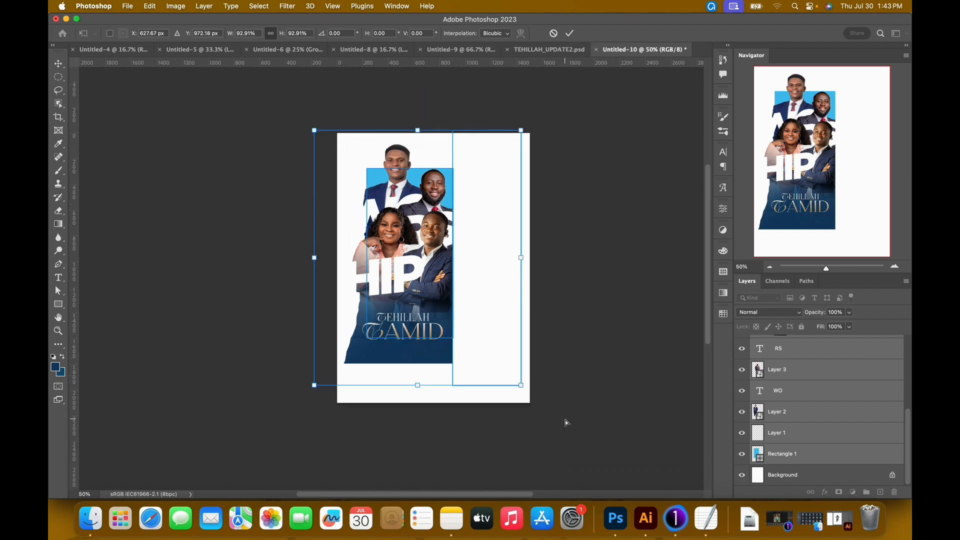
pyautogui.press('Return')
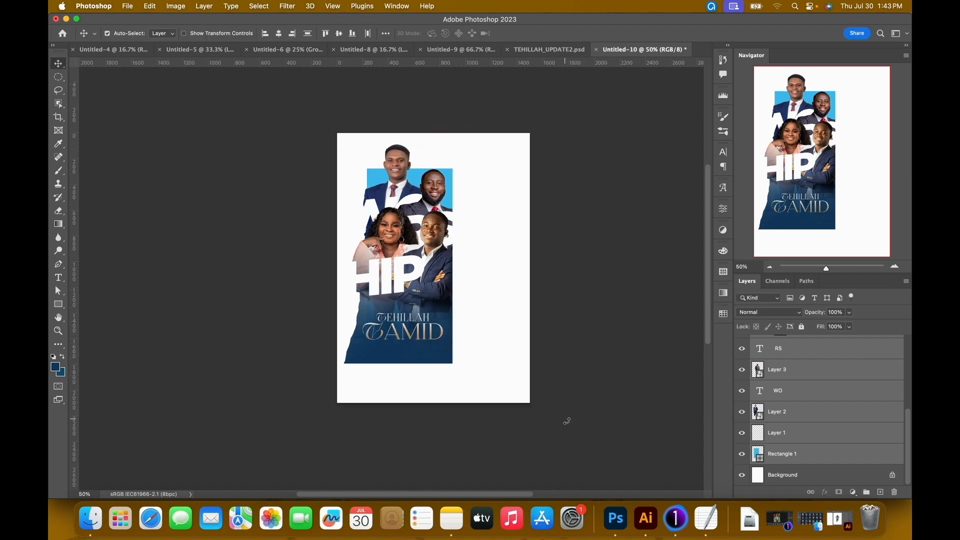
# Nudge the scaled composition slightly to the right on the white page and deselect its layers.
pyautogui.hotkey('shift', 'Right')
pyautogui.hotkey('shift', 'Right')
pyautogui.hotkey('shift', 'Right')
pyautogui.hotkey('shift', 'Right')
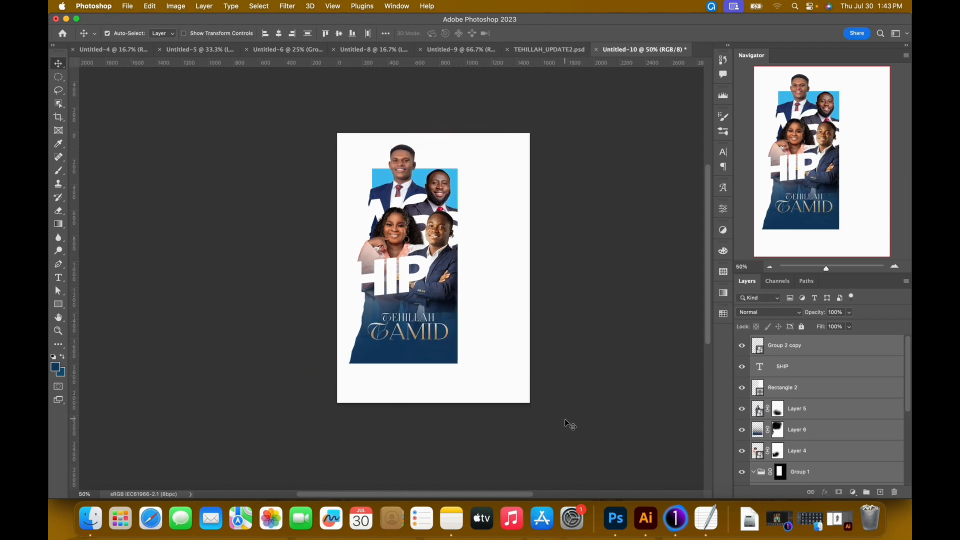
pyautogui.press('super+0')
pyautogui.press('super+minus')
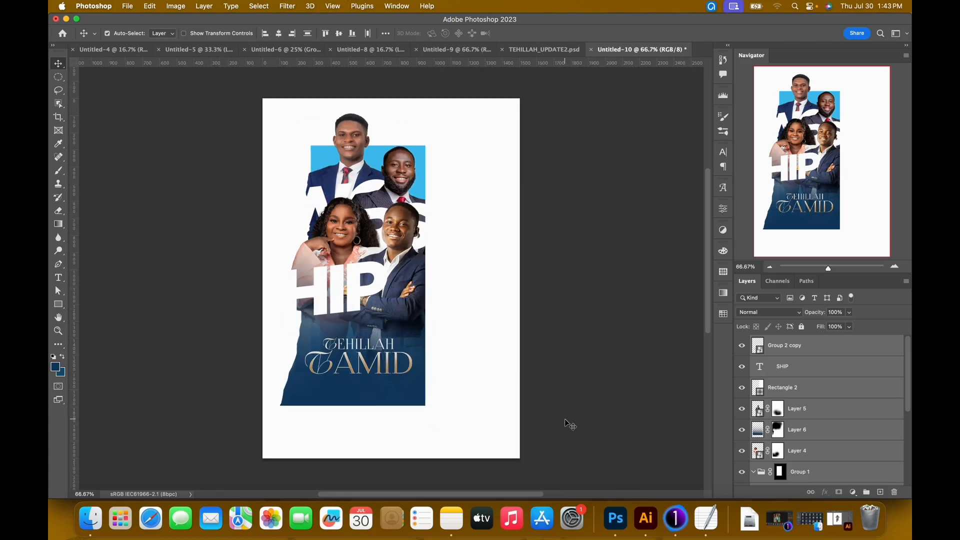
pyautogui.click(510, 364)
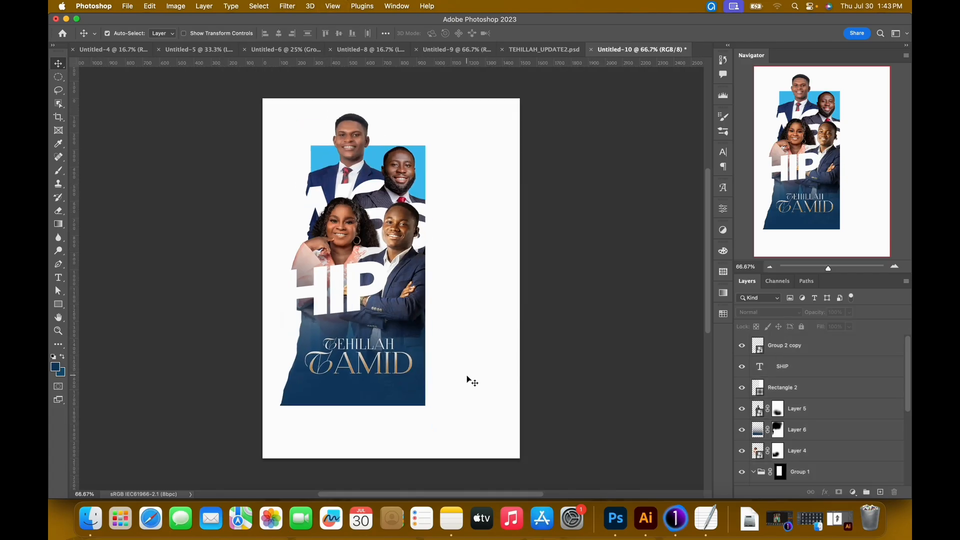
# Nudge the TEHILLAH TAMID title slightly down within the dark blue area.
pyautogui.click(395, 366)
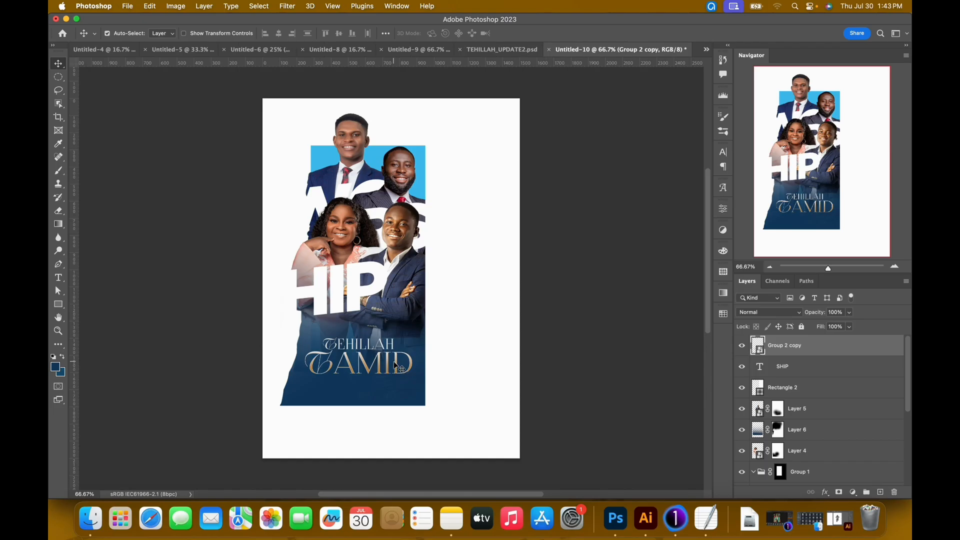
pyautogui.press('Down')
pyautogui.press('Down')
pyautogui.press('Down')
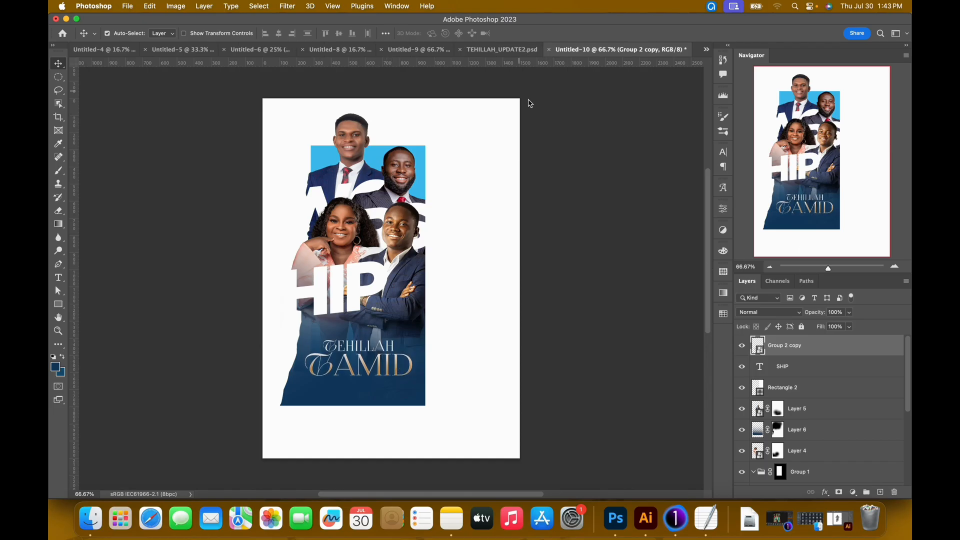
# Check the type settings of the UNENDING PRAISE tagline in TEHILLAH_UPDATE2.psd, then return to Untitled-10.
pyautogui.click(502, 49)
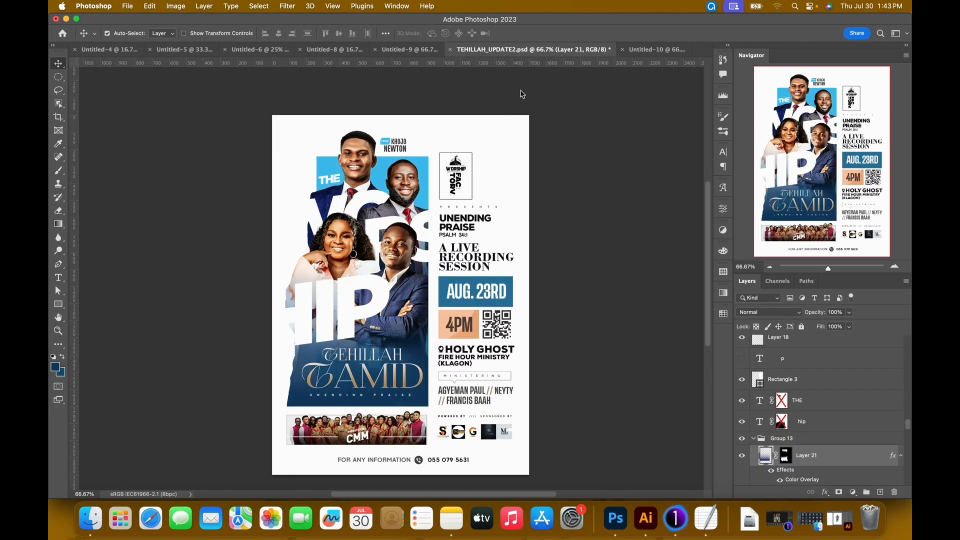
pyautogui.click(391, 403)
pyautogui.press('t')
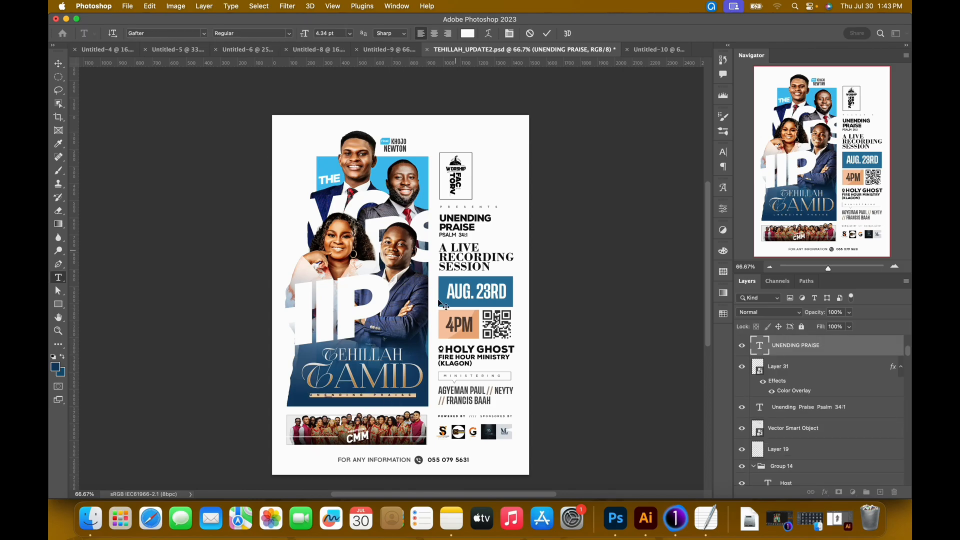
pyautogui.click(547, 34)
pyautogui.press('v')
pyautogui.click(655, 49)
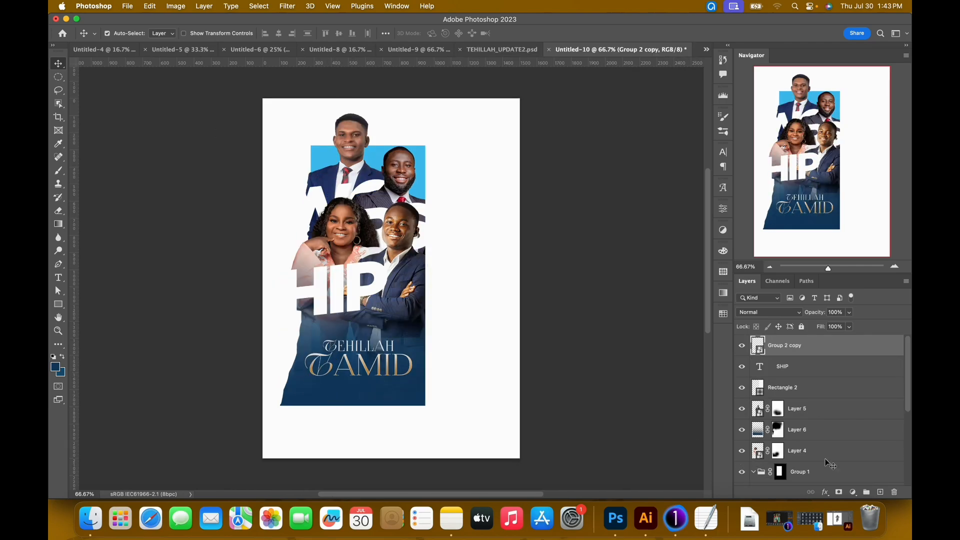
# Start a Gafter text line below the TAMID title, with size 9 pt and tracking 0.
pyautogui.click(881, 493)
pyautogui.press('t')
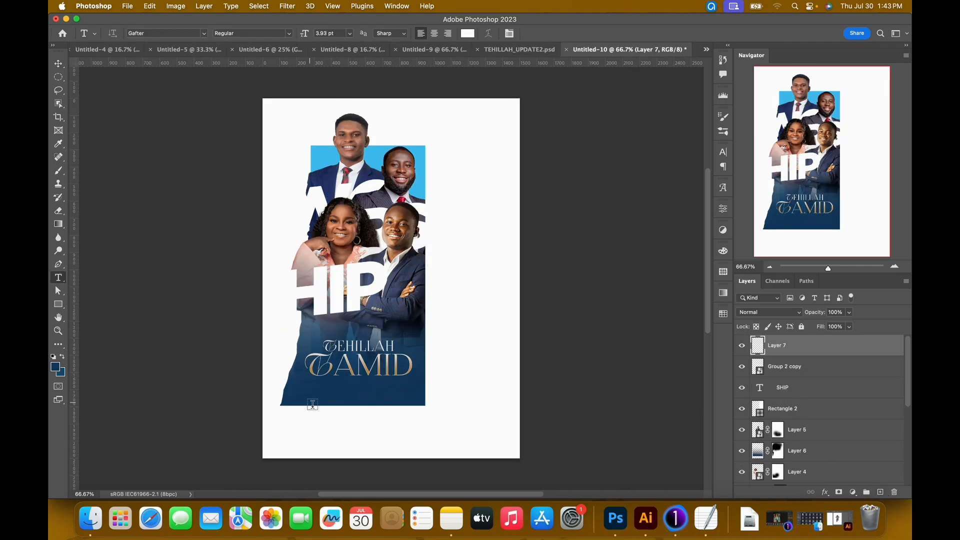
pyautogui.click(317, 396)
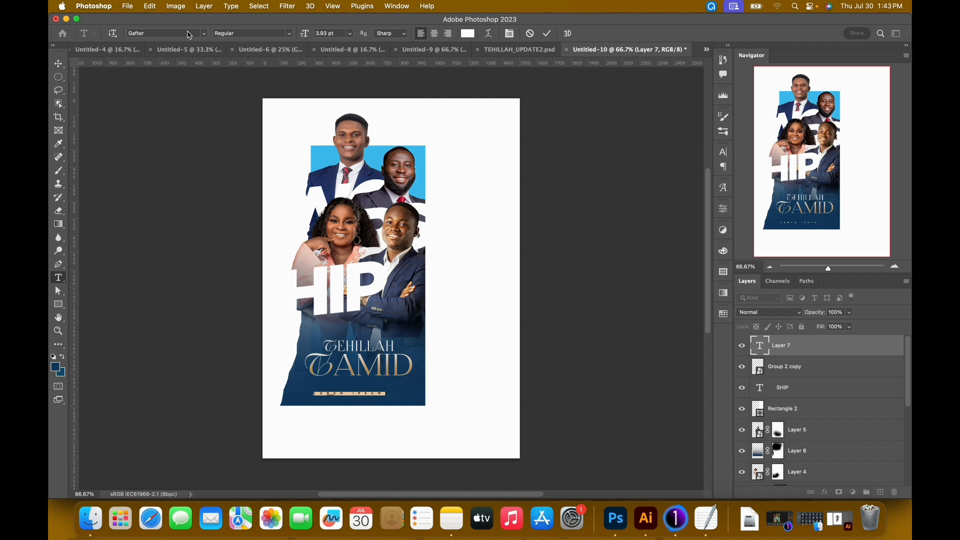
pyautogui.moveTo(309, 39); pyautogui.dragTo(313, 98)
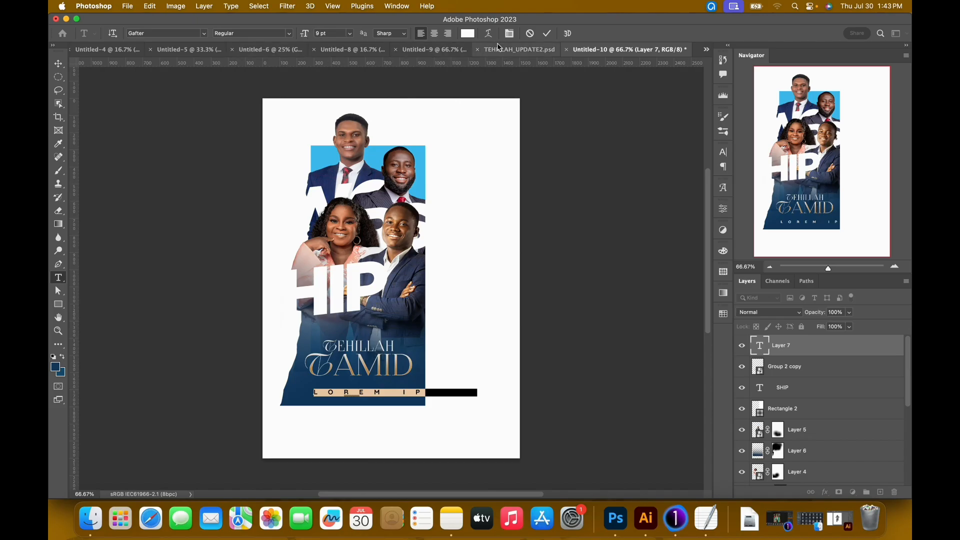
pyautogui.click(509, 33)
pyautogui.click(694, 192)
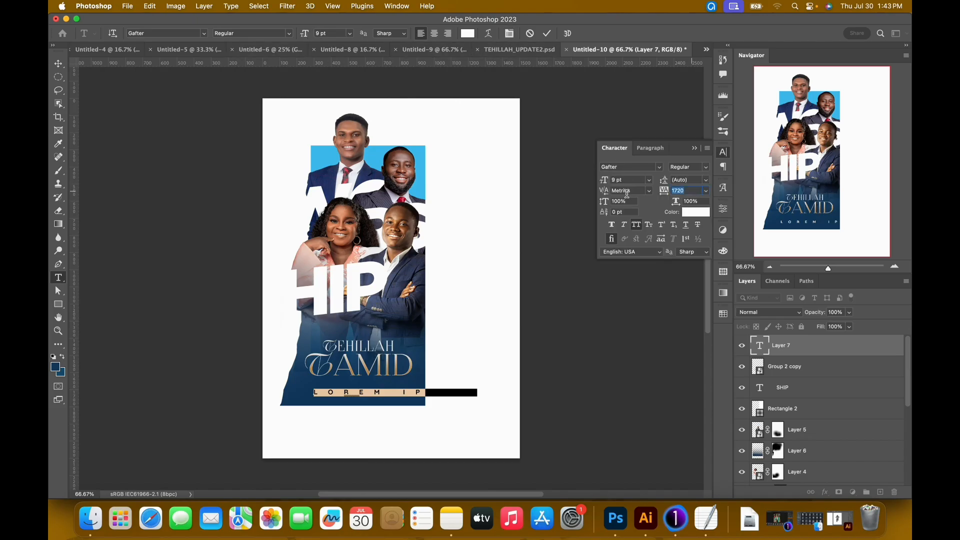
pyautogui.write('0')
pyautogui.press('Return')
# Replace the placeholder text below the title with "UNDENDING PRAISE" and select all of it.
pyautogui.click(334, 393)
pyautogui.press('super+a')
pyautogui.press('BackSpace')
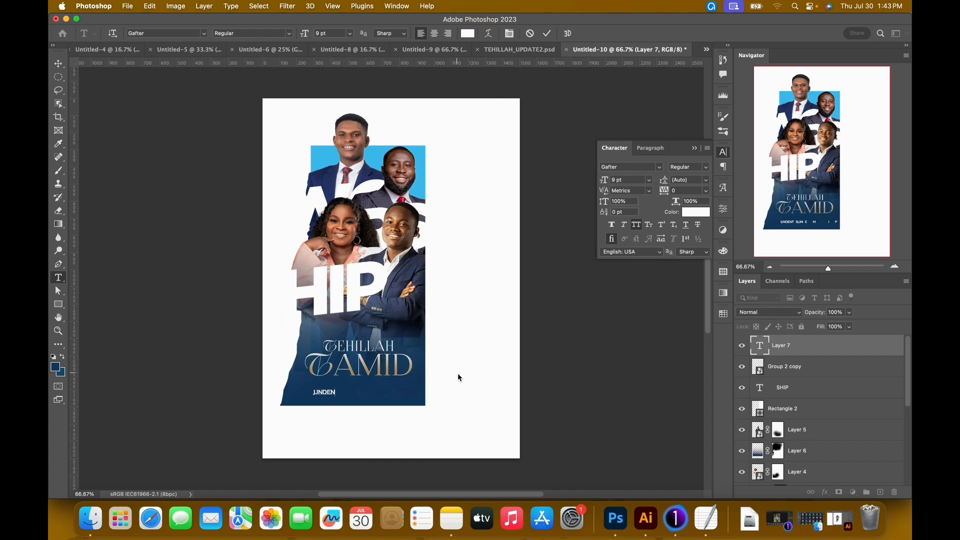
pyautogui.write('DING PRAISE')
pyautogui.press('super+a')
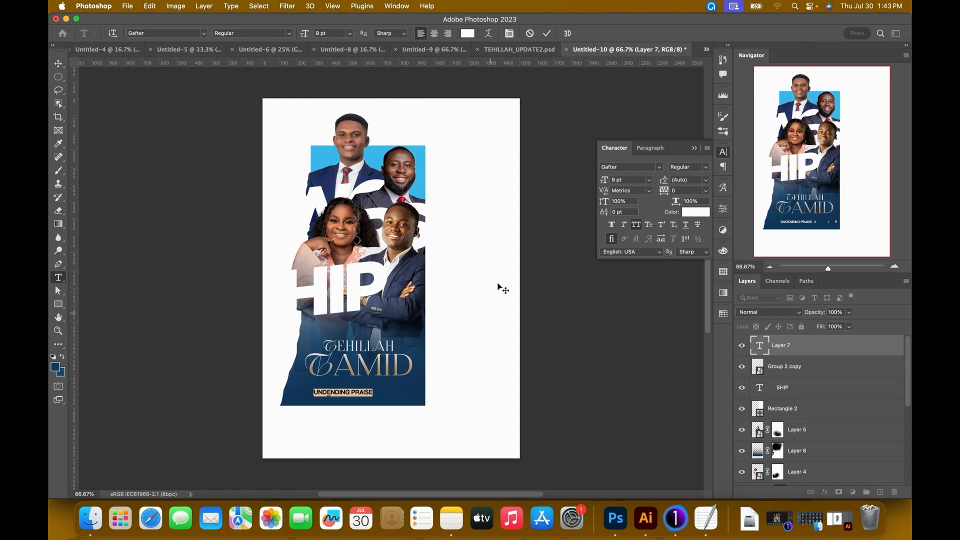
# Set the UNDENDING PRAISE tagline to 3.39 pt with 1760 tracking and commit the text.
pyautogui.click(624, 181)
pyautogui.write('3')
pyautogui.press('Return')
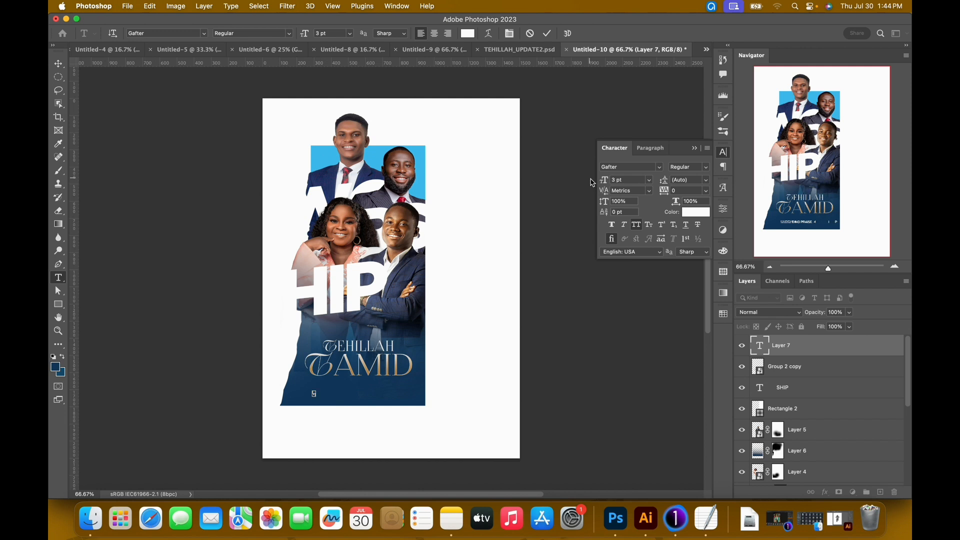
pyautogui.click(600, 181)
pyautogui.press('Return')
pyautogui.moveTo(667, 193); pyautogui.dragTo(709, 192)
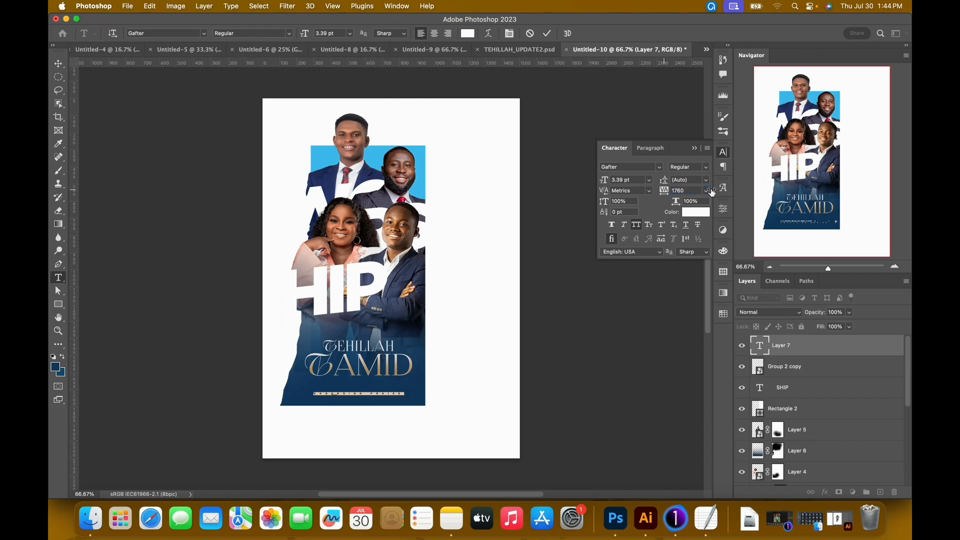
pyautogui.click(547, 34)
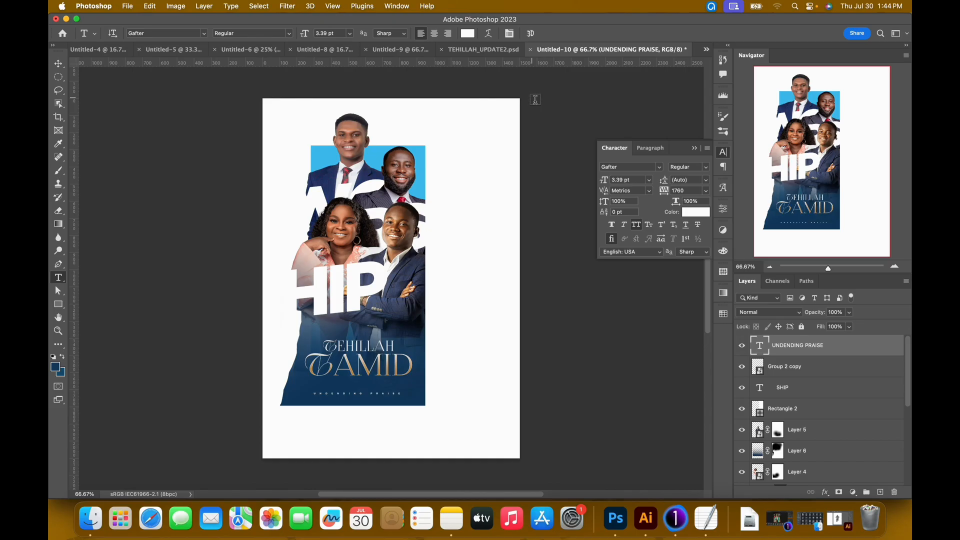
# Move the UNDENDING PRAISE tagline up, closer to the TAMID title.
pyautogui.press('v')
pyautogui.hotkey('shift', 'Up')
pyautogui.hotkey('shift', 'Up')
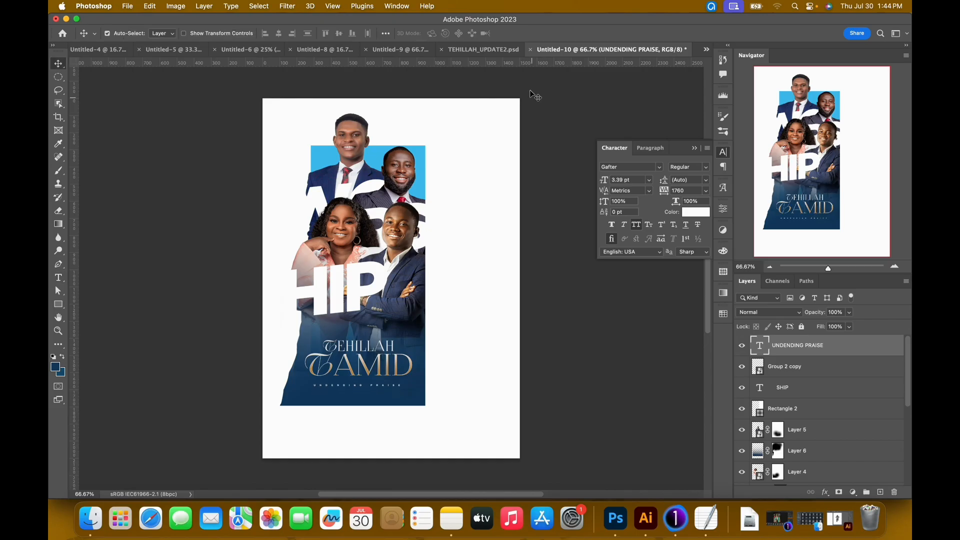
# Compare with TEHILLAH_UPDATE2.psd and enlarge the SHIP lettering to 103 pt.
pyautogui.click(476, 51)
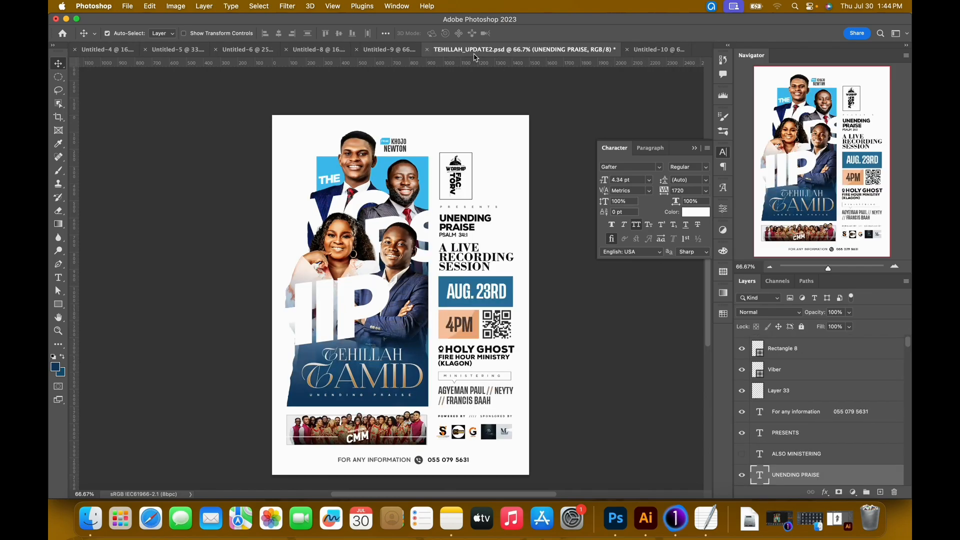
pyautogui.click(650, 49)
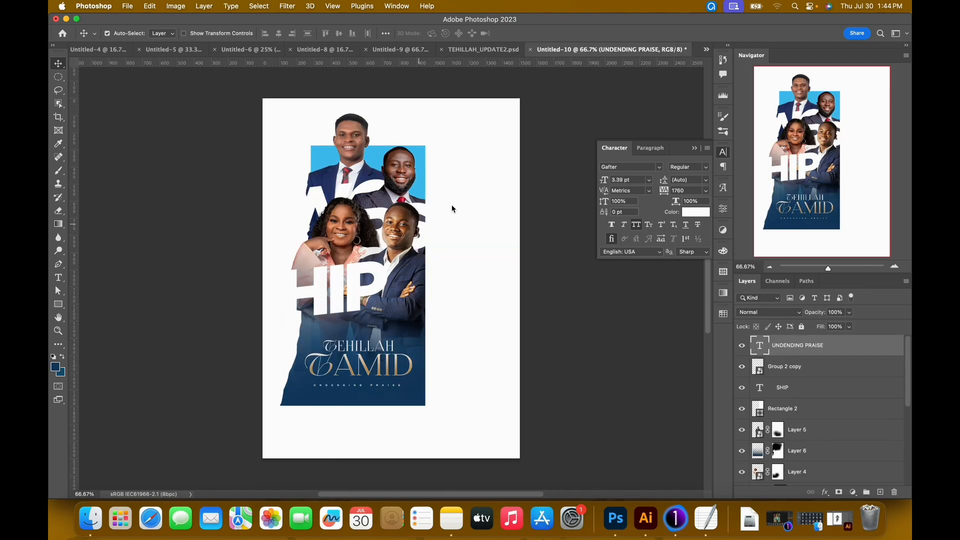
pyautogui.click(369, 285)
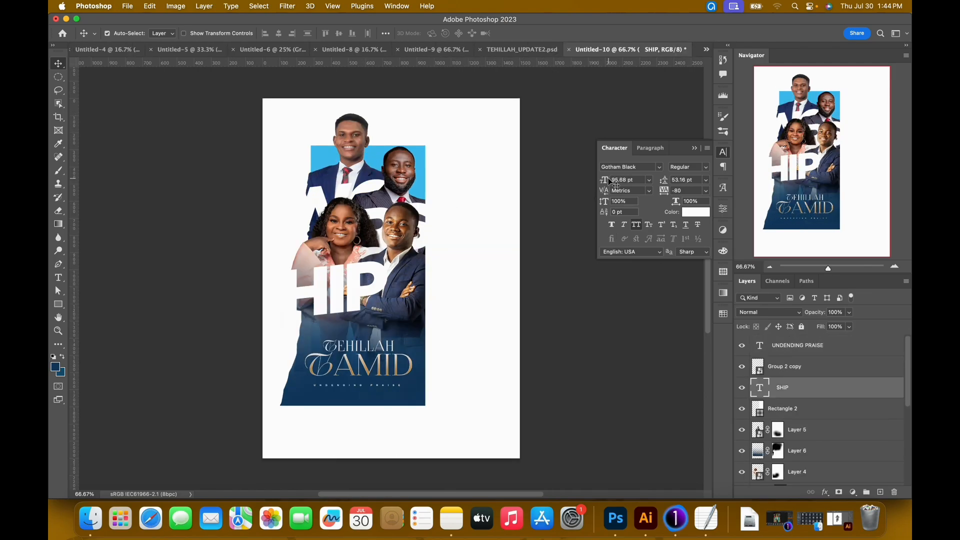
pyautogui.moveTo(610, 184); pyautogui.dragTo(613, 182)
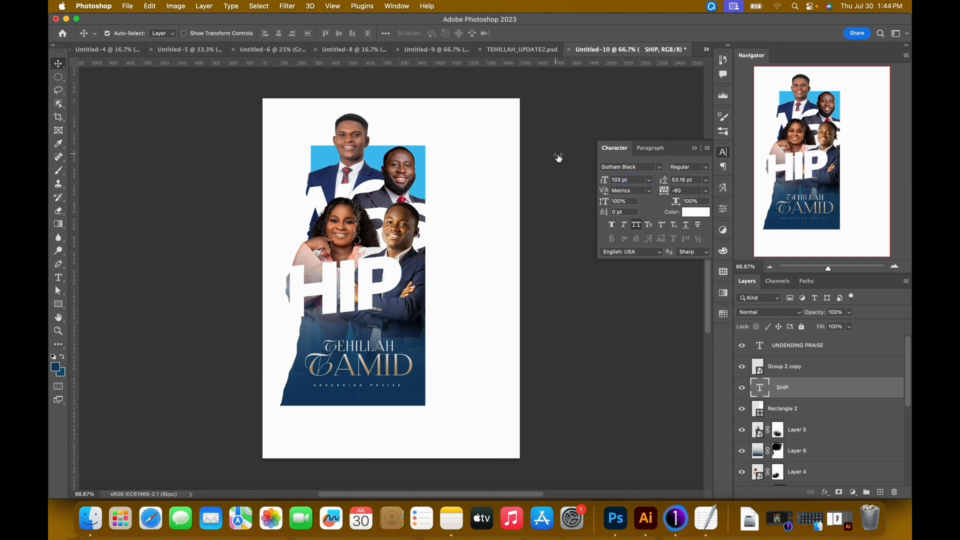
# Check the lettering's placement in TEHILLAH_UPDATE2.psd and shift the SHIP text left in Untitled-10.
pyautogui.click(515, 50)
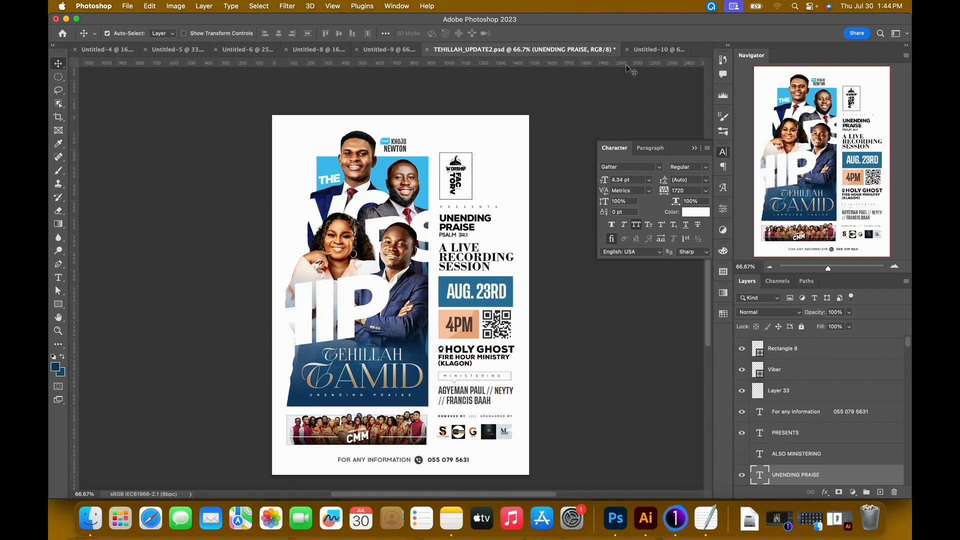
pyautogui.click(630, 49)
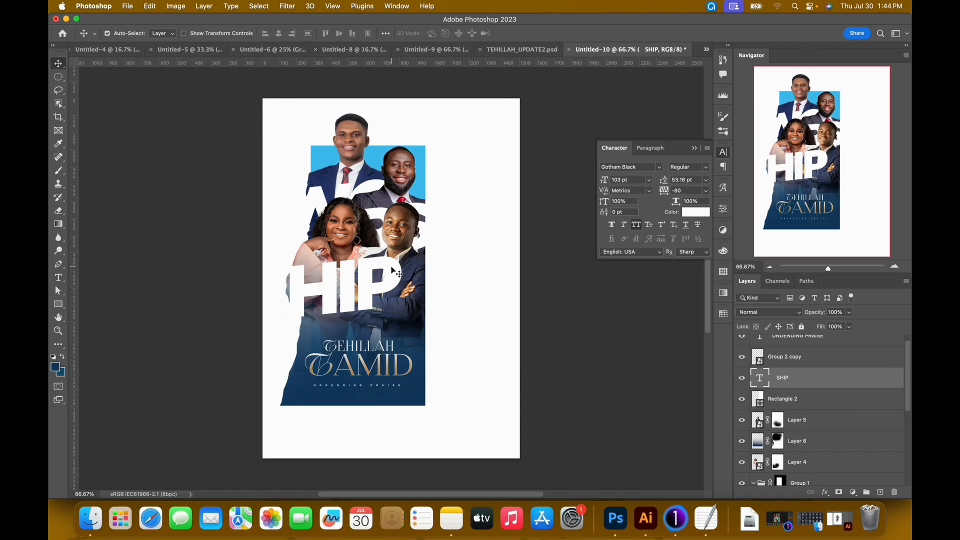
pyautogui.moveTo(389, 266); pyautogui.dragTo(376, 266)
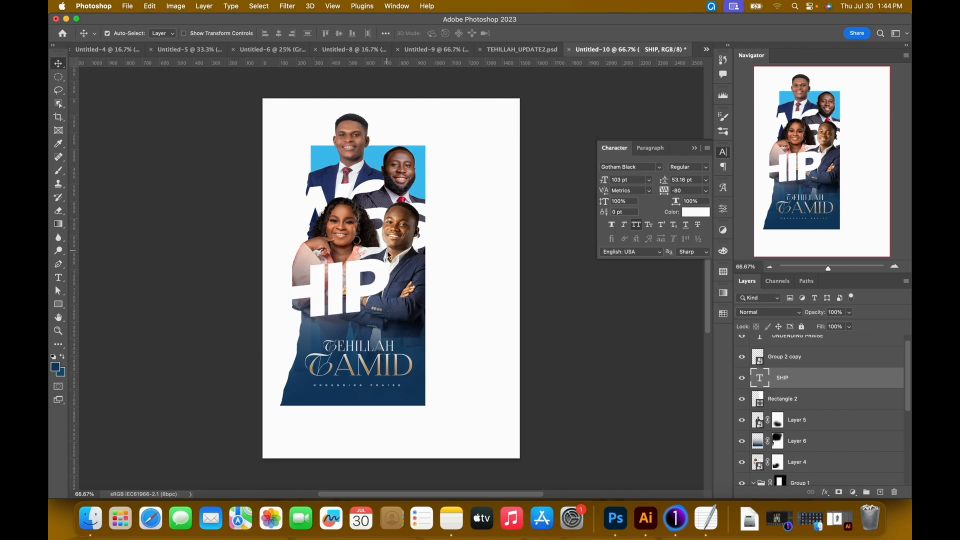
# Compare with TEHILLAH_UPDATE2.psd and try painting Layer 4's mask beside the SHIP lettering with an 80 px Hard Round brush at 100% opacity.
pyautogui.click(532, 52)
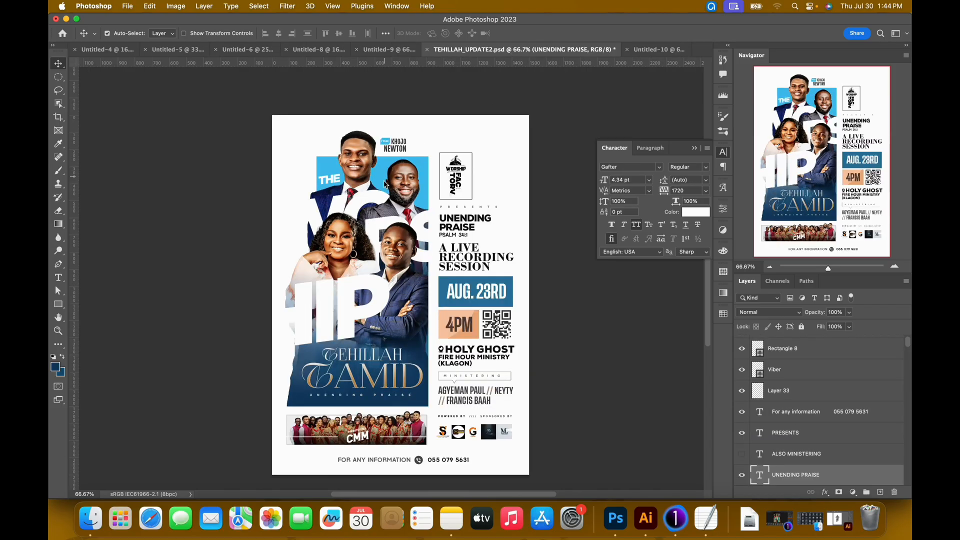
pyautogui.click(643, 51)
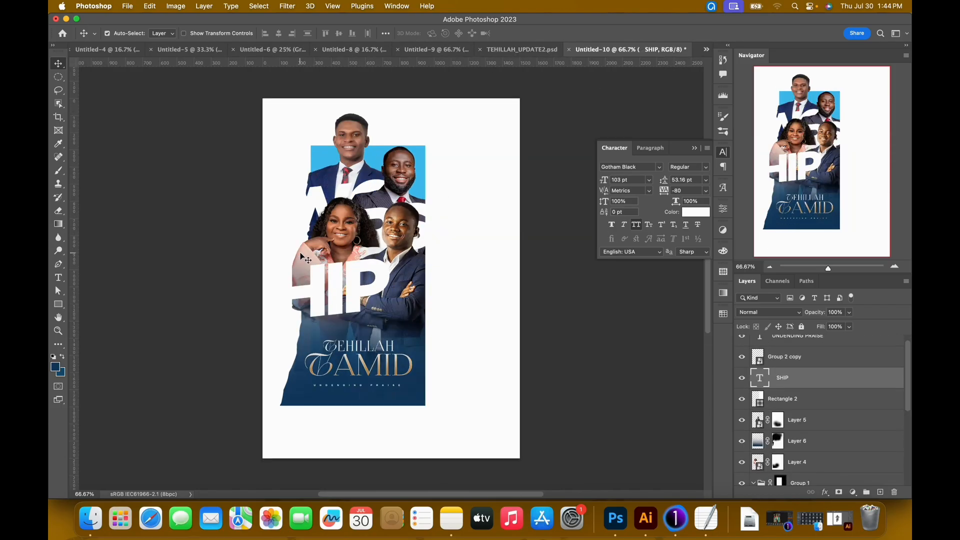
pyautogui.click(334, 251)
pyautogui.click(778, 463)
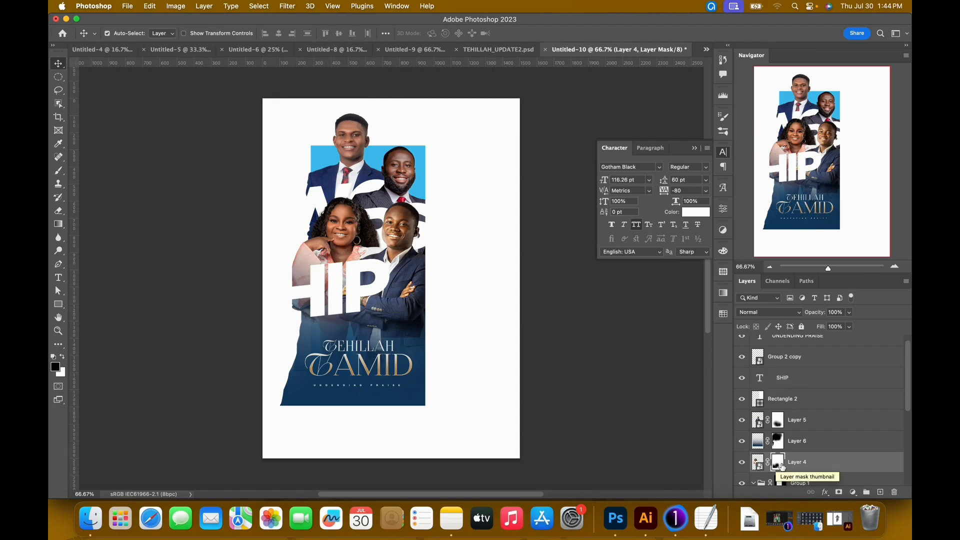
pyautogui.press('b')
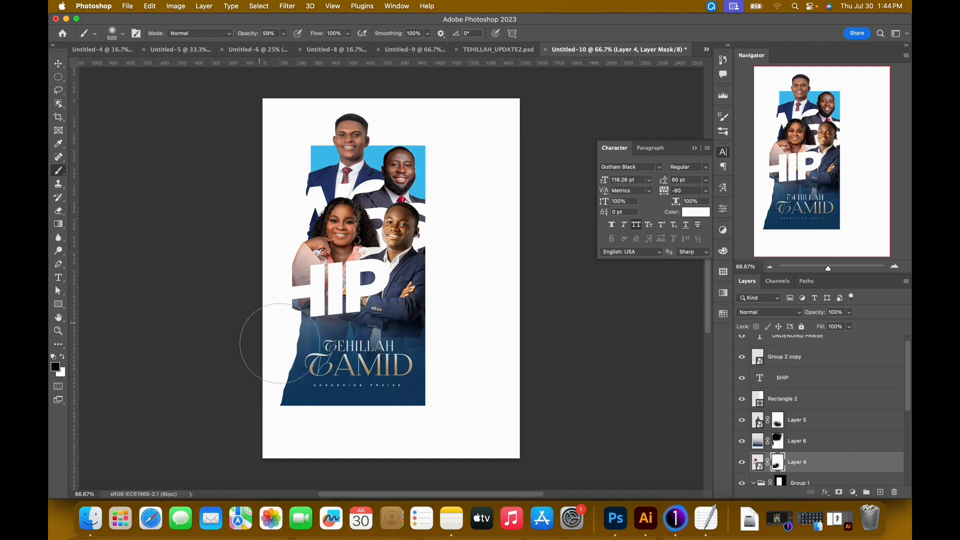
pyautogui.press('[')
pyautogui.press('[')
pyautogui.press('[')
pyautogui.press('[')
pyautogui.press('[')
pyautogui.press('[')
pyautogui.press('[')
pyautogui.press('[')
pyautogui.press('[')
pyautogui.click(283, 35)
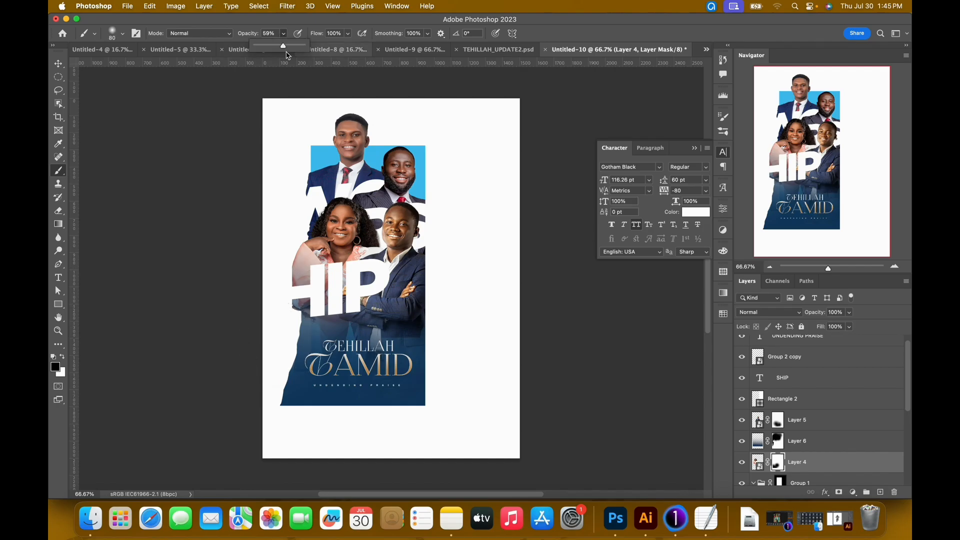
pyautogui.moveTo(284, 45); pyautogui.dragTo(305, 45)
pyautogui.click(122, 35)
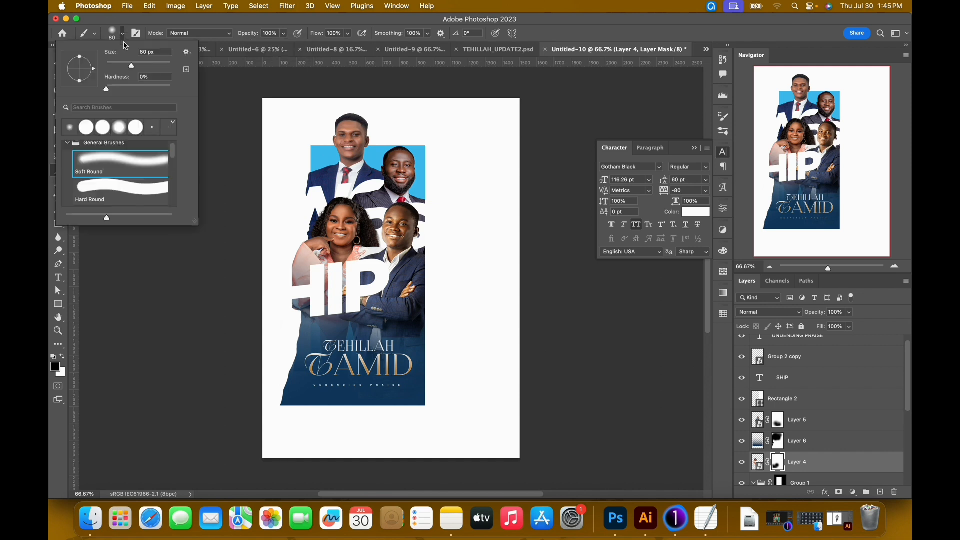
pyautogui.click(116, 183)
pyautogui.click(297, 270)
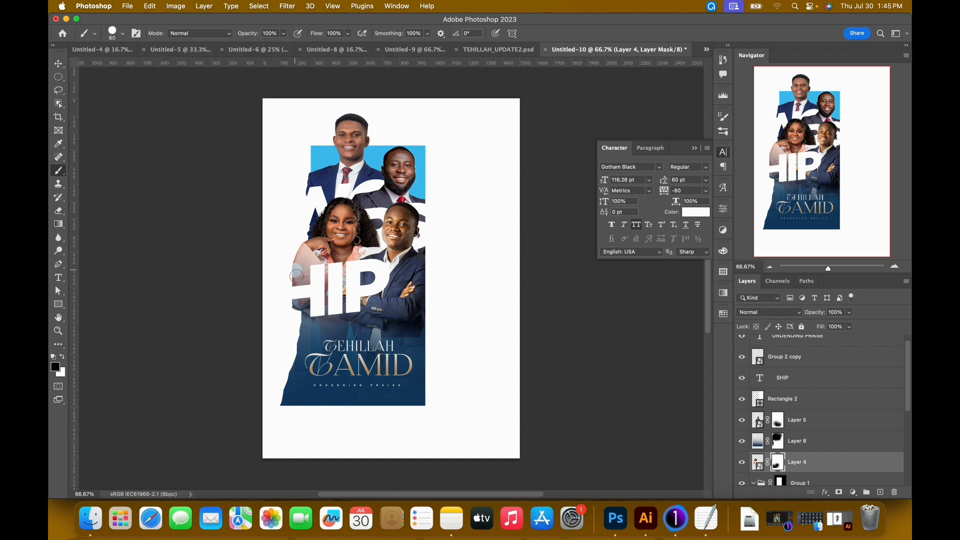
pyautogui.press('super+z')
pyautogui.press('x')
pyautogui.press('v')
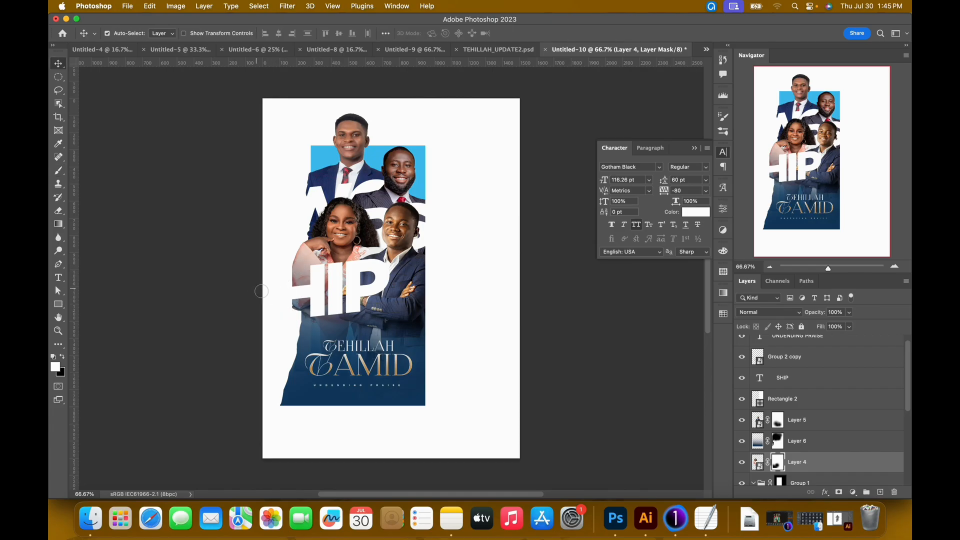
# Nudge the SHIP lettering further left so its first visible letter extends past the woman's arm.
pyautogui.click(357, 289)
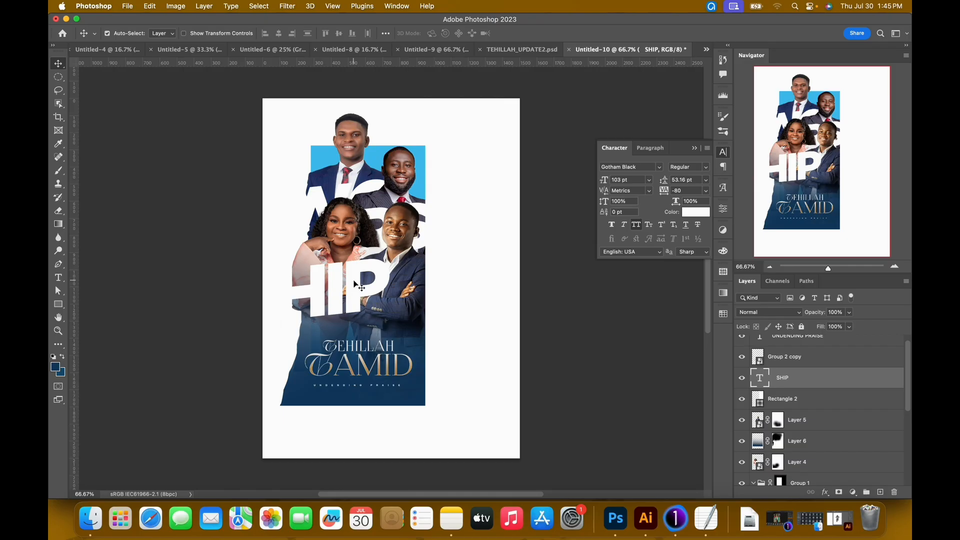
pyautogui.press('Left')
pyautogui.press('Left')
pyautogui.press('Left')
pyautogui.press('Left')
pyautogui.press('Left')
pyautogui.press('Left')
pyautogui.press('Left')
pyautogui.press('Left')
pyautogui.press('Left')
pyautogui.press('Left')
pyautogui.press('Left')
pyautogui.press('Left')
pyautogui.press('Left')
pyautogui.press('Left')
pyautogui.press('Left')
pyautogui.press('Left')
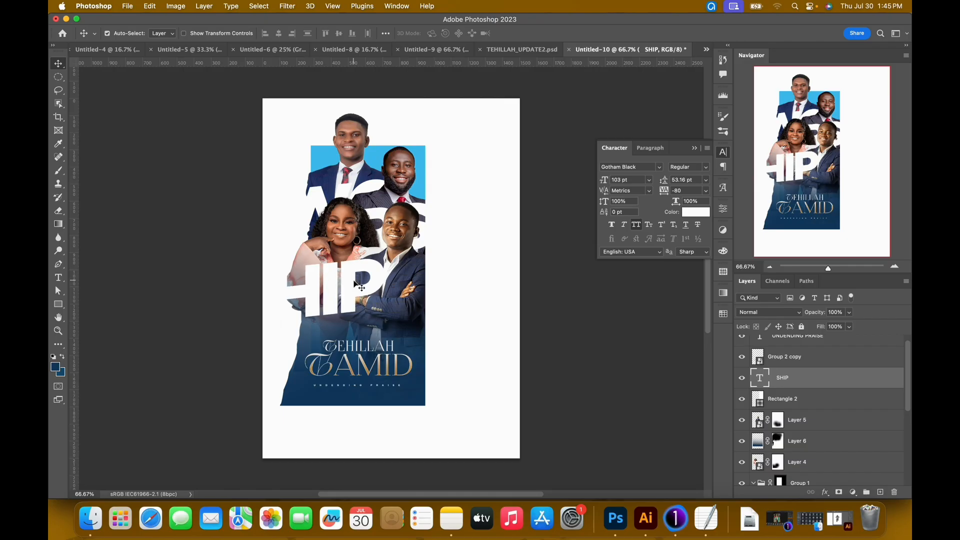
pyautogui.press('Left')
pyautogui.press('Left')
pyautogui.press('Left')
pyautogui.press('Left')
pyautogui.press('Left')
pyautogui.press('Left')
pyautogui.press('Left')
pyautogui.press('Left')
pyautogui.press('Left')
pyautogui.press('Left')
pyautogui.press('Left')
pyautogui.press('Left')
pyautogui.press('Left')
pyautogui.press('Left')
pyautogui.press('Left')
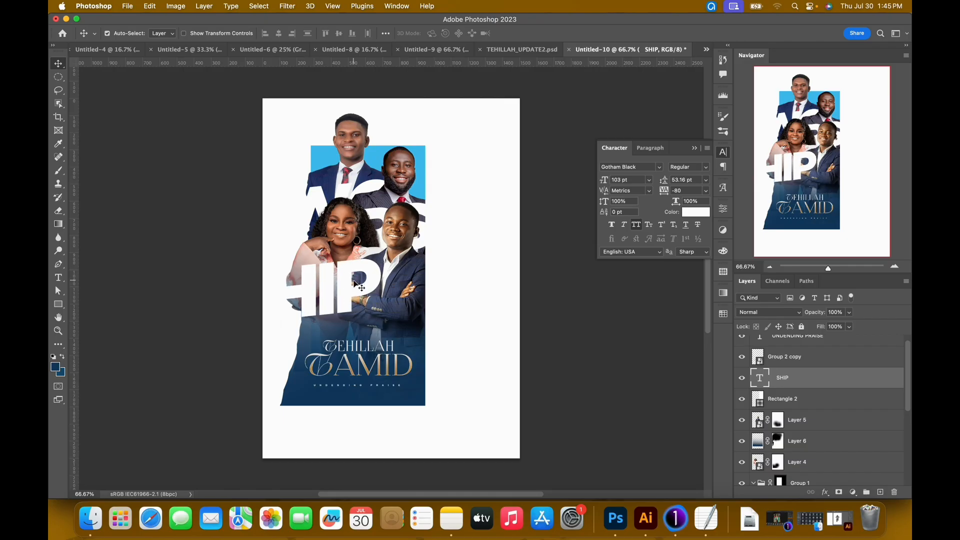
pyautogui.press('Left')
pyautogui.press('Left')
pyautogui.press('Left')
pyautogui.press('Left')
pyautogui.press('Left')
pyautogui.press('Left')
pyautogui.press('Left')
pyautogui.press('Left')
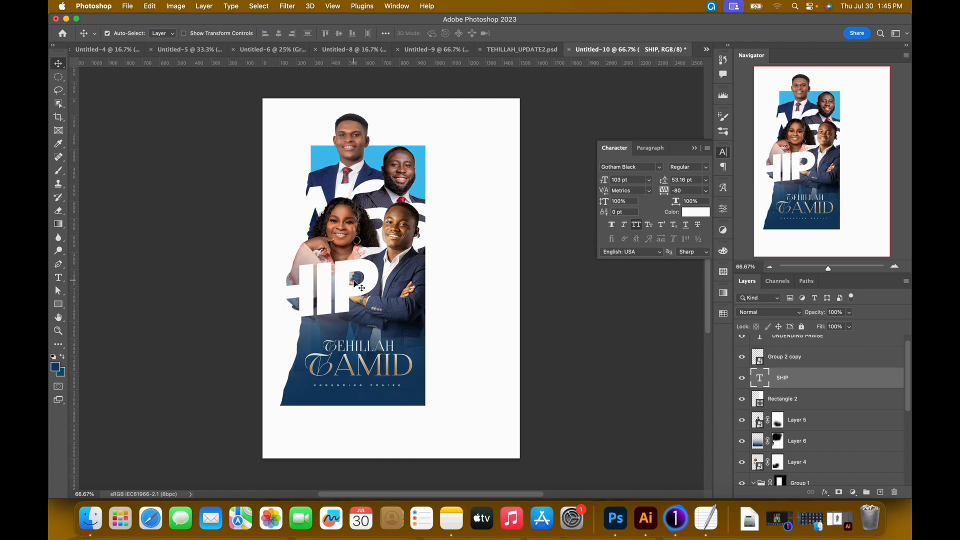
# Referring to TEHILLAH_UPDATE2.psd, add a vertical guide just right of the collage in Untitled-10 and move an existing guide onto the collage's right edge.
pyautogui.hotkey('ctrl', 'shift', 'Tab')
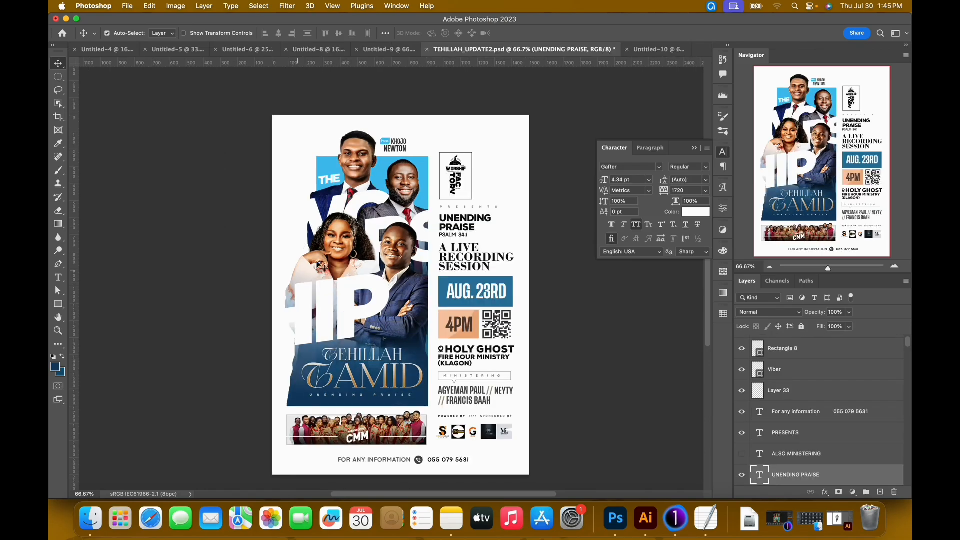
pyautogui.click(651, 50)
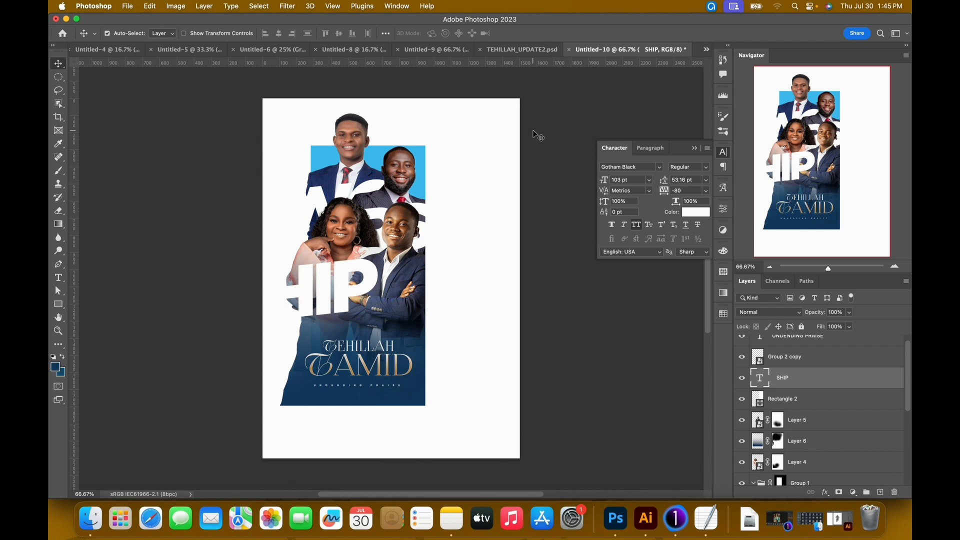
pyautogui.click(520, 49)
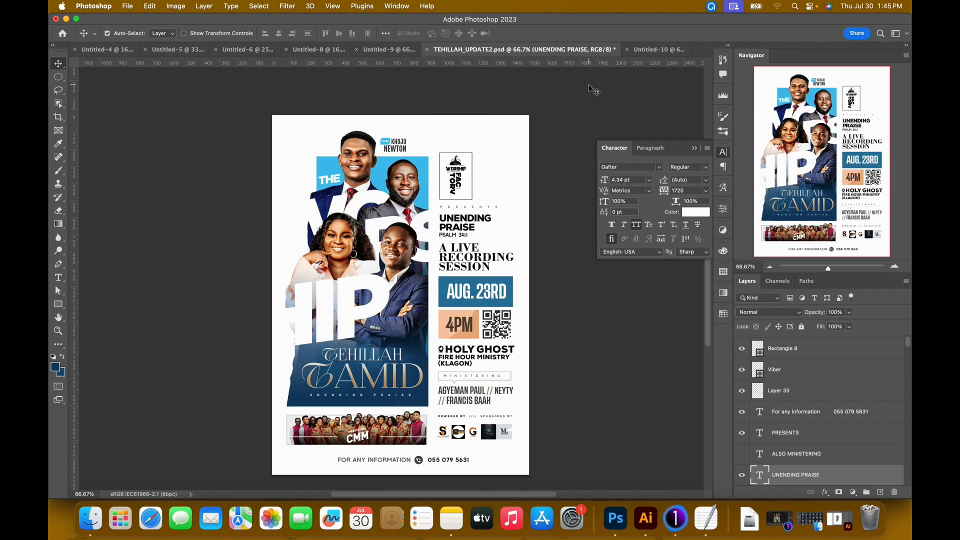
pyautogui.click(660, 50)
pyautogui.moveTo(76, 312); pyautogui.dragTo(437, 296)
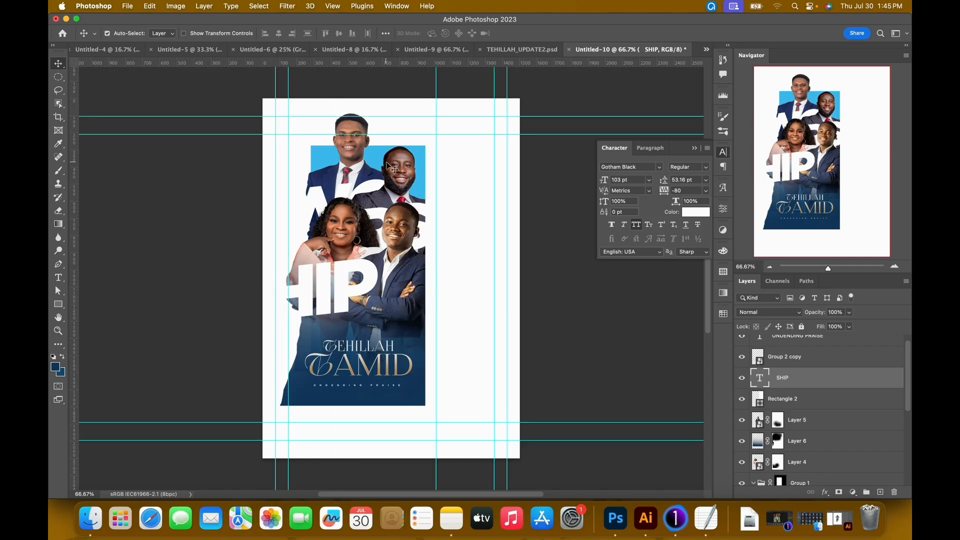
pyautogui.moveTo(495, 236); pyautogui.dragTo(428, 260)
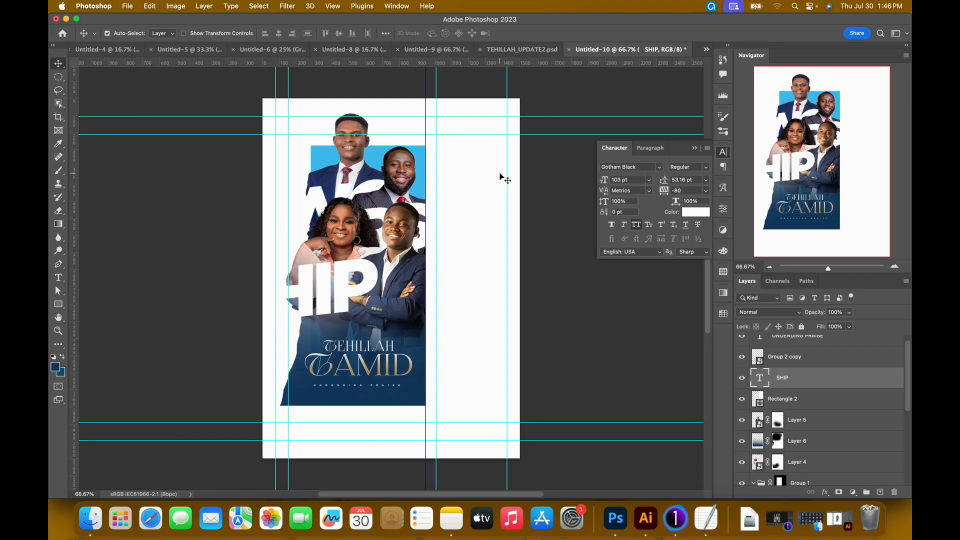
# Check the right-hand column in TEHILLAH_UPDATE2.psd and add an empty layer above the SHIP text in Untitled-10.
pyautogui.click(519, 52)
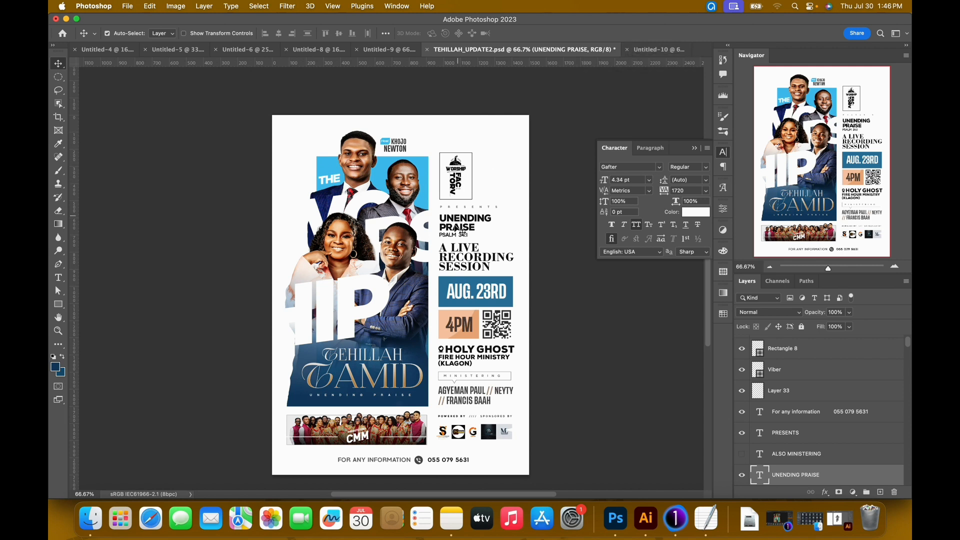
pyautogui.click(637, 52)
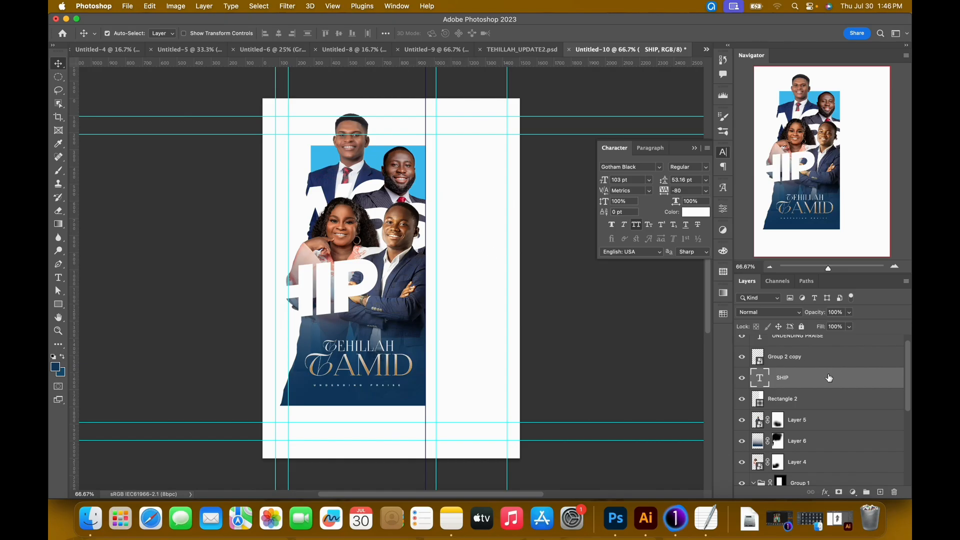
pyautogui.click(883, 493)
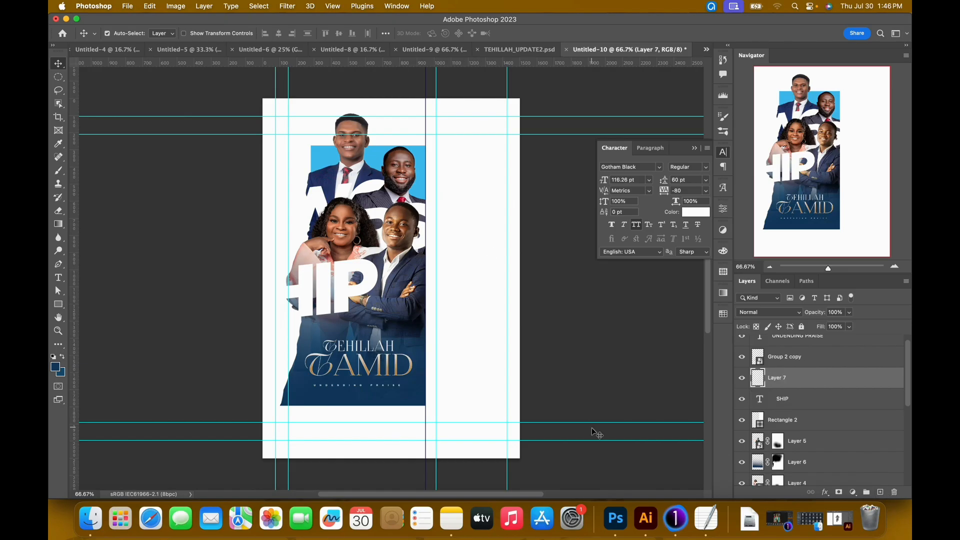
# Copy the whole WORSHIP FACTORY logo from Untitled-2 in Illustrator and paste it into Untitled-10 in Photoshop as a Smart Object.
pyautogui.click(647, 518)
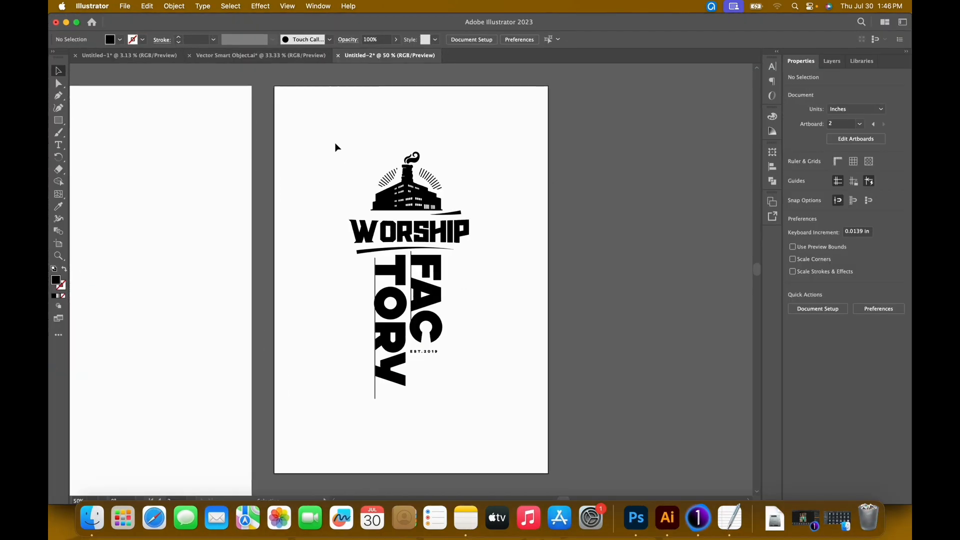
pyautogui.moveTo(334, 133); pyautogui.dragTo(496, 426)
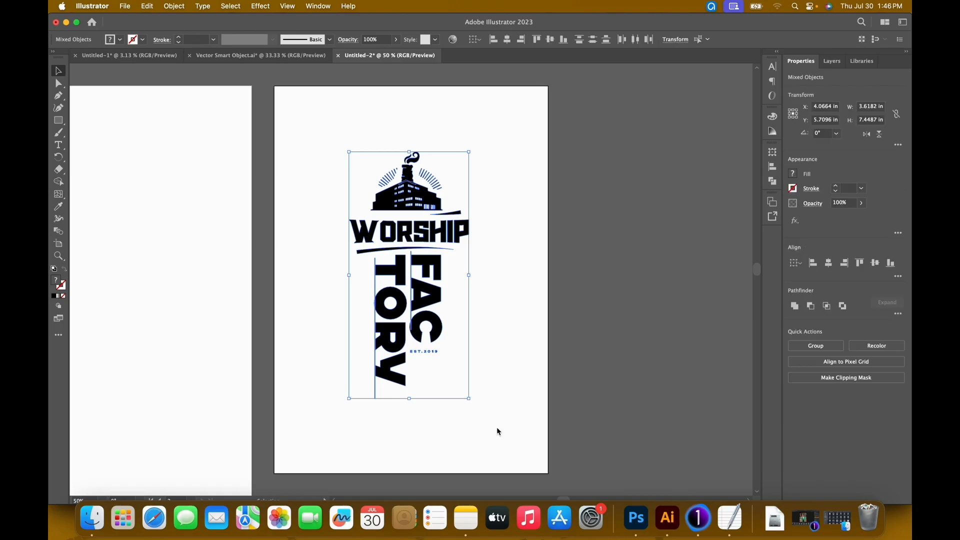
pyautogui.click(66, 22)
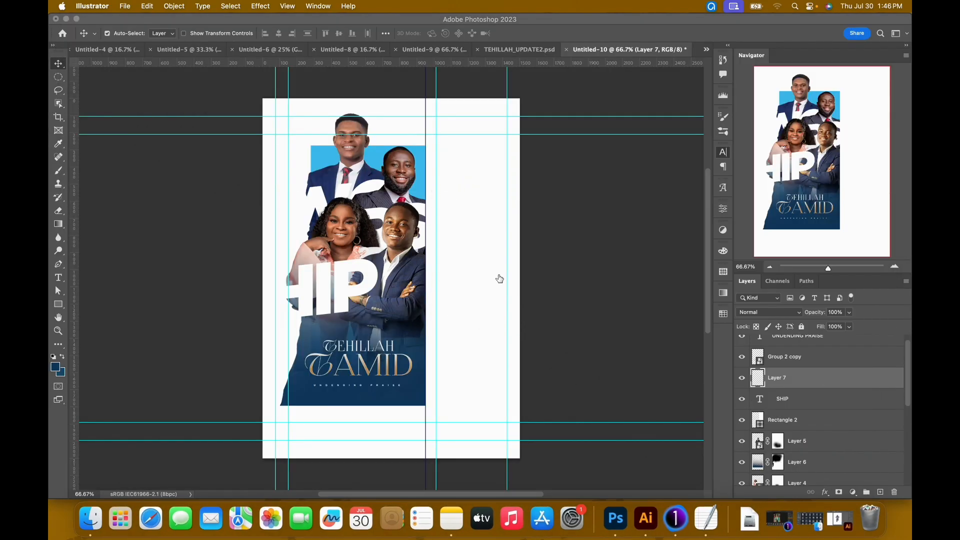
pyautogui.click(479, 261)
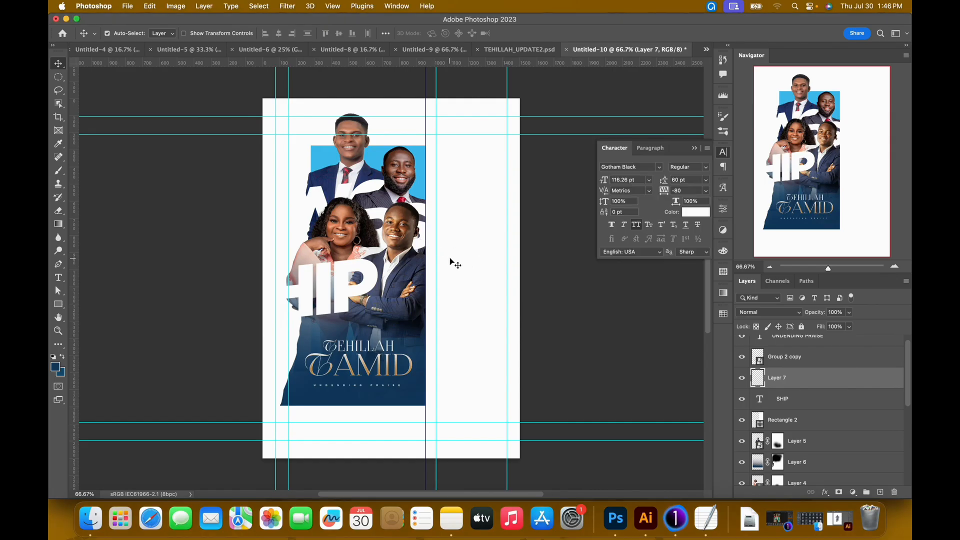
pyautogui.click(465, 229)
pyautogui.press('super+v')
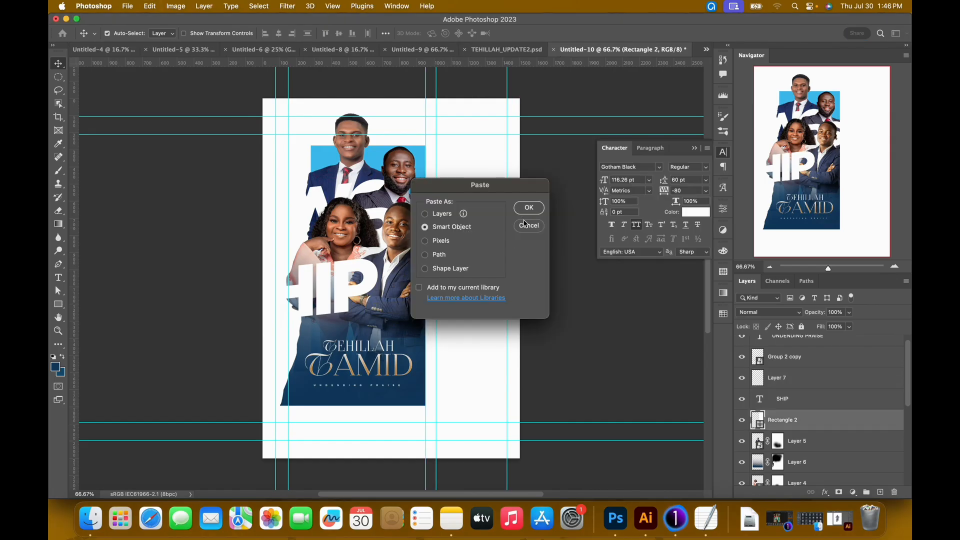
pyautogui.click(528, 213)
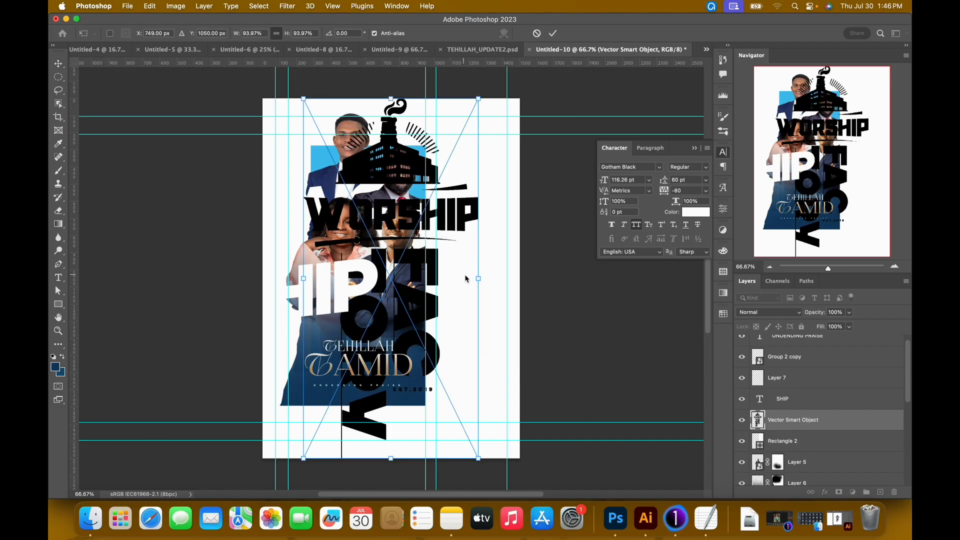
# Scale the WORSHIP FACTORY logo down and place it at the top of the blank column beside the collage, inside the guides.
pyautogui.moveTo(304, 462); pyautogui.dragTo(471, 175)
pyautogui.press('Return')
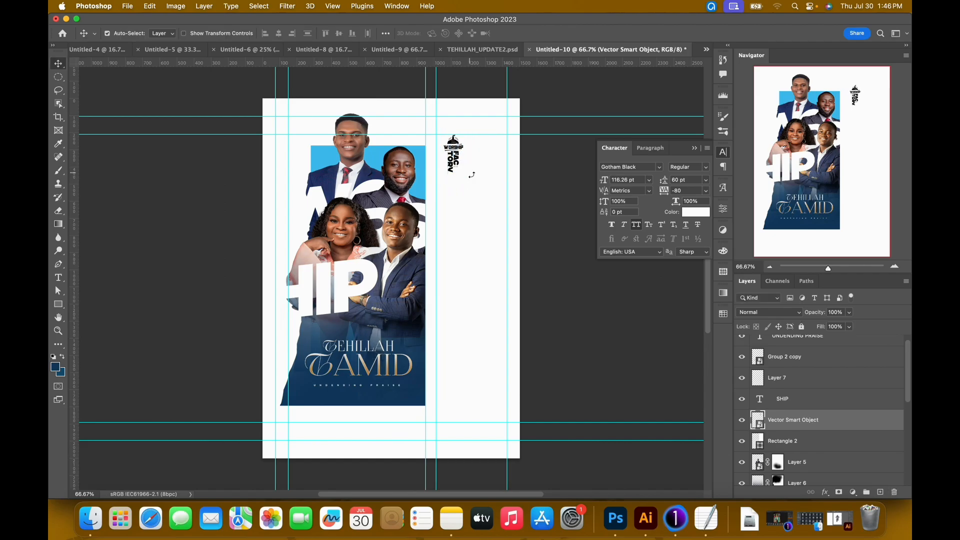
pyautogui.moveTo(457, 147); pyautogui.dragTo(464, 156)
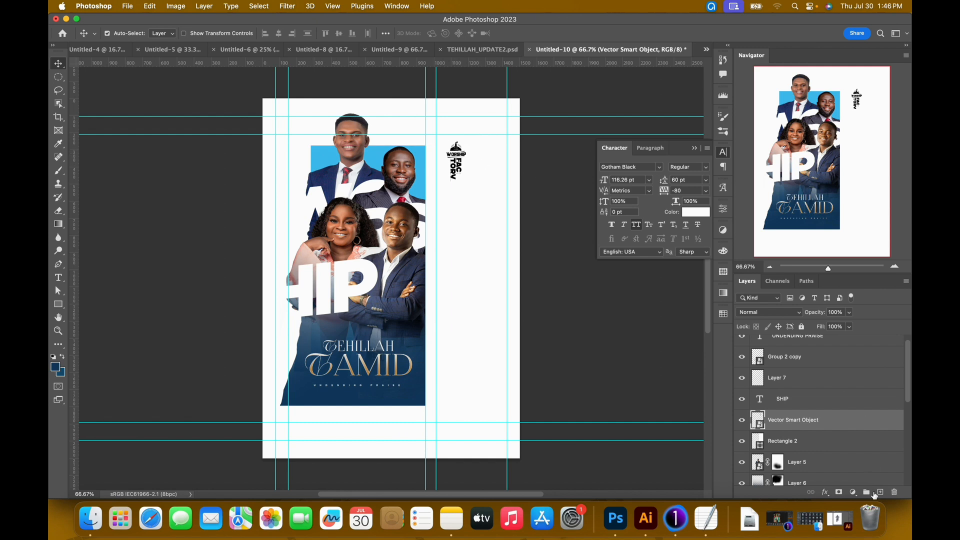
# On a new layer, draw a rectangular frame of about 224 by 327 px around the logo with no fill and a black stroke.
pyautogui.click(880, 492)
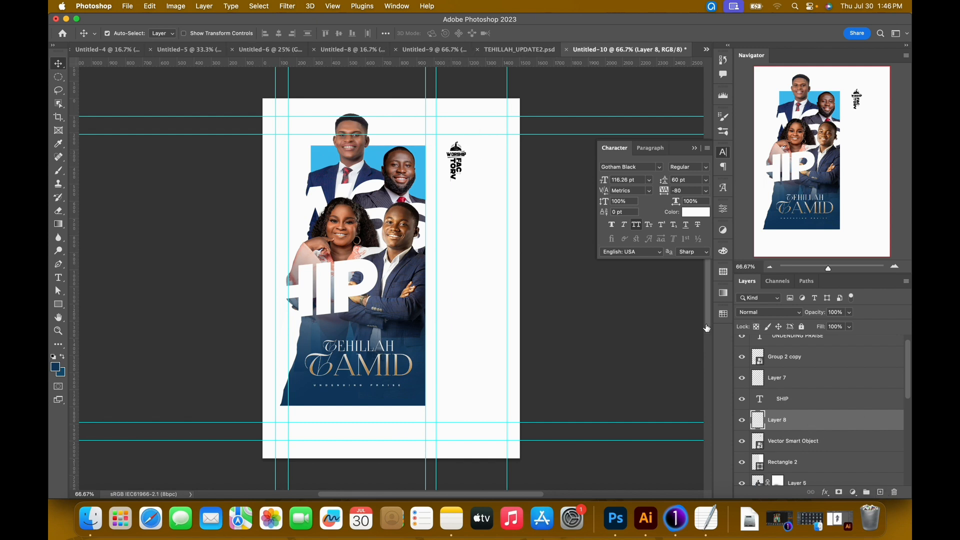
pyautogui.press('u')
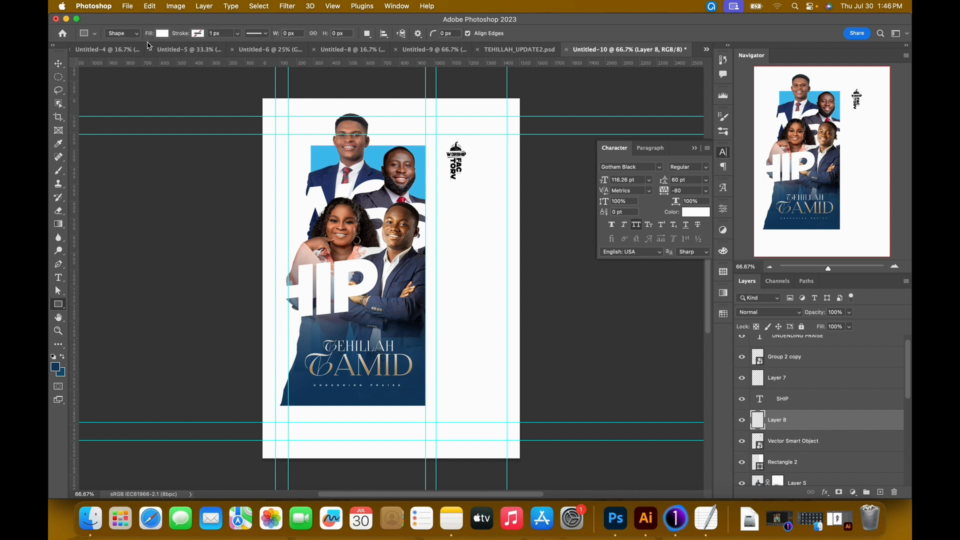
pyautogui.click(161, 34)
pyautogui.click(103, 56)
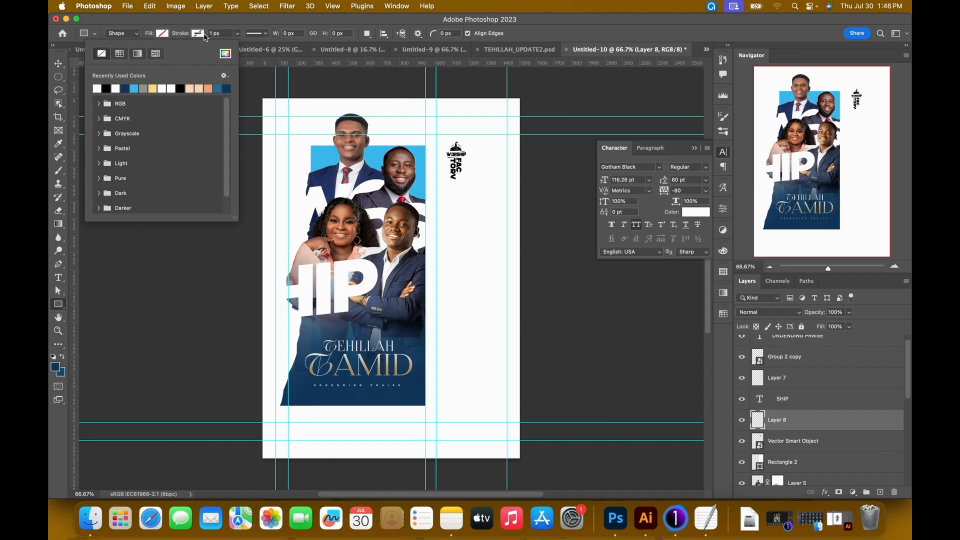
pyautogui.click(206, 37)
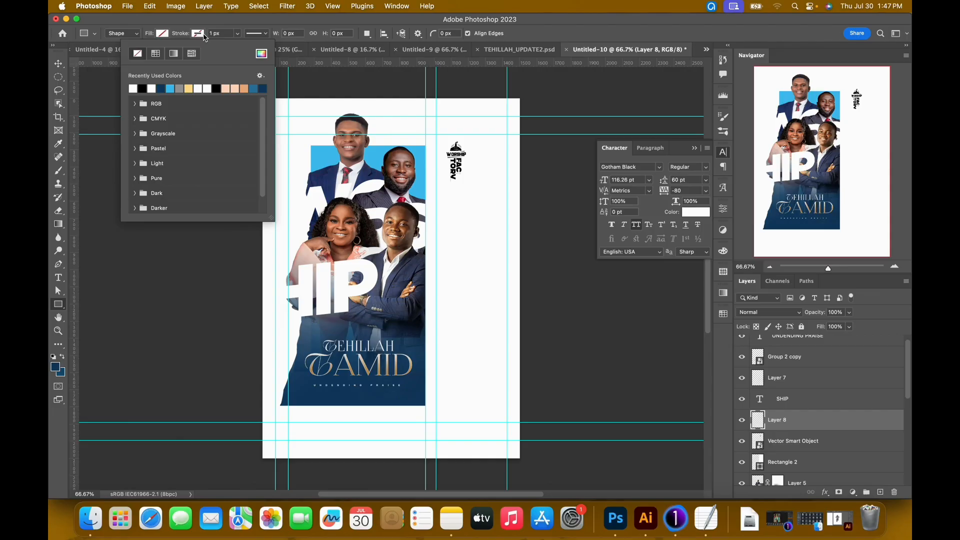
pyautogui.click(199, 35)
pyautogui.click(199, 35)
pyautogui.click(142, 91)
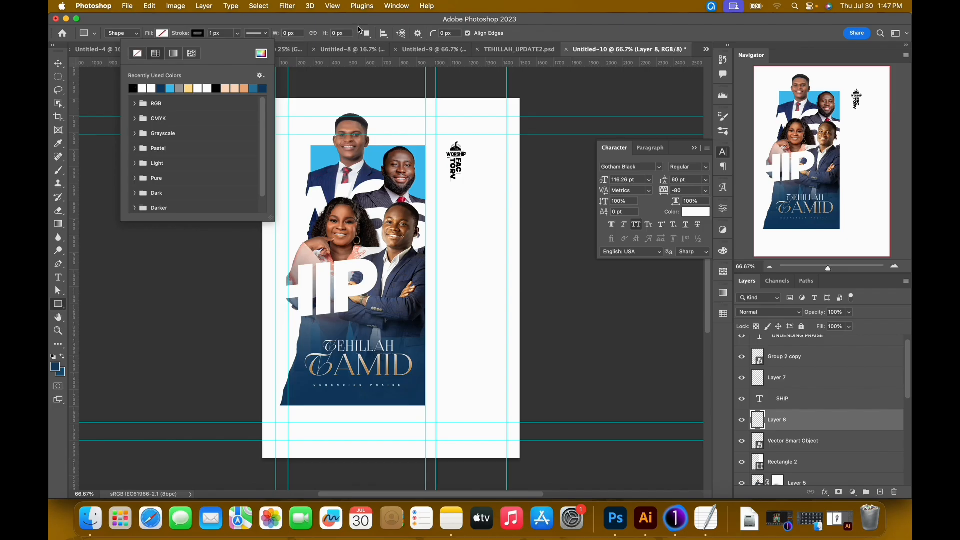
pyautogui.click(360, 26)
pyautogui.moveTo(442, 134); pyautogui.dragTo(476, 192)
pyautogui.press('v')
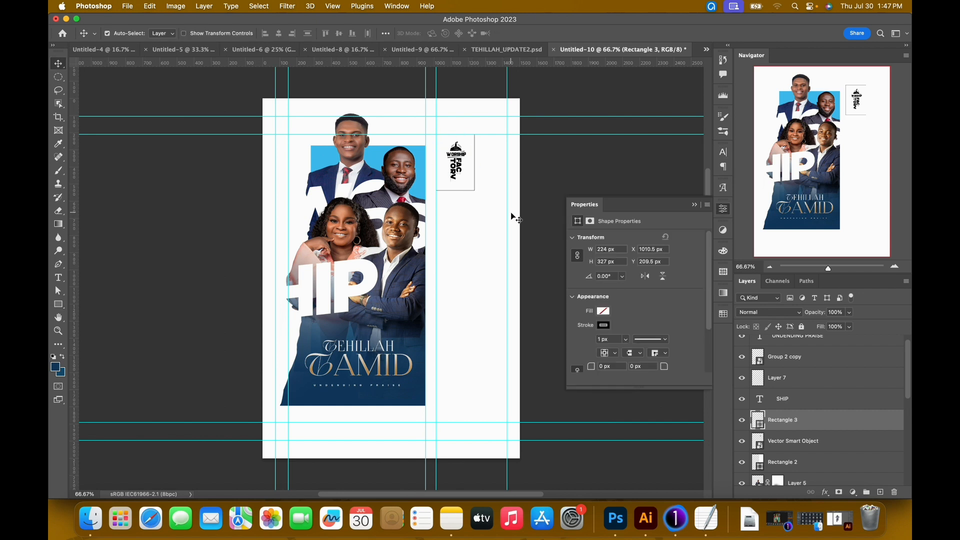
pyautogui.press('super+plus')
pyautogui.moveTo(495, 203); pyautogui.dragTo(475, 298)
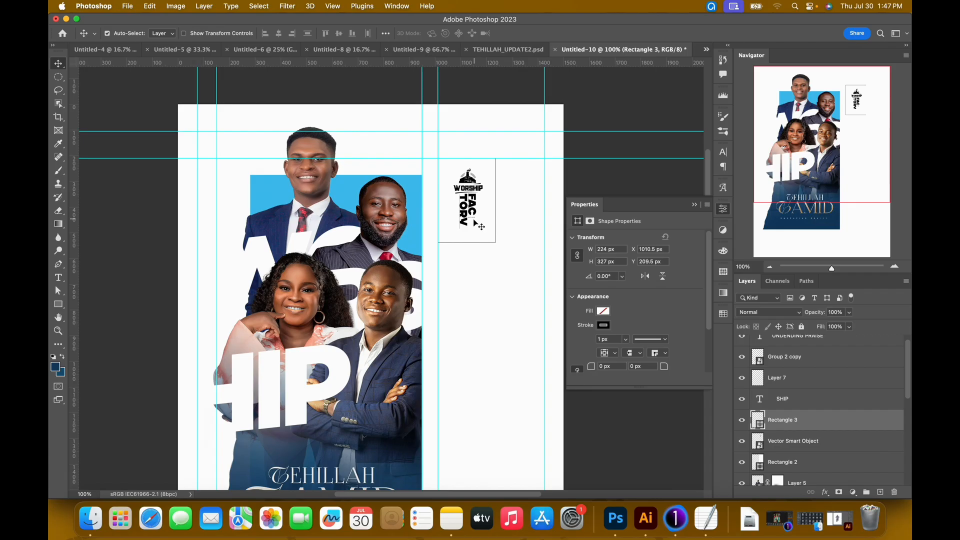
# Scale the frame down to about 203 by 296 px and recentre the WORSHIP FACTORY logo inside it.
pyautogui.press('super+t')
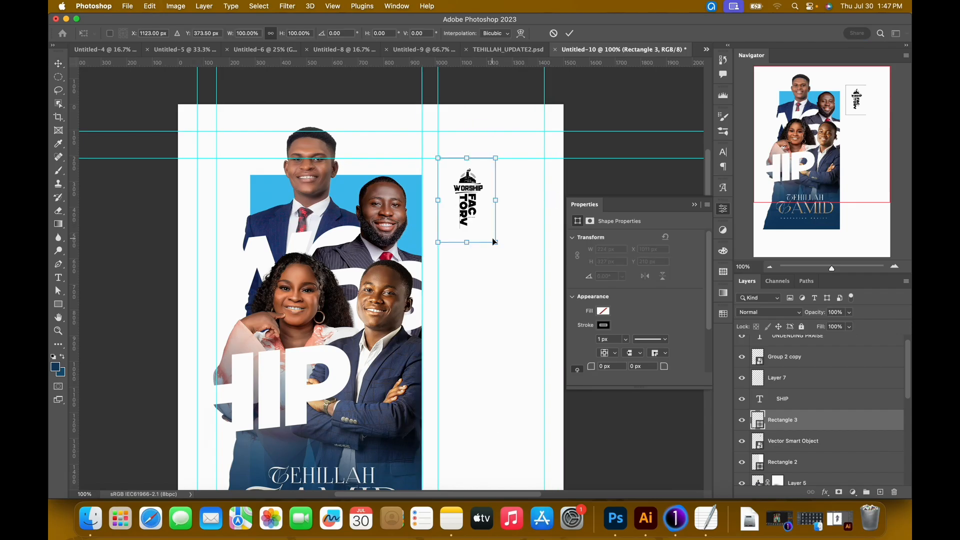
pyautogui.moveTo(497, 245); pyautogui.dragTo(491, 231)
pyautogui.press('Return')
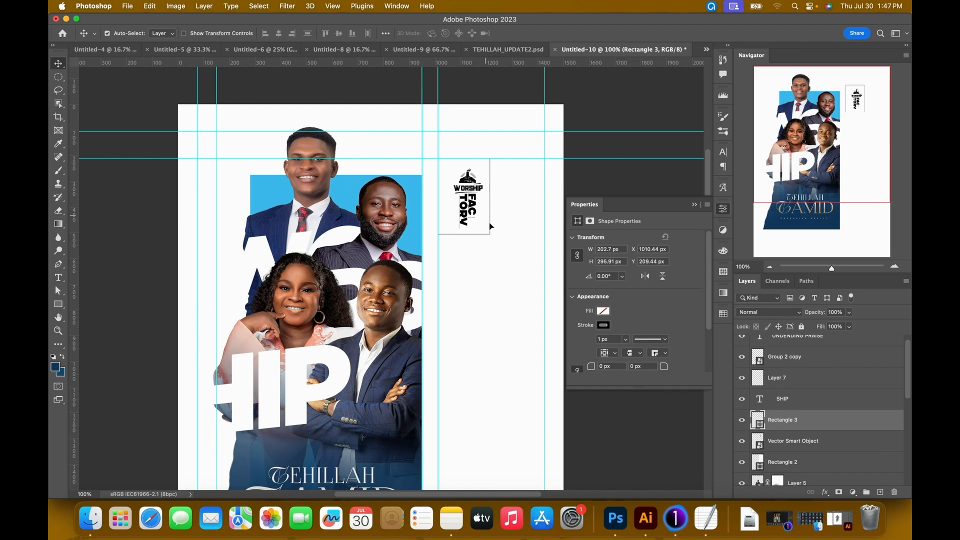
pyautogui.moveTo(469, 209)
pyautogui.mouseDown()
pyautogui.moveTo(473, 197)
pyautogui.moveTo(468, 205)
pyautogui.mouseUp()
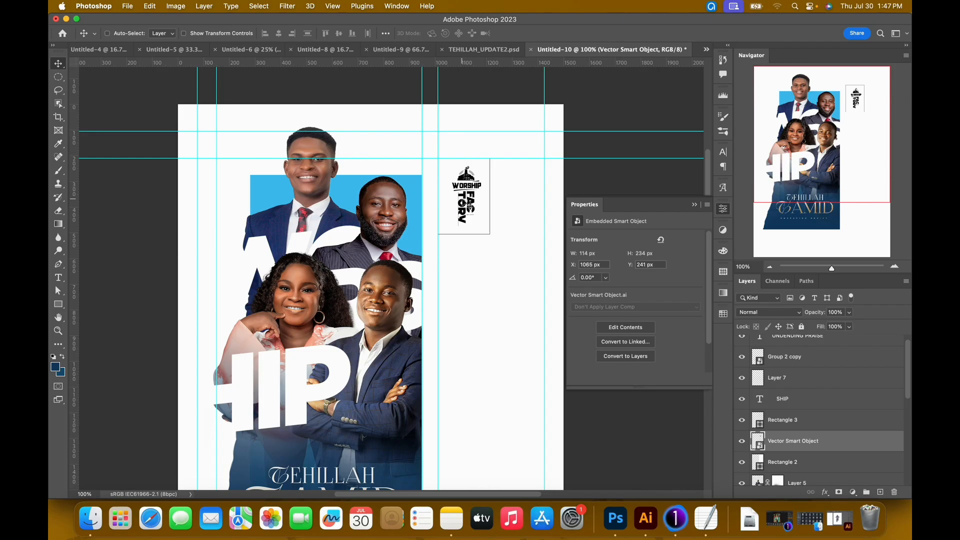
# Move the frame and the WORSHIP FACTORY logo together straight down by about 71 px, placing the frame at about Y 280 px.
pyautogui.scroll(-2, 468, 205)
pyautogui.scroll(-1, 463, 201)
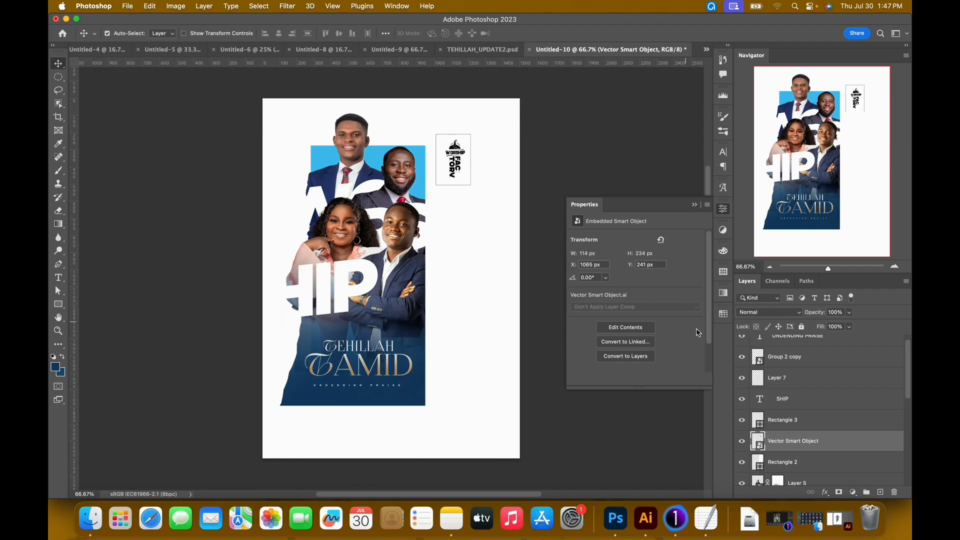
pyautogui.keyDown('super'); pyautogui.click(817, 424); pyautogui.keyUp('super')
pyautogui.hotkey('shift', 'Down')
pyautogui.hotkey('shift', 'Down')
pyautogui.hotkey('shift', 'Down')
pyautogui.hotkey('shift', 'Down')
pyautogui.hotkey('shift', 'Down')
pyautogui.hotkey('shift', 'Down')
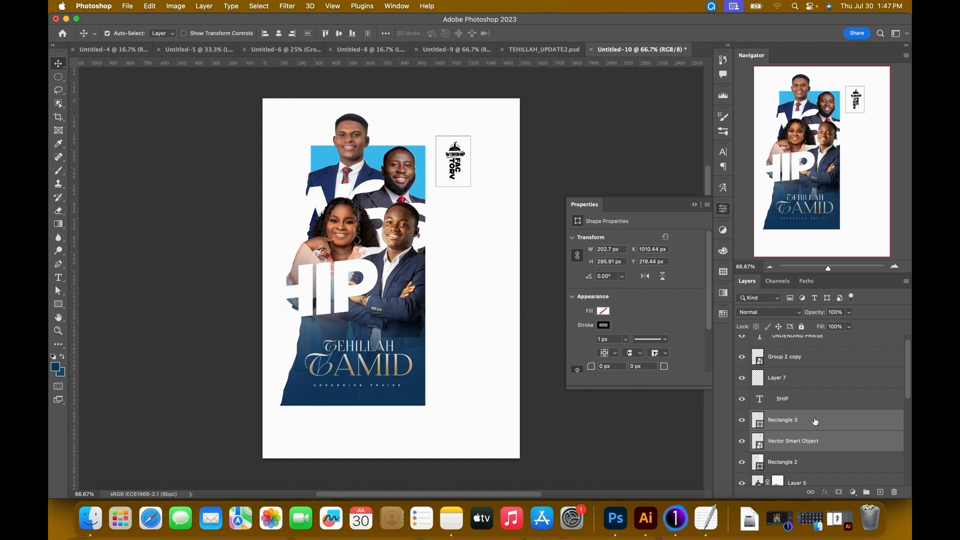
pyautogui.hotkey('shift', 'Left')
pyautogui.hotkey('shift', 'Right')
pyautogui.hotkey('shift', 'Down')
pyautogui.hotkey('shift', 'Down')
pyautogui.press('Down')
pyautogui.hotkey('shift', 'Up')
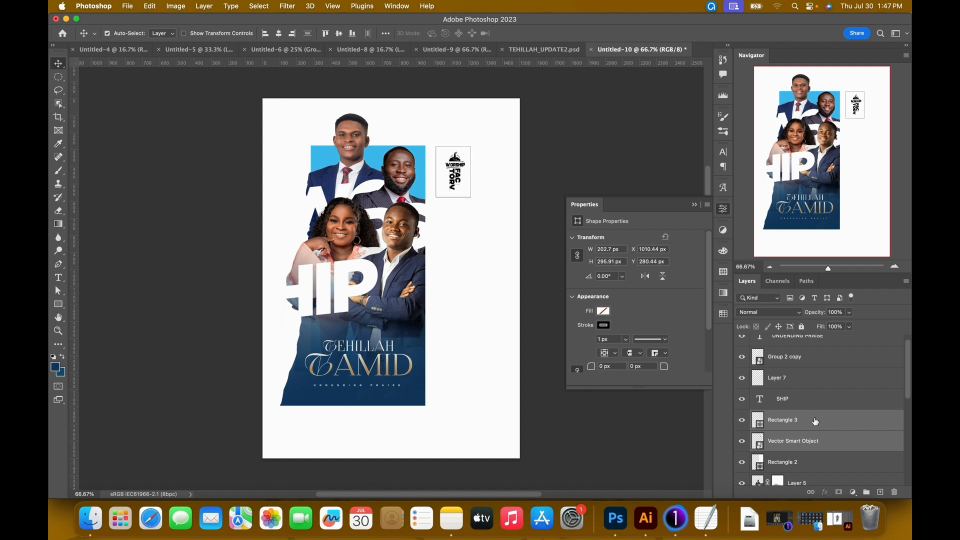
# Check the text under the logo in TEHILLAH_UPDATE2.psd and start a text line on a new layer below the frame in Untitled-10.
pyautogui.click(881, 492)
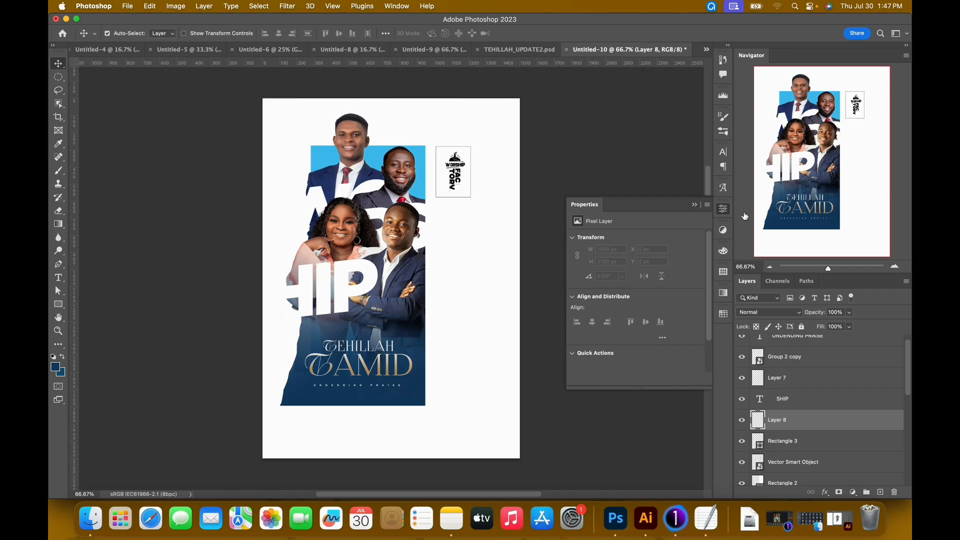
pyautogui.click(505, 50)
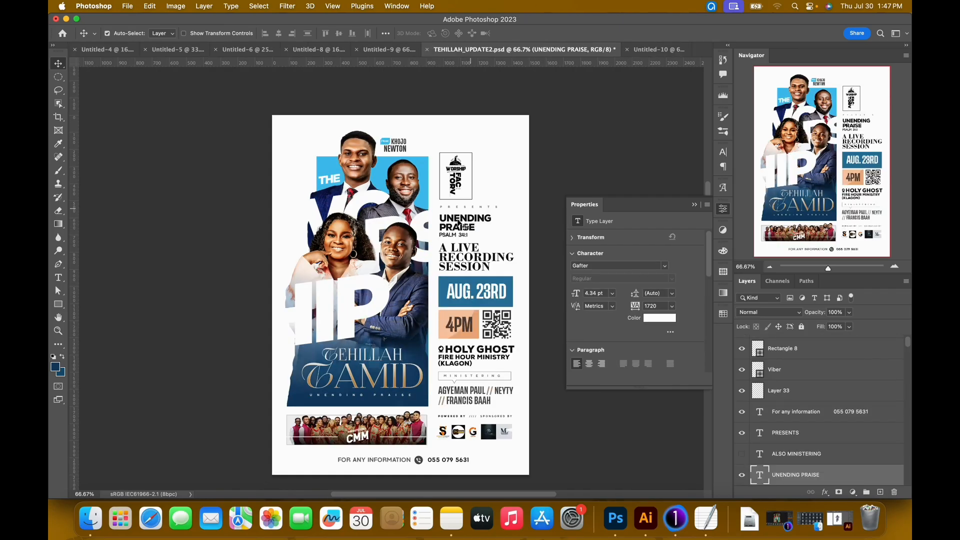
pyautogui.click(652, 49)
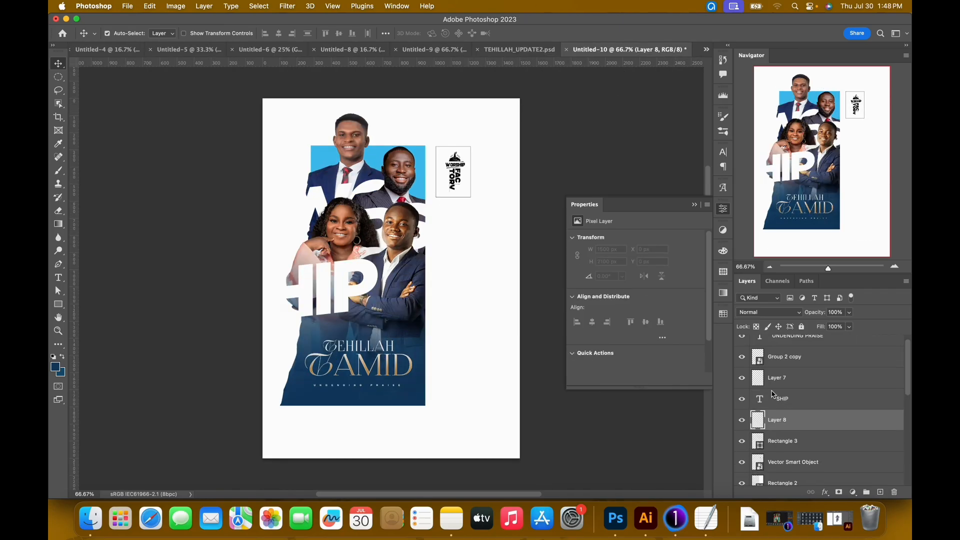
pyautogui.press('t')
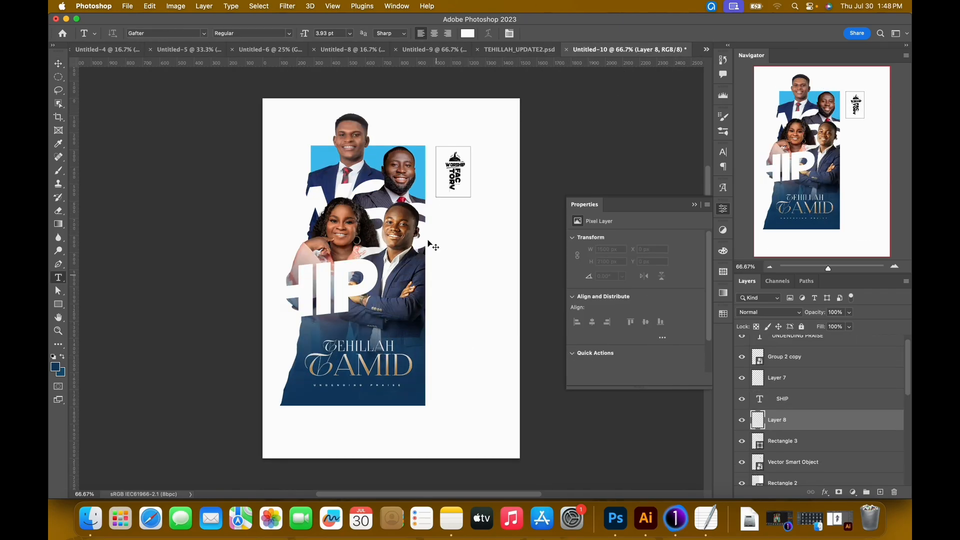
pyautogui.click(444, 220)
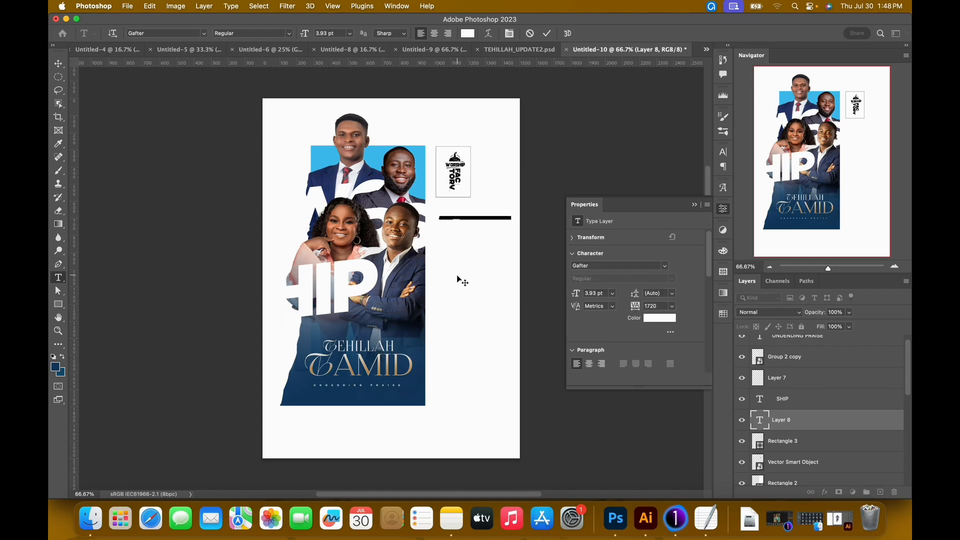
# Set the new text to 14 pt with tracking 0 and replace the placeholder with UNENDING PRAISE on two lines.
pyautogui.click(658, 306)
pyautogui.write('0')
pyautogui.press('Return')
pyautogui.moveTo(580, 294); pyautogui.dragTo(481, 235)
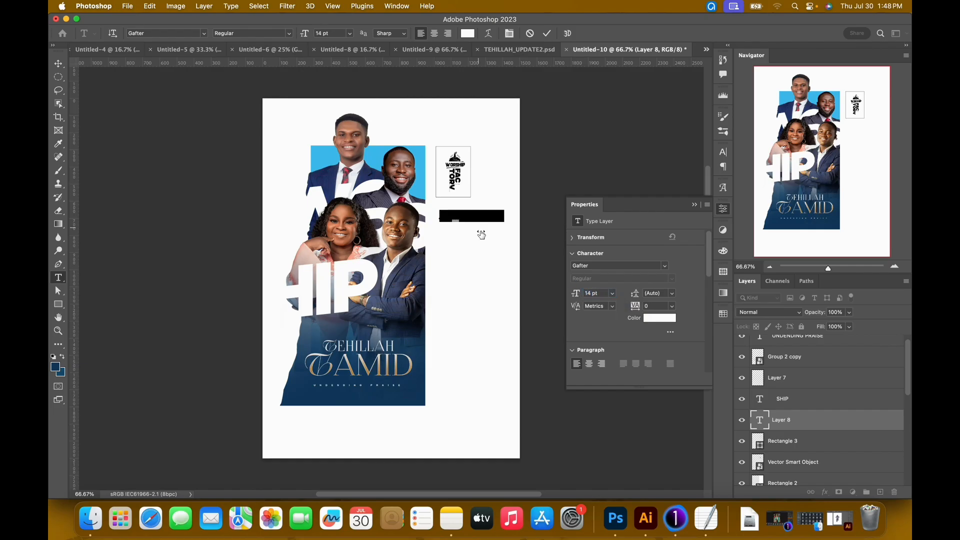
pyautogui.click(478, 218)
pyautogui.press('super+a')
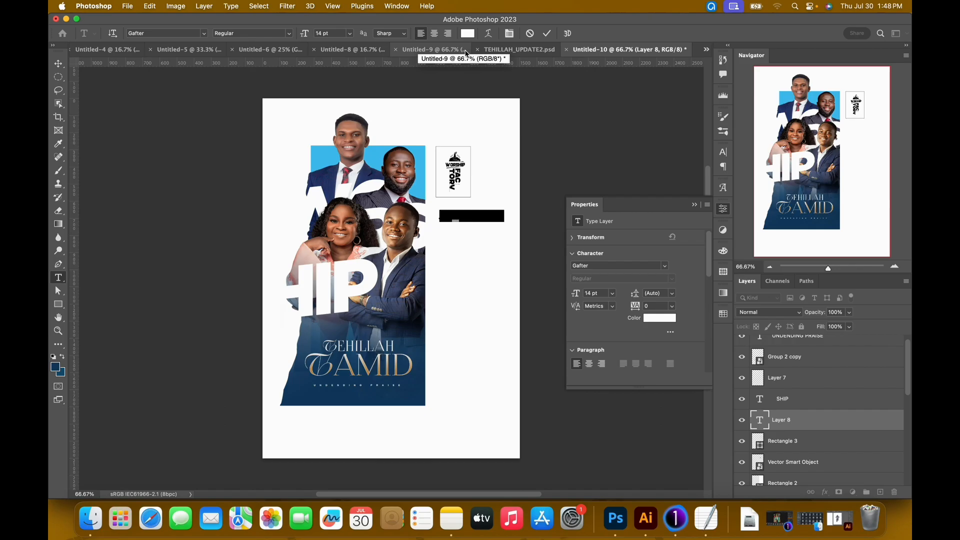
pyautogui.press('BackSpace')
pyautogui.press('super+a')
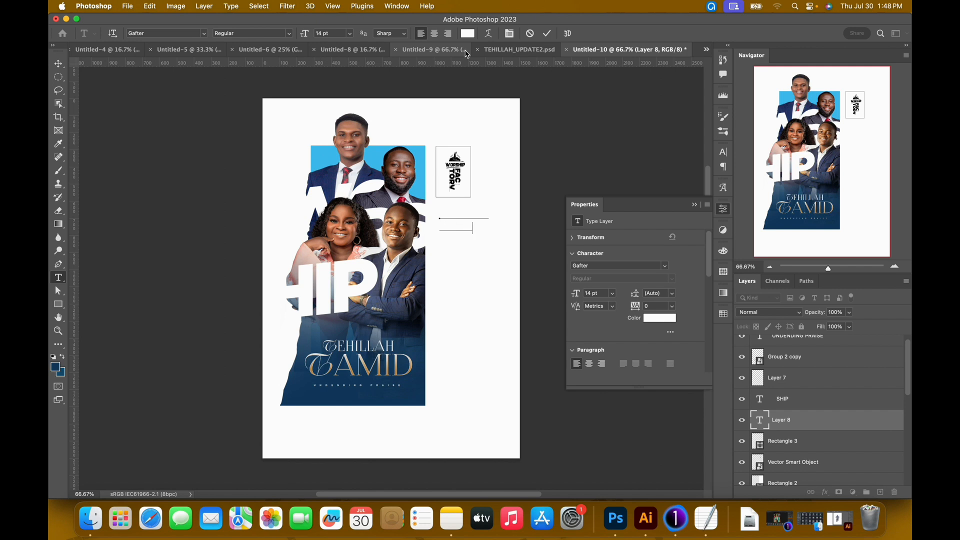
# Colour the whole UNENDING PRAISE text black (000000).
pyautogui.press('super+a')
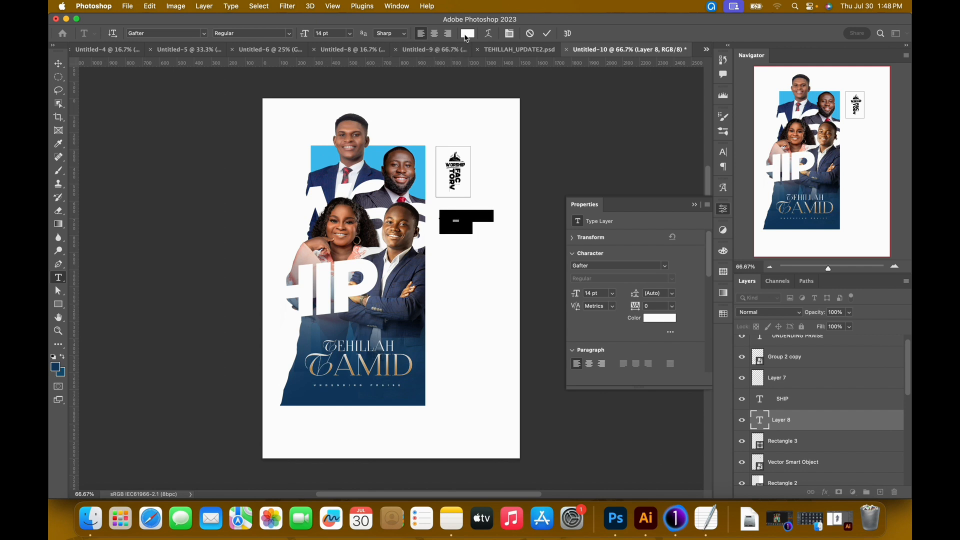
pyautogui.click(467, 33)
pyautogui.write('000000')
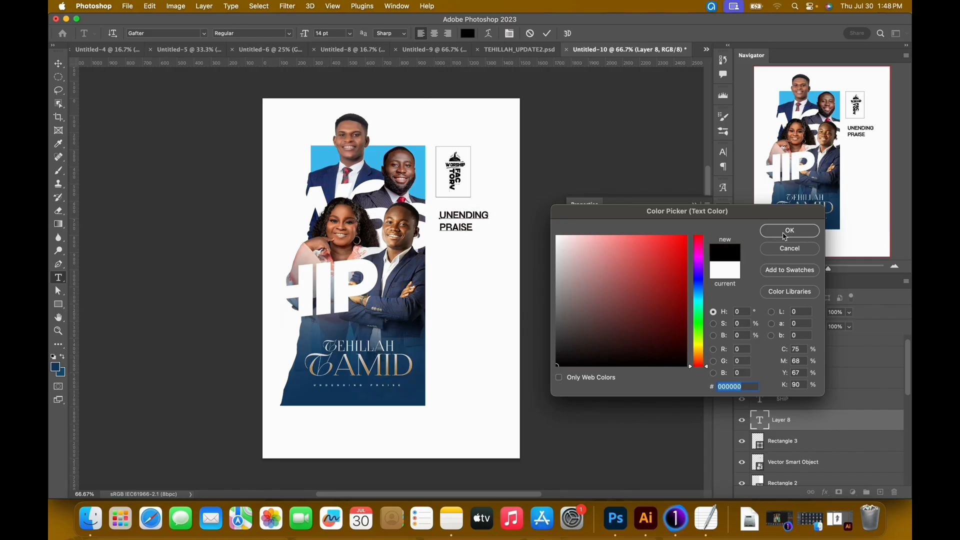
pyautogui.click(789, 231)
# Change the UNENDING PRAISE font to Gotham Black and set its leading to 13 pt.
pyautogui.click(184, 34)
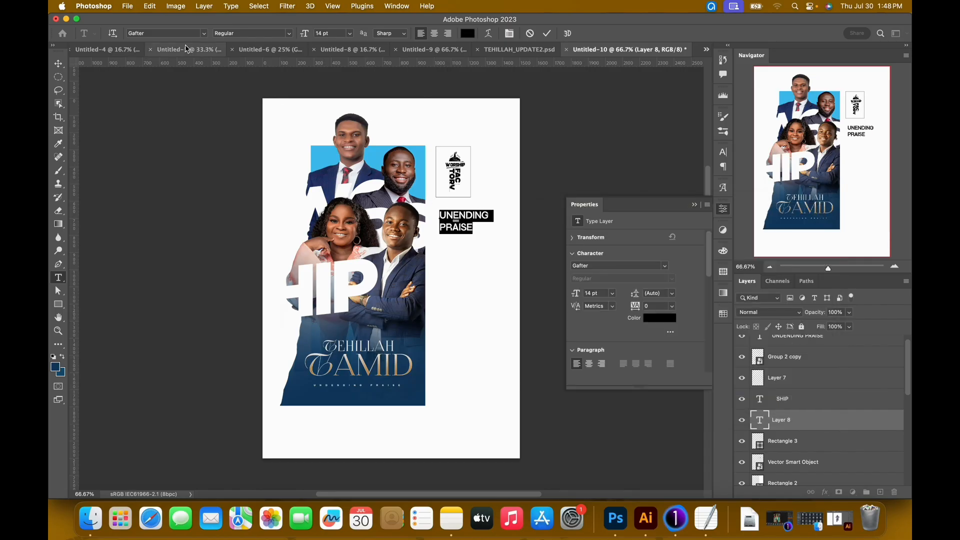
pyautogui.doubleClick(184, 35)
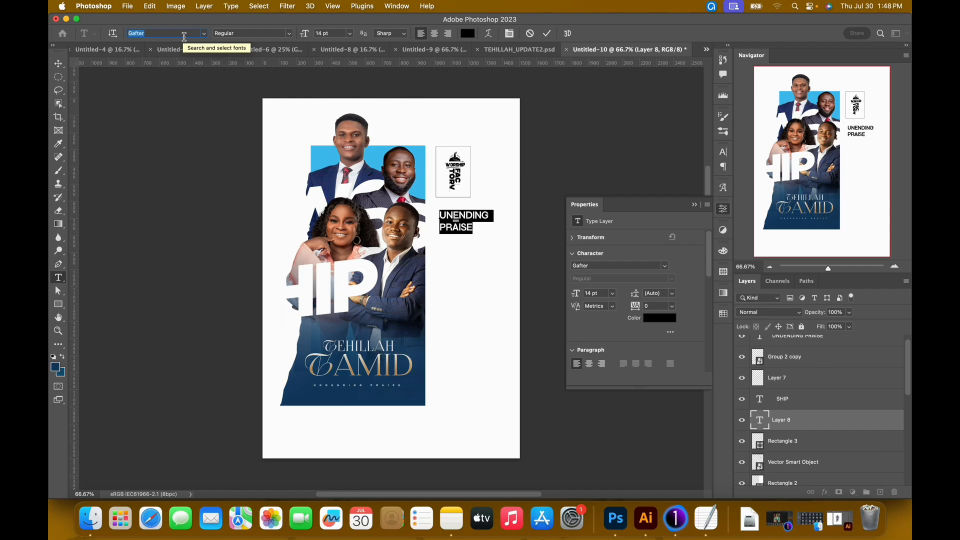
pyautogui.write('gotham b')
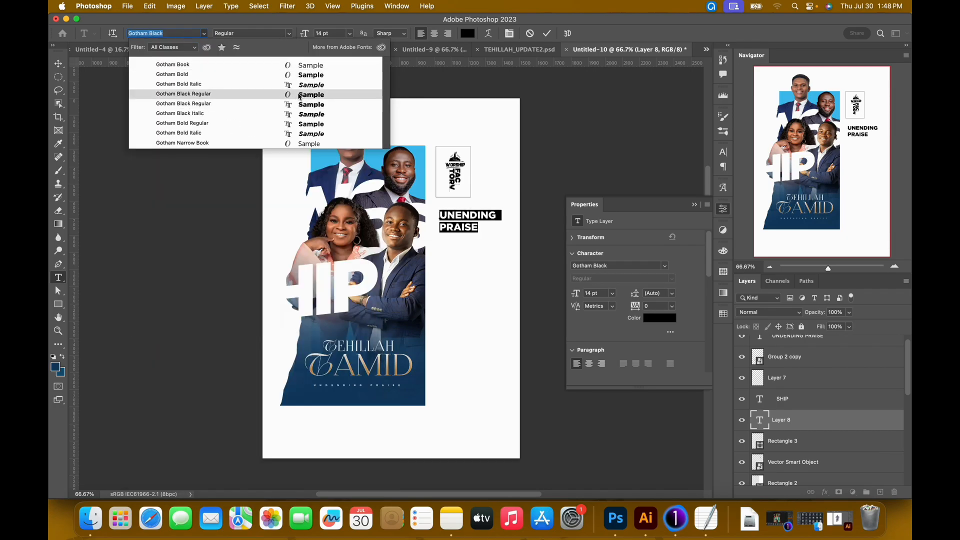
pyautogui.click(298, 94)
pyautogui.moveTo(639, 297); pyautogui.dragTo(636, 296)
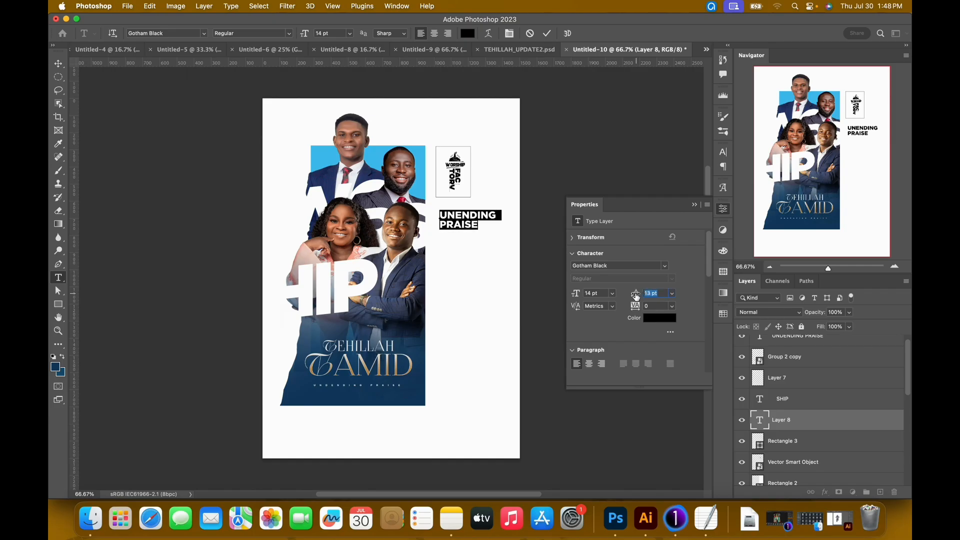
pyautogui.click(547, 33)
# Check the verse line in TEHILLAH_UPDATE2.psd and add PSALM 34:1 as a third line under UNENDING PRAISE in Untitled-10.
pyautogui.click(504, 52)
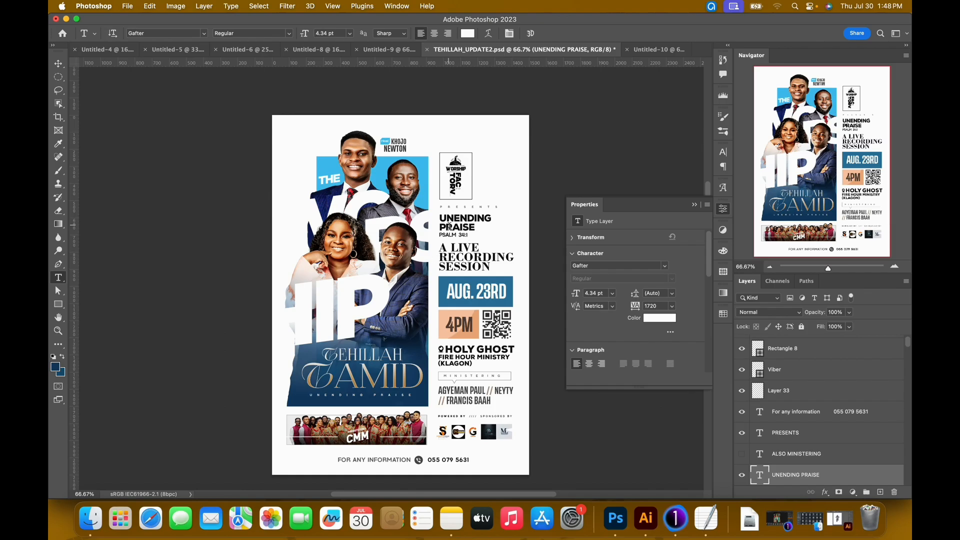
pyautogui.press('v')
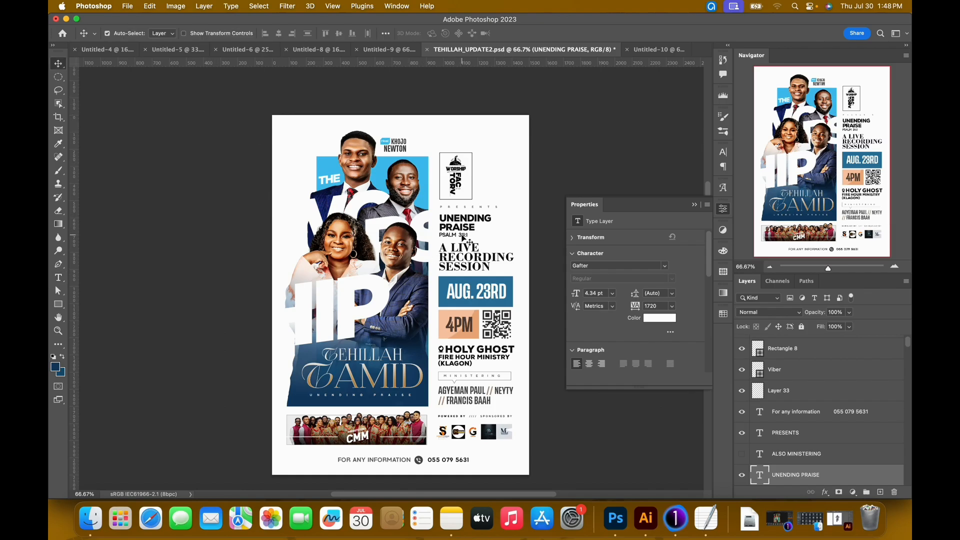
pyautogui.click(463, 233)
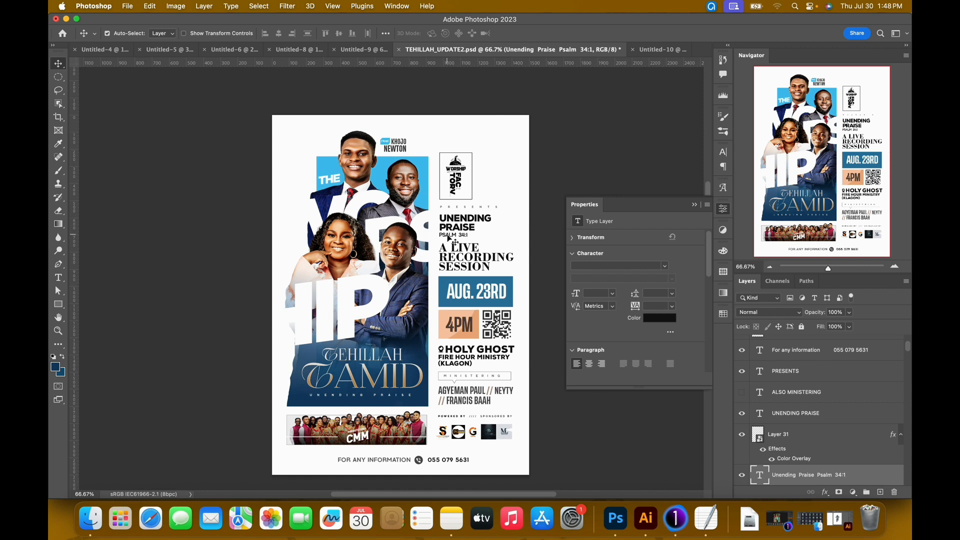
pyautogui.click(661, 52)
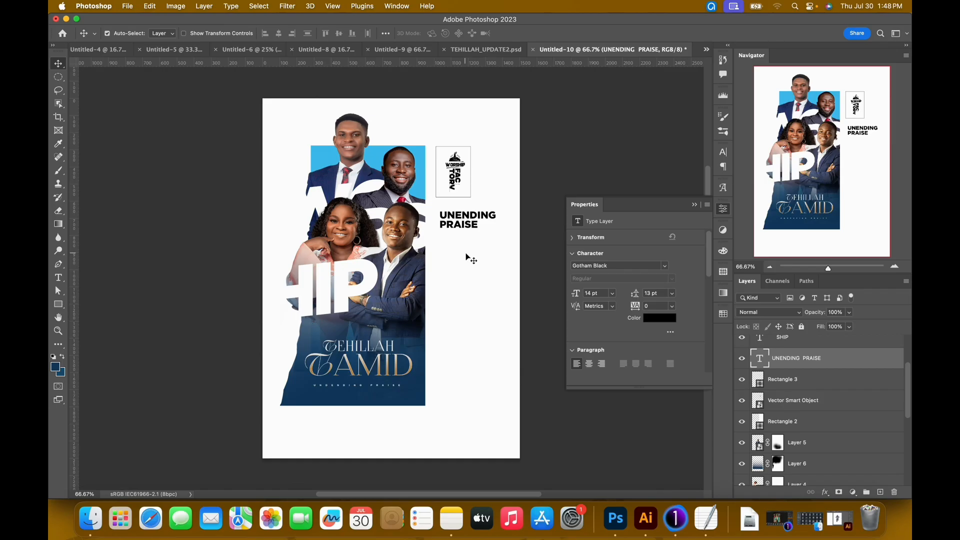
pyautogui.press('Return')
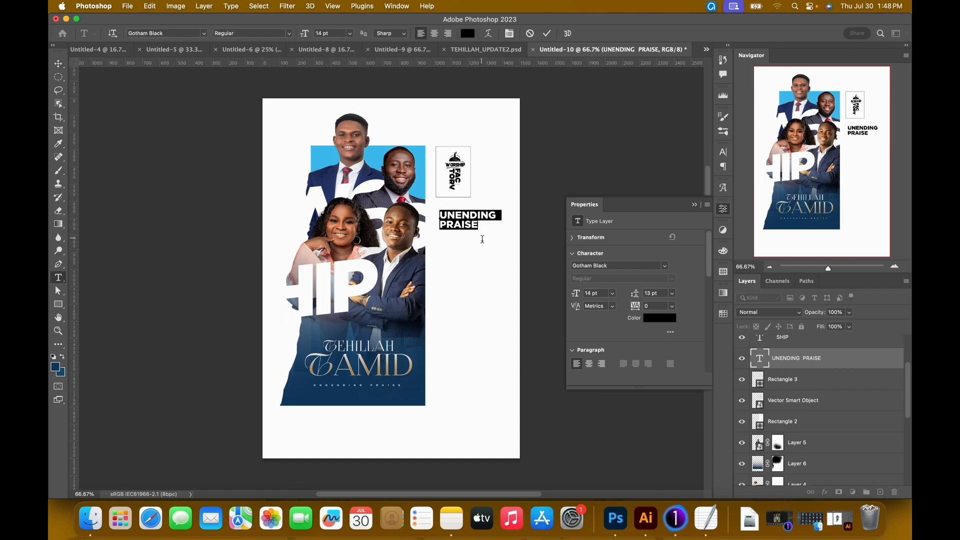
pyautogui.click(480, 233)
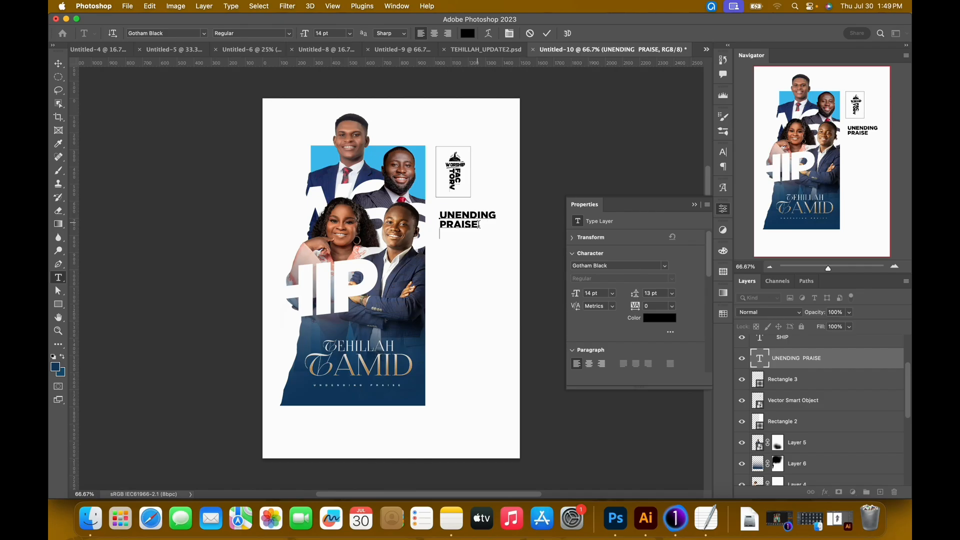
pyautogui.write('PSALM 34:1')
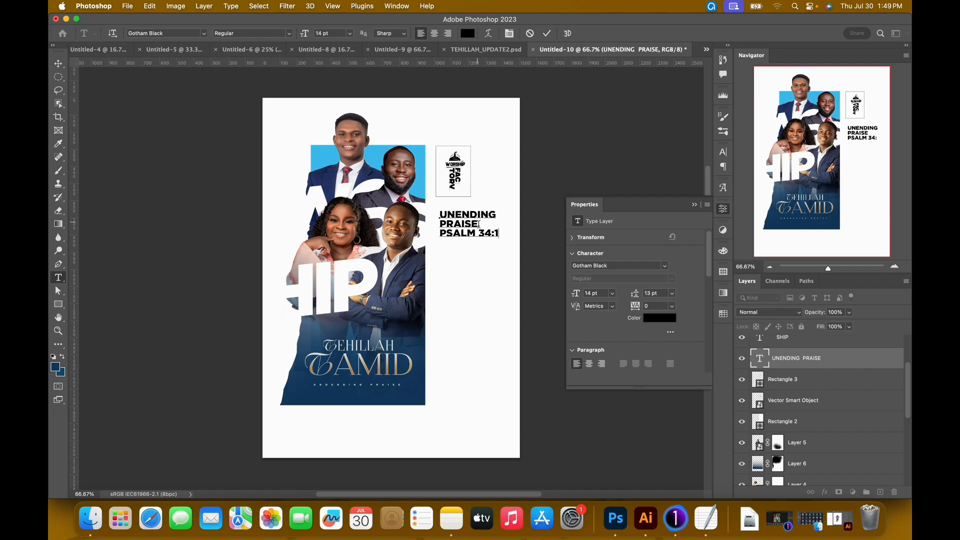
# Set the PSALM 34:1 line in Gafter at 8 pt and tighten its leading.
pyautogui.moveTo(499, 234); pyautogui.dragTo(389, 235)
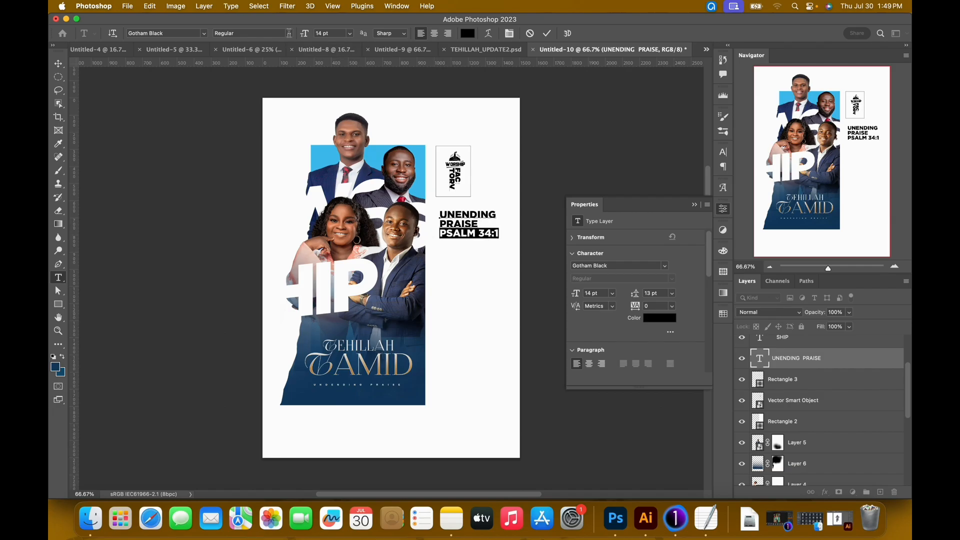
pyautogui.click(191, 34)
pyautogui.write('gaf')
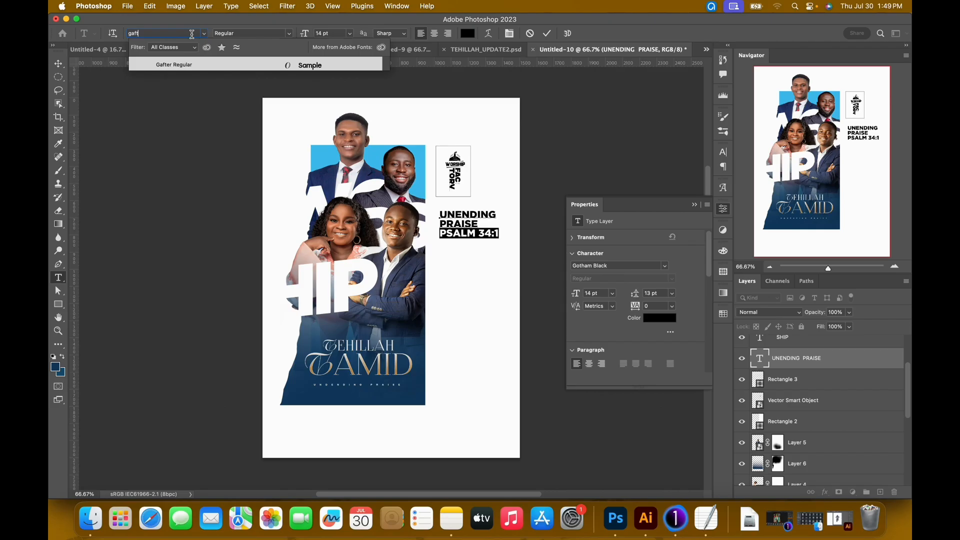
pyautogui.write('t')
pyautogui.click(204, 66)
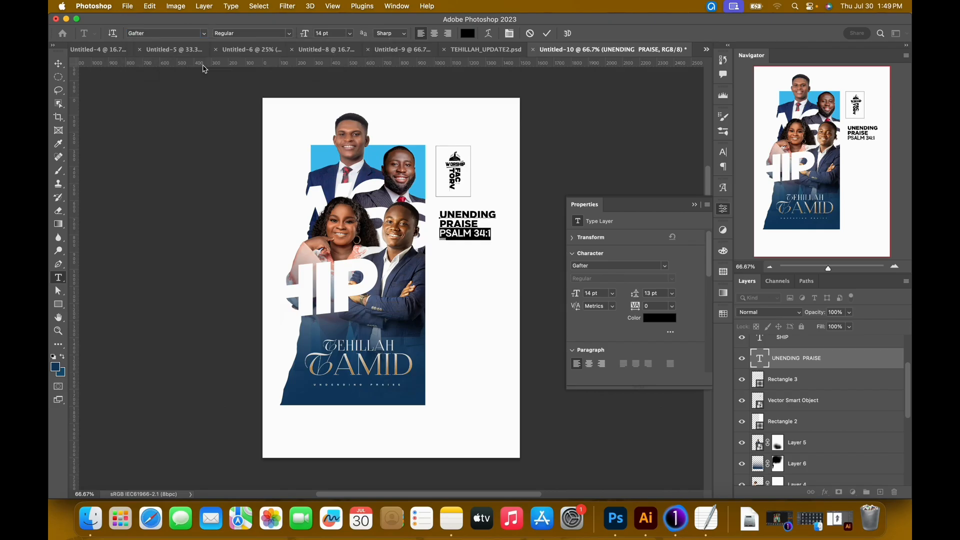
pyautogui.moveTo(581, 296); pyautogui.dragTo(578, 296)
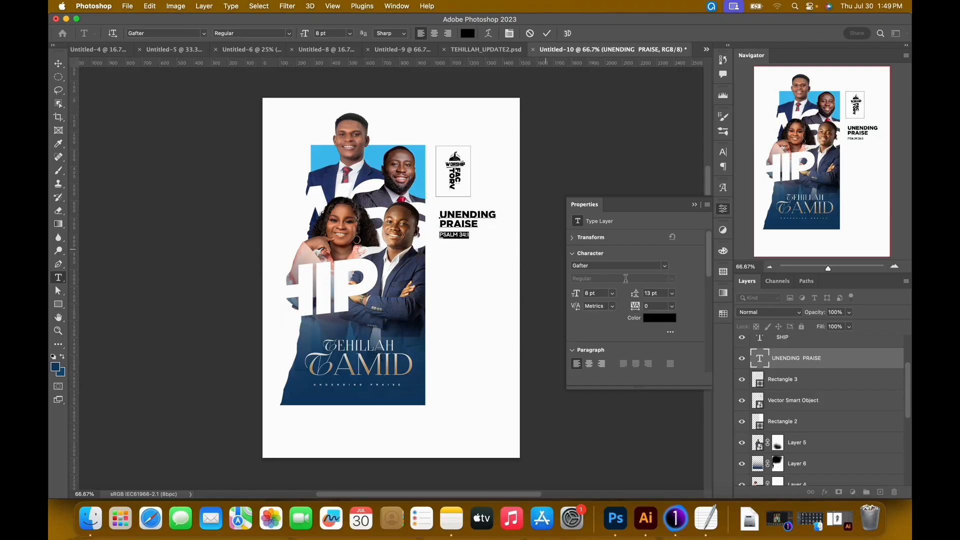
pyautogui.moveTo(638, 295); pyautogui.dragTo(638, 297)
# Set the tracking of the two UNENDING PRAISE lines to -40.
pyautogui.click(475, 227)
pyautogui.moveTo(475, 227); pyautogui.dragTo(439, 212)
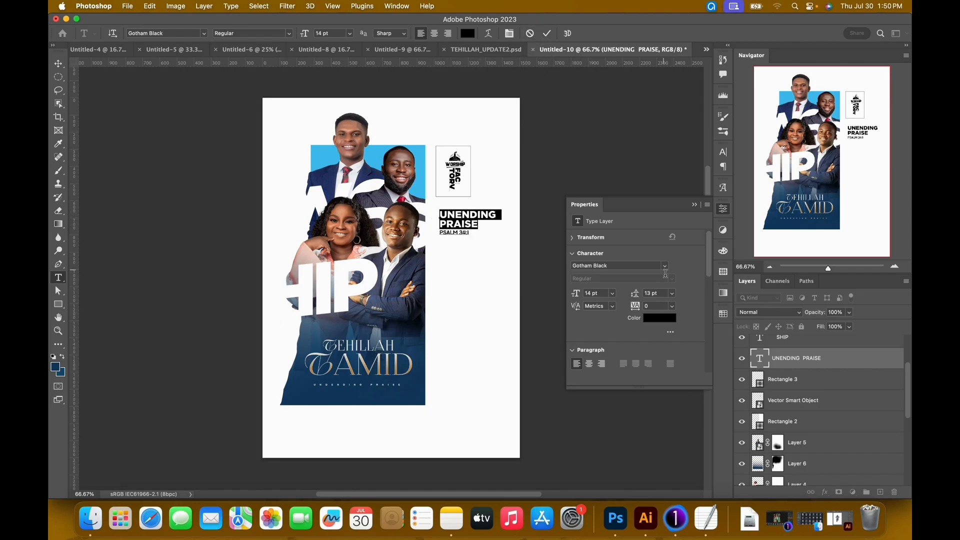
pyautogui.moveTo(635, 309); pyautogui.dragTo(635, 309)
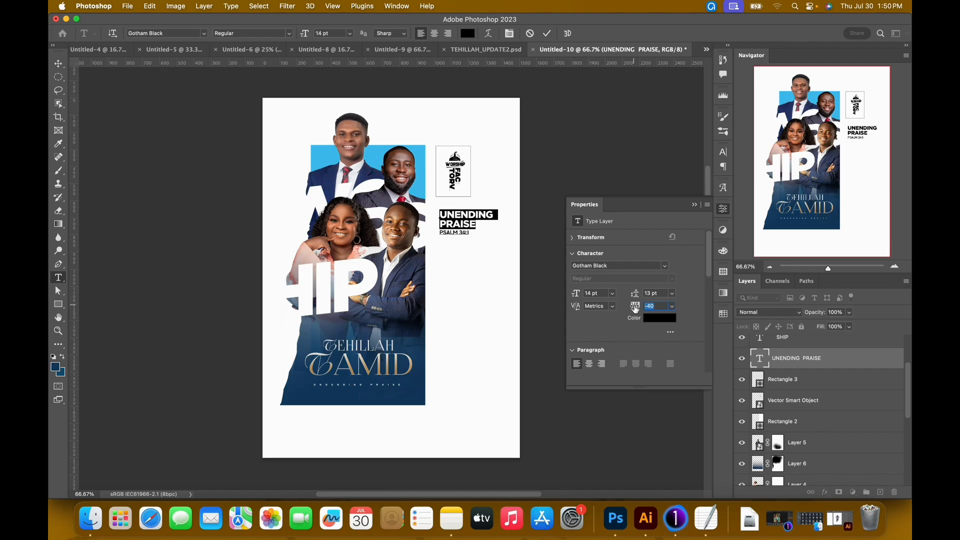
pyautogui.click(547, 33)
pyautogui.press('v')
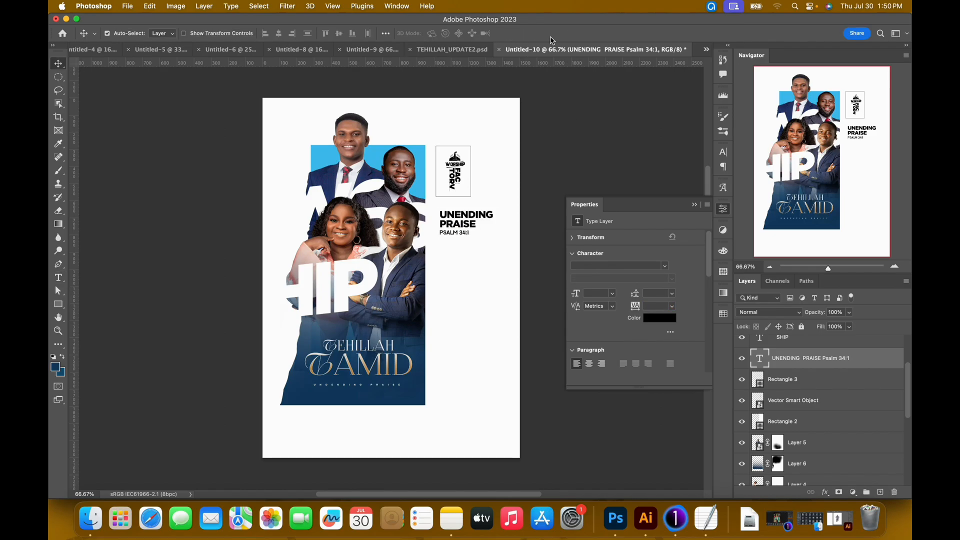
# Set the tracking of the two UNENDING PRAISE lines to -30, leaving the PSALM 34:1 line out of the selection.
pyautogui.doubleClick(476, 228)
pyautogui.moveTo(477, 226); pyautogui.dragTo(434, 218)
pyautogui.click(656, 307)
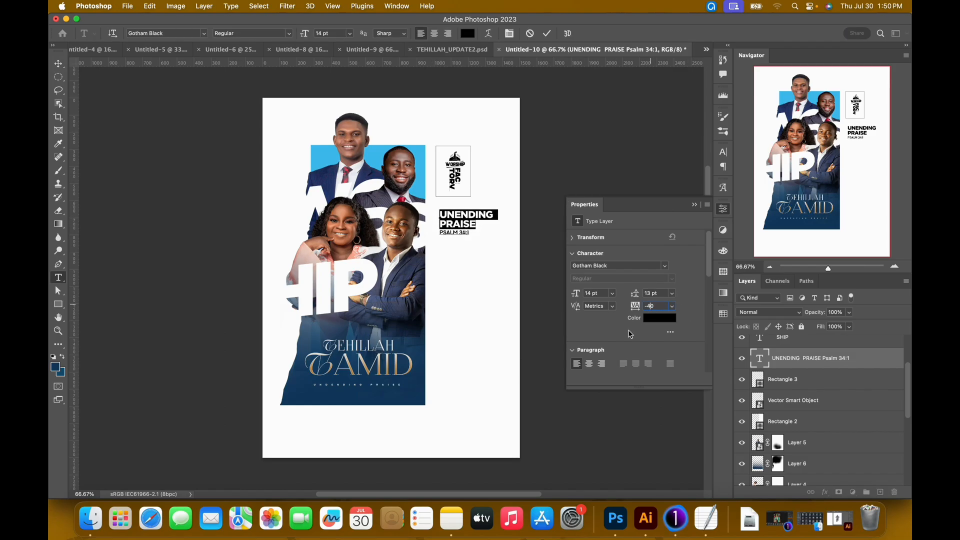
pyautogui.write('-30')
pyautogui.press('Return')
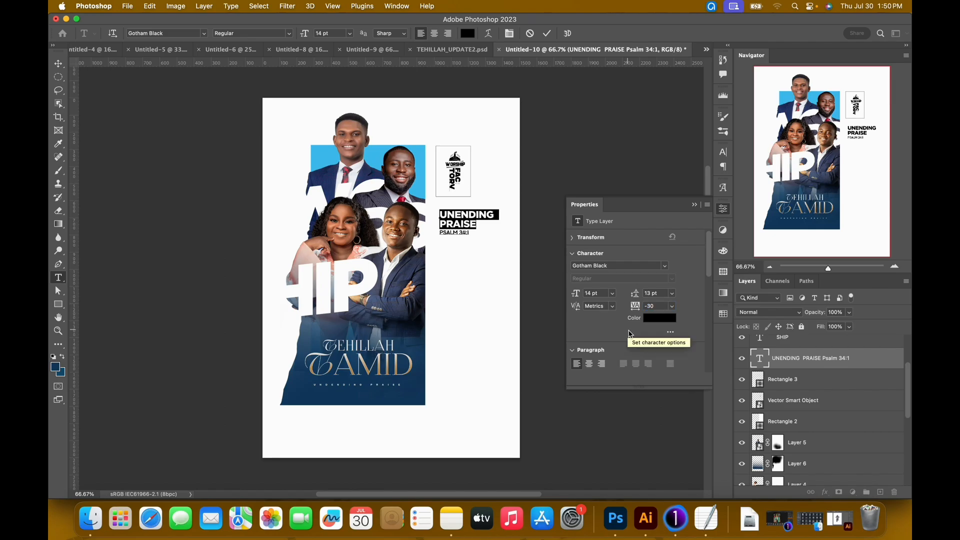
pyautogui.click(547, 33)
pyautogui.press('v')
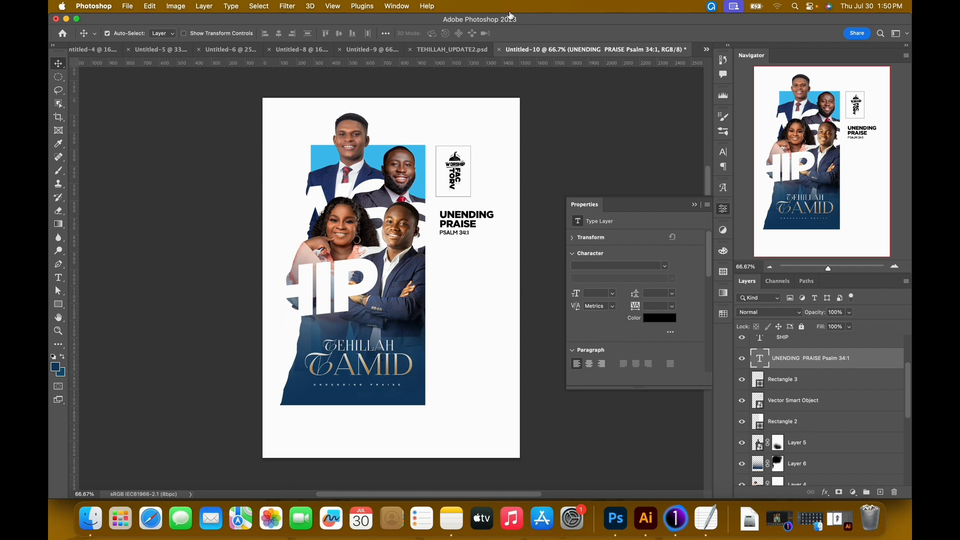
# Check the line under PSALM 34:1 in TEHILLAH_UPDATE2.psd and enter A LIVE as new text on its own layer below PSALM 34:1 in Untitled-10.
pyautogui.click(472, 50)
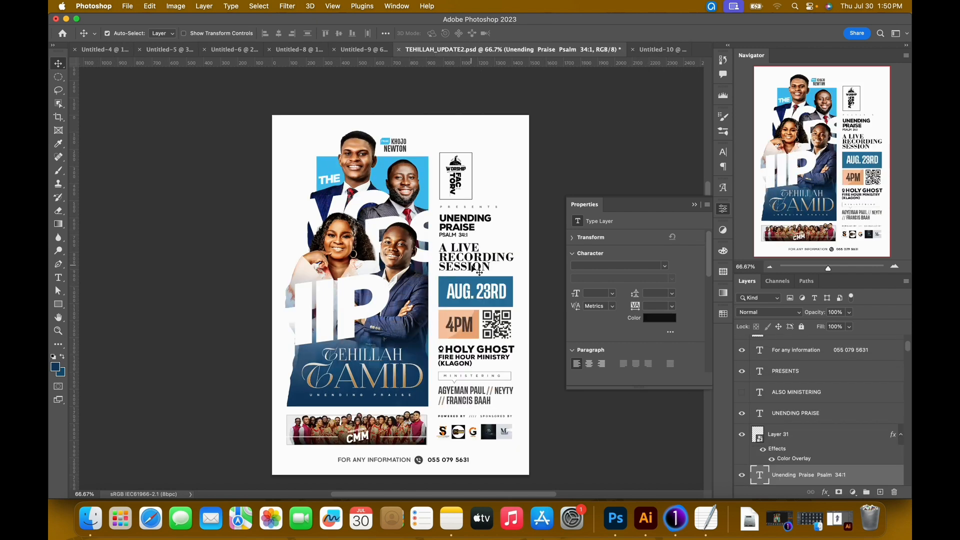
pyautogui.click(661, 50)
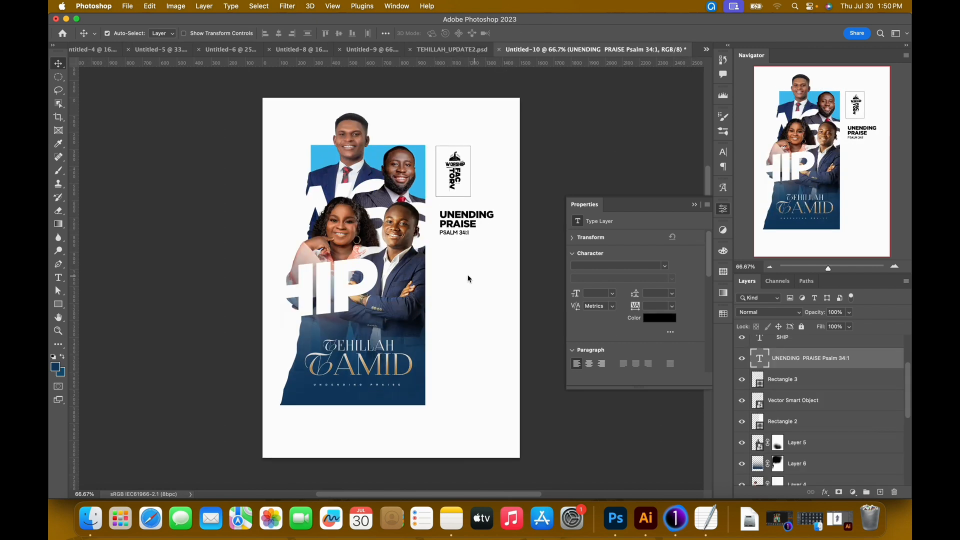
pyautogui.click(881, 492)
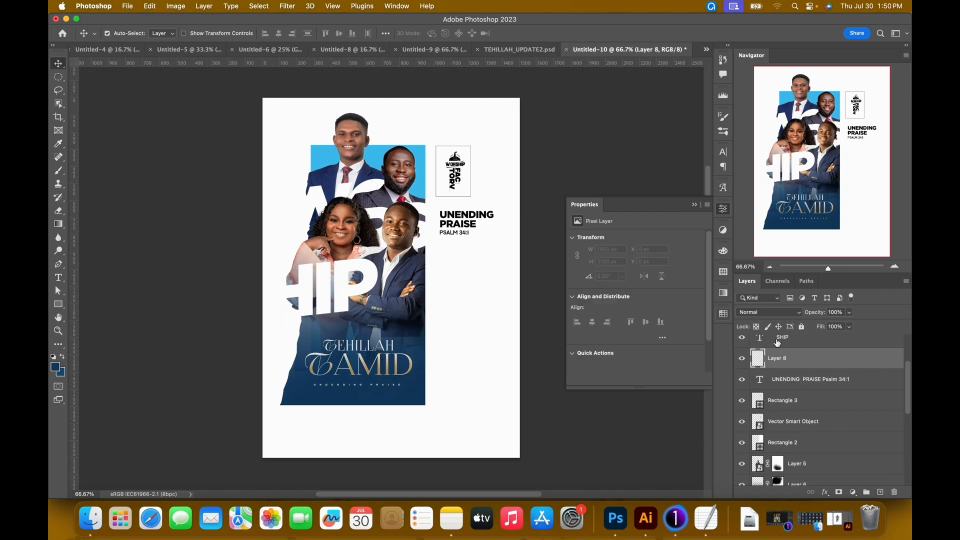
pyautogui.press('t')
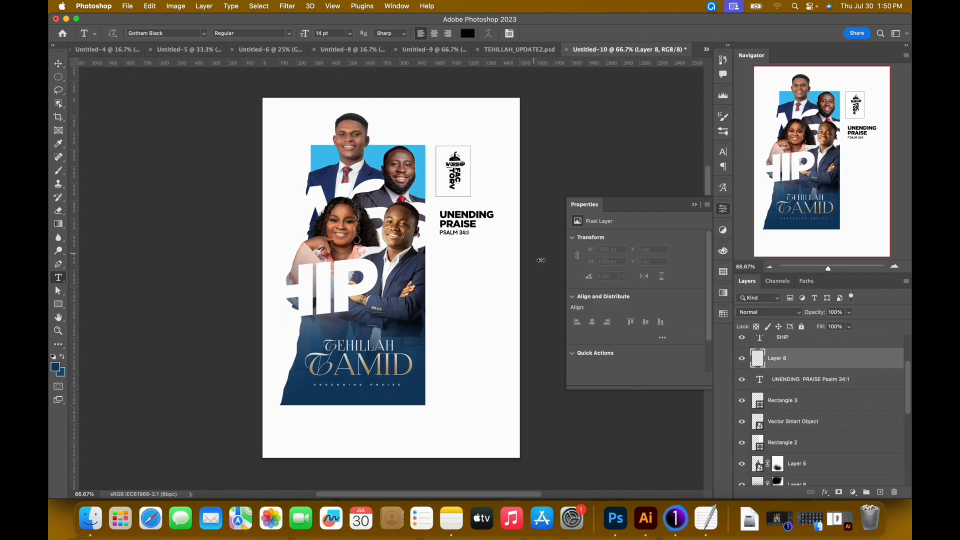
pyautogui.click(443, 256)
pyautogui.write('A LIVE')
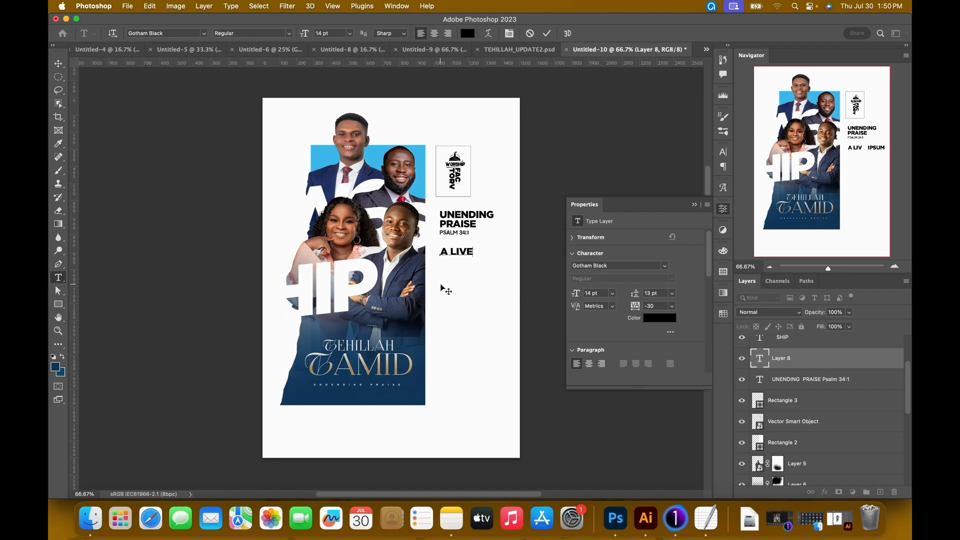
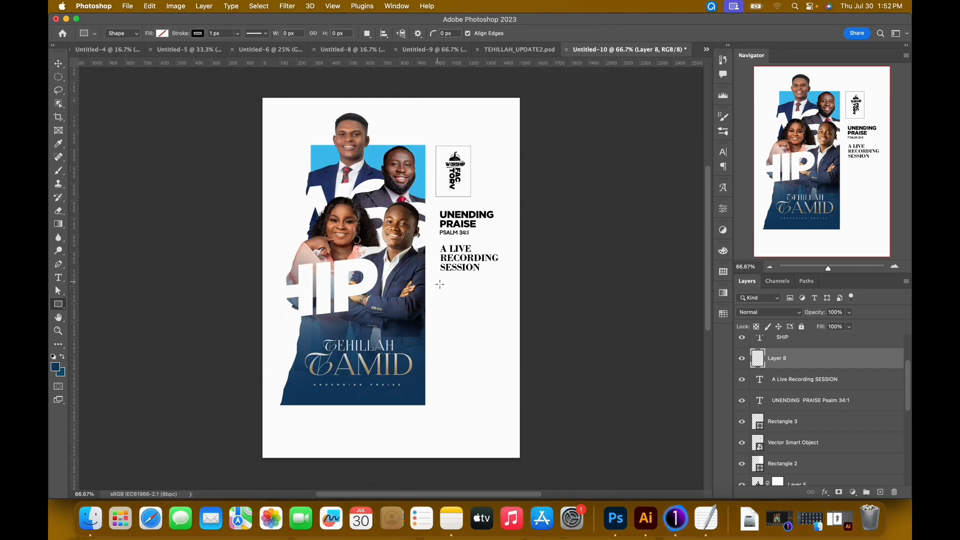
# Show the guides and add two horizontal guides, one just beneath SESSION and another further down the right-hand column.
pyautogui.press('super+semicolon')
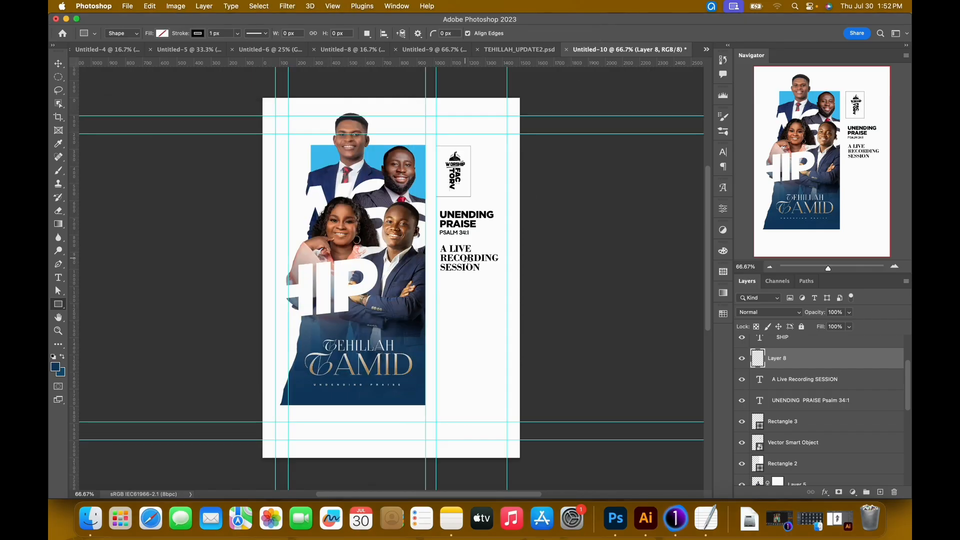
pyautogui.moveTo(493, 67); pyautogui.dragTo(491, 279)
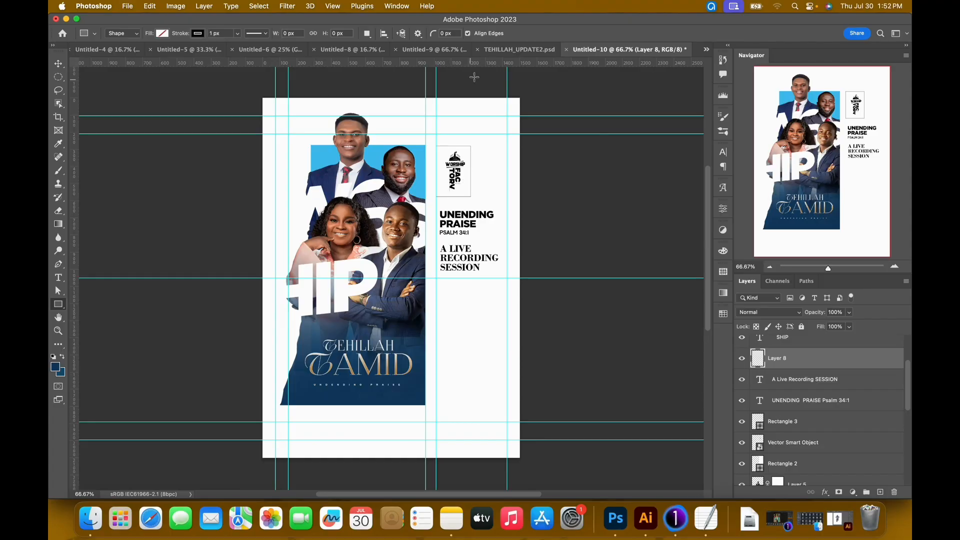
pyautogui.moveTo(514, 68); pyautogui.dragTo(506, 326)
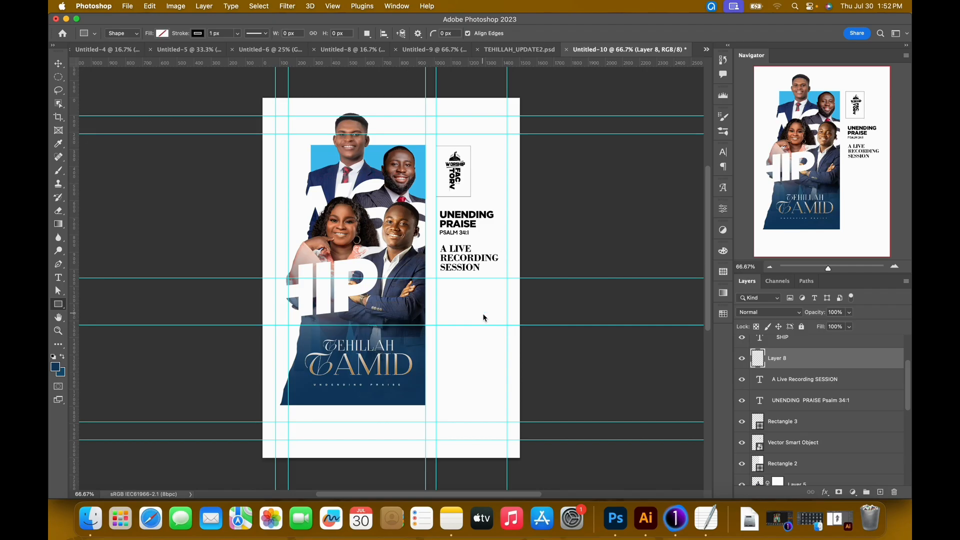
# Draw a rectangle about 414 by 111 px beneath SESSION between the column guides, with no stroke and a sampled blue fill, #286e97.
pyautogui.moveTo(436, 279); pyautogui.dragTo(509, 298)
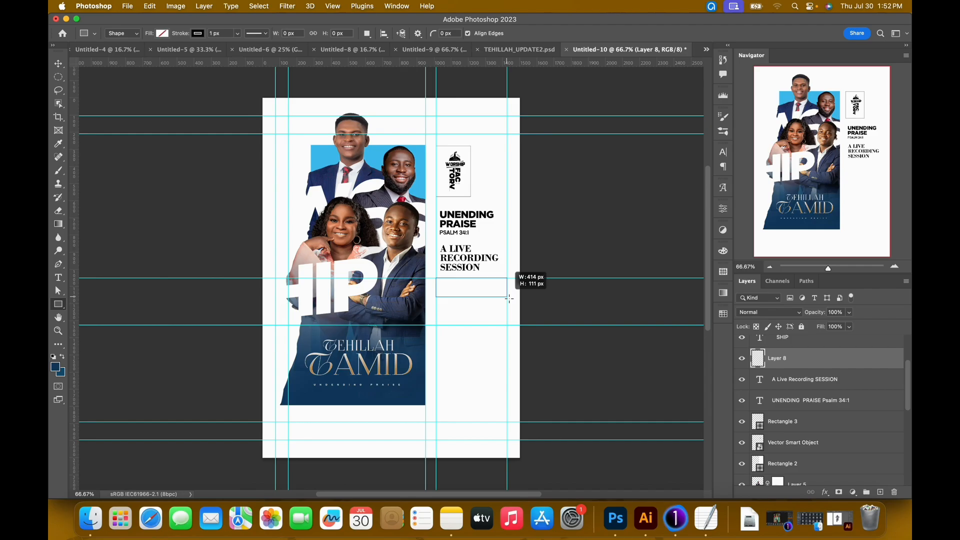
pyautogui.moveTo(509, 298); pyautogui.dragTo(509, 298)
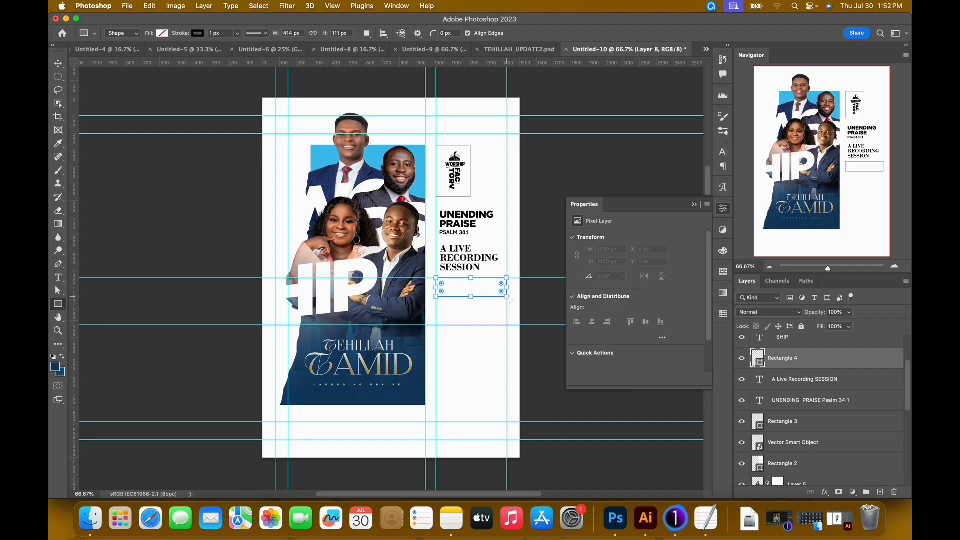
pyautogui.click(198, 34)
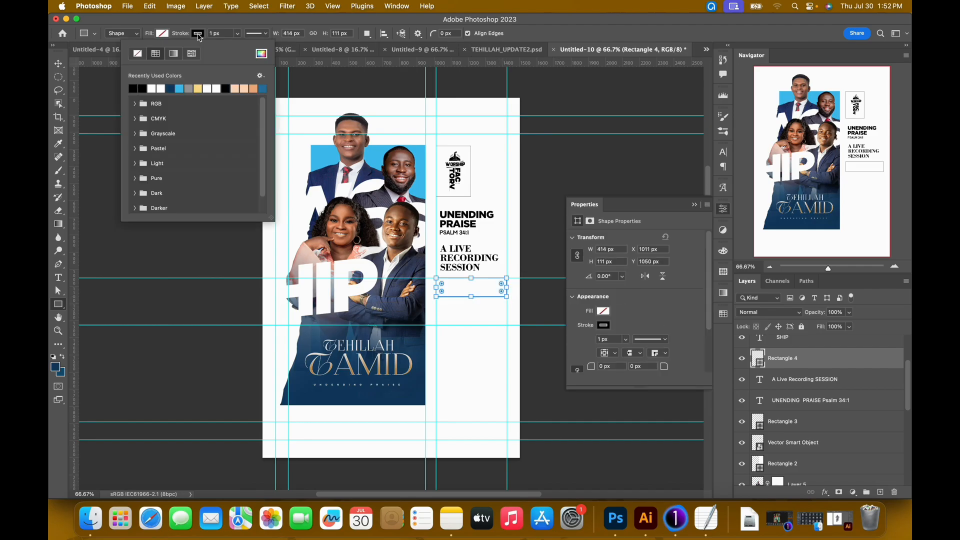
pyautogui.click(138, 56)
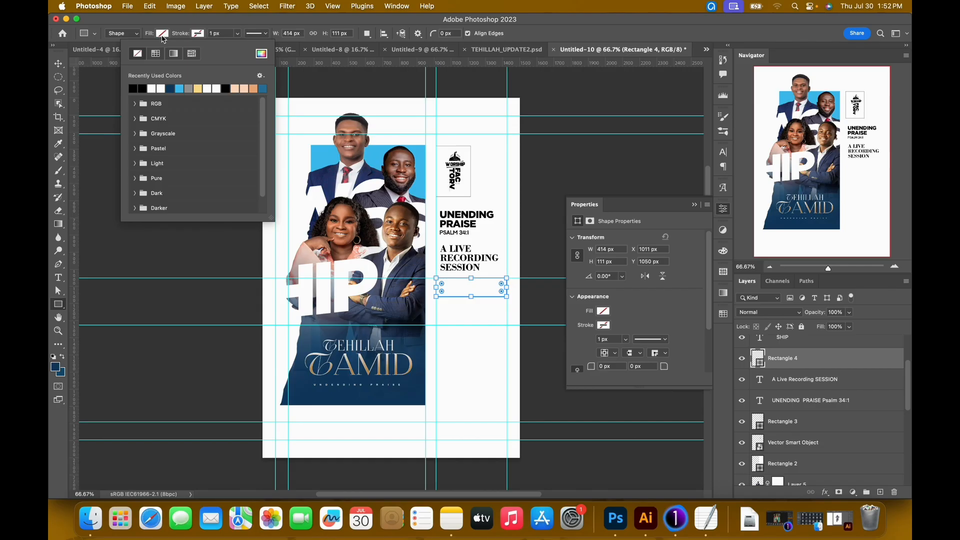
pyautogui.click(162, 35)
pyautogui.click(153, 88)
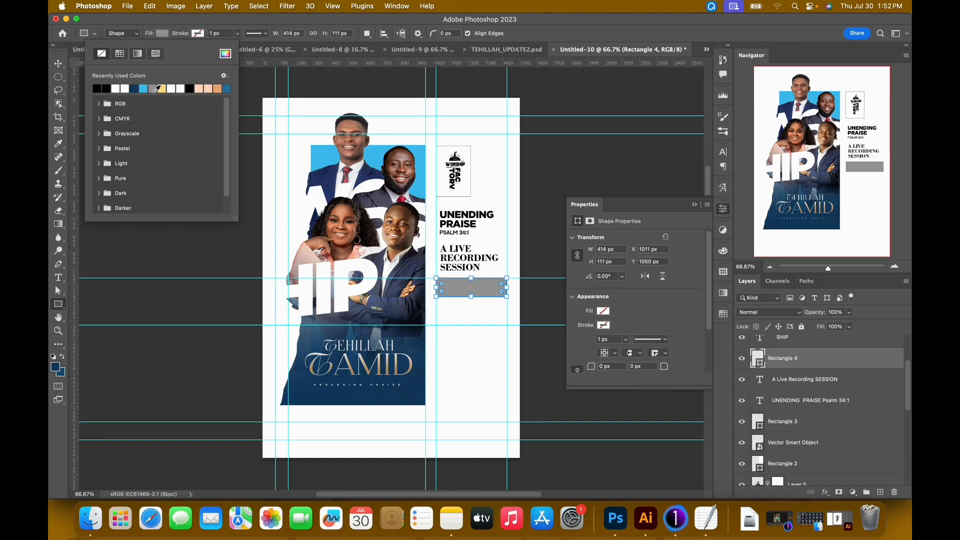
pyautogui.click(225, 54)
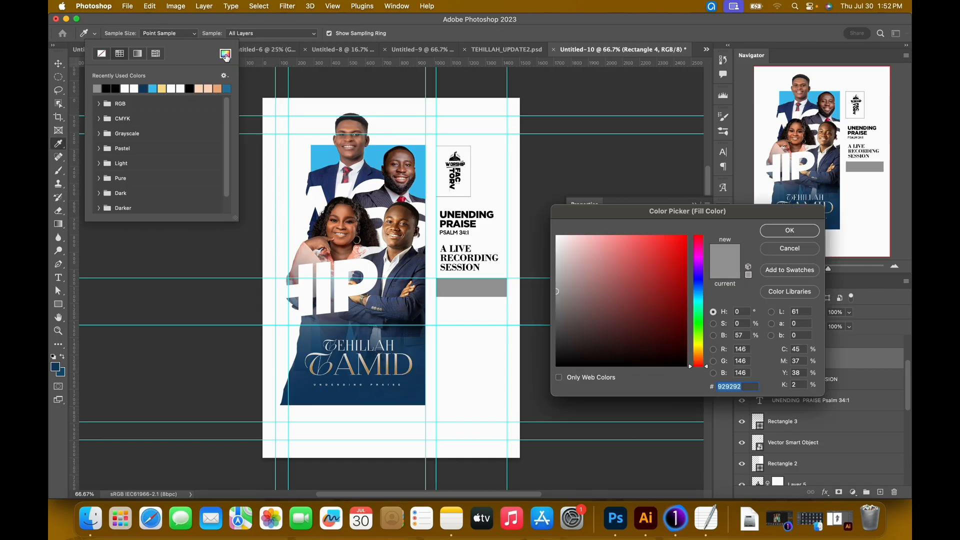
pyautogui.click(374, 157)
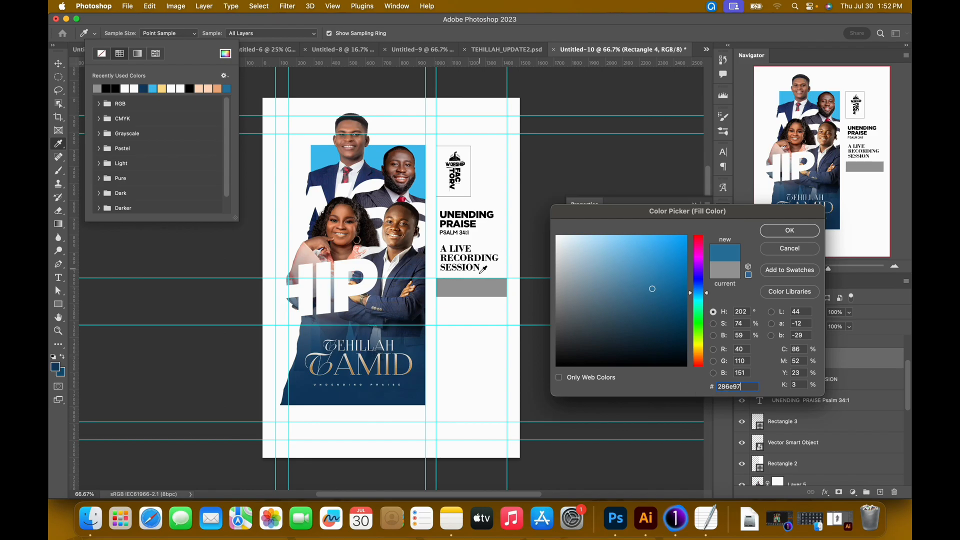
pyautogui.click(784, 232)
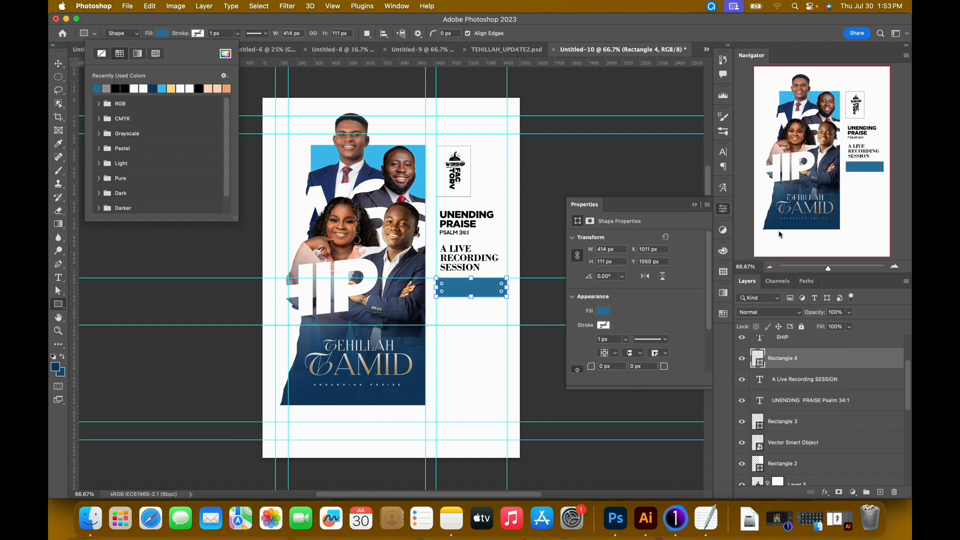
# Stretch the blue rectangle downward to about 112% of its height, keeping its width.
pyautogui.click(58, 64)
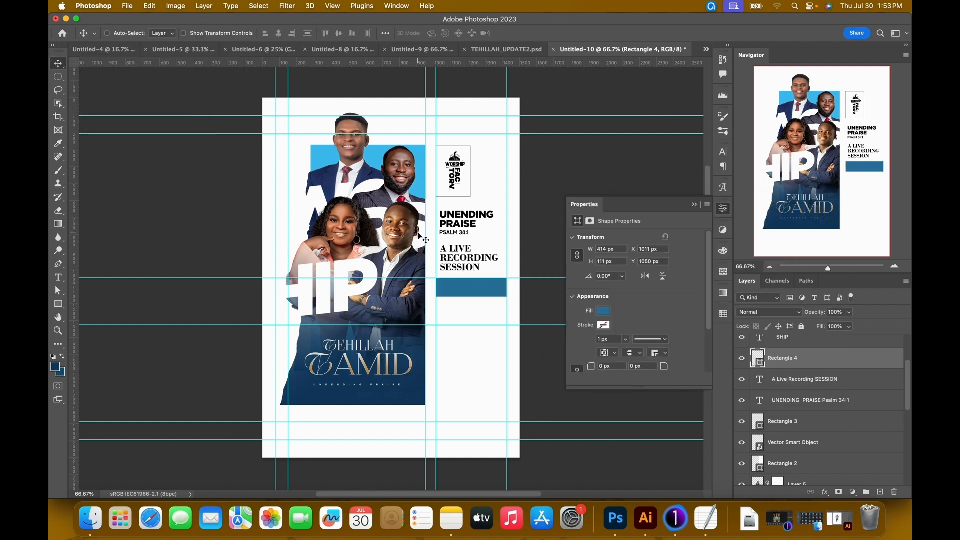
pyautogui.press('super+equal')
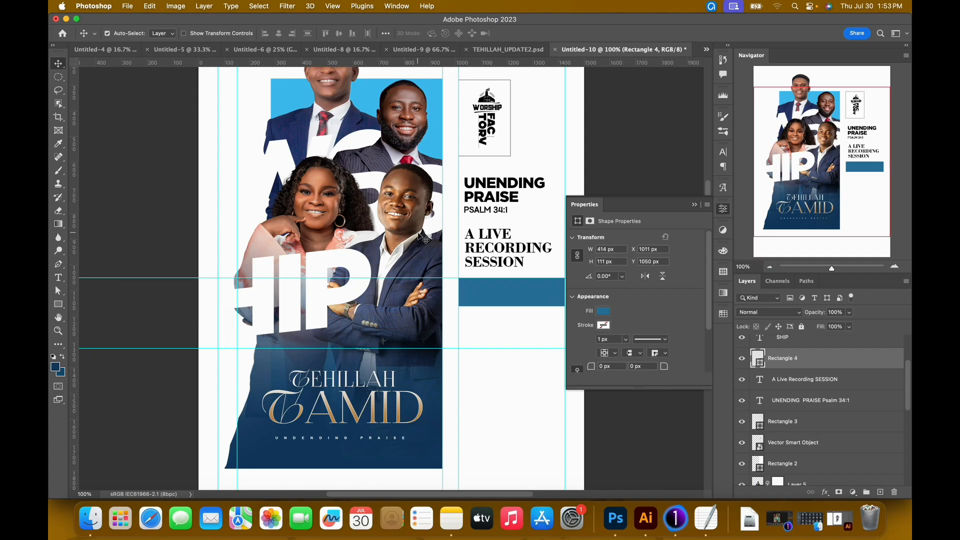
pyautogui.hscroll(3, 423, 239)
pyautogui.press('super+equal')
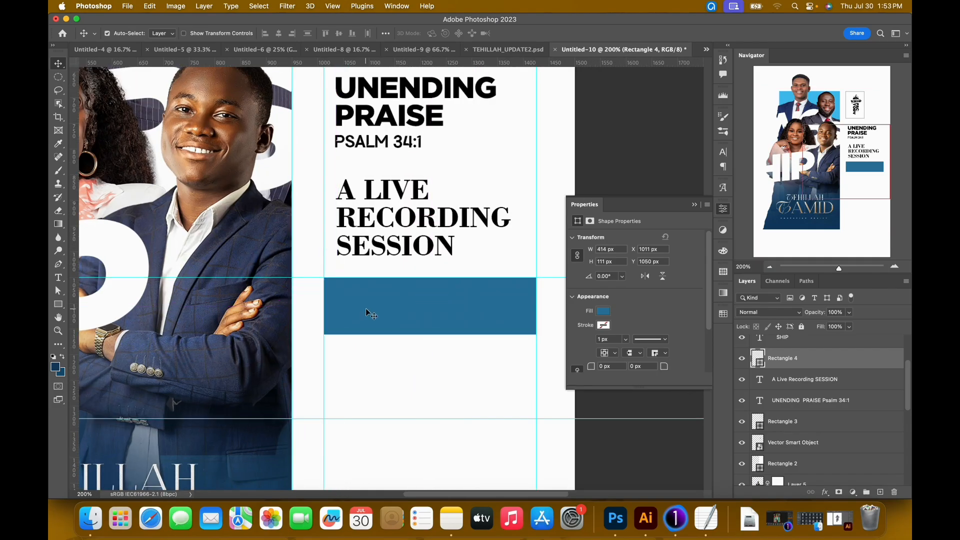
pyautogui.press('super+t')
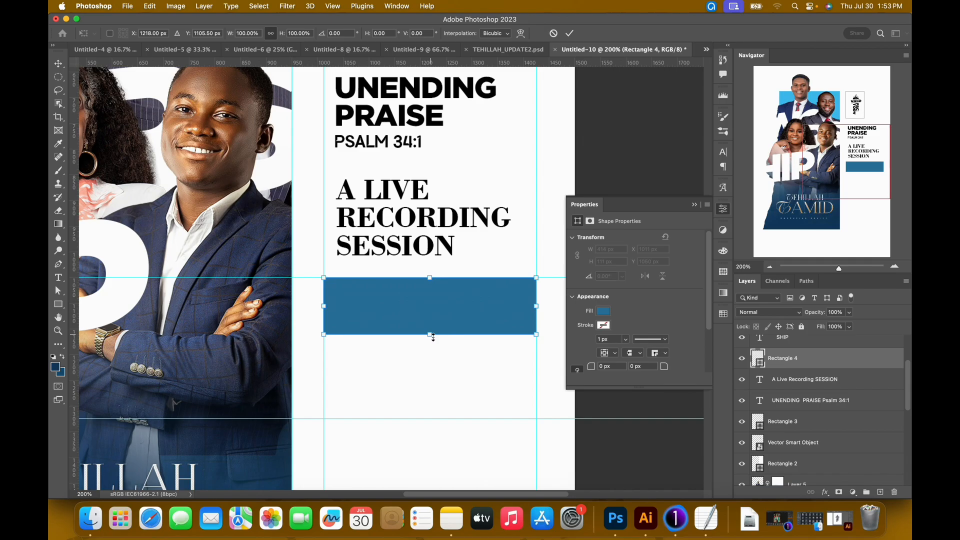
pyautogui.moveTo(433, 337); pyautogui.dragTo(437, 346)
pyautogui.press('Return')
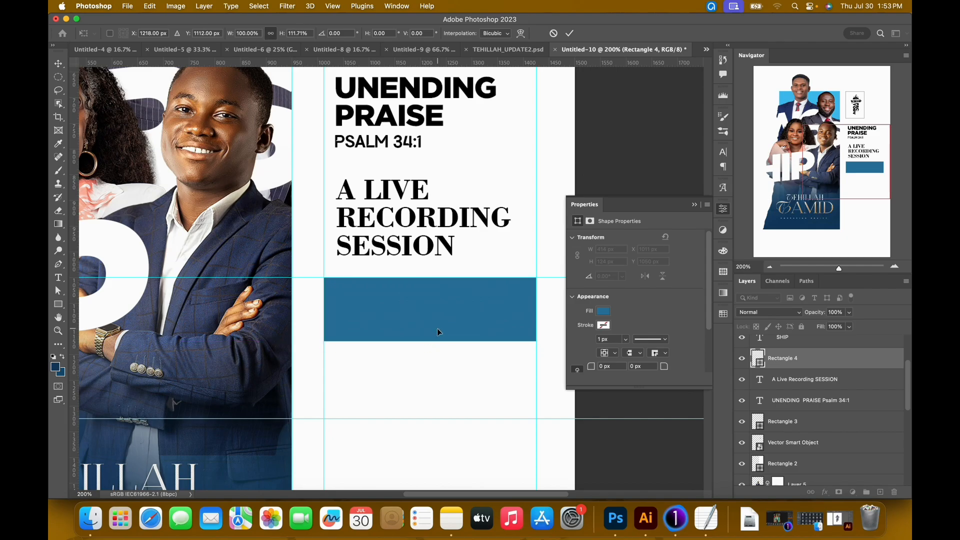
# Duplicate the A LIVE RECORDING SESSION text onto the blue rectangle, place it above Rectangle 4, and replace its wording with AUG. 23RD.
pyautogui.click(398, 220)
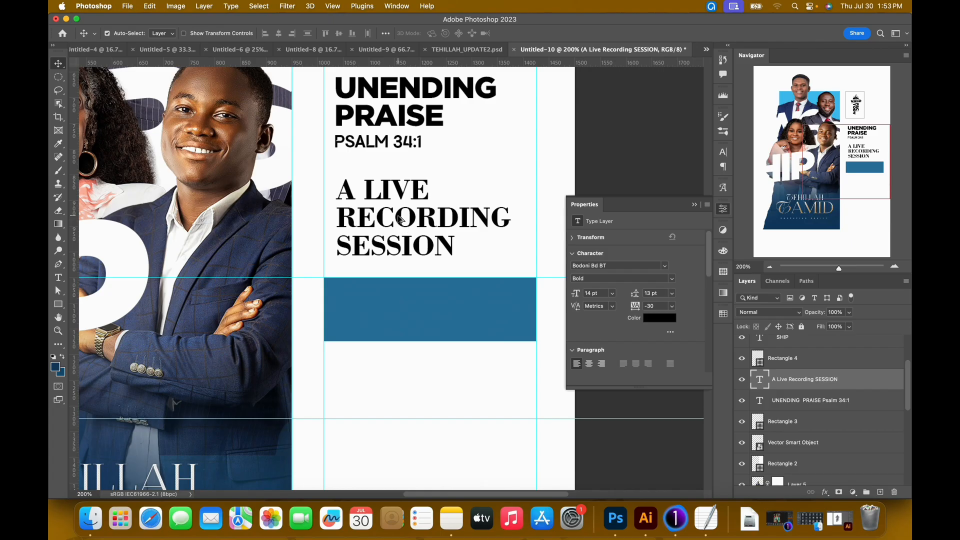
pyautogui.keyDown('alt'); pyautogui.moveTo(399, 220); pyautogui.dragTo(400, 323); pyautogui.keyUp('alt')
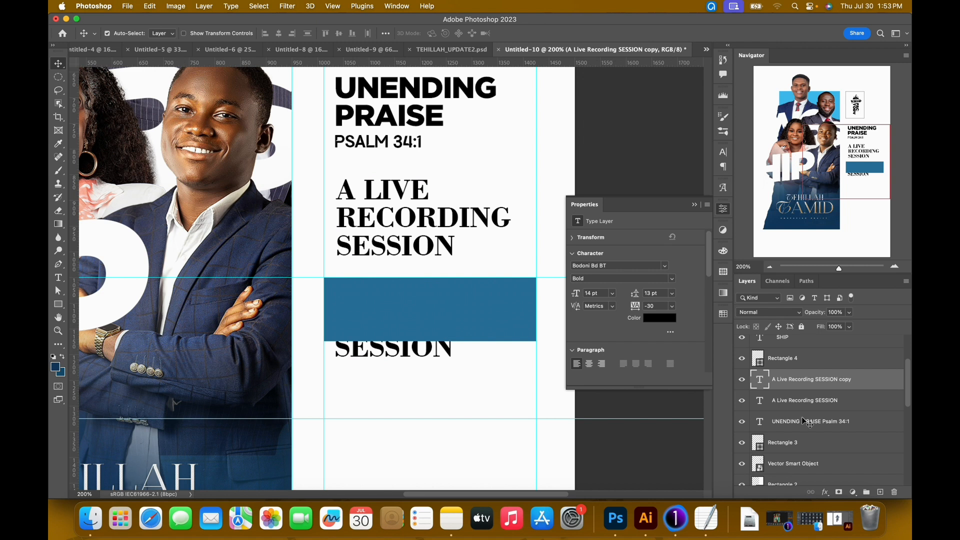
pyautogui.scroll(3, 802, 418)
pyautogui.moveTo(794, 451); pyautogui.dragTo(797, 428)
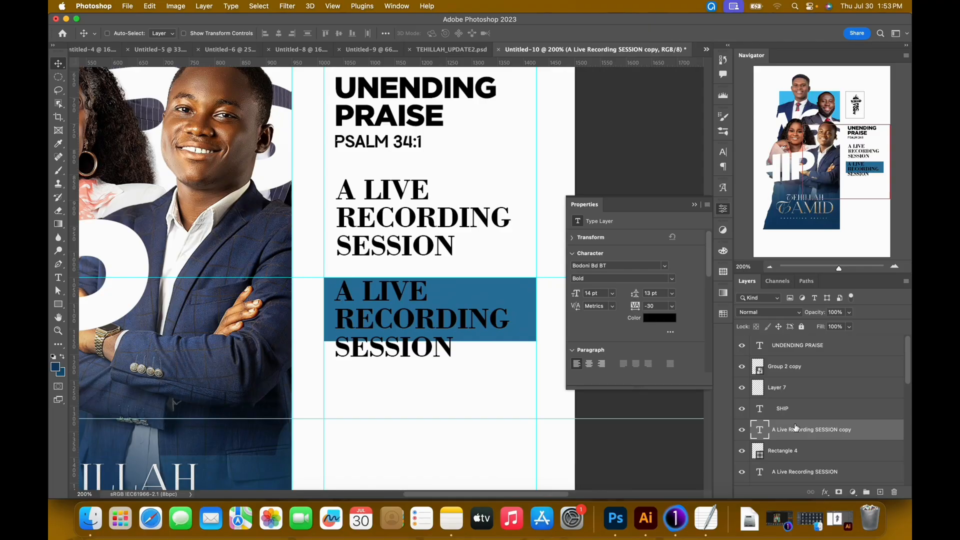
pyautogui.doubleClick(759, 429)
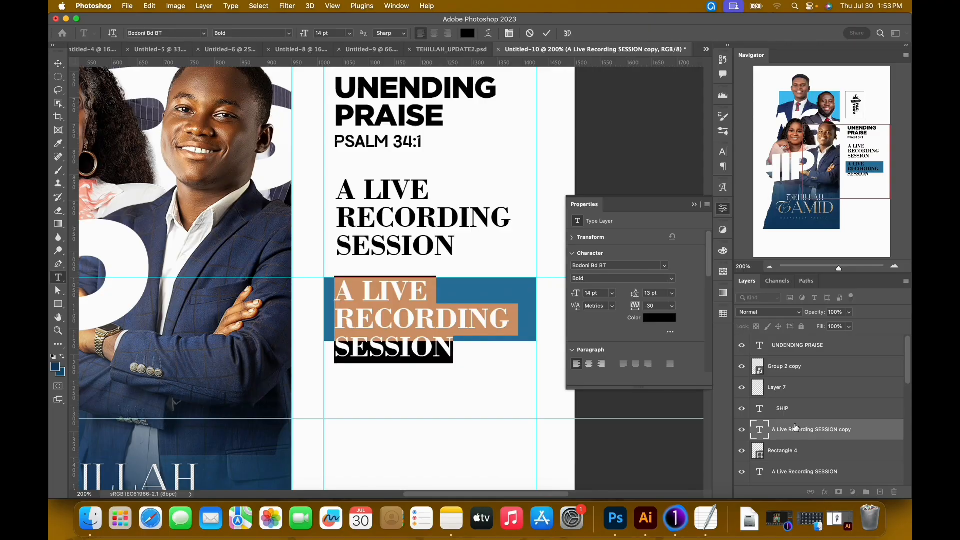
pyautogui.write('AUG. ')
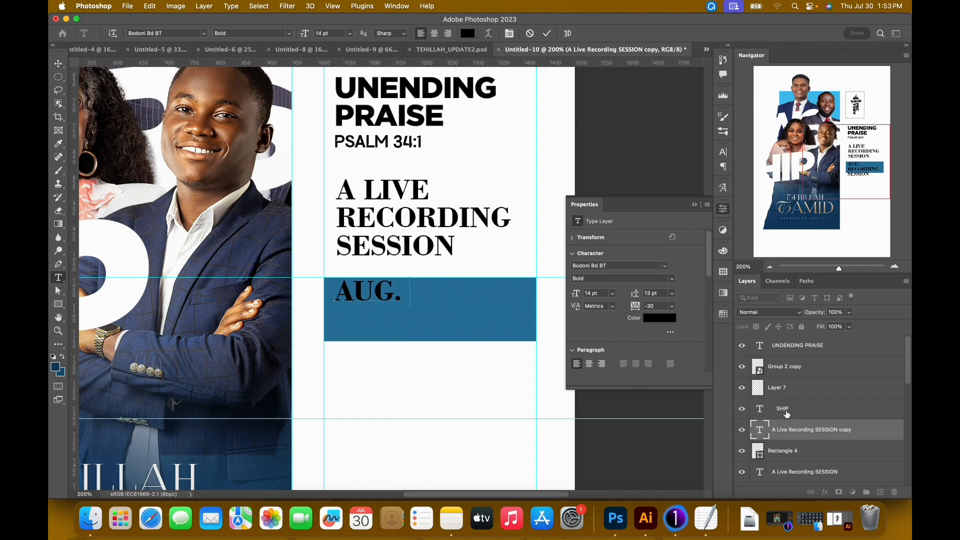
pyautogui.write('23RD')
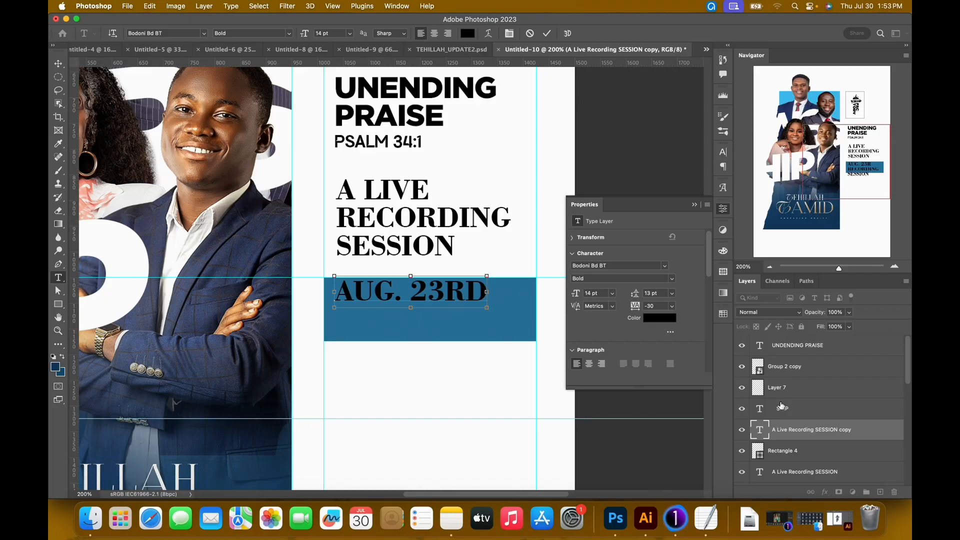
# Set the AUG. 23RD text in Tusker Grotesk 4500 Medium and position it inside the blue rectangle.
pyautogui.press('super+a')
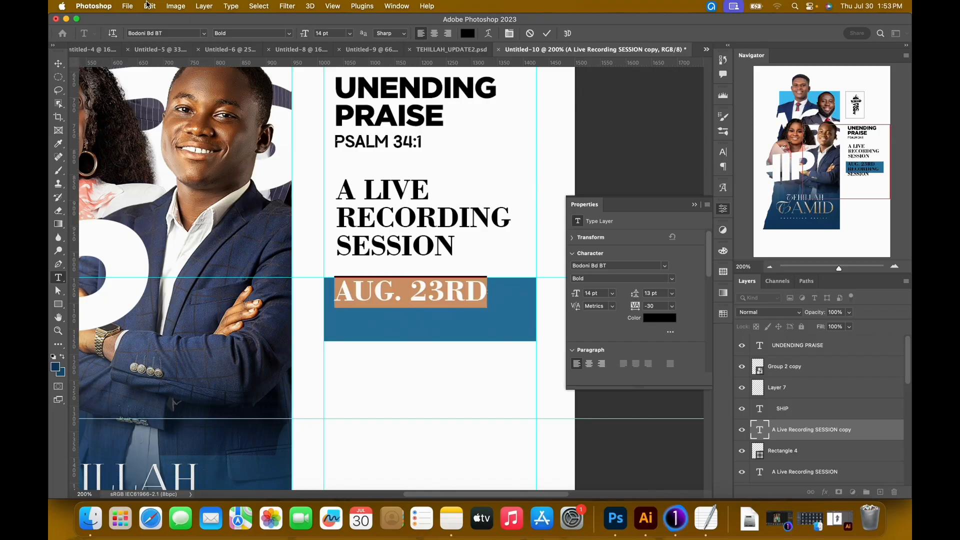
pyautogui.click(169, 34)
pyautogui.write('tuske')
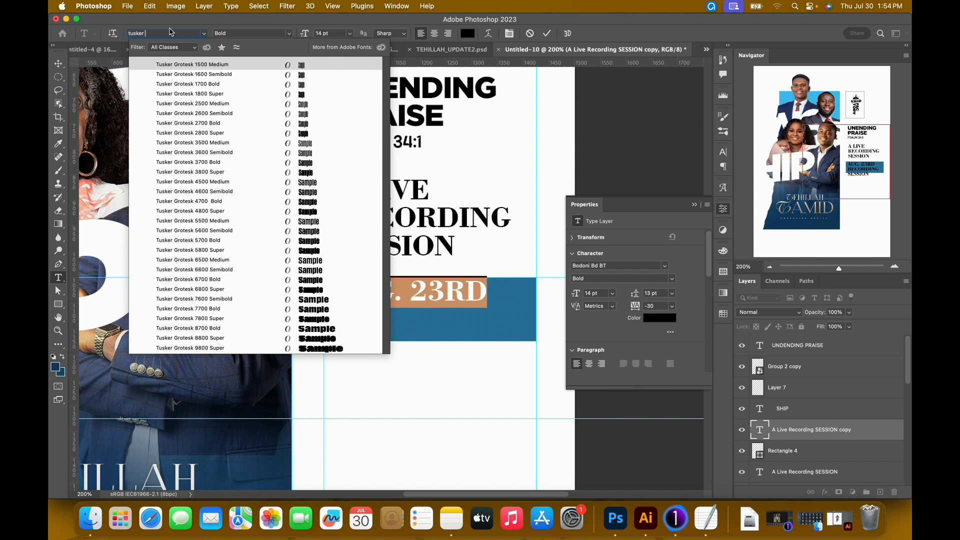
pyautogui.write('rotesk')
pyautogui.click(285, 183)
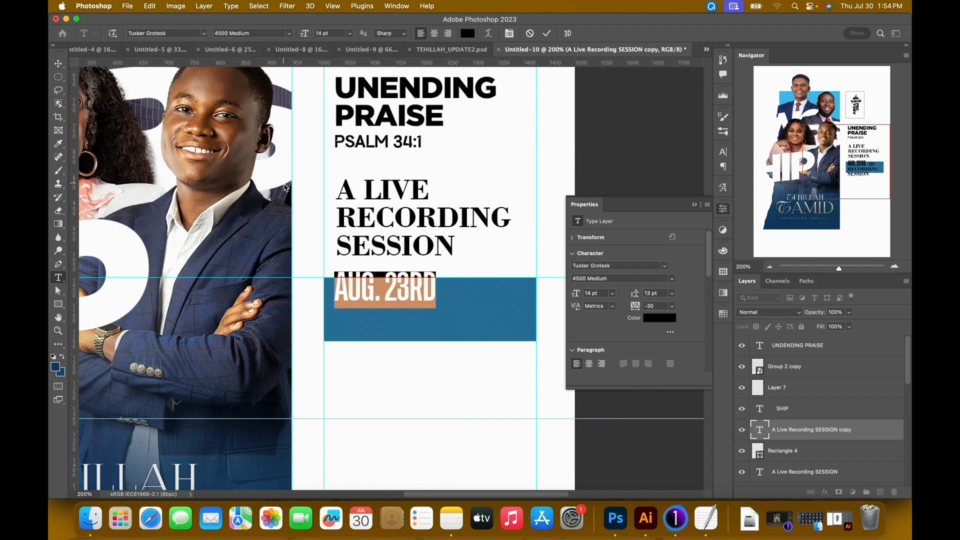
pyautogui.click(548, 33)
pyautogui.press('v')
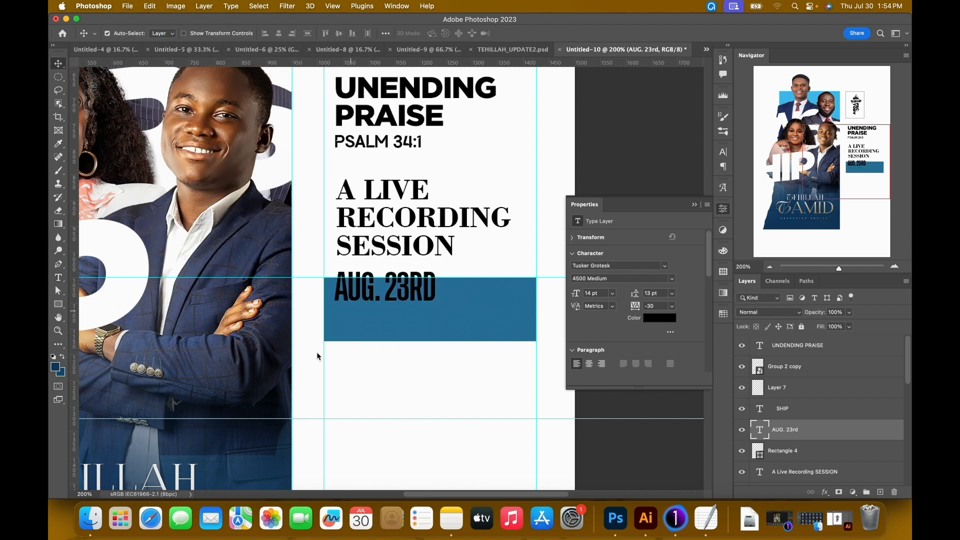
pyautogui.moveTo(390, 303); pyautogui.dragTo(407, 327)
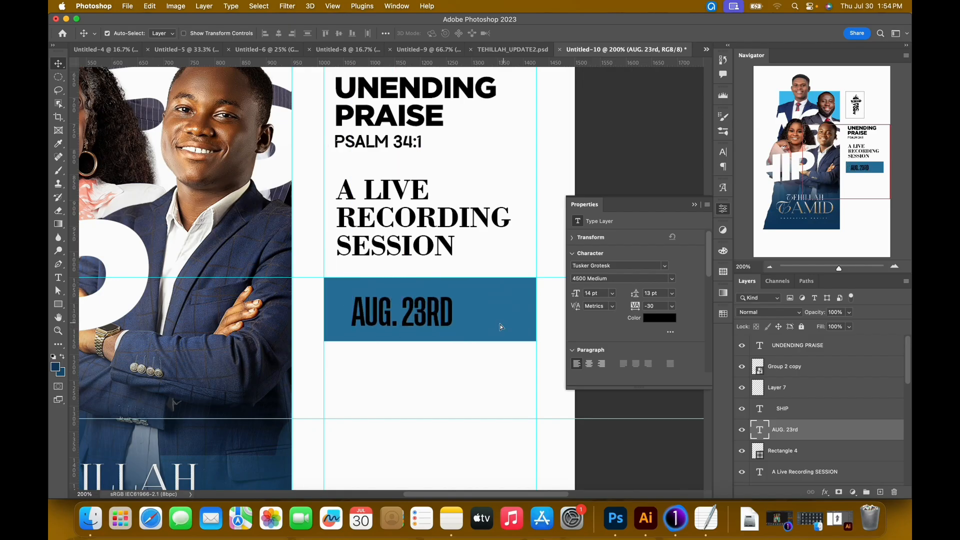
# Try 5700 Bold on AUG. 23RD, check the date's font in TEHILLAH_UPDATE2.psd, and set the Untitled-10 text to 5500 Medium.
pyautogui.click(670, 280)
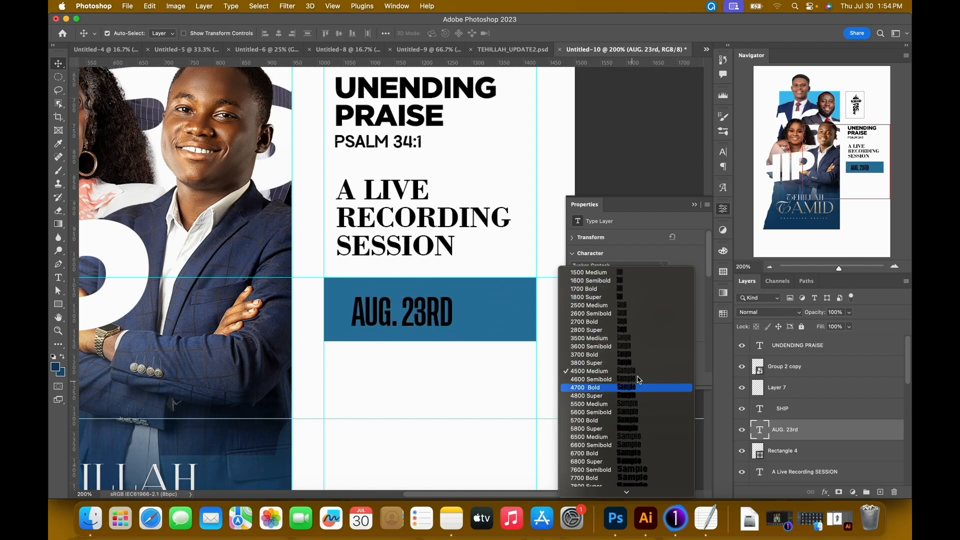
pyautogui.click(609, 421)
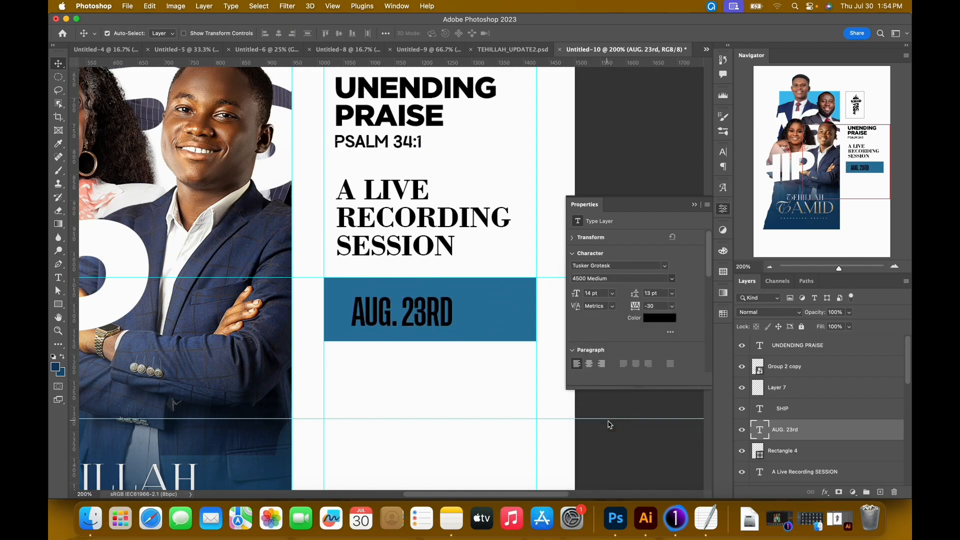
pyautogui.click(505, 55)
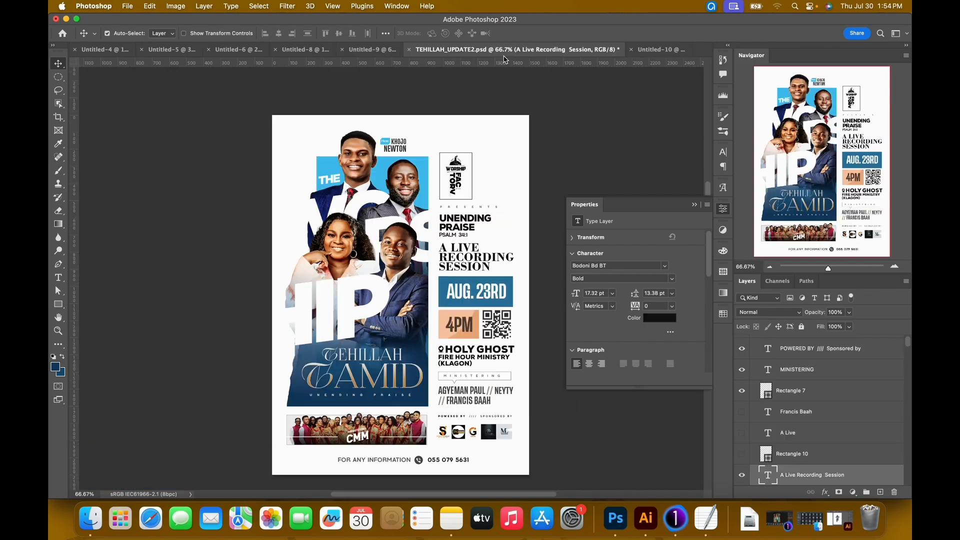
pyautogui.click(495, 295)
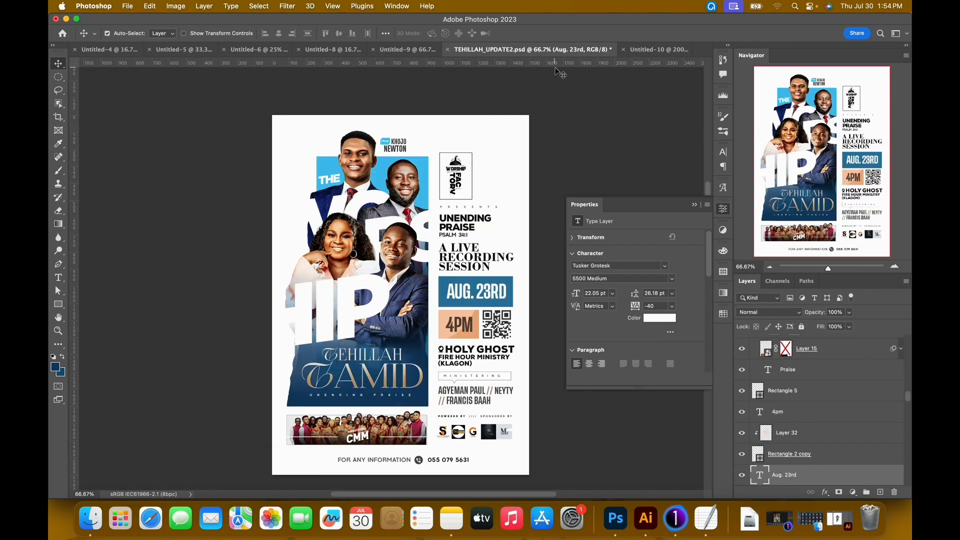
pyautogui.click(655, 49)
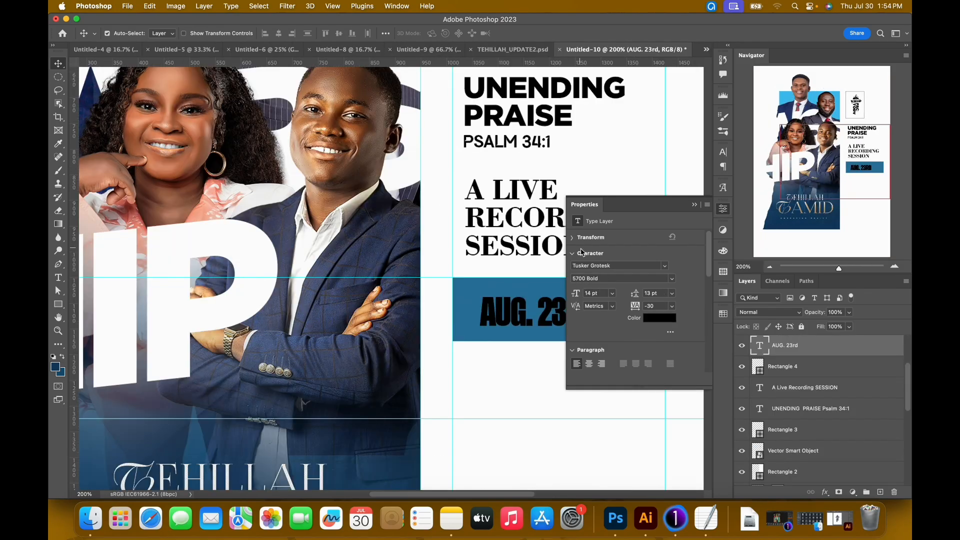
pyautogui.click(673, 278)
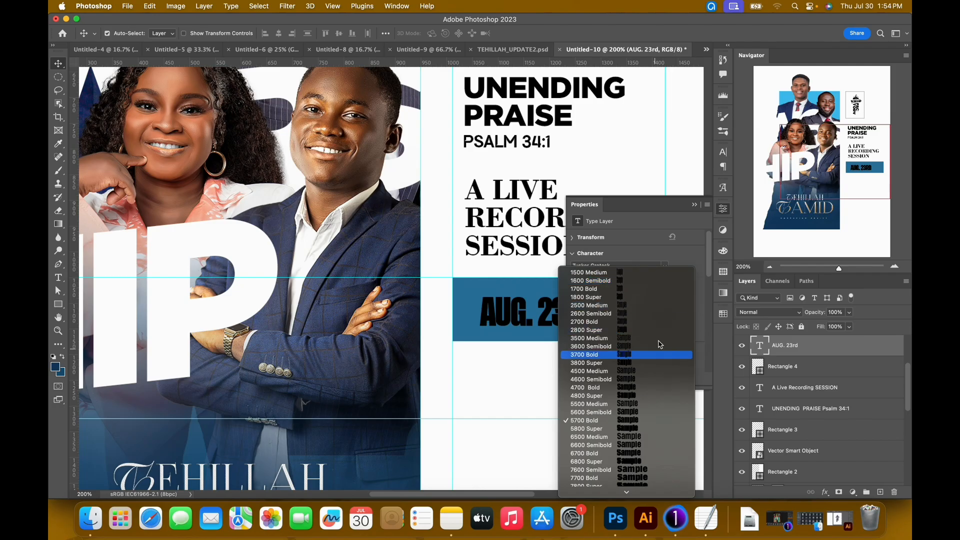
pyautogui.click(624, 420)
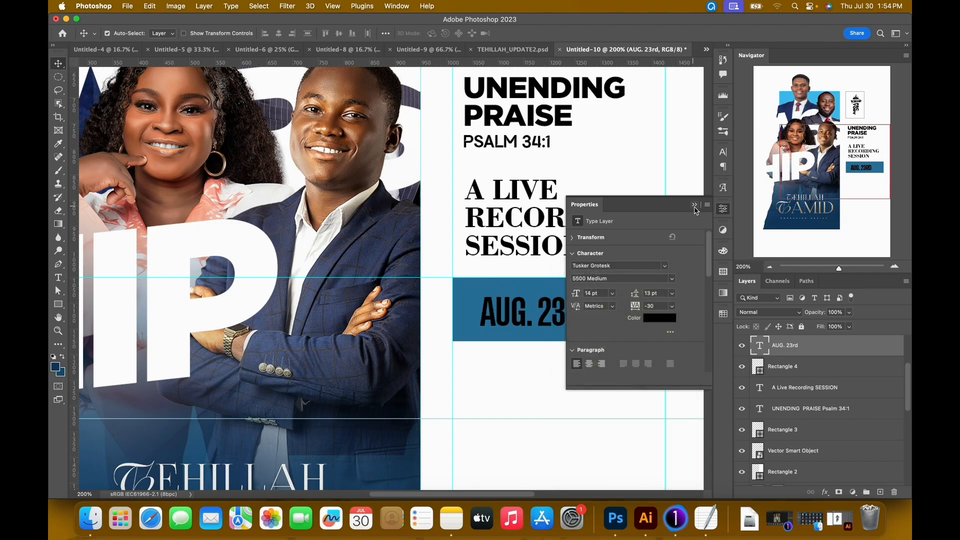
# Enlarge the AUG. 23RD text proportionally to 18.72 pt so it fills more of the blue rectangle.
pyautogui.click(694, 205)
pyautogui.press('super+t')
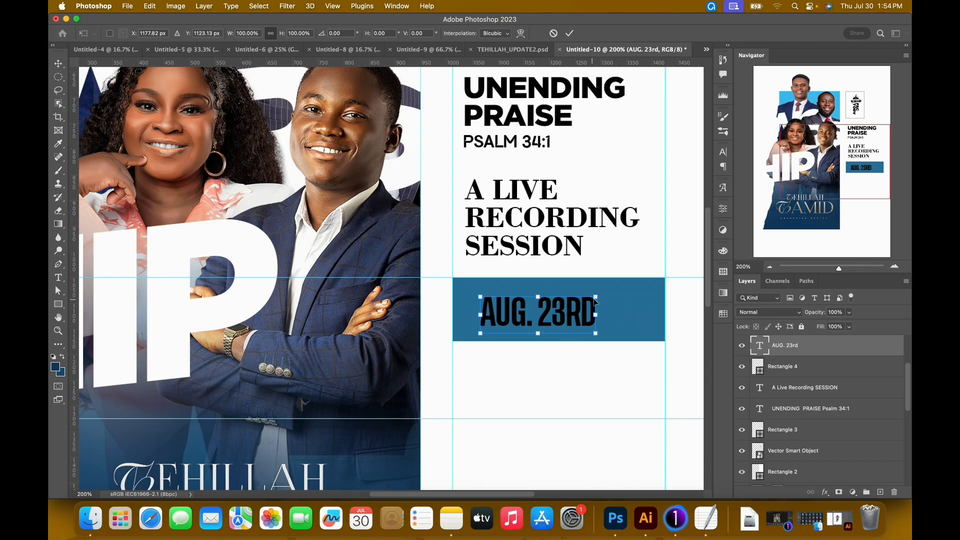
pyautogui.moveTo(601, 299); pyautogui.dragTo(641, 286)
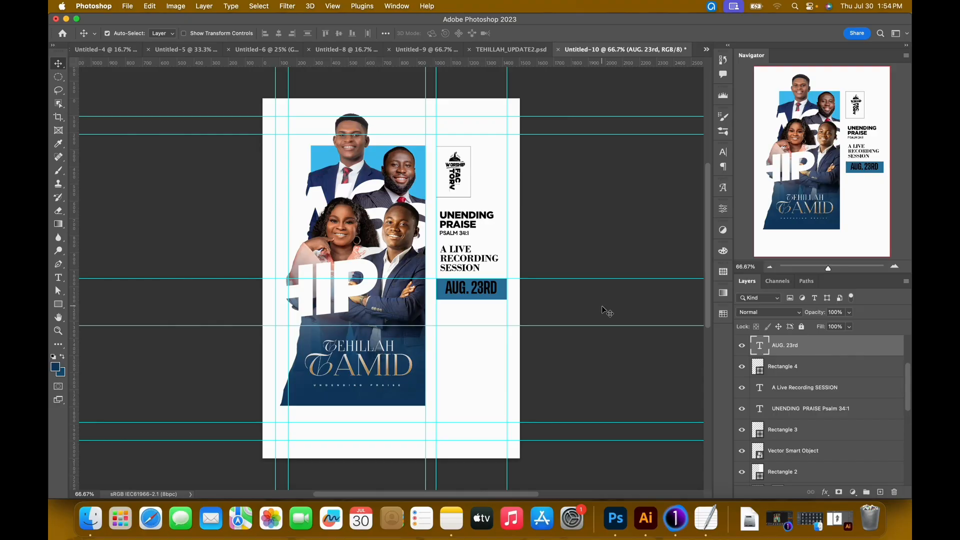
pyautogui.press('Return')
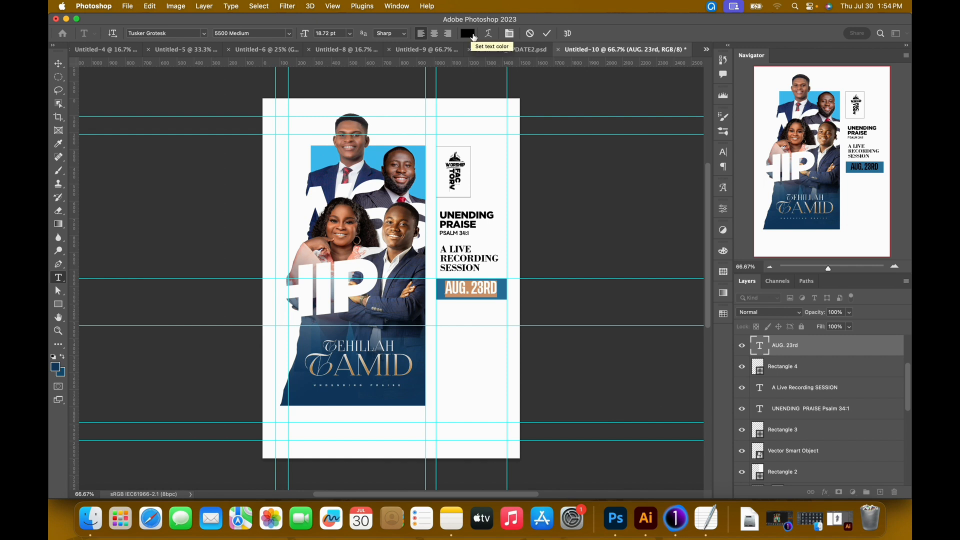
# Change the colour of the AUG. 23RD text to white.
pyautogui.click(474, 37)
pyautogui.moveTo(635, 275); pyautogui.dragTo(500, 186)
pyautogui.click(790, 237)
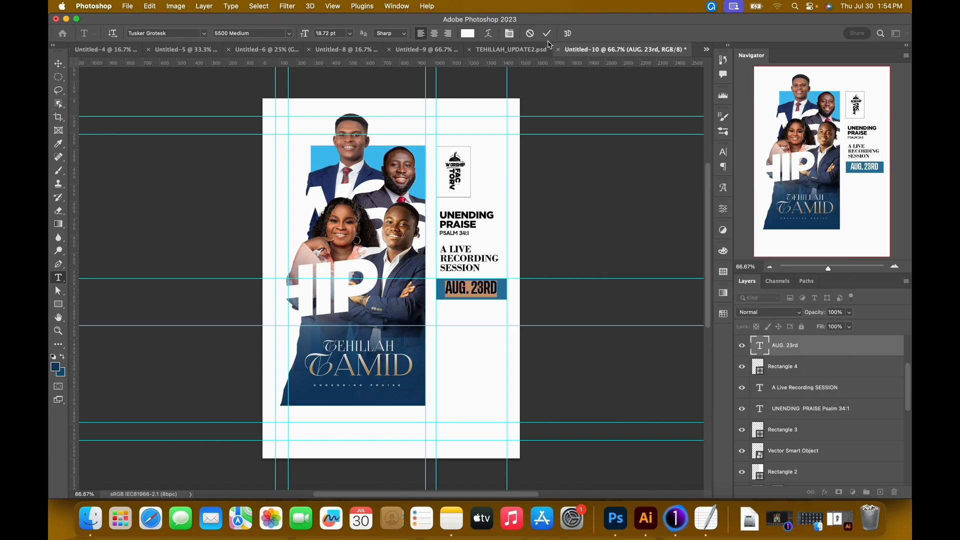
pyautogui.click(548, 34)
pyautogui.press('v')
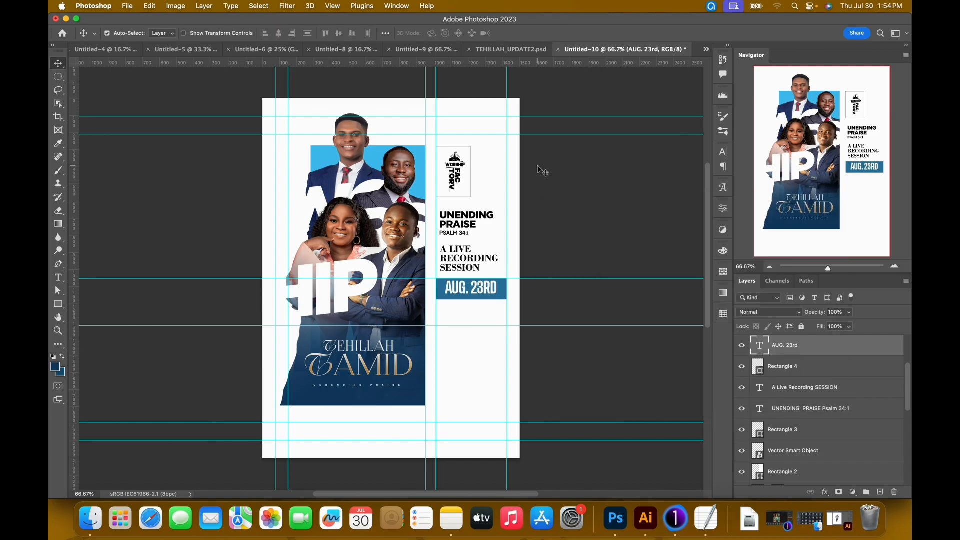
# Hide the guides and stretch the blue rectangle behind AUG. 23RD slightly downward, keeping its width.
pyautogui.press('super+semicolon')
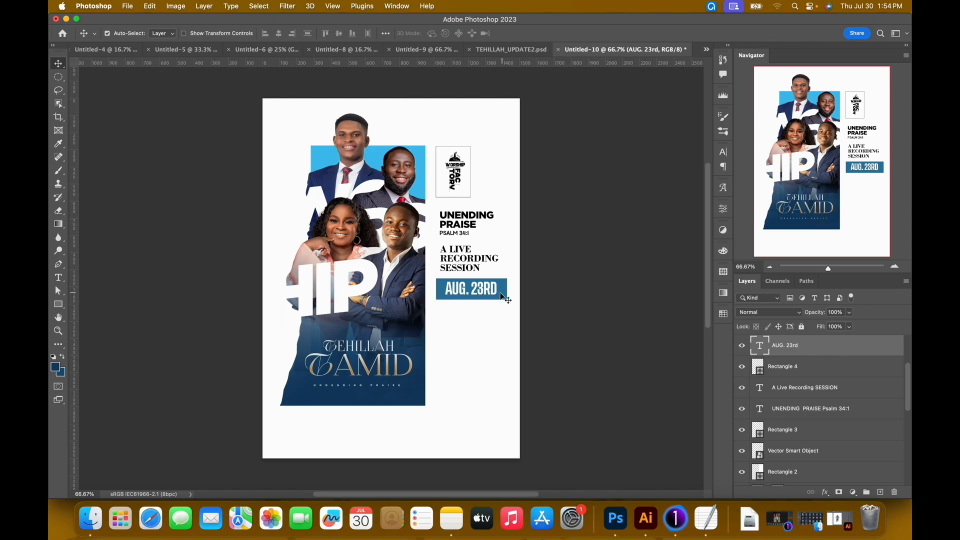
pyautogui.press('super+equal')
pyautogui.press('super+equal')
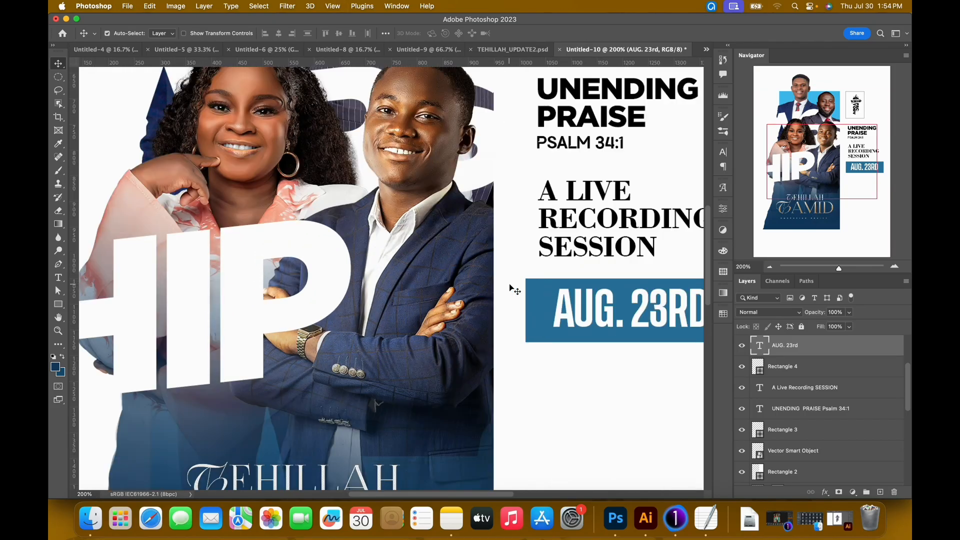
pyautogui.moveTo(509, 284); pyautogui.dragTo(320, 265)
pyautogui.click(536, 317)
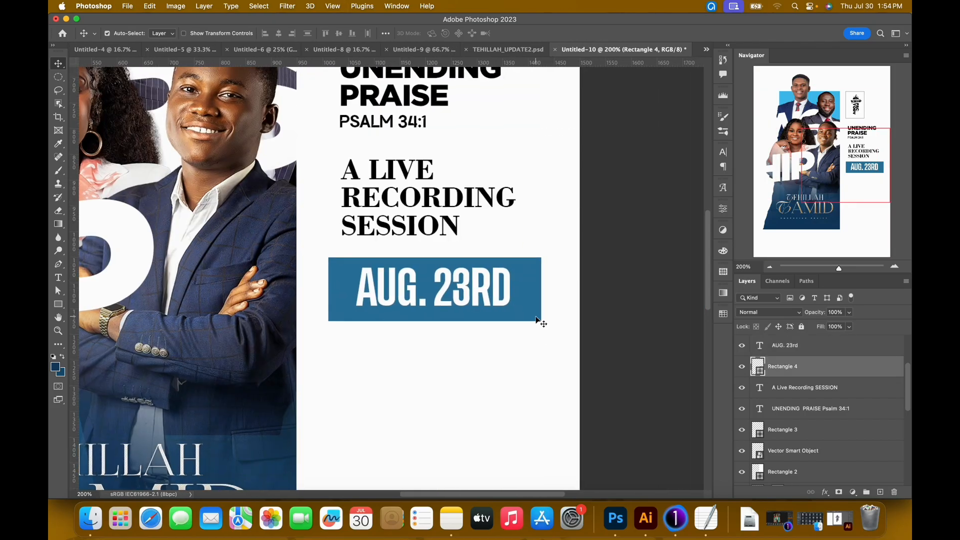
pyautogui.press('super+t')
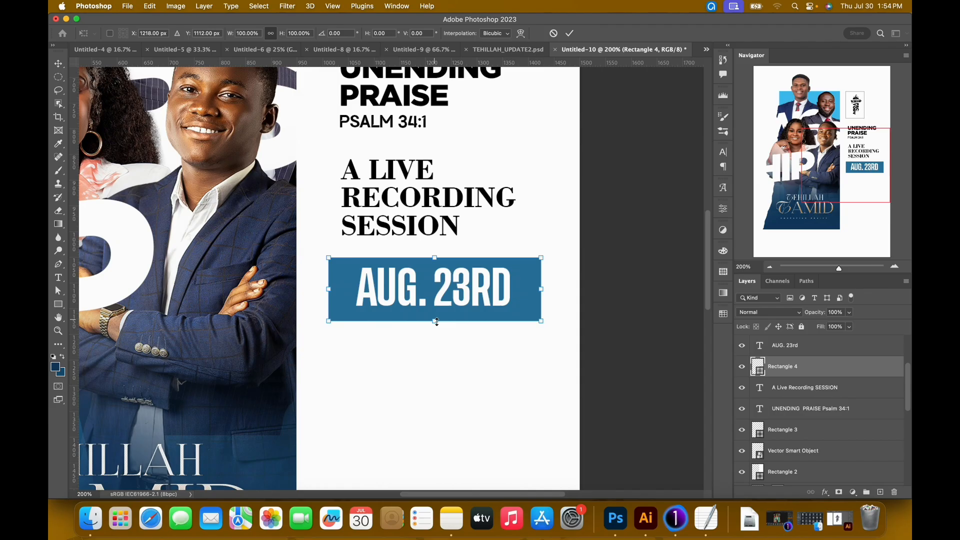
pyautogui.moveTo(437, 322); pyautogui.dragTo(435, 333)
pyautogui.press('Return')
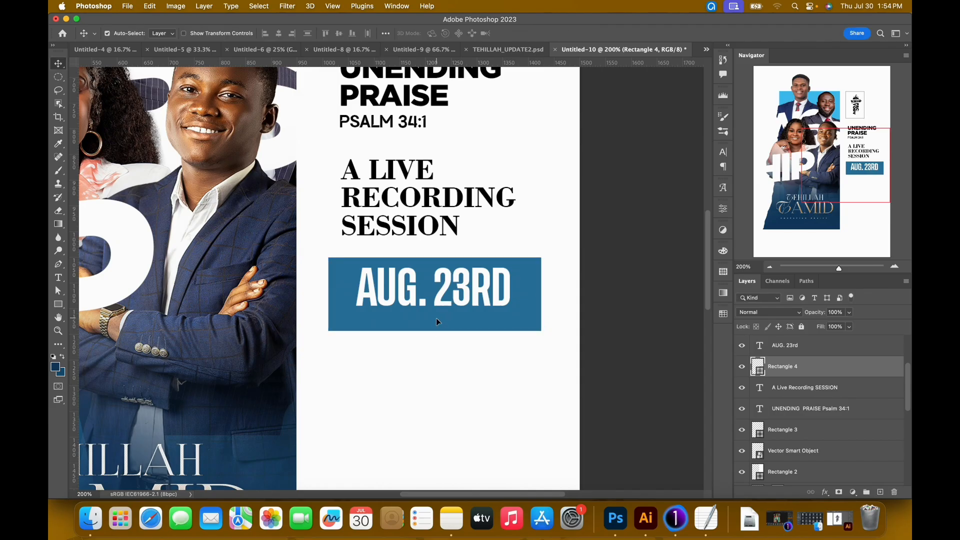
# Centre the AUG. 23RD text and the blue Rectangle 4 on each other vertically and horizontally.
pyautogui.click(448, 296)
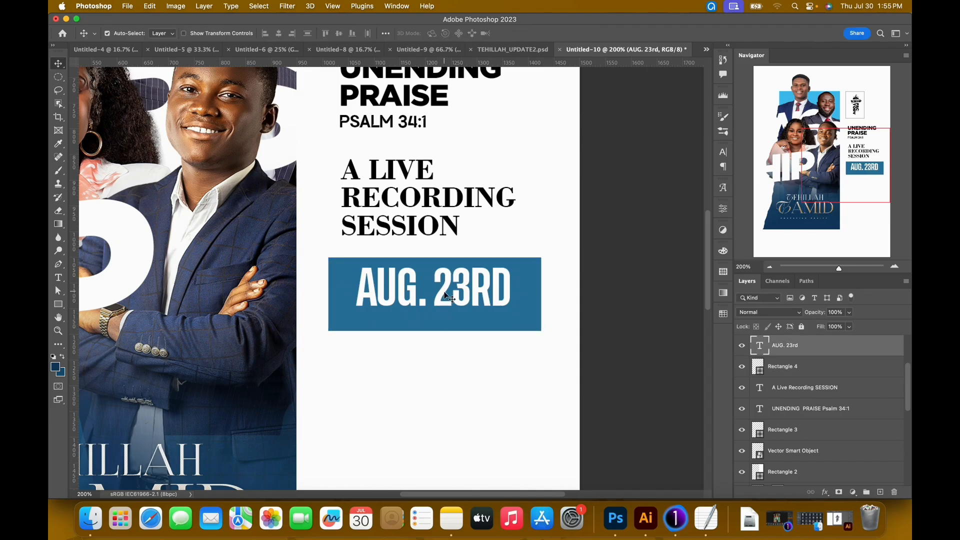
pyautogui.keyDown('shift'); pyautogui.click(340, 330); pyautogui.keyUp('shift')
pyautogui.click(340, 34)
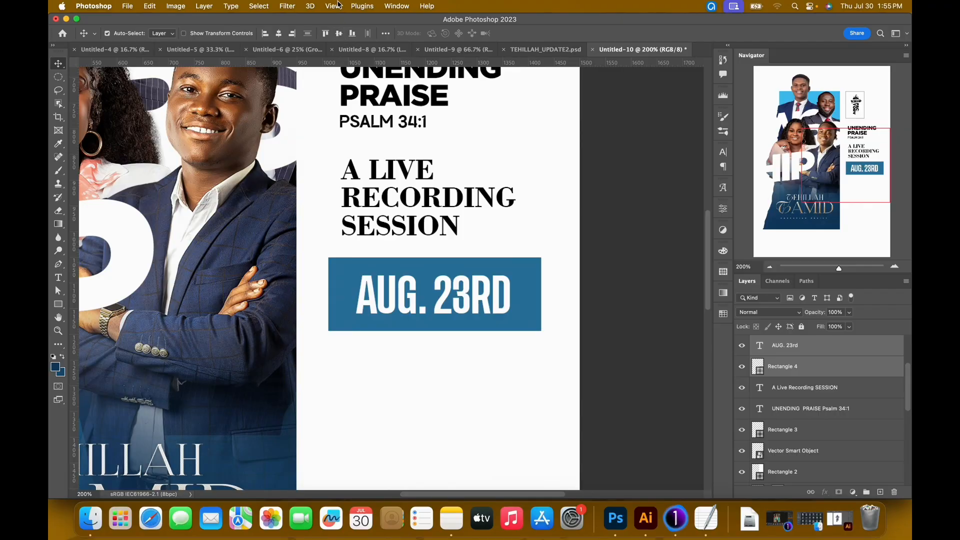
pyautogui.click(278, 33)
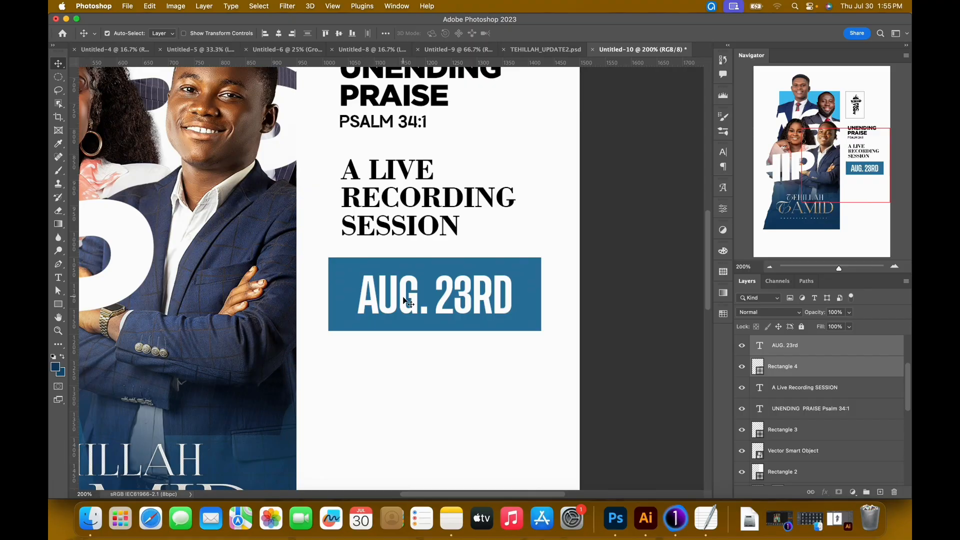
# Show the guides again and nudge the UNENDING PRAISE and A LIVE RECORDING SESSION texts left to the column guide.
pyautogui.press('super+0')
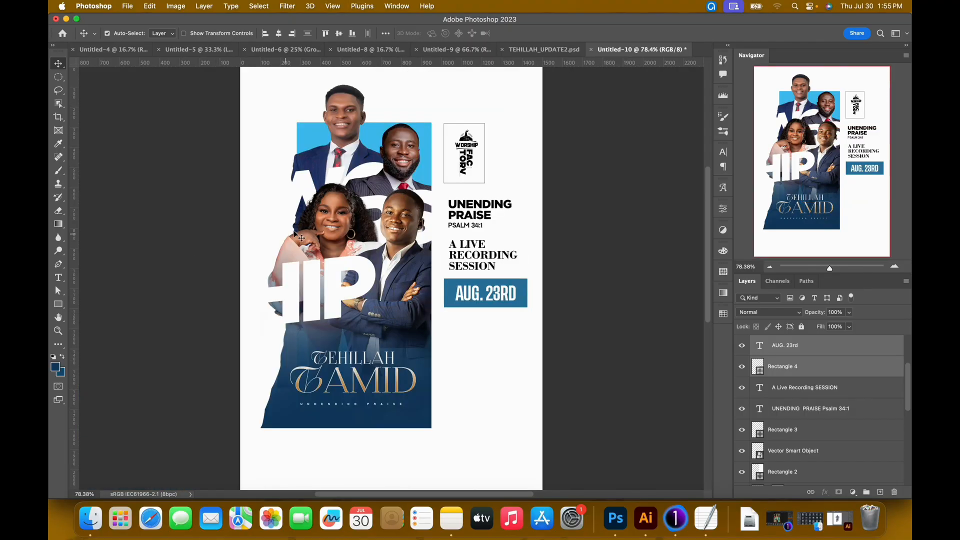
pyautogui.press('super+semicolon')
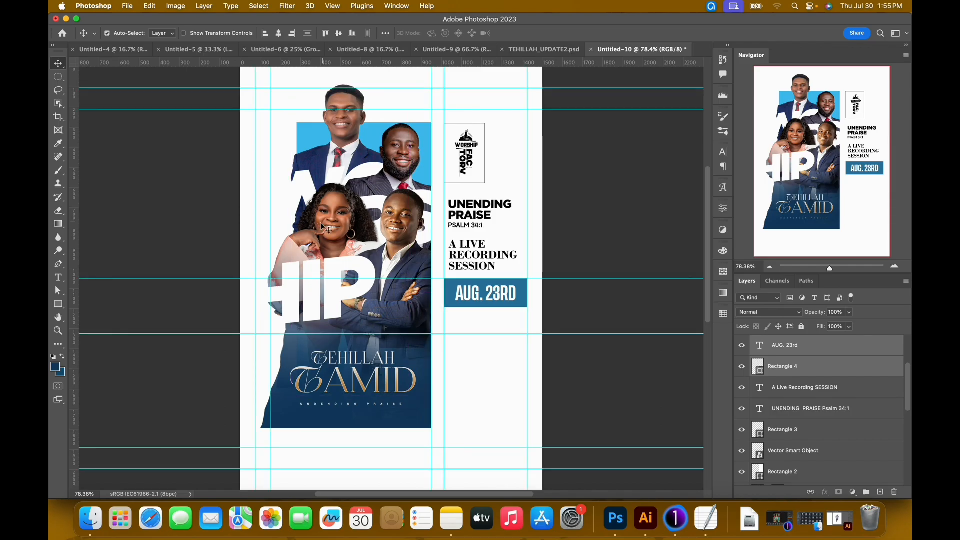
pyautogui.click(460, 263)
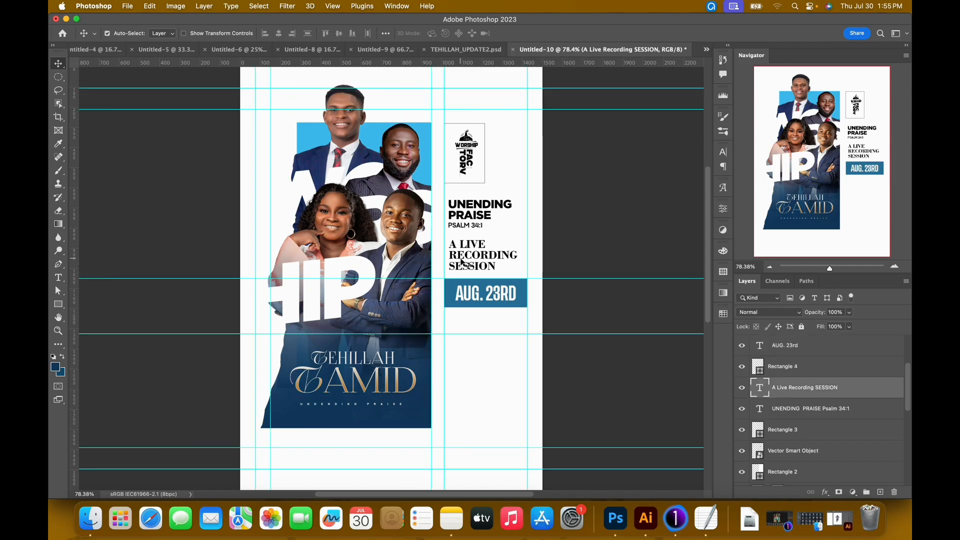
pyautogui.keyDown('shift'); pyautogui.click(464, 219); pyautogui.keyUp('shift')
pyautogui.press('Left')
pyautogui.press('Left')
pyautogui.press('Left')
pyautogui.press('Left')
pyautogui.press('Left')
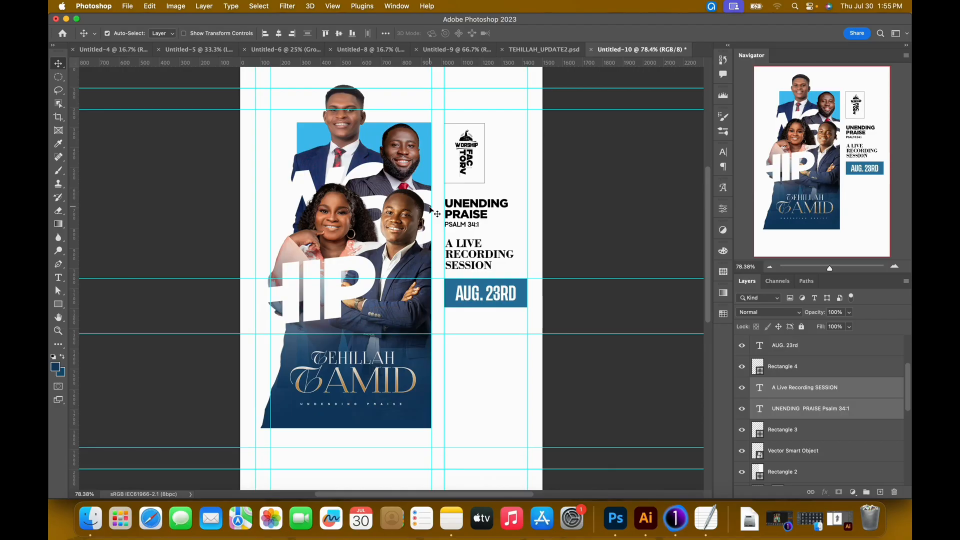
# Check the time box in TEHILLAH_UPDATE2.psd, then duplicate the blue rectangle directly below the date box and narrow the copy to about 42.5% width.
pyautogui.click(533, 301)
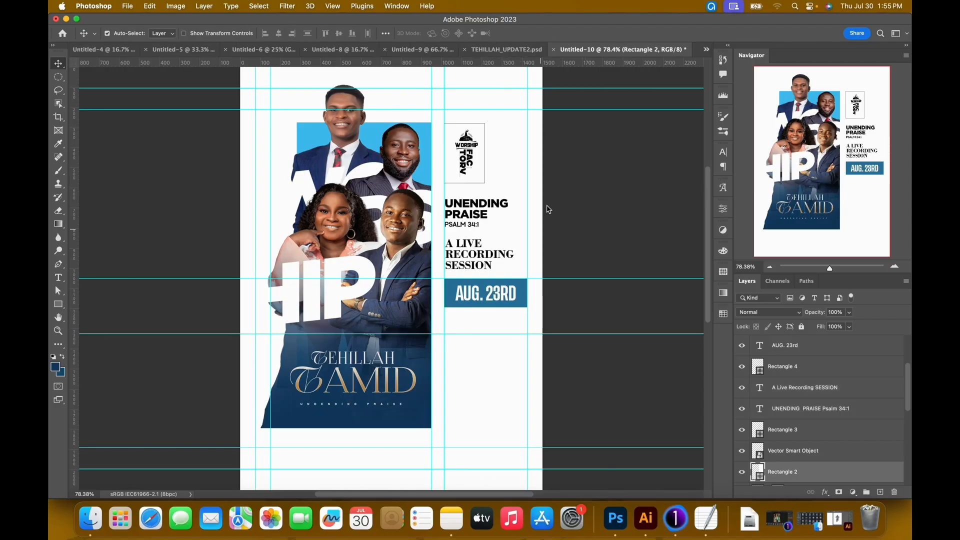
pyautogui.hotkey('ctrl', 'shift', 'Tab')
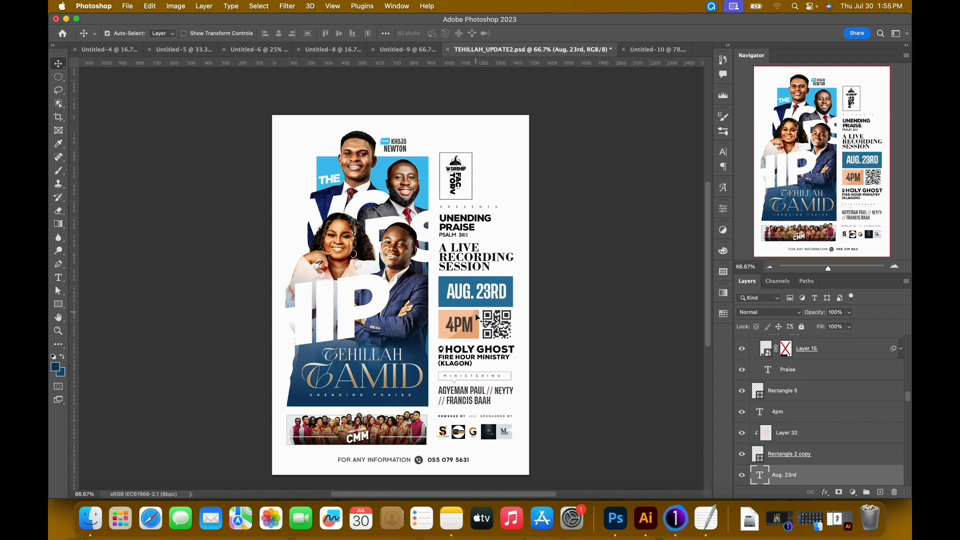
pyautogui.click(655, 49)
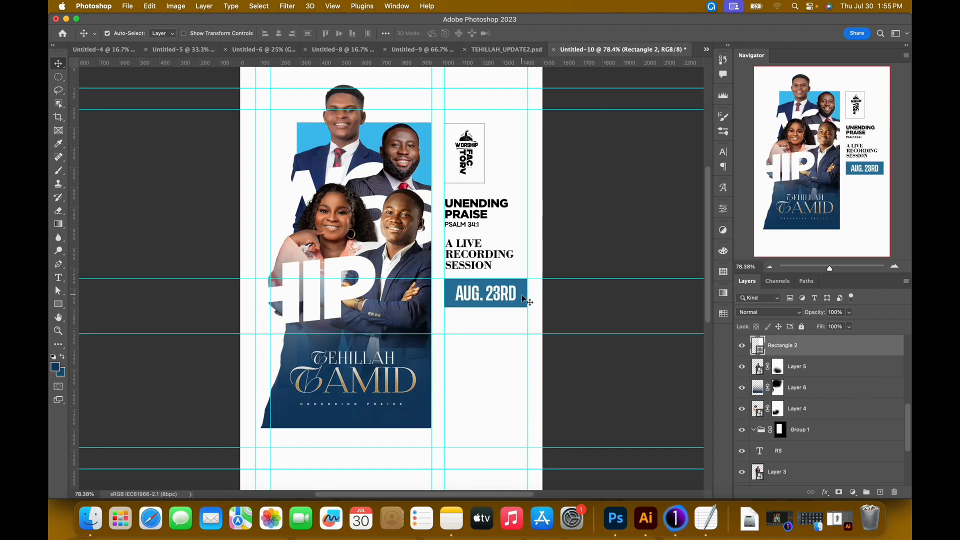
pyautogui.moveTo(522, 296); pyautogui.dragTo(522, 326)
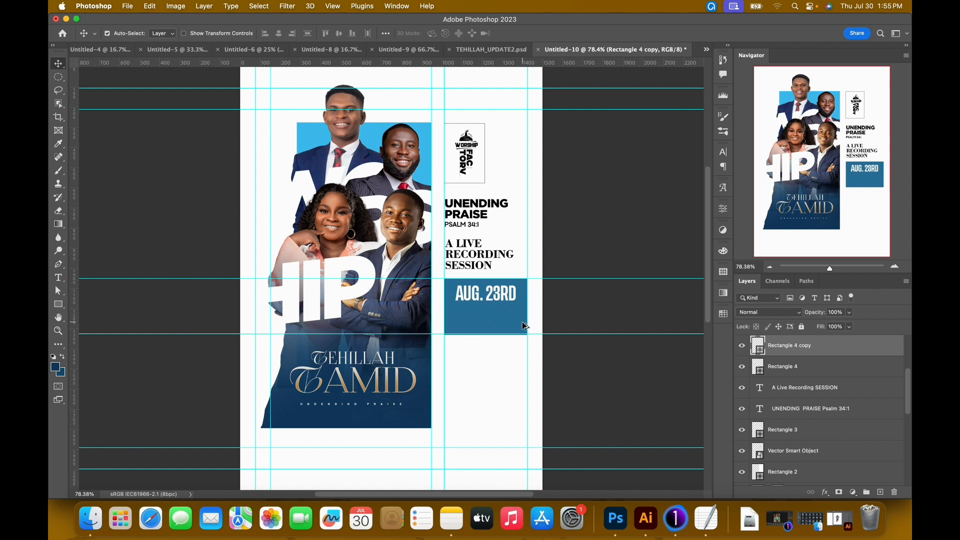
pyautogui.press('cmd+t')
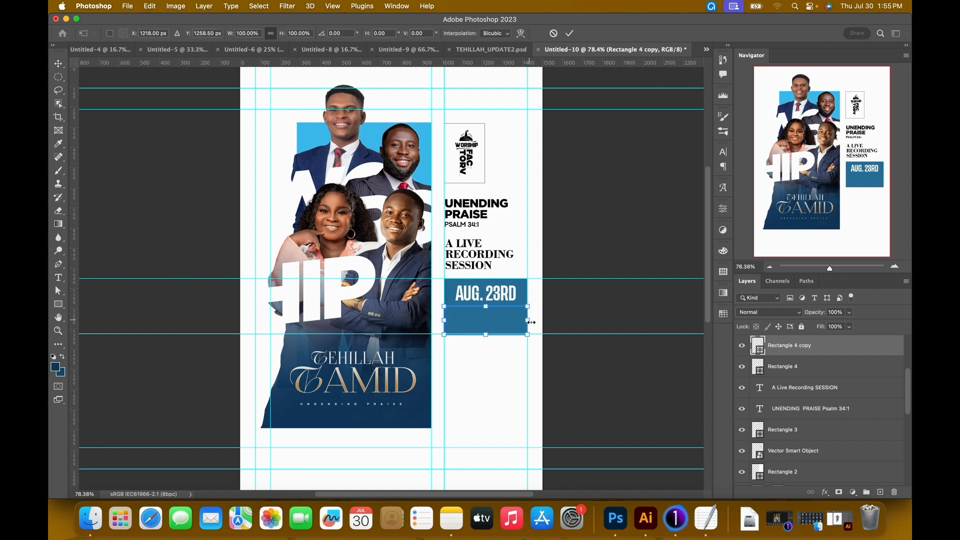
pyautogui.moveTo(531, 323); pyautogui.dragTo(483, 325)
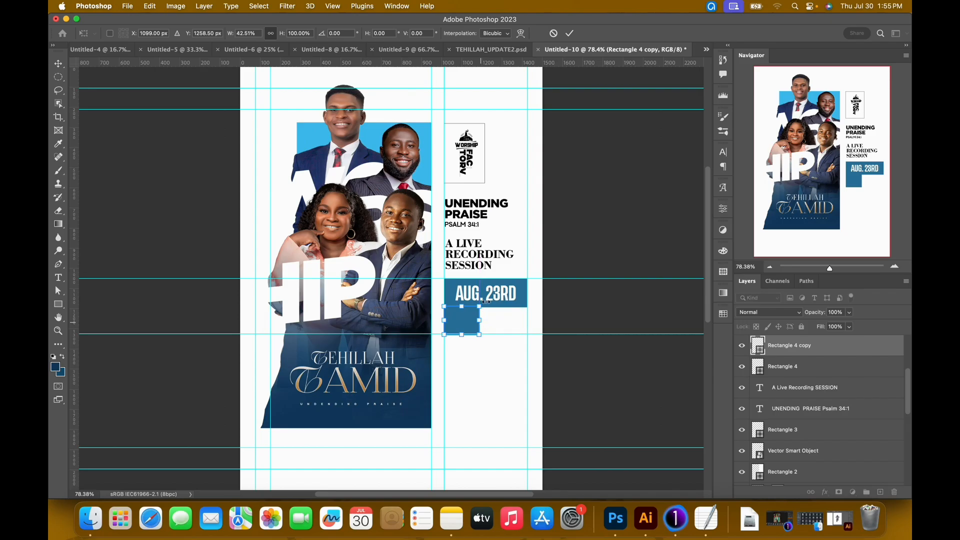
pyautogui.press('Return')
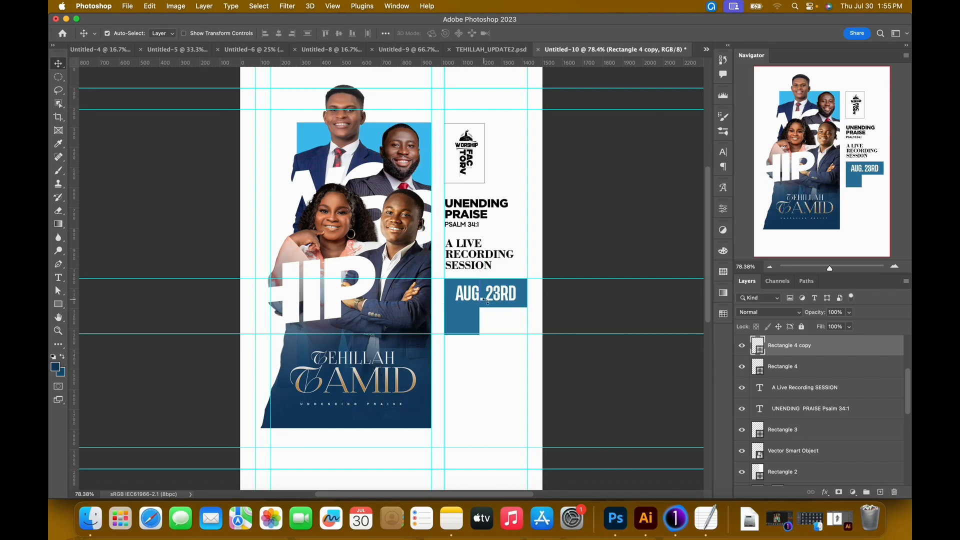
# Nudge the small blue rectangle down to leave a narrow gap beneath the AUG. 23RD box.
pyautogui.hotkey('shift', 'Down')
pyautogui.press('Down')
pyautogui.press('Down')
pyautogui.press('Down')
pyautogui.press('Down')
# Duplicate the AUG. 23RD text onto the small blue rectangle and replace its wording with 4PM.
pyautogui.click(469, 293)
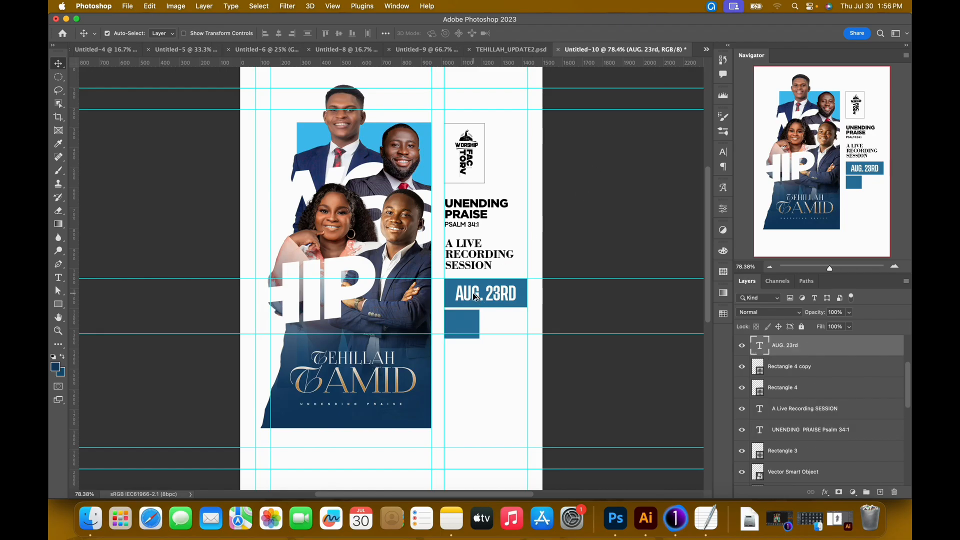
pyautogui.moveTo(475, 297); pyautogui.dragTo(466, 322)
pyautogui.doubleClick(466, 322)
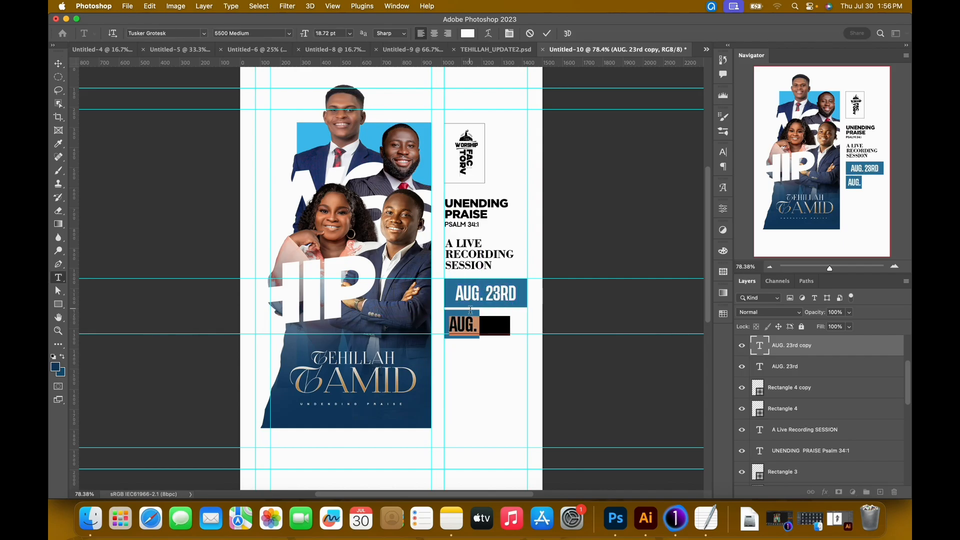
pyautogui.write('4PM')
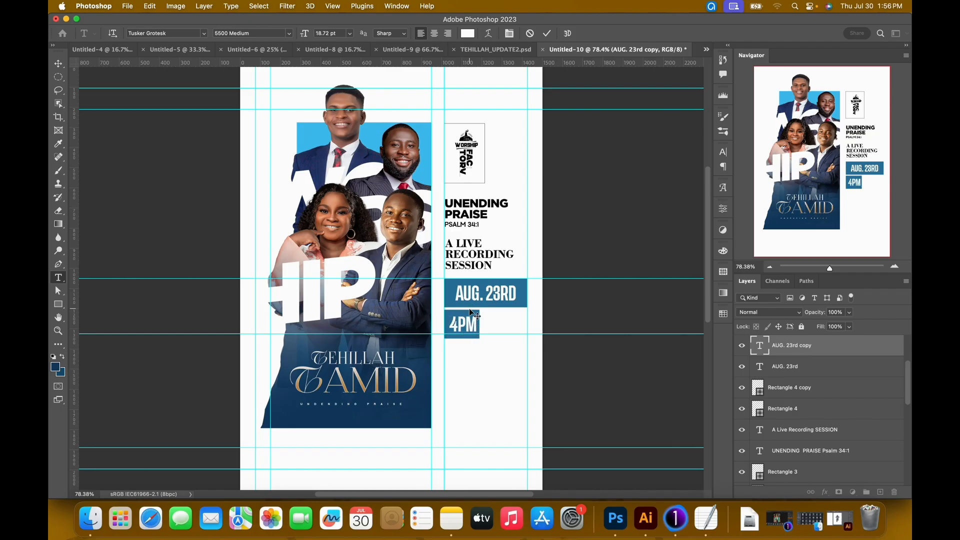
pyautogui.press('super+Return')
# Copy the Rec(smaller) colour code eba575 from the TextEdit note and apply it as the fill of the rectangle behind 4PM.
pyautogui.click(704, 512)
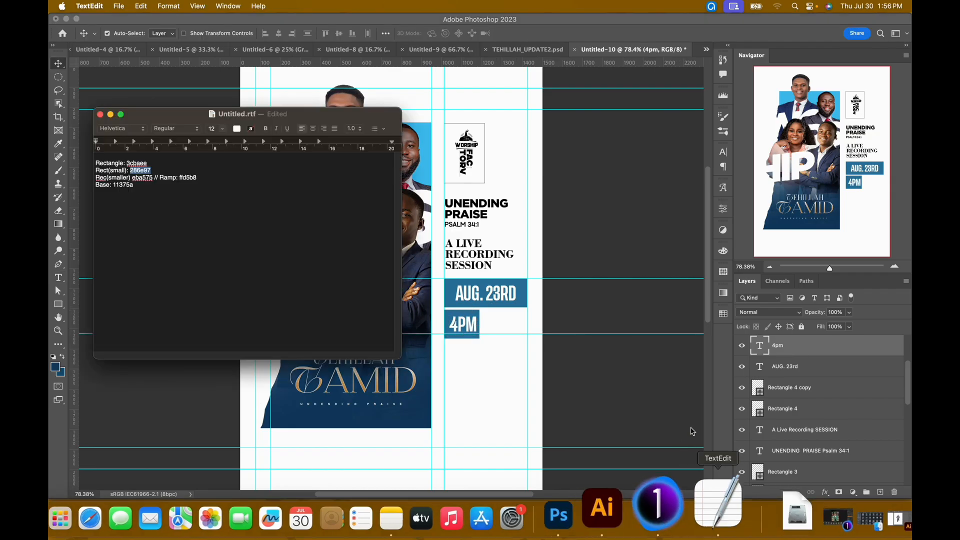
pyautogui.click(134, 186)
pyautogui.moveTo(134, 184); pyautogui.dragTo(150, 185)
pyautogui.press('super+c')
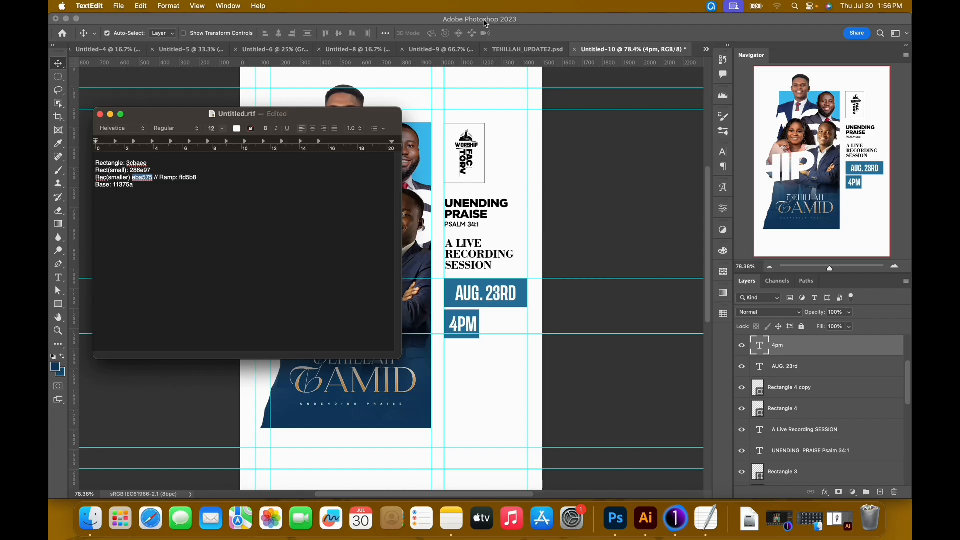
pyautogui.click(546, 33)
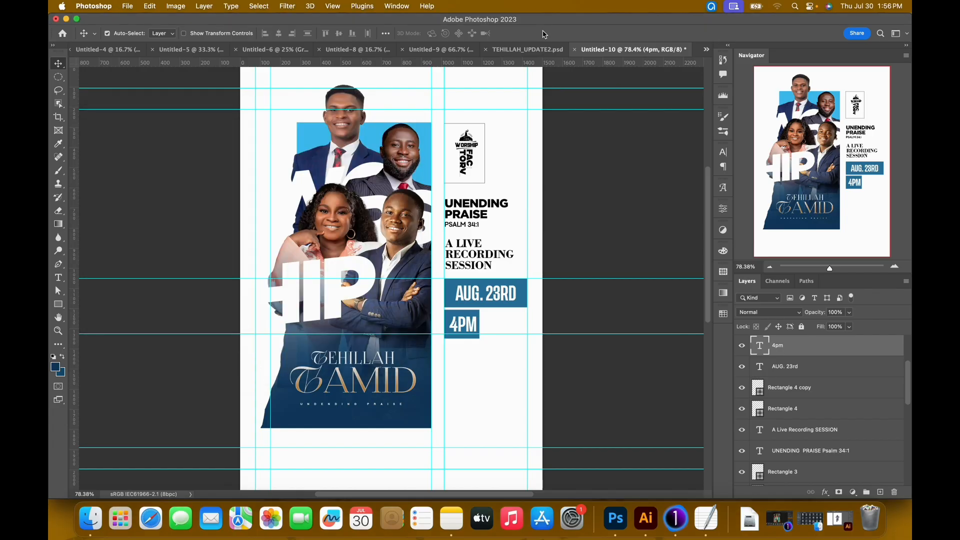
pyautogui.click(448, 318)
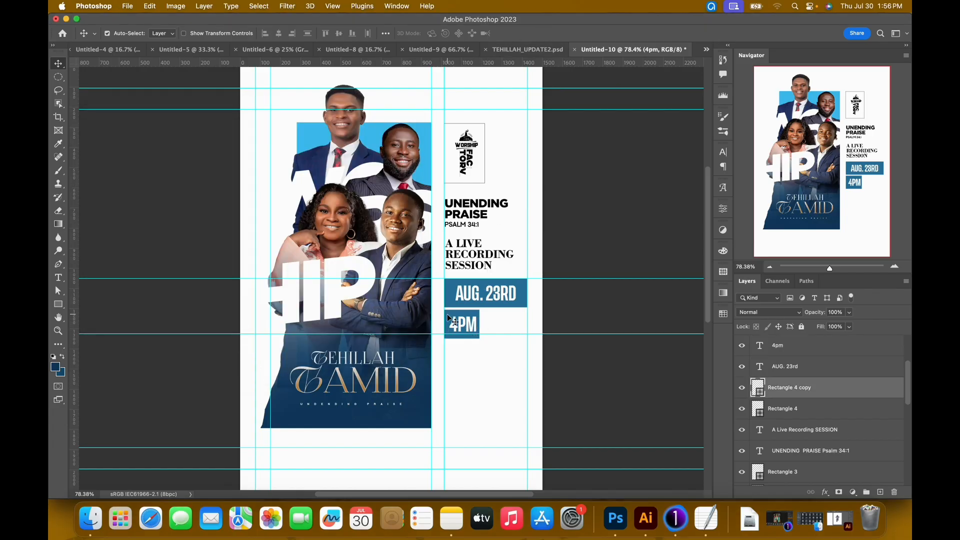
pyautogui.doubleClick(762, 395)
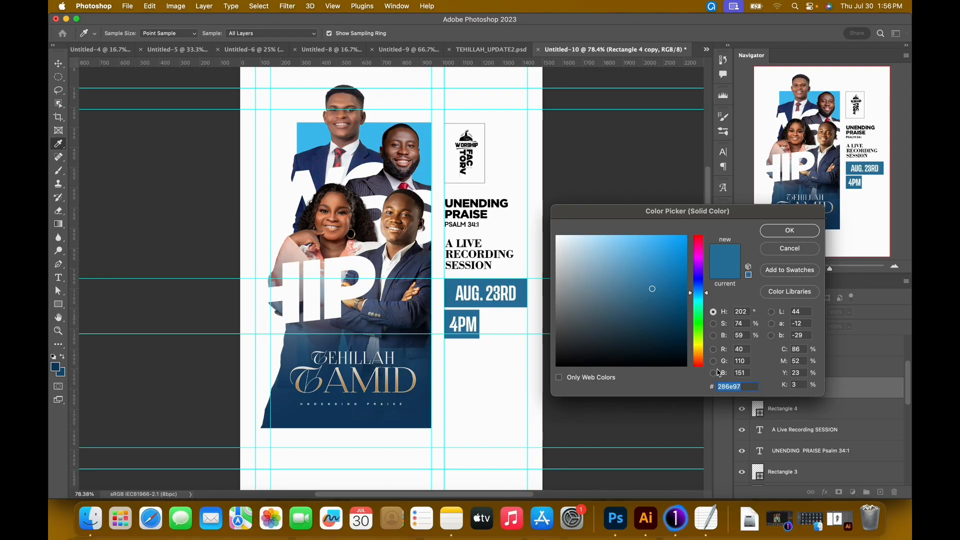
pyautogui.press('super+v')
pyautogui.press('Return')
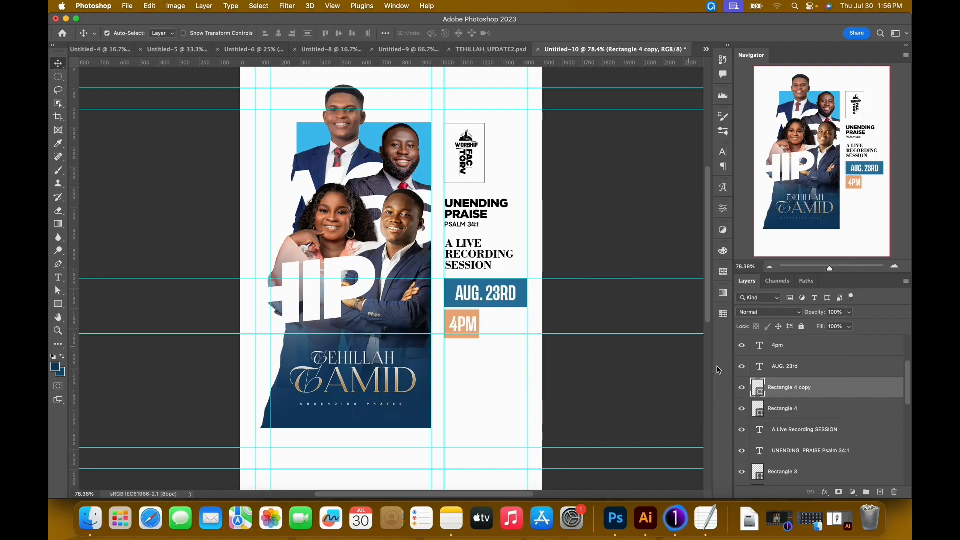
# Recolour the 4PM text in the orange box to dark brown 4d2727.
pyautogui.doubleClick(463, 325)
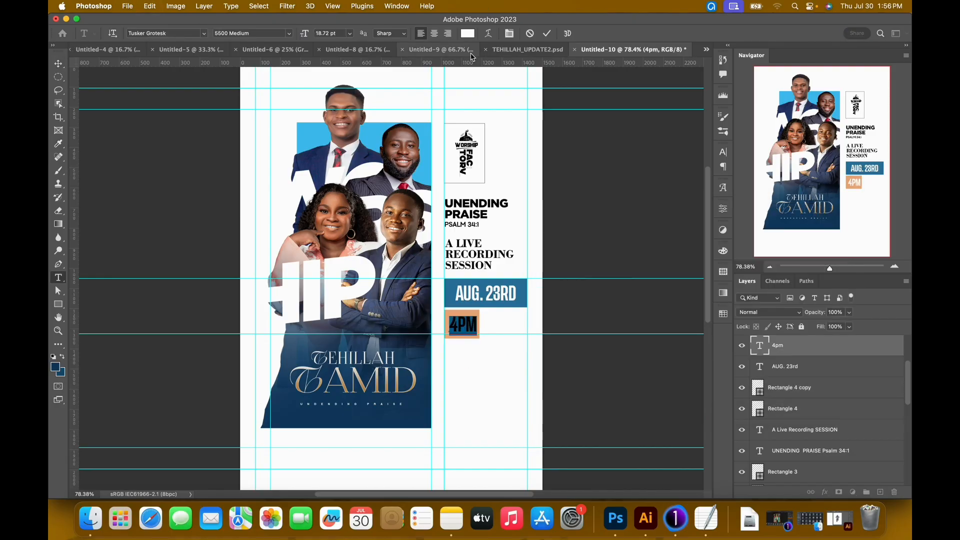
pyautogui.click(467, 33)
pyautogui.moveTo(639, 337)
pyautogui.mouseDown()
pyautogui.moveTo(613, 336)
pyautogui.moveTo(620, 326)
pyautogui.mouseUp()
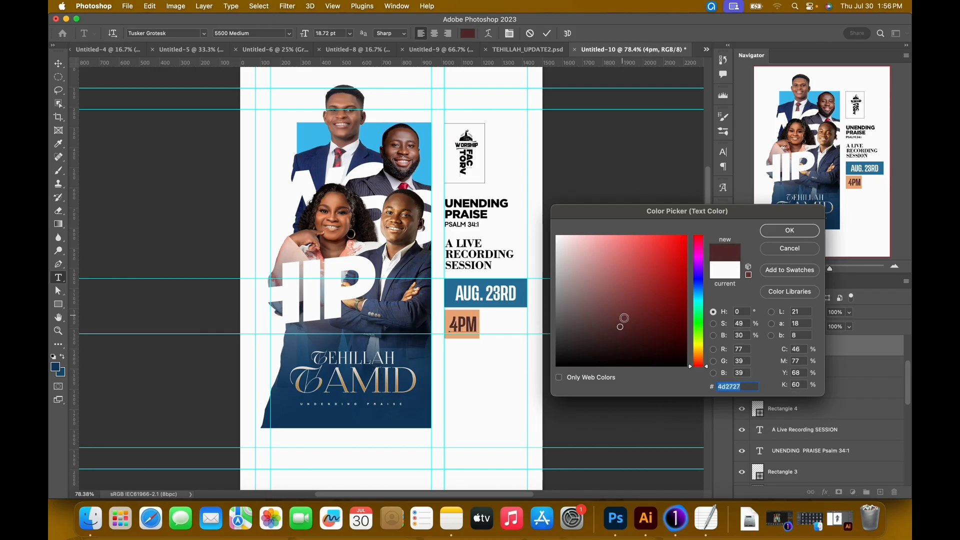
pyautogui.click(783, 232)
pyautogui.click(551, 36)
pyautogui.press('v')
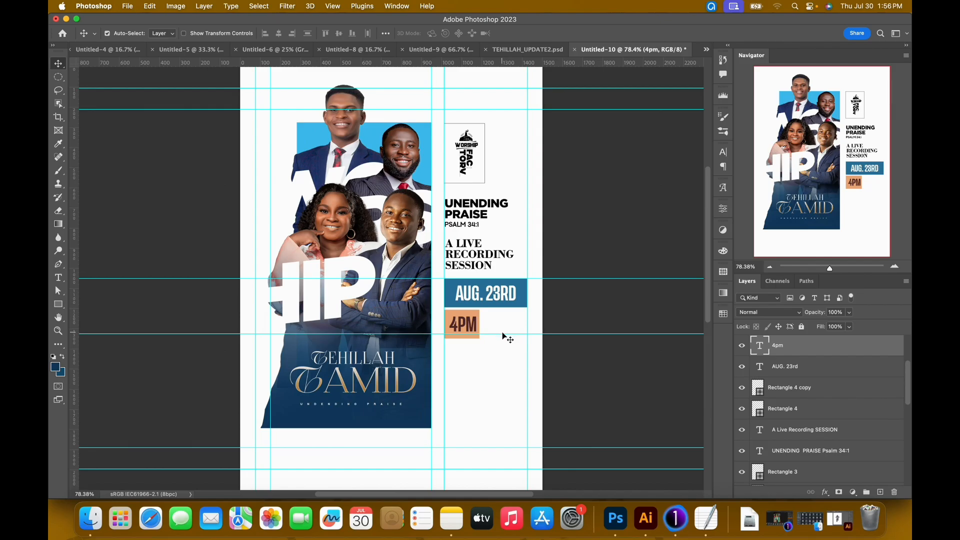
# Move the horizontal guide to the orange box's bottom edge and add a new layer clipped to that box.
pyautogui.moveTo(505, 334); pyautogui.dragTo(507, 339)
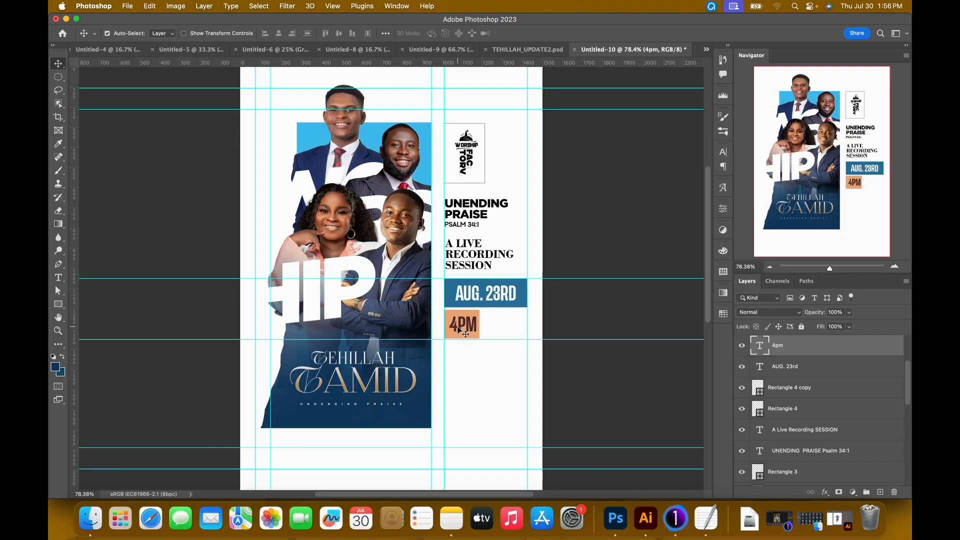
pyautogui.click(473, 339)
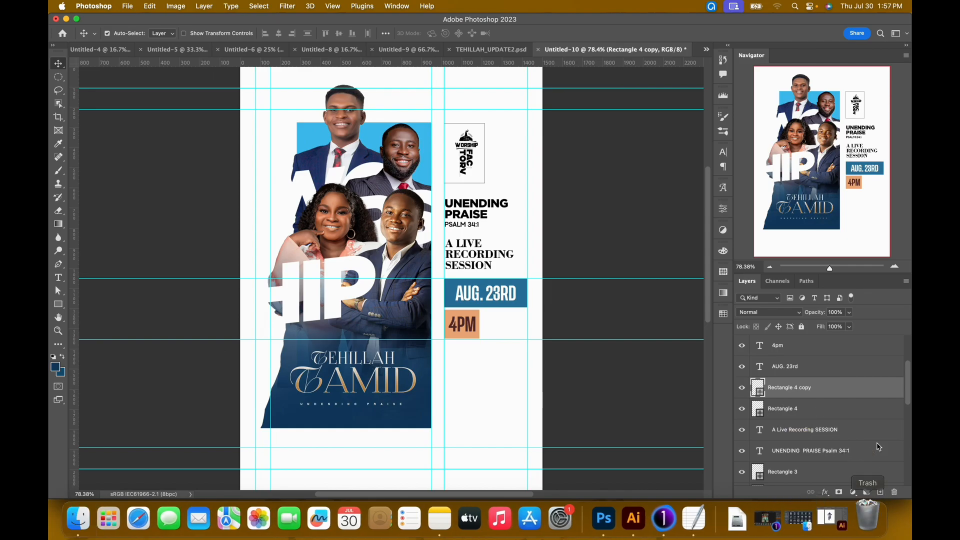
pyautogui.click(880, 492)
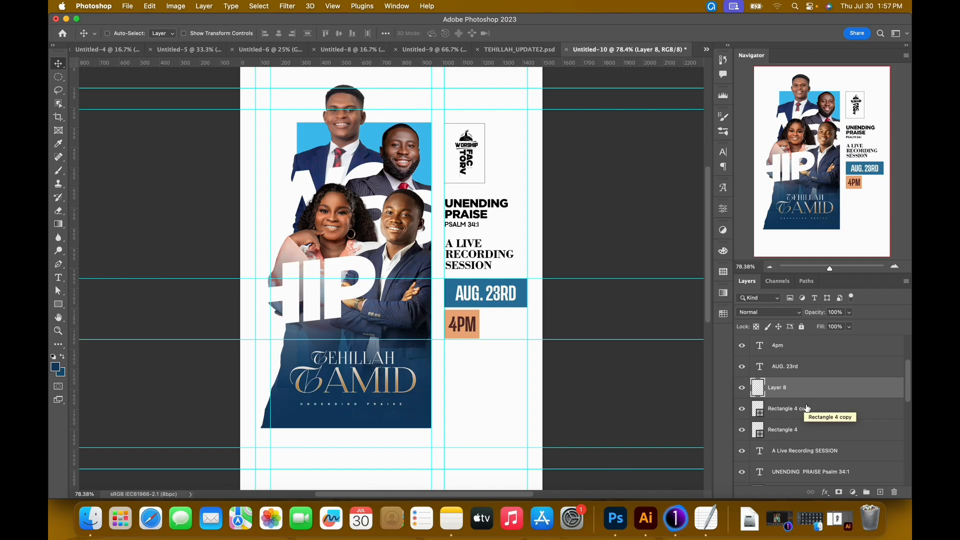
pyautogui.press('super+alt+g')
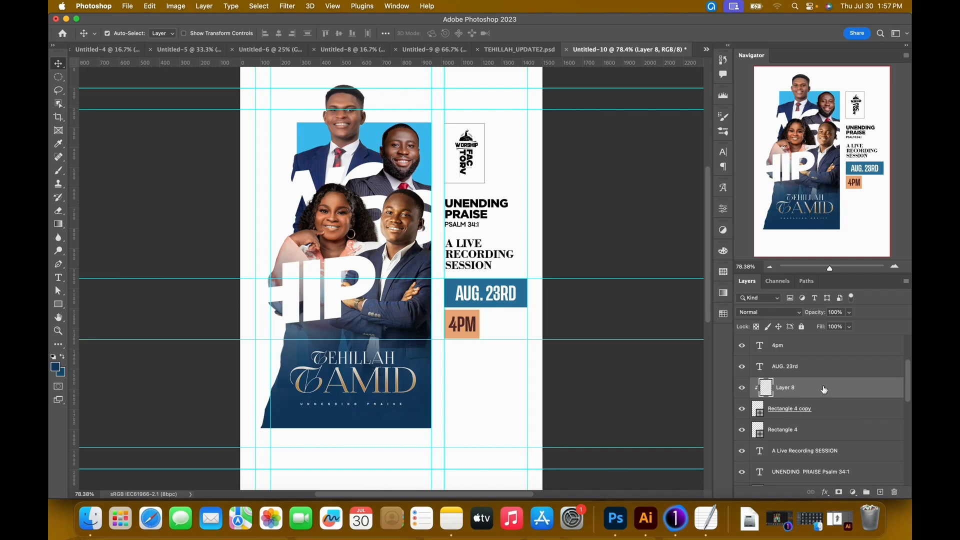
# Copy the Ramp colour code ffd5b8 from the TextEdit note and draw an elliptical selection about 251 by 189 px over the 4PM box.
pyautogui.click(710, 510)
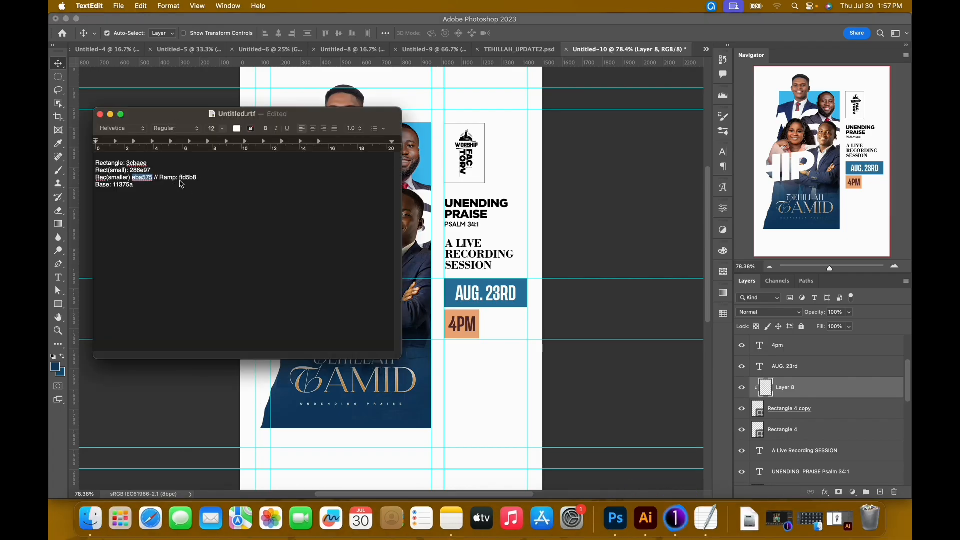
pyautogui.moveTo(179, 178); pyautogui.dragTo(207, 176)
pyautogui.press('super+c')
pyautogui.click(521, 34)
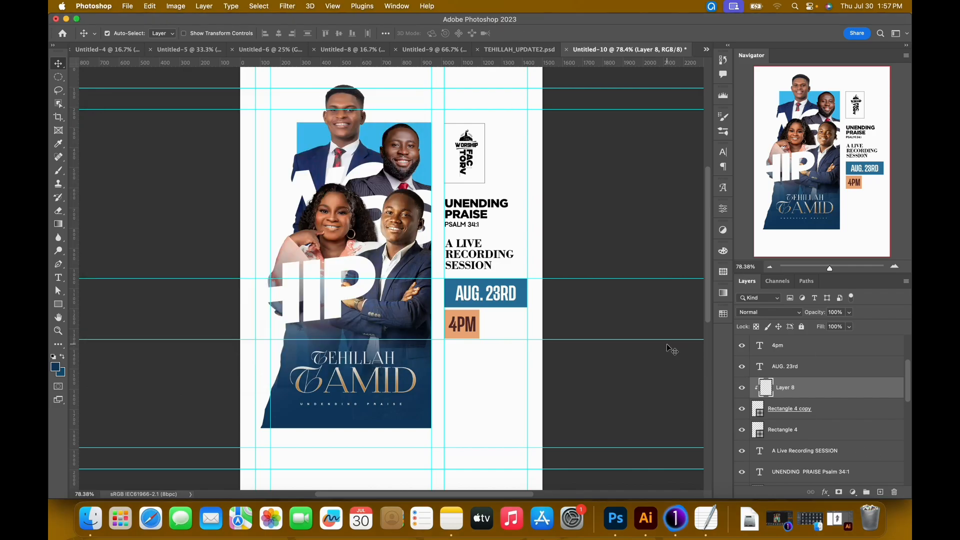
pyautogui.press('m')
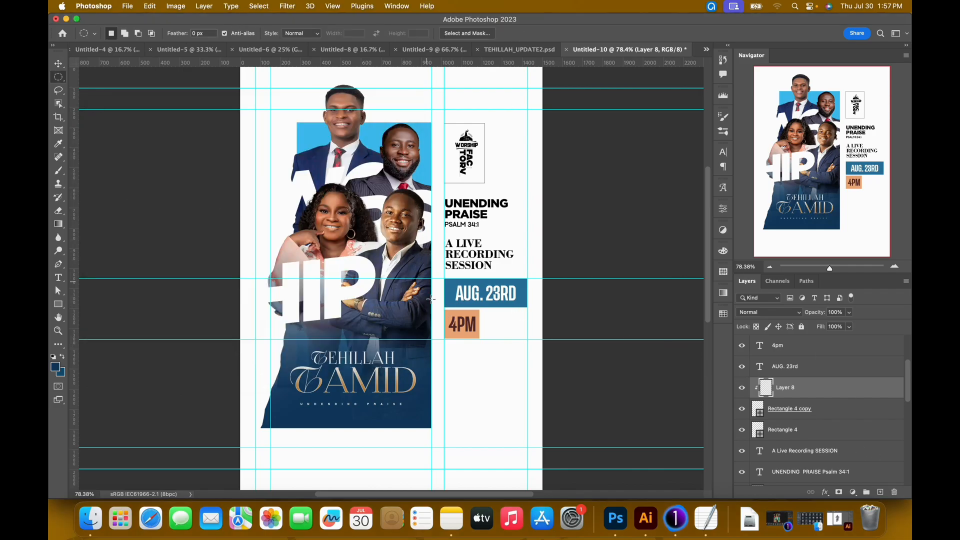
pyautogui.moveTo(436, 298); pyautogui.dragTo(484, 336)
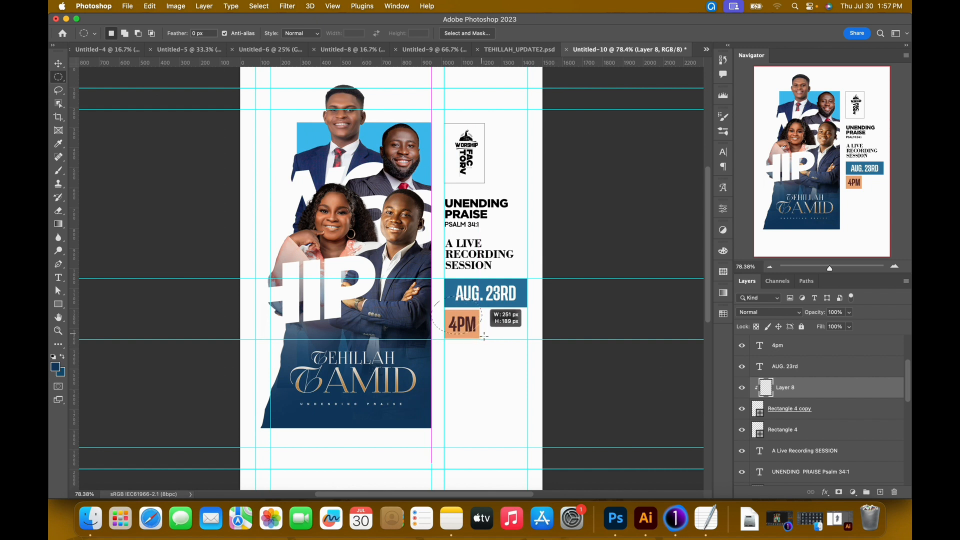
pyautogui.moveTo(484, 336); pyautogui.dragTo(483, 336)
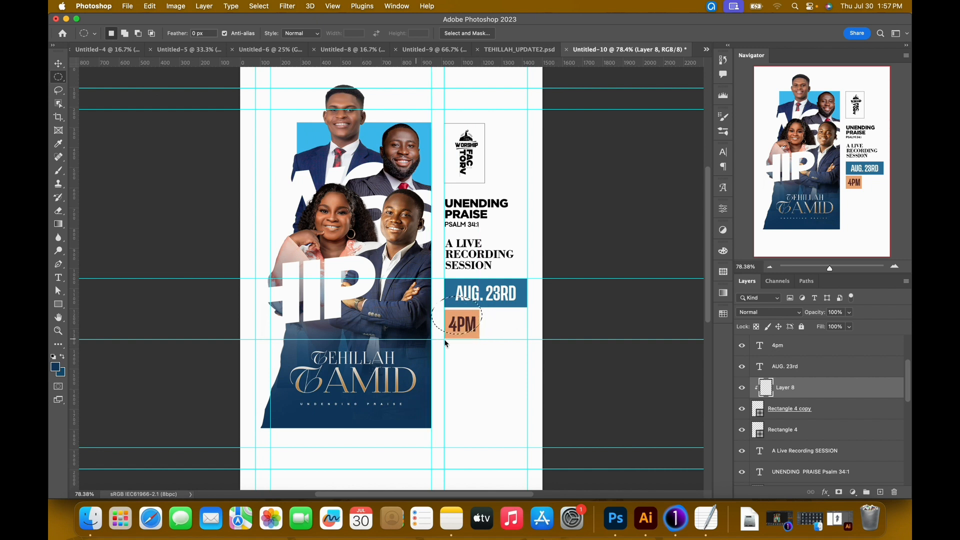
# Set the foreground colour to ffd5b8, fill the elliptical selection on the clipped layer with it and deselect.
pyautogui.click(58, 368)
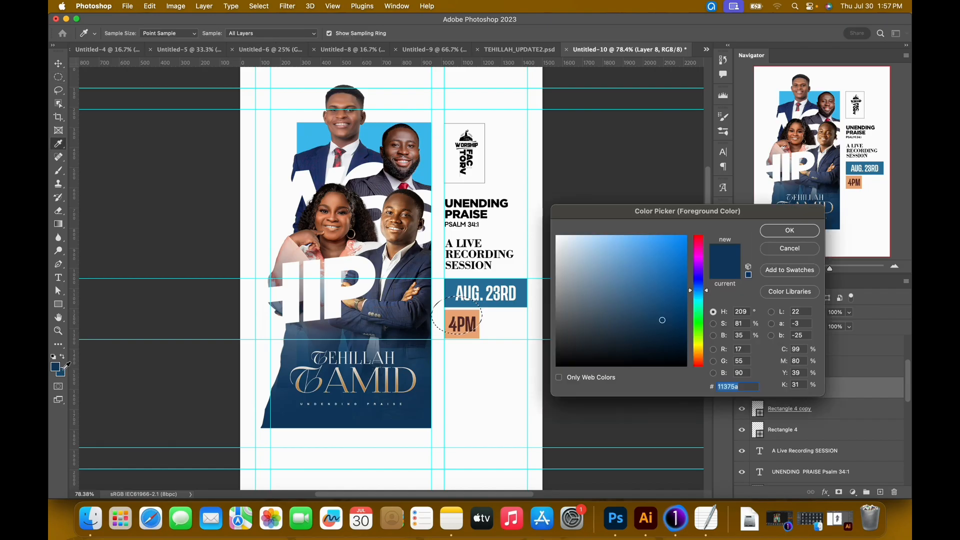
pyautogui.press('super+v')
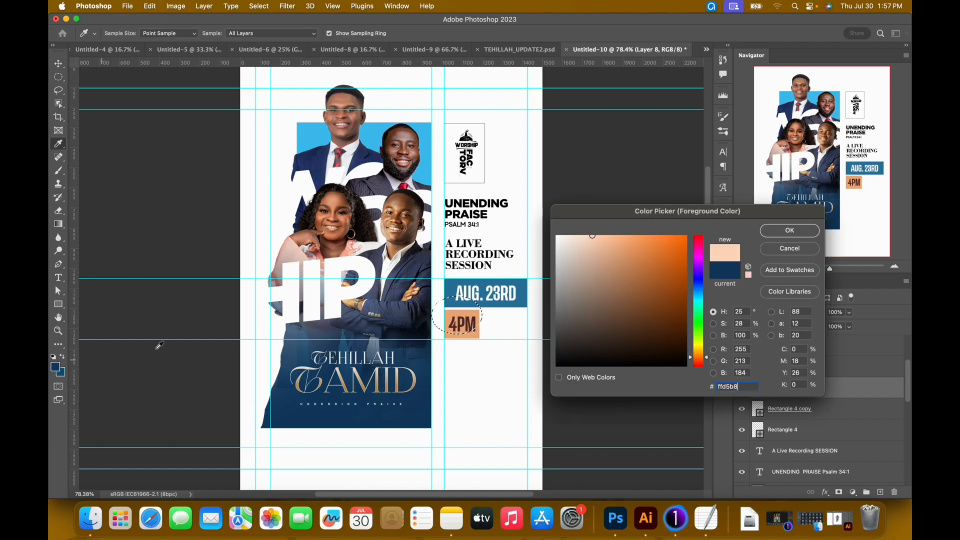
pyautogui.press('Return')
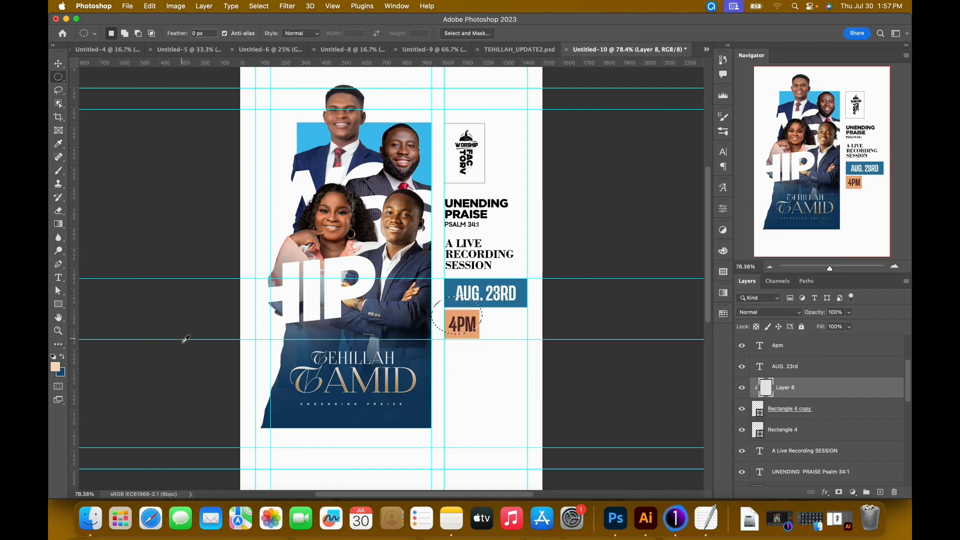
pyautogui.click(57, 368)
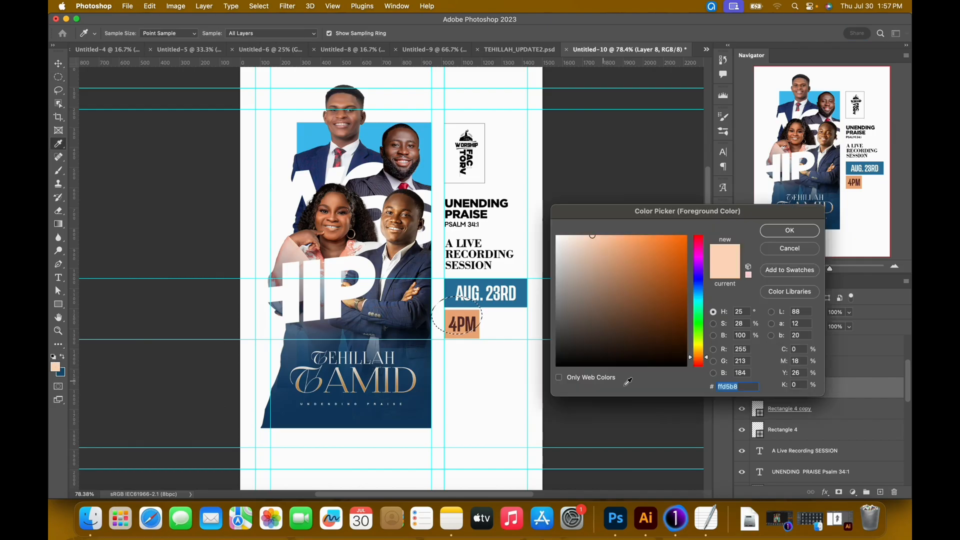
pyautogui.click(734, 389)
pyautogui.click(790, 231)
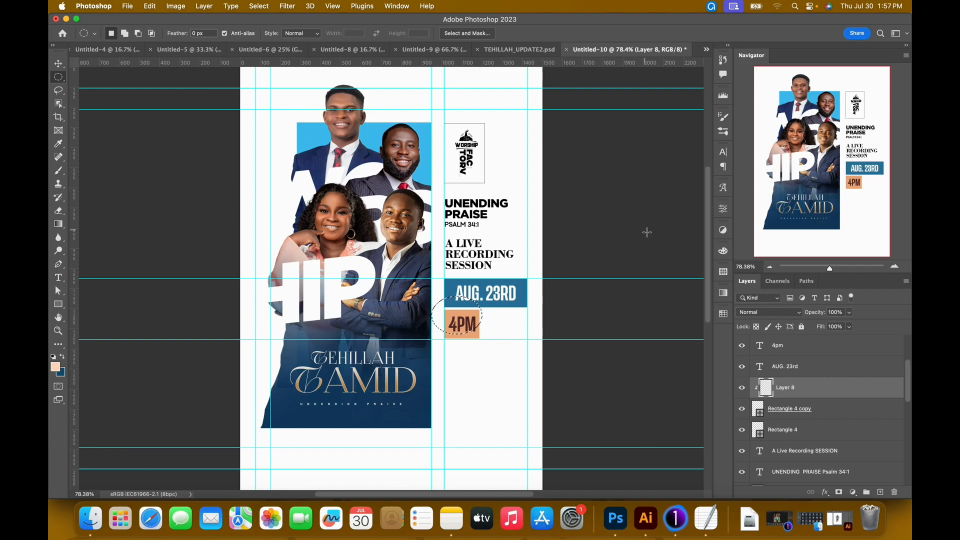
pyautogui.hotkey('alt', 'BackSpace')
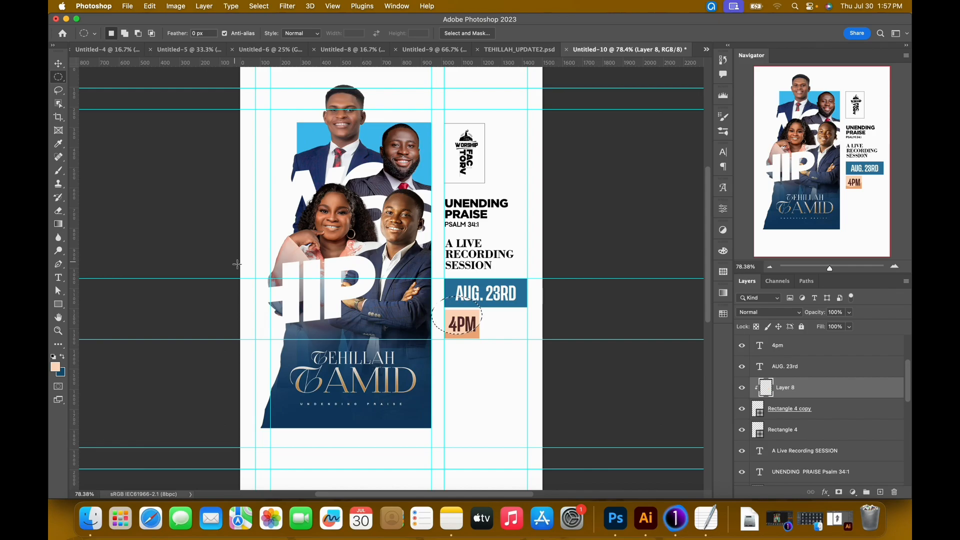
pyautogui.press('super+d')
pyautogui.press('v')
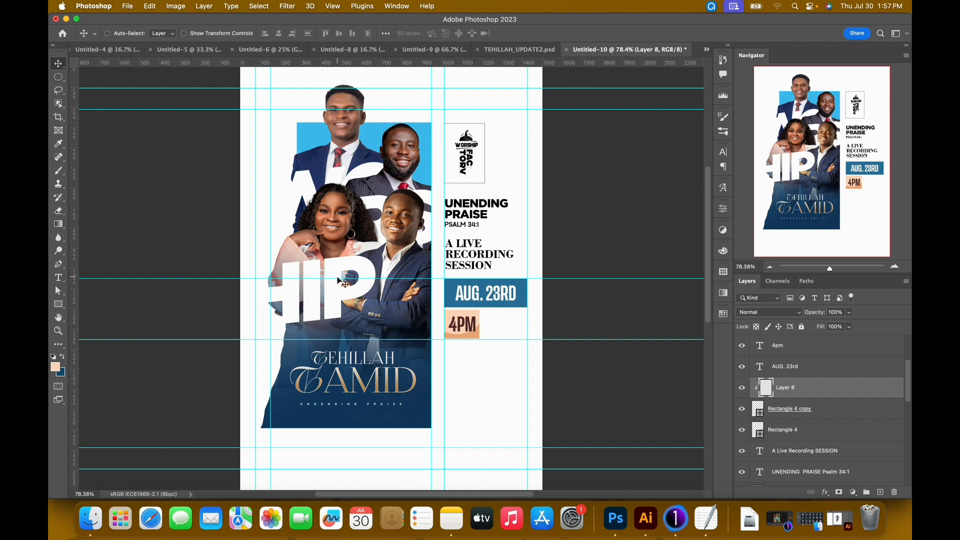
# Rotate the light peach ellipse to about -13.6° and nudge it slightly up and left over the 4PM box.
pyautogui.press('super+t')
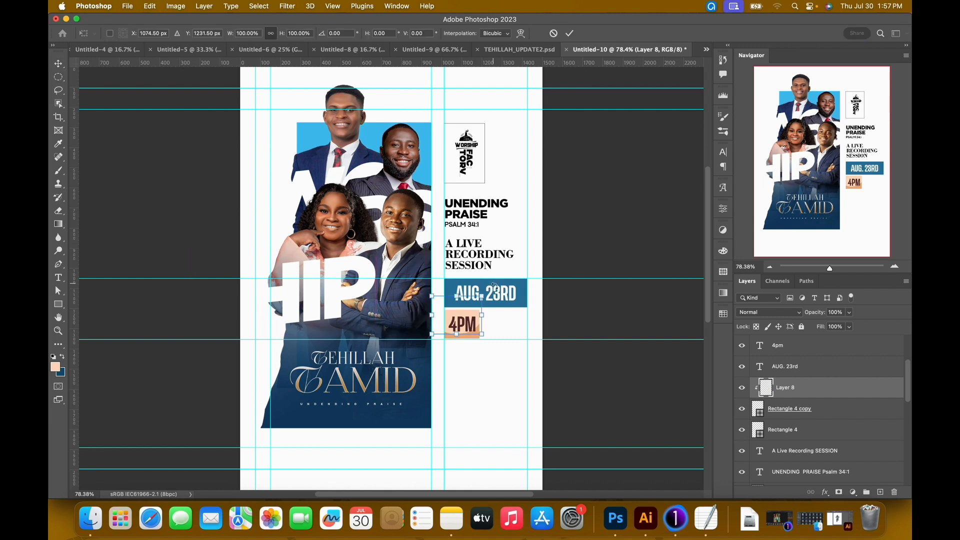
pyautogui.moveTo(494, 284); pyautogui.dragTo(492, 277)
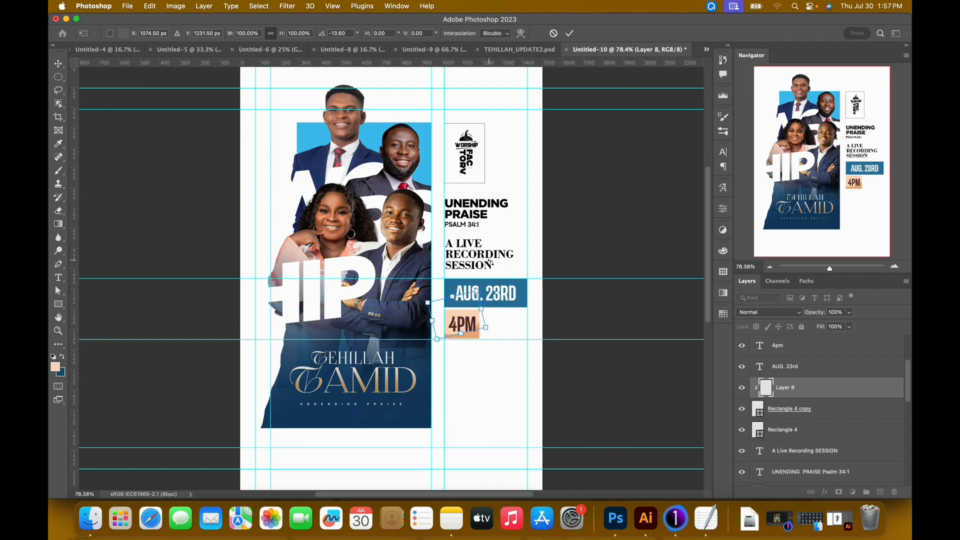
pyautogui.press('Up')
pyautogui.press('Up')
pyautogui.press('Up')
pyautogui.press('Up')
pyautogui.press('Up')
pyautogui.press('Up')
pyautogui.press('Up')
pyautogui.press('Up')
pyautogui.press('Up')
pyautogui.press('Up')
pyautogui.press('Left')
pyautogui.press('Left')
pyautogui.press('Left')
pyautogui.press('Left')
pyautogui.press('Left')
pyautogui.press('Left')
pyautogui.press('Left')
pyautogui.press('Left')
pyautogui.press('Left')
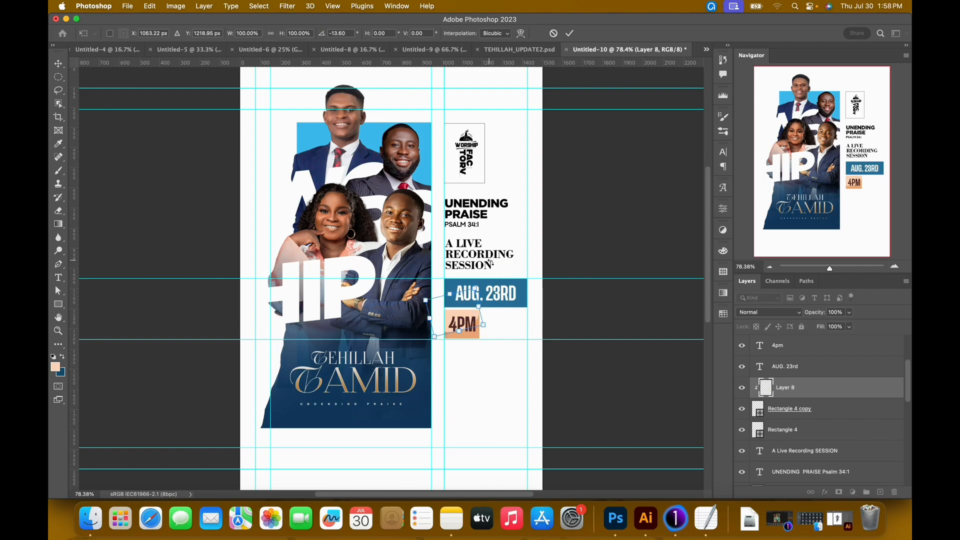
pyautogui.press('Return')
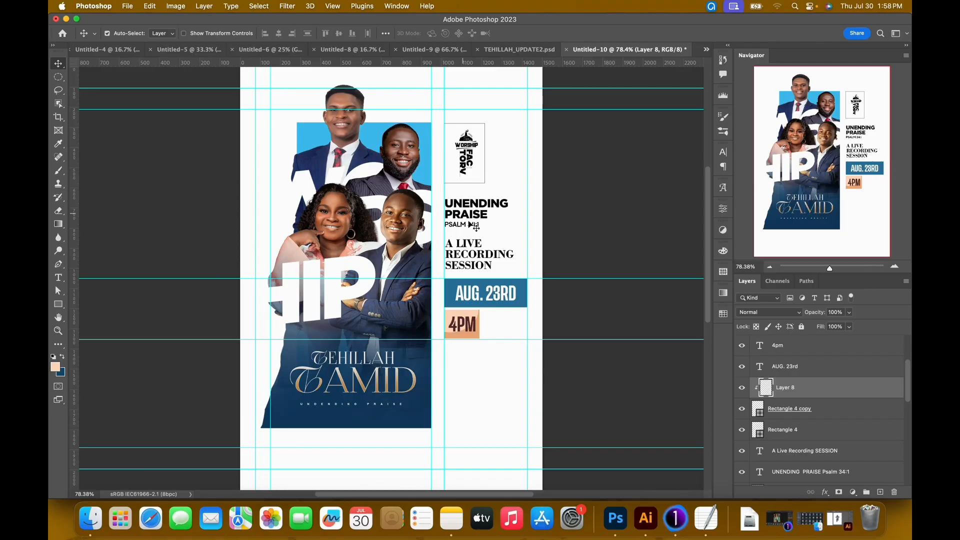
# Copy the 4PM text's colour code 4d3b32 from TEHILLAH_UPDATE2.psd, leaving that text unchanged.
pyautogui.click(530, 50)
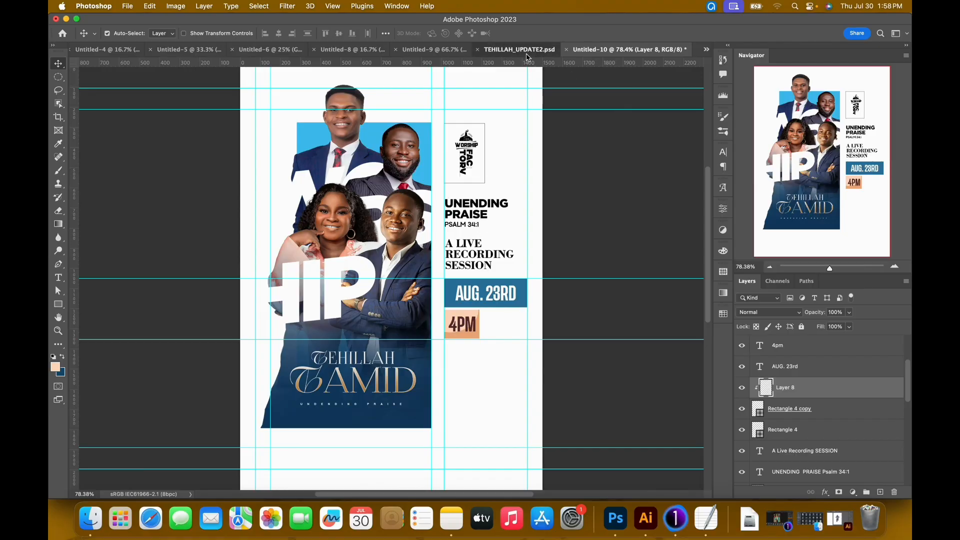
pyautogui.doubleClick(465, 326)
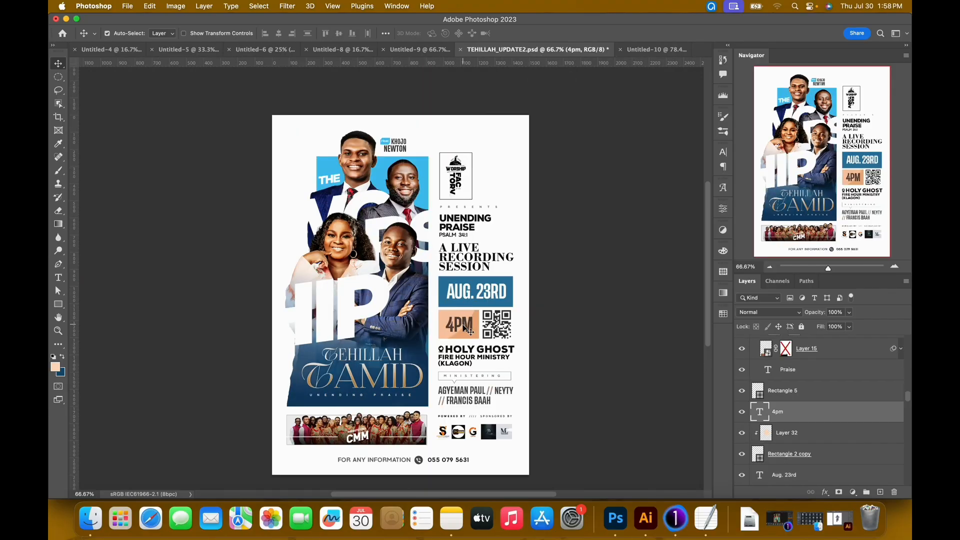
pyautogui.click(472, 36)
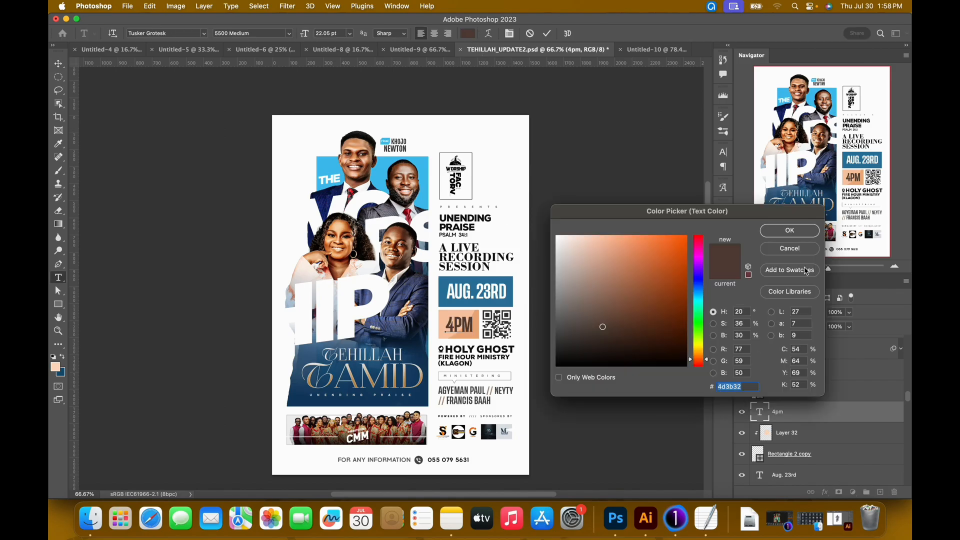
pyautogui.click(806, 233)
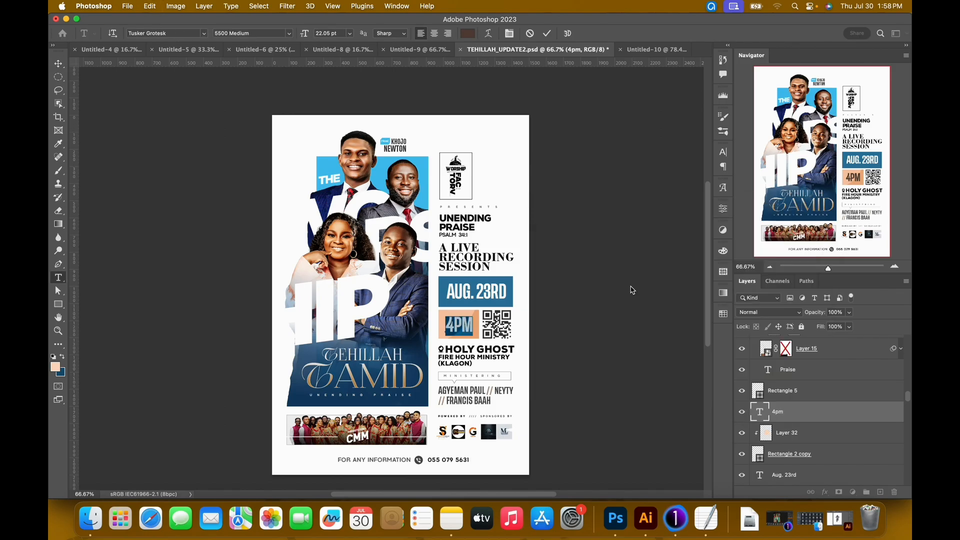
pyautogui.press('super+Return')
pyautogui.press('v')
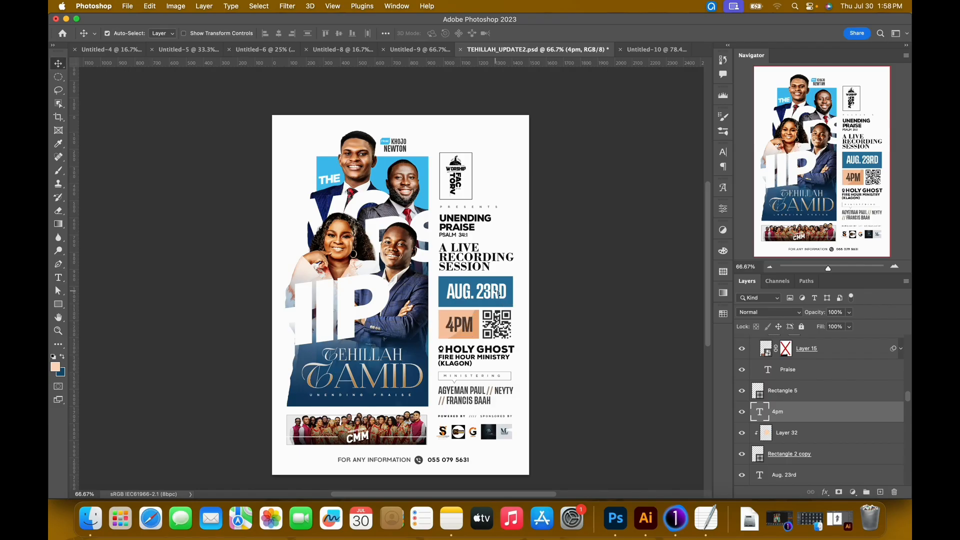
# Bring the QR code from TEHILLAH_UPDATE2.psd into Untitled-10 and position it beside the 4PM box, flush with the date box's right edge.
pyautogui.moveTo(511, 320); pyautogui.dragTo(500, 340)
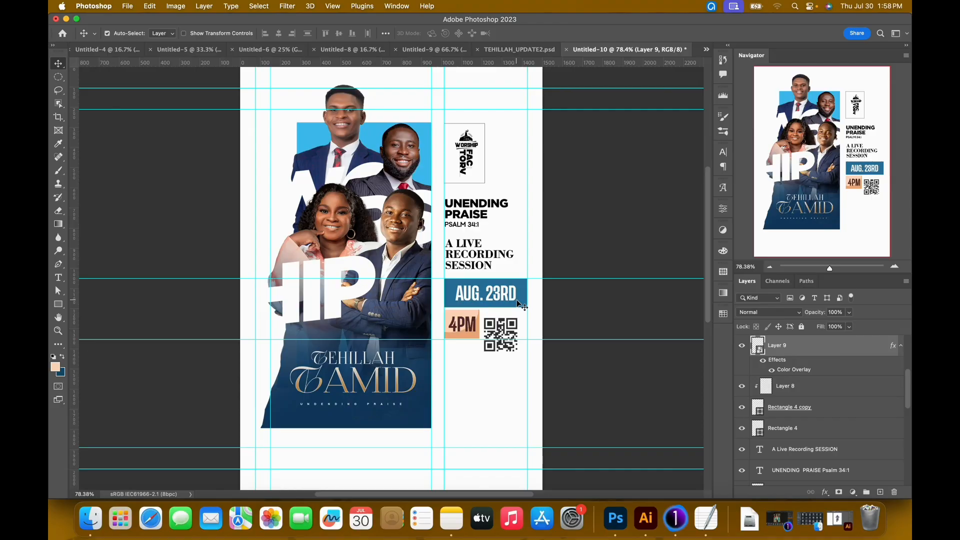
pyautogui.press('Right')
pyautogui.press('Right')
pyautogui.press('Right')
pyautogui.press('Right')
pyautogui.press('Right')
pyautogui.press('Right')
pyautogui.press('Right')
pyautogui.press('Right')
pyautogui.press('Right')
pyautogui.press('Right')
pyautogui.press('Right')
pyautogui.press('Right')
pyautogui.press('Right')
pyautogui.press('Right')
pyautogui.press('Right')
pyautogui.press('Right')
pyautogui.press('Right')
pyautogui.press('Right')
pyautogui.press('Right')
pyautogui.press('Right')
pyautogui.press('Up')
pyautogui.press('Up')
pyautogui.press('Up')
pyautogui.press('Up')
pyautogui.press('Up')
pyautogui.press('Up')
pyautogui.press('Up')
pyautogui.press('Up')
pyautogui.press('Up')
pyautogui.press('Up')
pyautogui.press('Up')
pyautogui.press('Up')
pyautogui.press('Up')
pyautogui.press('Up')
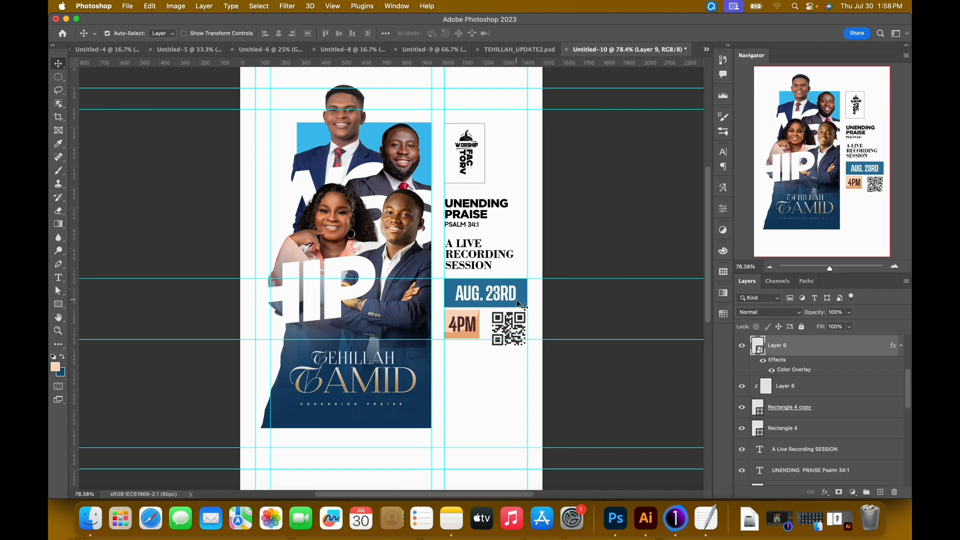
# Set the 4PM text colour in Untitled-10 to the copied brown 4d3b32.
pyautogui.doubleClick(462, 324)
pyautogui.click(467, 34)
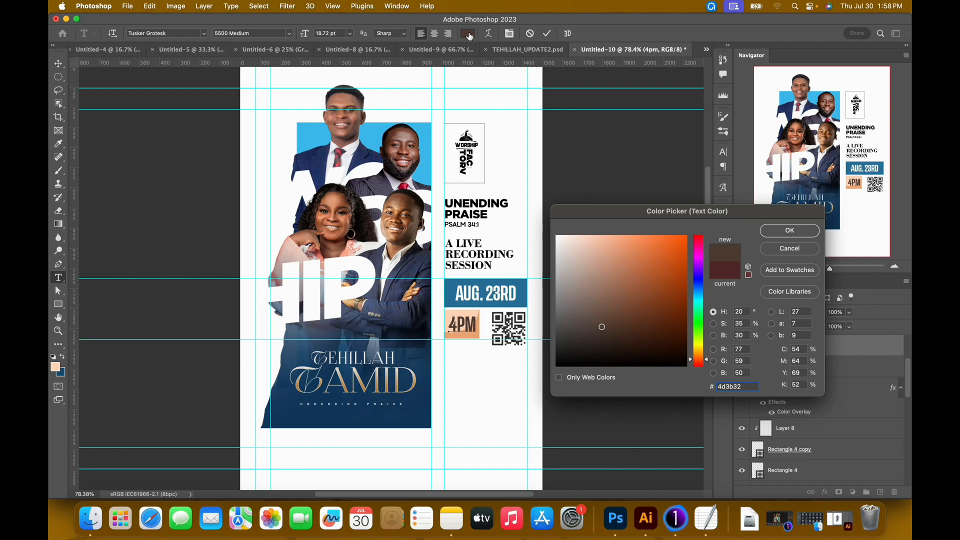
pyautogui.press('Return')
pyautogui.press('super+Return')
pyautogui.press('v')
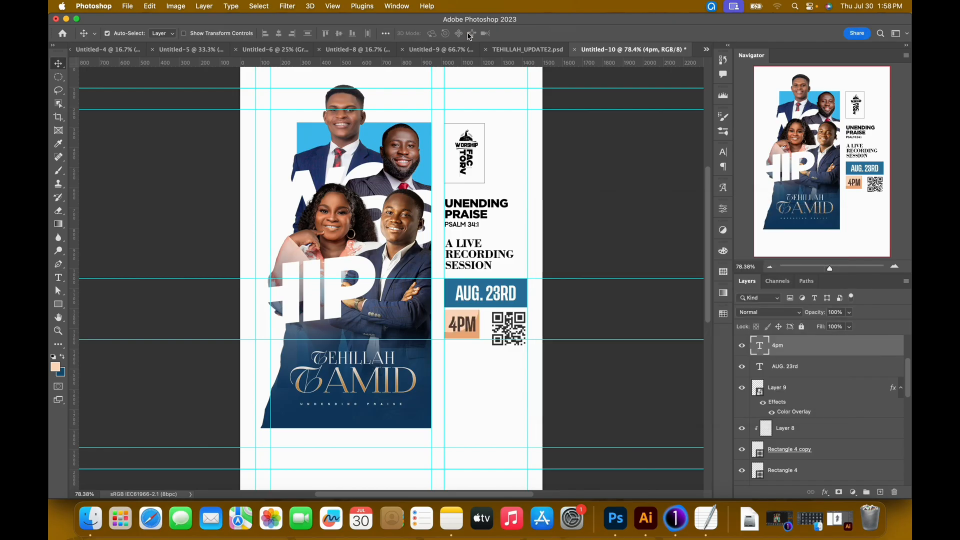
# Stretch the orange rectangle behind 4PM downward to about 123.78% height, level with the QR code's bottom edge.
pyautogui.click(468, 337)
pyautogui.press('super+t')
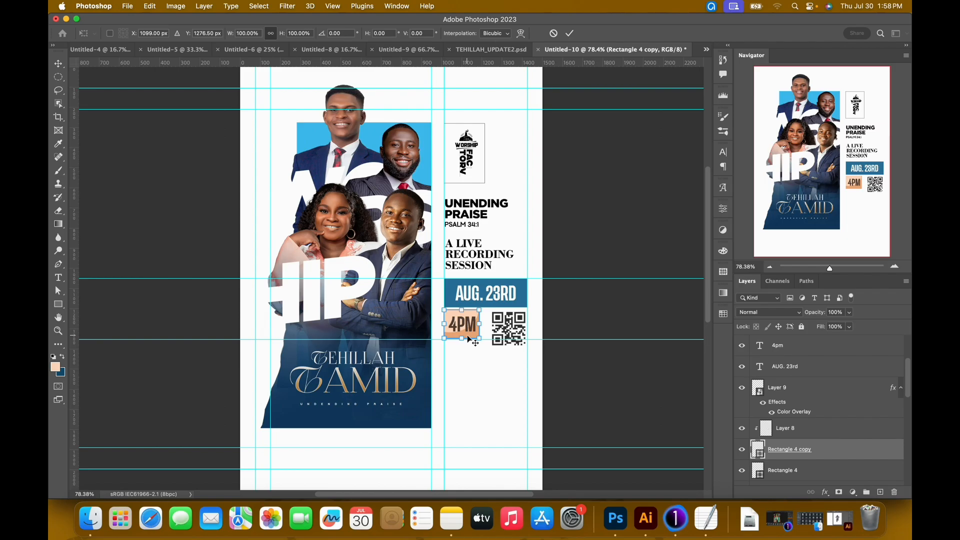
pyautogui.moveTo(462, 337); pyautogui.dragTo(462, 345)
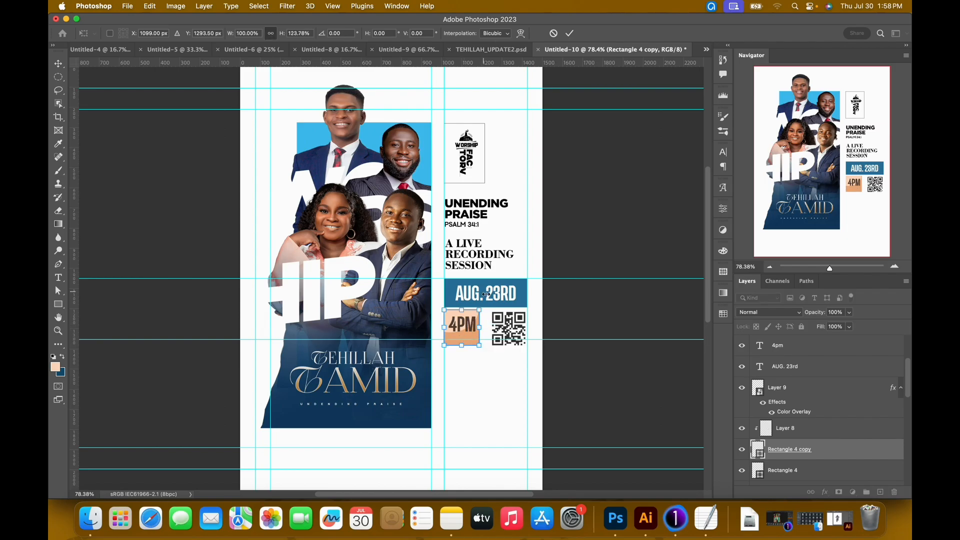
pyautogui.press('Return')
pyautogui.press('super+equal')
pyautogui.press('super+equal')
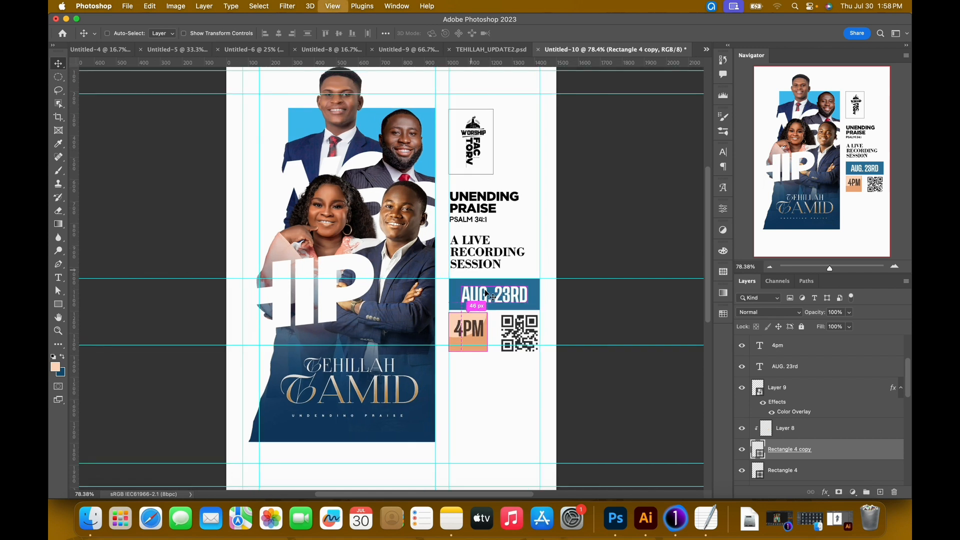
# Widen the orange rectangle behind 4PM toward the QR code to about 203 px, roughly 115% of its width.
pyautogui.moveTo(503, 312); pyautogui.dragTo(424, 268)
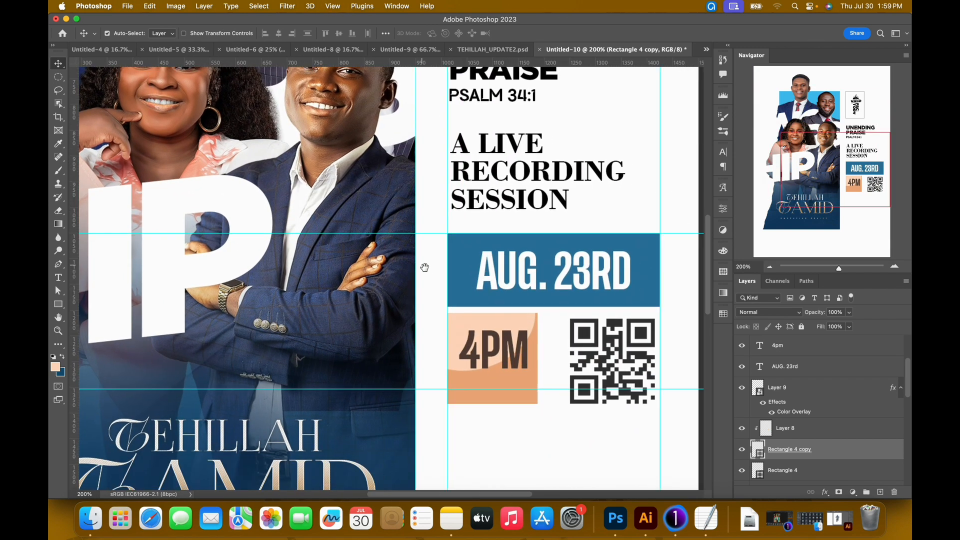
pyautogui.press('super+t')
pyautogui.moveTo(535, 363); pyautogui.dragTo(552, 364)
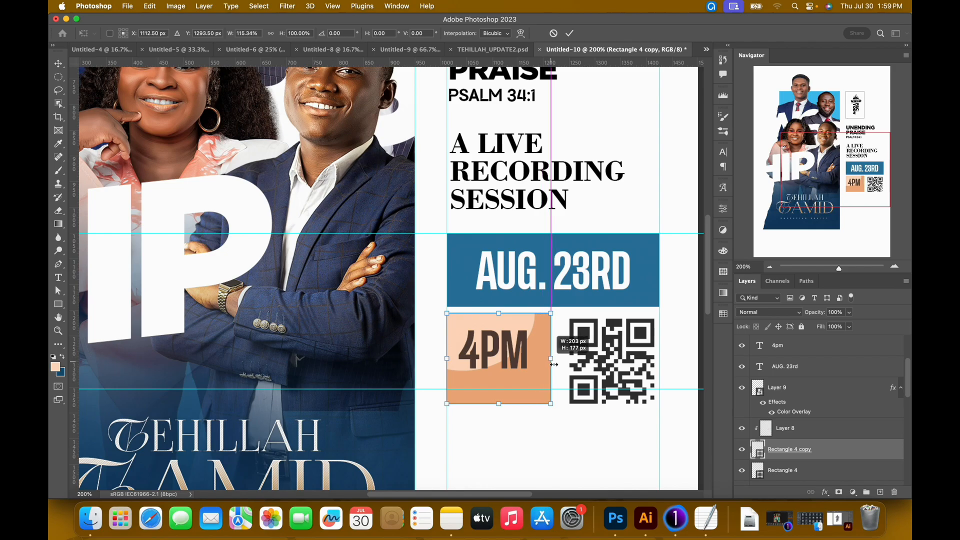
pyautogui.press('Return')
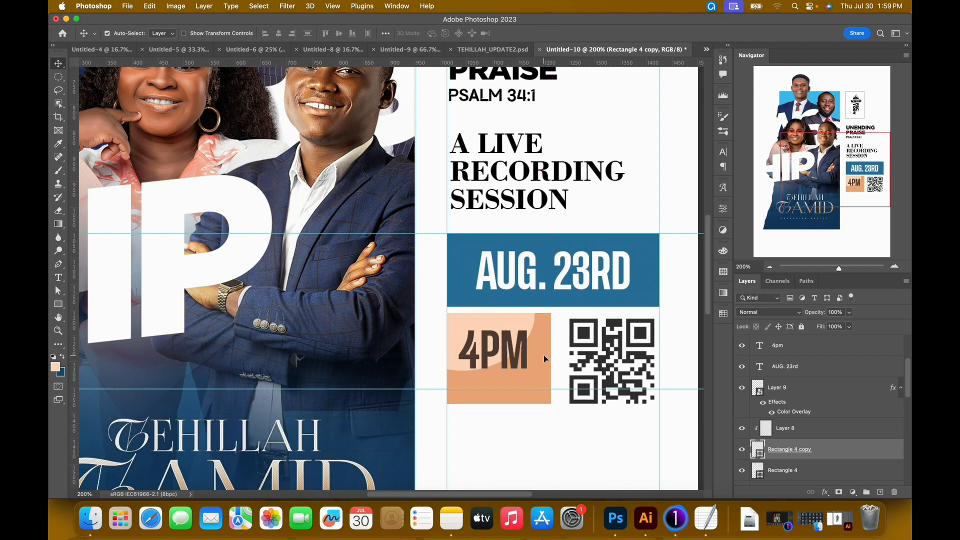
# Check the 4PM box in TEHILLAH_UPDATE2.psd, and enlarge the clipped light peach shape in Untitled-10's box to about 148%, covering most of it.
pyautogui.press('super+0')
pyautogui.press('super+minus')
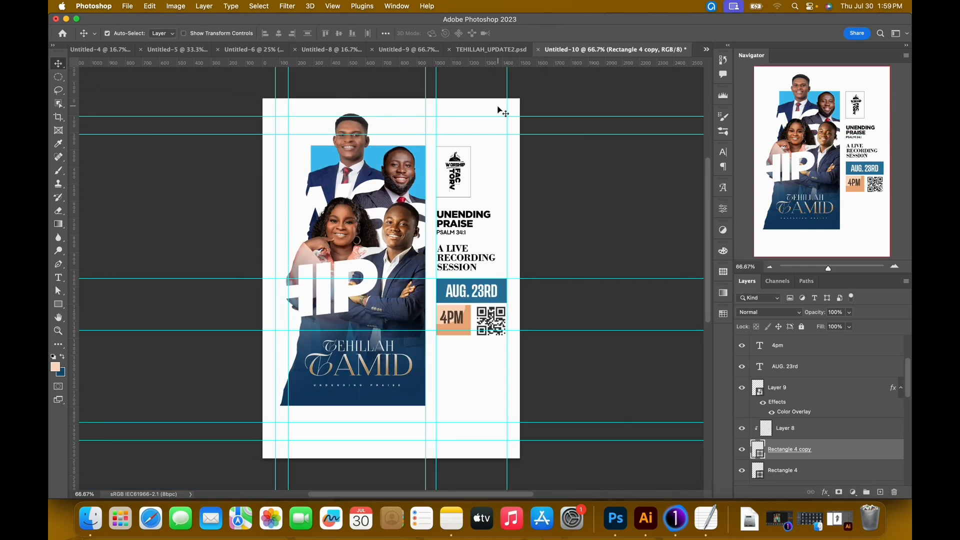
pyautogui.click(491, 51)
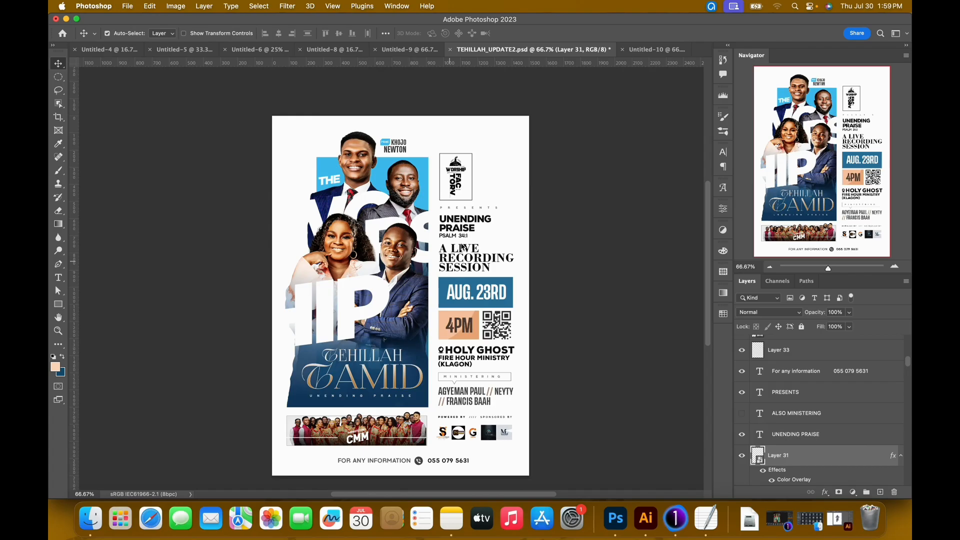
pyautogui.click(655, 49)
pyautogui.click(443, 310)
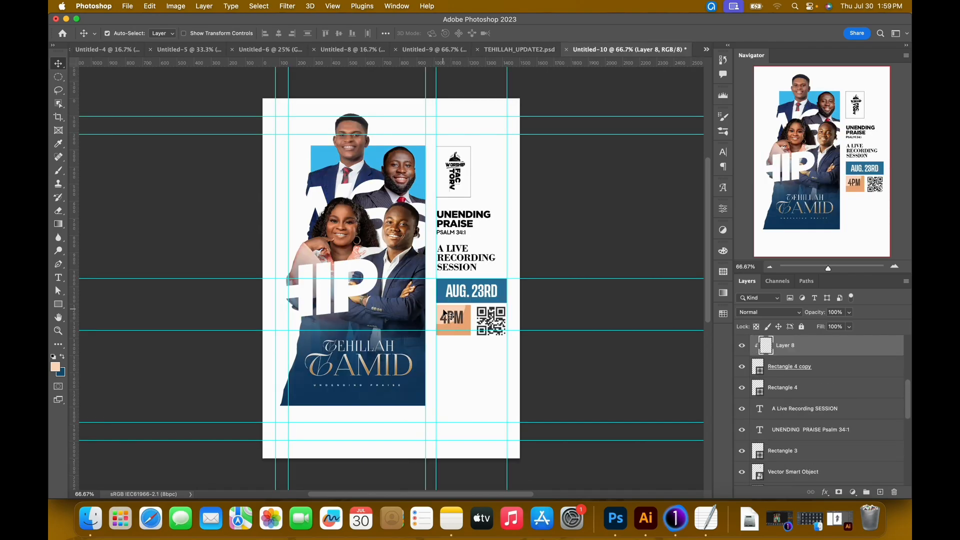
pyautogui.press('super+t')
pyautogui.moveTo(466, 324)
pyautogui.mouseDown()
pyautogui.moveTo(485, 339)
pyautogui.moveTo(450, 314)
pyautogui.mouseUp()
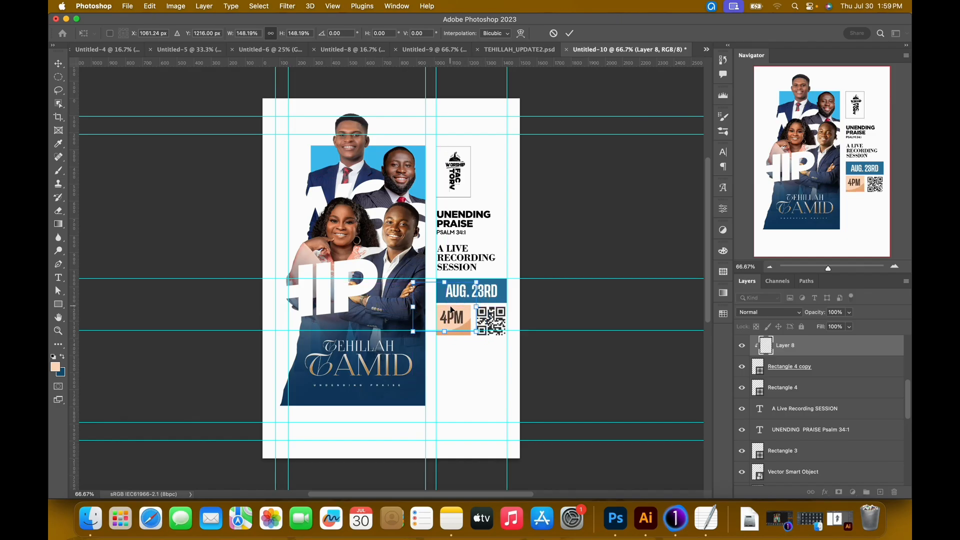
pyautogui.press('Return')
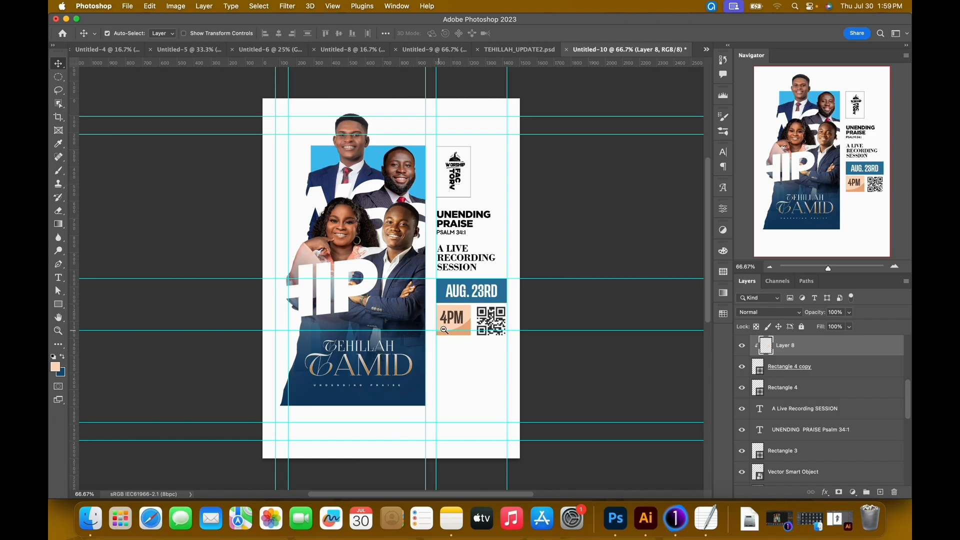
# Scale the 4PM text to about 111% and lower it so it sits centred within its box.
pyautogui.scroll(6, 447, 331)
pyautogui.scroll(-2, 479, 319)
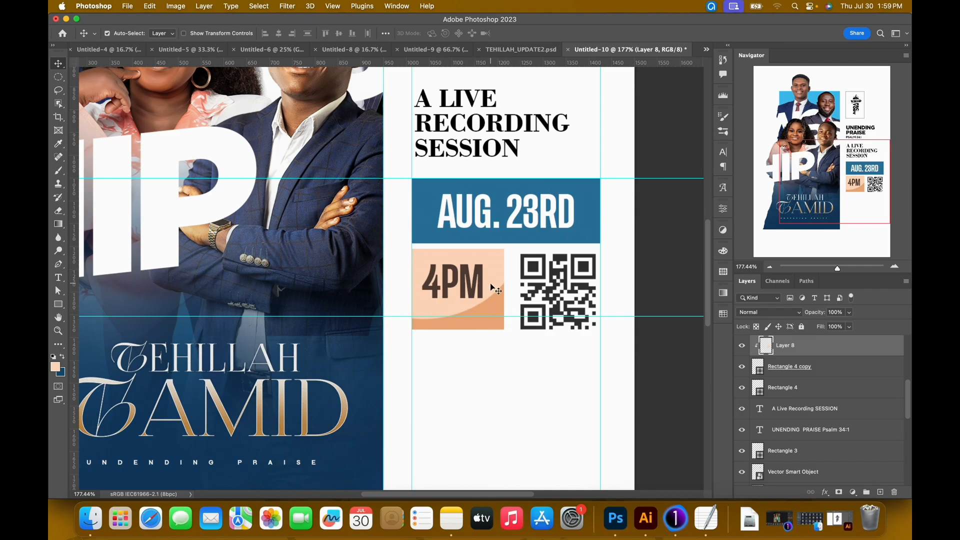
pyautogui.click(472, 291)
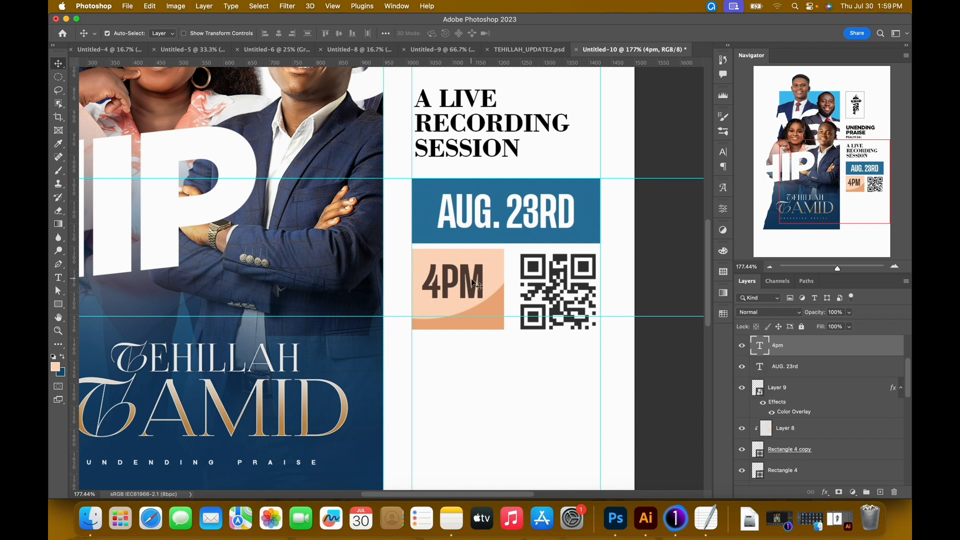
pyautogui.press('super+t')
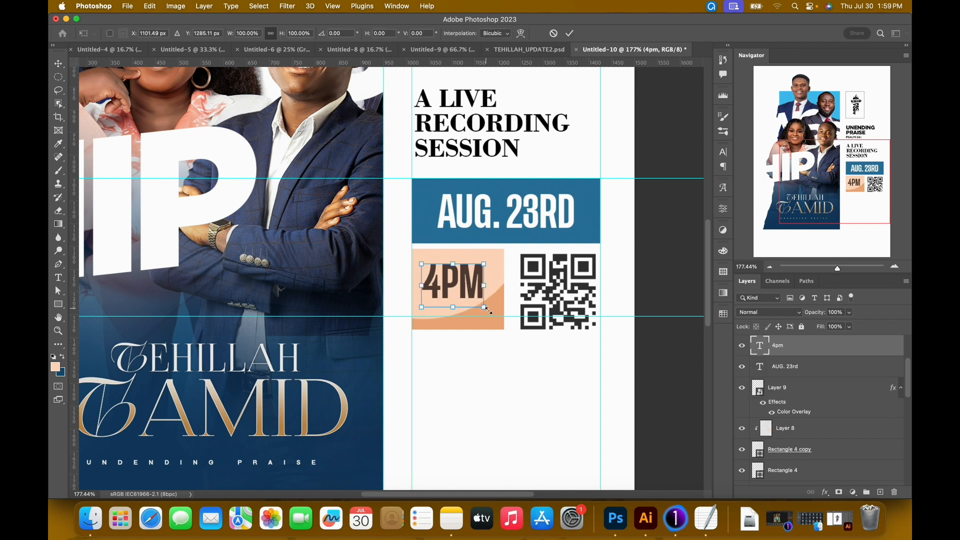
pyautogui.moveTo(488, 311); pyautogui.dragTo(496, 318)
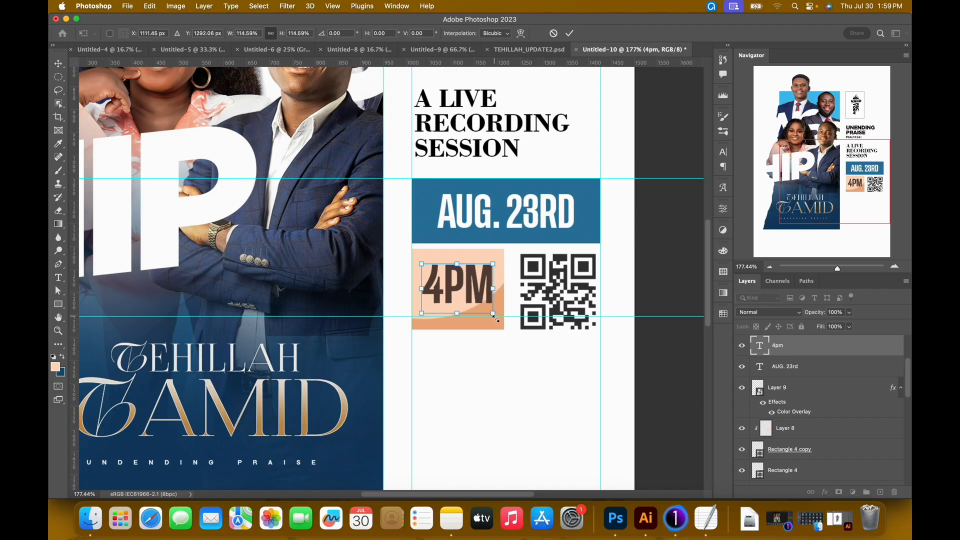
pyautogui.hotkey('shift', 'Down')
pyautogui.hotkey('shift', 'Down')
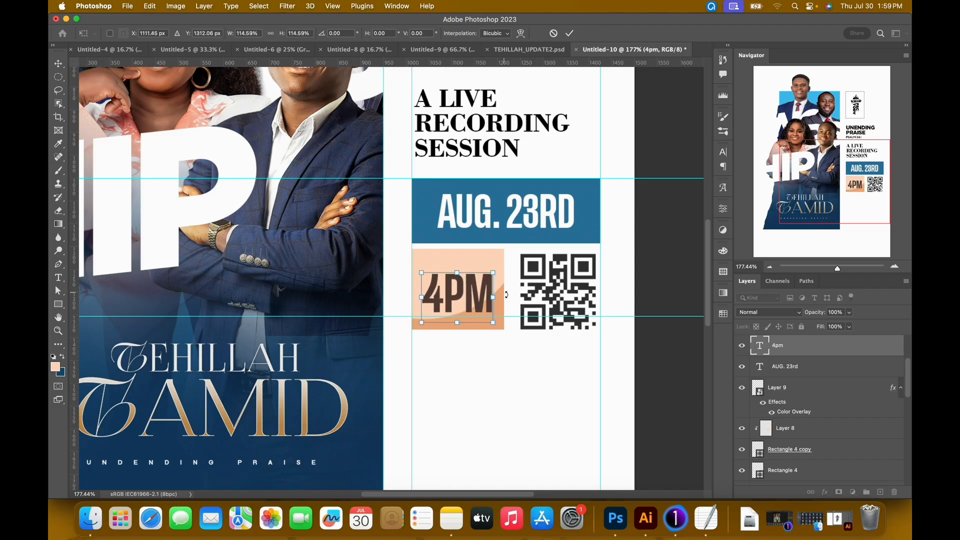
pyautogui.press('Up')
pyautogui.press('Up')
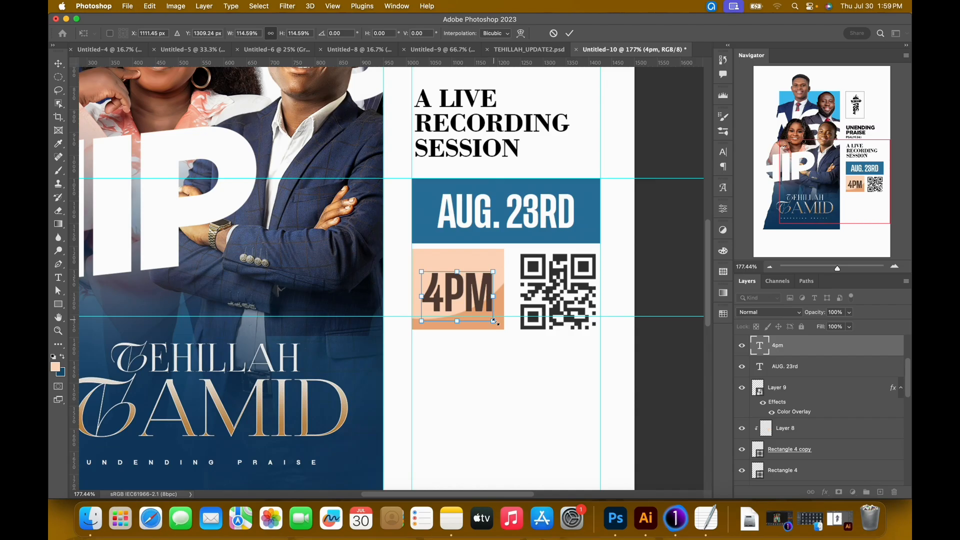
pyautogui.moveTo(495, 320); pyautogui.dragTo(493, 319)
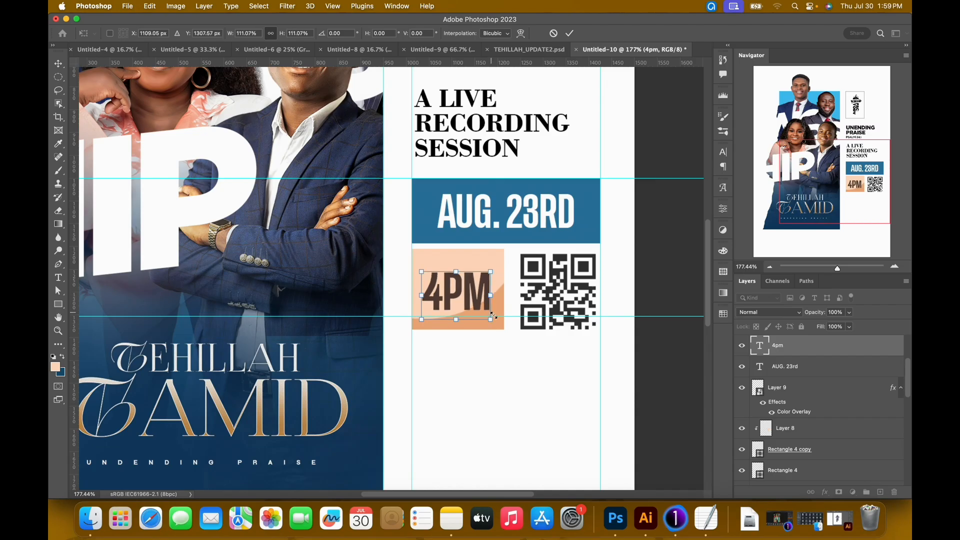
pyautogui.press('Return')
# Lower the horizontal guide to the 4PM box's bottom edge, and nudge the QR code a few pixels left and up.
pyautogui.press('super+0')
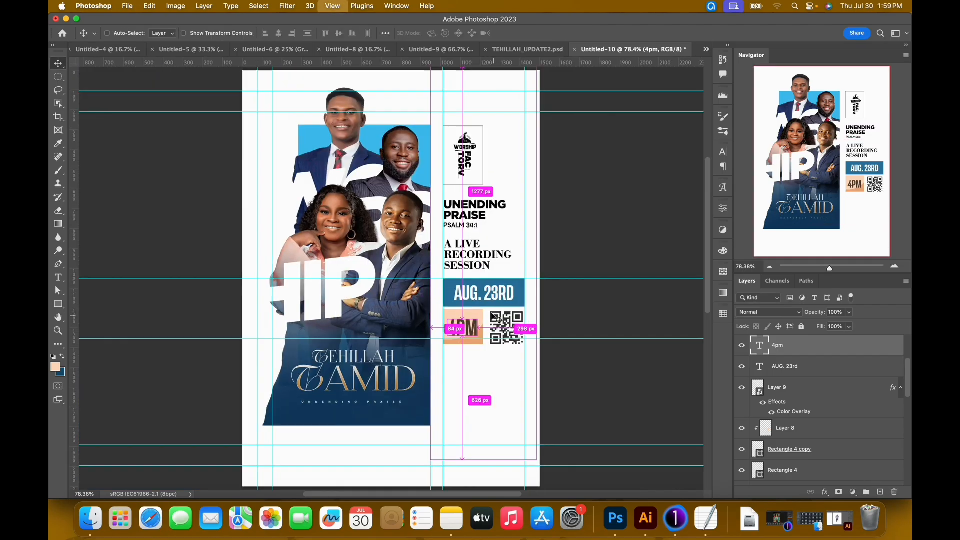
pyautogui.press('super+minus')
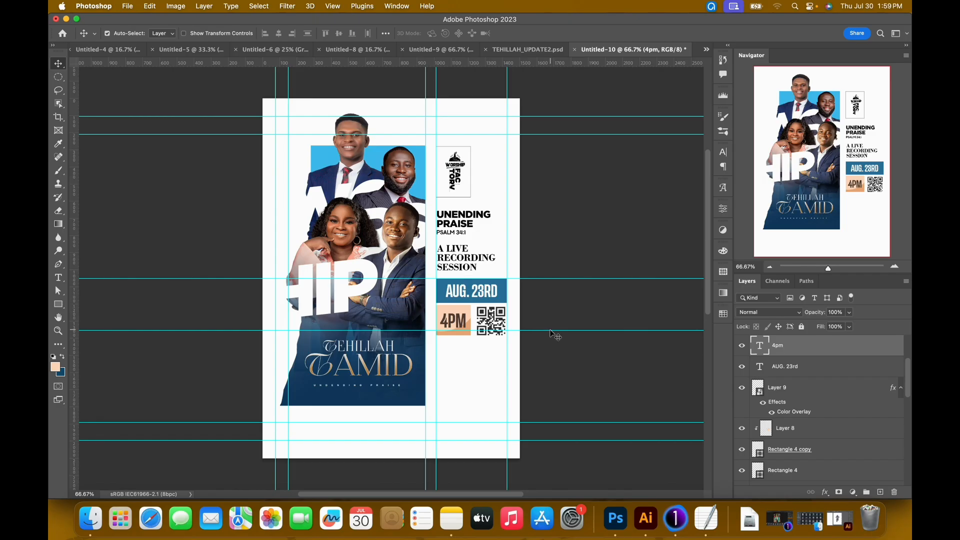
pyautogui.moveTo(539, 329); pyautogui.dragTo(541, 334)
pyautogui.click(504, 319)
pyautogui.press('Left')
pyautogui.press('Left')
pyautogui.press('Left')
pyautogui.press('Left')
pyautogui.press('Left')
pyautogui.press('Left')
pyautogui.press('Up')
pyautogui.press('Up')
pyautogui.press('Up')
pyautogui.press('Up')
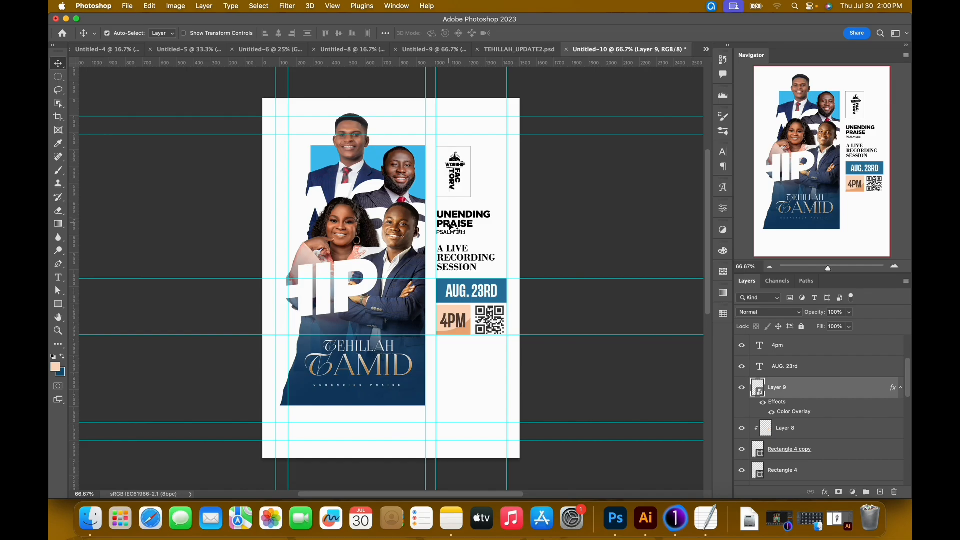
# Following the layout in TEHILLAH_UPDATE2.psd, add the text HOLY GHOST FIRE HOUR MINISTRY below the 4PM box and QR code in Untitled-10.
pyautogui.click(530, 50)
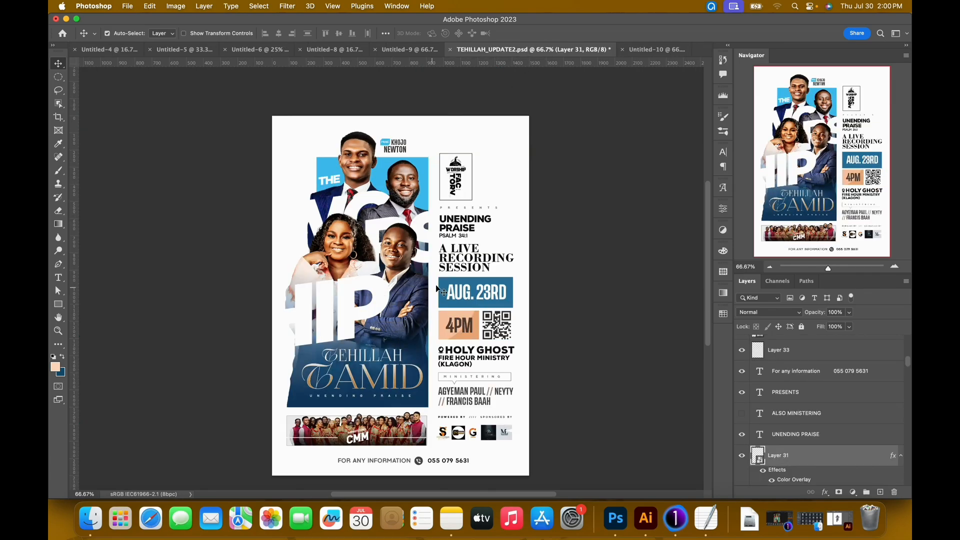
pyautogui.click(648, 50)
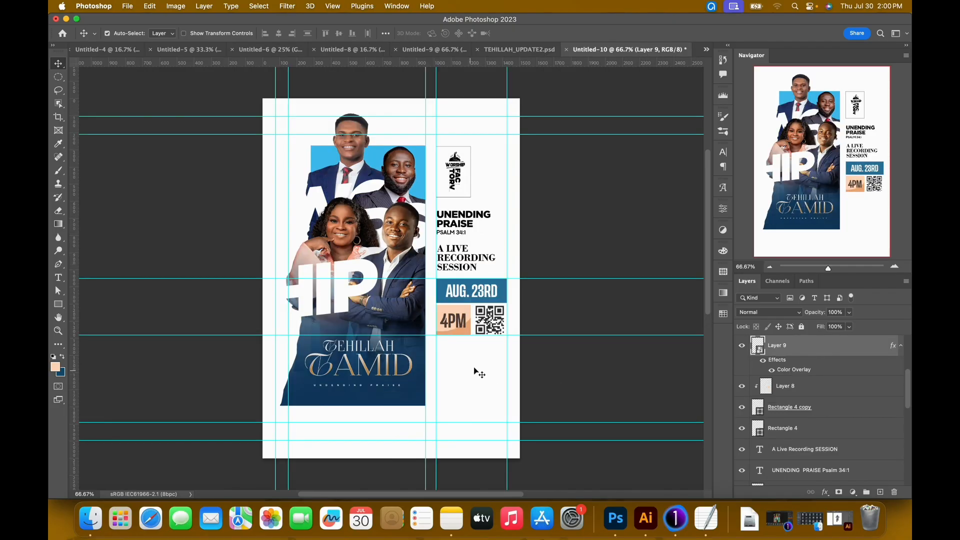
pyautogui.click(519, 49)
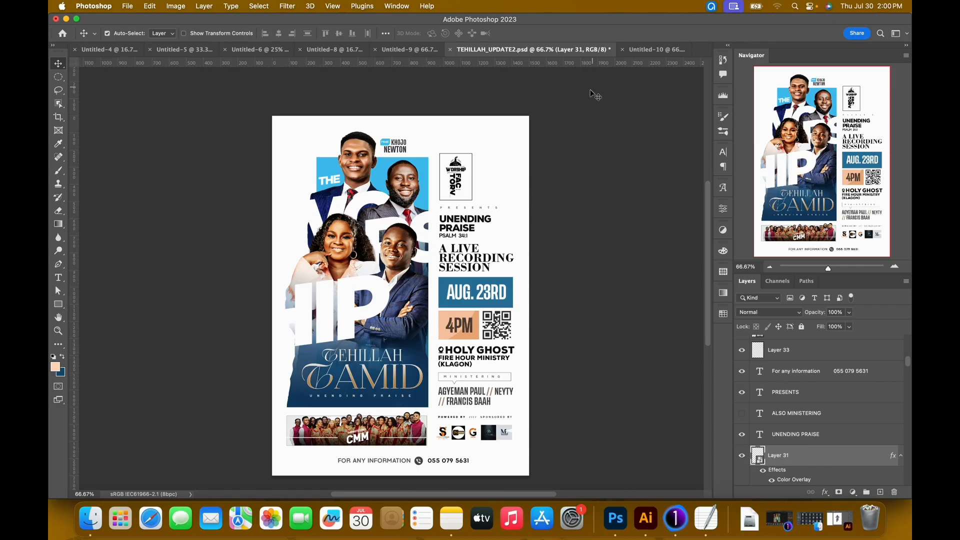
pyautogui.click(645, 49)
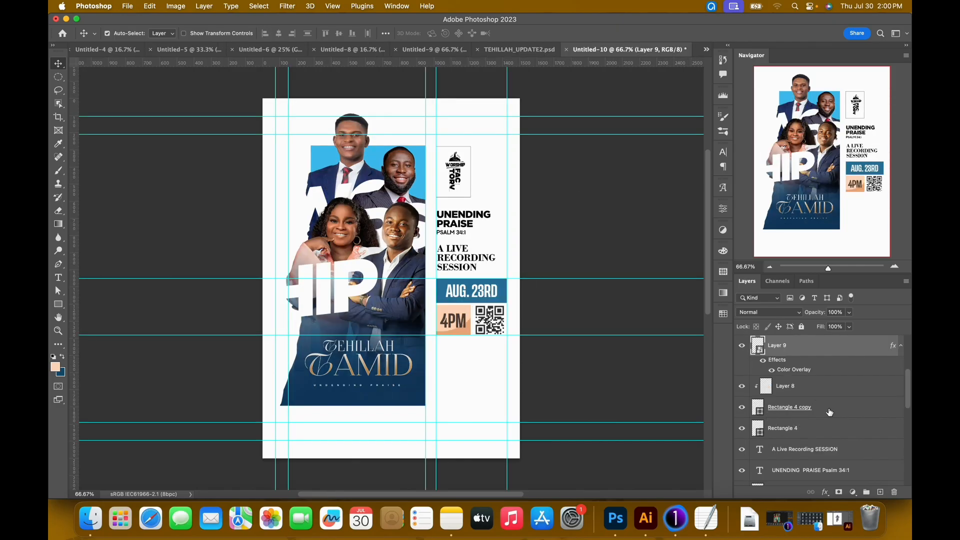
pyautogui.click(500, 287)
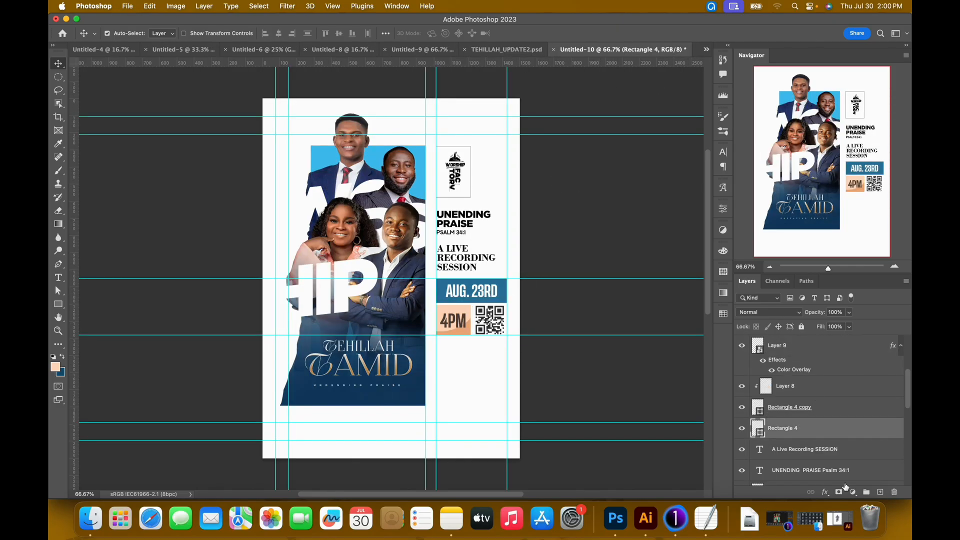
pyautogui.click(868, 492)
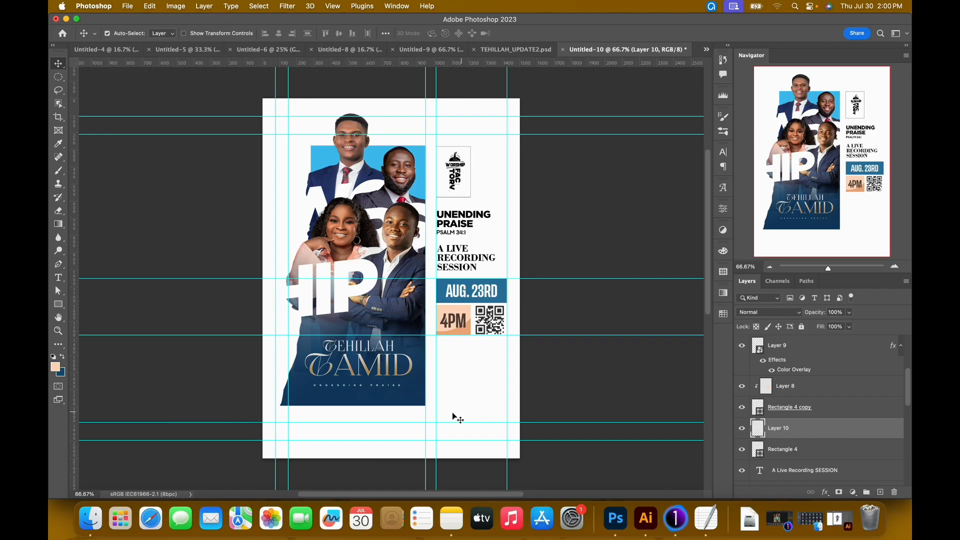
pyautogui.press('t')
pyautogui.click(446, 367)
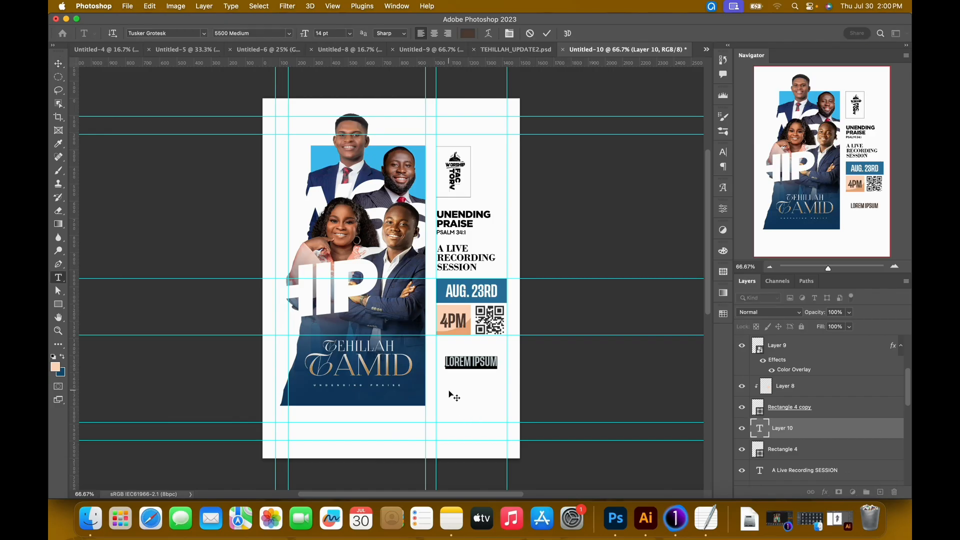
pyautogui.write('HOLY GHOST')
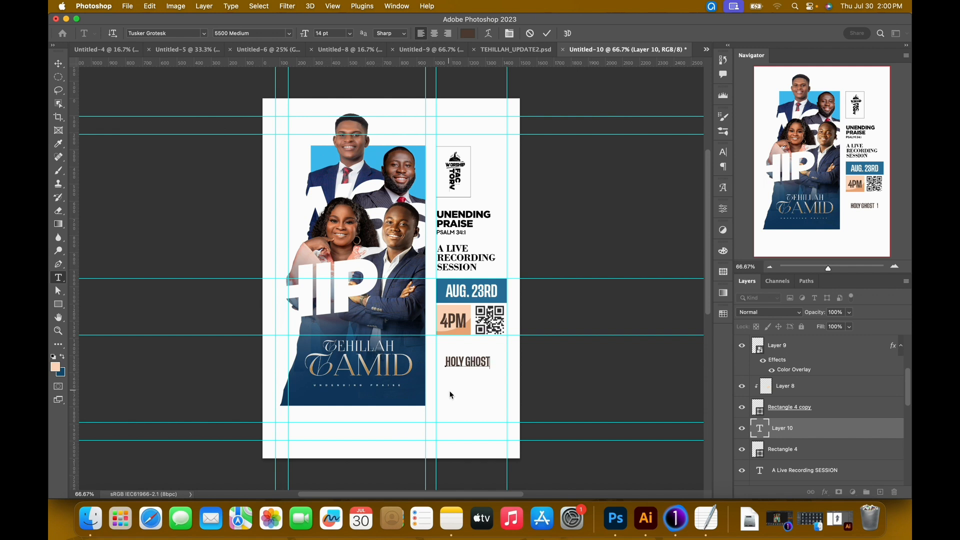
pyautogui.write(' FIRE HOUR MINISTRY')
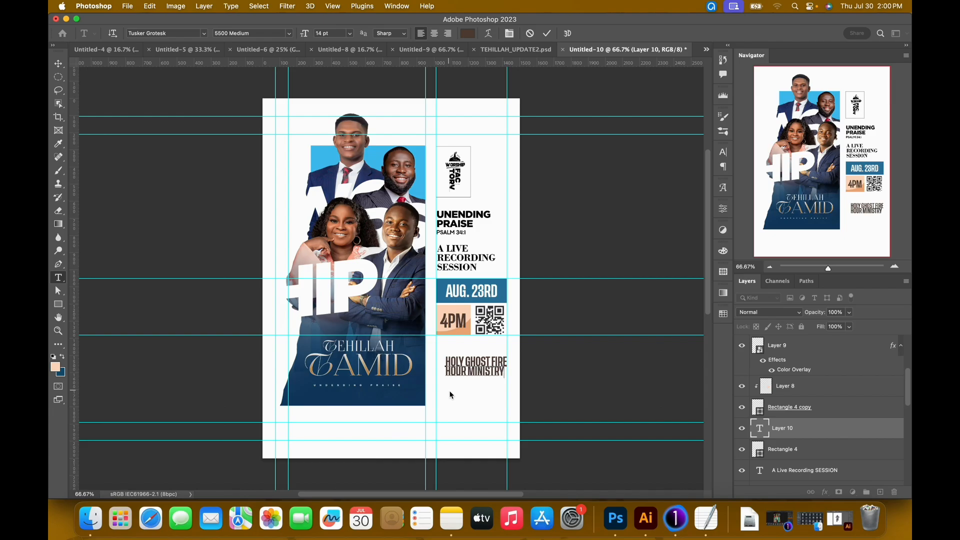
# Set the leading of the whole HOLY GHOST FIRE HOUR MINISTRY text to 18 pt.
pyautogui.press('super+a')
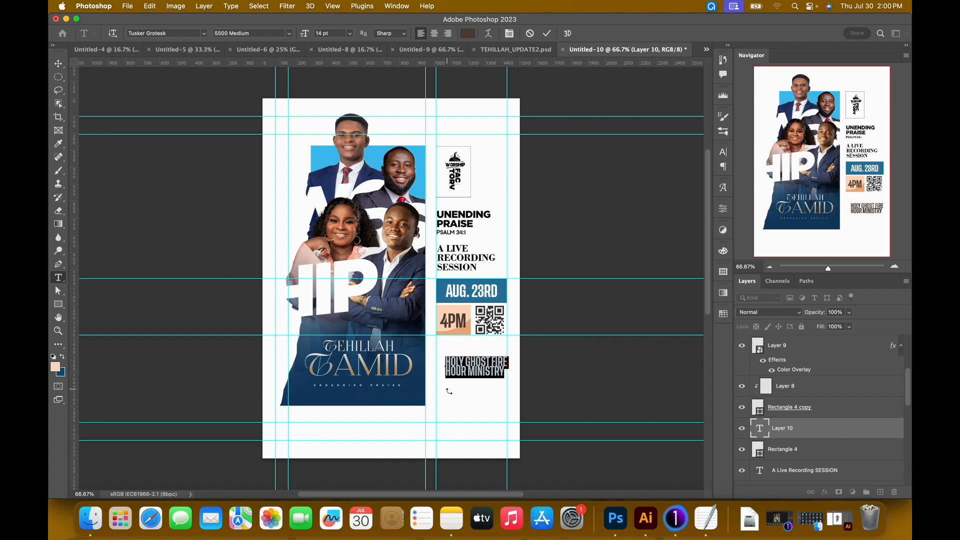
pyautogui.click(509, 36)
pyautogui.click(671, 183)
pyautogui.write('18')
pyautogui.press('Return')
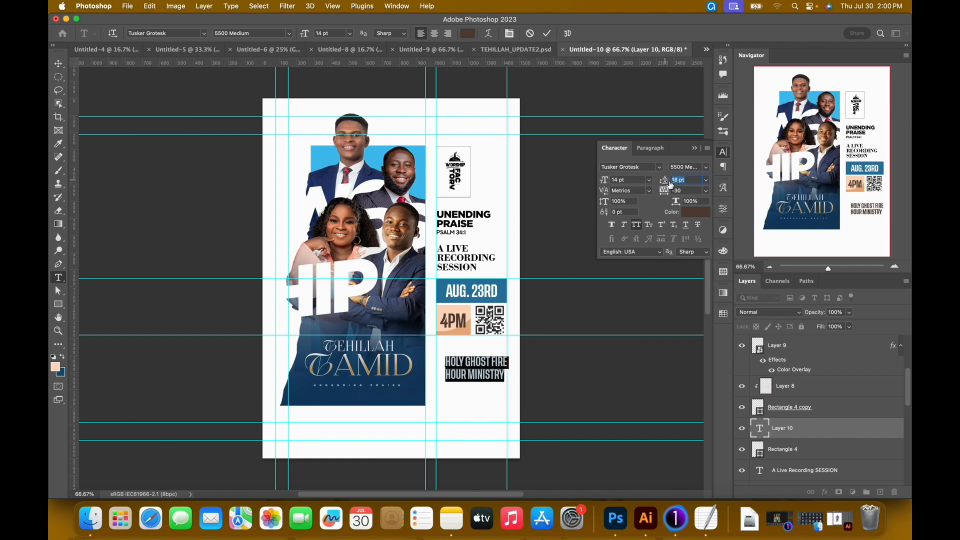
# Change the HOLY GHOST FIRE HOUR MINISTRY text's font to Gotham Bold.
pyautogui.click(175, 35)
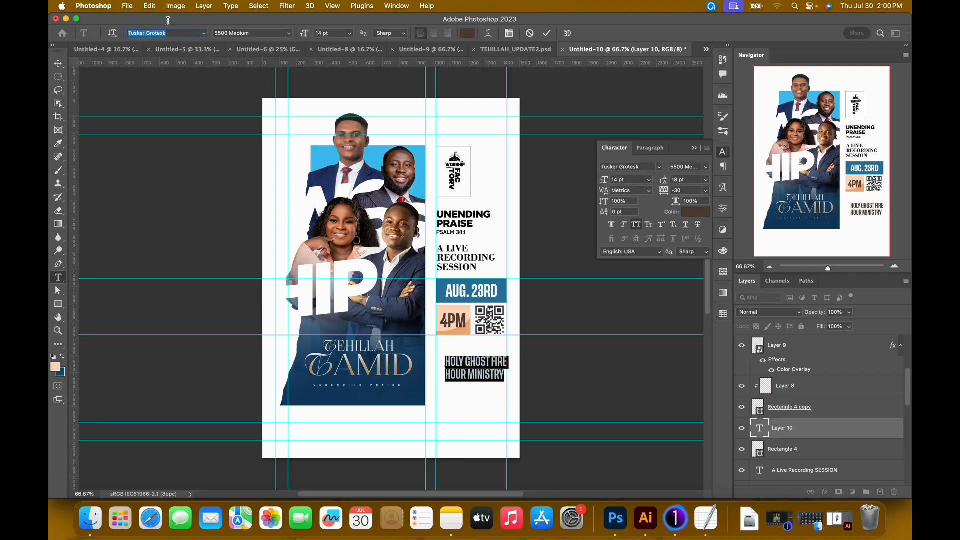
pyautogui.write('gotham')
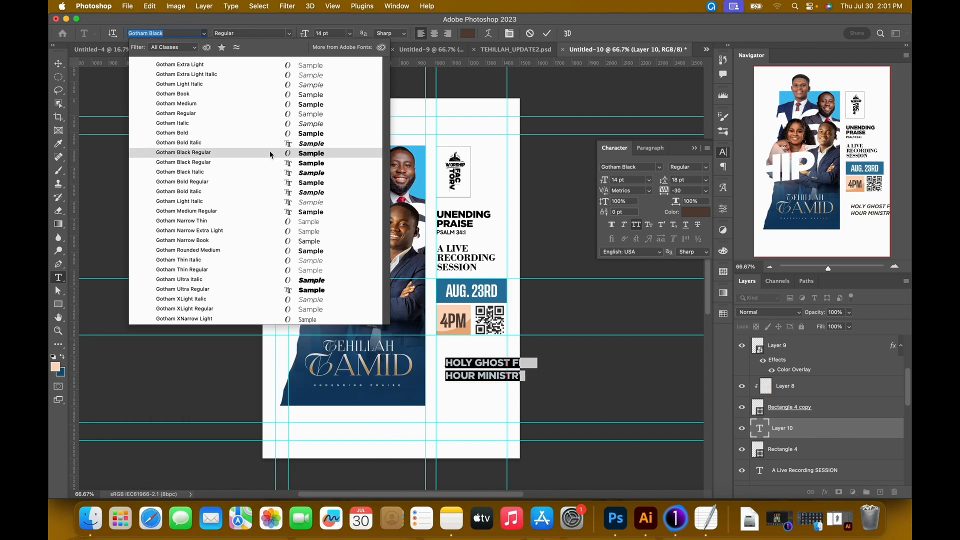
pyautogui.click(277, 136)
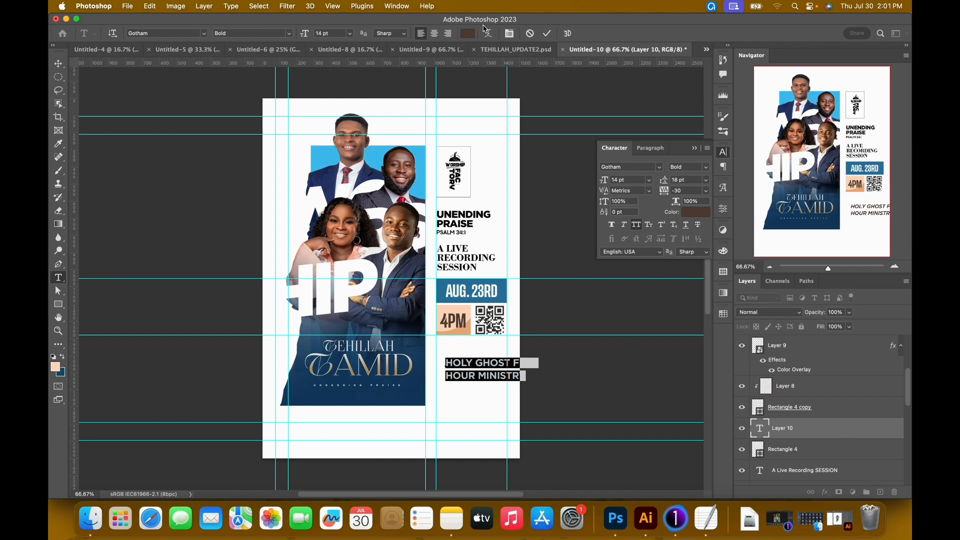
pyautogui.click(547, 33)
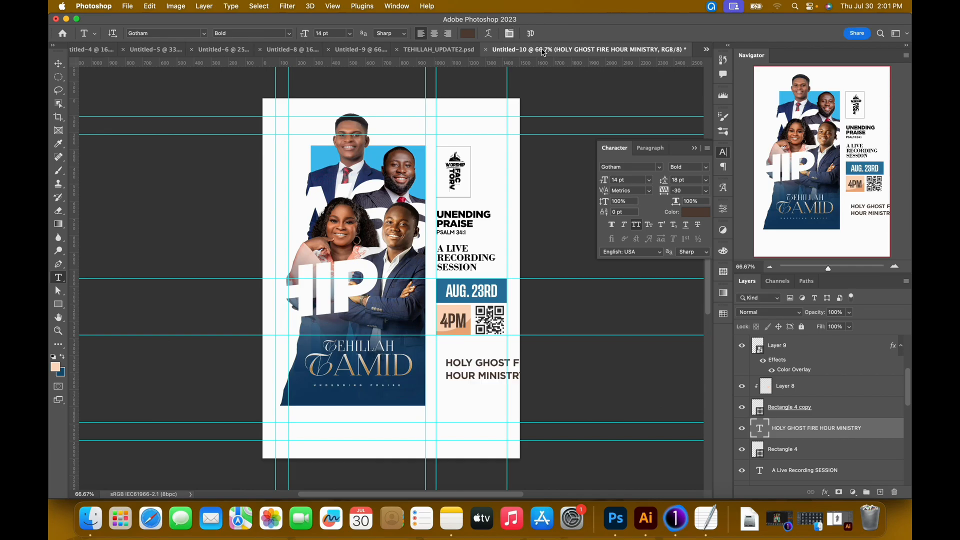
# Inspect the font settings of the Holy Ghost Fire Hour Ministry text in TEHILLAH_UPDATE2.psd, leaving that text as it is.
pyautogui.click(452, 49)
pyautogui.click(461, 355)
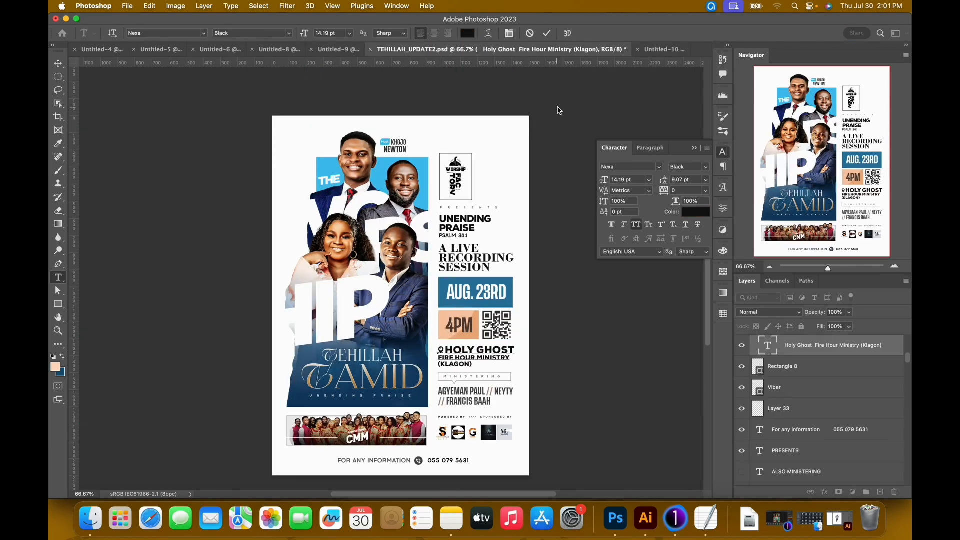
pyautogui.click(546, 33)
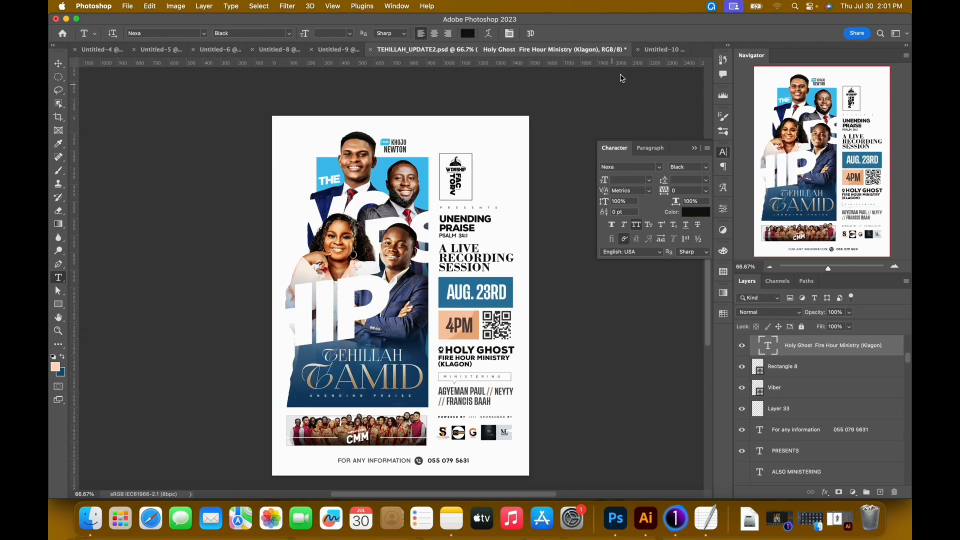
# Change the whole HOLY GHOST FIRE HOUR MINISTRY text in Untitled-10 to the font Nexa Black.
pyautogui.click(653, 54)
pyautogui.click(472, 368)
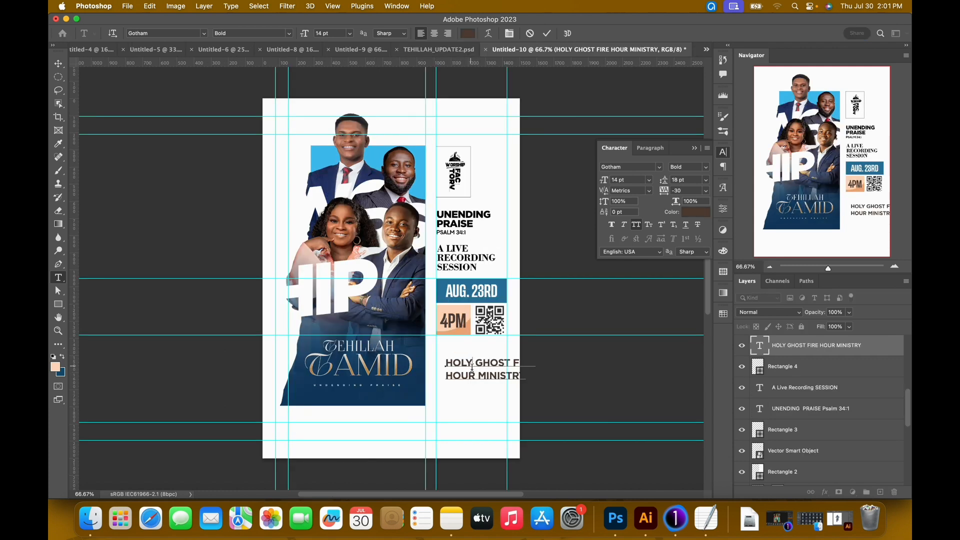
pyautogui.press('super+a')
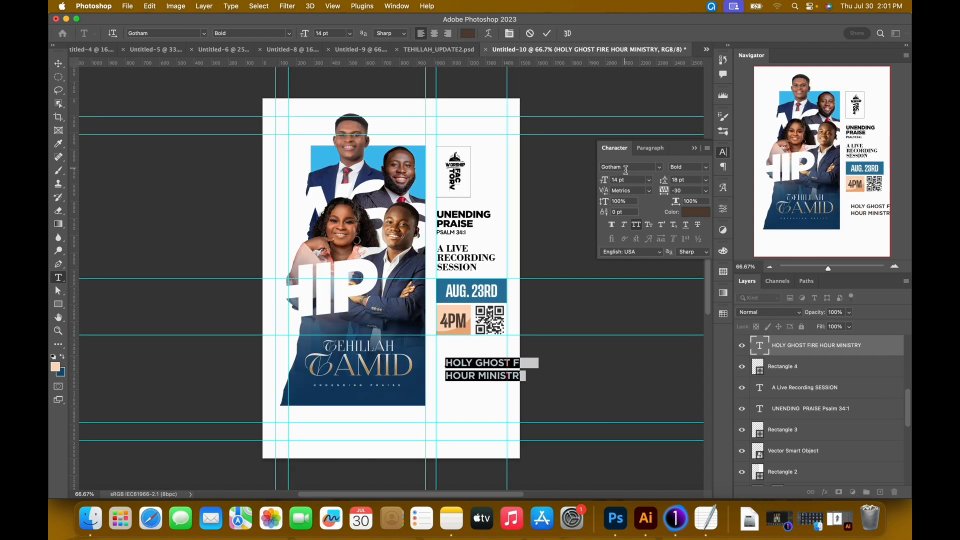
pyautogui.click(171, 34)
pyautogui.write('Nexa')
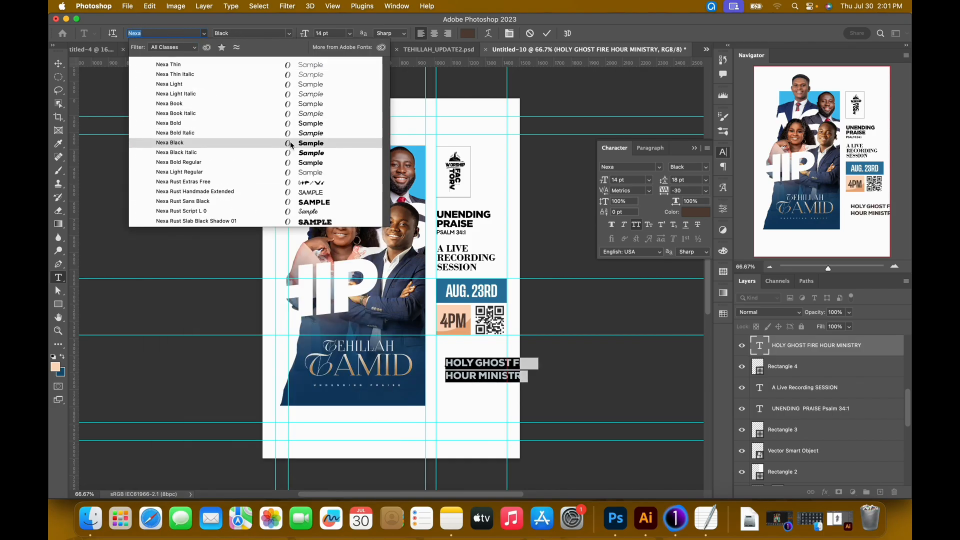
pyautogui.click(292, 143)
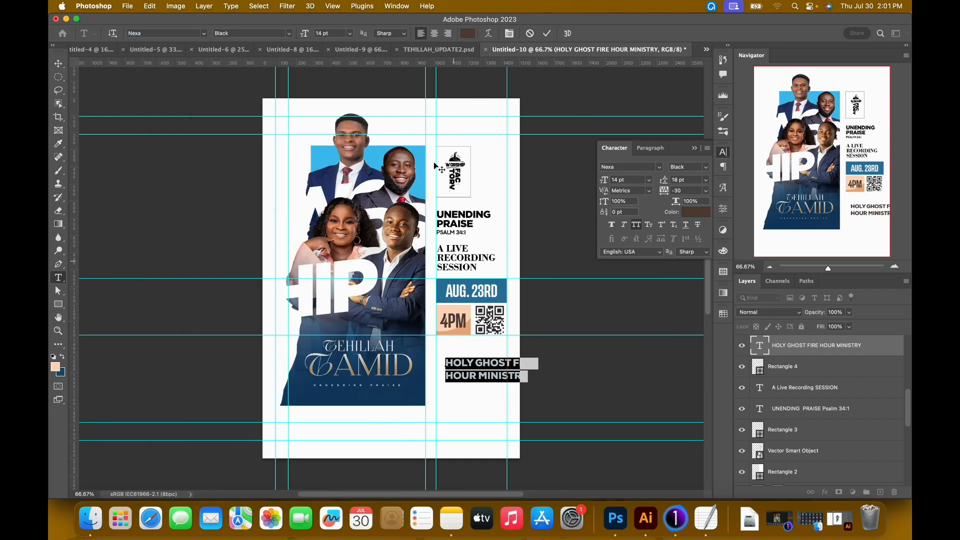
pyautogui.click(547, 33)
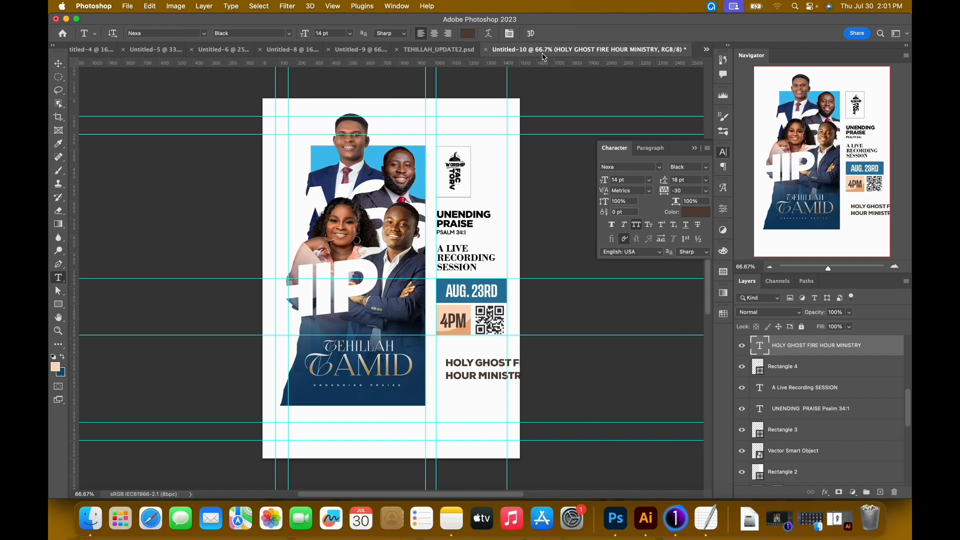
# Scale the HOLY GHOST FIRE HOUR MINISTRY text down to about 11.2 pt.
pyautogui.press('super+t')
pyautogui.moveTo(536, 384); pyautogui.dragTo(514, 374)
pyautogui.press('Return')
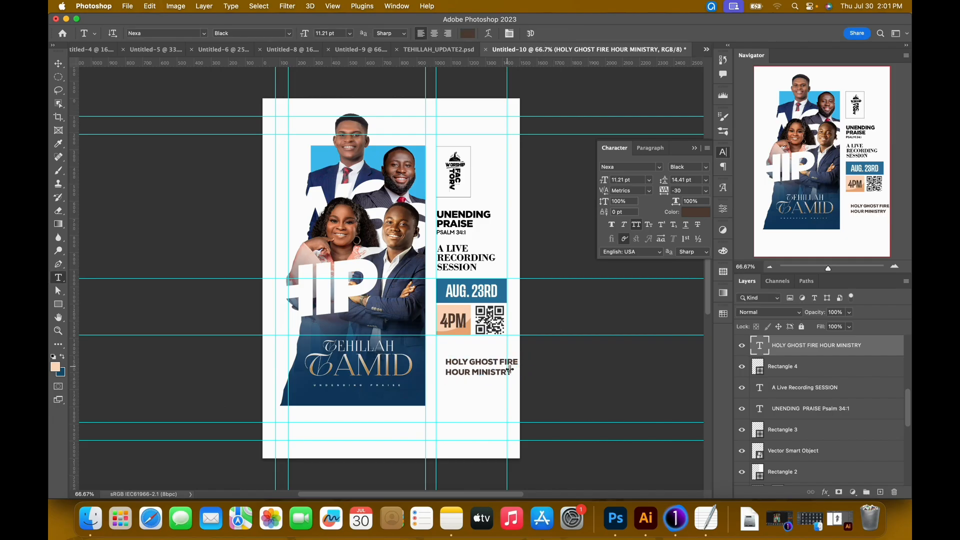
# Put HOLY GHOST on its own line above FIRE HOUR MINISTRY and set its font size to 13 pt.
pyautogui.click(510, 369)
pyautogui.press('super+a')
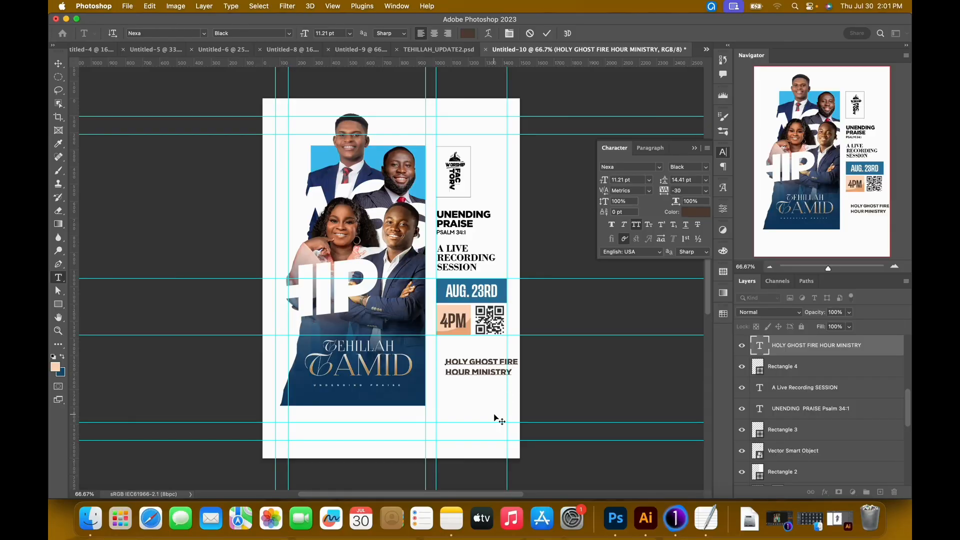
pyautogui.press('Return')
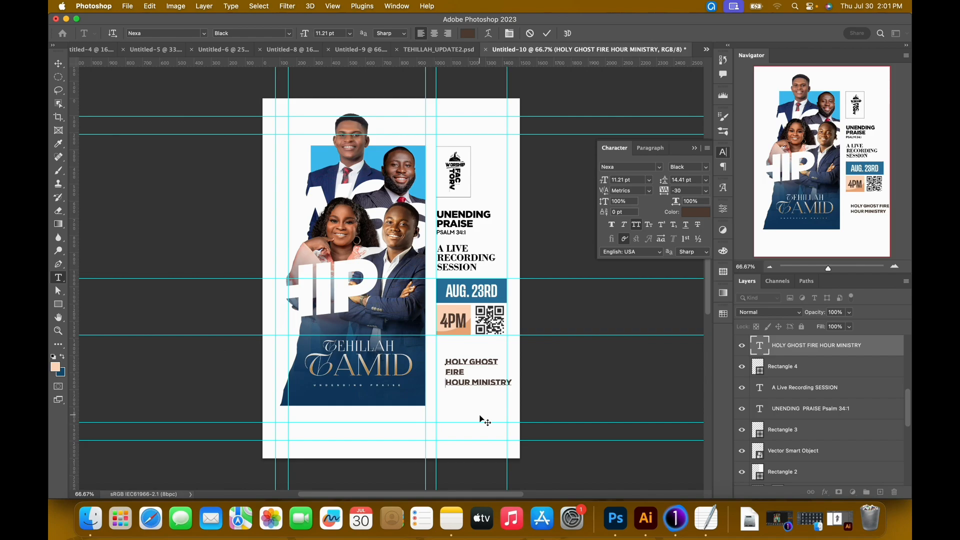
pyautogui.press('BackSpace')
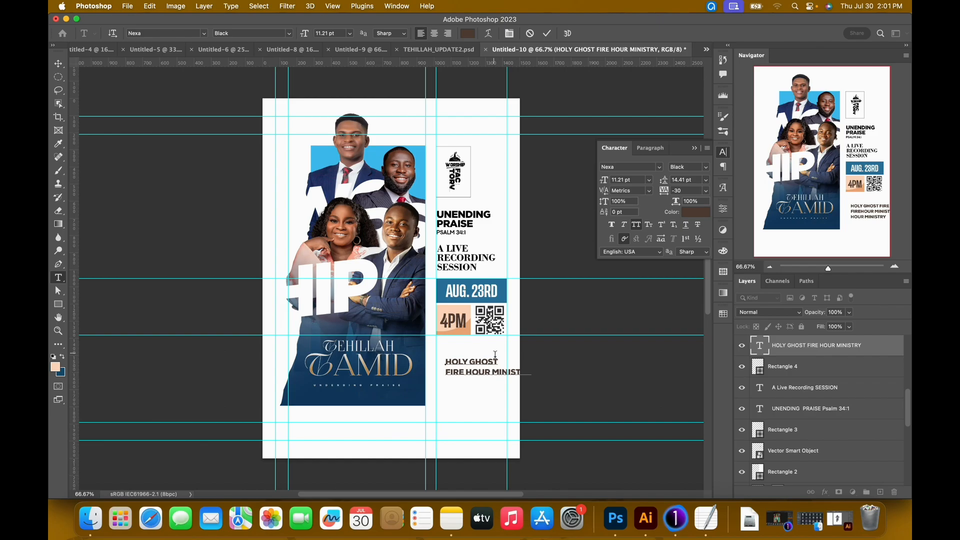
pyautogui.moveTo(496, 361); pyautogui.dragTo(424, 346)
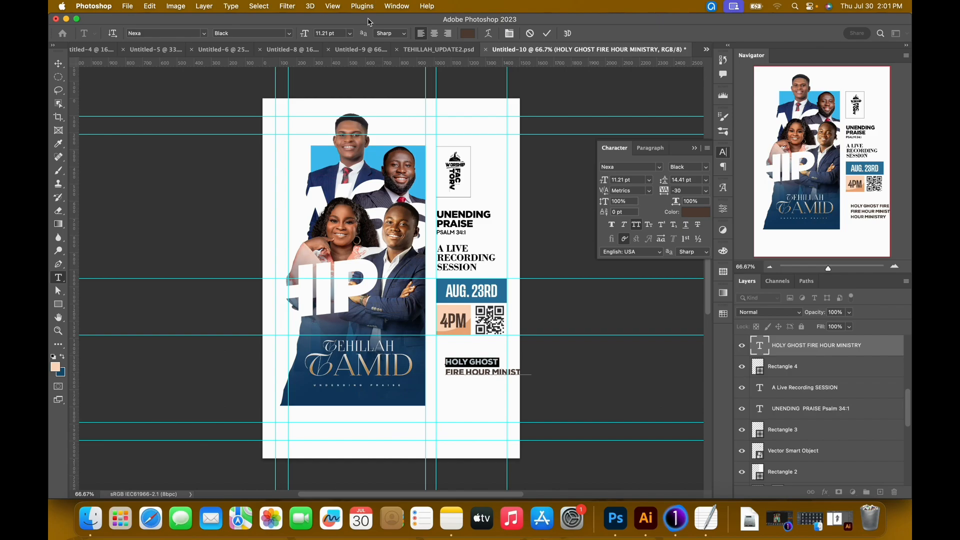
pyautogui.moveTo(304, 35); pyautogui.dragTo(309, 35)
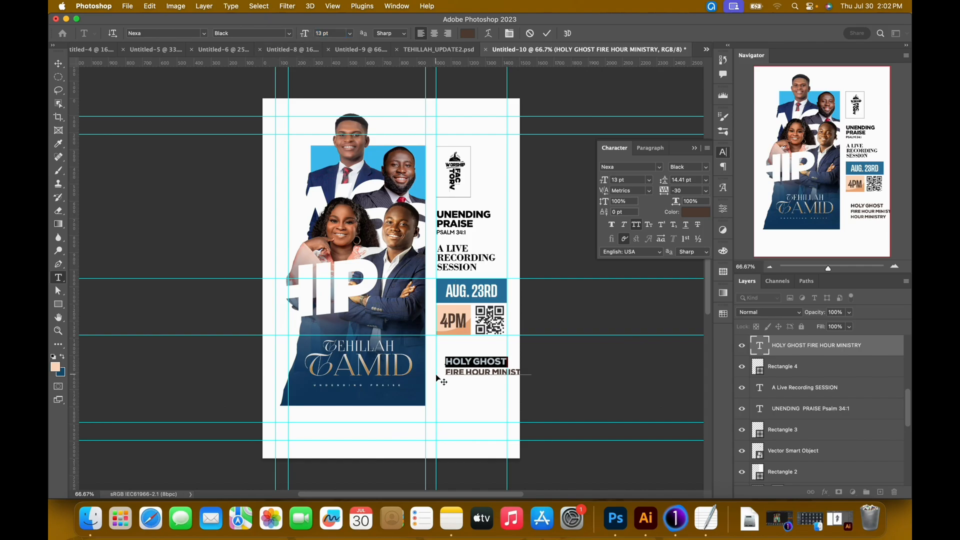
# Break MINISTRY onto a third line of the venue text and add (KLAGON) after it.
pyautogui.click(495, 378)
pyautogui.press('Return')
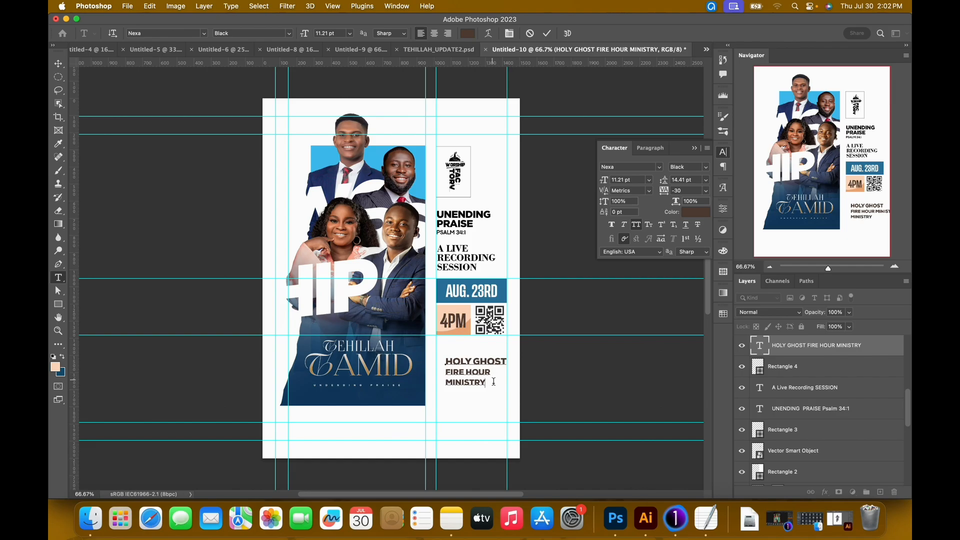
pyautogui.write('(KLAGON')
pyautogui.click(546, 34)
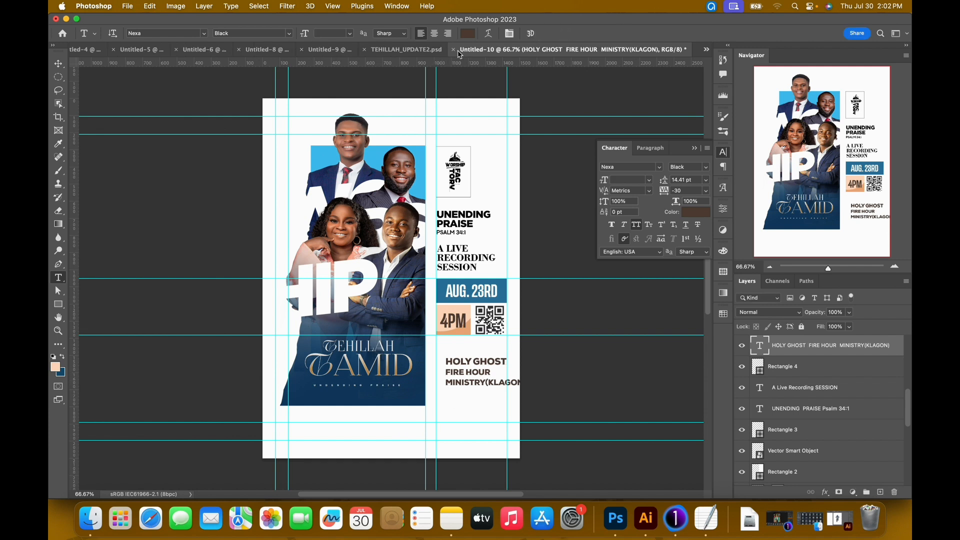
# Following TEHILLAH_UPDATE2.psd, rejoin FIRE HOUR MINISTRY on one line in Untitled-10, with (KLAGON) on its own line below, both at 8 pt.
pyautogui.click(431, 54)
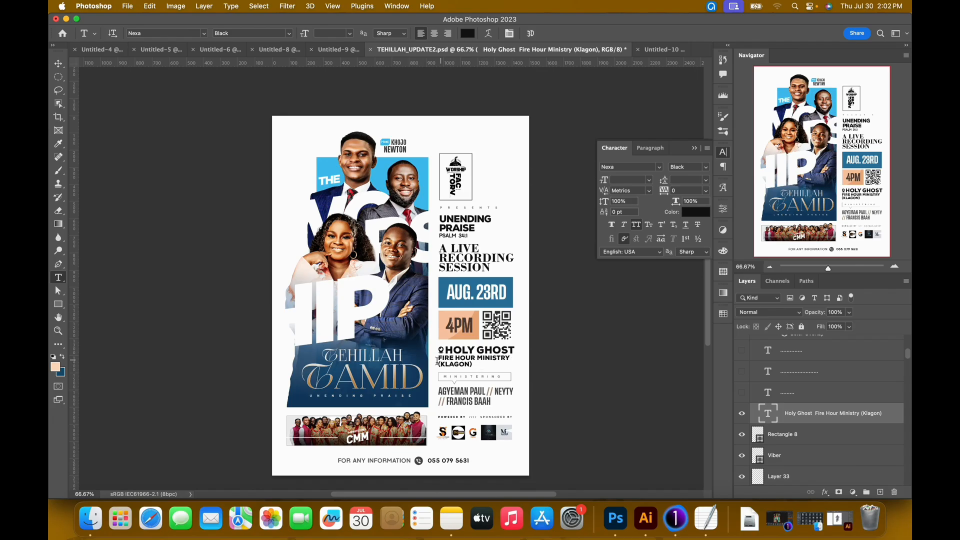
pyautogui.click(662, 50)
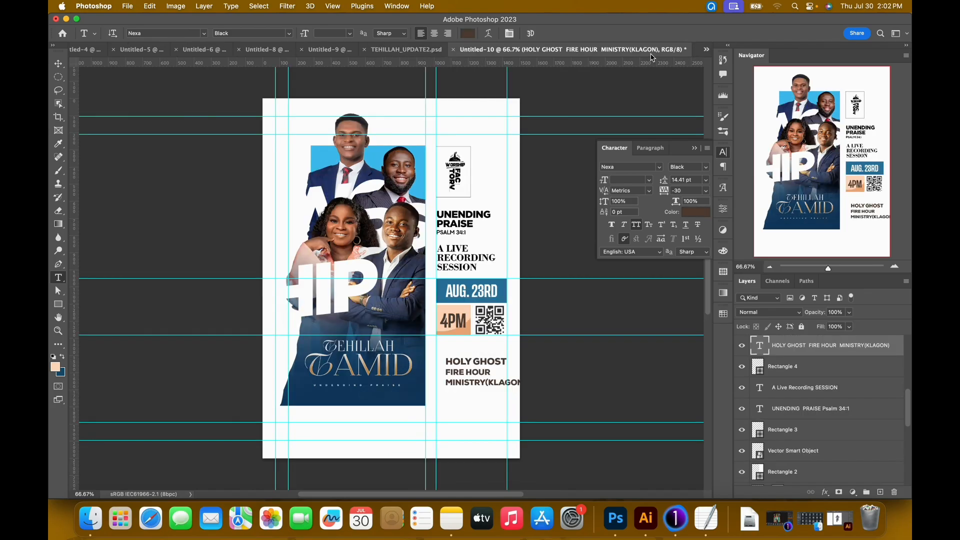
pyautogui.click(449, 383)
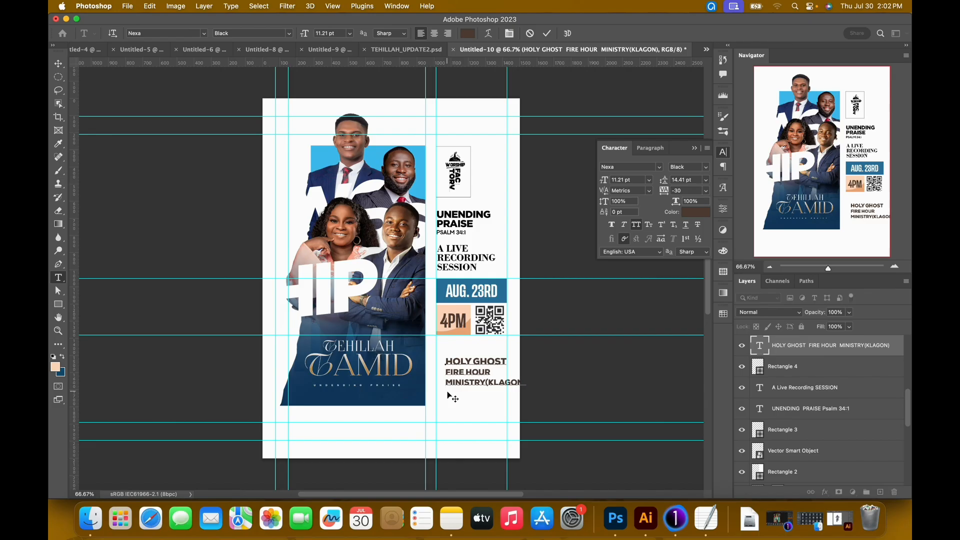
pyautogui.press('BackSpace')
pyautogui.moveTo(445, 373); pyautogui.dragTo(610, 371)
pyautogui.moveTo(608, 181); pyautogui.dragTo(606, 181)
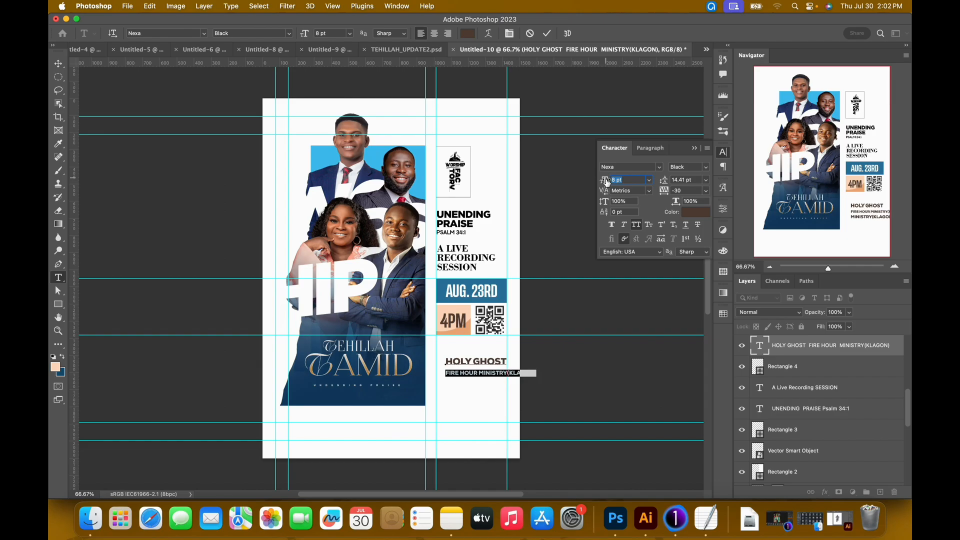
pyautogui.click(506, 374)
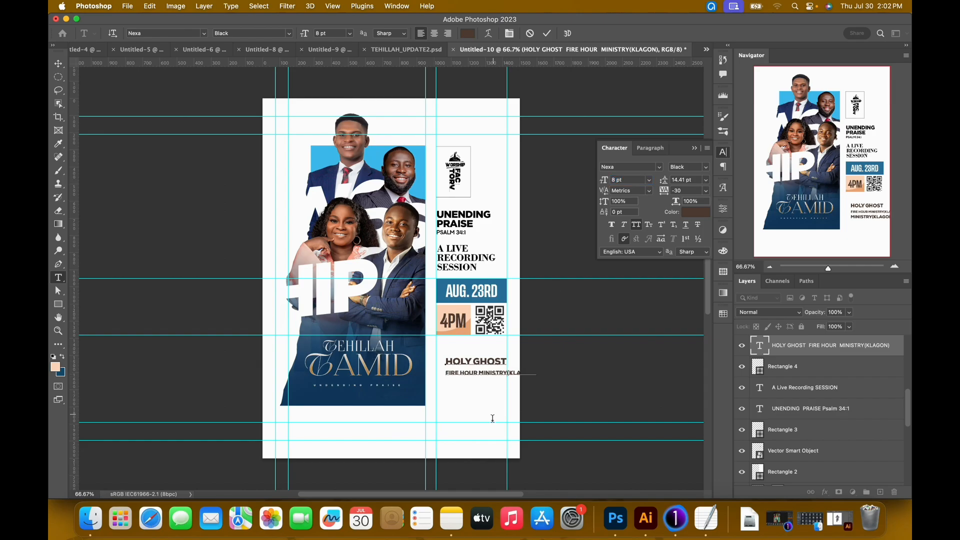
pyautogui.press('Return')
# Set the leading of FIRE HOUR MINISTRY to 11 pt and tighten the leading of the (KLAGON) line.
pyautogui.moveTo(476, 384); pyautogui.dragTo(442, 365)
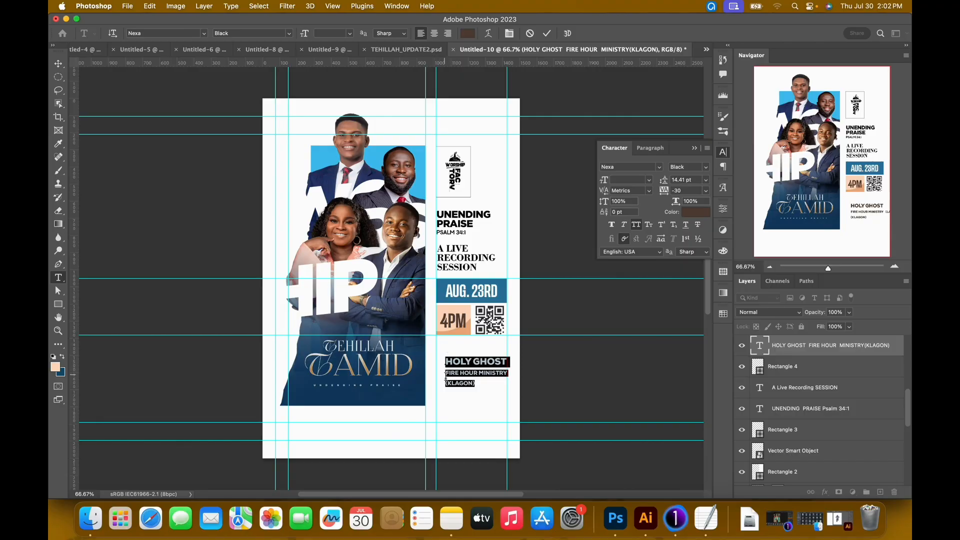
pyautogui.moveTo(445, 373); pyautogui.dragTo(507, 380)
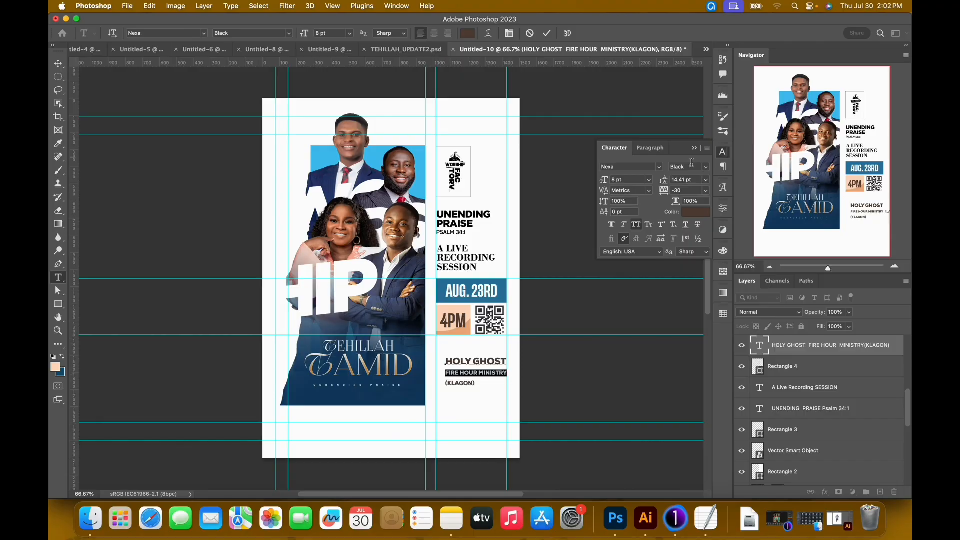
pyautogui.moveTo(671, 181); pyautogui.dragTo(666, 180)
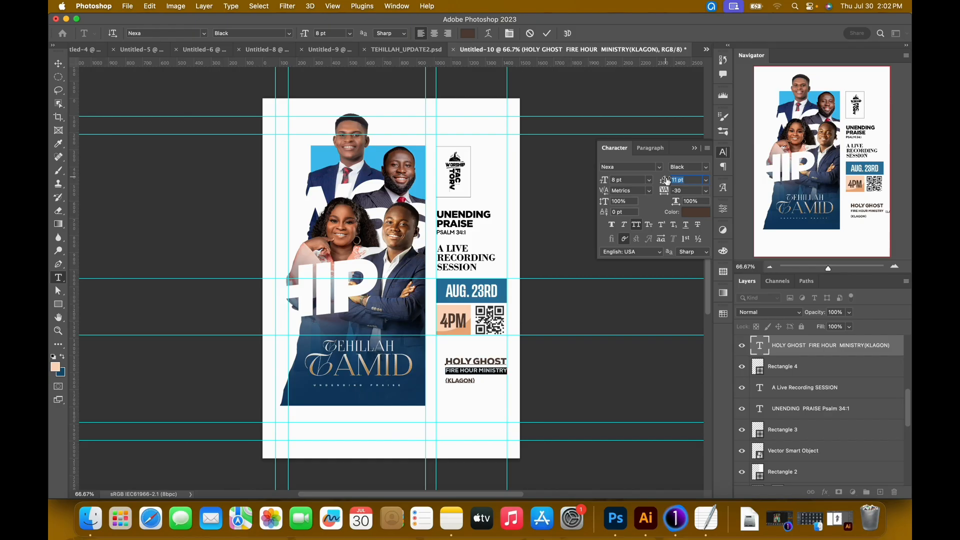
pyautogui.moveTo(479, 384); pyautogui.dragTo(413, 384)
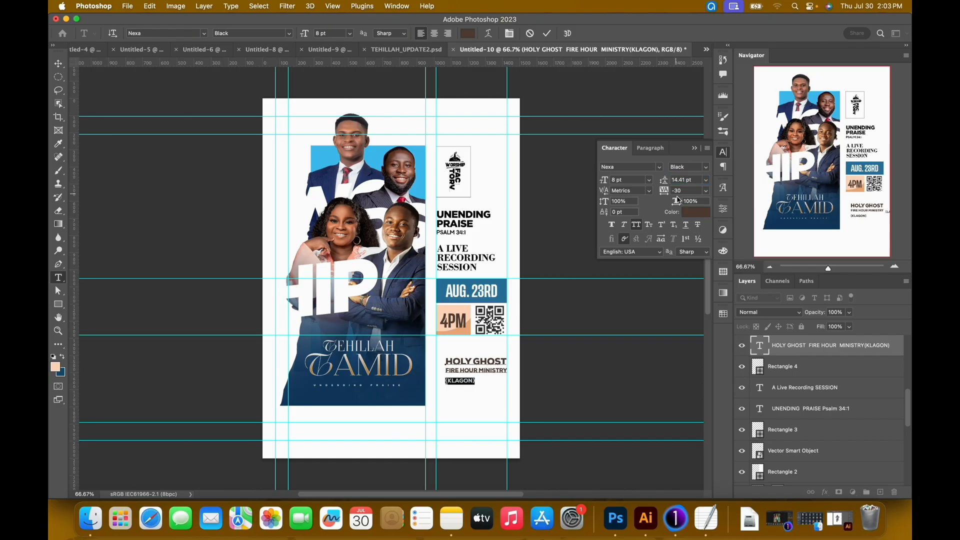
pyautogui.moveTo(666, 182); pyautogui.dragTo(664, 184)
pyautogui.click(547, 33)
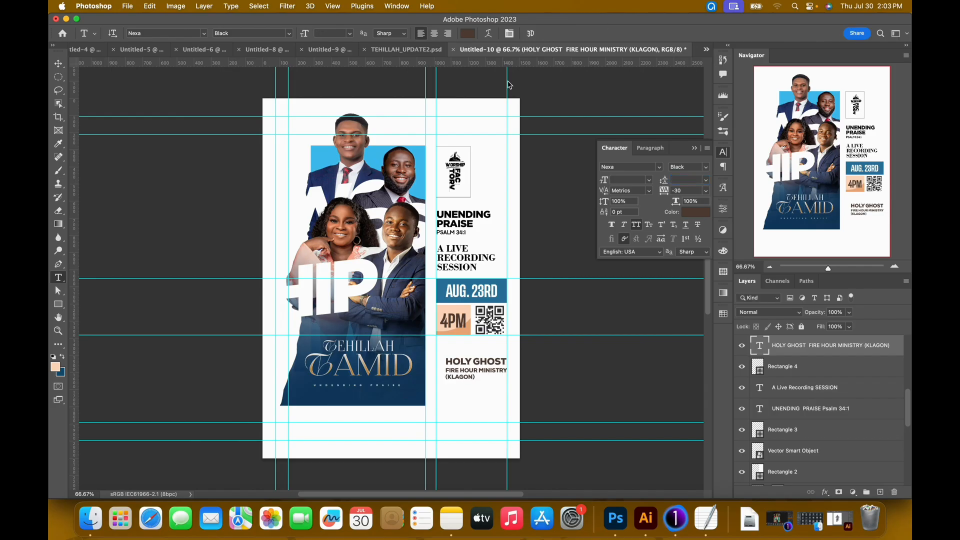
# Copy the location pin group, Group 15, from TEHILLAH_UPDATE2.psd into Untitled-10, placing it just before HOLY GHOST.
pyautogui.click(406, 49)
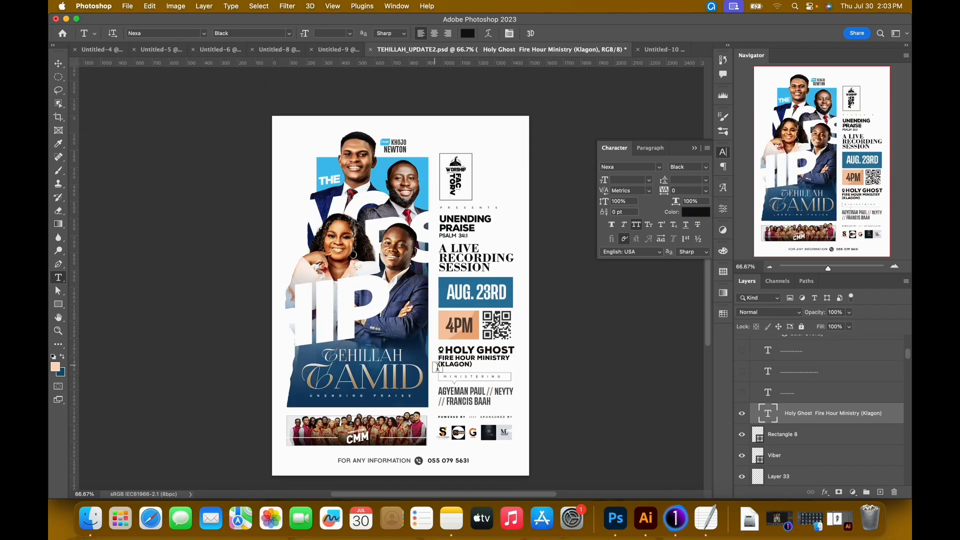
pyautogui.press('v')
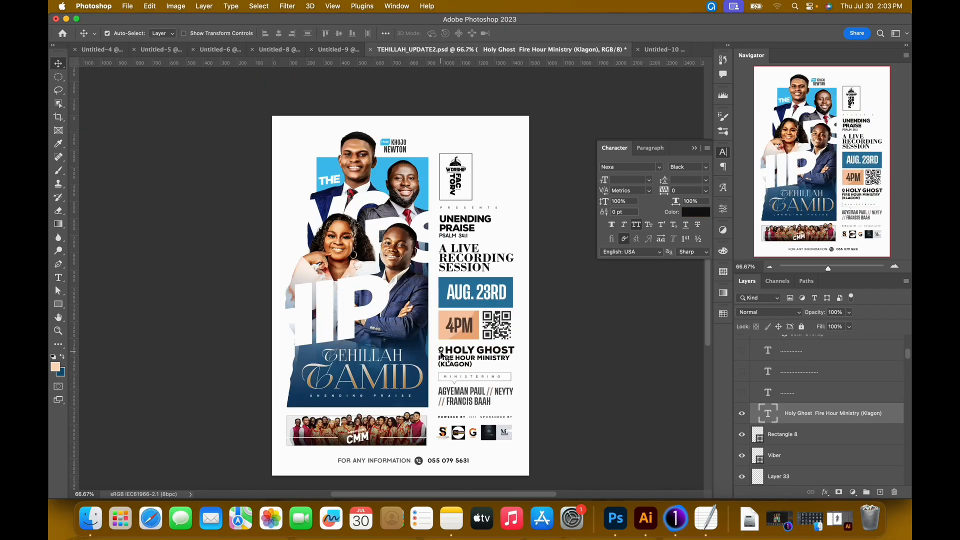
pyautogui.click(441, 355)
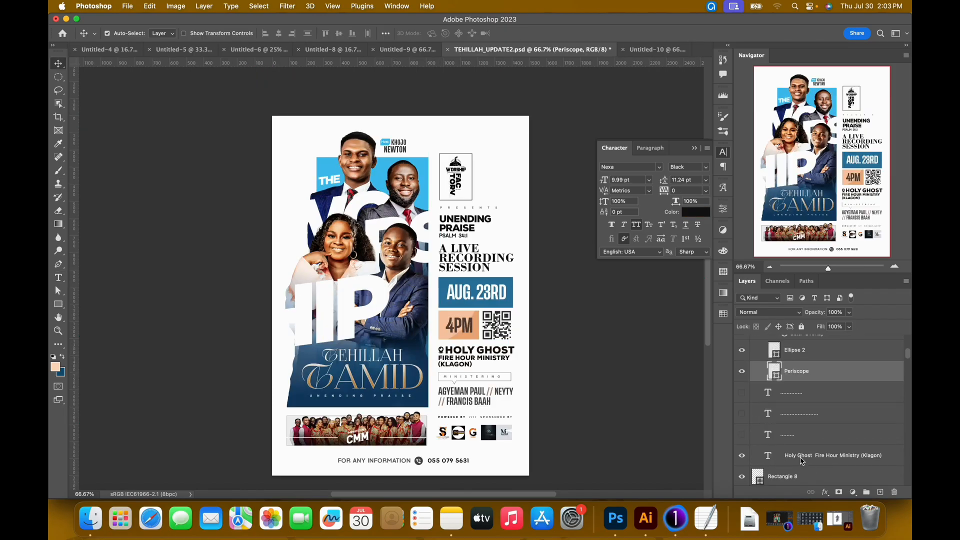
pyautogui.scroll(3, 802, 460)
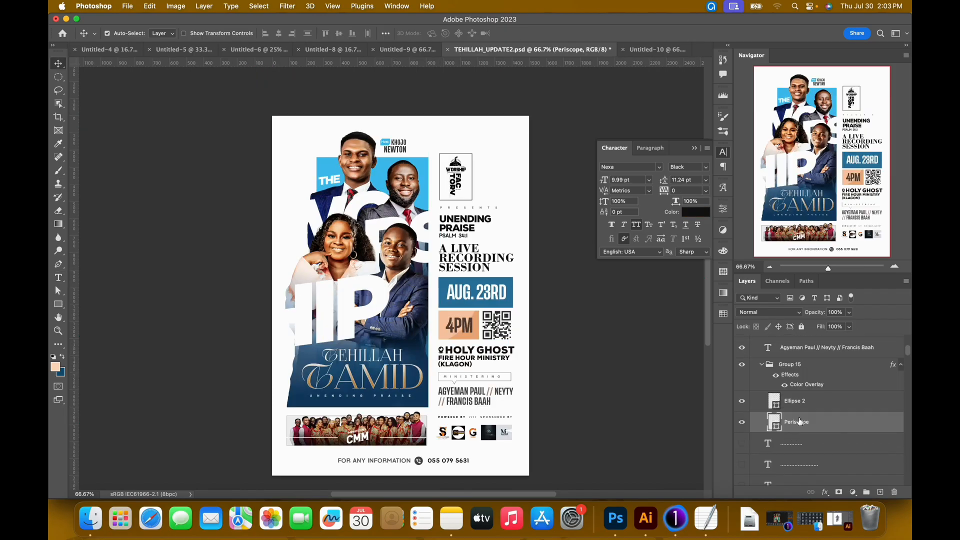
pyautogui.click(762, 367)
pyautogui.moveTo(489, 359); pyautogui.dragTo(447, 367)
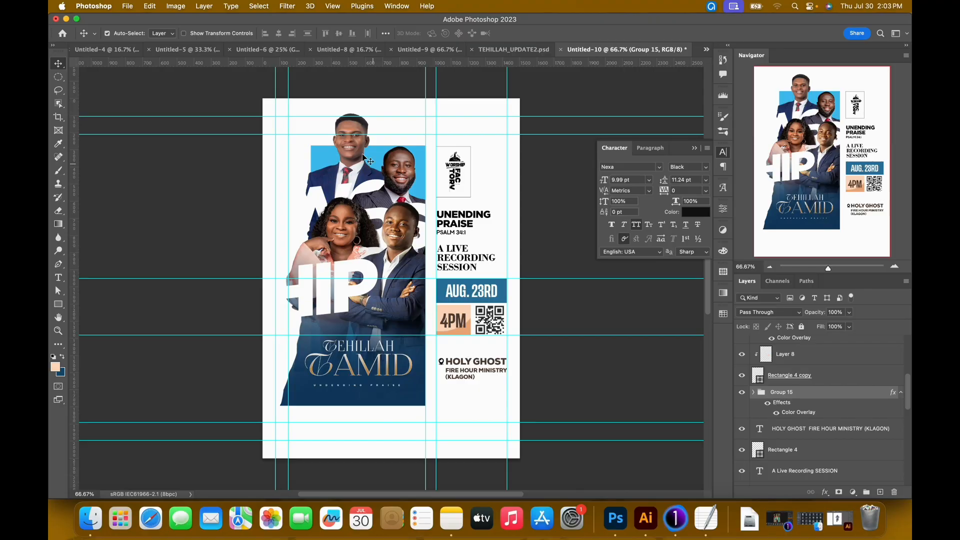
# Insert spaces before HOLY GHOST so the first line of the venue text is indented for the location pin.
pyautogui.press('super+1')
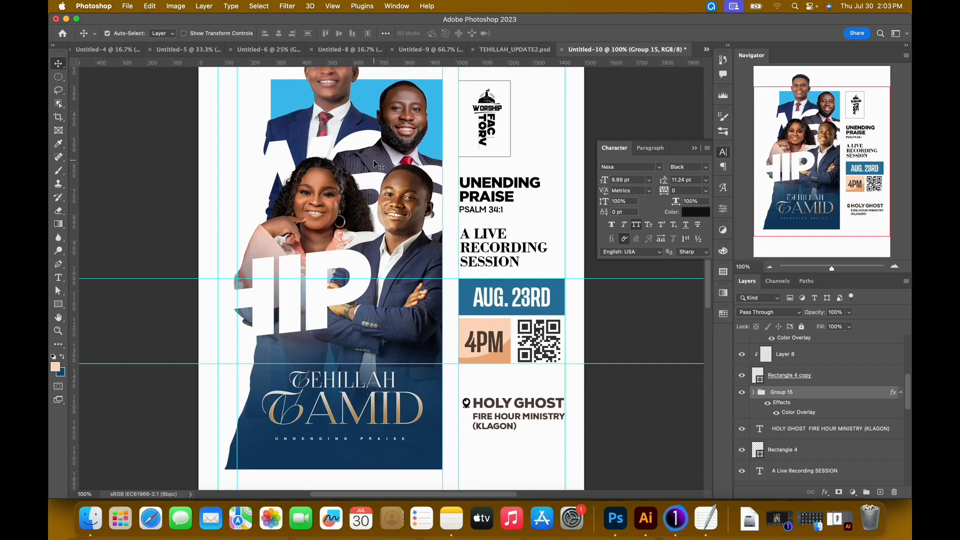
pyautogui.moveTo(378, 259); pyautogui.dragTo(345, 201)
pyautogui.doubleClick(456, 356)
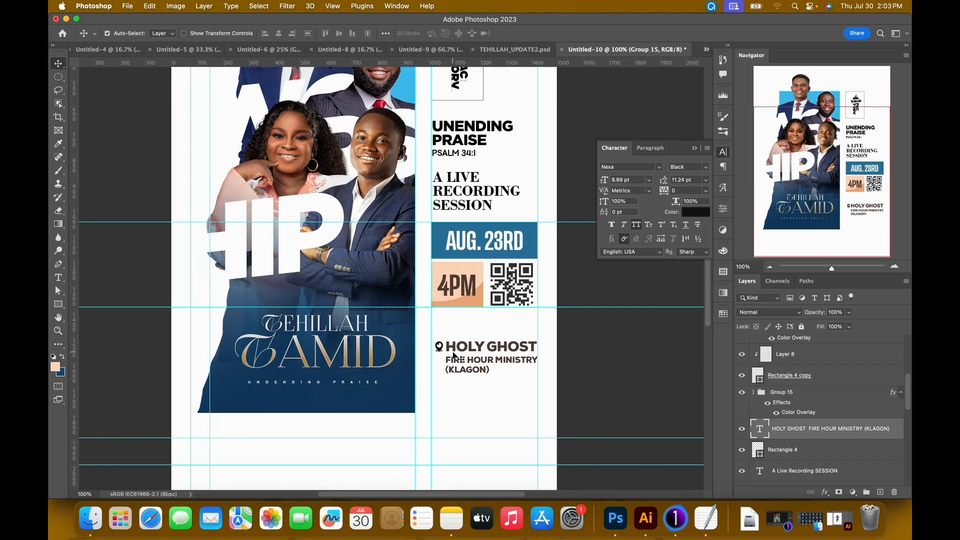
pyautogui.tripleClick(449, 346)
pyautogui.click(446, 348)
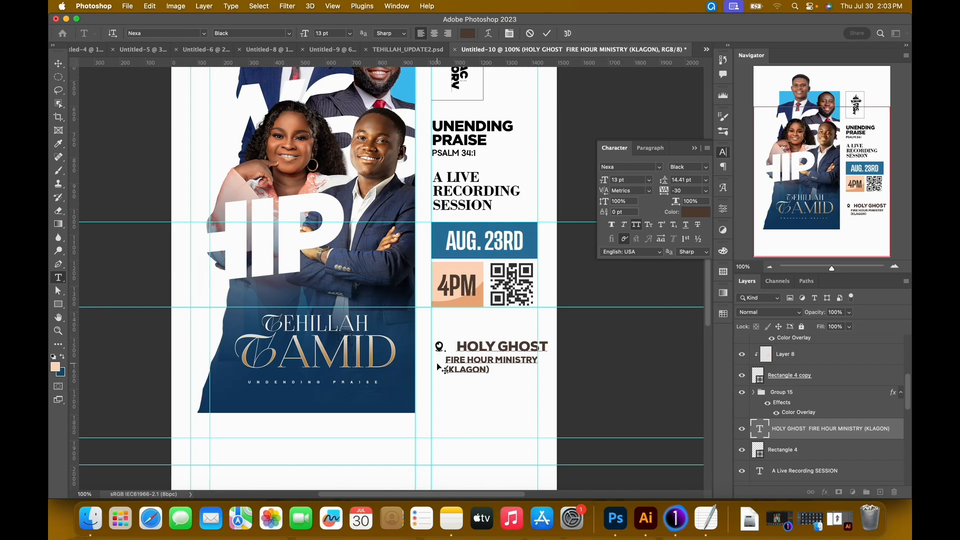
pyautogui.click(547, 33)
# Nudge the location pin group, Group 15, right into the indent beside HOLY GHOST.
pyautogui.press('v')
pyautogui.click(809, 398)
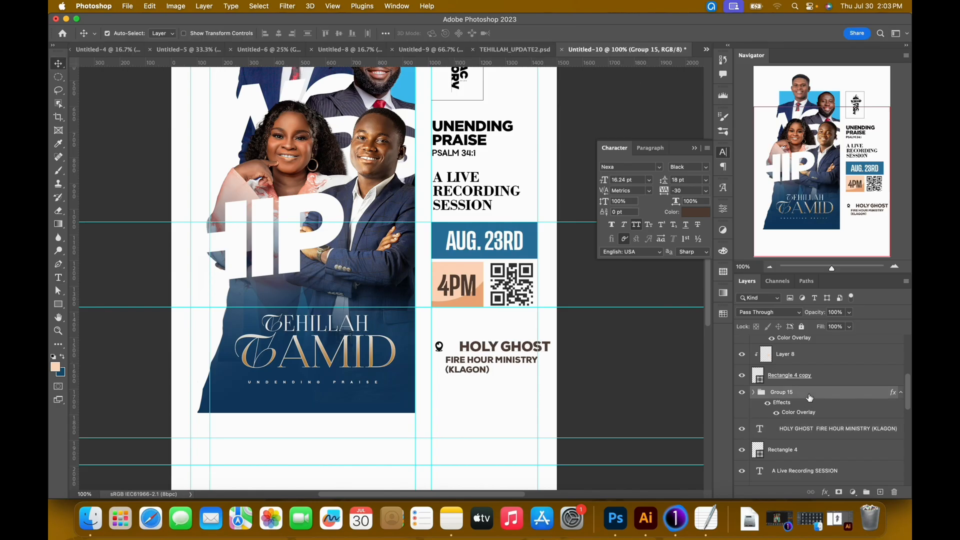
pyautogui.hotkey('shift', 'Right')
pyautogui.hotkey('shift', 'Right')
pyautogui.hotkey('shift', 'Right')
pyautogui.hotkey('shift', 'Right')
# Move the venue text together with the location pin up and left, aligning them with the 4PM box's left edge just below it.
pyautogui.rightClick(479, 363)
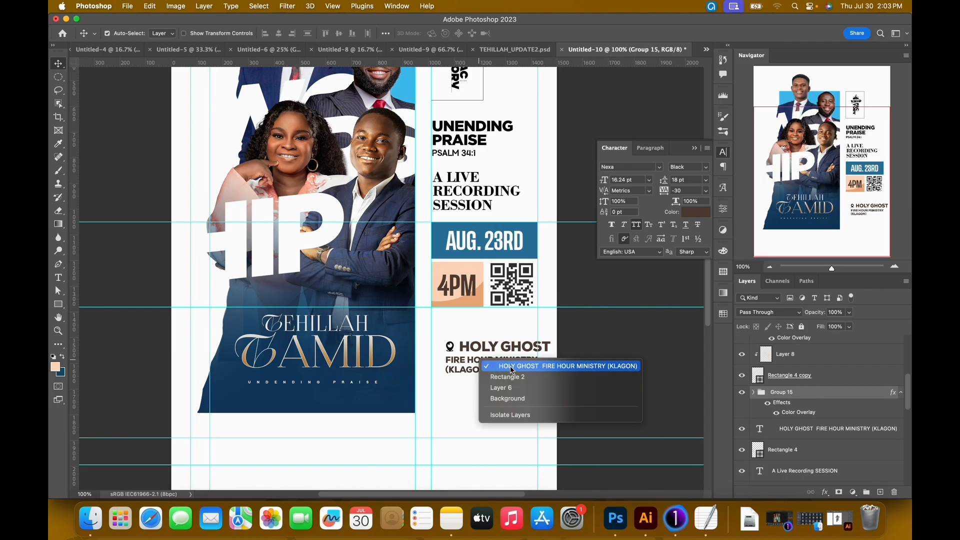
pyautogui.click(510, 365)
pyautogui.hotkey('shift', 'Up')
pyautogui.hotkey('shift', 'Left')
pyautogui.hotkey('shift', 'Left')
pyautogui.hotkey('shift', 'Left')
pyautogui.hotkey('shift', 'Left')
pyautogui.hotkey('shift', 'Left')
pyautogui.hotkey('shift', 'Up')
pyautogui.hotkey('shift', 'Up')
pyautogui.hotkey('shift', 'Up')
pyautogui.hotkey('shift', 'Up')
pyautogui.hotkey('shift', 'Up')
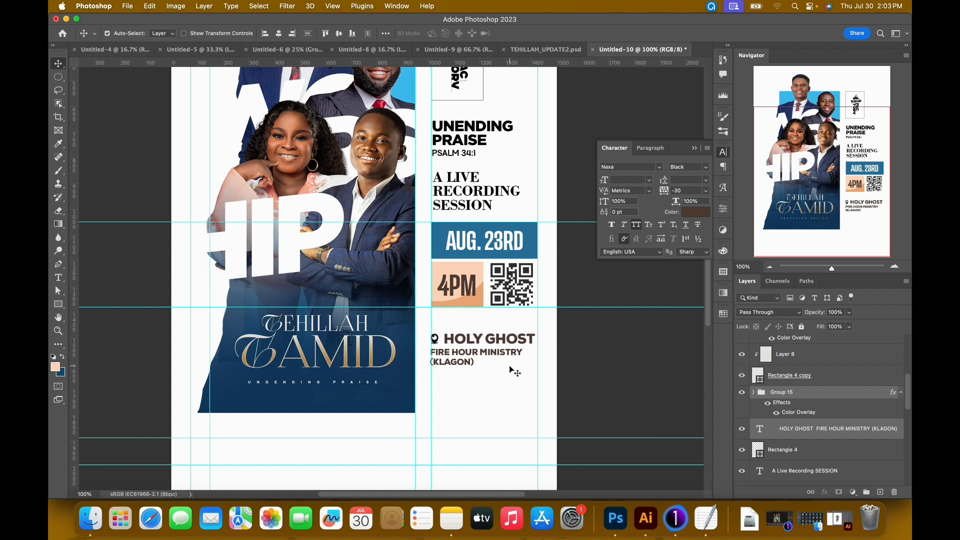
pyautogui.hotkey('shift', 'Up')
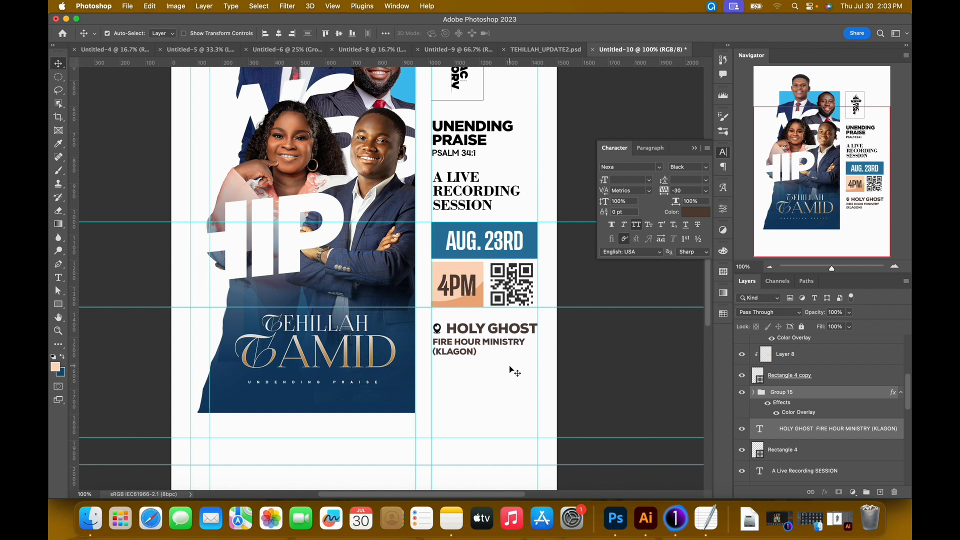
# Add a horizontal guide just below the (KLAGON) line of the venue text.
pyautogui.press('super+minus')
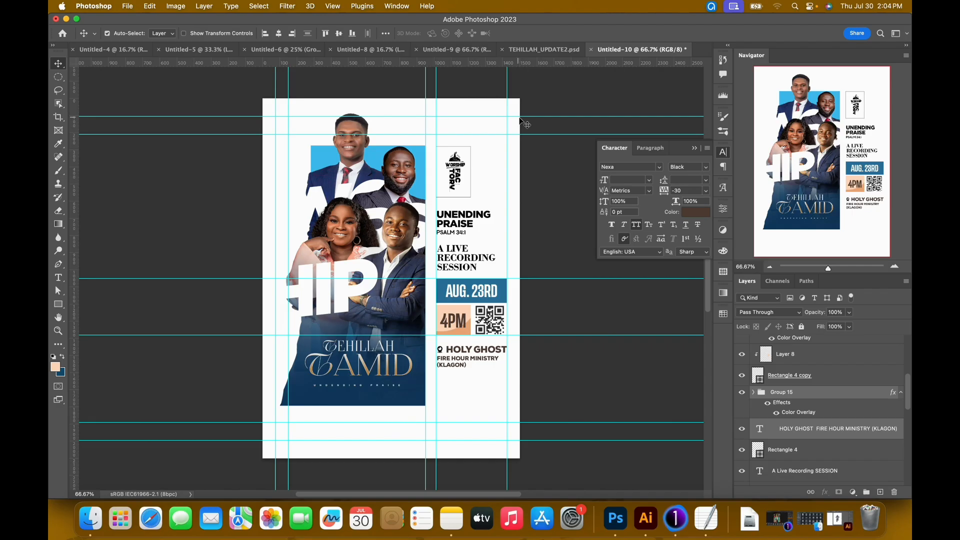
pyautogui.moveTo(501, 64); pyautogui.dragTo(481, 376)
pyautogui.moveTo(480, 376); pyautogui.dragTo(481, 375)
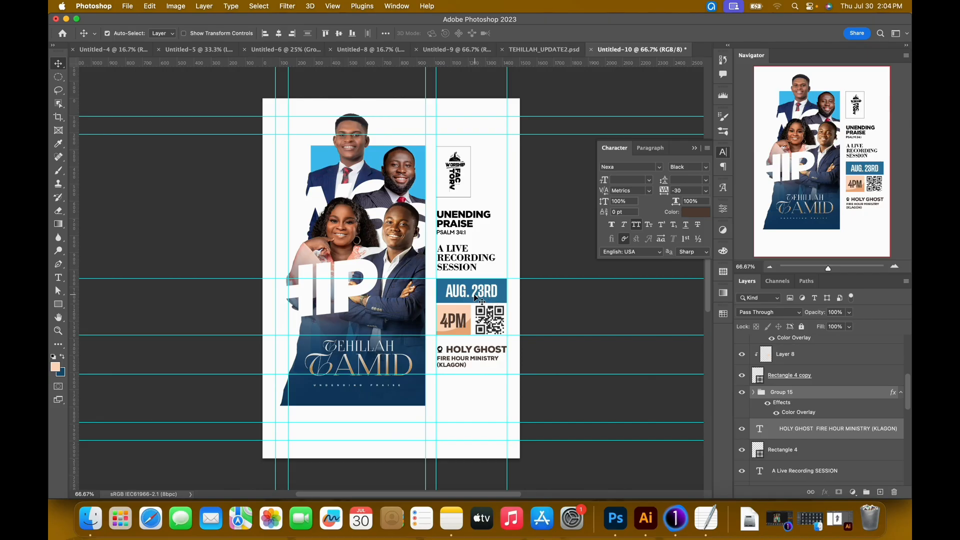
# Duplicate the AUG. 23RD text and place the copy below the new guide under the venue text.
pyautogui.click(488, 294)
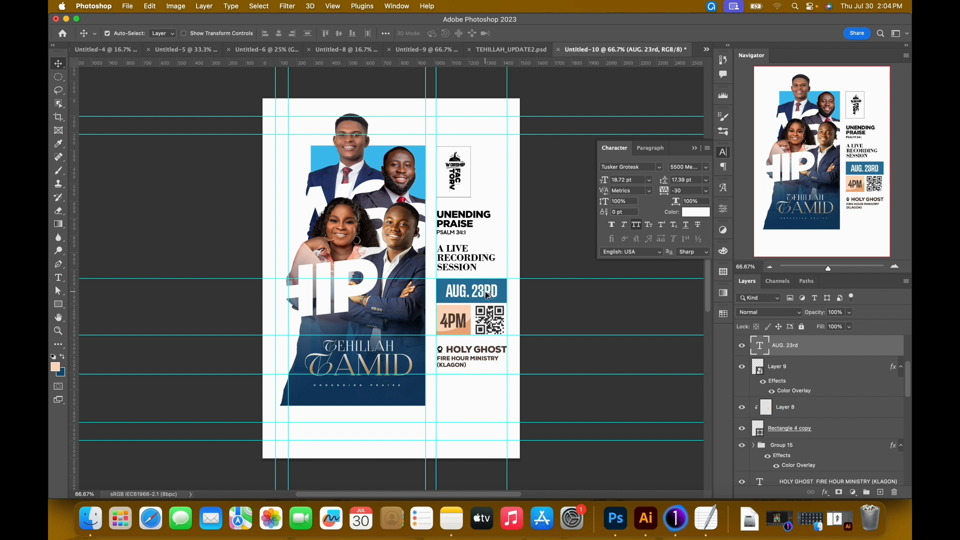
pyautogui.moveTo(489, 294); pyautogui.dragTo(475, 392)
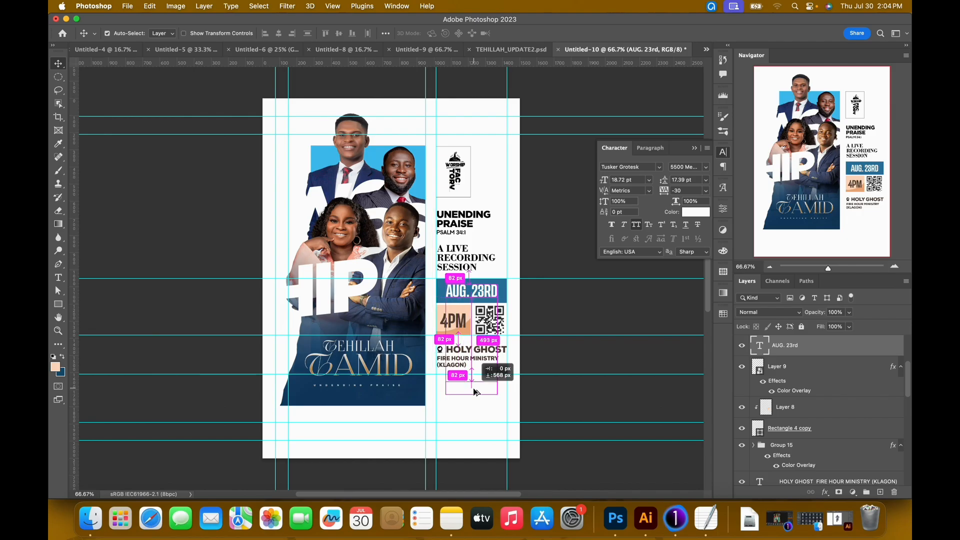
pyautogui.moveTo(476, 392); pyautogui.dragTo(476, 393)
# Recolor the duplicated AUG. 23RD text near-black, #111111.
pyautogui.doubleClick(477, 394)
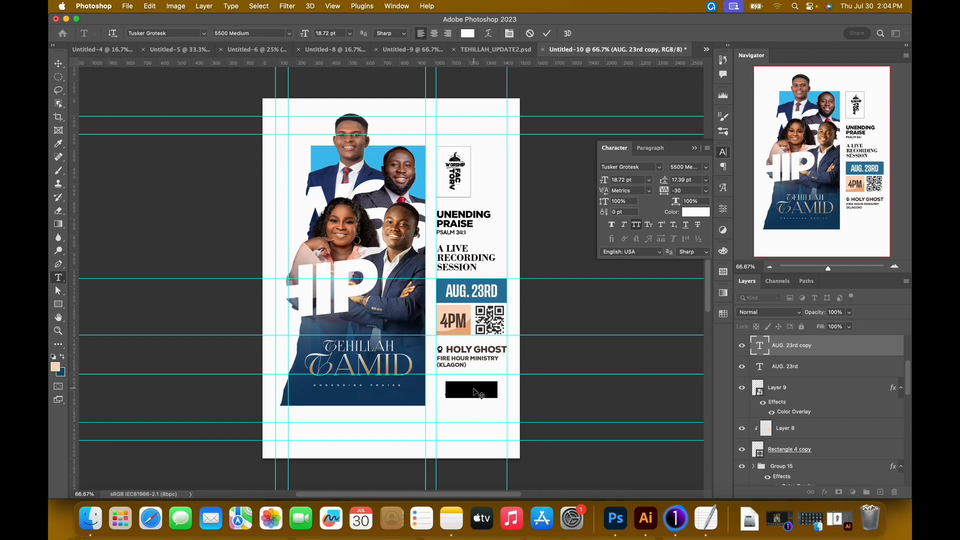
pyautogui.click(471, 34)
pyautogui.moveTo(598, 320); pyautogui.dragTo(505, 368)
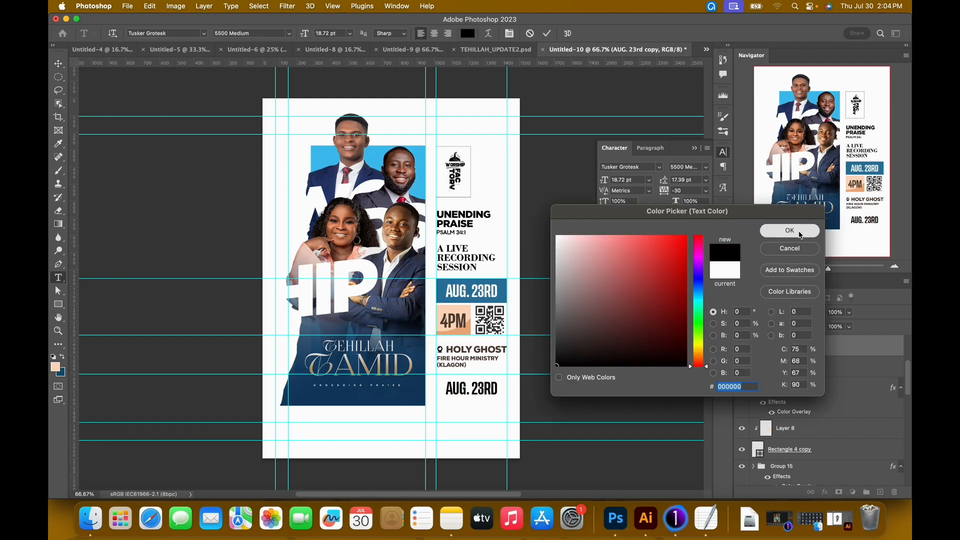
pyautogui.click(786, 231)
pyautogui.click(468, 34)
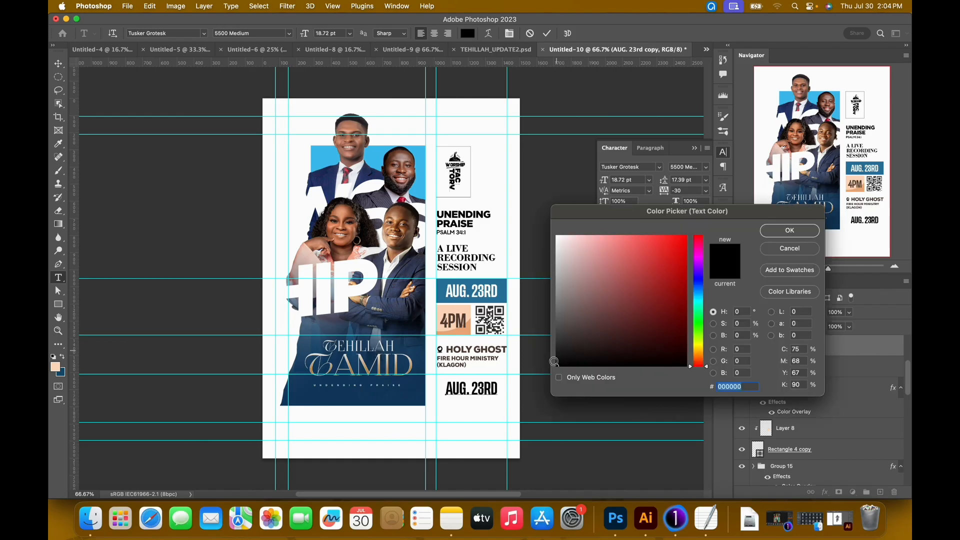
pyautogui.click(553, 360)
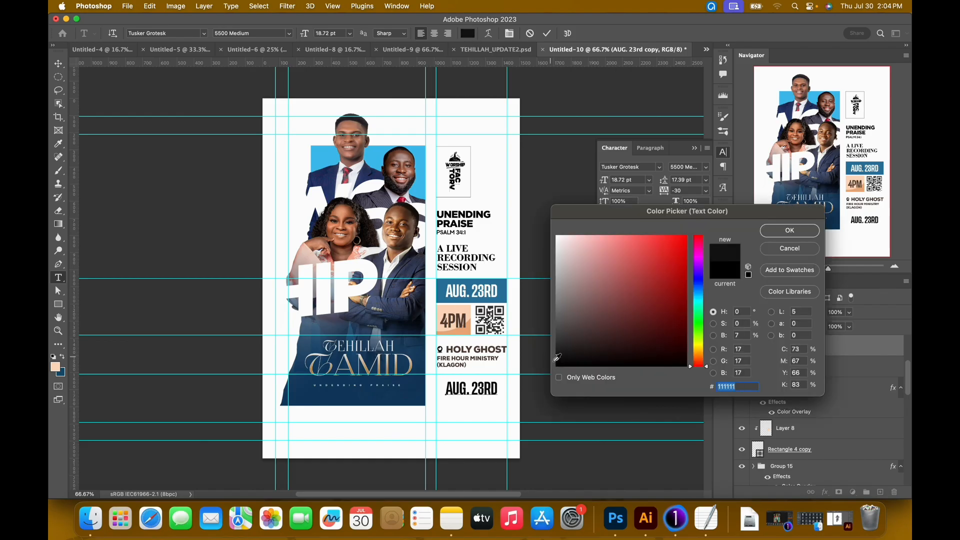
pyautogui.click(773, 232)
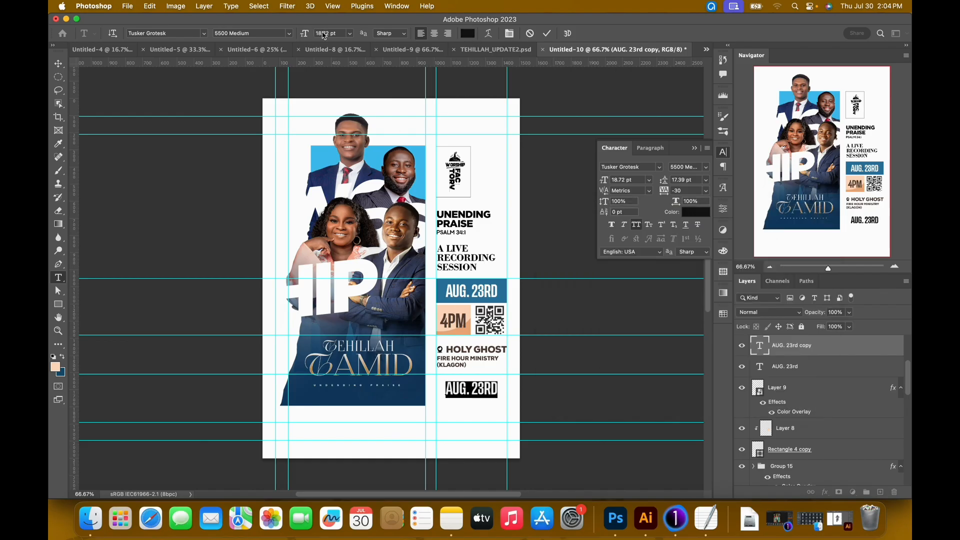
# Set the duplicated date text to 14 pt and replace it with the three ministers' names, separated by double slashes.
pyautogui.moveTo(310, 39); pyautogui.dragTo(303, 38)
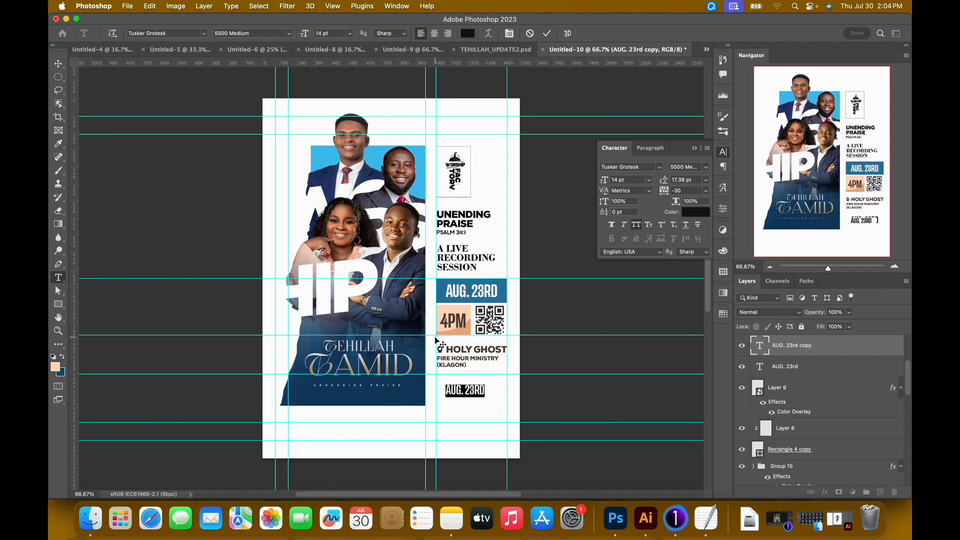
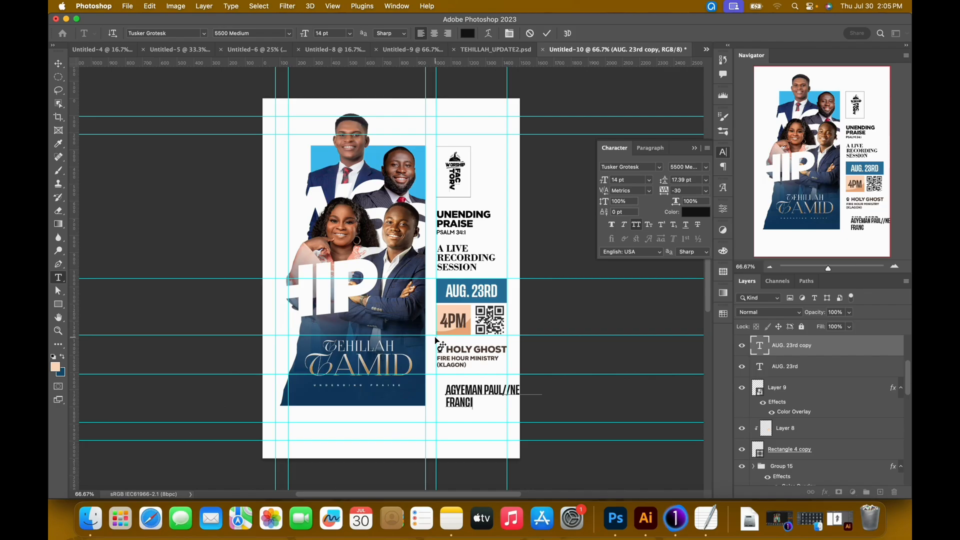
pyautogui.press('super')
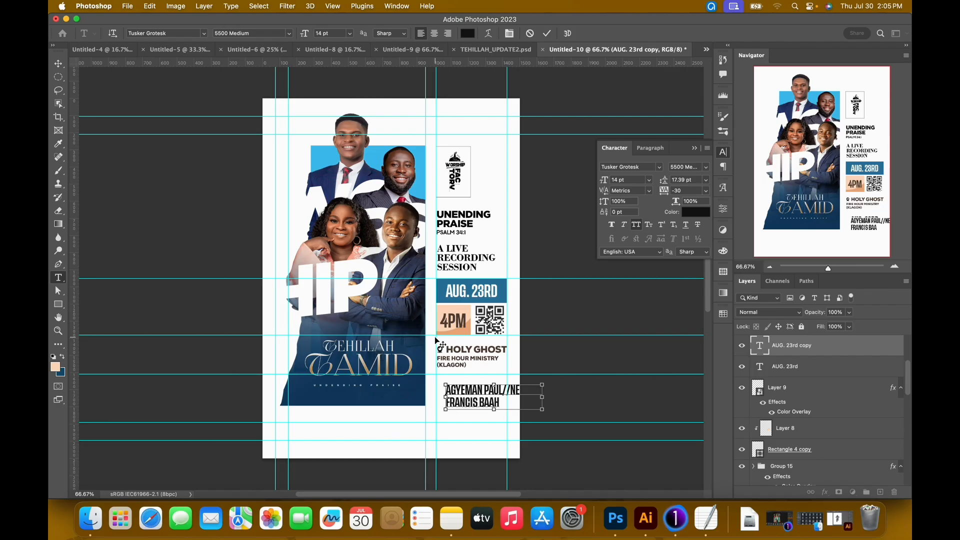
pyautogui.press('super+Return')
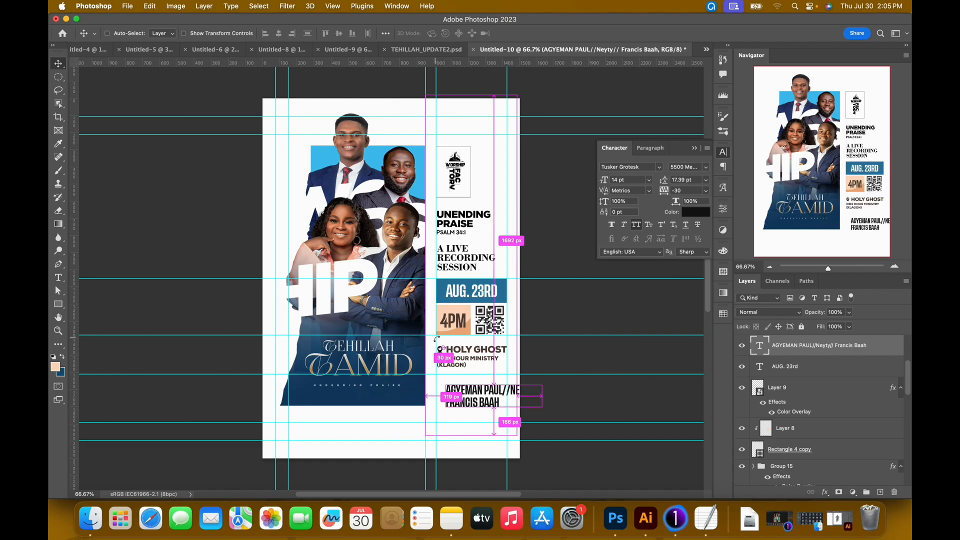
# Scale the names text to about 75% and move it left and up to the column's left guide, below the venue text.
pyautogui.press('super+t')
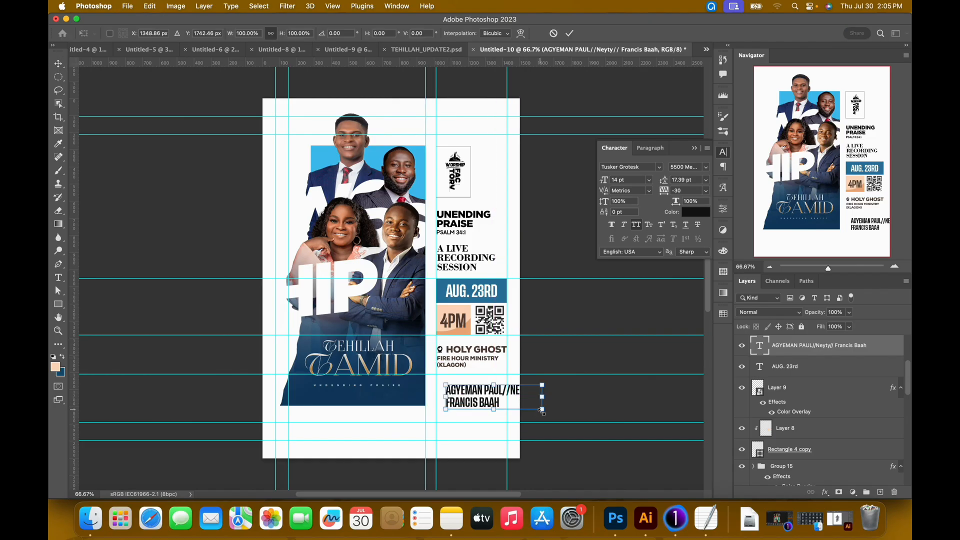
pyautogui.moveTo(542, 410); pyautogui.dragTo(524, 398)
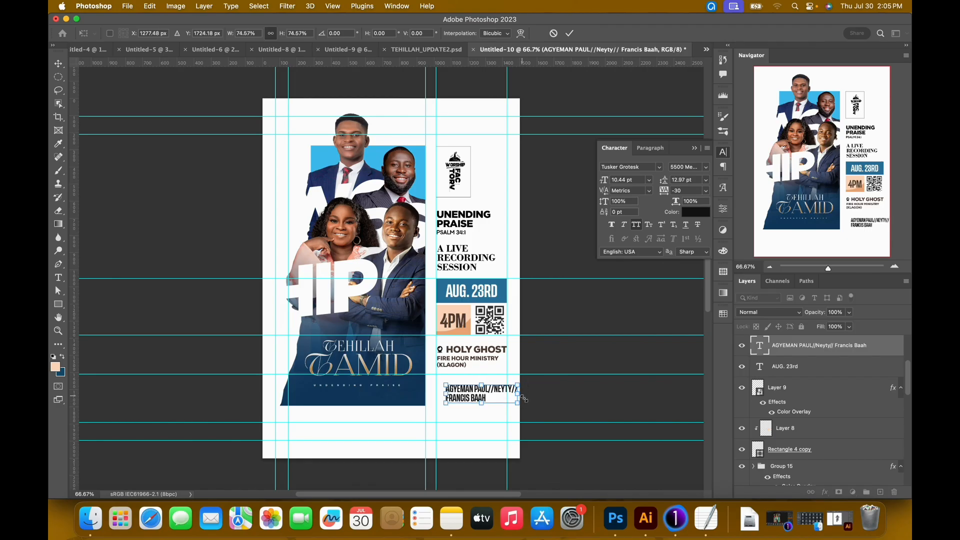
pyautogui.press('Return')
pyautogui.hotkey('shift', 'Left')
pyautogui.hotkey('shift', 'Left')
pyautogui.hotkey('shift', 'Left')
pyautogui.hotkey('shift', 'Up')
pyautogui.hotkey('shift', 'Up')
pyautogui.hotkey('shift', 'Left')
pyautogui.hotkey('shift', 'Left')
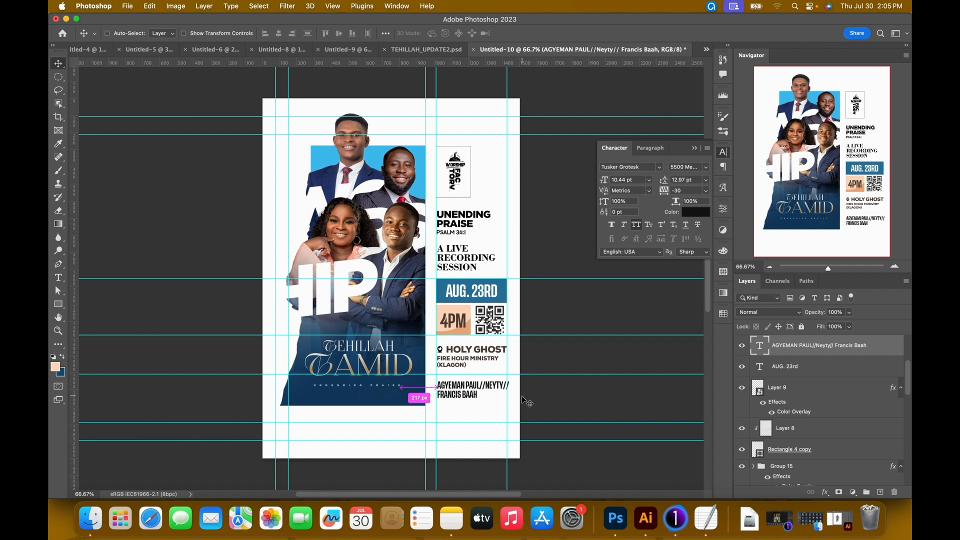
# Examine how the names text lines up with the date box, 4PM box and venue text above it.
pyautogui.press('super+equal')
pyautogui.press('super+equal')
pyautogui.press('super+equal')
pyautogui.moveTo(517, 399); pyautogui.dragTo(374, 262)
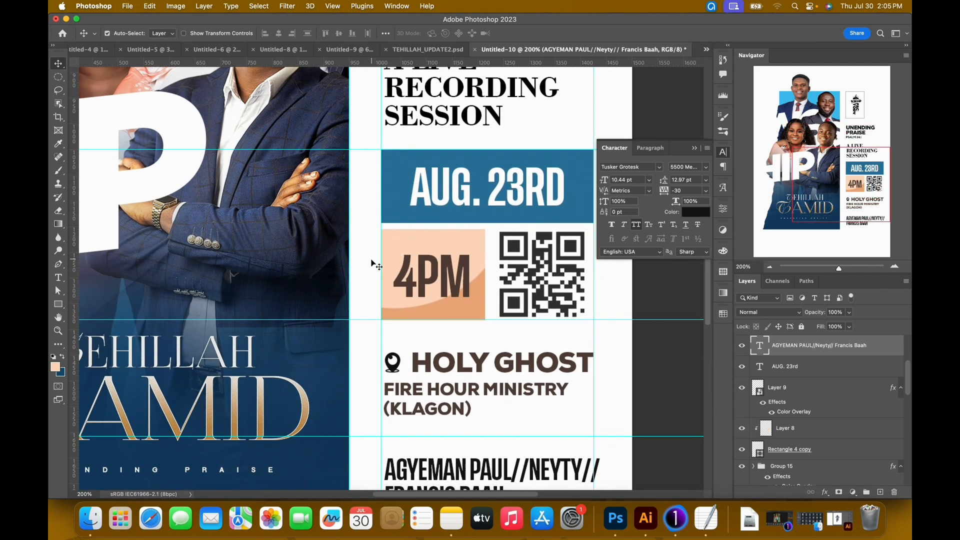
pyautogui.press('super+equal')
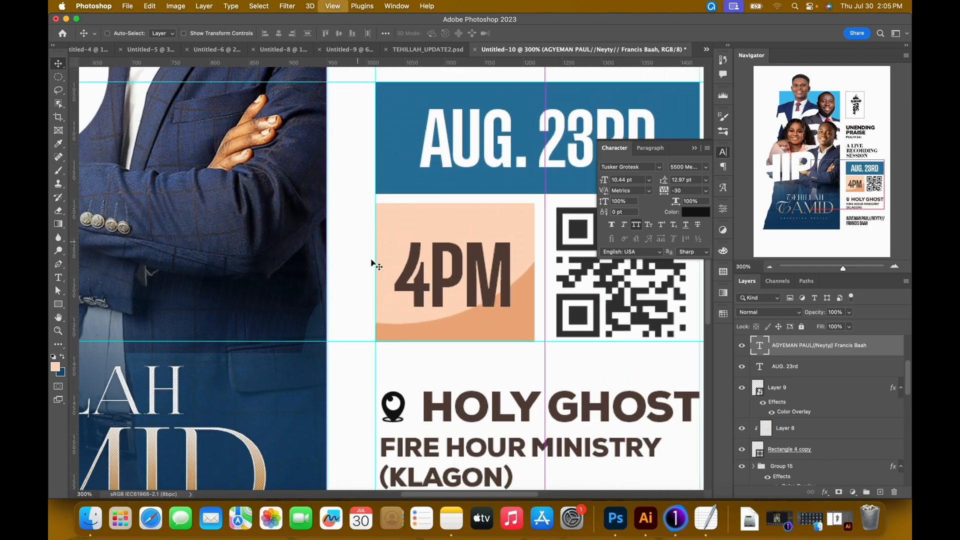
pyautogui.press('super+minus')
pyautogui.press('super+equal')
pyautogui.press('super+equal')
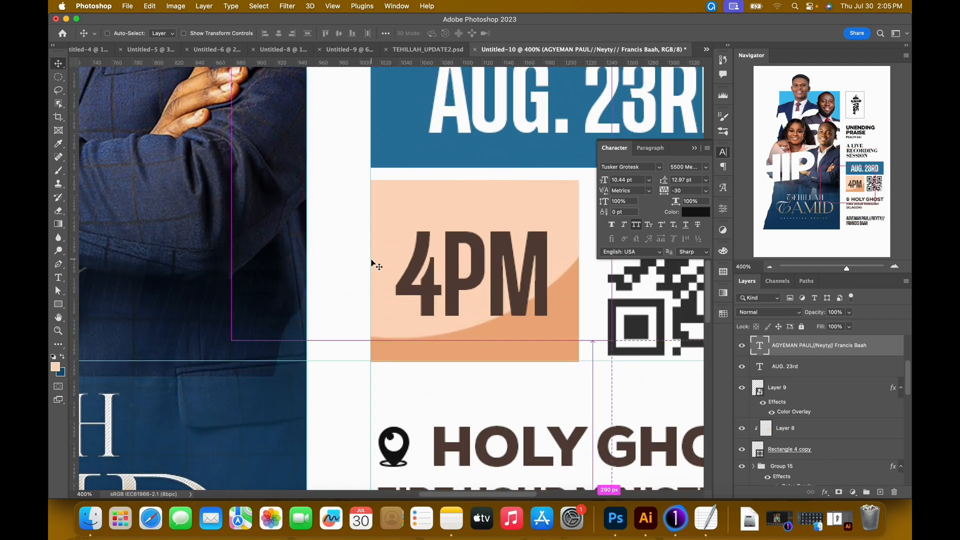
pyautogui.press('super+minus')
pyautogui.press('super+minus')
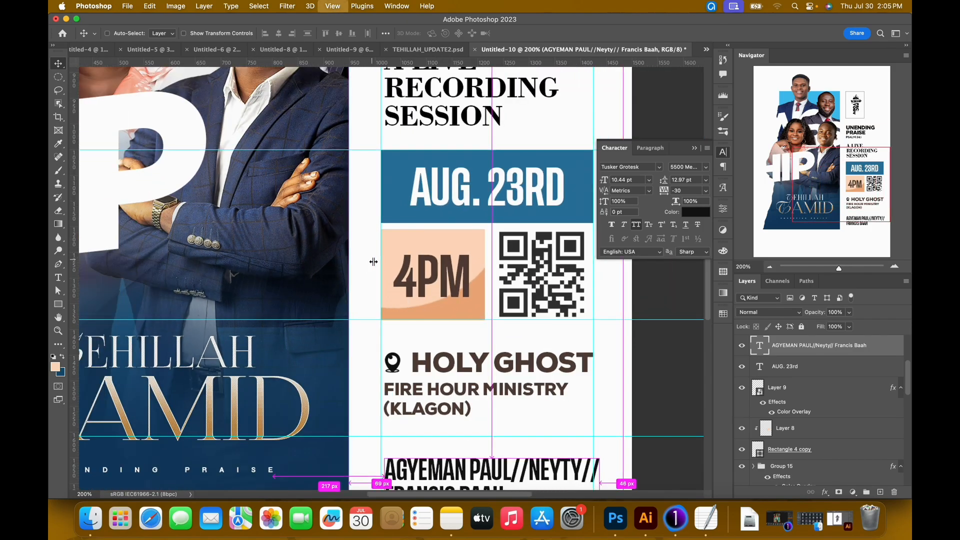
pyautogui.press('super+minus')
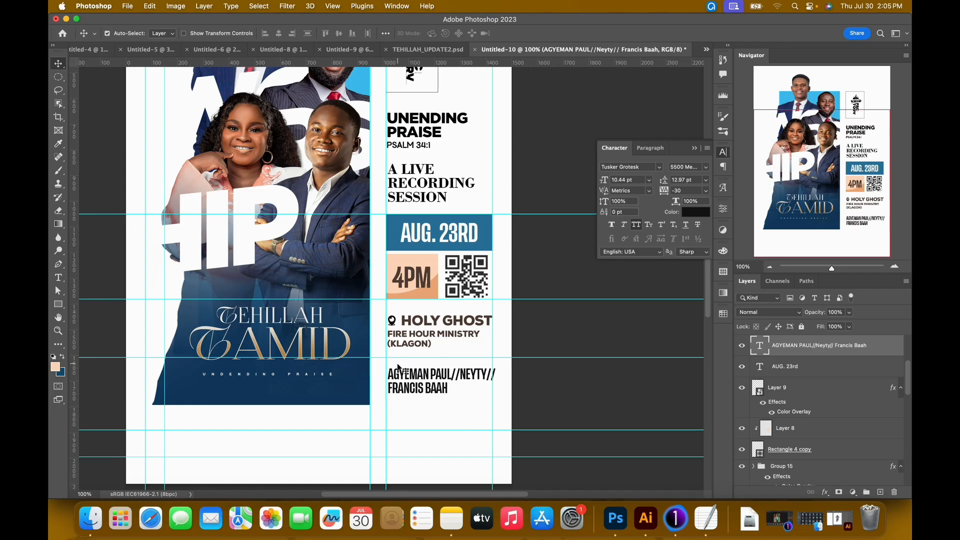
# Recolor the first double slash in the names text to dark orange-brown, #7d3c1b.
pyautogui.doubleClick(452, 376)
pyautogui.click(453, 376)
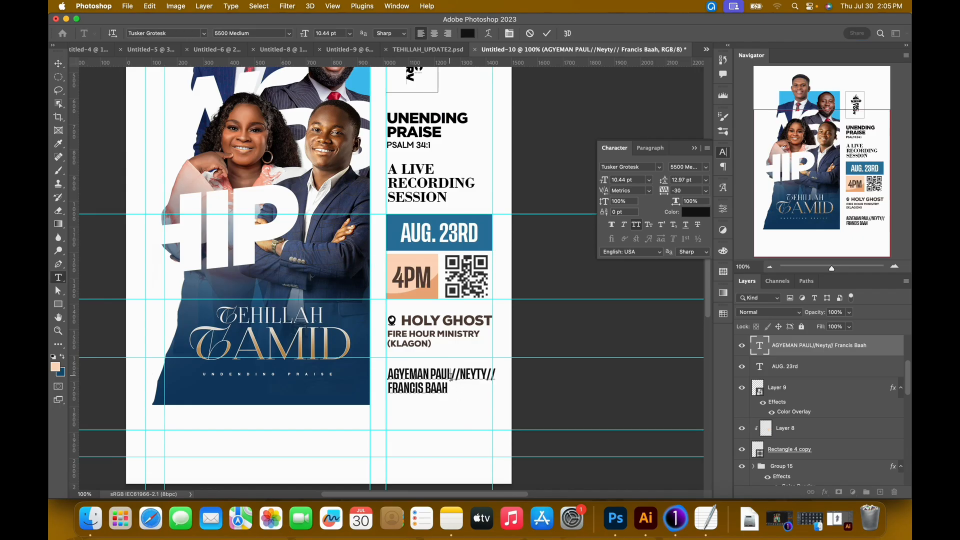
pyautogui.moveTo(452, 378); pyautogui.dragTo(467, 376)
pyautogui.click(686, 215)
pyautogui.moveTo(686, 323); pyautogui.dragTo(634, 325)
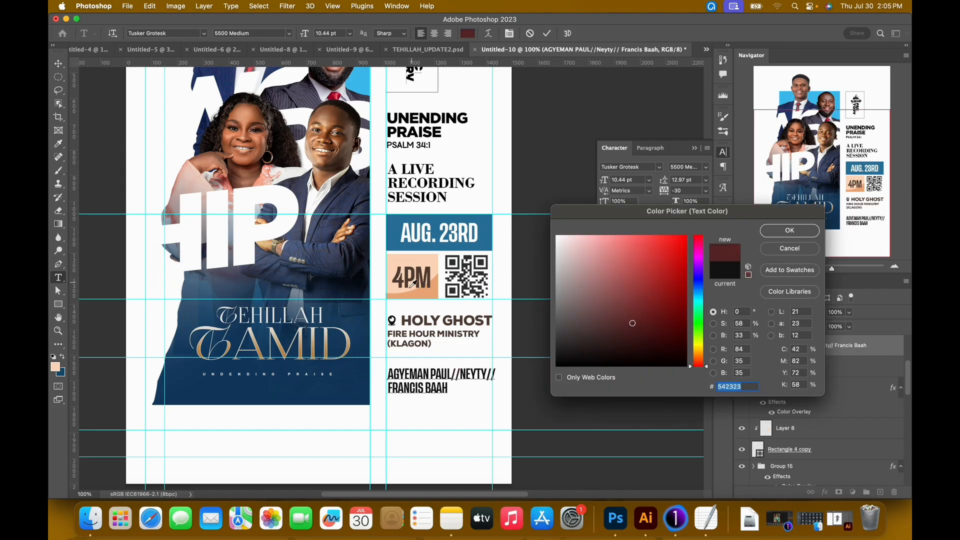
pyautogui.click(424, 270)
pyautogui.moveTo(602, 322)
pyautogui.mouseDown()
pyautogui.moveTo(619, 330)
pyautogui.moveTo(645, 323)
pyautogui.moveTo(658, 302)
pyautogui.mouseUp()
pyautogui.click(783, 239)
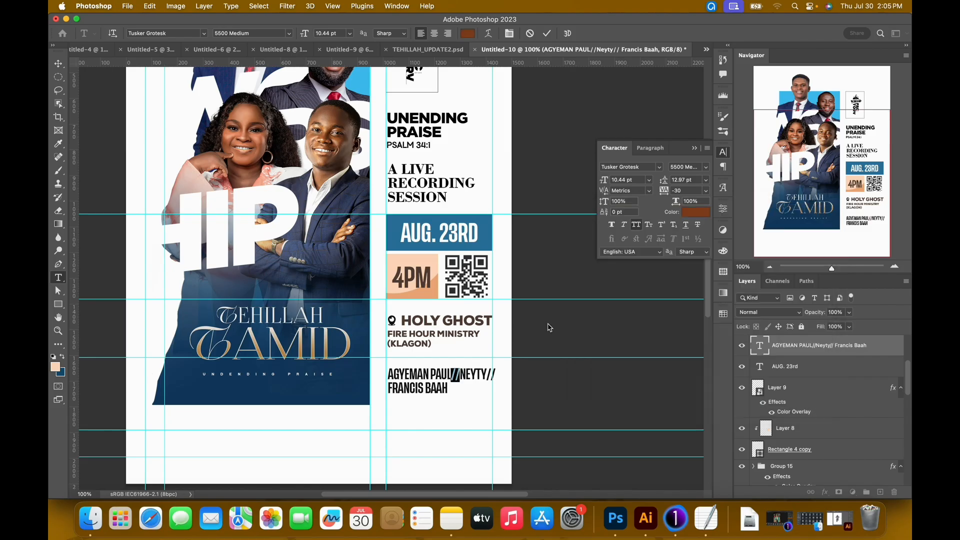
# Set the first double slash to 8 pt and insert spaces between it and the neighbouring names.
pyautogui.moveTo(605, 182); pyautogui.dragTo(605, 184)
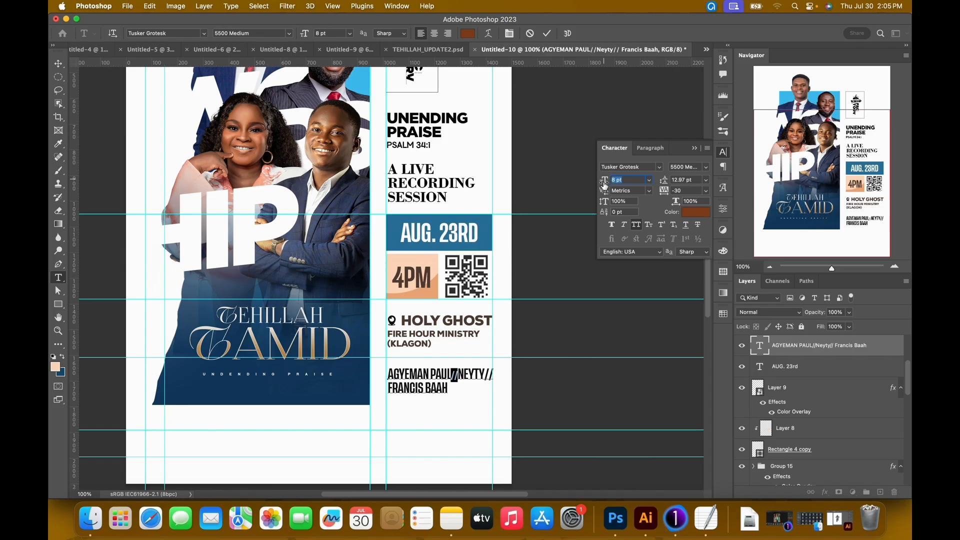
pyautogui.click(459, 378)
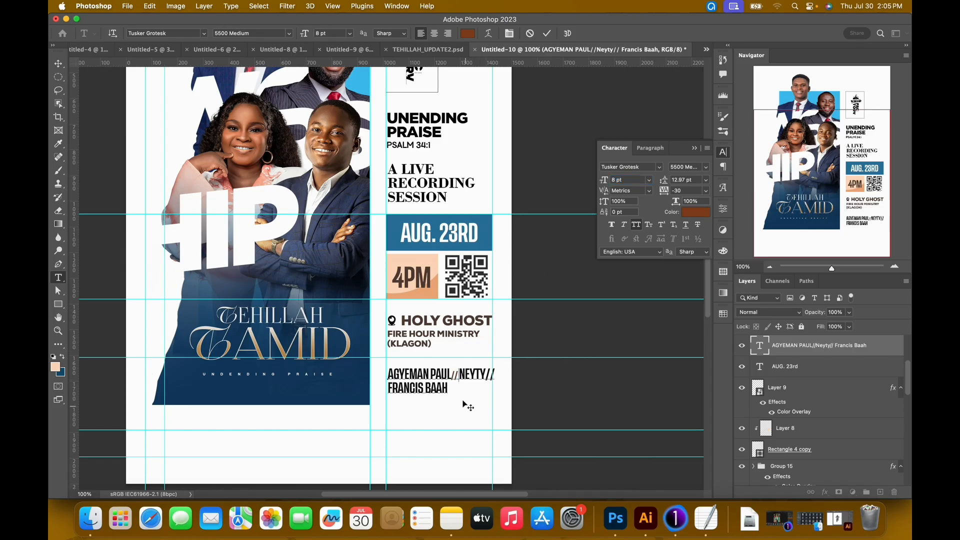
pyautogui.click(452, 375)
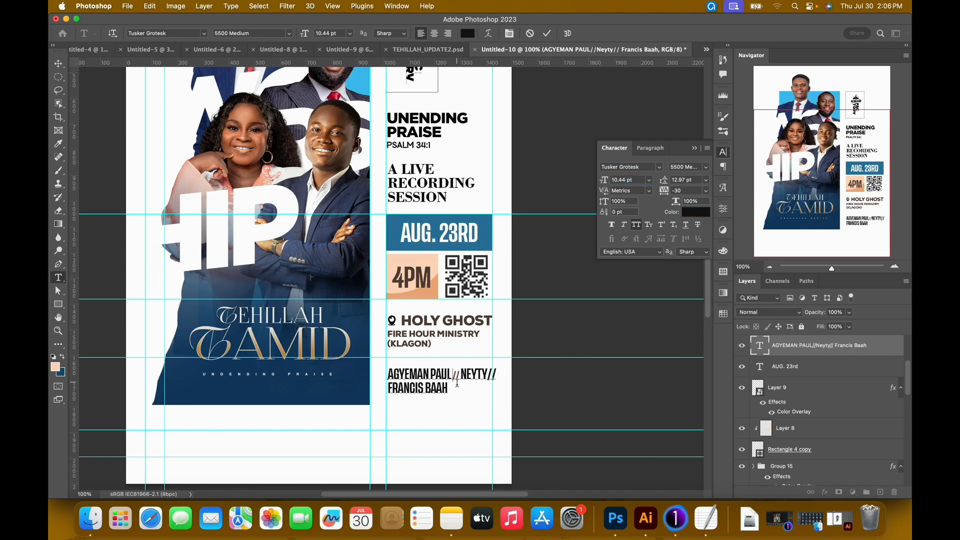
pyautogui.moveTo(453, 379); pyautogui.dragTo(461, 382)
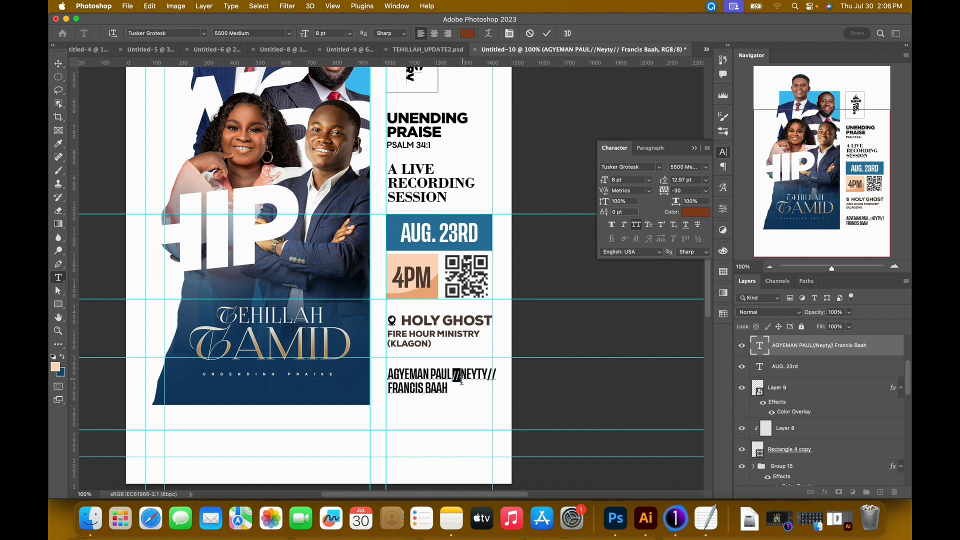
# Copy the first double slash's color code and apply the same color, #7d3c1b, to the second double slash.
pyautogui.click(695, 213)
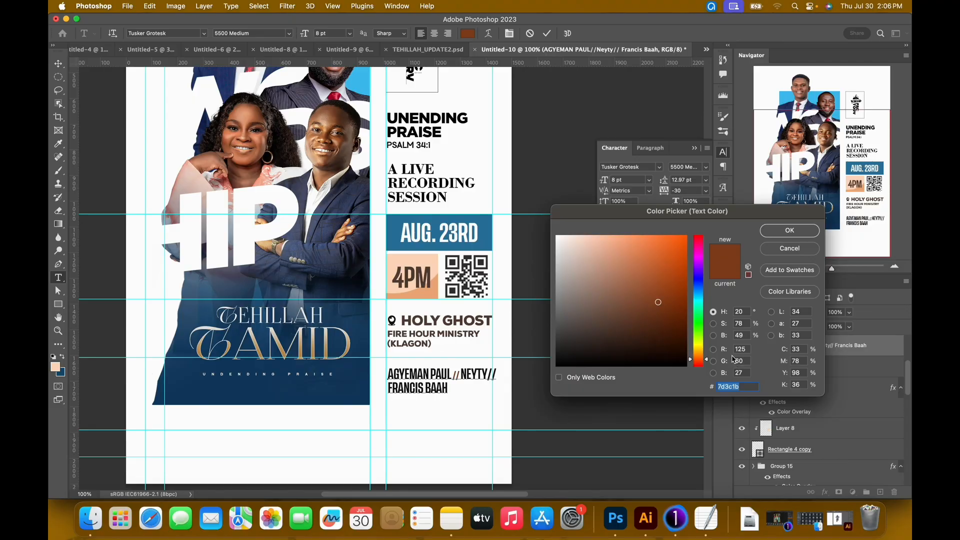
pyautogui.click(789, 231)
pyautogui.moveTo(485, 378); pyautogui.dragTo(498, 379)
pyautogui.click(695, 212)
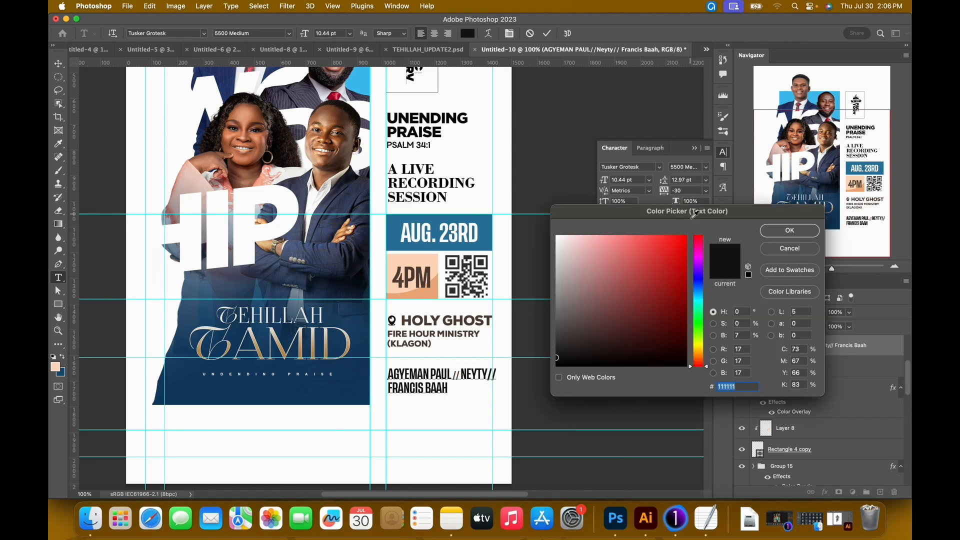
pyautogui.write('7d3c1b')
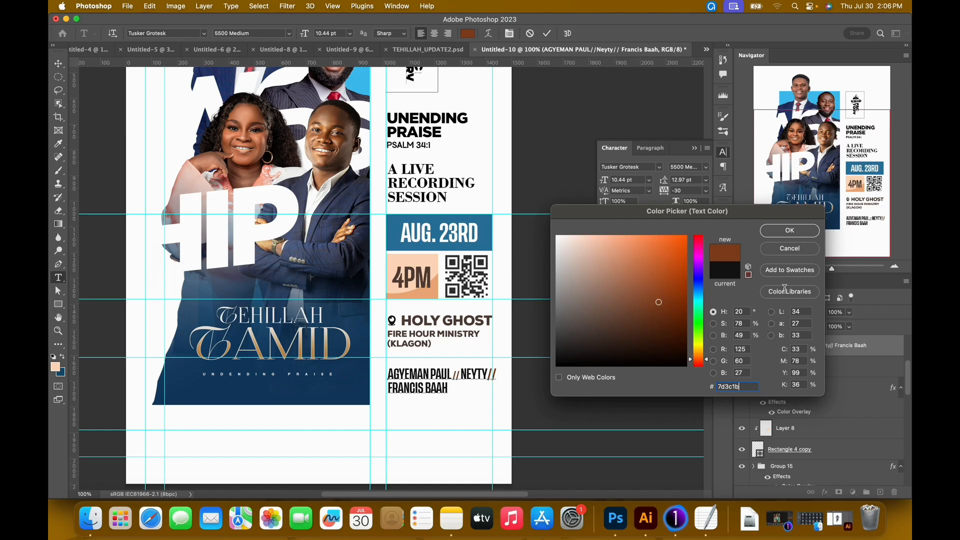
pyautogui.click(789, 235)
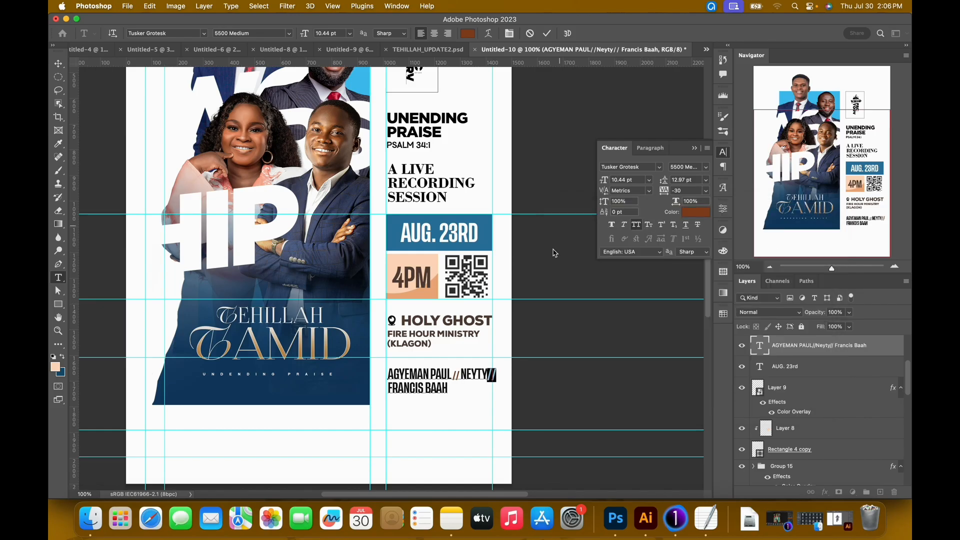
# Set the second double slash to 8 pt and insert a space before it.
pyautogui.click(639, 181)
pyautogui.write('8')
pyautogui.press('Return')
pyautogui.click(488, 377)
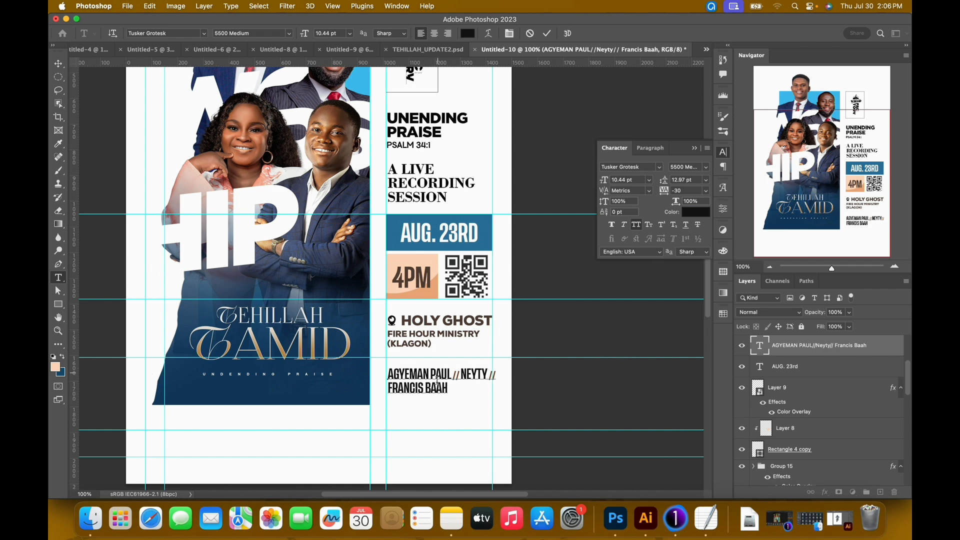
# Following the layout in TEHILLAH_UPDATE2.psd, break the names text so the second double slash starts the second line, spaced from the last name.
pyautogui.press('Escape')
pyautogui.press('v')
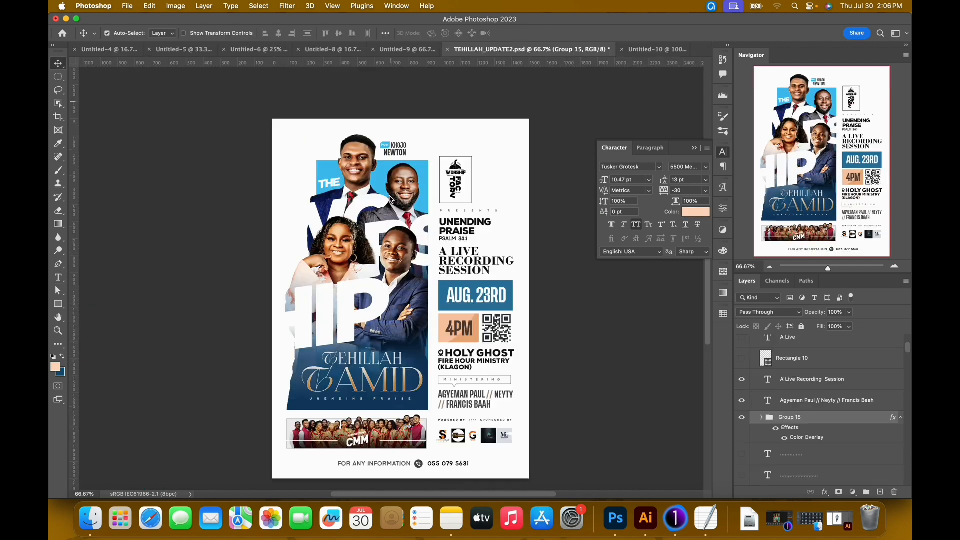
pyautogui.click(422, 49)
pyautogui.click(643, 50)
pyautogui.doubleClick(488, 389)
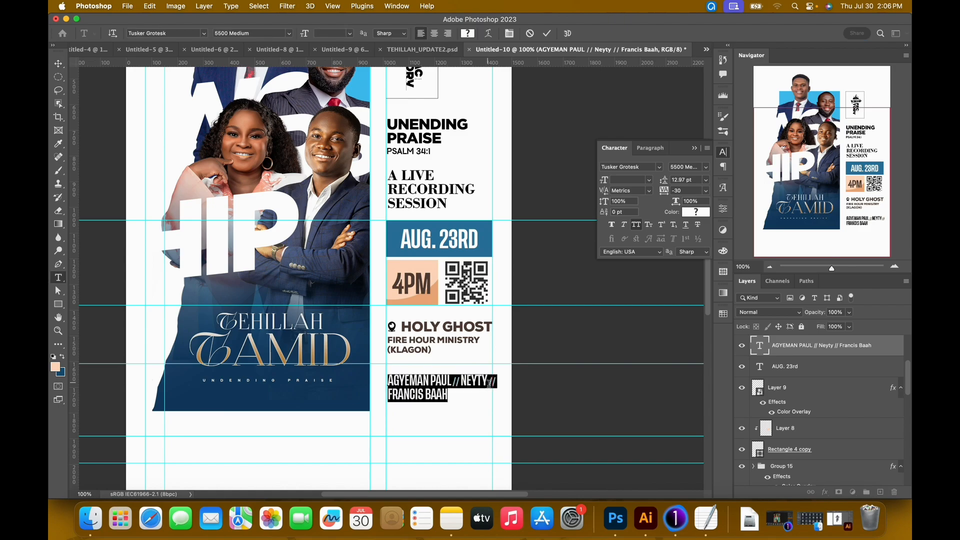
pyautogui.click(486, 385)
pyautogui.press('Return')
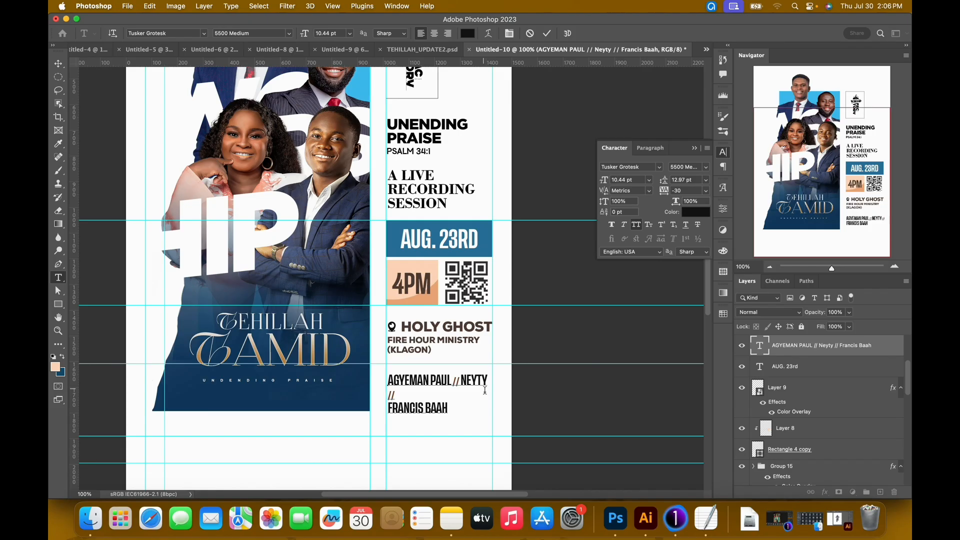
pyautogui.press('Right')
pyautogui.press('Right')
pyautogui.press('Delete')
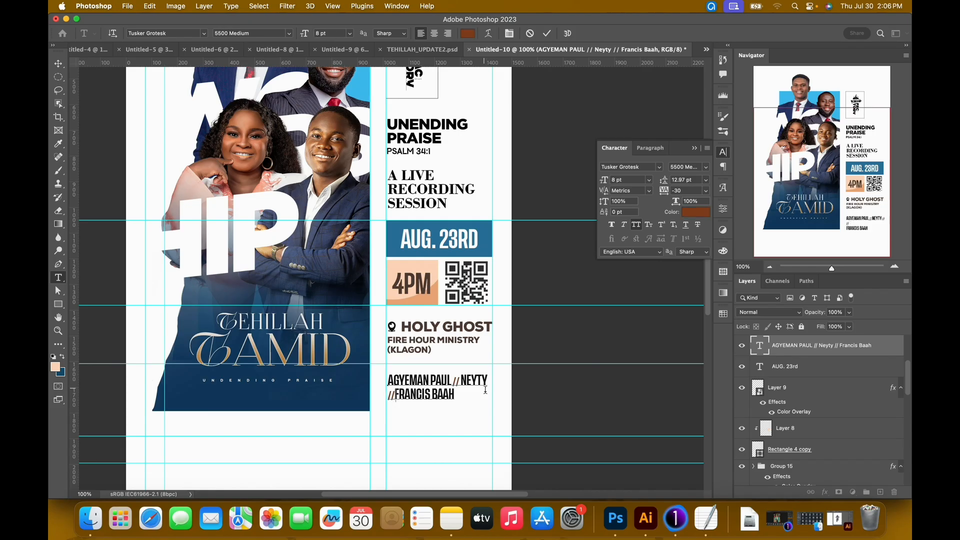
pyautogui.click(394, 400)
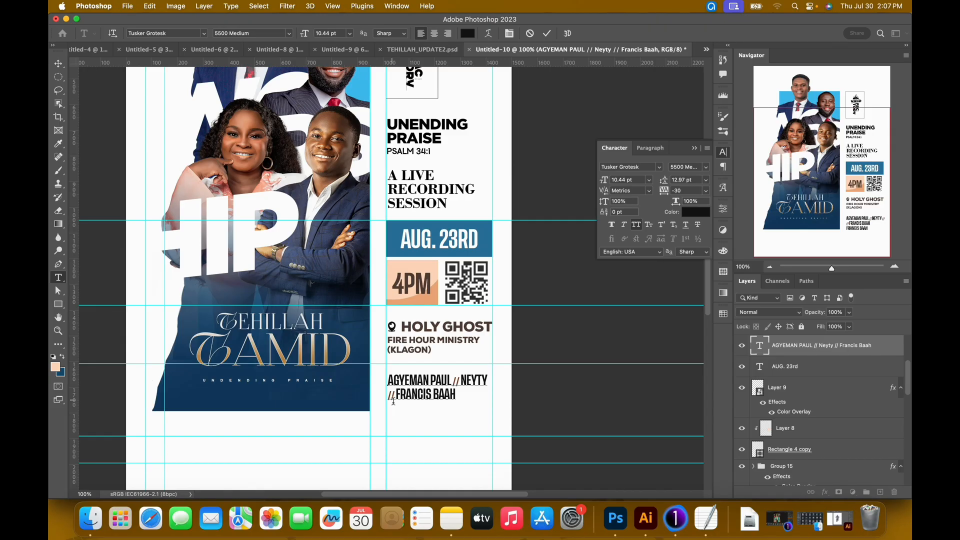
# Set both double slashes in the names text to 10.44 pt and commit the text.
pyautogui.moveTo(395, 400); pyautogui.dragTo(388, 399)
pyautogui.click(627, 182)
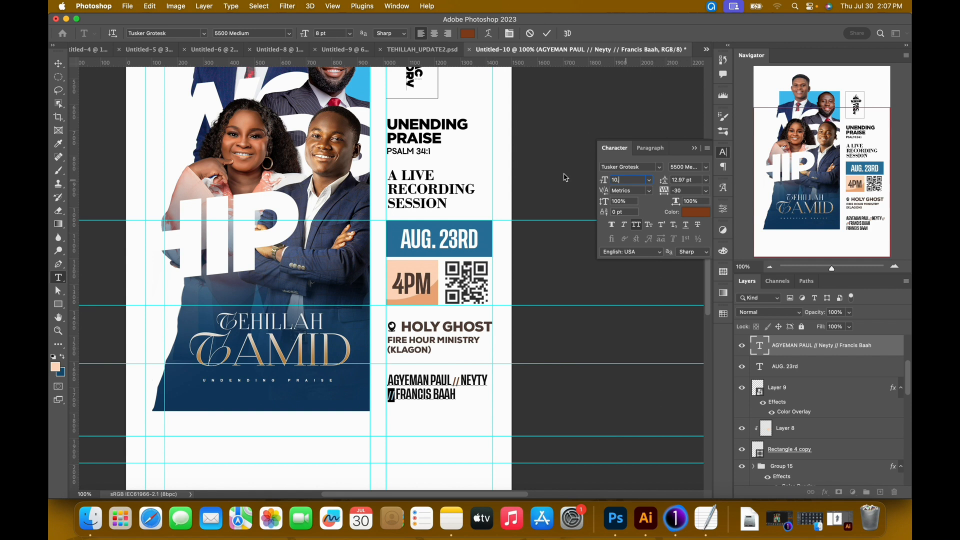
pyautogui.press('Return')
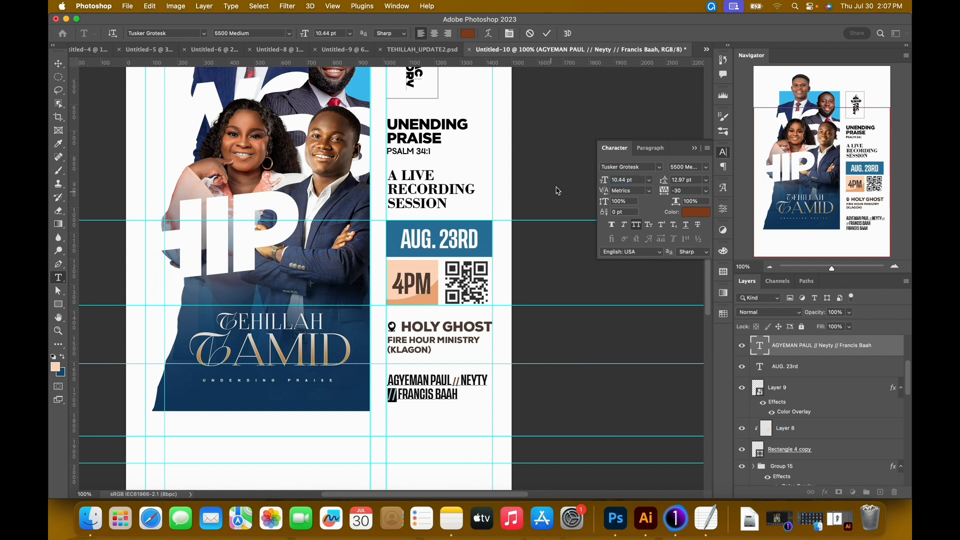
pyautogui.doubleClick(455, 383)
pyautogui.click(631, 179)
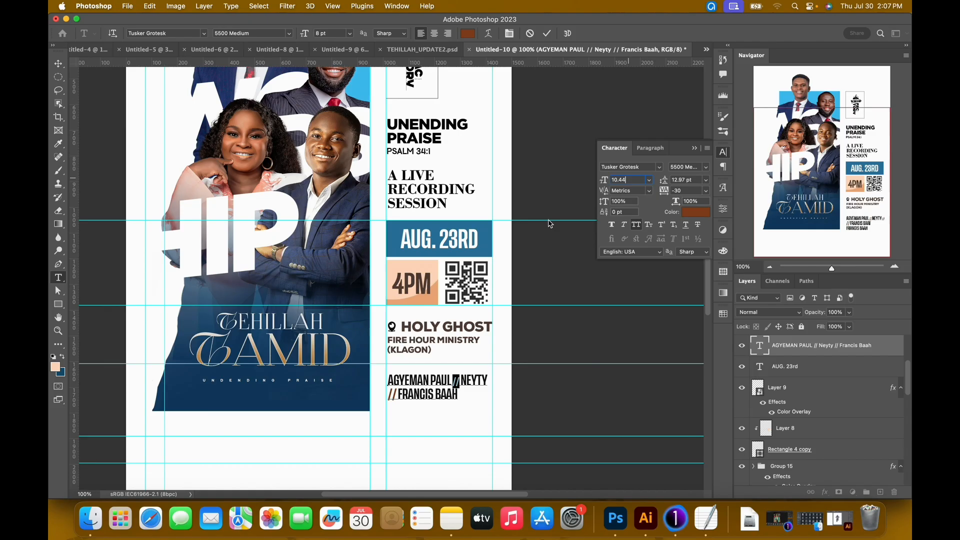
pyautogui.write('10.44')
pyautogui.press('Return')
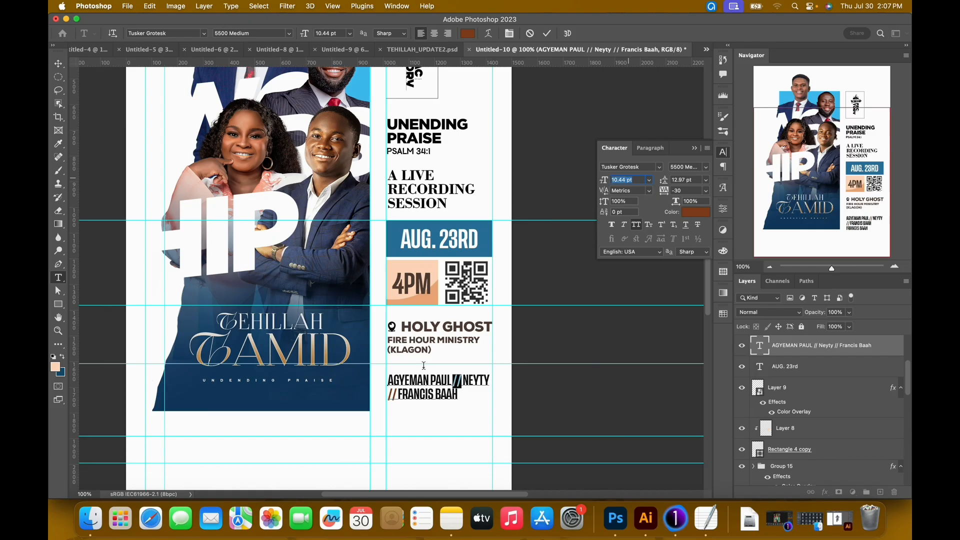
pyautogui.click(547, 34)
pyautogui.press('v')
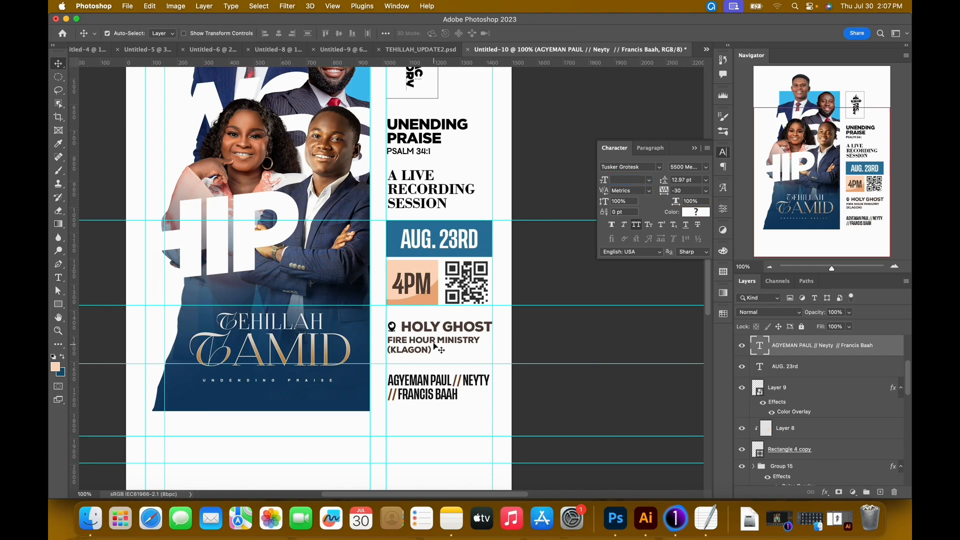
# Recolor the first double slash to a lighter orange-brown, #bf693e.
pyautogui.doubleClick(460, 385)
pyautogui.moveTo(462, 386); pyautogui.dragTo(453, 383)
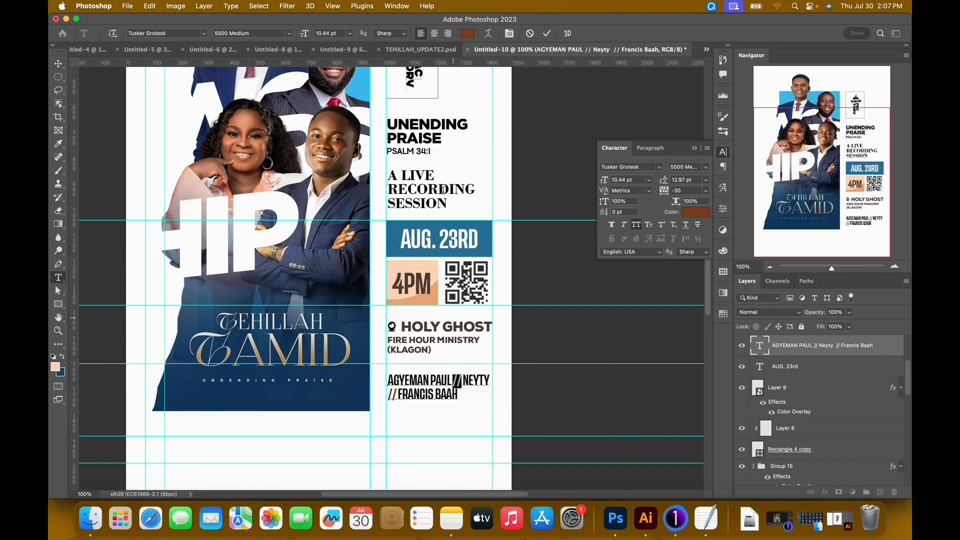
pyautogui.click(469, 34)
pyautogui.click(643, 284)
pyautogui.moveTo(646, 282); pyautogui.dragTo(644, 268)
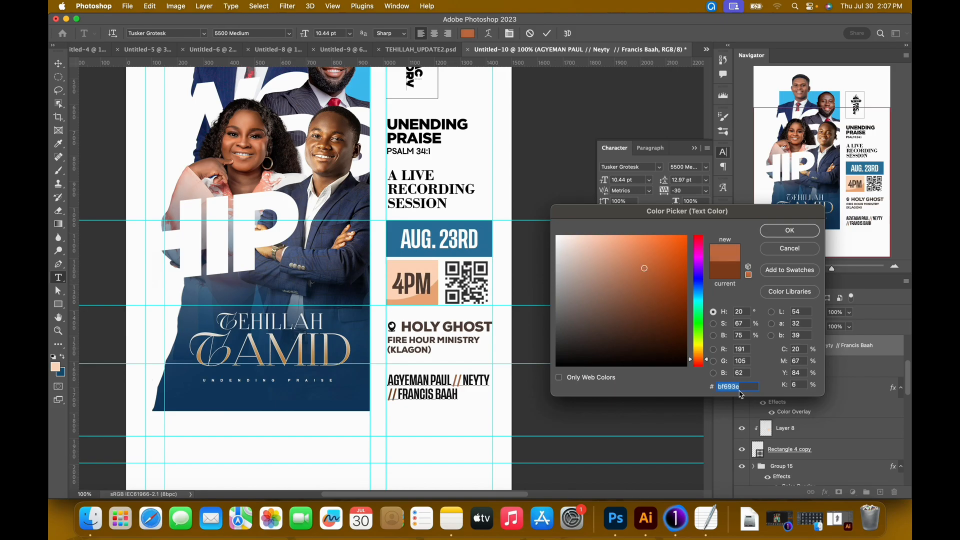
pyautogui.click(775, 237)
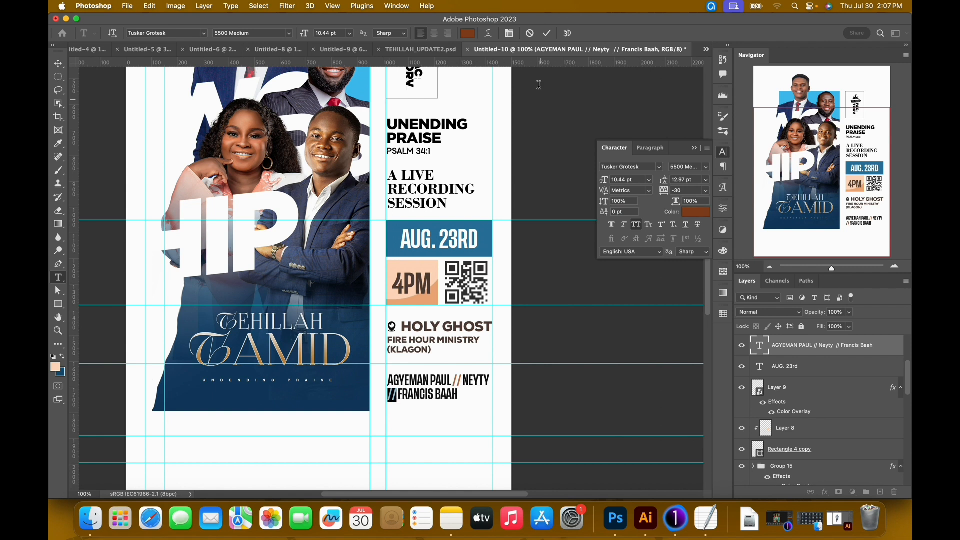
# Apply the same orange-brown, #bf693e, to the second double slash and commit the text.
pyautogui.click(467, 33)
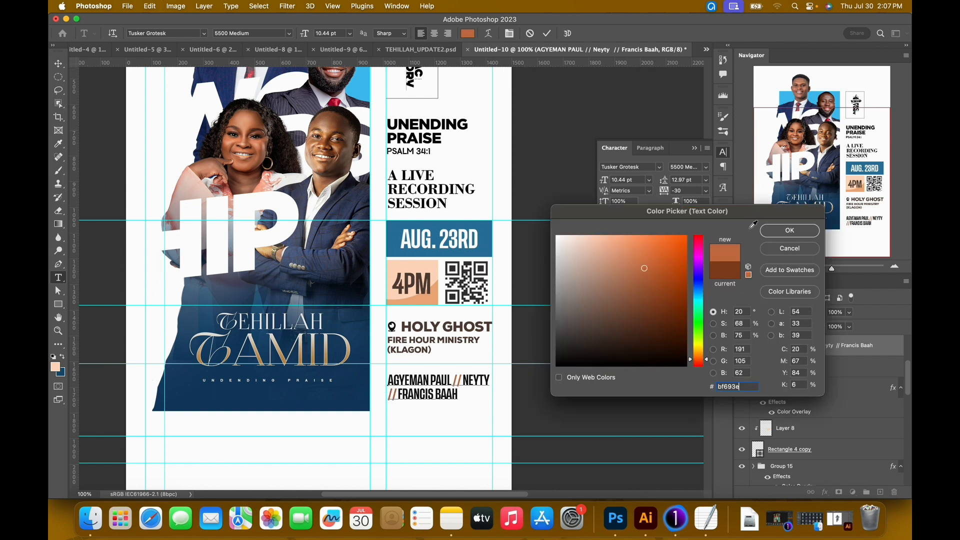
pyautogui.click(789, 230)
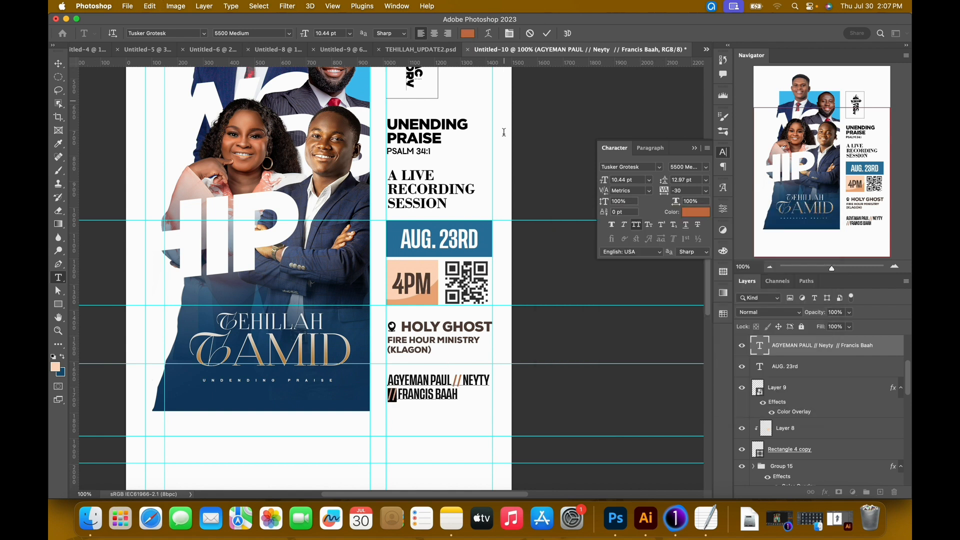
pyautogui.click(547, 33)
pyautogui.press('v')
# Compare the slash color with TEHILLAH_UPDATE2.psd, recolor the first double slash to light tan-orange, #d38963, and copy its color code.
pyautogui.click(420, 49)
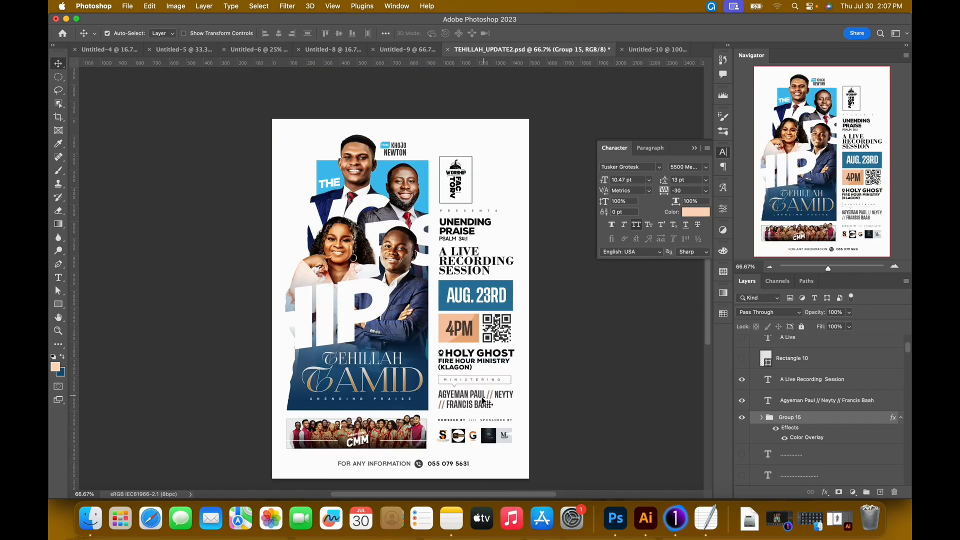
pyautogui.click(638, 53)
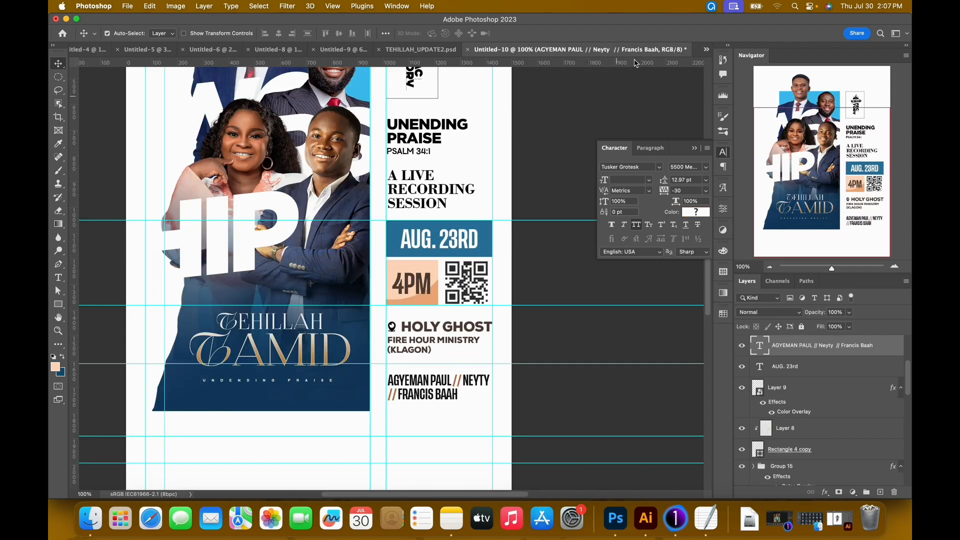
pyautogui.doubleClick(452, 396)
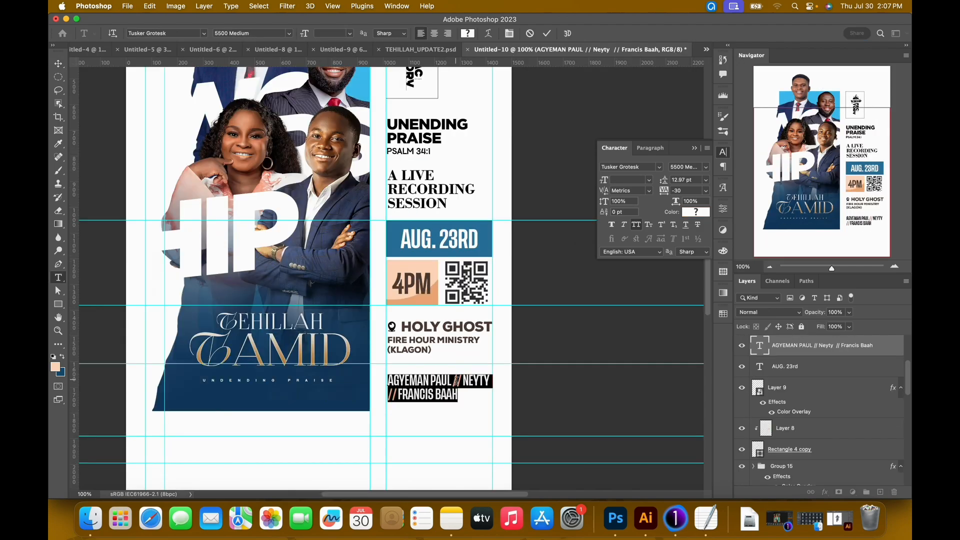
pyautogui.moveTo(453, 382); pyautogui.dragTo(462, 382)
pyautogui.click(467, 34)
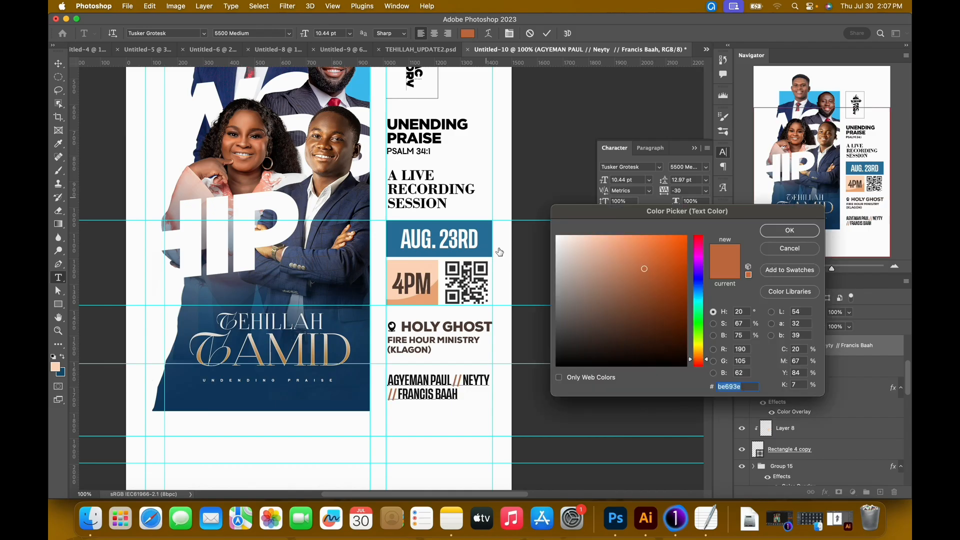
pyautogui.moveTo(631, 266); pyautogui.dragTo(627, 259)
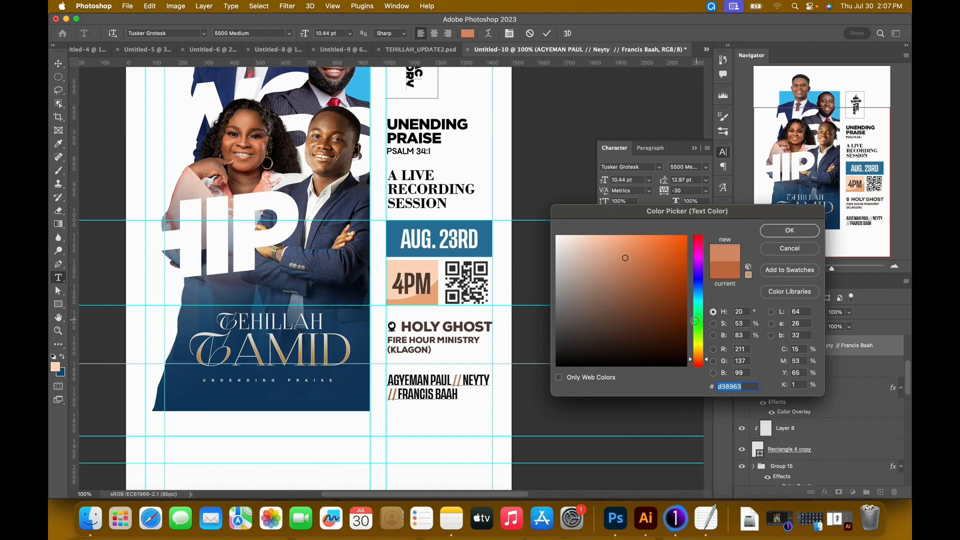
pyautogui.moveTo(743, 388); pyautogui.dragTo(674, 381)
pyautogui.press('super+c')
pyautogui.click(772, 231)
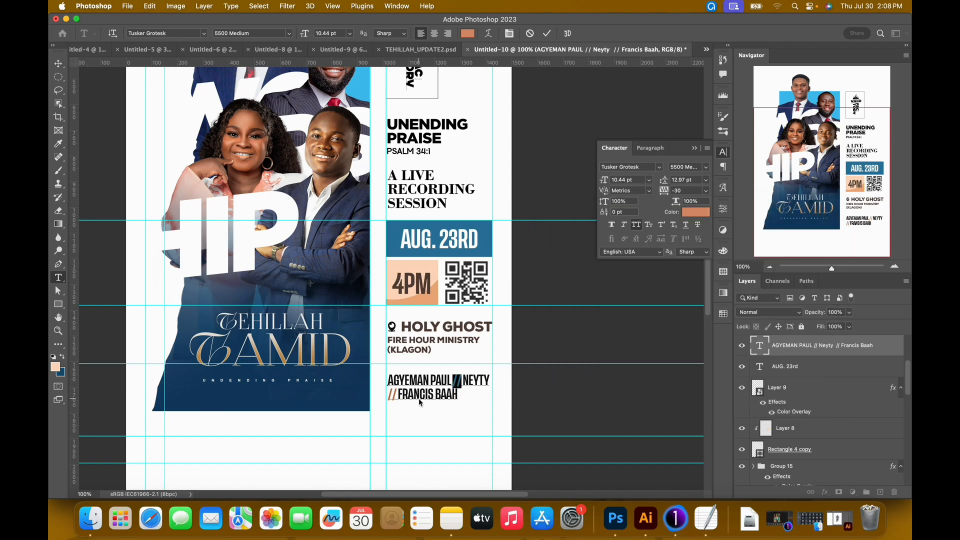
# Apply the copied color #d38963 to the second double slash and commit the names text.
pyautogui.moveTo(398, 395); pyautogui.dragTo(387, 395)
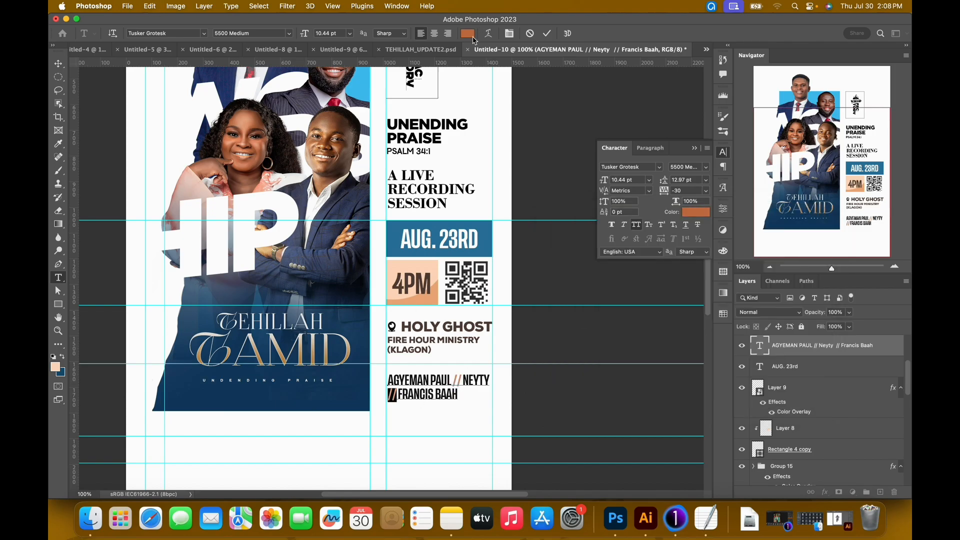
pyautogui.click(471, 34)
pyautogui.press('super+v')
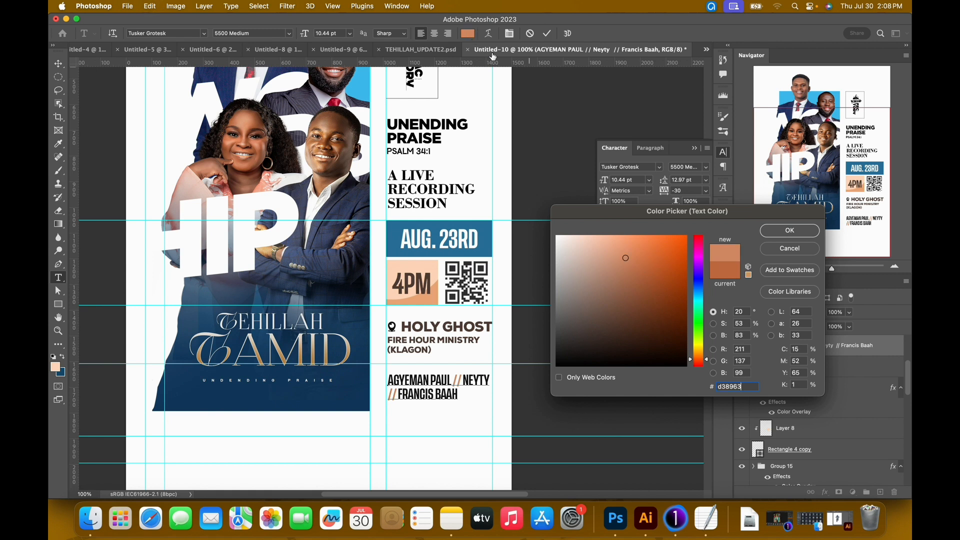
pyautogui.click(789, 231)
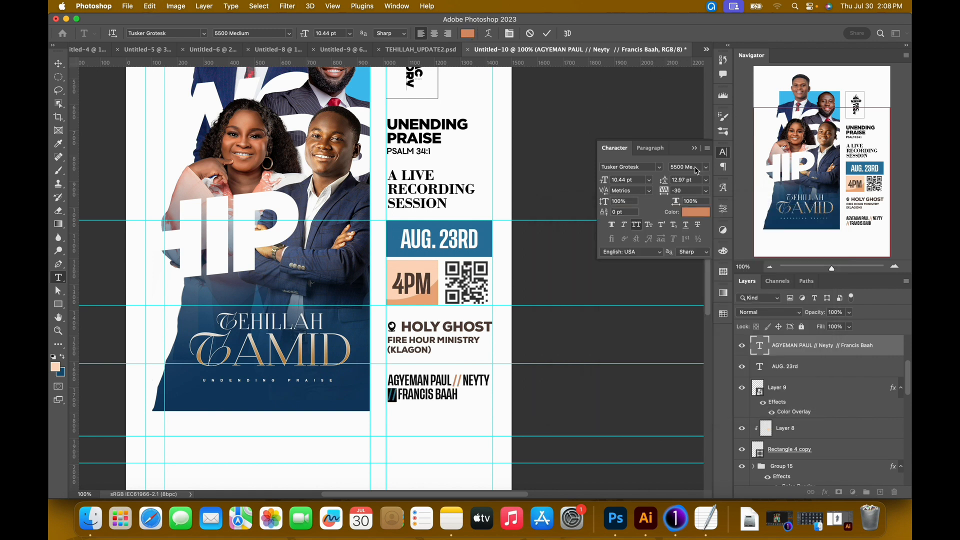
pyautogui.click(547, 33)
pyautogui.press('v')
# Nudge the names text slightly downward to widen the gap below the venue text, checking the spacing against TEHILLAH_UPDATE2.psd.
pyautogui.press('super+minus')
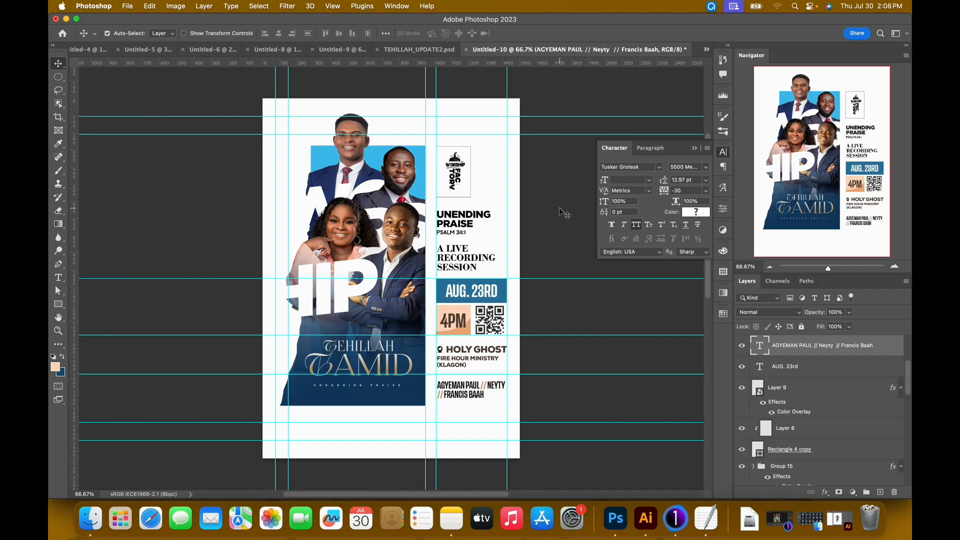
pyautogui.click(695, 149)
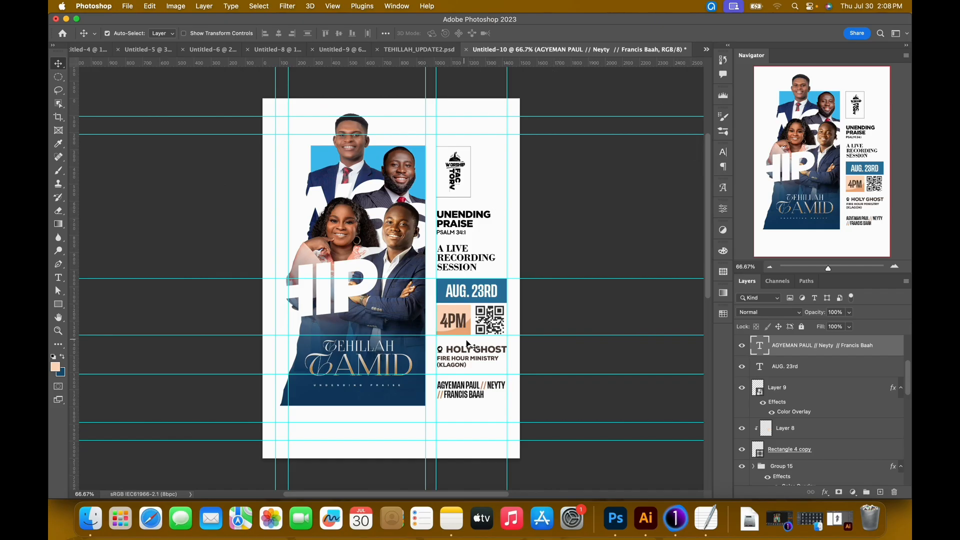
pyautogui.click(407, 50)
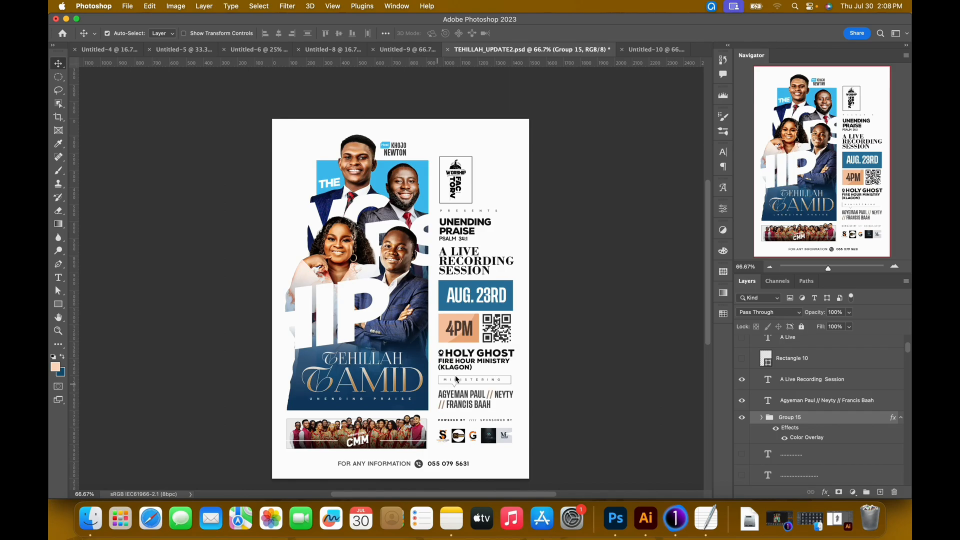
pyautogui.click(642, 50)
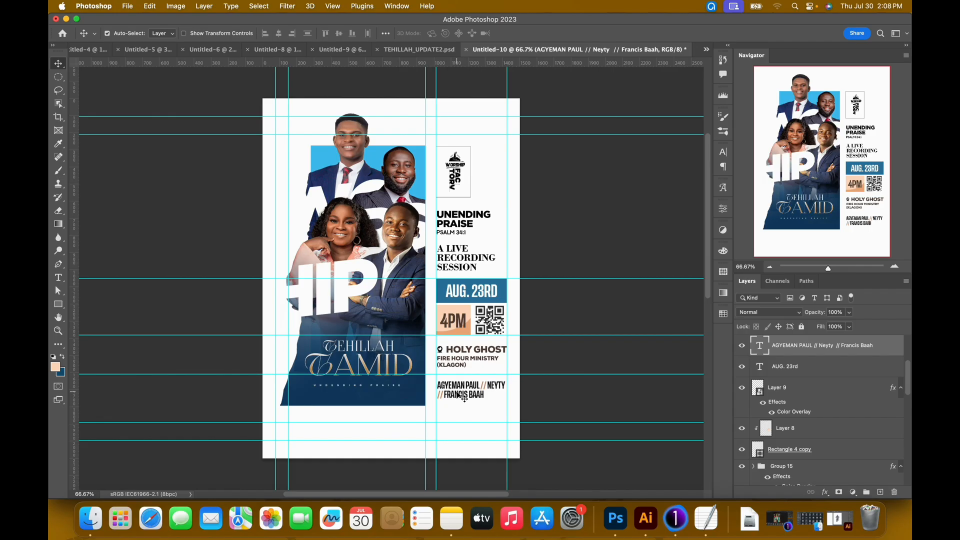
pyautogui.press('super+1')
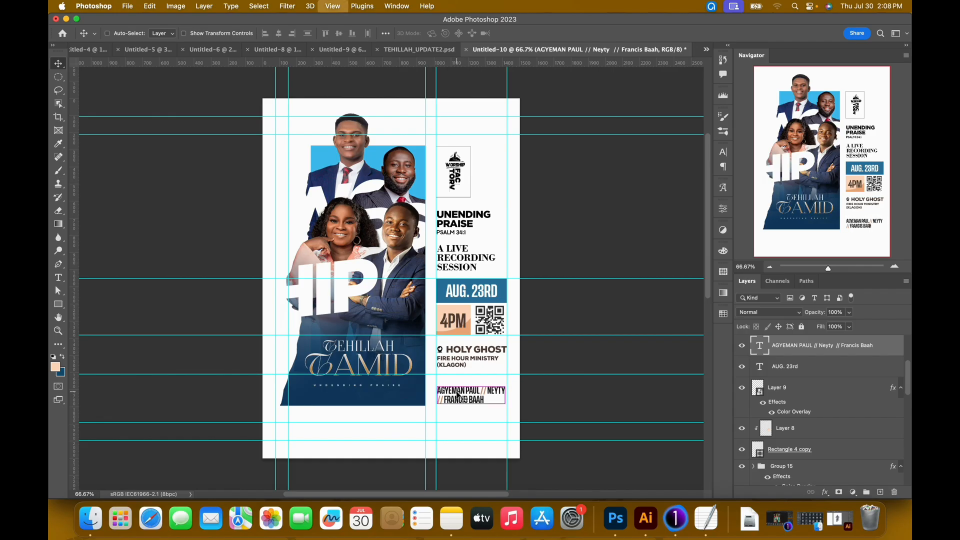
pyautogui.press('super+equal')
pyautogui.moveTo(506, 420); pyautogui.dragTo(376, 244)
pyautogui.scroll(-3, 416, 315)
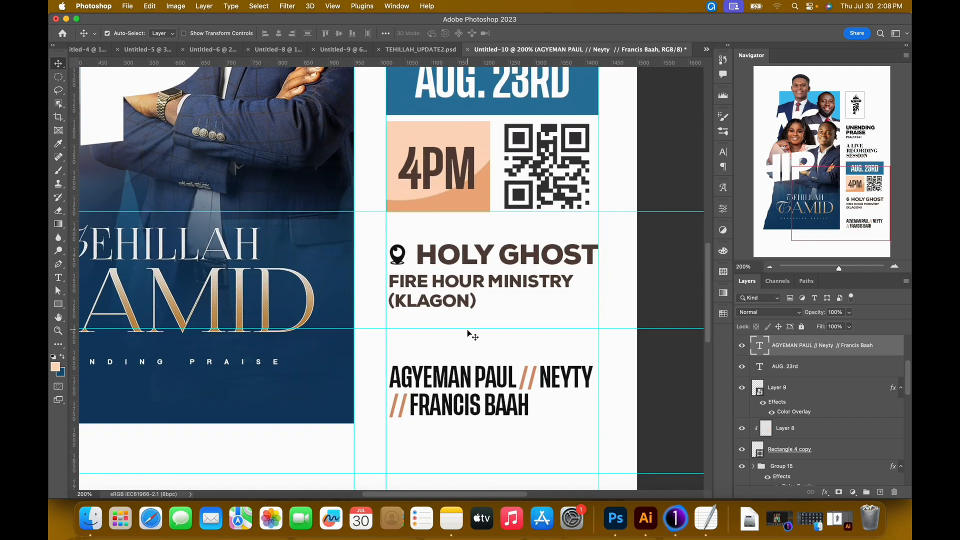
pyautogui.moveTo(470, 331); pyautogui.dragTo(505, 351)
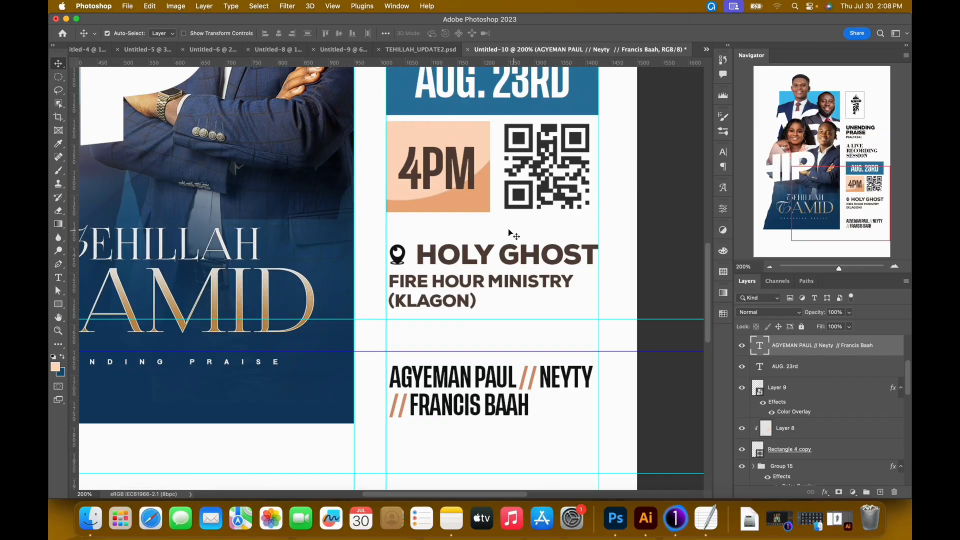
# Examine the MINISTERING callout box above the ministers' names in TEHILLAH_UPDATE2.psd up close.
pyautogui.click(433, 49)
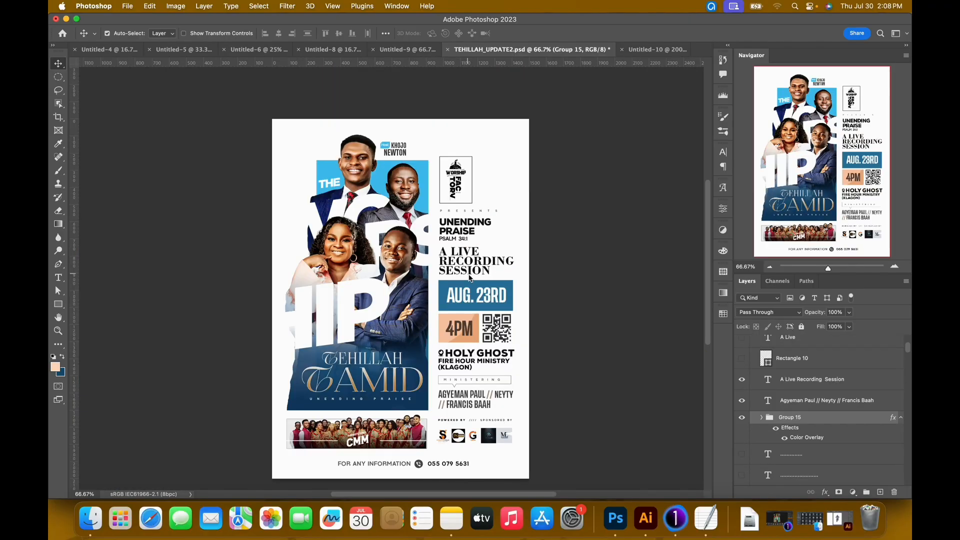
pyautogui.press('super+equal')
pyautogui.press('super+equal')
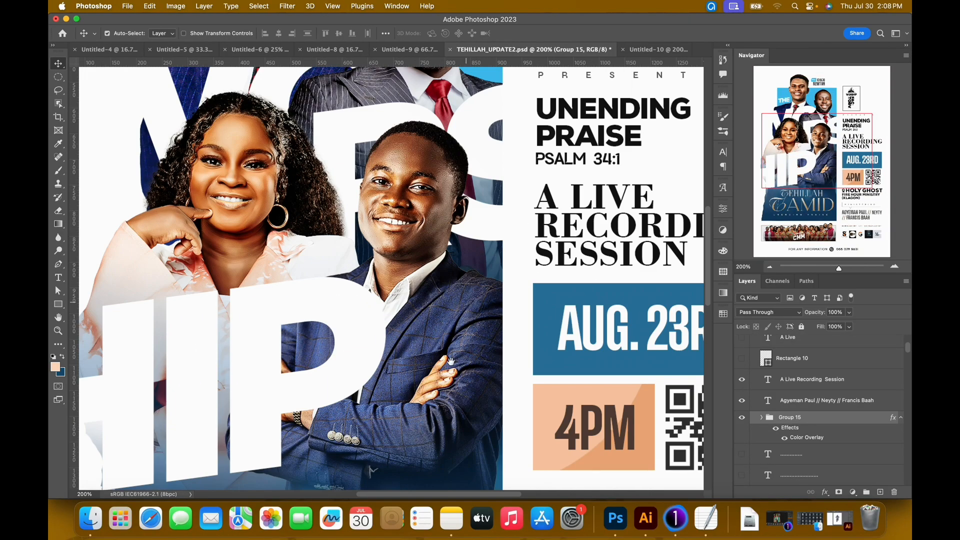
pyautogui.moveTo(443, 385); pyautogui.dragTo(337, 216)
pyautogui.scroll(-5, 460, 381)
pyautogui.hscroll(3, 443, 350)
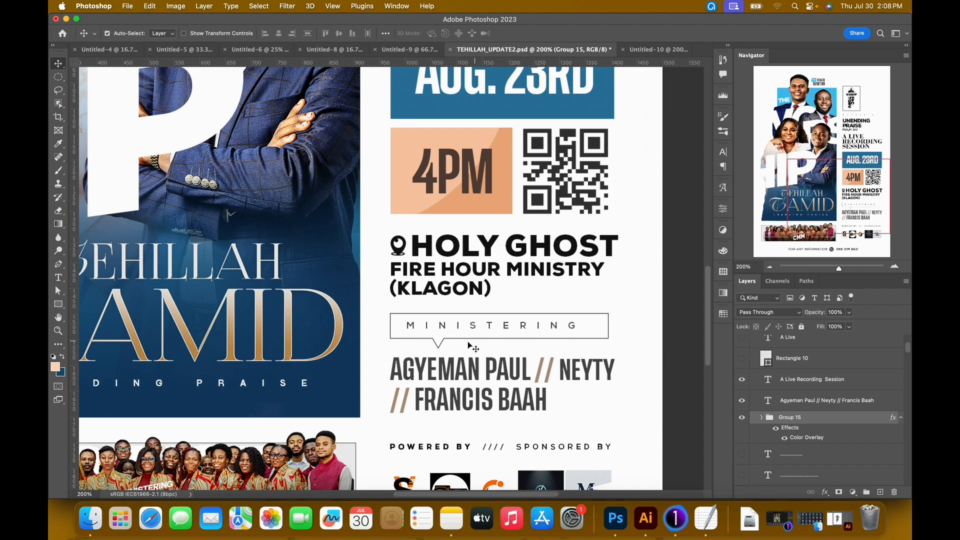
# Return to the Untitled-10 poster and draw an unfilled rectangle with a 1 px black outline, about 414 × 63 px, between the venue and ministers' names.
pyautogui.click(650, 49)
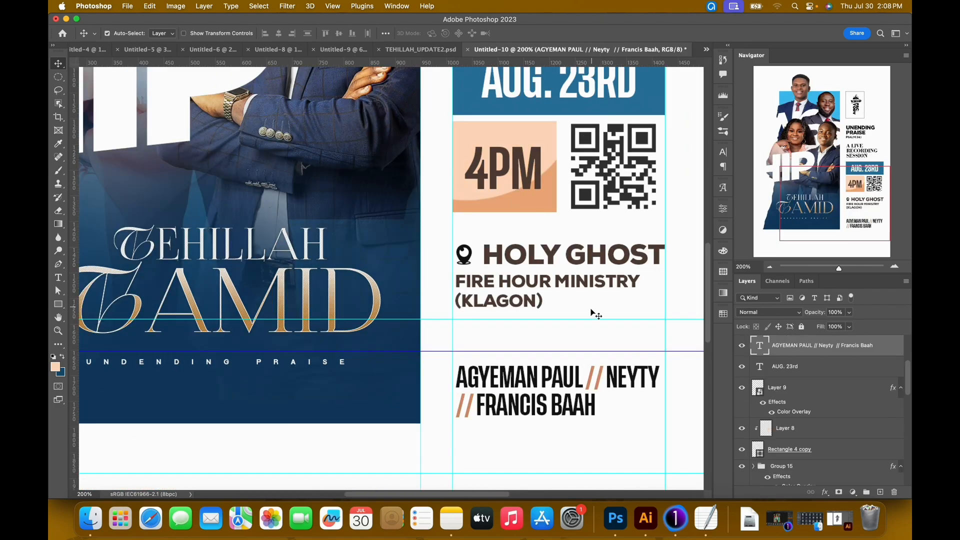
pyautogui.press('u')
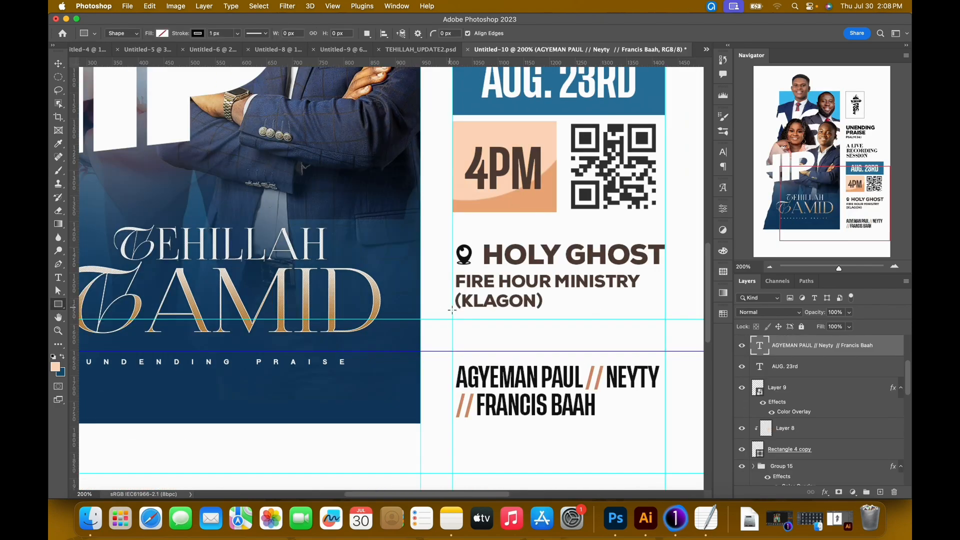
pyautogui.click(198, 33)
pyautogui.click(205, 87)
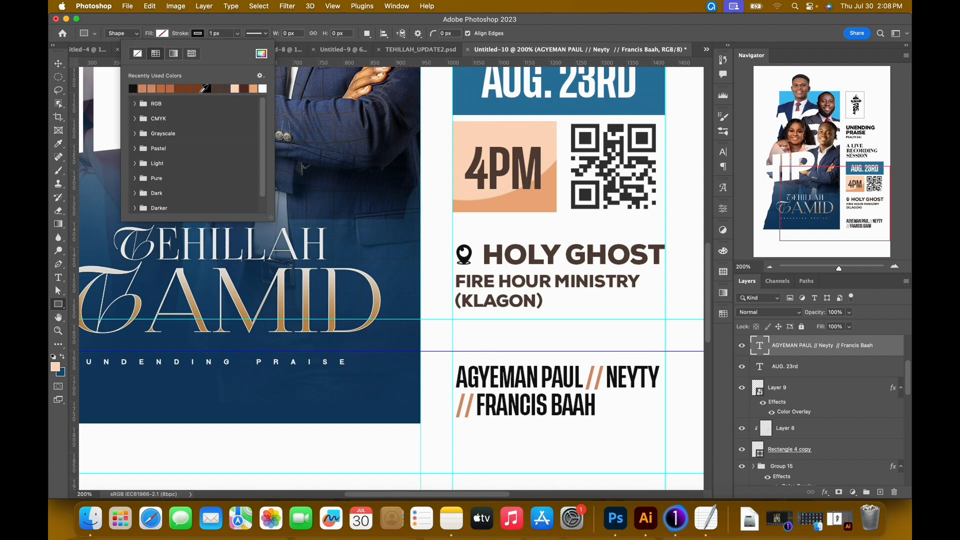
pyautogui.click(238, 31)
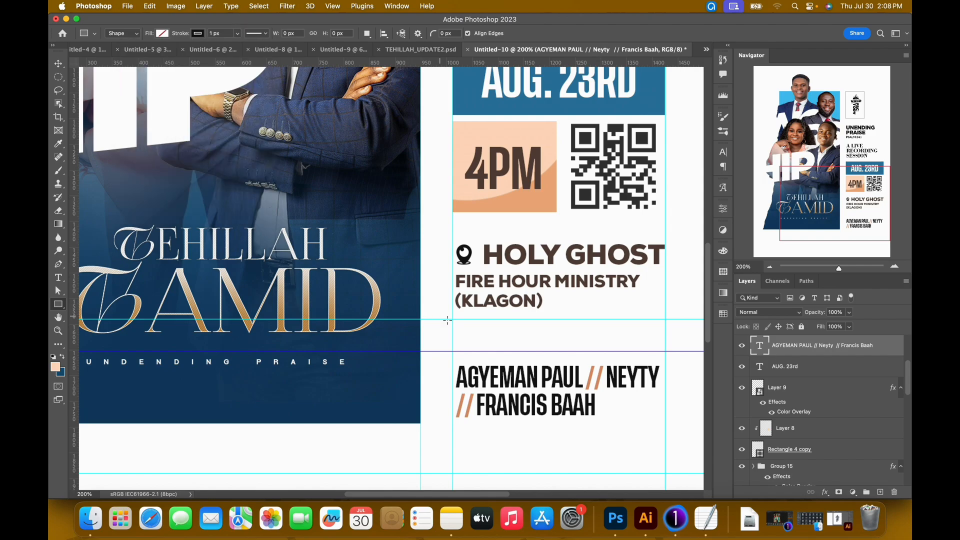
pyautogui.moveTo(495, 340); pyautogui.dragTo(670, 353)
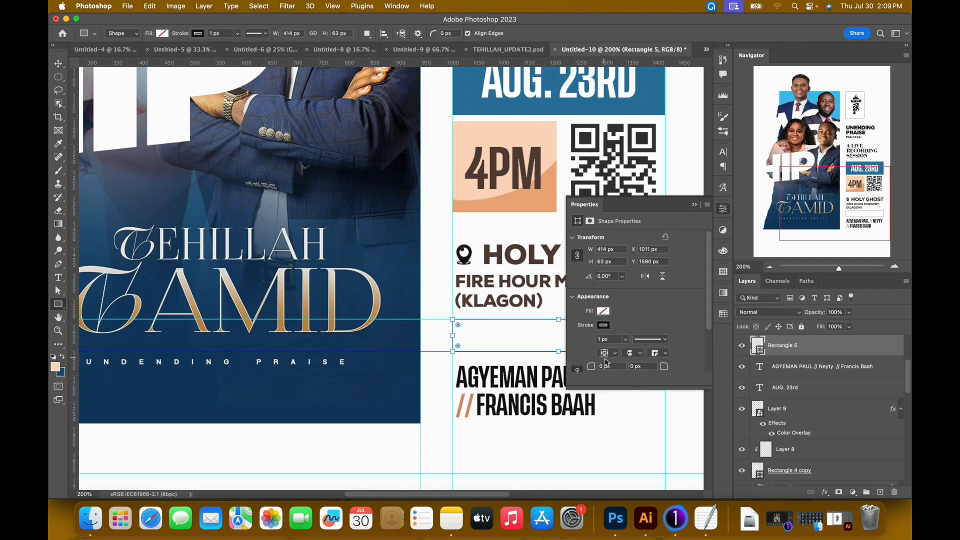
pyautogui.click(693, 205)
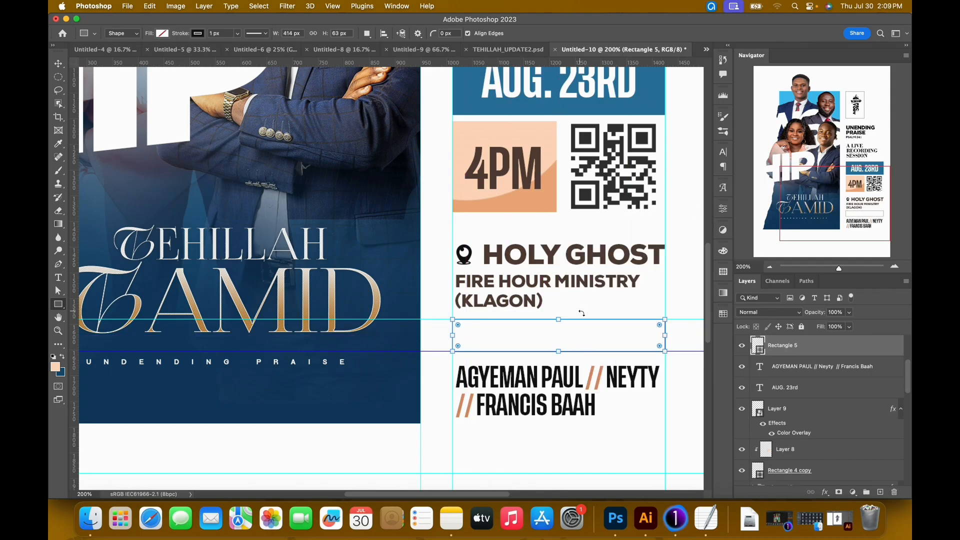
pyautogui.press('v')
pyautogui.press('super+h')
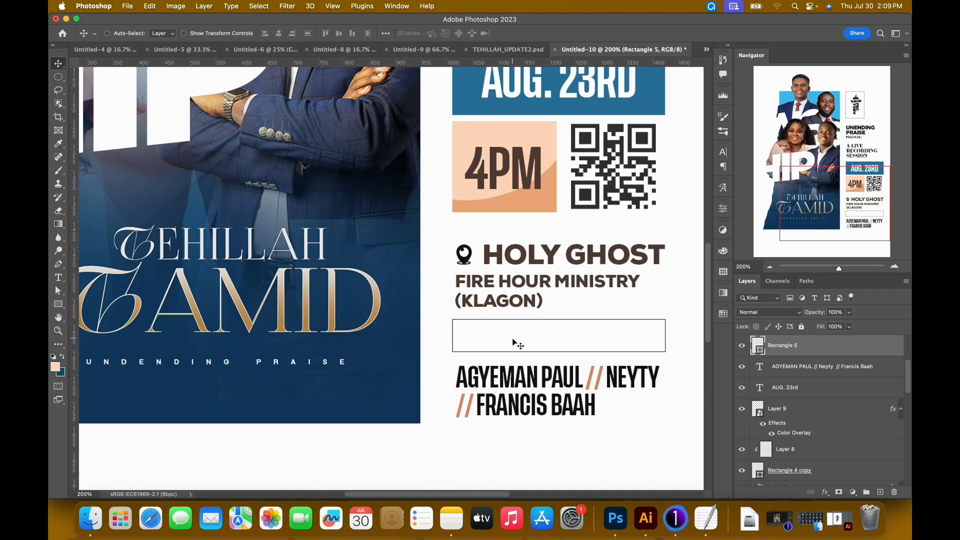
pyautogui.scroll(-3, 580, 365)
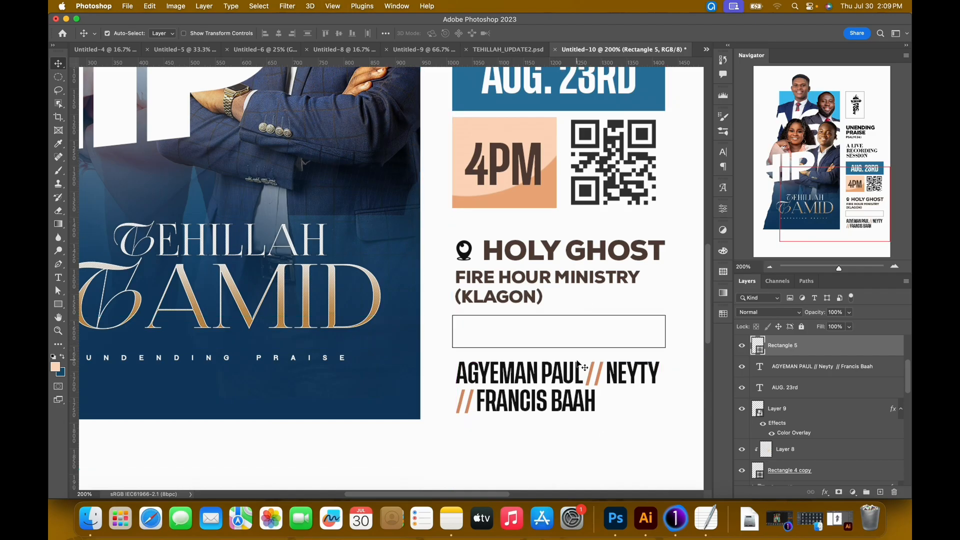
pyautogui.scroll(-2, 580, 365)
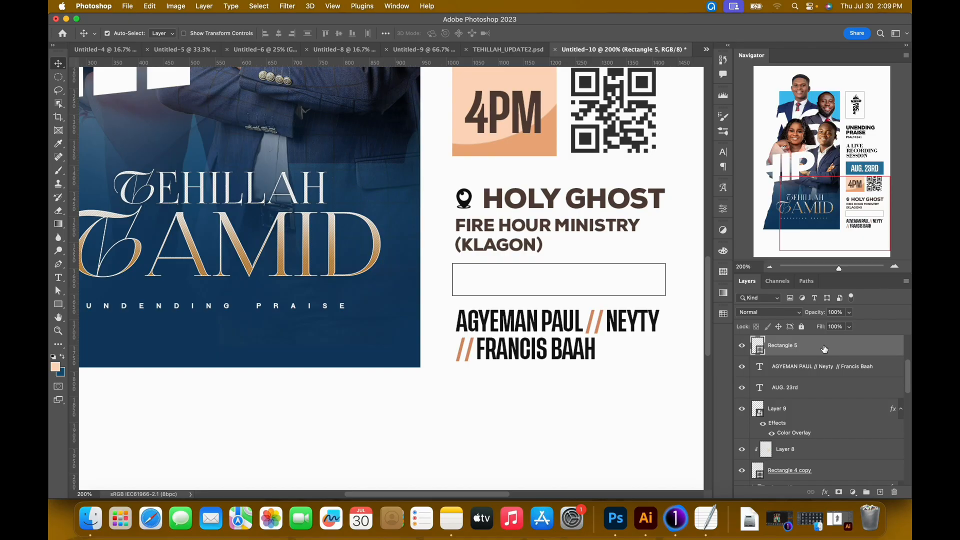
# Add a triangle about 33 × 28.5 px to the rectangle's shape layer, overlapping its lower edge above the first minister's name.
pyautogui.press('u')
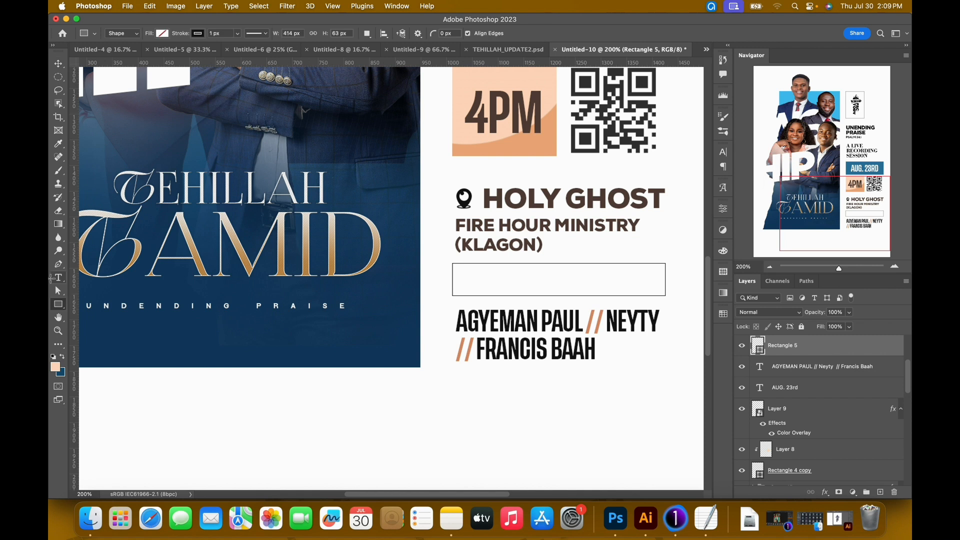
pyautogui.rightClick(58, 304)
pyautogui.click(92, 324)
pyautogui.moveTo(494, 289); pyautogui.dragTo(515, 320)
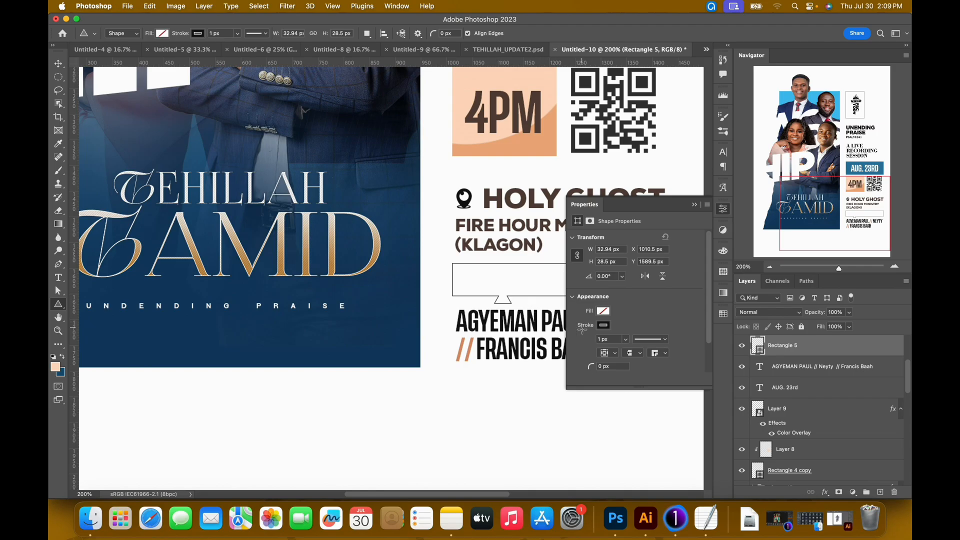
# Try rounding the callout triangle's corners with a 9.5 px radius, and undo the rounding.
pyautogui.press('v')
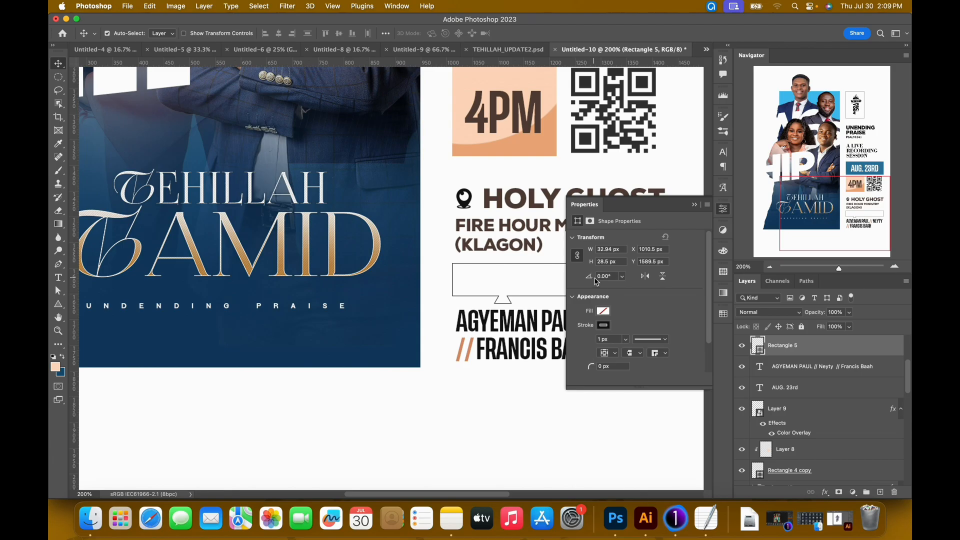
pyautogui.press('a')
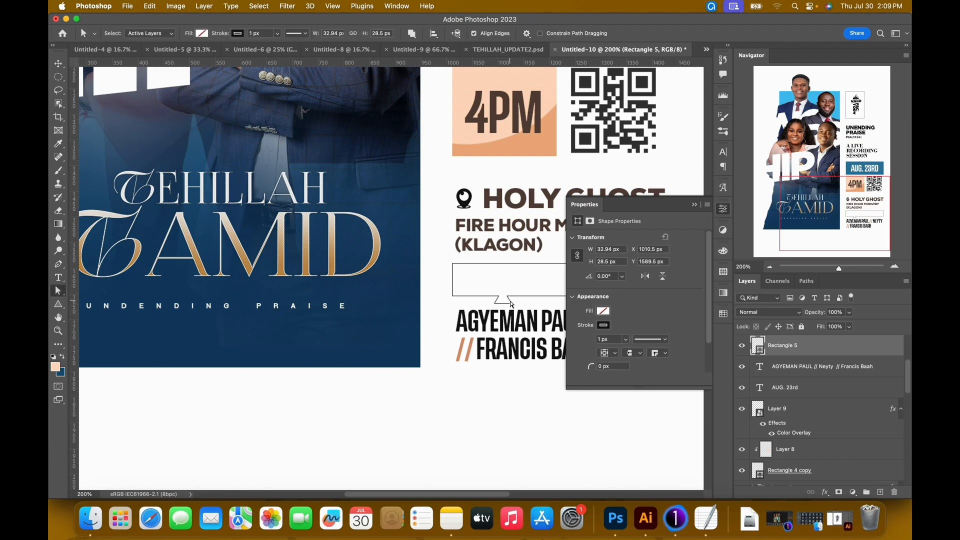
pyautogui.moveTo(510, 303); pyautogui.dragTo(511, 313)
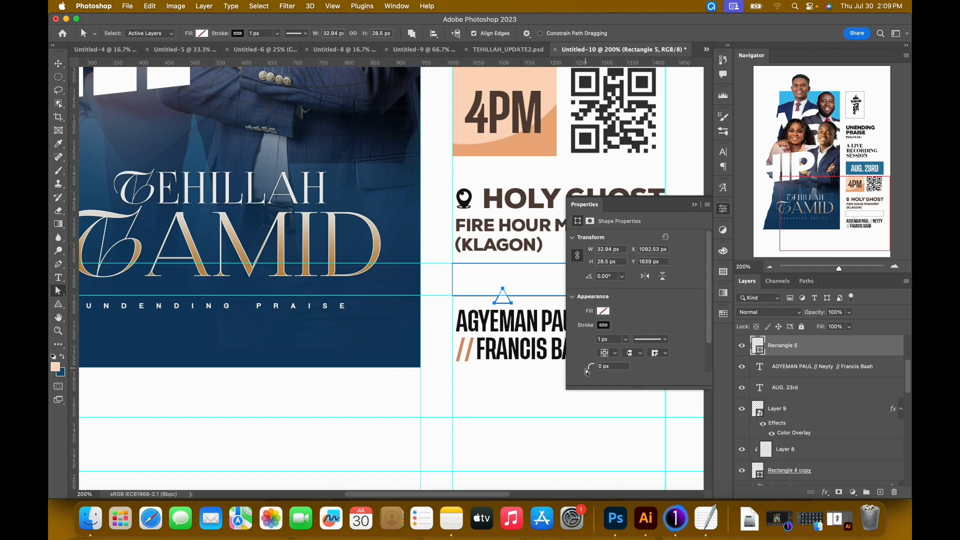
pyautogui.moveTo(591, 367); pyautogui.dragTo(607, 372)
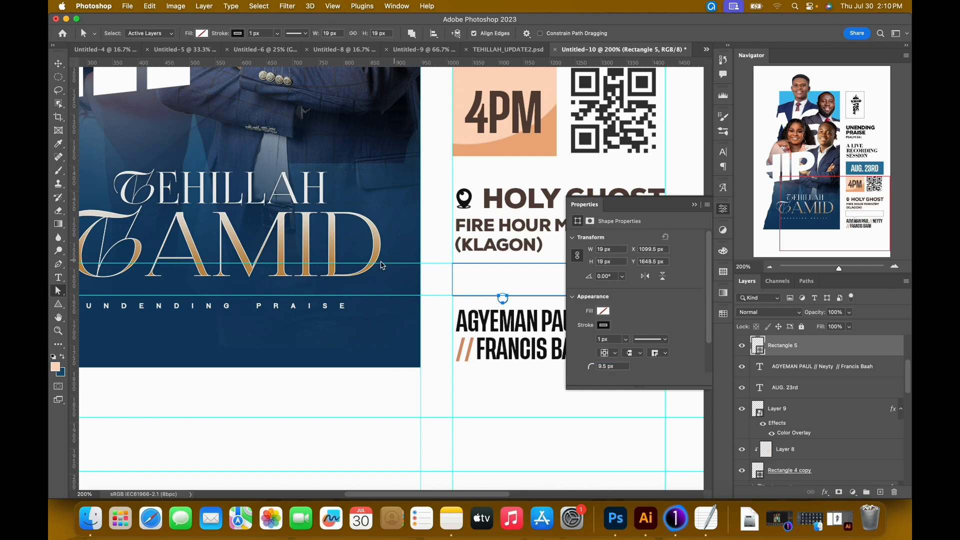
pyautogui.press('super+z')
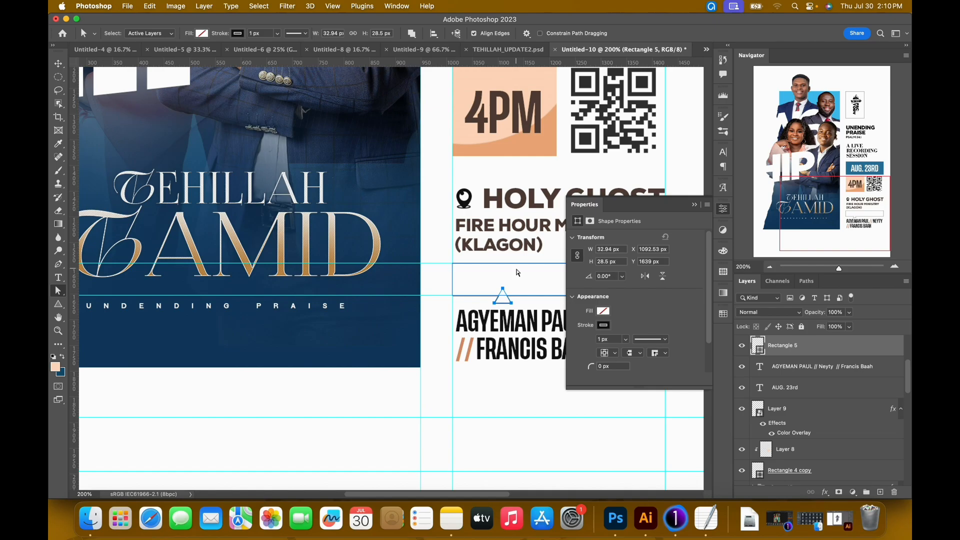
pyautogui.press('super+h')
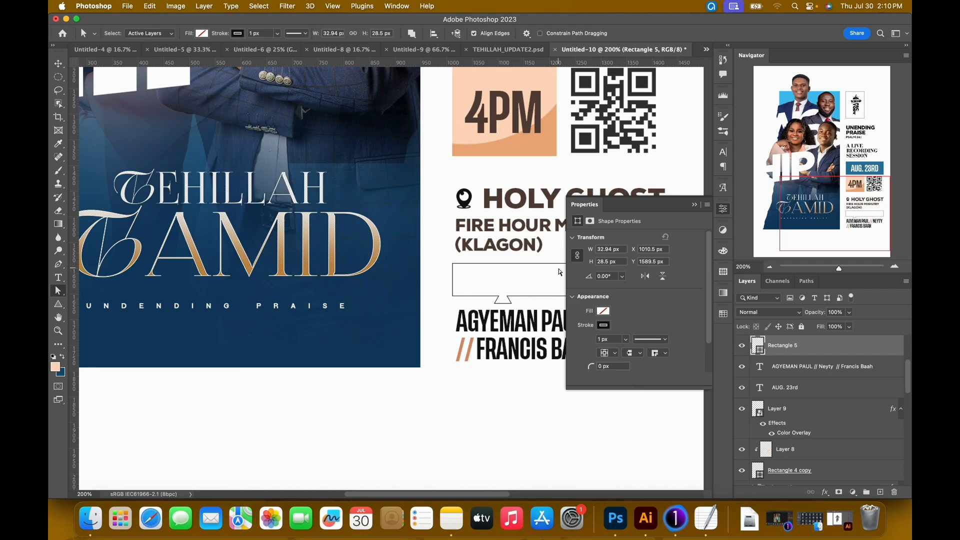
pyautogui.press('super+h')
# Flip the callout triangle vertically so it points toward the names, and nudge it down about 3 px.
pyautogui.click(503, 291)
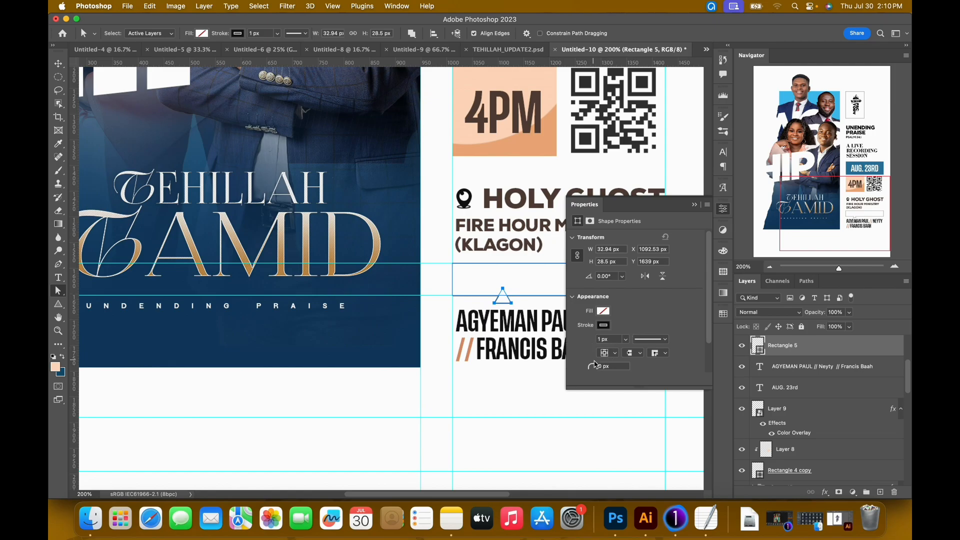
pyautogui.click(662, 276)
pyautogui.press('Down')
pyautogui.press('Down')
pyautogui.press('Down')
pyautogui.click(694, 205)
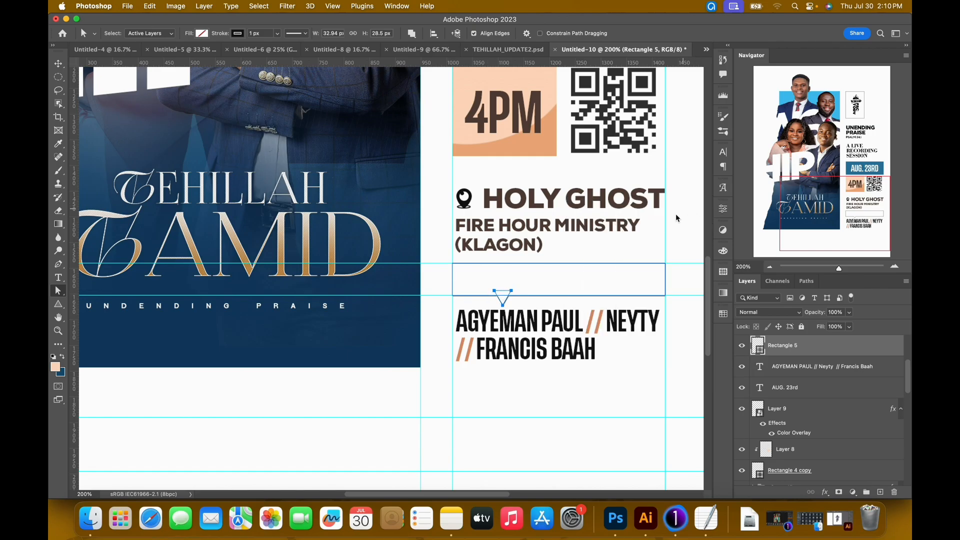
# Select the callout rectangle and triangle together, and try nudging both slightly down and back up.
pyautogui.moveTo(434, 245); pyautogui.dragTo(650, 332)
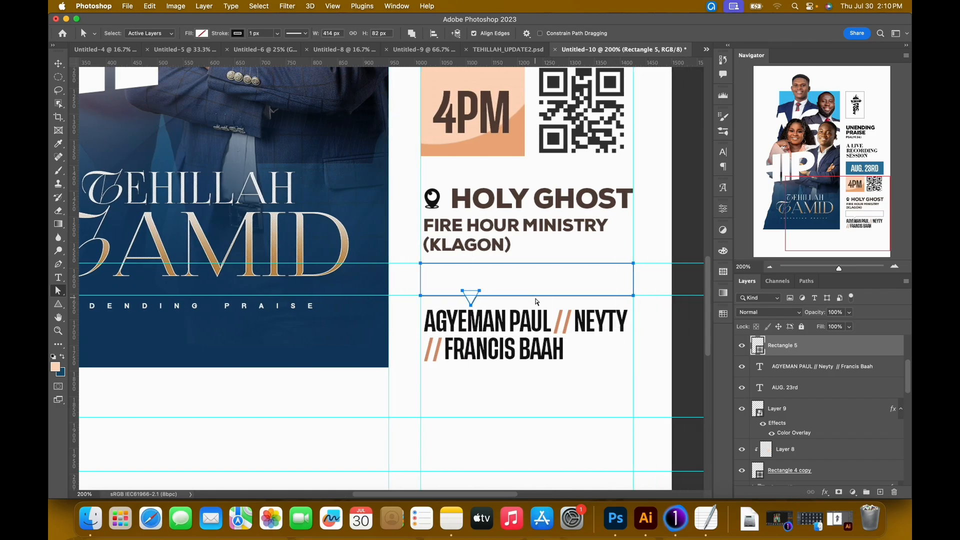
pyautogui.press('Down')
pyautogui.press('Up')
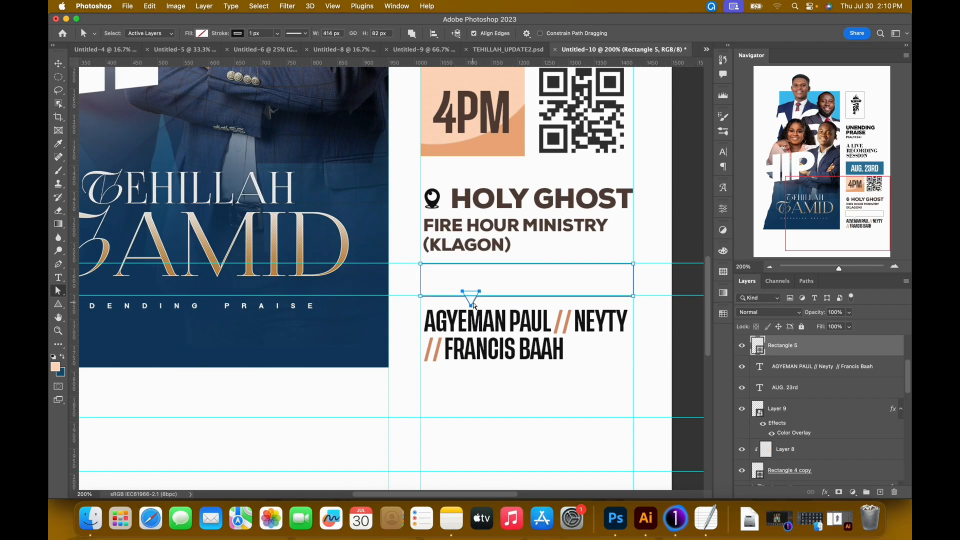
pyautogui.press('Down')
pyautogui.press('Up')
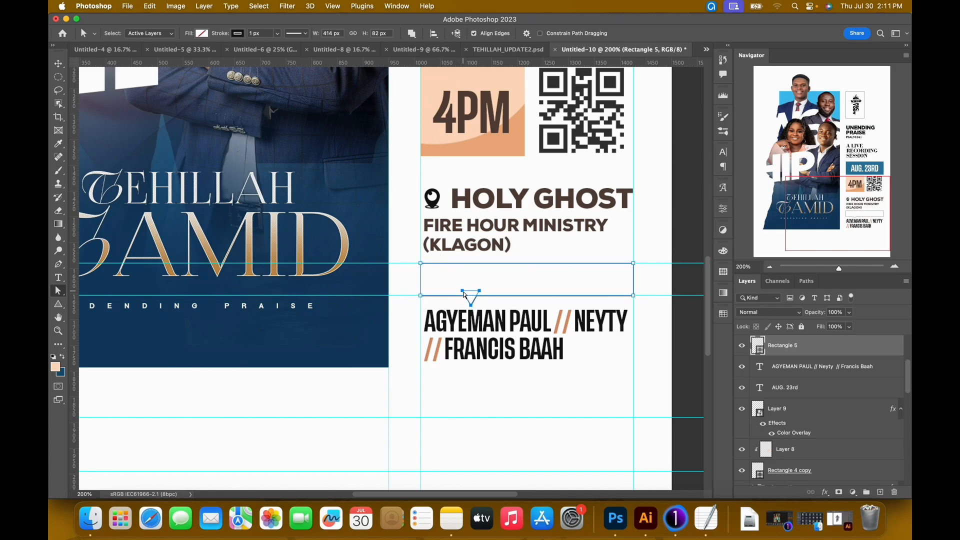
# Select only the callout triangle's path for editing.
pyautogui.click(469, 295)
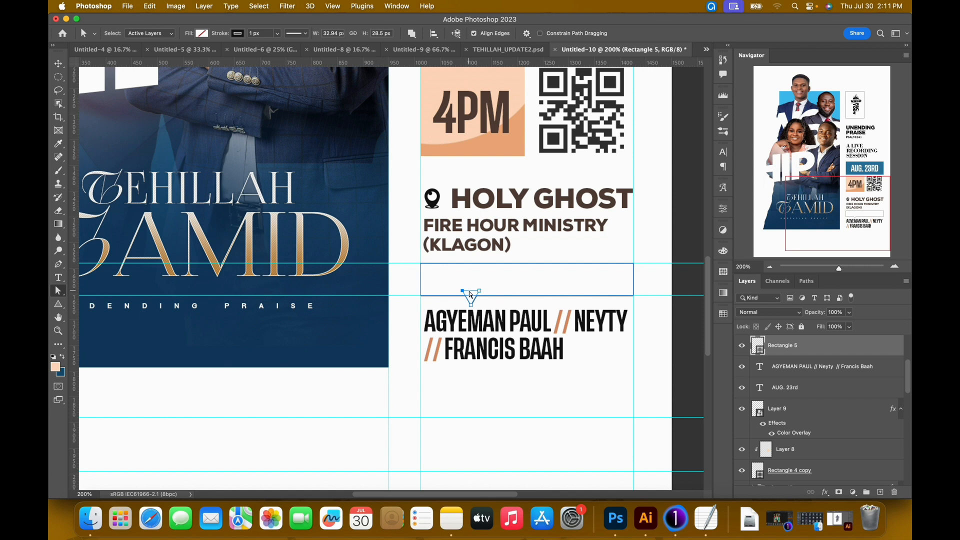
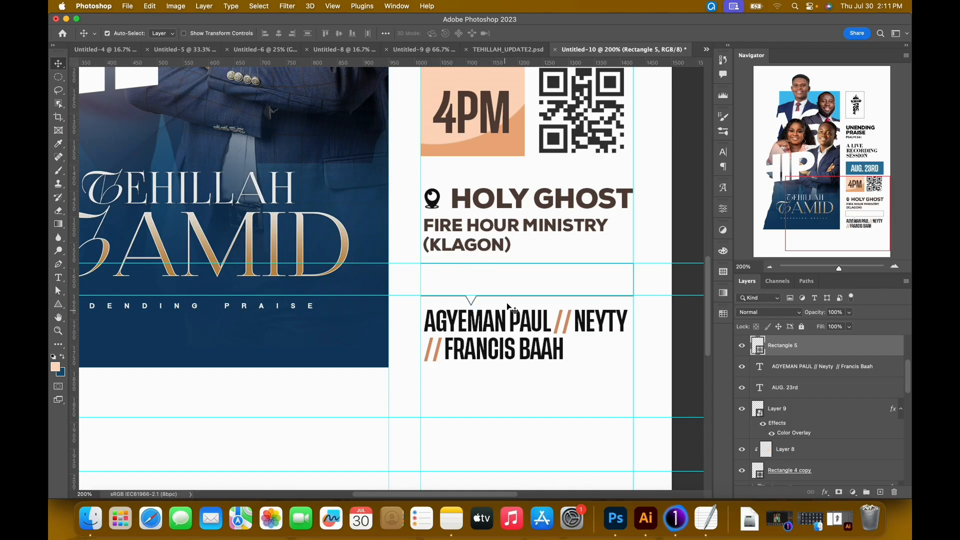
# Duplicate the HOLY GHOST FIRE HOUR MINISTRY text below the ministers' names and replace the copy's wording with MINISTERING.
pyautogui.click(490, 228)
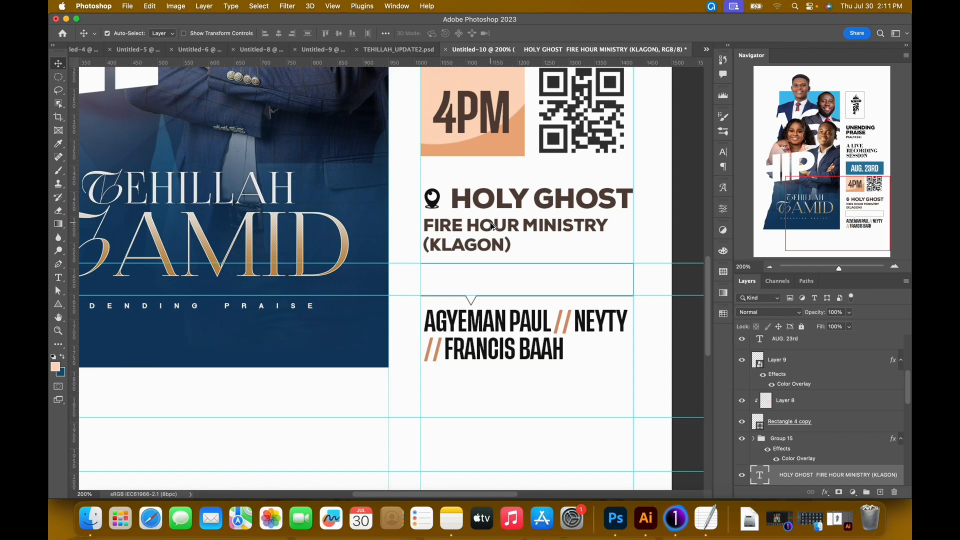
pyautogui.keyDown('alt'); pyautogui.moveTo(492, 227); pyautogui.dragTo(382, 342); pyautogui.keyUp('alt')
pyautogui.doubleClick(468, 393)
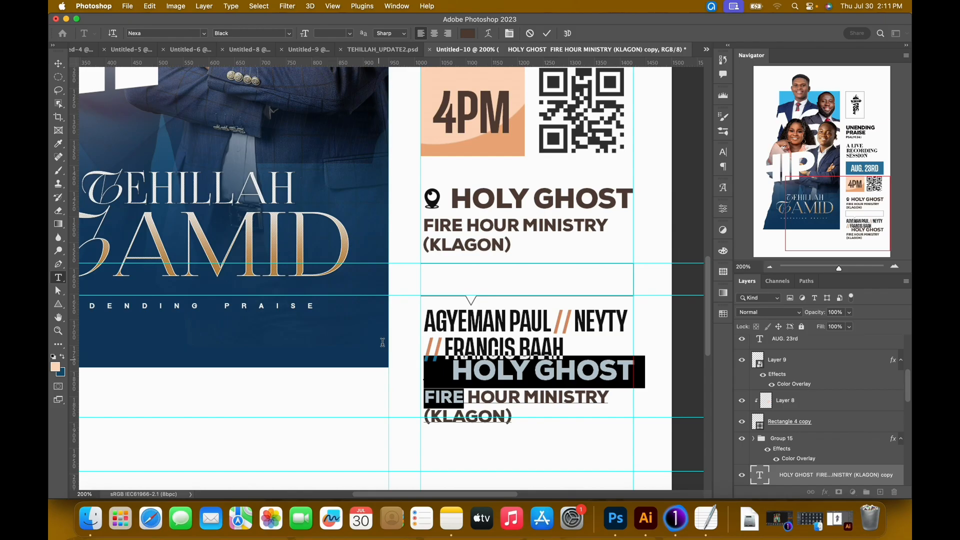
pyautogui.press('BackSpace')
pyautogui.press('super+a')
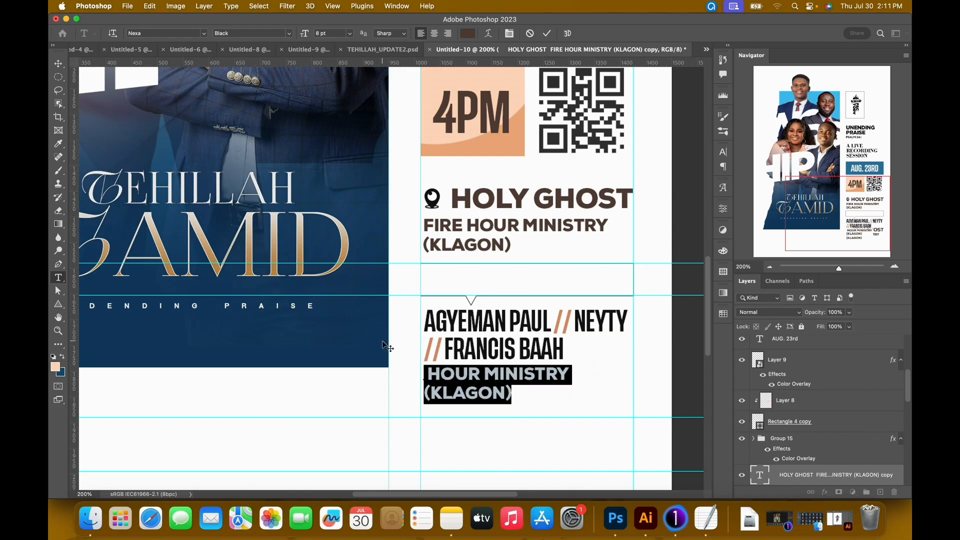
pyautogui.write('MINI')
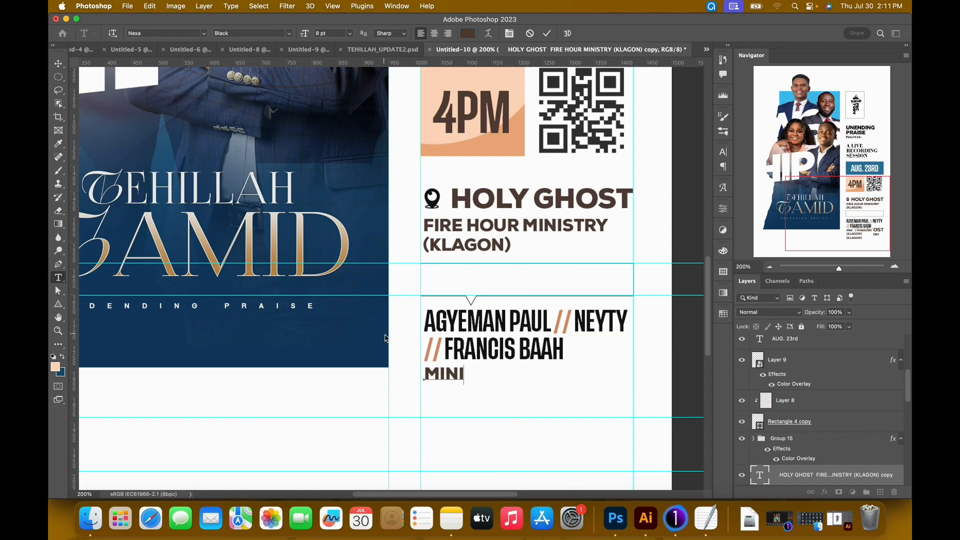
pyautogui.write('STERING')
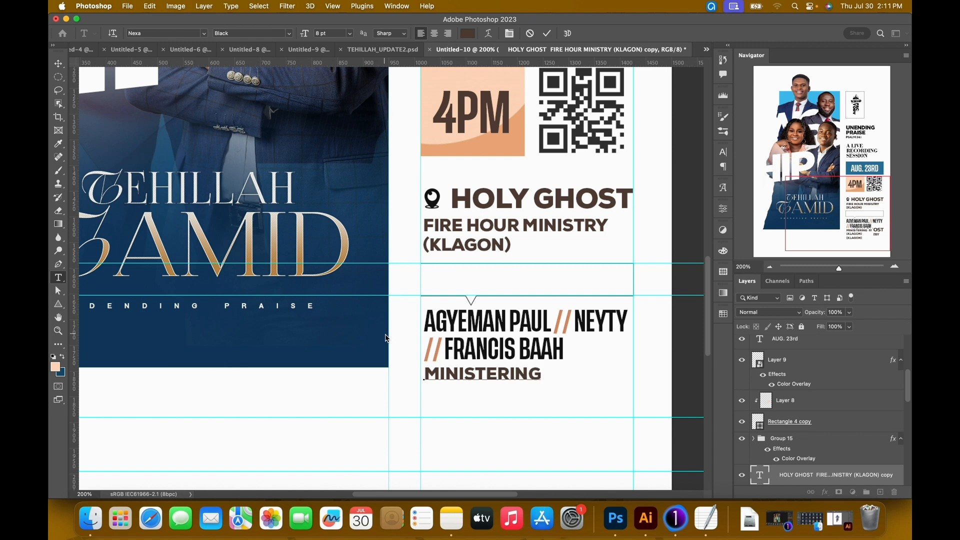
# Format the MINISTERING text in black at 3 pt with a tracking of 1650.
pyautogui.press('super+a')
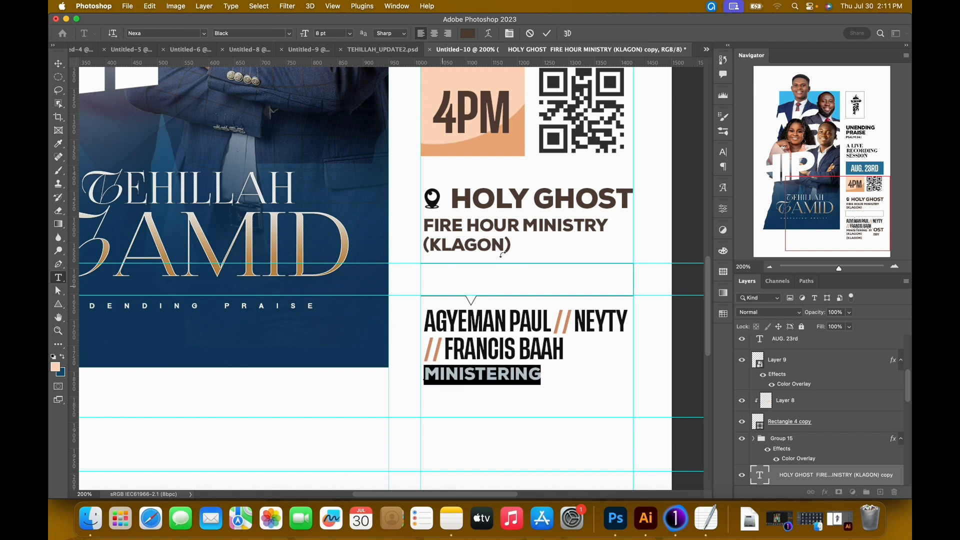
pyautogui.moveTo(310, 37); pyautogui.dragTo(305, 38)
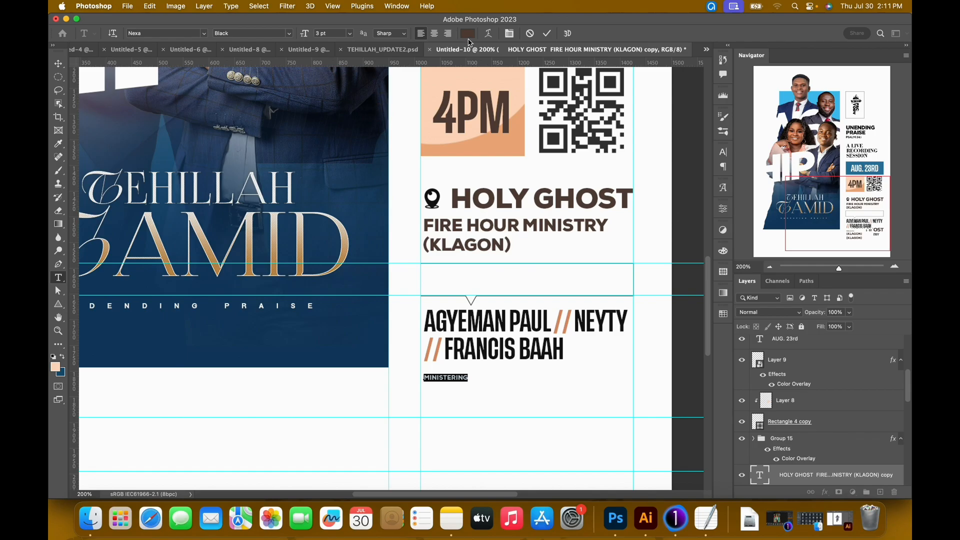
pyautogui.click(468, 34)
pyautogui.moveTo(574, 297); pyautogui.dragTo(542, 396)
pyautogui.click(774, 234)
pyautogui.click(509, 33)
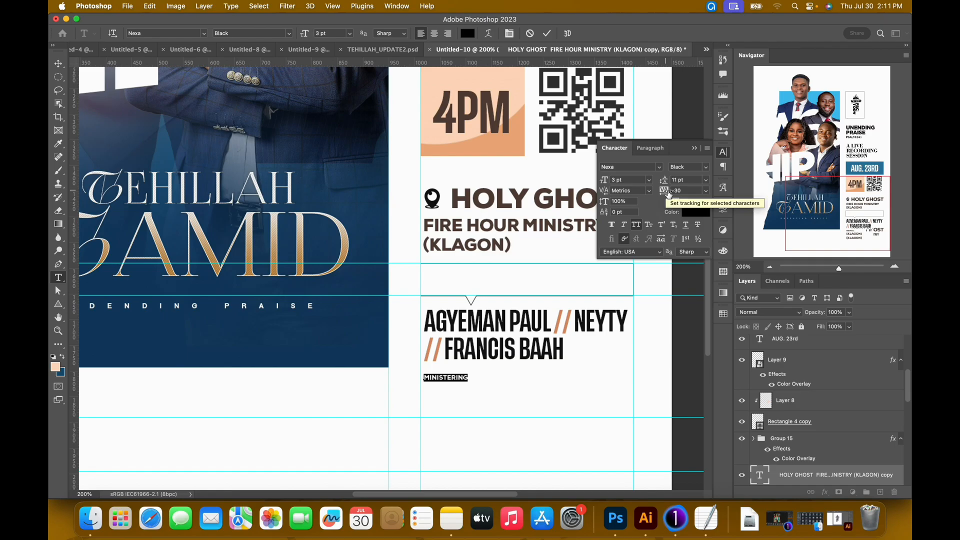
pyautogui.moveTo(668, 194); pyautogui.dragTo(663, 4)
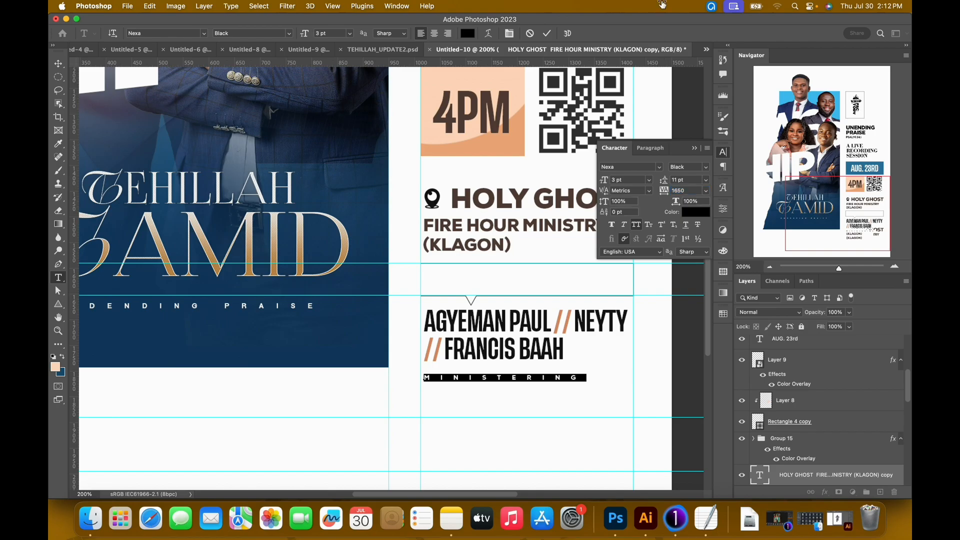
pyautogui.click(547, 33)
# Move the MINISTERING text into the middle of the callout box above the ministers' names.
pyautogui.press('v')
pyautogui.moveTo(510, 381); pyautogui.dragTo(537, 284)
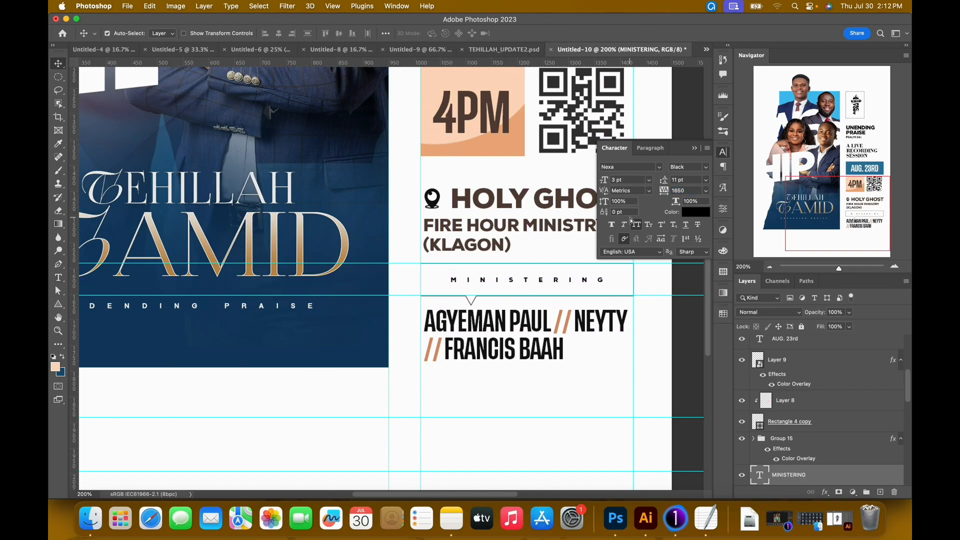
pyautogui.click(694, 148)
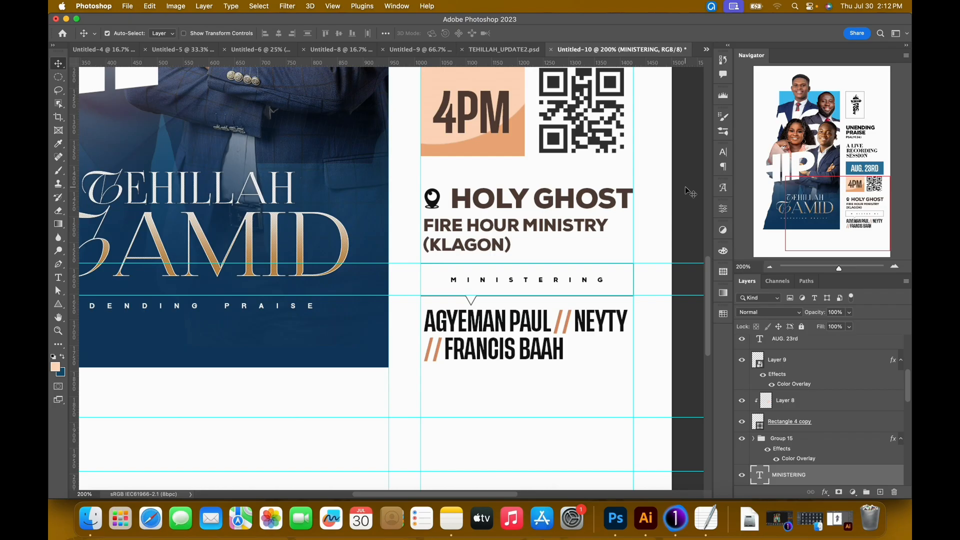
# Hide the guides and compare the callout's lettering with the one in TEHILLAH_UPDATE2.psd.
pyautogui.press('super+0')
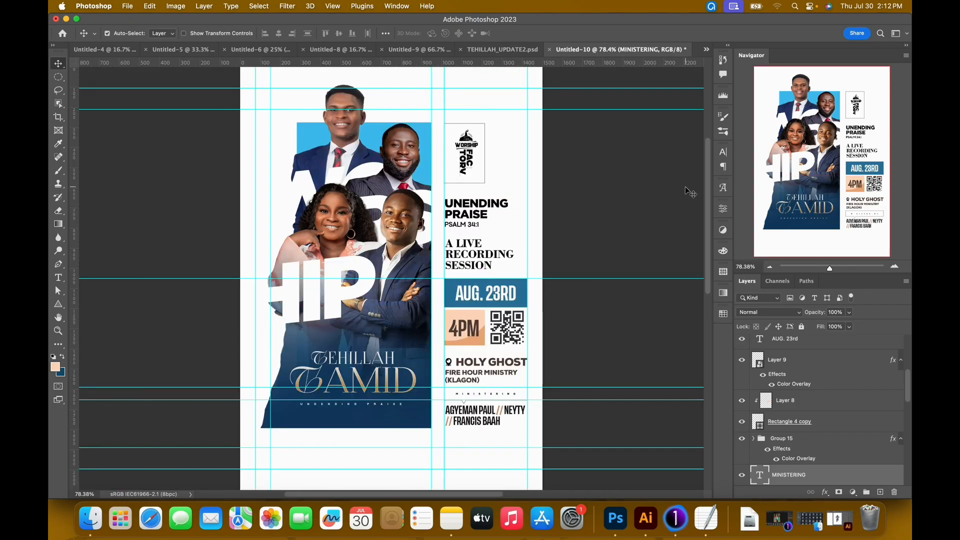
pyautogui.press('super+semicolon')
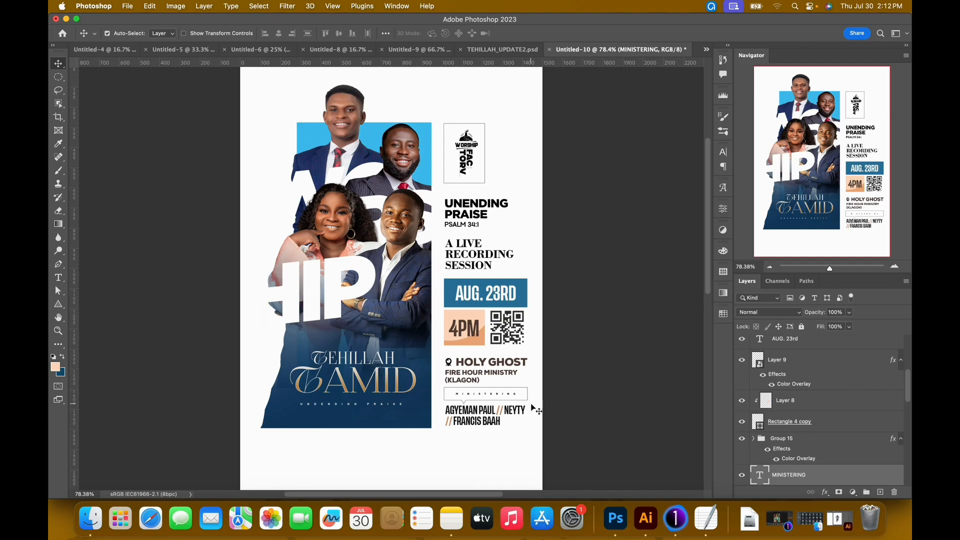
pyautogui.press('super+plus')
pyautogui.press('super+plus')
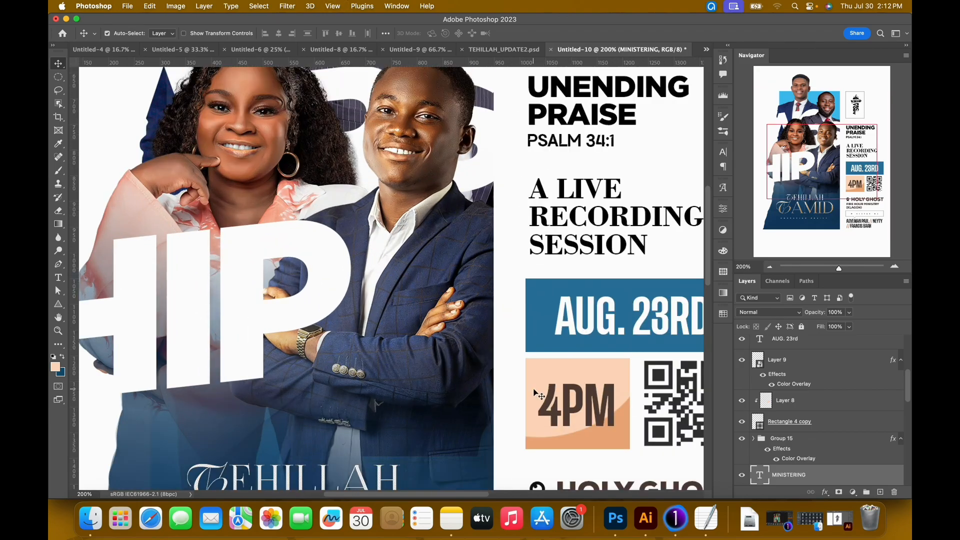
pyautogui.moveTo(526, 368); pyautogui.dragTo(403, 190)
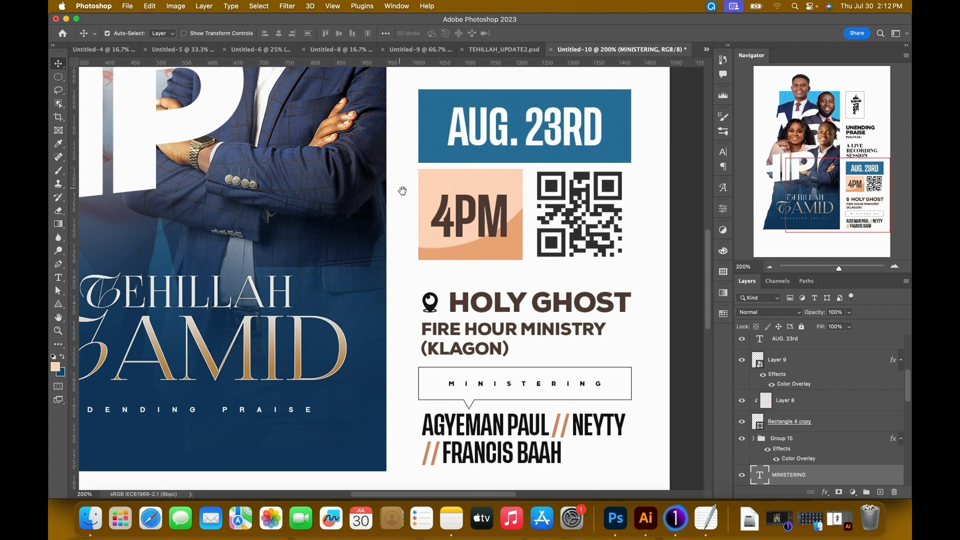
pyautogui.click(520, 49)
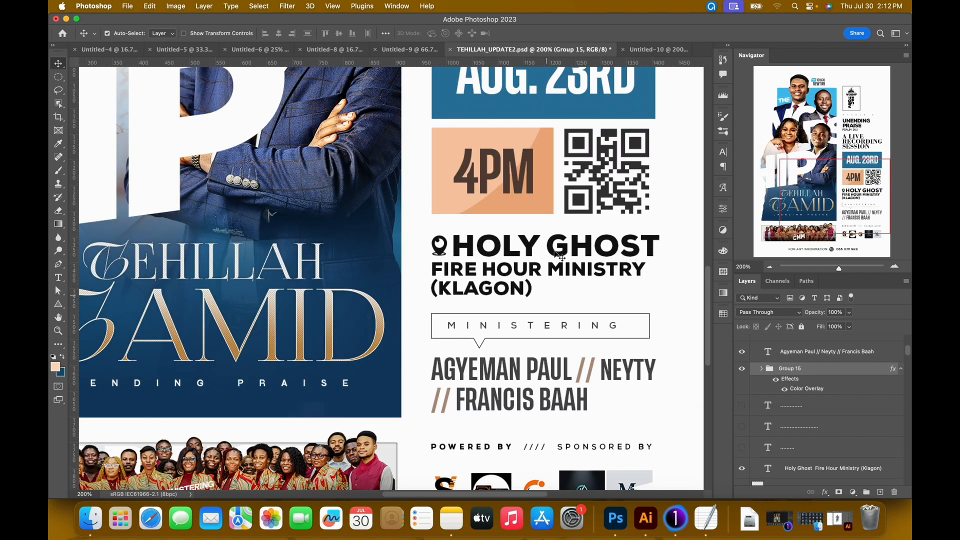
pyautogui.click(652, 49)
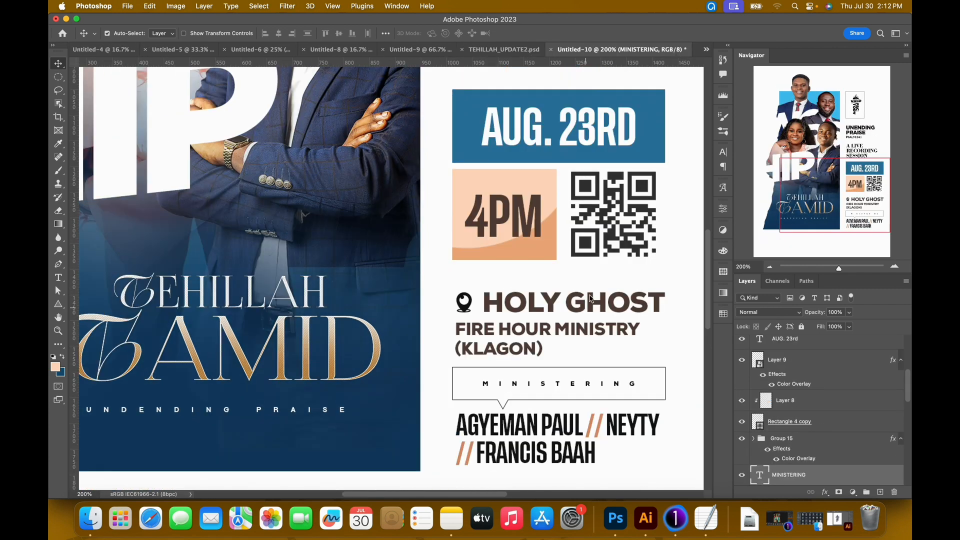
# Change the font of the MINISTERING text to Guttor Regular.
pyautogui.doubleClick(577, 386)
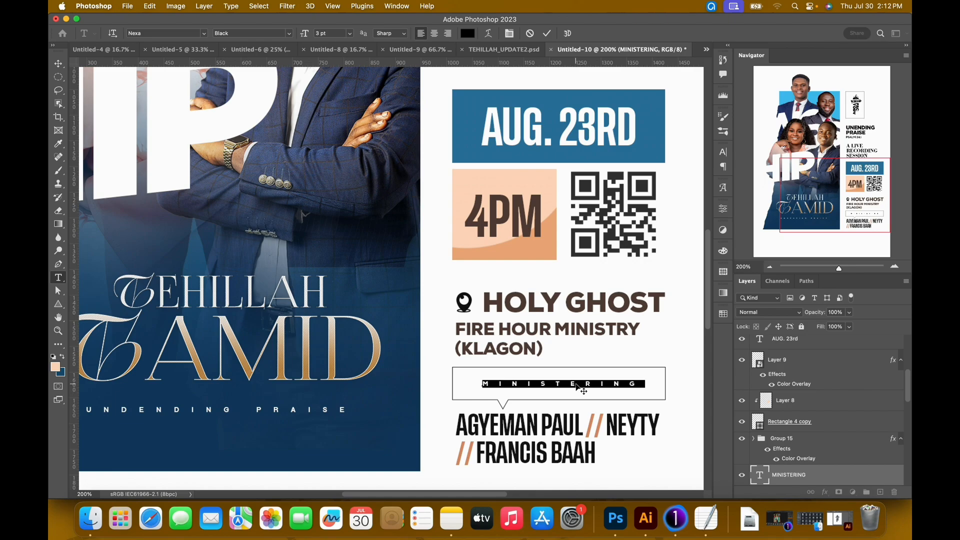
pyautogui.click(165, 34)
pyautogui.write('gutt')
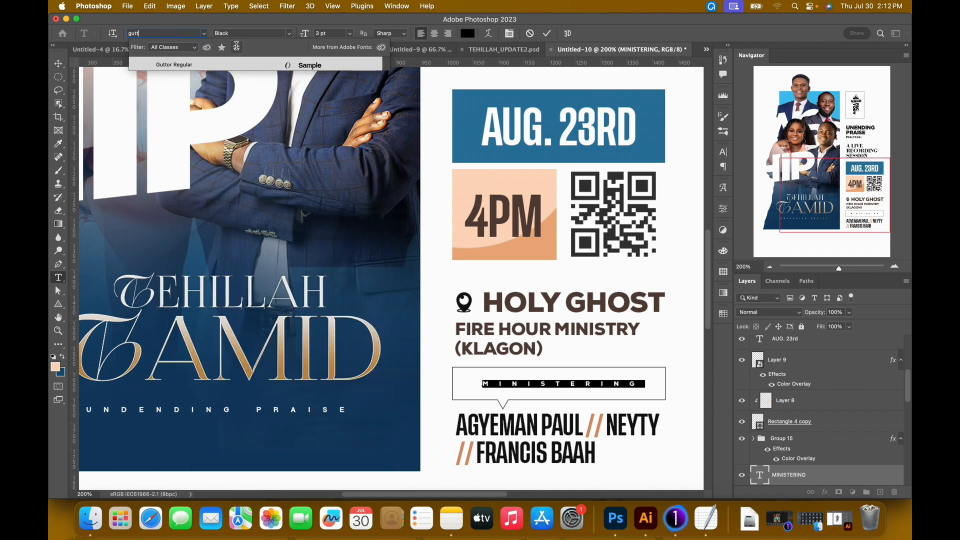
pyautogui.click(242, 64)
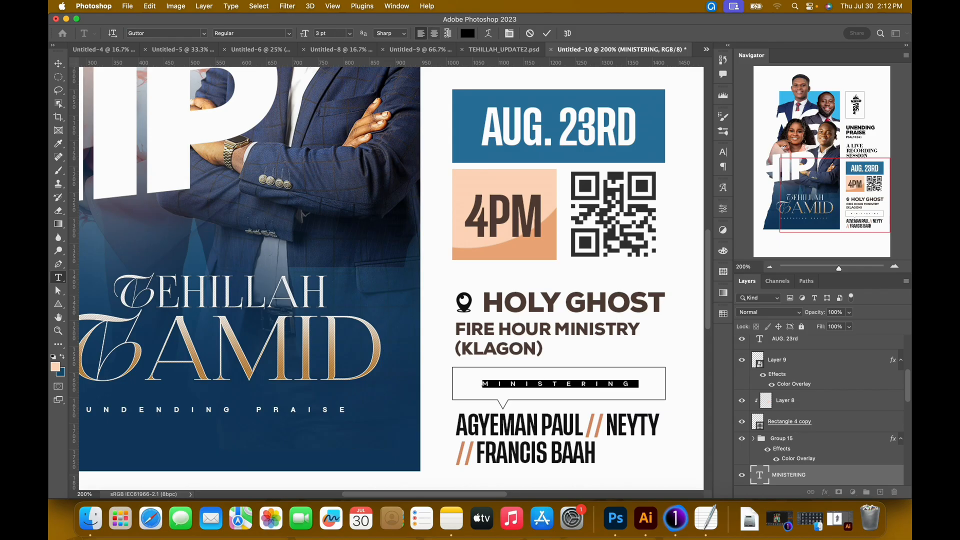
# Set the MINISTERING text's size to 4 pt and its tracking to 1130.
pyautogui.click(509, 33)
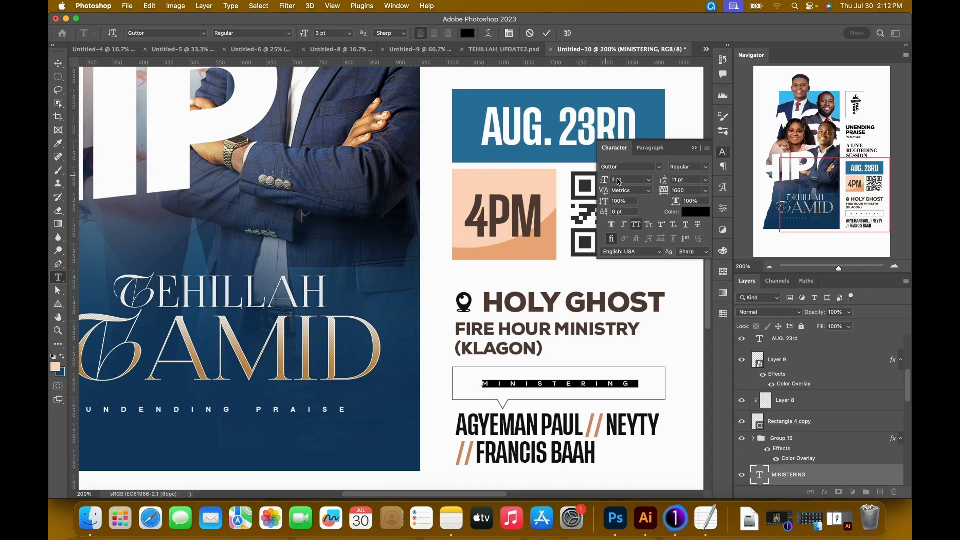
pyautogui.moveTo(604, 181); pyautogui.dragTo(606, 181)
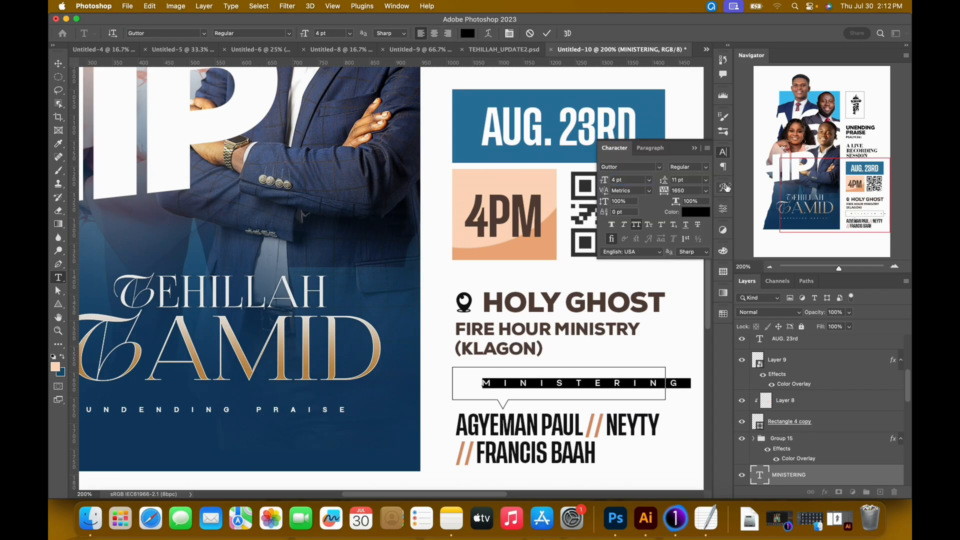
pyautogui.moveTo(672, 193); pyautogui.dragTo(646, 195)
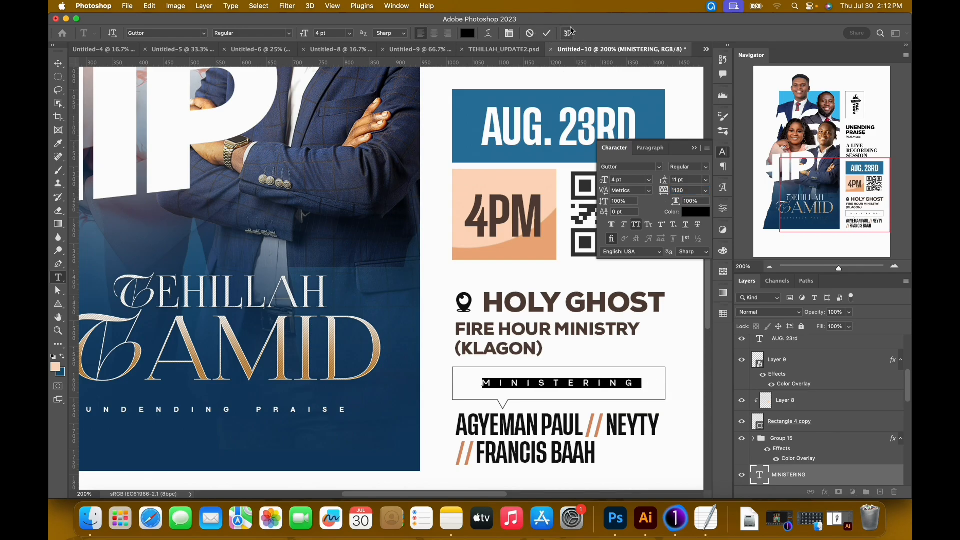
pyautogui.click(547, 33)
pyautogui.press('v')
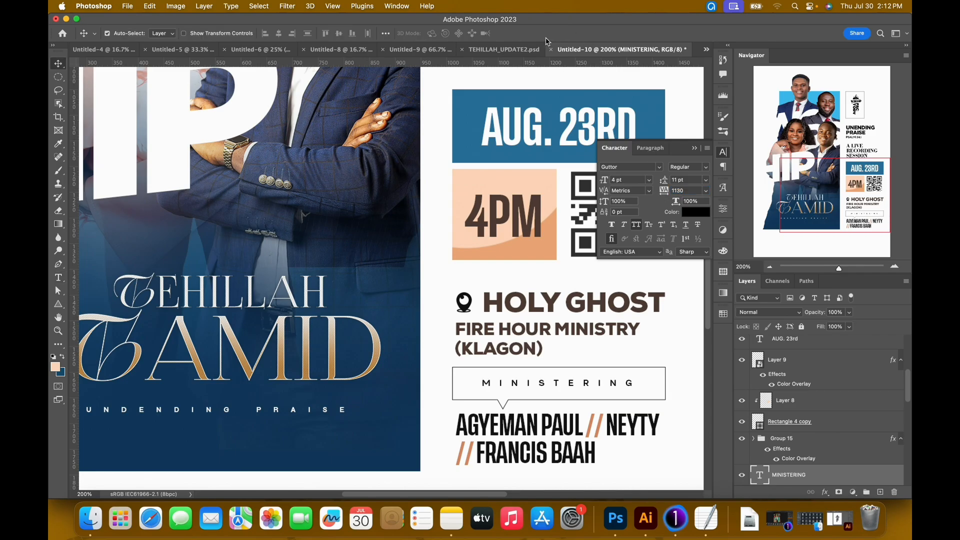
pyautogui.scroll(-3, 811, 450)
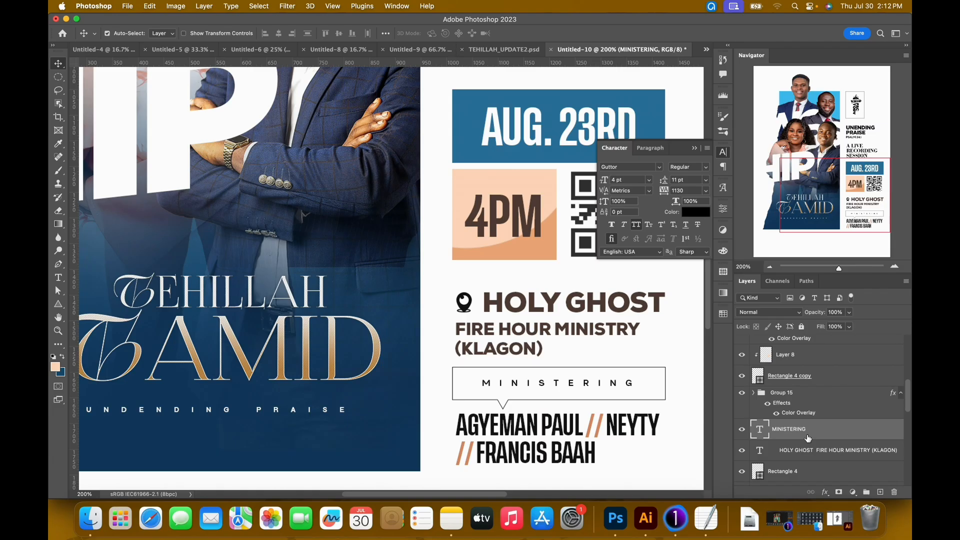
pyautogui.click(742, 450)
pyautogui.click(742, 450)
pyautogui.click(513, 405)
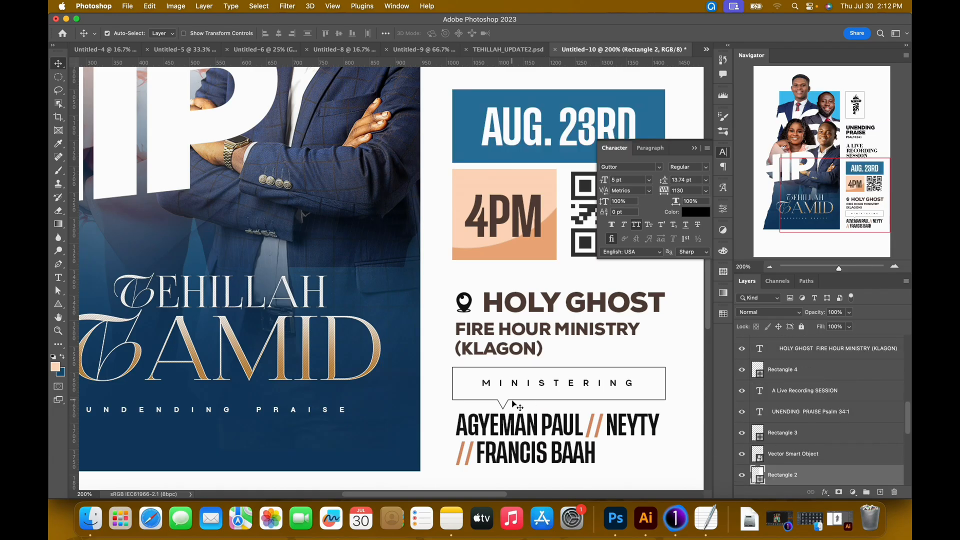
pyautogui.press('super+t')
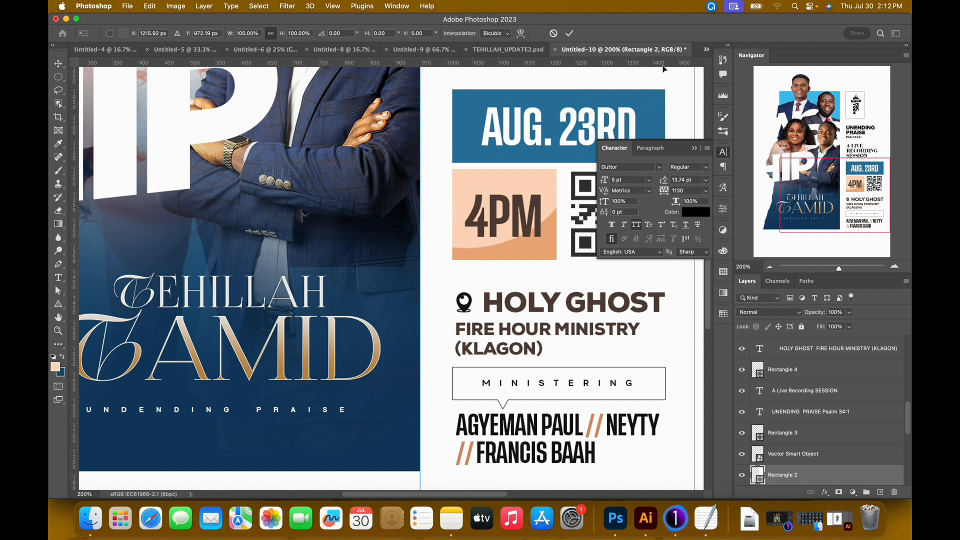
pyautogui.click(569, 33)
# Scale the callout shape down to about 91.7% and nudge it right to line up with the ministers' names.
pyautogui.moveTo(506, 248); pyautogui.dragTo(406, 155)
pyautogui.press('super+equal')
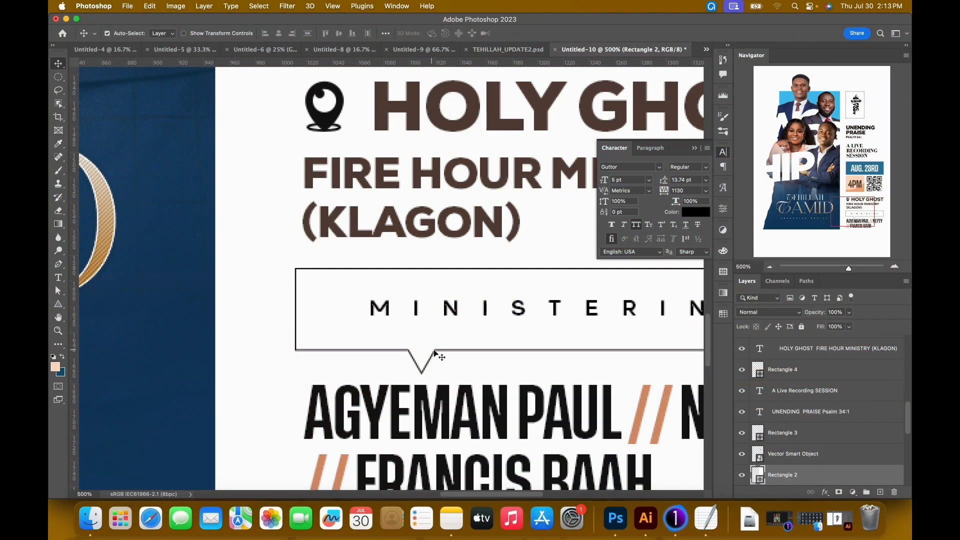
pyautogui.click(436, 353)
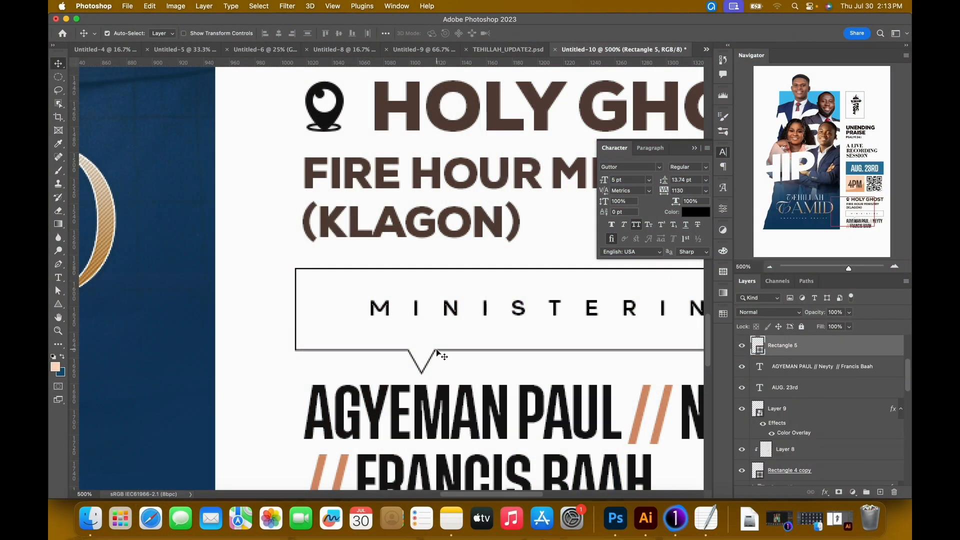
pyautogui.moveTo(480, 317); pyautogui.dragTo(284, 331)
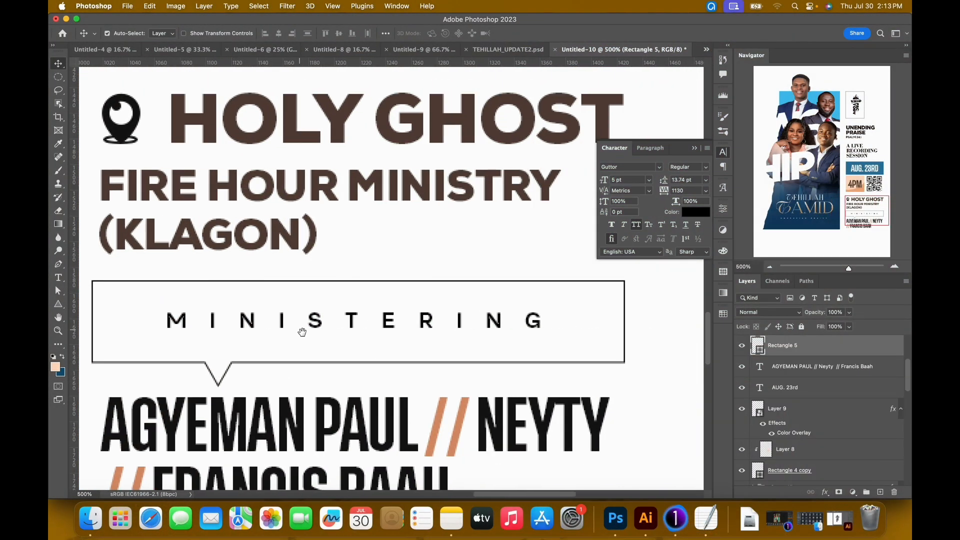
pyautogui.press('super+minus')
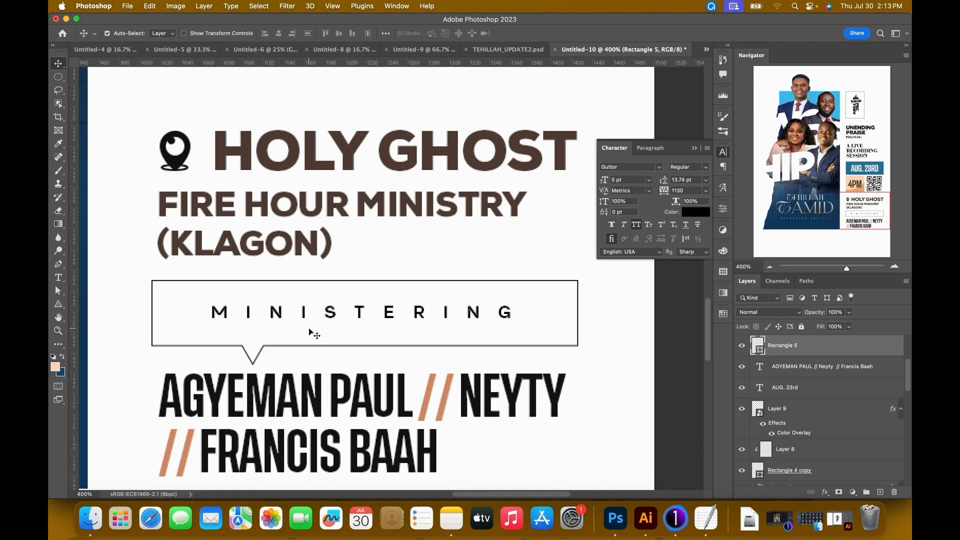
pyautogui.press('super+t')
pyautogui.moveTo(578, 366); pyautogui.dragTo(545, 325)
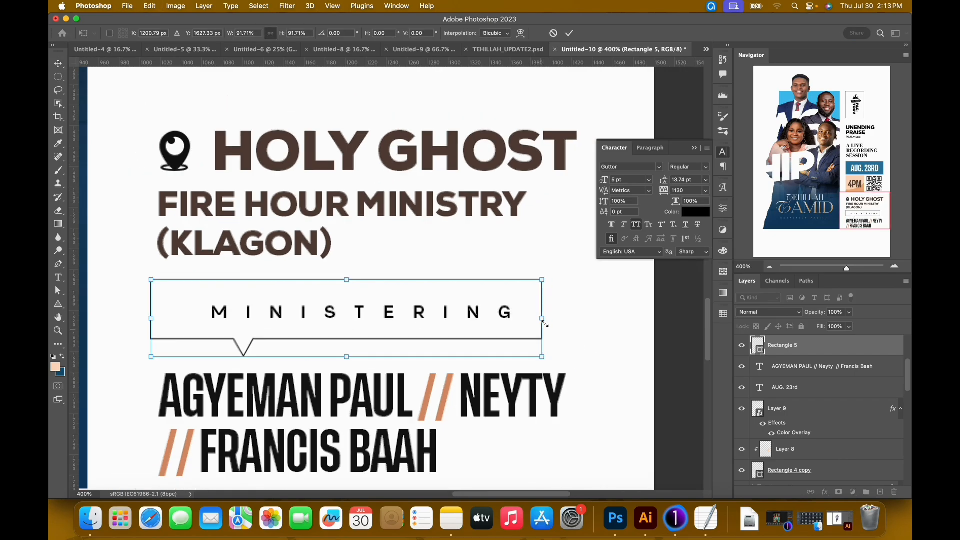
pyautogui.press('Return')
pyautogui.press('Right')
pyautogui.press('Right')
pyautogui.press('Right')
pyautogui.press('Right')
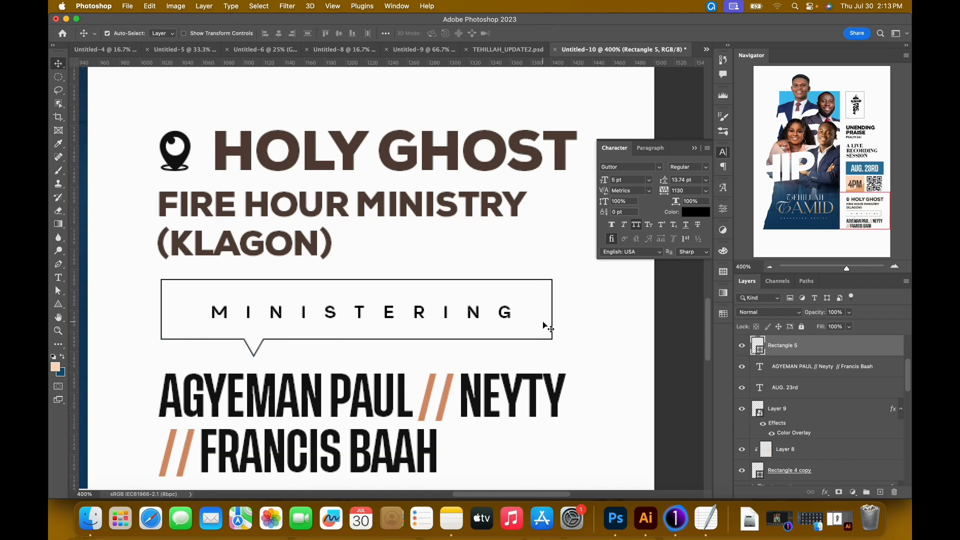
# Check the whole poster and switch to TEHILLAH_UPDATE2.psd to compare its callout and the section below.
pyautogui.press('super+0')
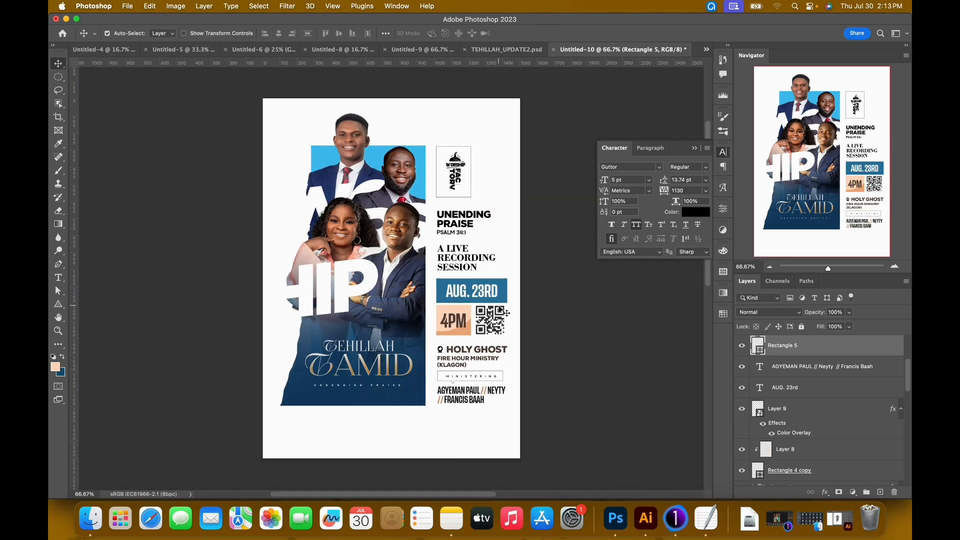
pyautogui.click(489, 50)
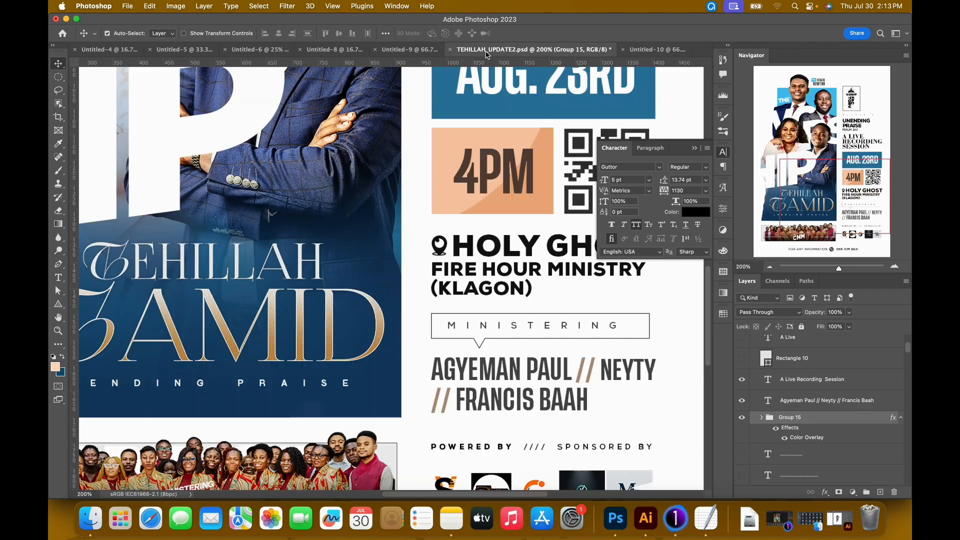
# Return to the poster in Untitled-10, nudge the location pin and the HOLY GHOST address text up together, and group them.
pyautogui.press('super+0')
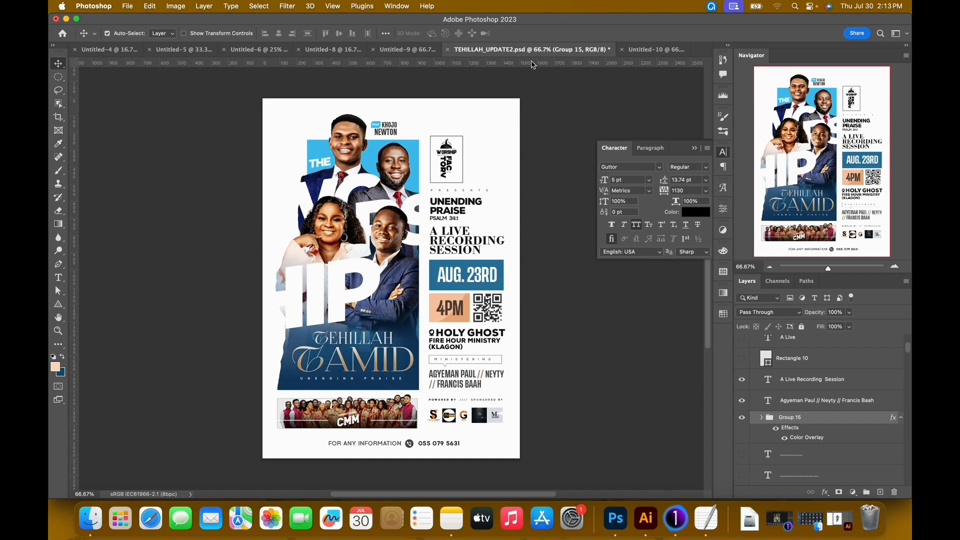
pyautogui.click(643, 53)
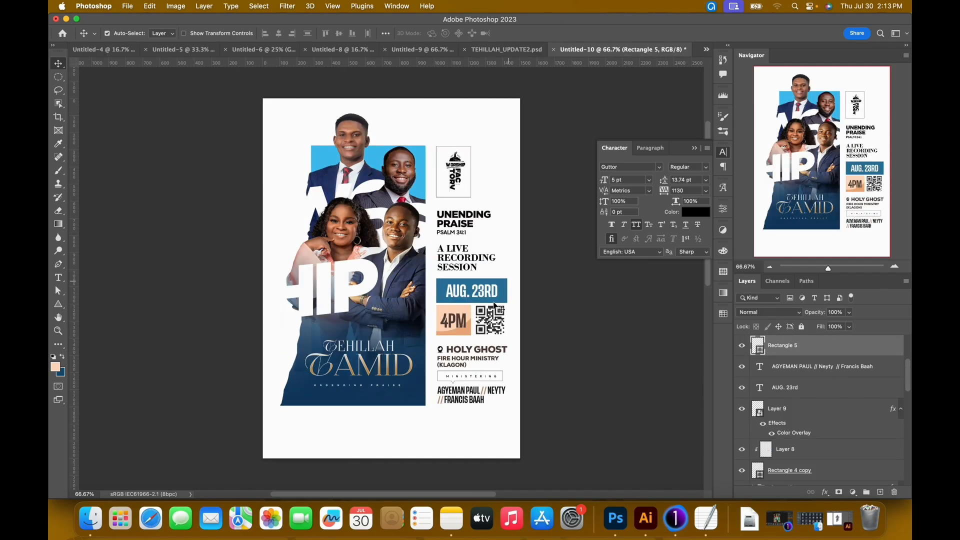
pyautogui.click(461, 362)
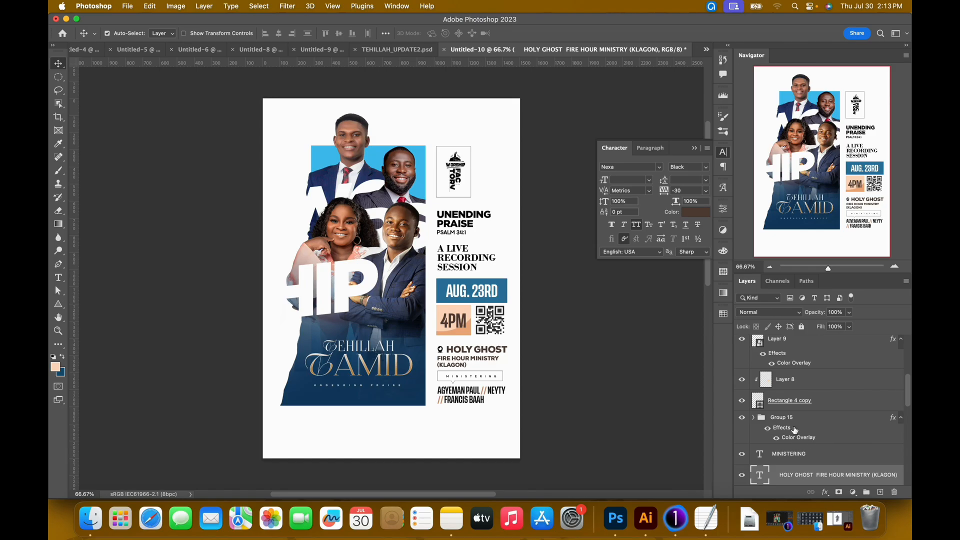
pyautogui.click(743, 419)
pyautogui.click(811, 419)
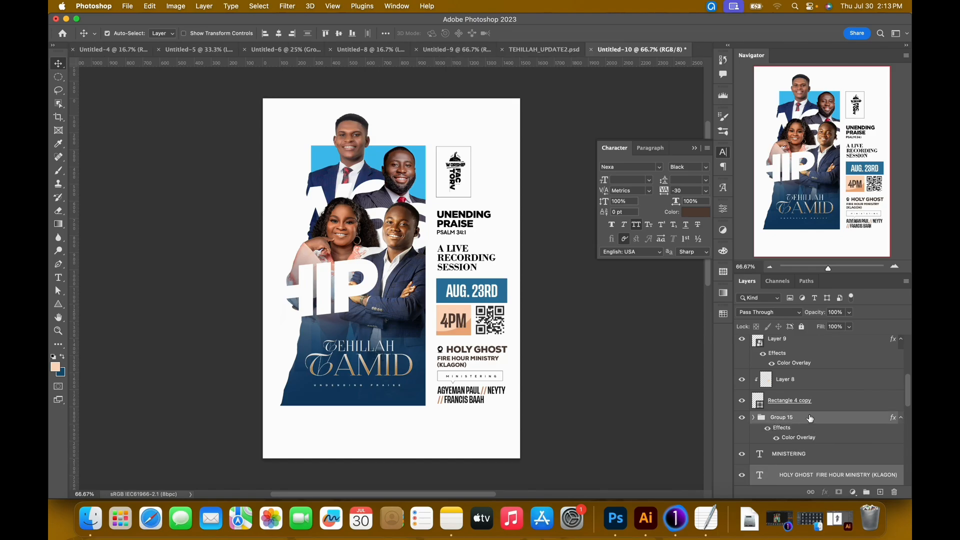
pyautogui.press('Up')
pyautogui.press('Up')
pyautogui.press('Up')
pyautogui.press('Up')
pyautogui.press('super+g')
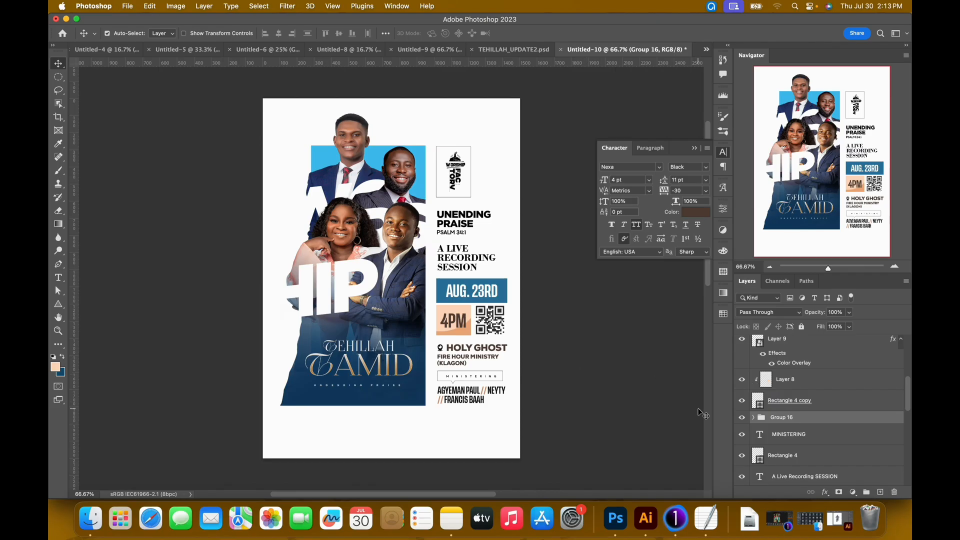
# Scale the grouped location pin and address text down to about 94.7%.
pyautogui.press('super+t')
pyautogui.moveTo(508, 366); pyautogui.dragTo(504, 362)
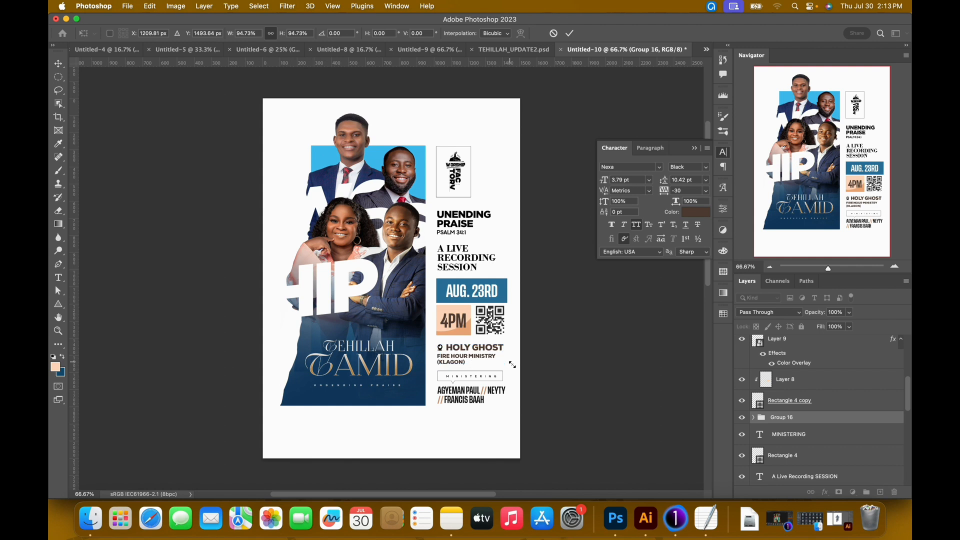
pyautogui.press('Return')
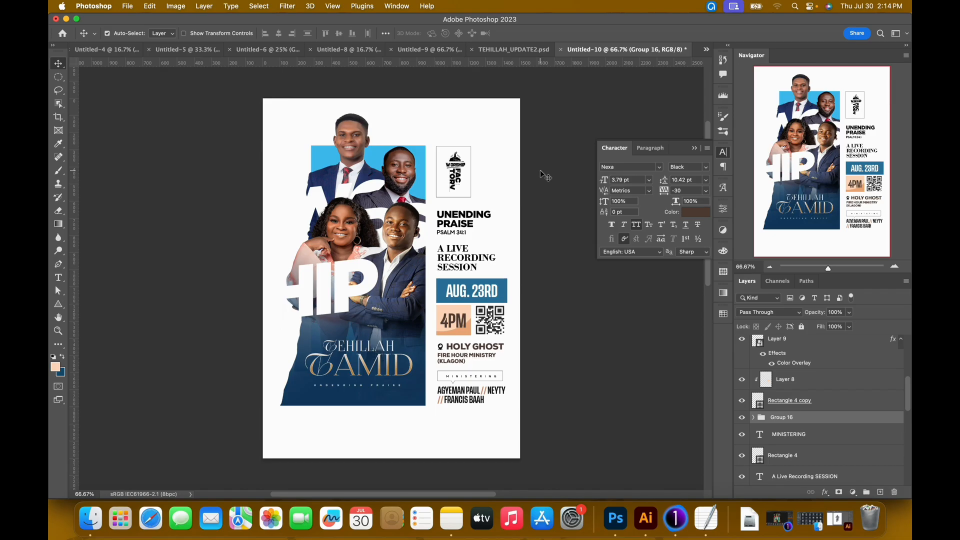
# Nudge the UNENDING PRAISE PSALM 34:1 text up, closer to the logo frame.
pyautogui.click(460, 228)
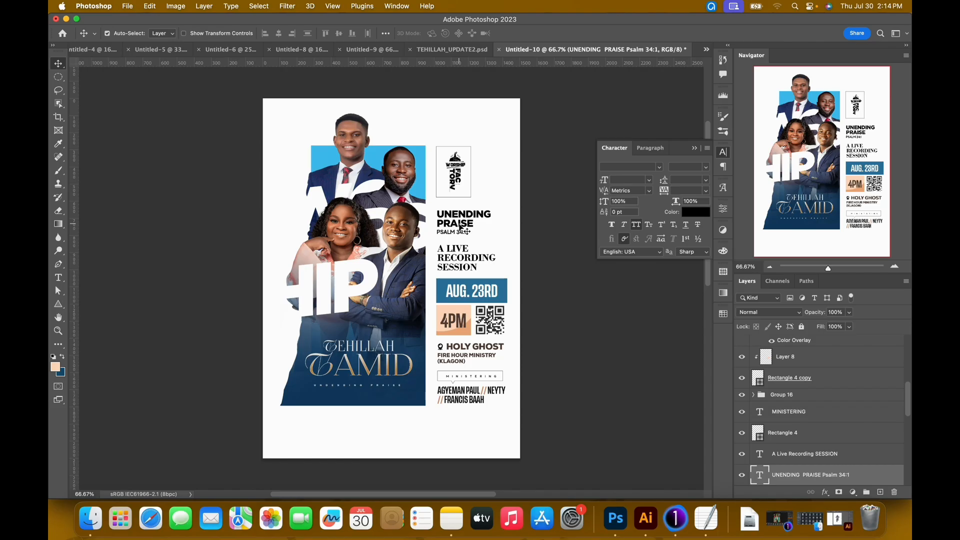
pyautogui.press('Up')
pyautogui.press('Up')
pyautogui.press('Up')
pyautogui.press('Up')
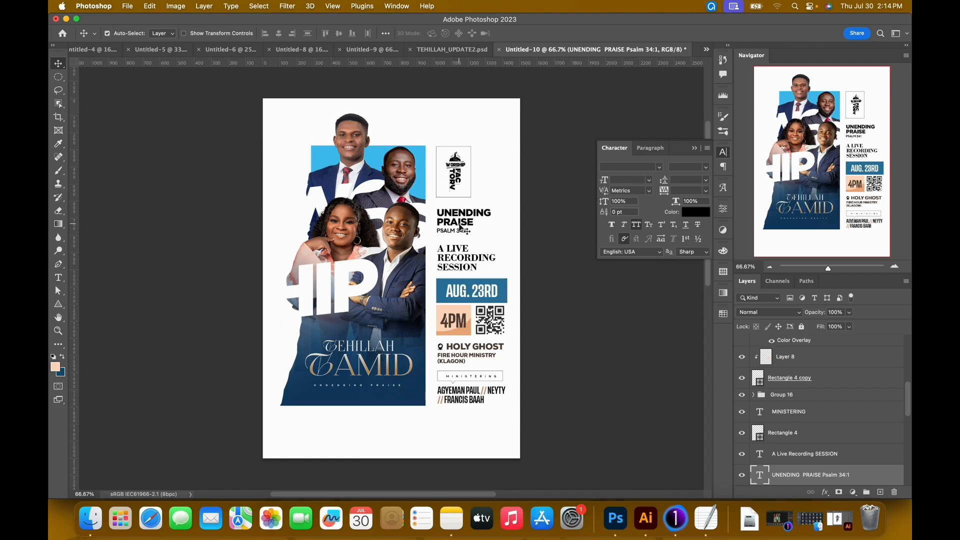
# Enlarge the A LIVE RECORDING SESSION text to about 114.6% so it nearly spans the column width.
pyautogui.click(460, 261)
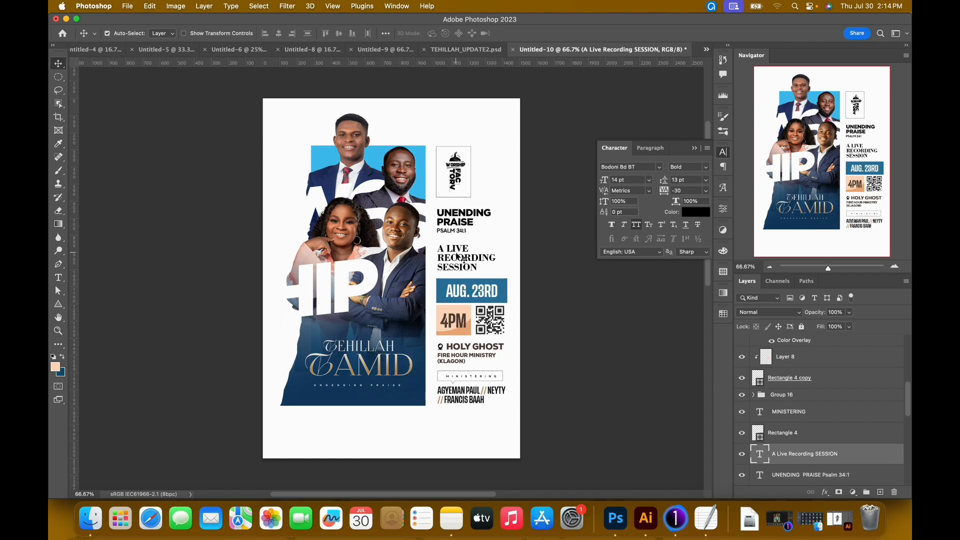
pyautogui.press('super+t')
pyautogui.moveTo(496, 244); pyautogui.dragTo(508, 246)
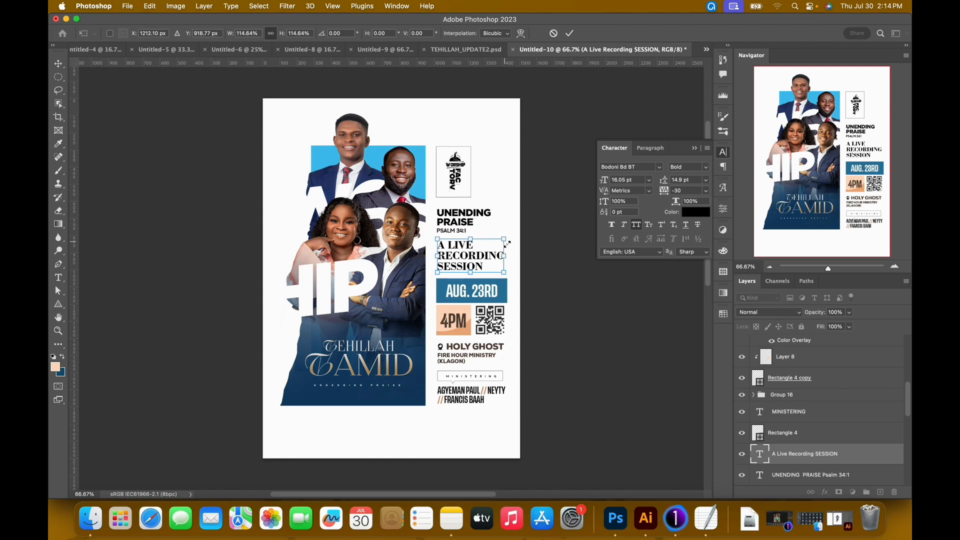
pyautogui.press('Return')
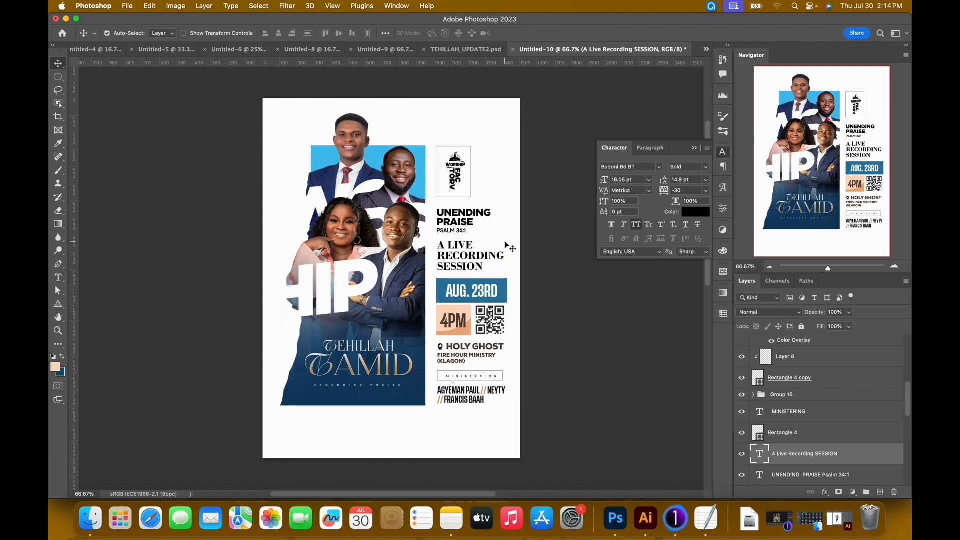
# Copy the PRESENTS text from TEHILLAH_UPDATE2.psd into the poster, placing it between the logo frame and UNENDING PRAISE.
pyautogui.click(473, 50)
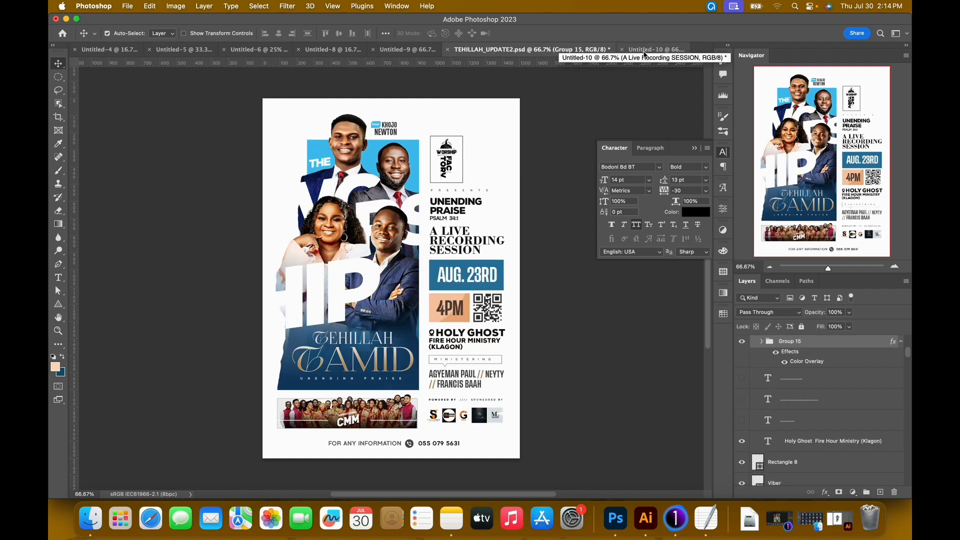
pyautogui.doubleClick(475, 193)
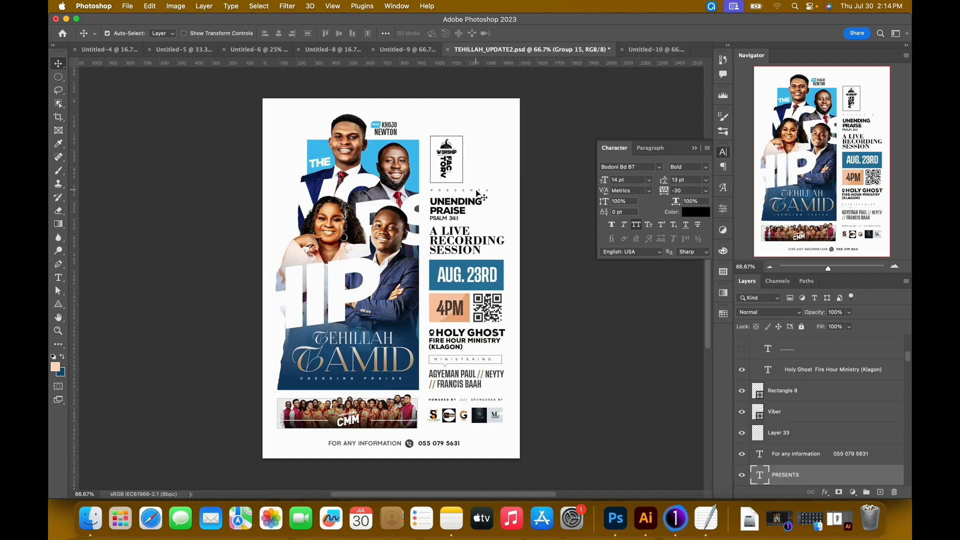
pyautogui.click(547, 33)
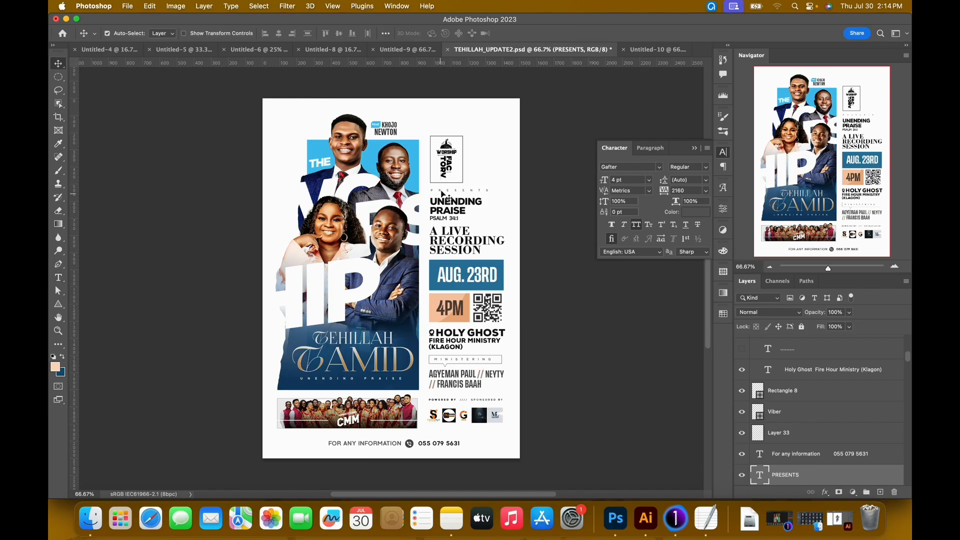
pyautogui.moveTo(443, 196); pyautogui.dragTo(462, 203)
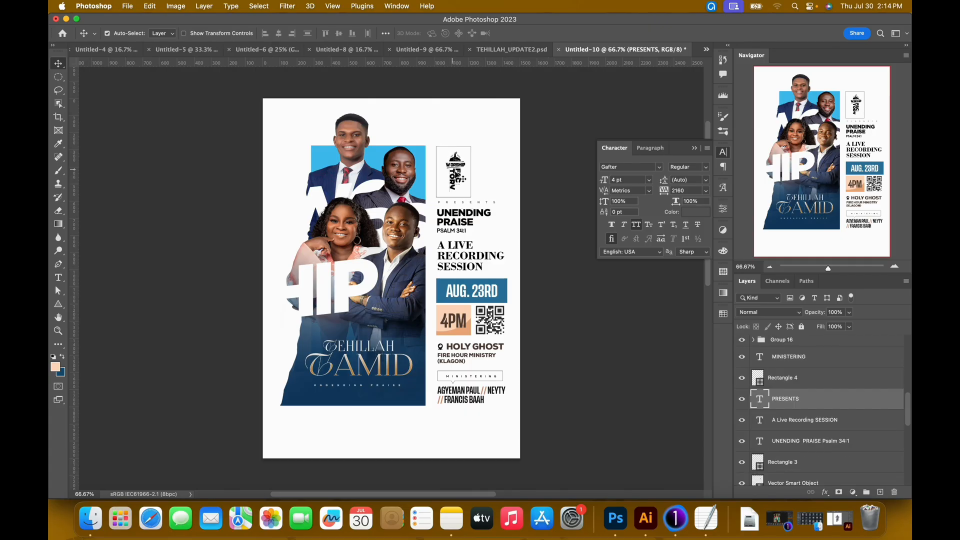
# Select the Worship Factory logo together with its rectangular frame and nudge both up above the PRESENTS text.
pyautogui.click(458, 168)
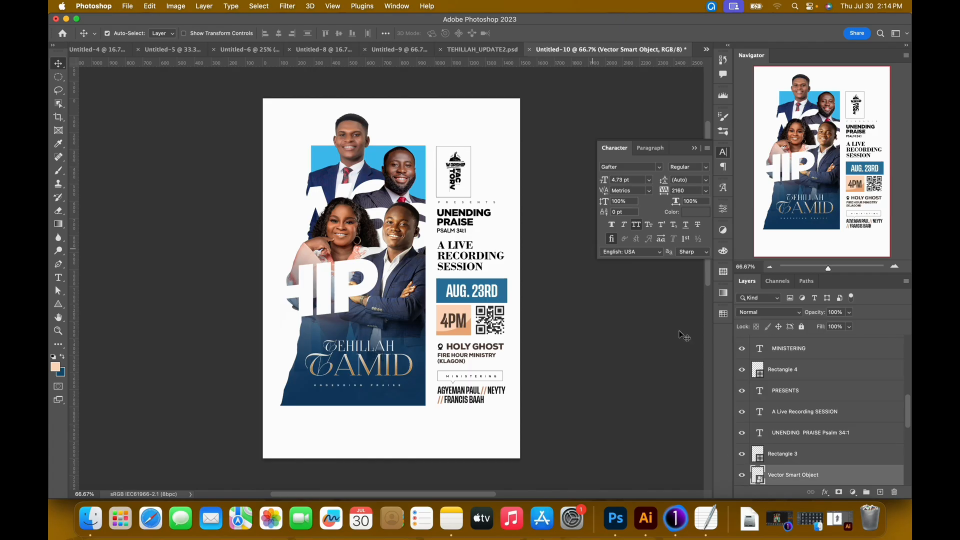
pyautogui.scroll(-2, 791, 427)
pyautogui.click(742, 458)
pyautogui.click(741, 458)
pyautogui.click(741, 416)
pyautogui.click(742, 416)
pyautogui.keyDown('shift'); pyautogui.click(810, 419); pyautogui.keyUp('shift')
pyautogui.press('Up')
pyautogui.press('Up')
pyautogui.press('Up')
pyautogui.press('Up')
pyautogui.press('Up')
pyautogui.press('Up')
pyautogui.press('Up')
pyautogui.press('Up')
pyautogui.press('Up')
pyautogui.press('Up')
pyautogui.press('Up')
pyautogui.press('Up')
pyautogui.press('Up')
pyautogui.press('Up')
pyautogui.press('Up')
pyautogui.press('Up')
pyautogui.press('Up')
pyautogui.press('Up')
pyautogui.press('Up')
pyautogui.press('Up')
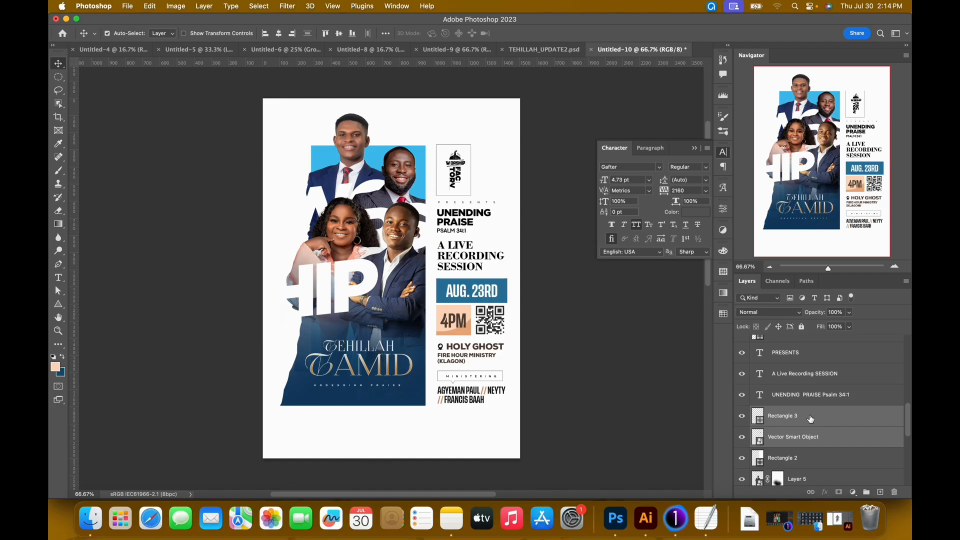
# Compare the logo spacing with TEHILLAH_UPDATE2.psd, nudge the logo and frame slightly down, and select the PRESENTS text.
pyautogui.click(560, 52)
pyautogui.click(645, 50)
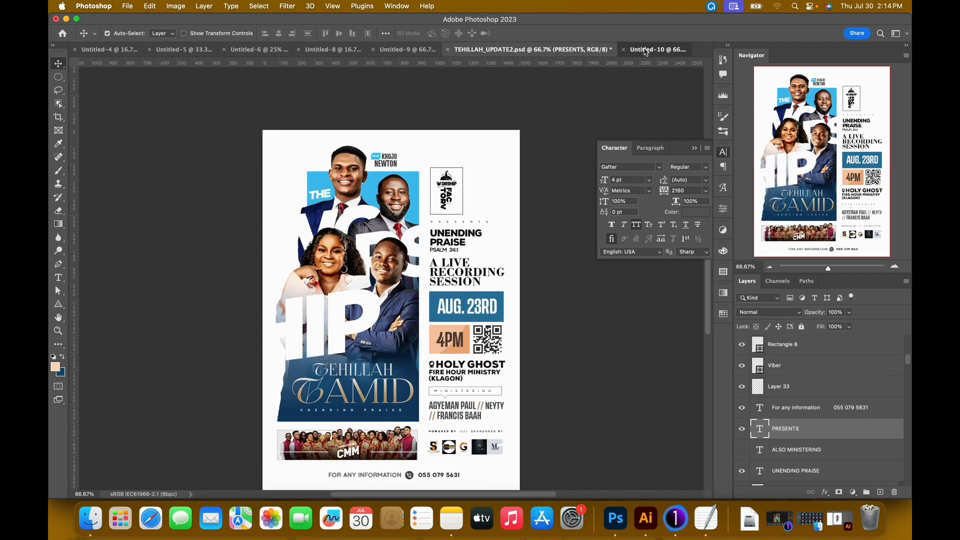
pyautogui.press('Down')
pyautogui.press('Down')
pyautogui.press('Down')
pyautogui.press('Down')
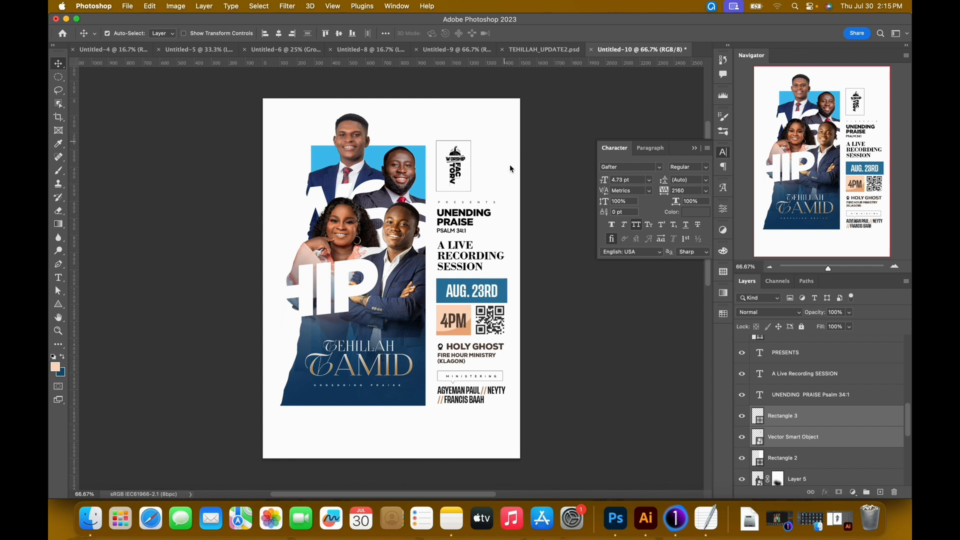
pyautogui.click(481, 204)
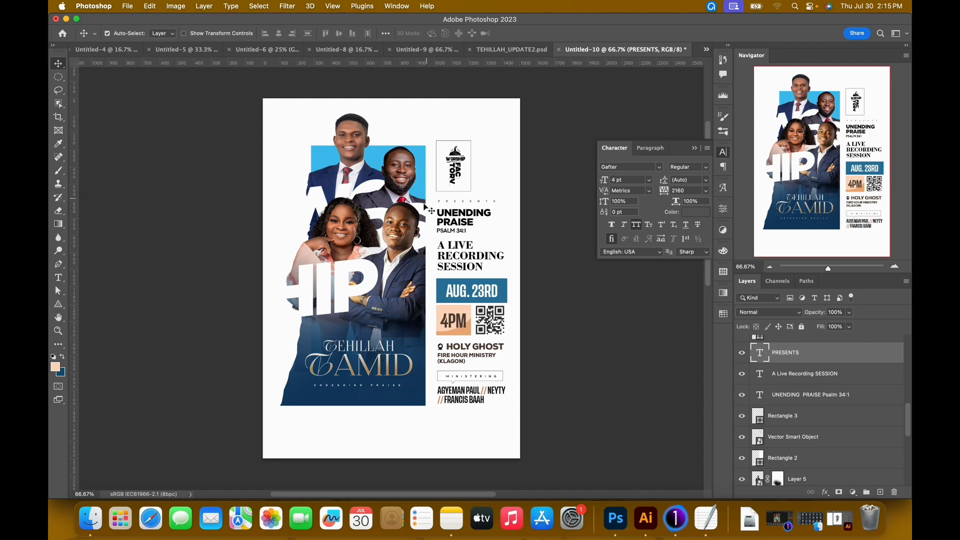
# Change the colour of the HOLY GHOST FIRE HOUR MINISTRY (KLAGON) text to black, 000000.
pyautogui.rightClick(458, 348)
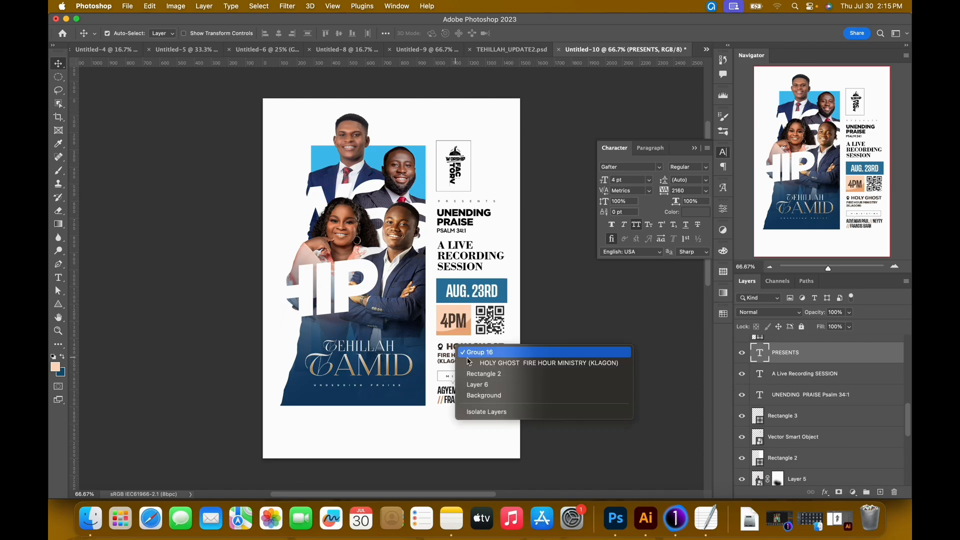
pyautogui.click(502, 353)
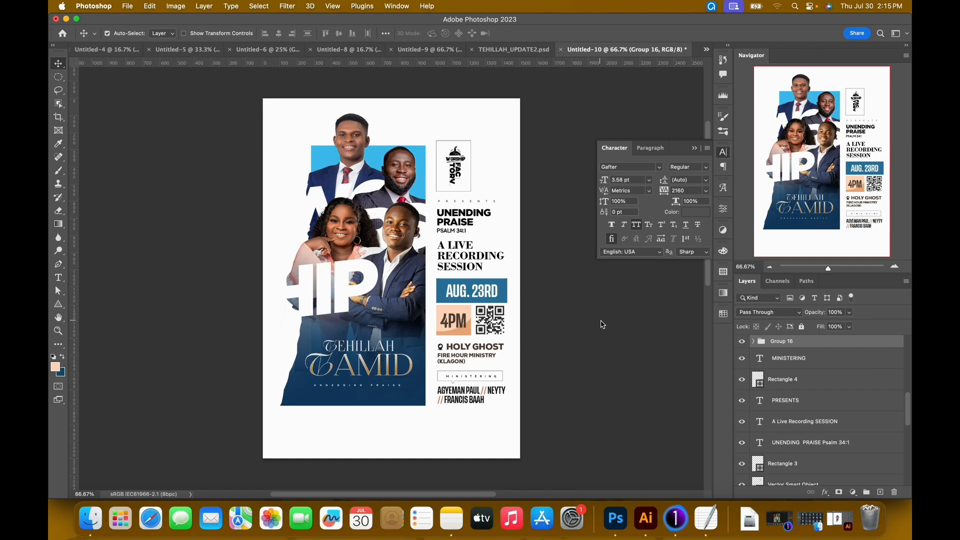
pyautogui.click(455, 353)
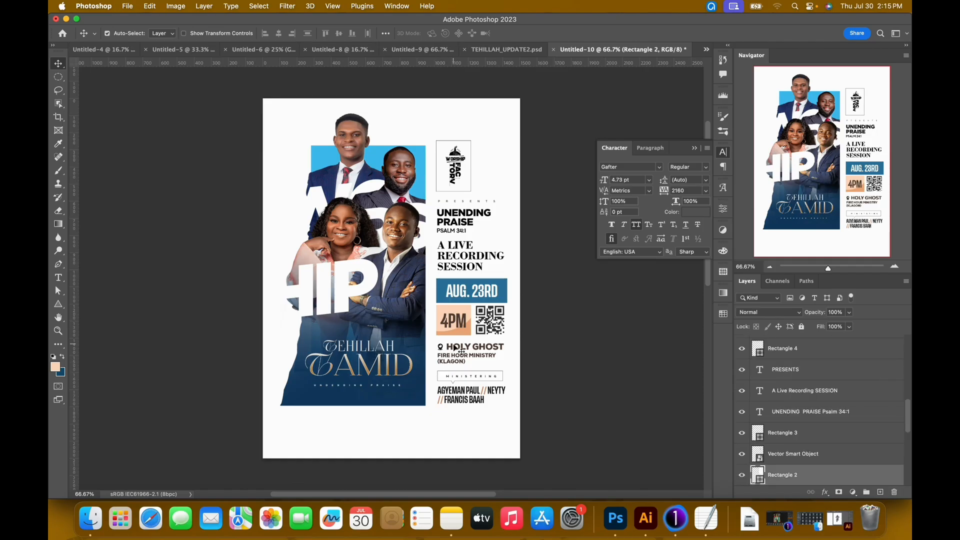
pyautogui.doubleClick(455, 352)
pyautogui.click(469, 33)
pyautogui.moveTo(598, 284); pyautogui.dragTo(536, 368)
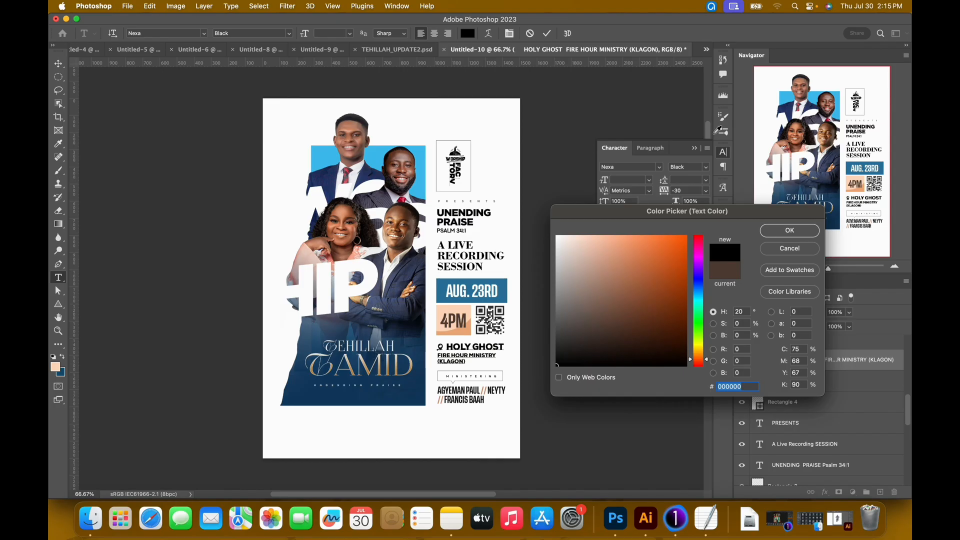
pyautogui.click(790, 230)
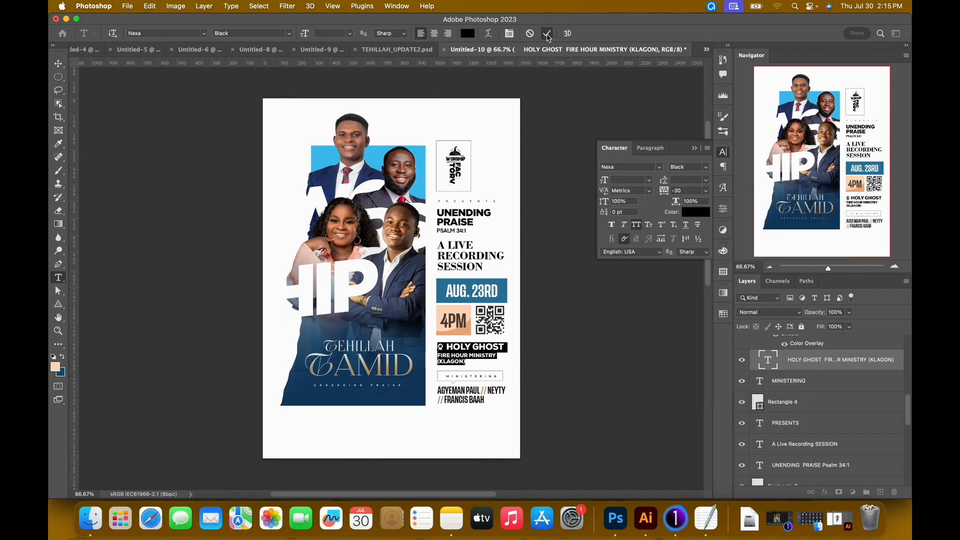
pyautogui.click(545, 33)
pyautogui.press('v')
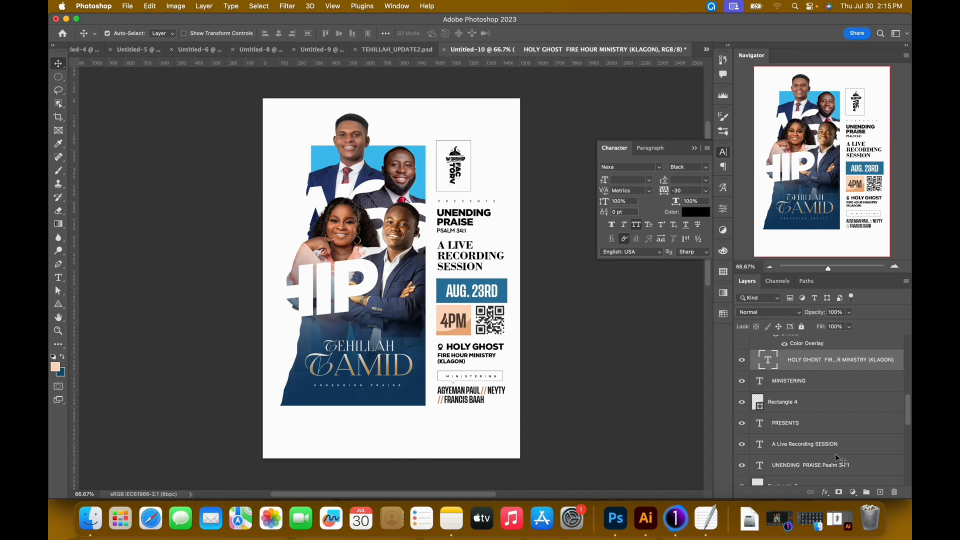
# Select every layer except Background and scale the whole artwork down to 98.80%.
pyautogui.scroll(5, 835, 454)
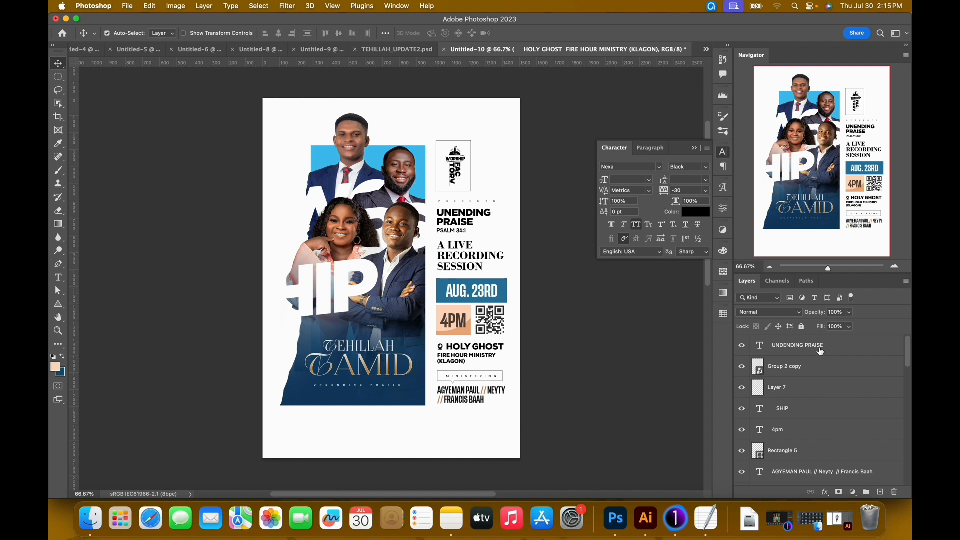
pyautogui.click(820, 351)
pyautogui.moveTo(909, 356); pyautogui.dragTo(908, 464)
pyautogui.scroll(-4, 827, 457)
pyautogui.scroll(-1, 824, 460)
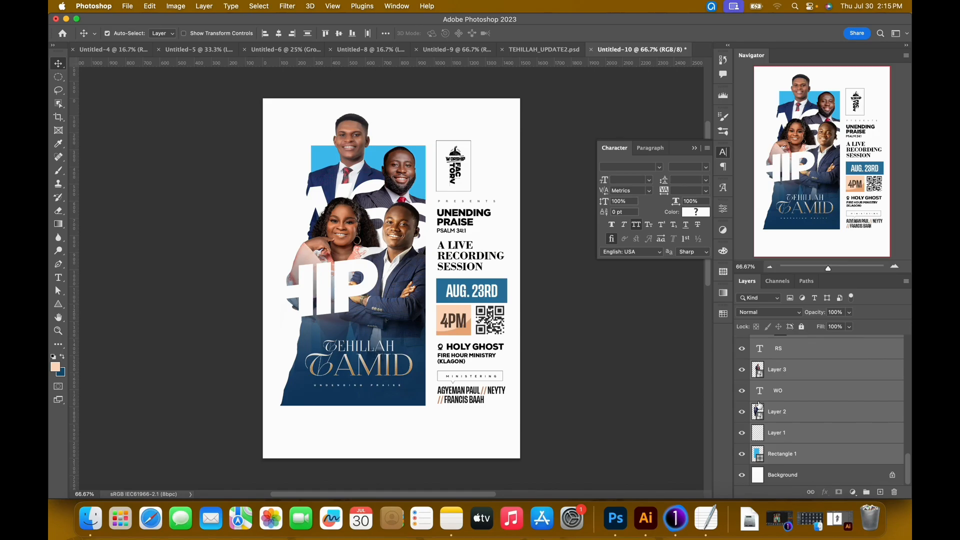
pyautogui.press('super+t')
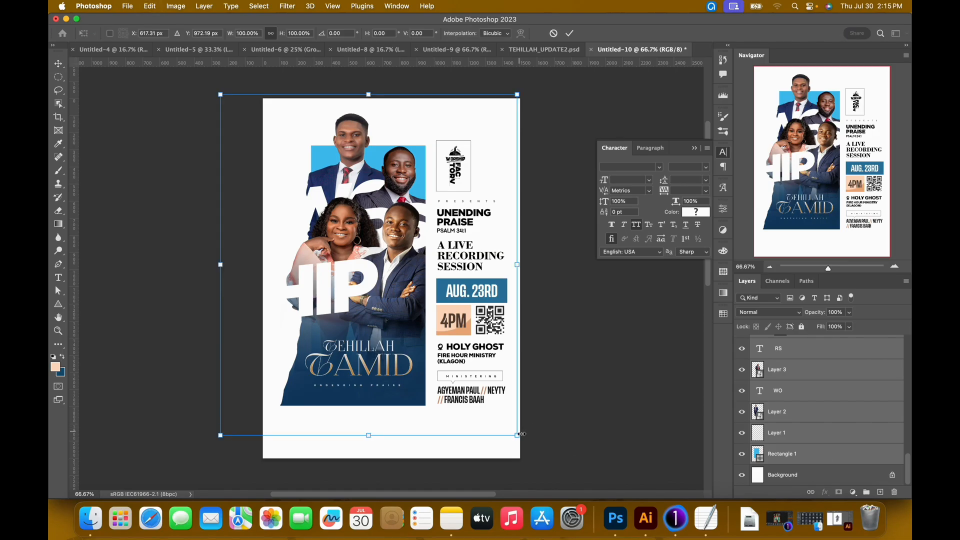
pyautogui.moveTo(517, 434); pyautogui.dragTo(515, 432)
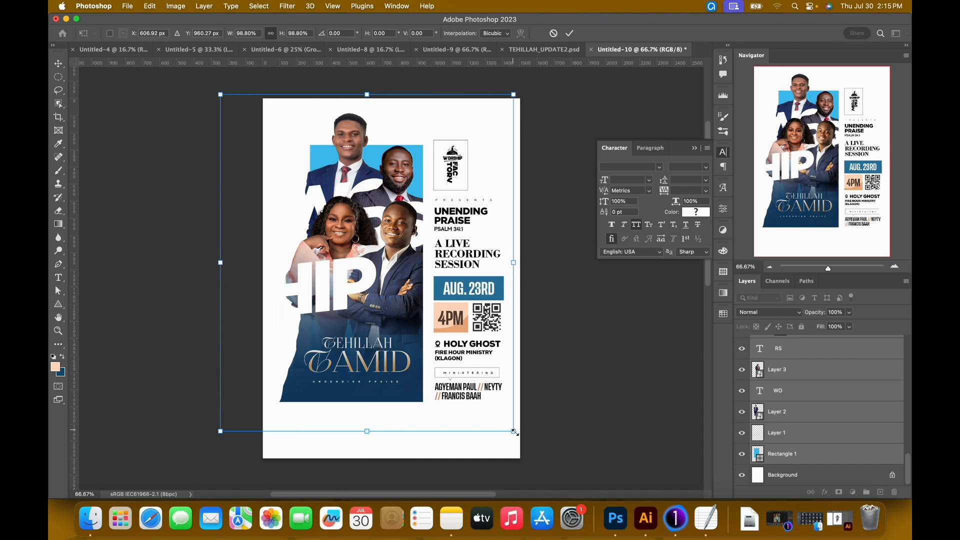
# Nudge the scaled artwork down and slightly right on the page, and switch to TEHILLAH_UPDATE2.psd.
pyautogui.press('Down')
pyautogui.press('Down')
pyautogui.press('Down')
pyautogui.press('Down')
pyautogui.press('Down')
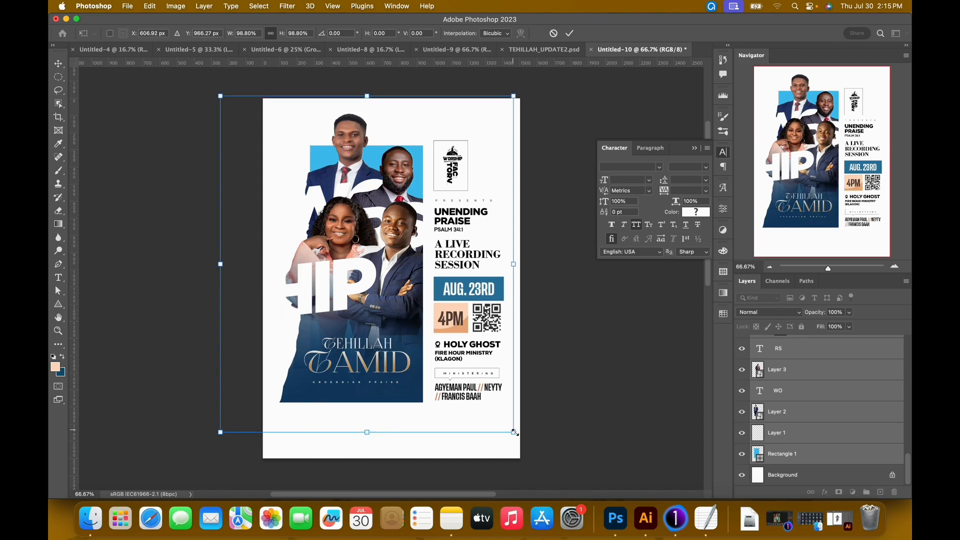
pyautogui.press('Down')
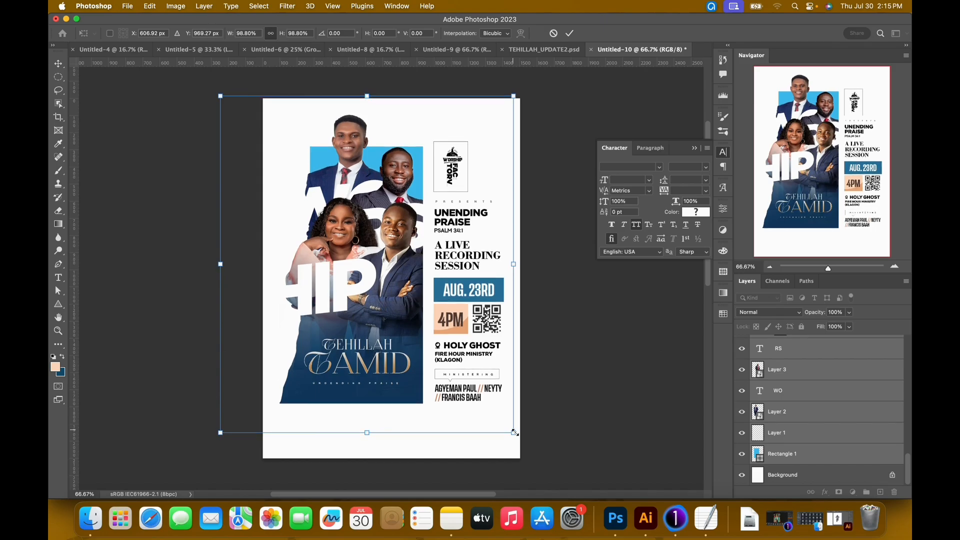
pyautogui.press('Right')
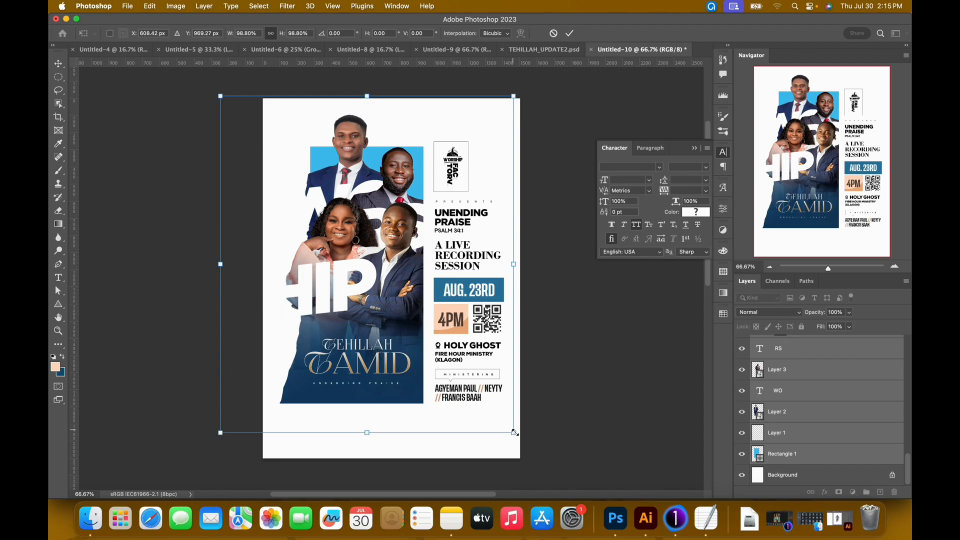
pyautogui.press('Return')
pyautogui.click(544, 49)
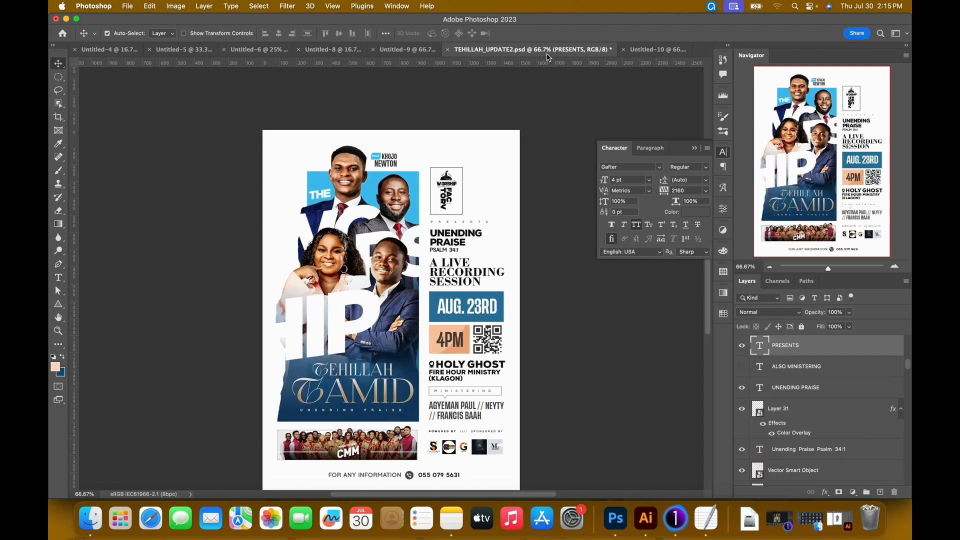
# Deselect the layers, show the guides, and align them with the photo block's right edge, the text column and the bottom strip.
pyautogui.scroll(-3, 374, 300)
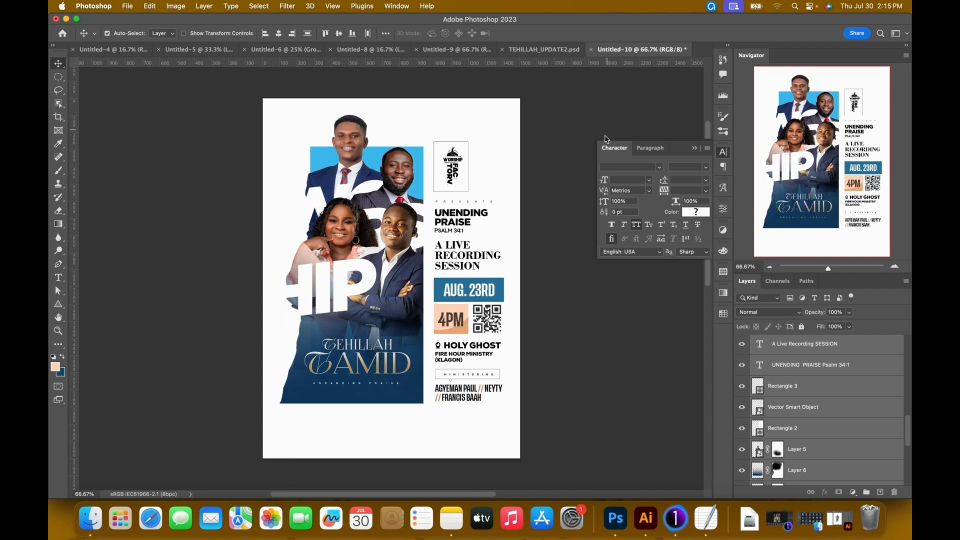
pyautogui.scroll(4, 789, 386)
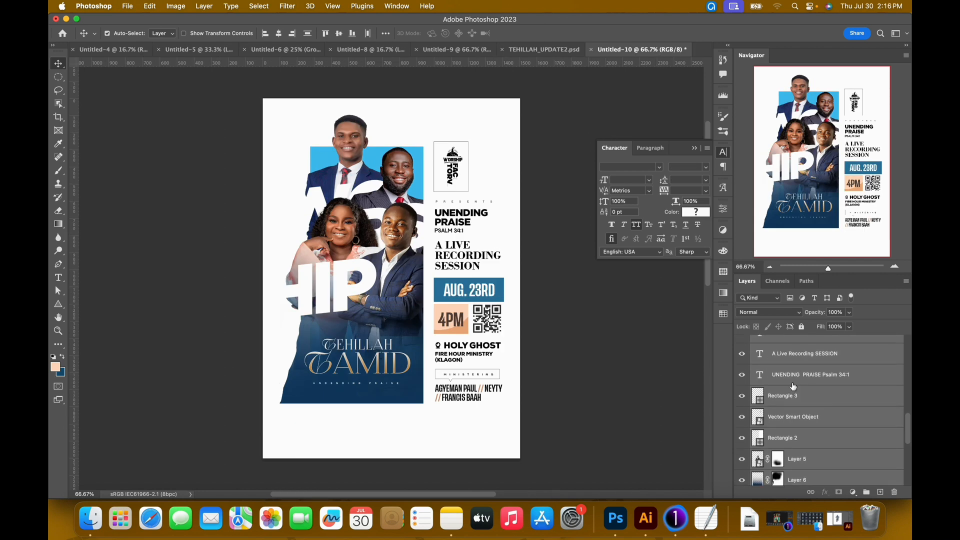
pyautogui.click(565, 305)
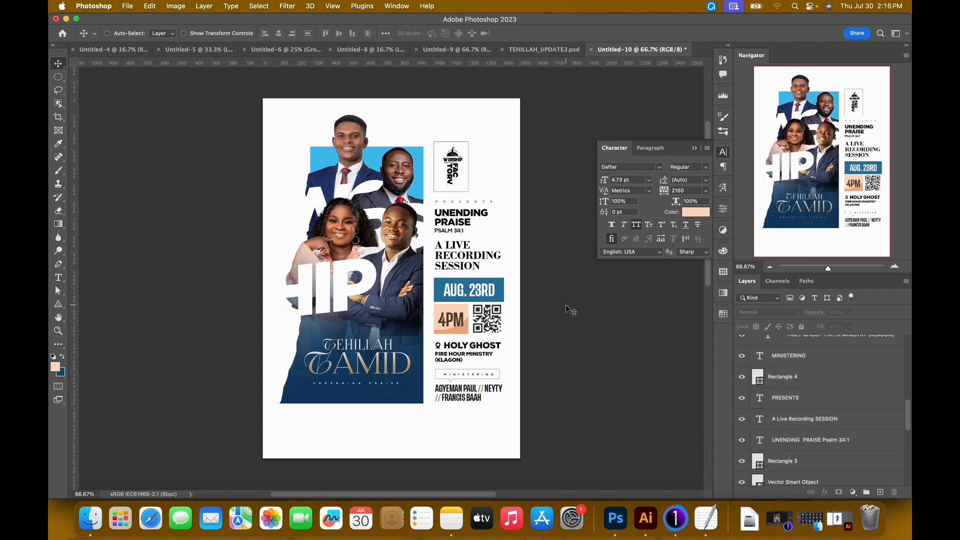
pyautogui.press('super+semicolon')
pyautogui.moveTo(402, 384); pyautogui.dragTo(437, 25)
pyautogui.moveTo(410, 373); pyautogui.dragTo(502, 21)
pyautogui.moveTo(438, 276); pyautogui.dragTo(433, 278)
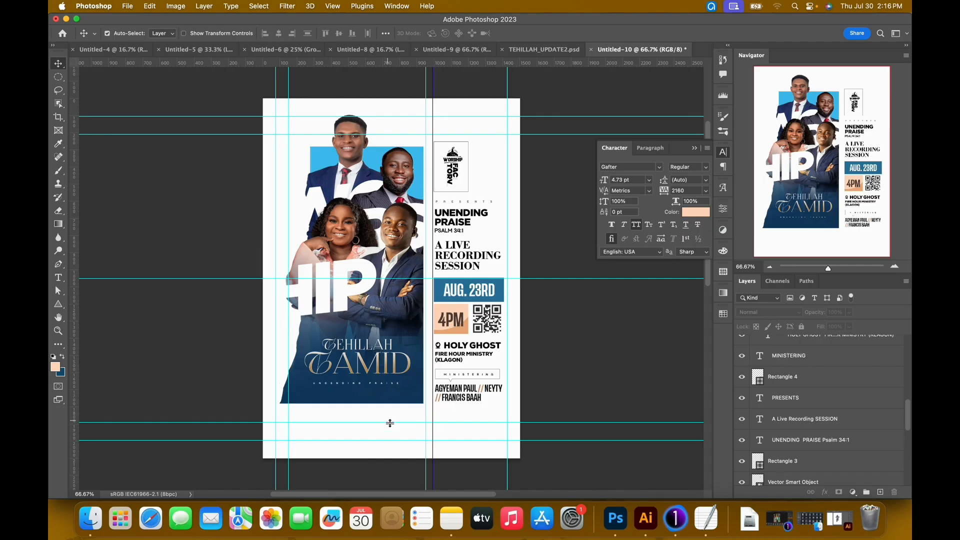
pyautogui.moveTo(388, 424); pyautogui.dragTo(385, 446)
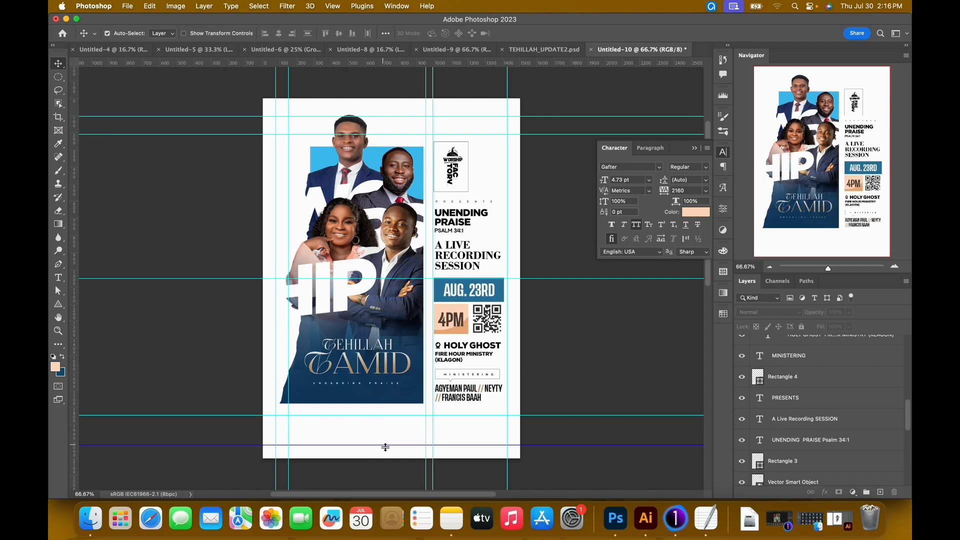
pyautogui.moveTo(425, 434); pyautogui.dragTo(424, 437)
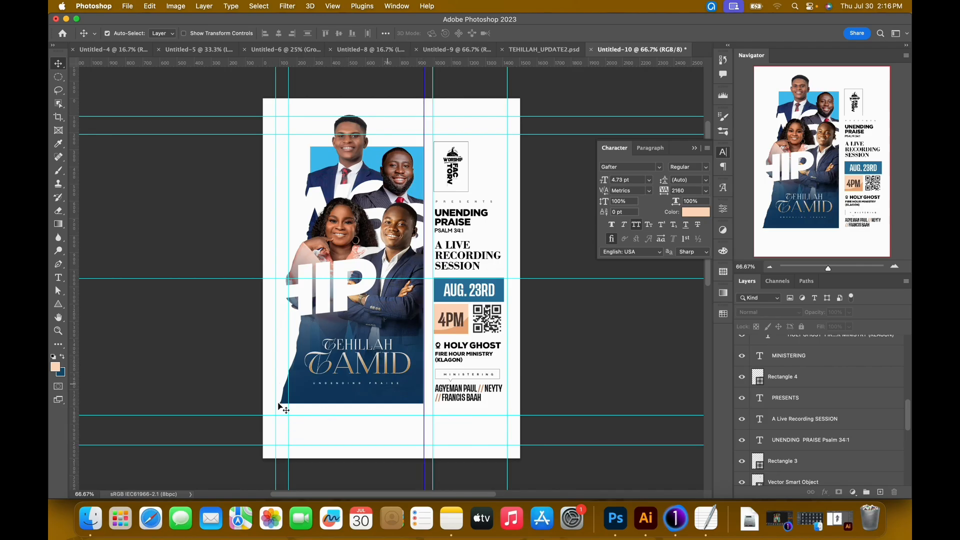
# Check the bottom section in TEHILLAH_UPDATE2.psd, then fill the logo frame, Rectangle 3, with light grey e4e4e4 using the Rectangle tool.
pyautogui.click(544, 49)
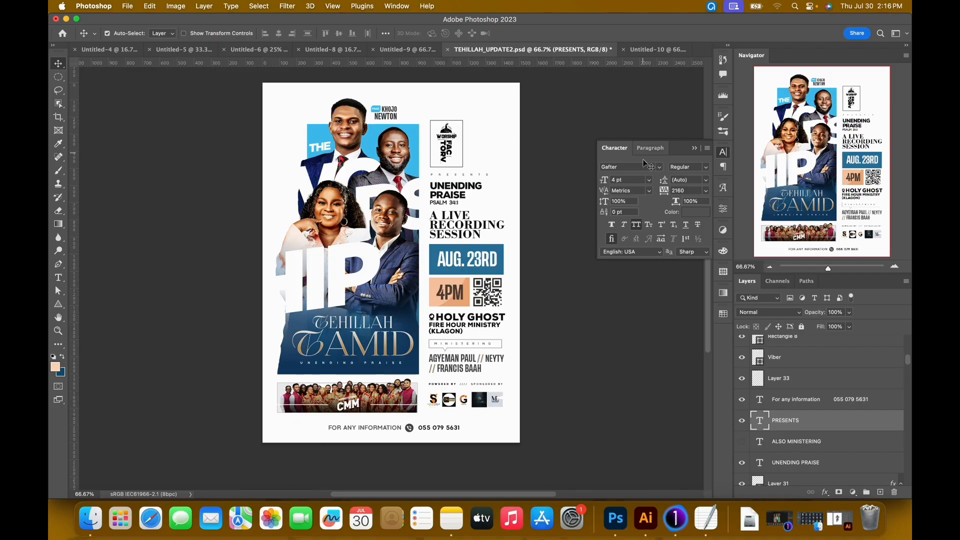
pyautogui.click(669, 50)
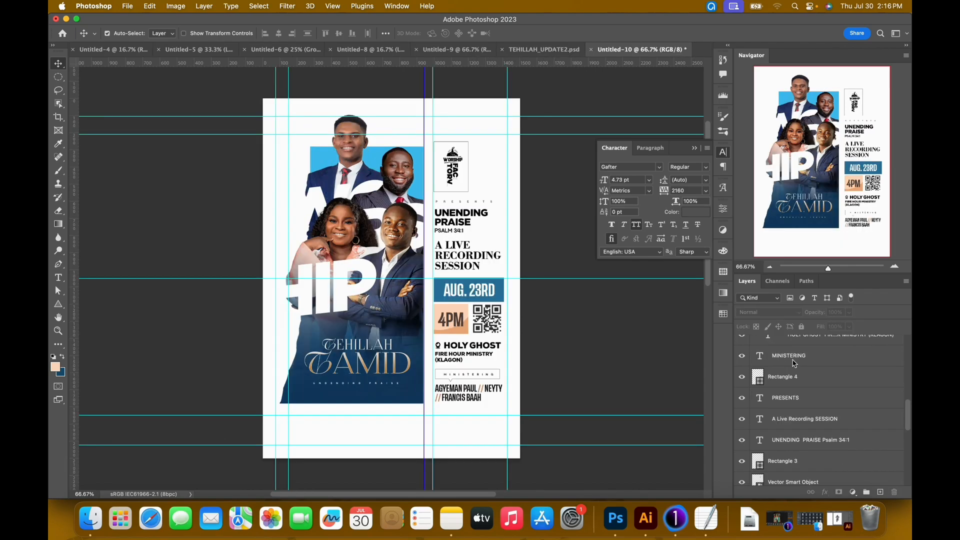
pyautogui.scroll(-3, 805, 395)
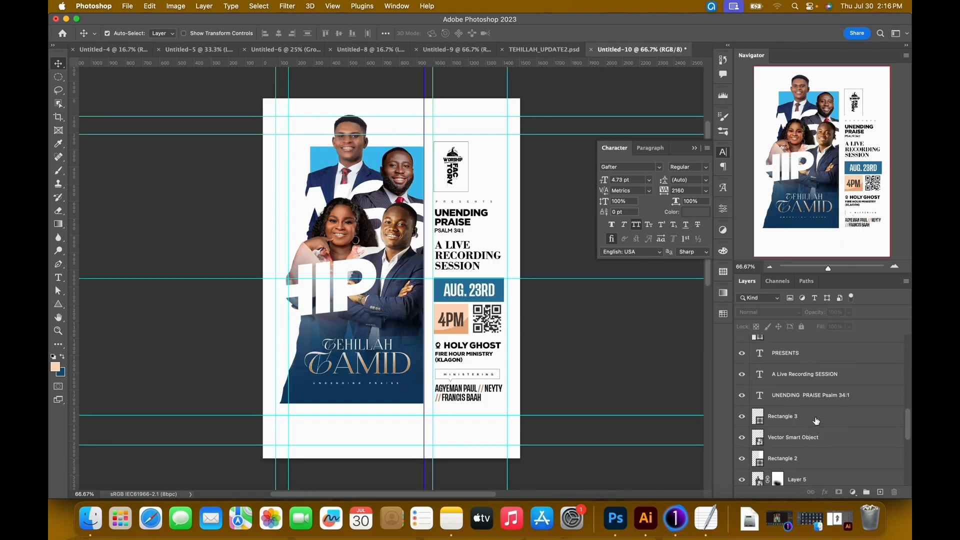
pyautogui.click(816, 421)
pyautogui.click(58, 304)
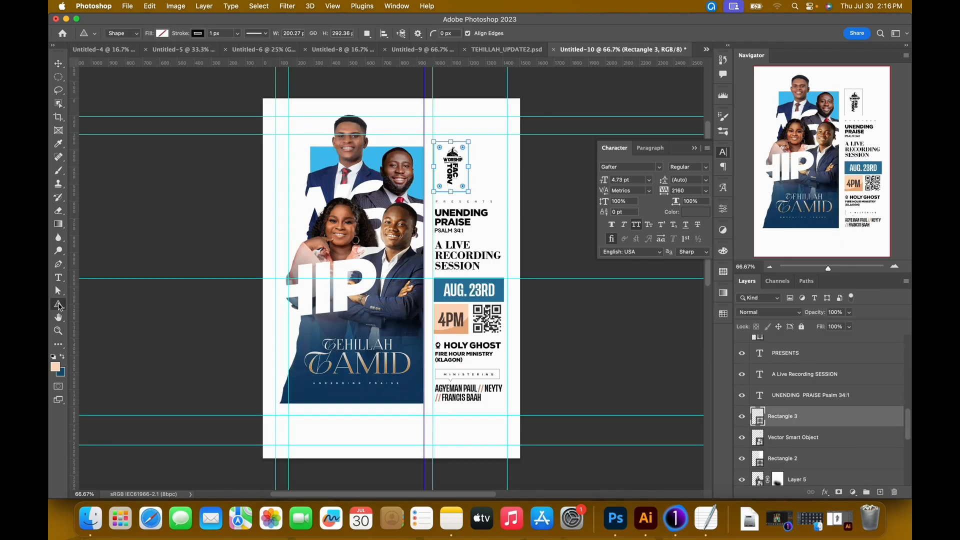
pyautogui.rightClick(59, 306)
pyautogui.click(94, 304)
pyautogui.click(162, 34)
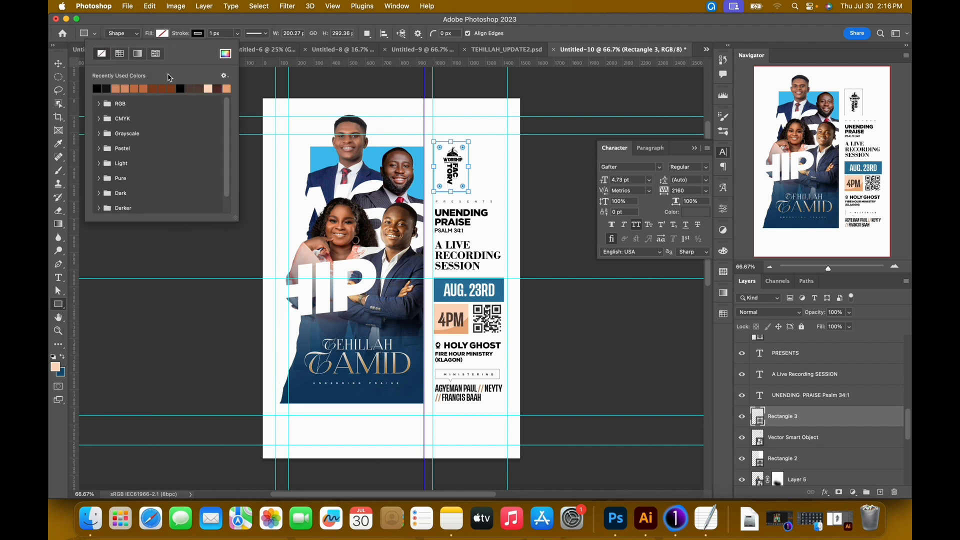
pyautogui.click(226, 54)
pyautogui.moveTo(553, 338); pyautogui.dragTo(530, 251)
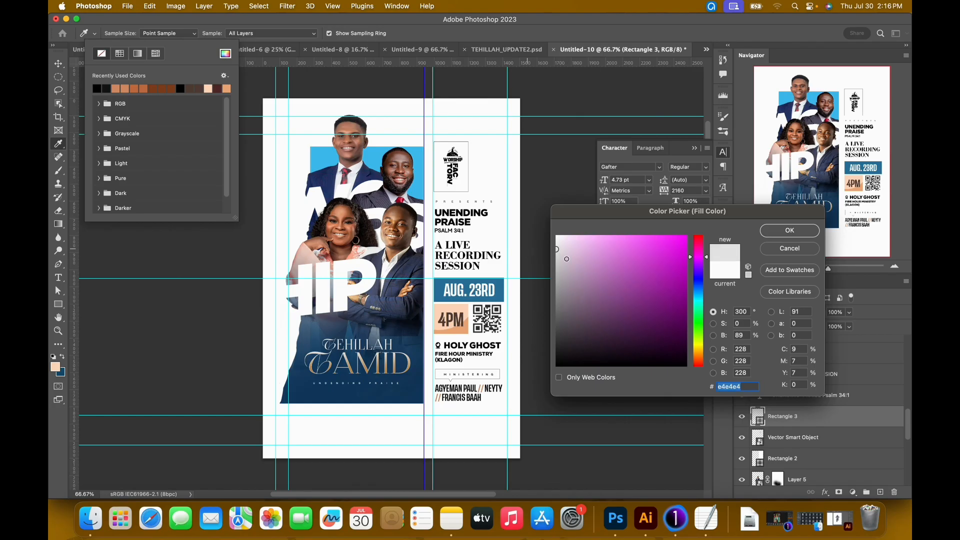
pyautogui.click(790, 230)
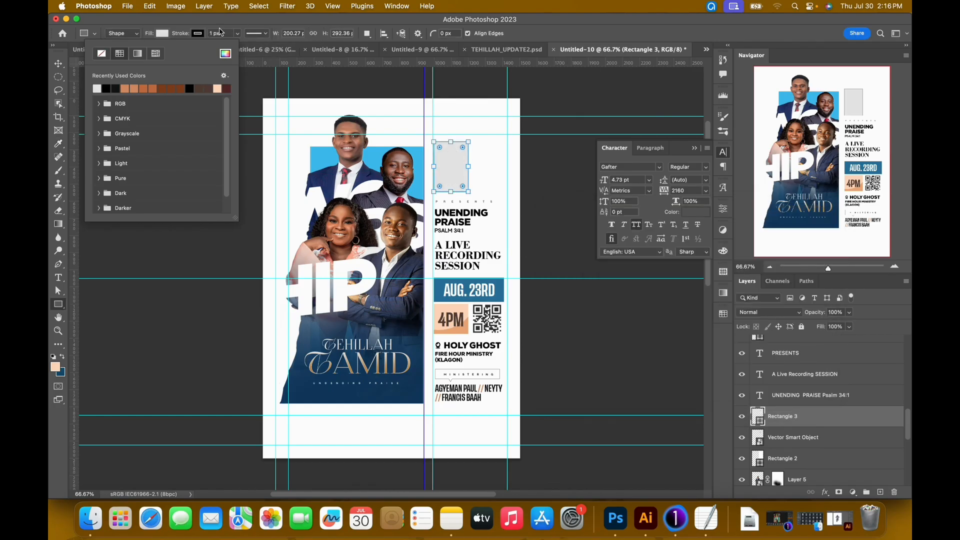
pyautogui.click(270, 28)
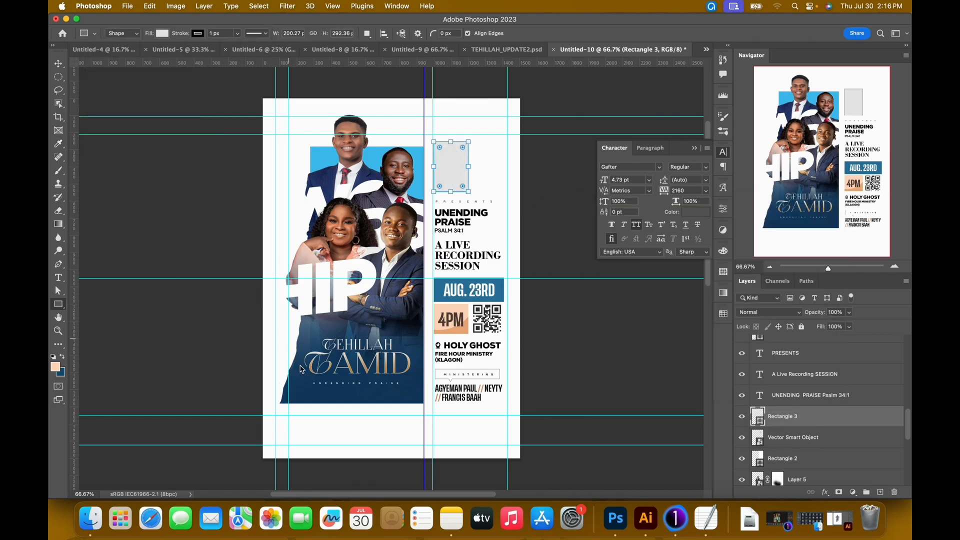
# Draw a light grey rectangle about 790 x 175 px between the guides below the photo artwork.
pyautogui.moveTo(289, 417); pyautogui.dragTo(423, 445)
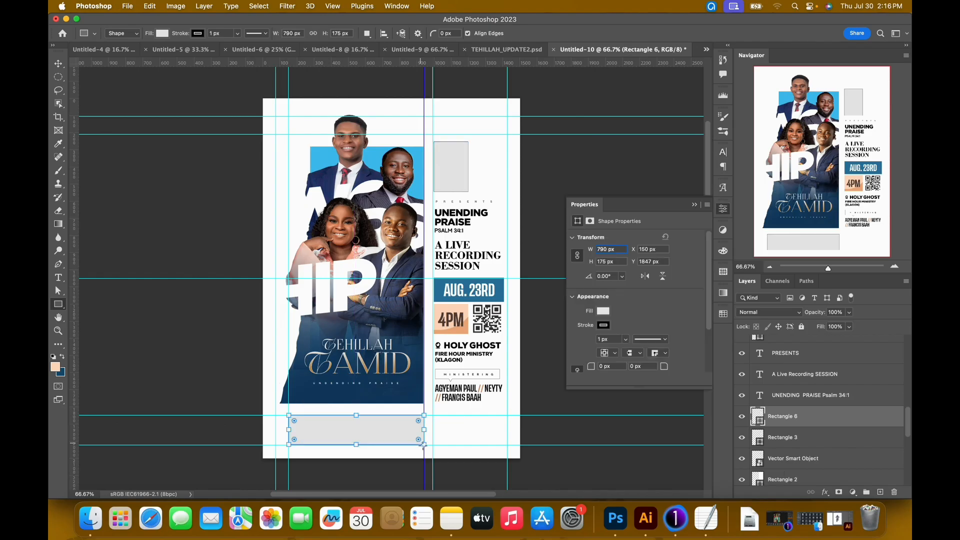
pyautogui.press('v')
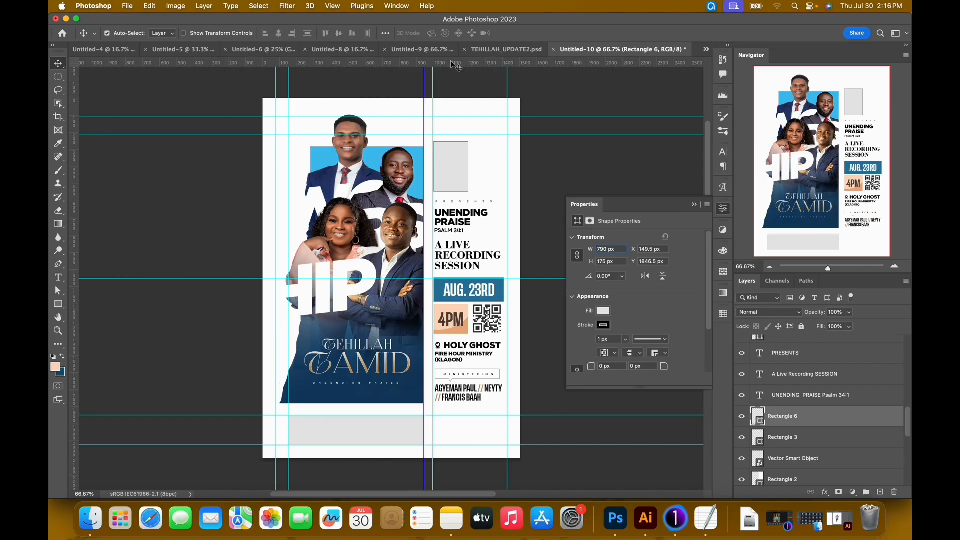
pyautogui.click(694, 205)
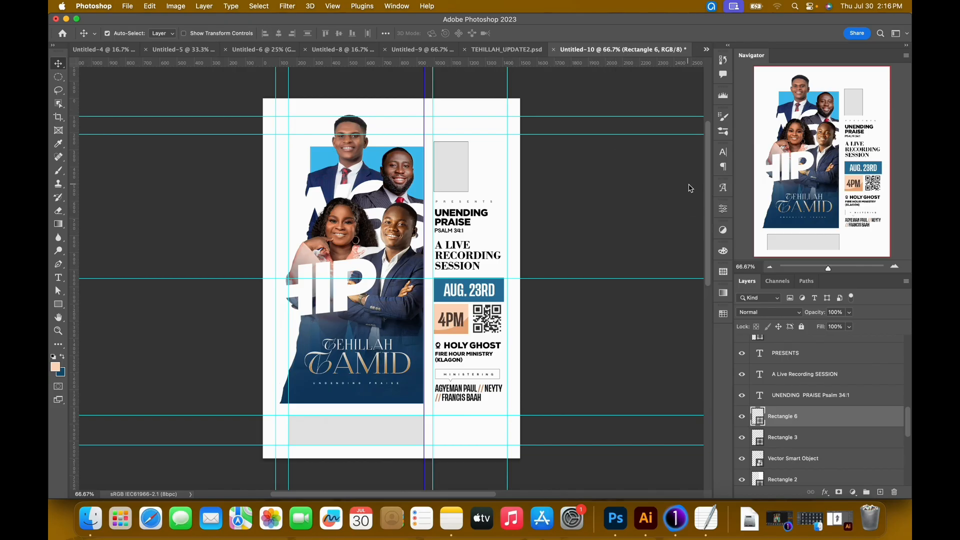
# Open CMM.png from Finder and bring the choir photo into the poster as a layer above the new grey rectangle.
pyautogui.click(90, 519)
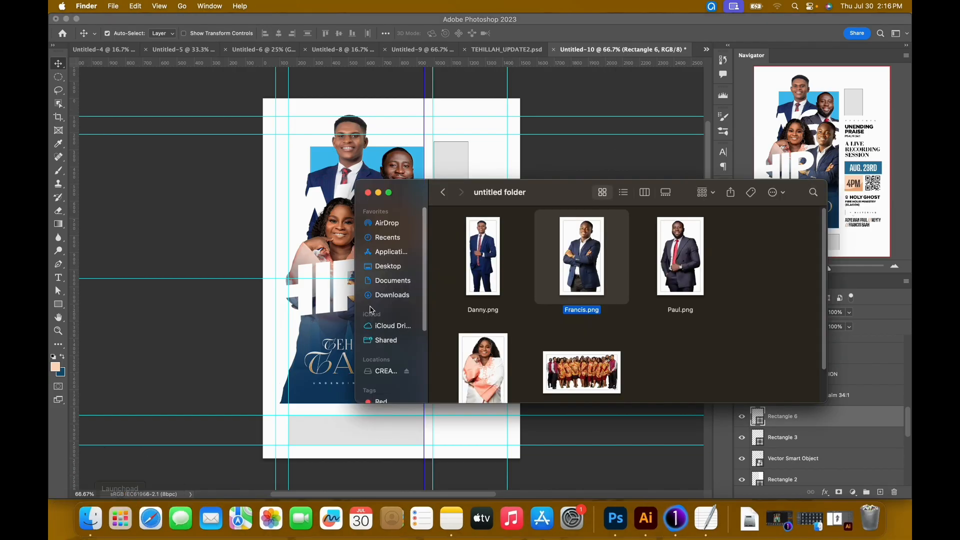
pyautogui.click(585, 366)
pyautogui.moveTo(577, 370); pyautogui.dragTo(699, 55)
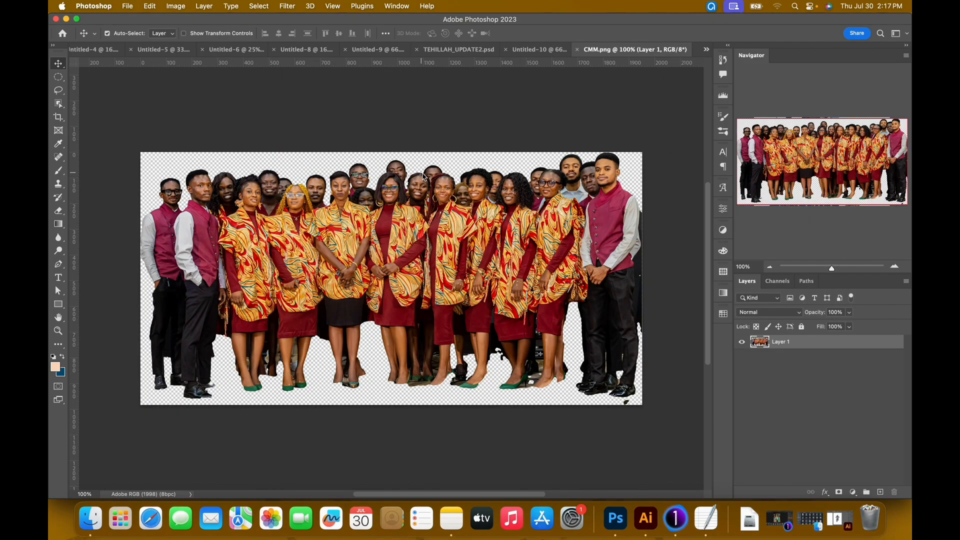
pyautogui.moveTo(396, 267); pyautogui.dragTo(445, 248)
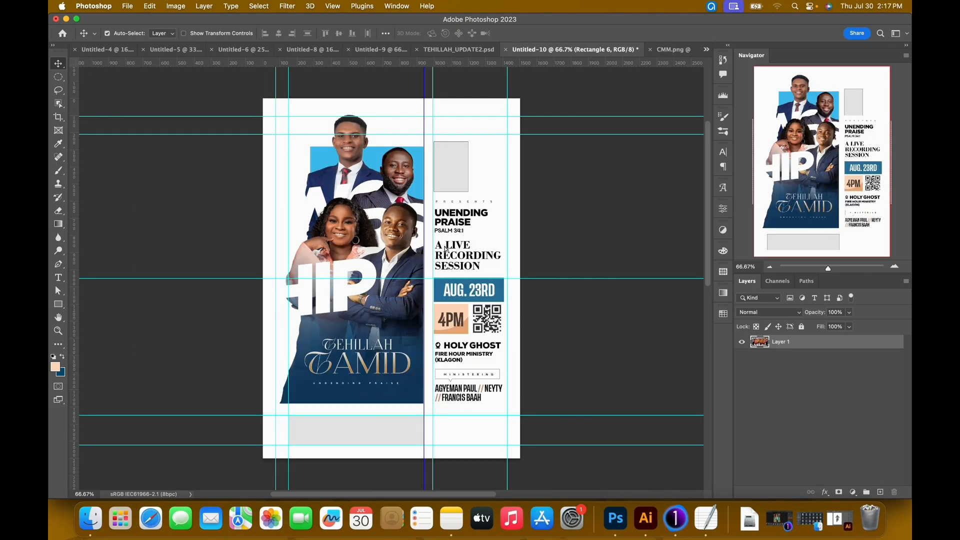
pyautogui.moveTo(335, 449); pyautogui.dragTo(354, 445)
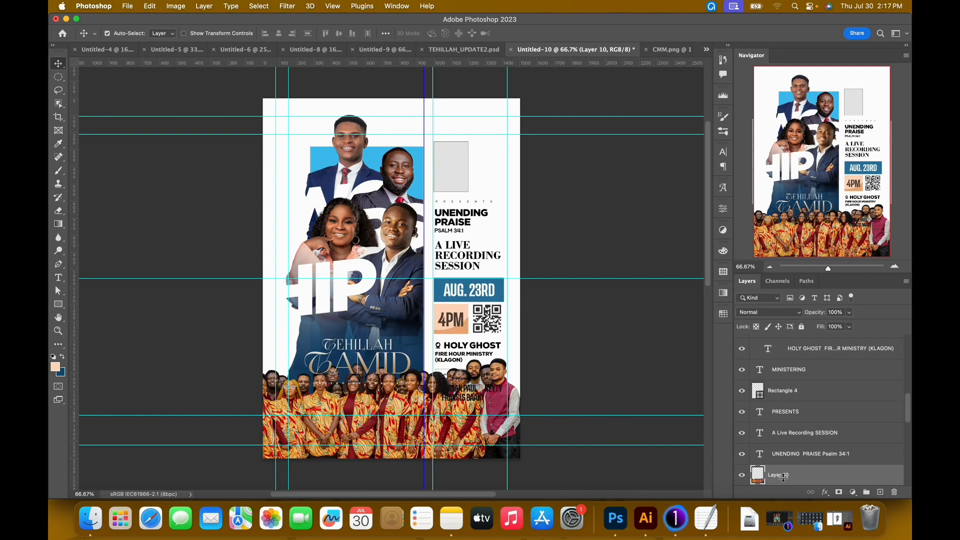
# Convert the choir photo to a smart object, scale it to 36.75% and position it over the bottom grey rectangle.
pyautogui.rightClick(816, 482)
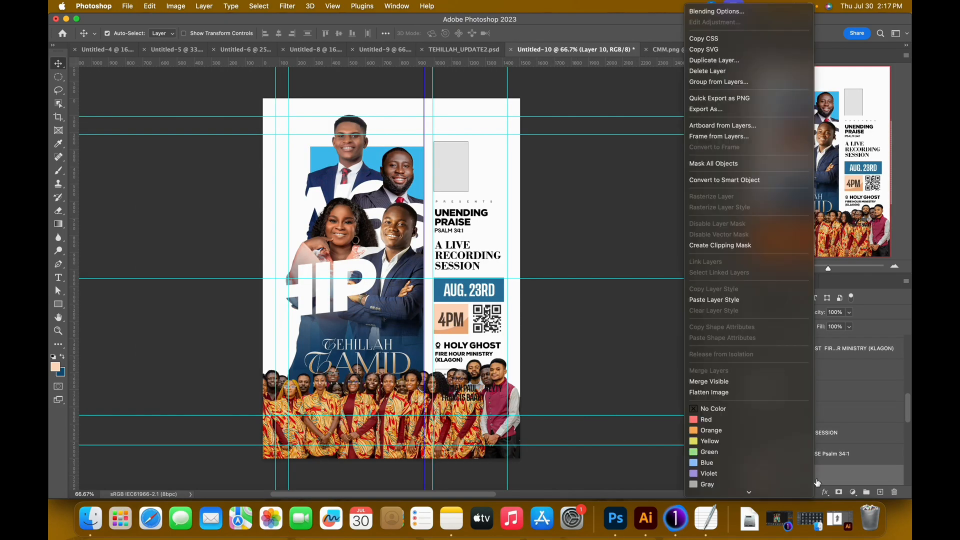
pyautogui.click(721, 181)
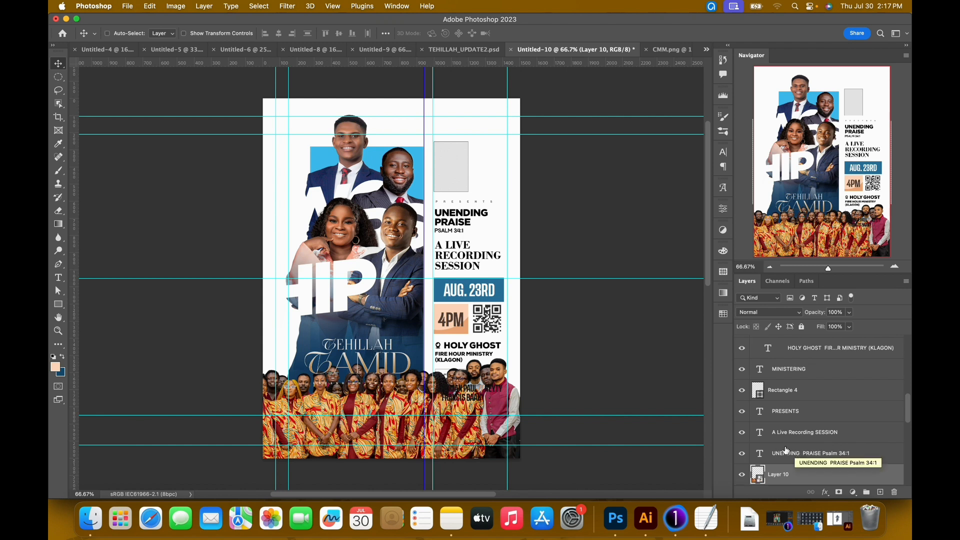
pyautogui.press('super+t')
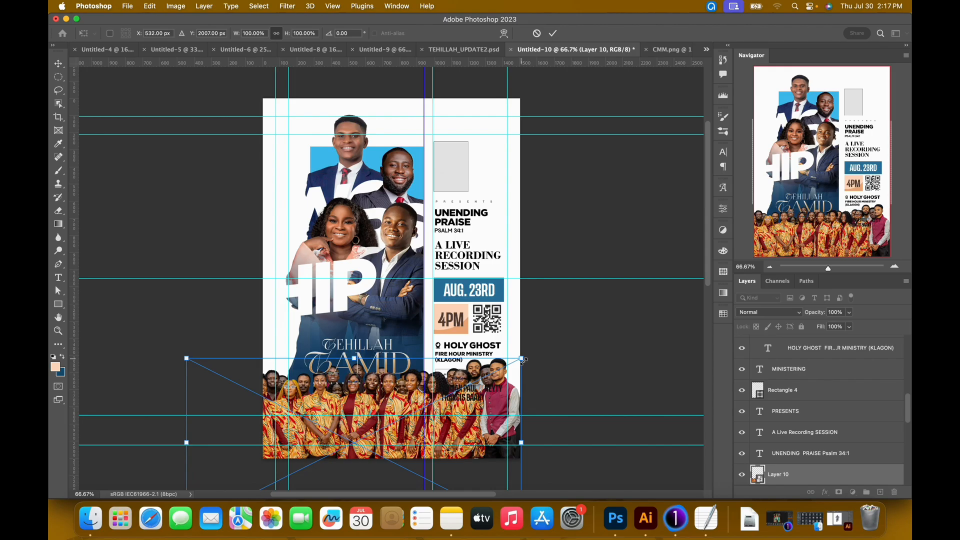
pyautogui.moveTo(523, 360); pyautogui.dragTo(413, 405)
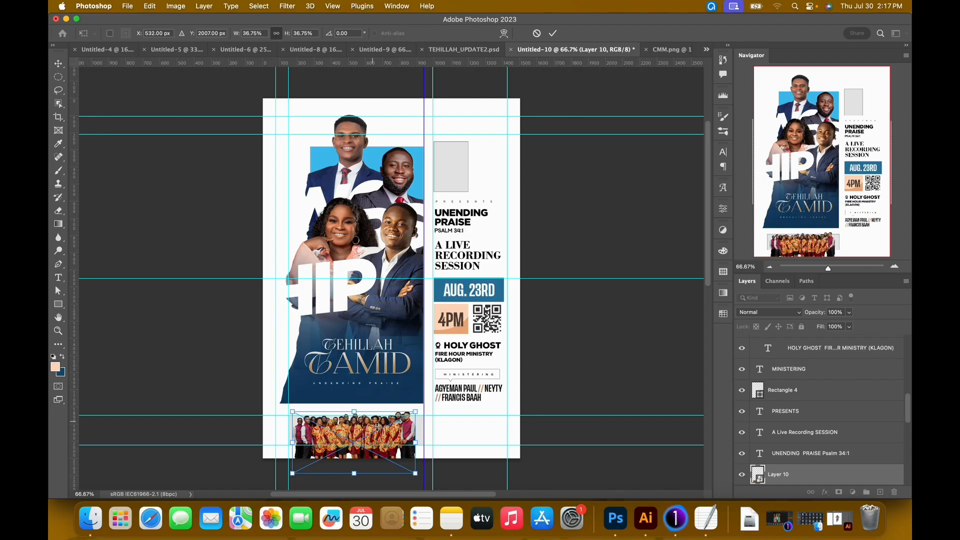
pyautogui.moveTo(378, 431); pyautogui.dragTo(381, 433)
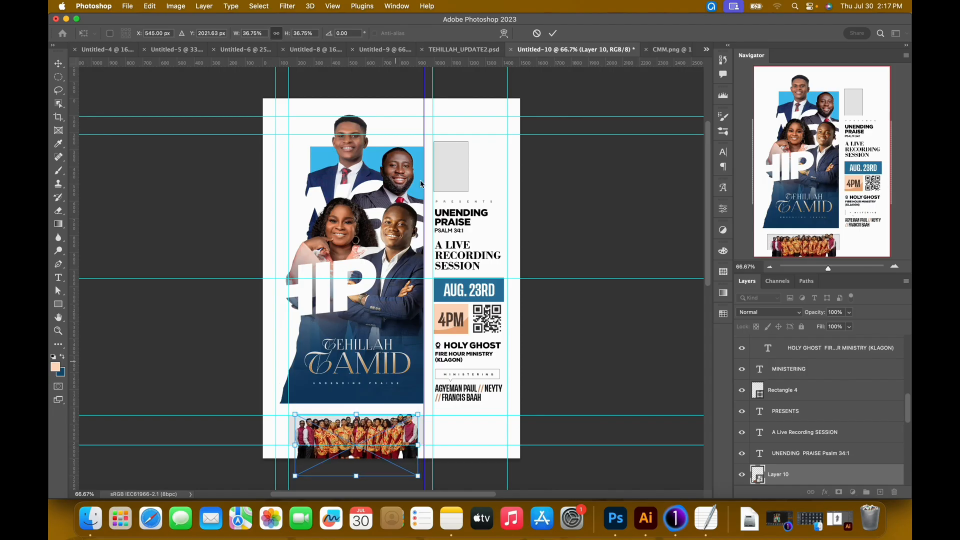
pyautogui.click(553, 33)
# Group the choir photo layer and mask the group to the outline of the bottom grey rectangle, Rectangle 6.
pyautogui.scroll(-2, 810, 437)
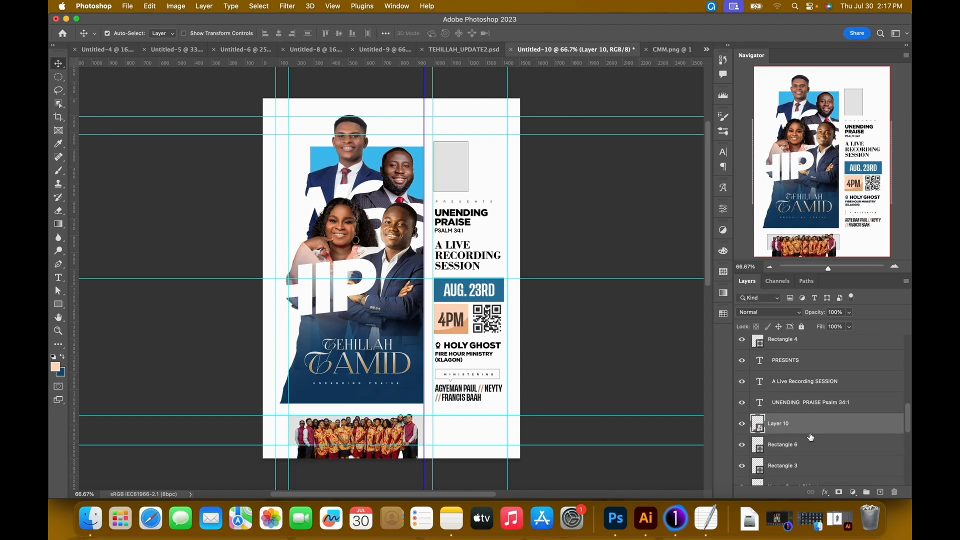
pyautogui.press('super+g')
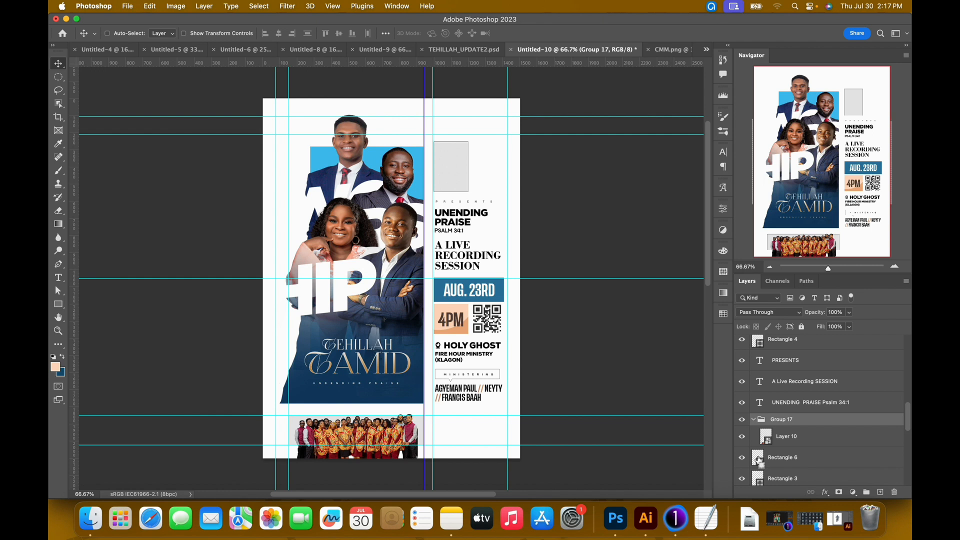
pyautogui.keyDown('super'); pyautogui.click(756, 460); pyautogui.keyUp('super')
pyautogui.click(838, 492)
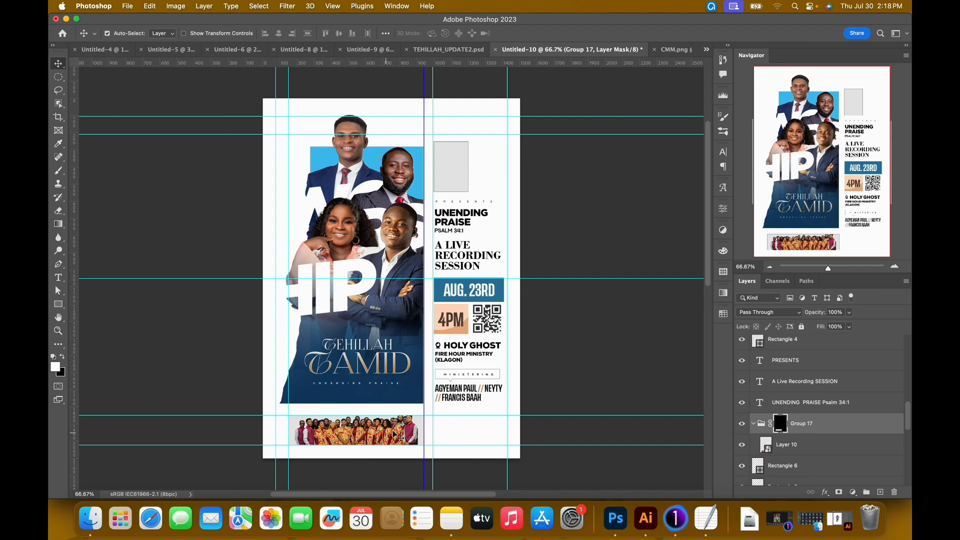
pyautogui.press('b')
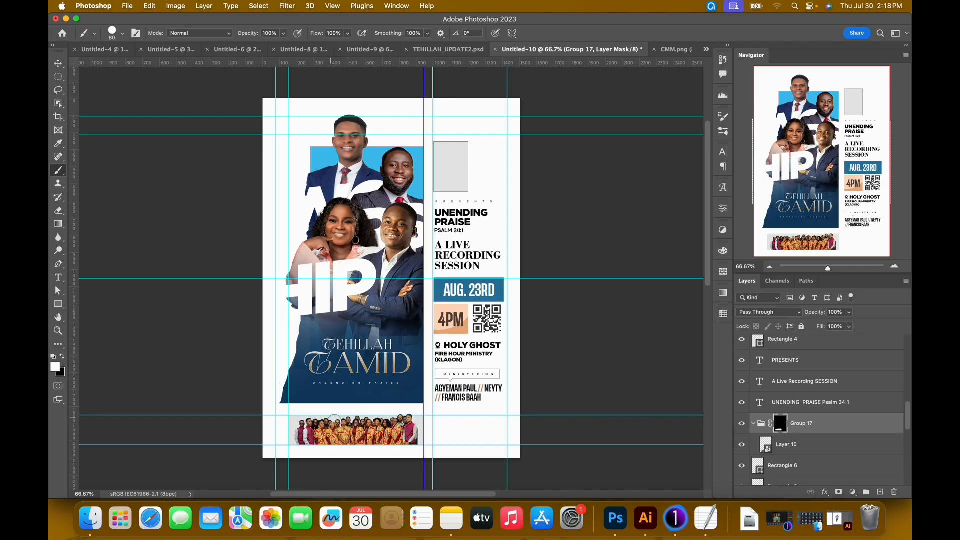
pyautogui.press('v')
# Scale the choir photo inside the masked group up to about 38.38% so it fills the strip's width.
pyautogui.click(358, 428)
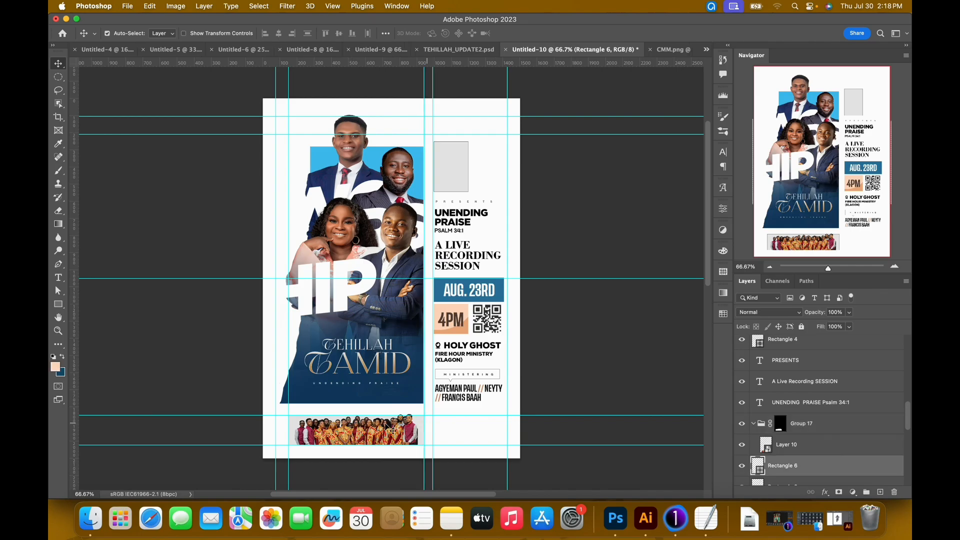
pyautogui.click(798, 451)
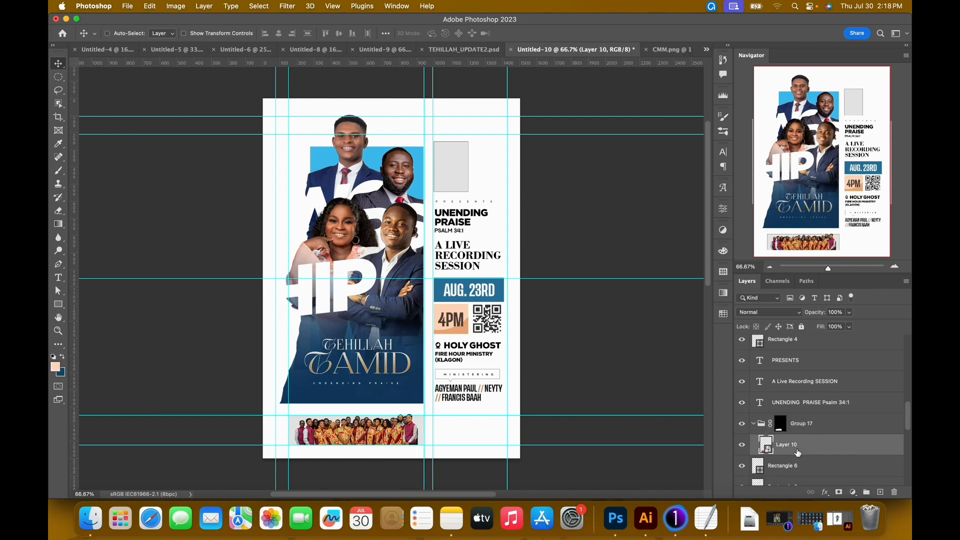
pyautogui.press('super+t')
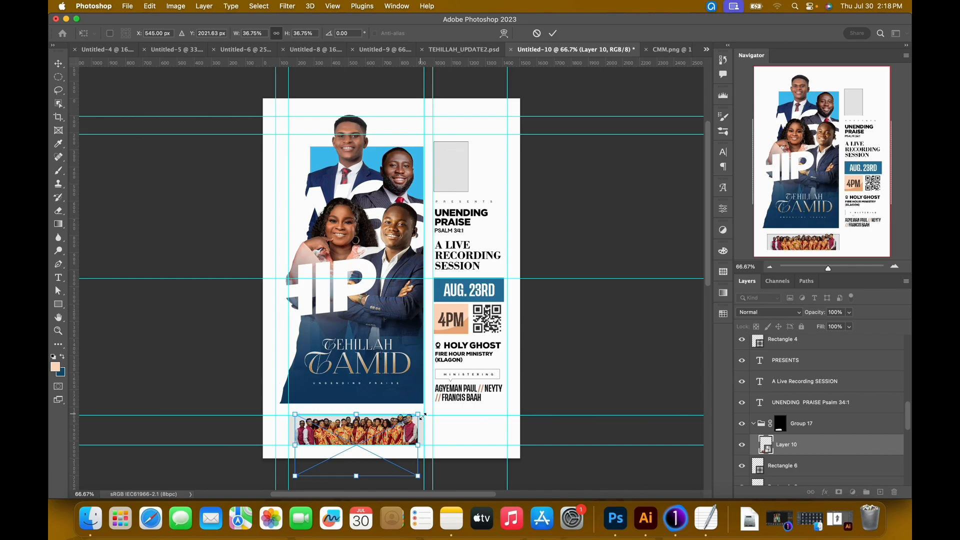
pyautogui.moveTo(423, 414); pyautogui.dragTo(425, 413)
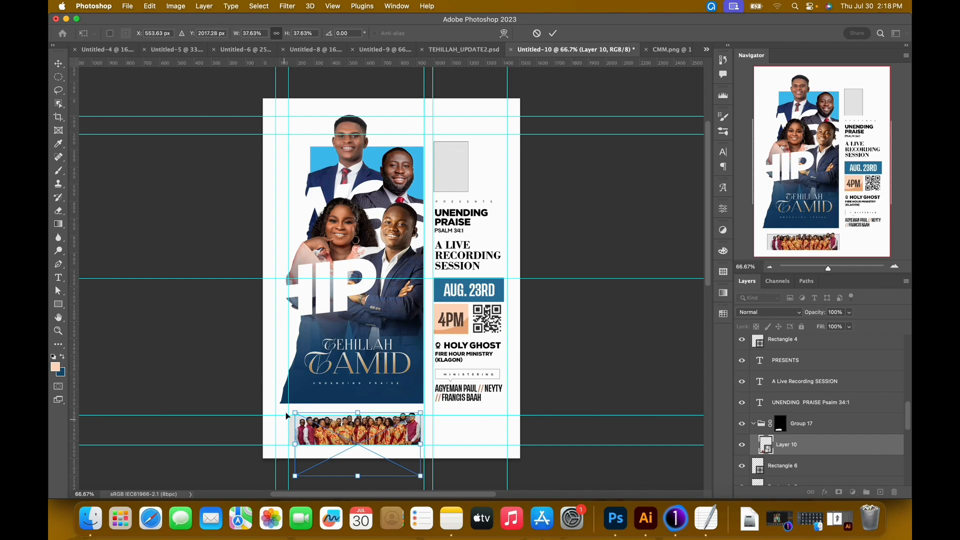
pyautogui.moveTo(294, 410); pyautogui.dragTo(293, 409)
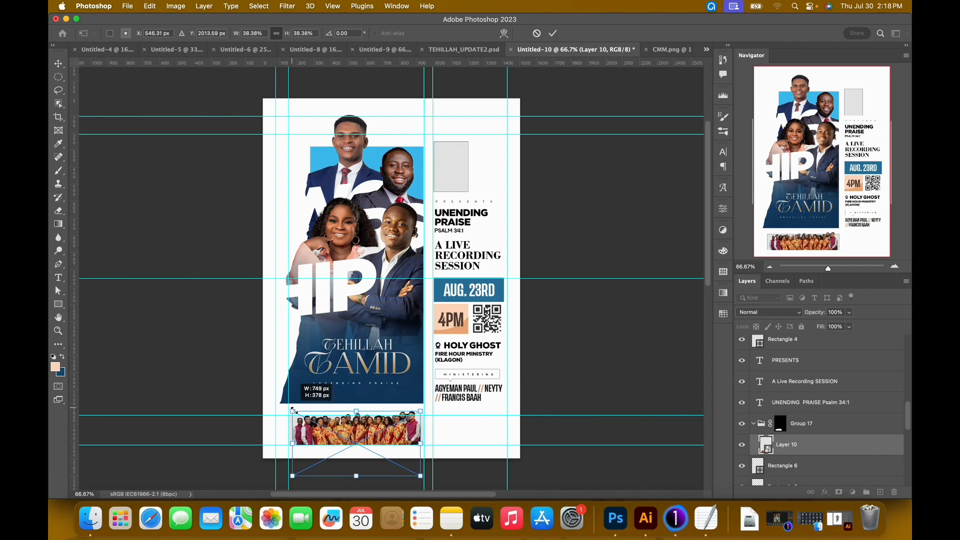
pyautogui.click(553, 33)
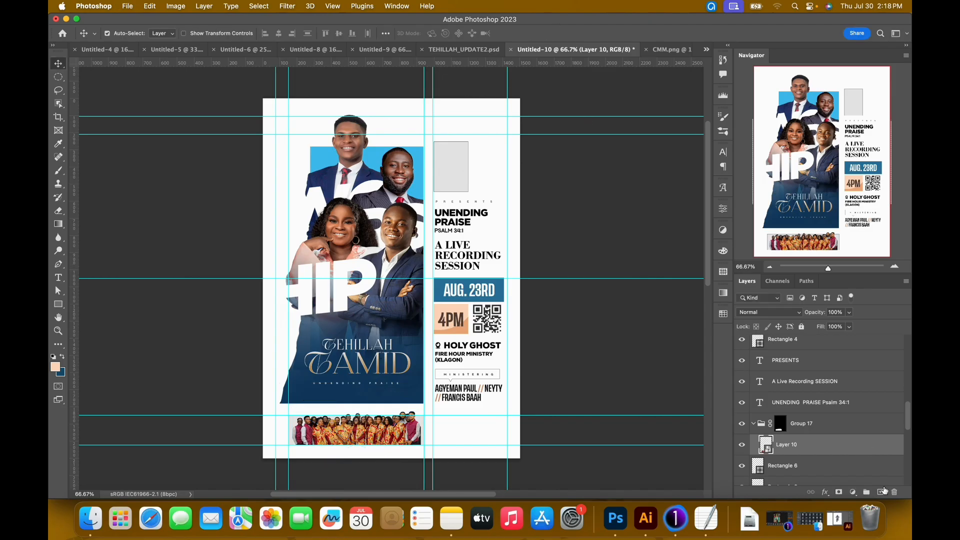
# Add a new layer above the choir photo and draw a black-to-transparent gradient upward from the bottom of the strip.
pyautogui.click(881, 491)
pyautogui.press('i')
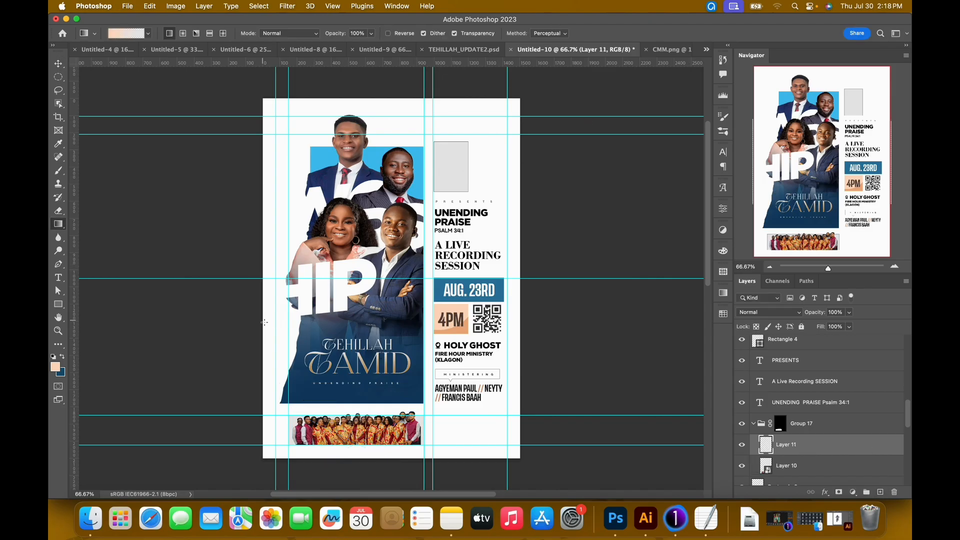
pyautogui.click(58, 369)
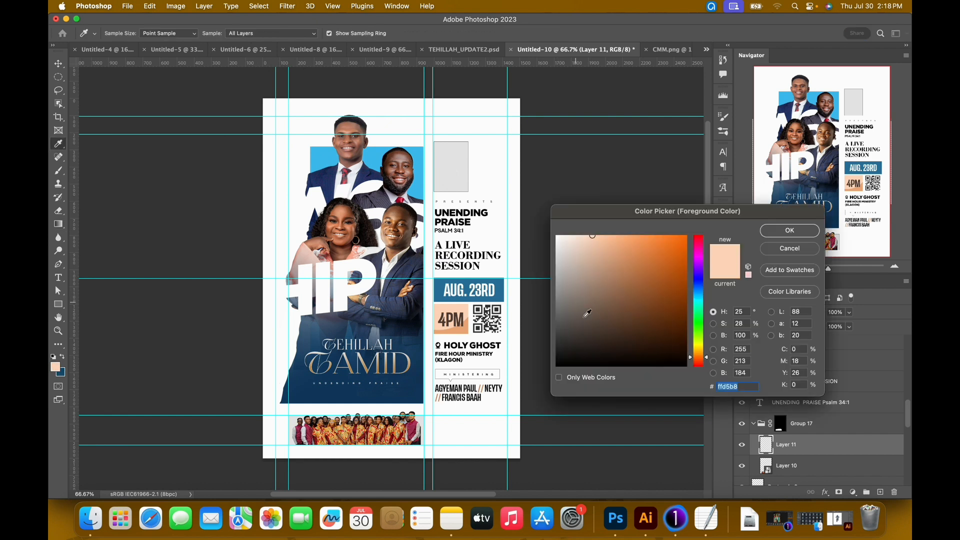
pyautogui.moveTo(587, 313); pyautogui.dragTo(553, 384)
pyautogui.click(789, 230)
pyautogui.press('g')
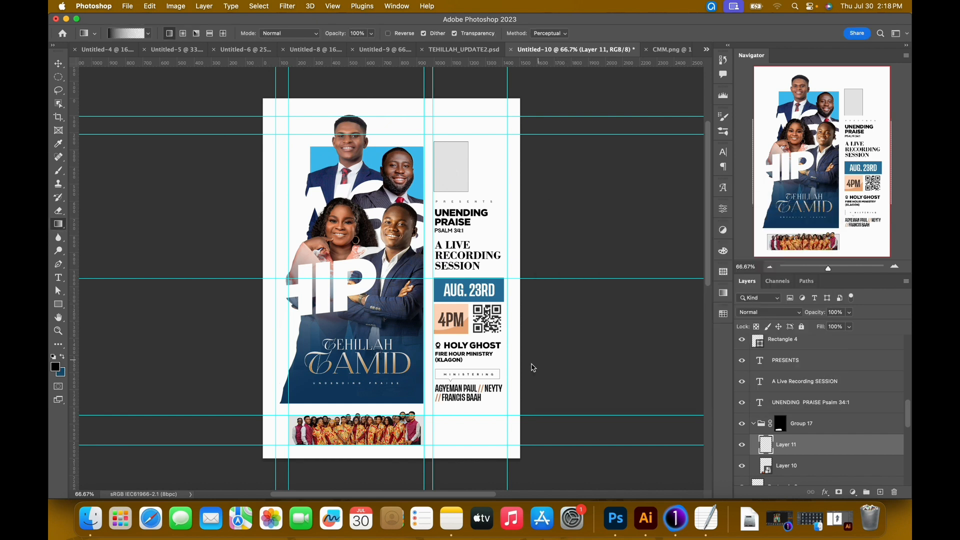
pyautogui.scroll(-1, 410, 367)
pyautogui.moveTo(354, 446); pyautogui.dragTo(354, 416)
pyautogui.press('v')
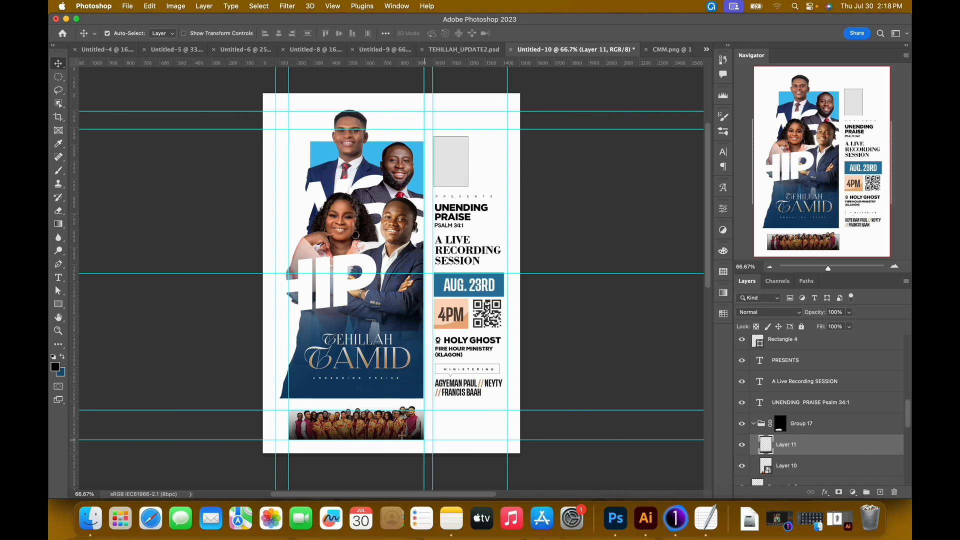
# Shift the black gradient layer 50 px down so it shades less of the choir photo.
pyautogui.press('super+t')
pyautogui.hotkey('shift', 'Down')
pyautogui.hotkey('shift', 'Down')
pyautogui.hotkey('shift', 'Down')
pyautogui.hotkey('shift', 'Down')
pyautogui.hotkey('shift', 'Down')
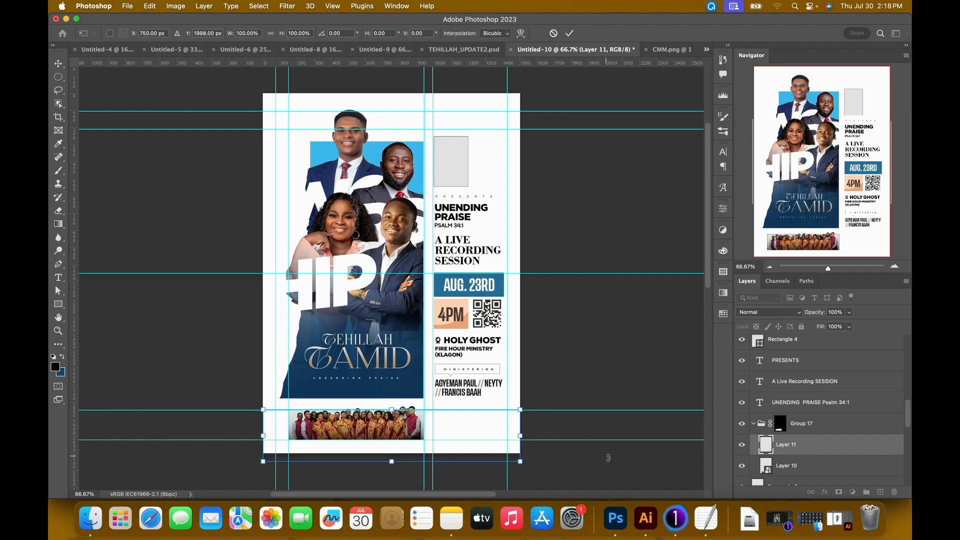
pyautogui.press('Return')
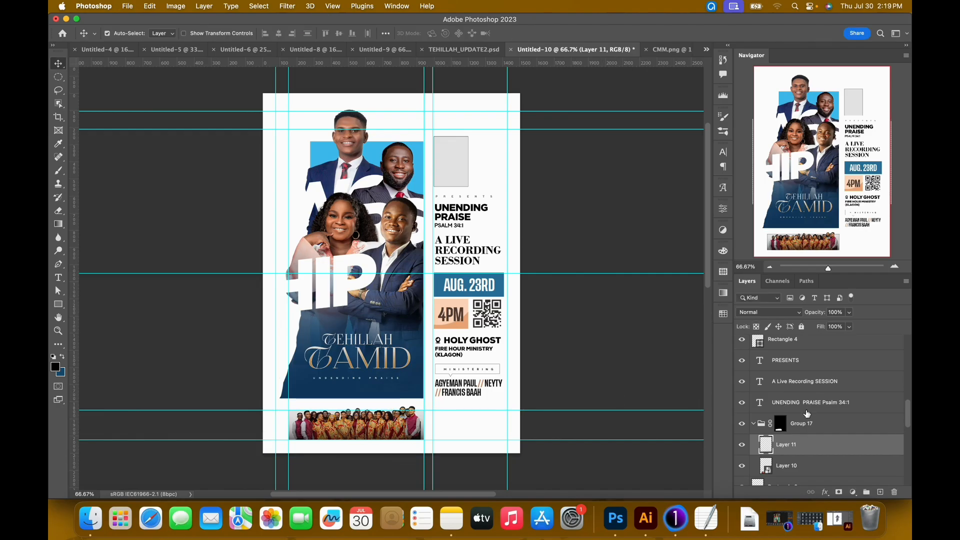
# Draw a horizontal line about 296 px long with a white #ffffff 1 px stroke from the choir strip's left edge.
pyautogui.click(880, 492)
pyautogui.press('u')
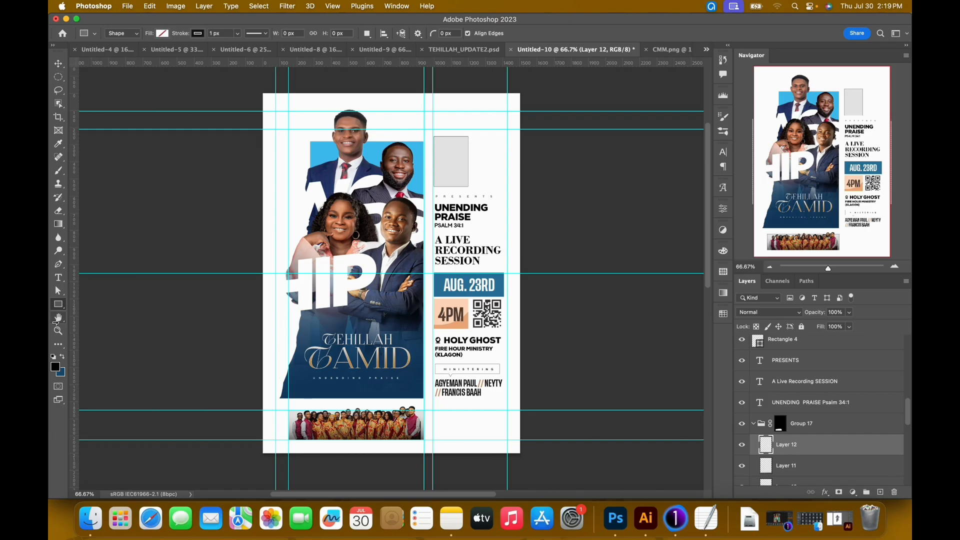
pyautogui.rightClick(58, 305)
pyautogui.click(102, 343)
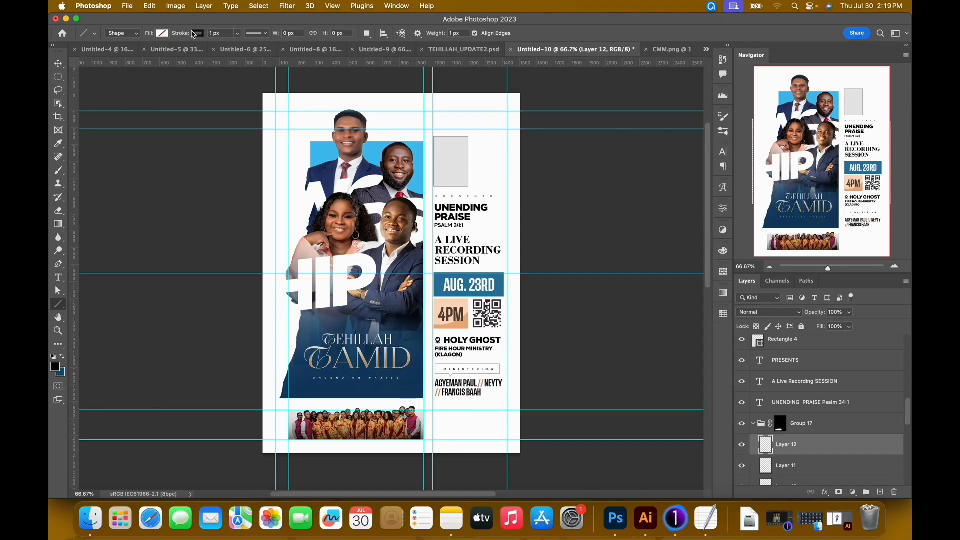
pyautogui.click(197, 34)
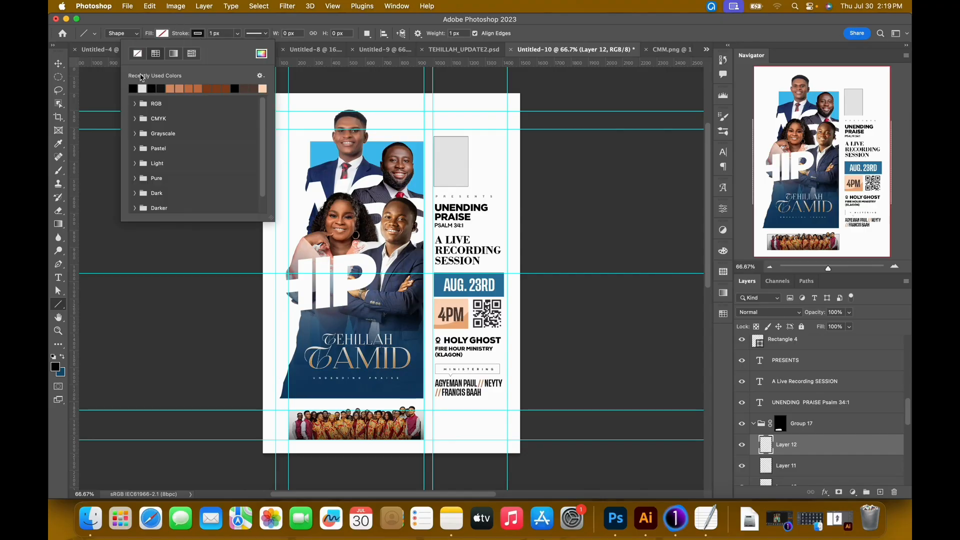
pyautogui.click(143, 92)
pyautogui.click(262, 54)
pyautogui.click(510, 193)
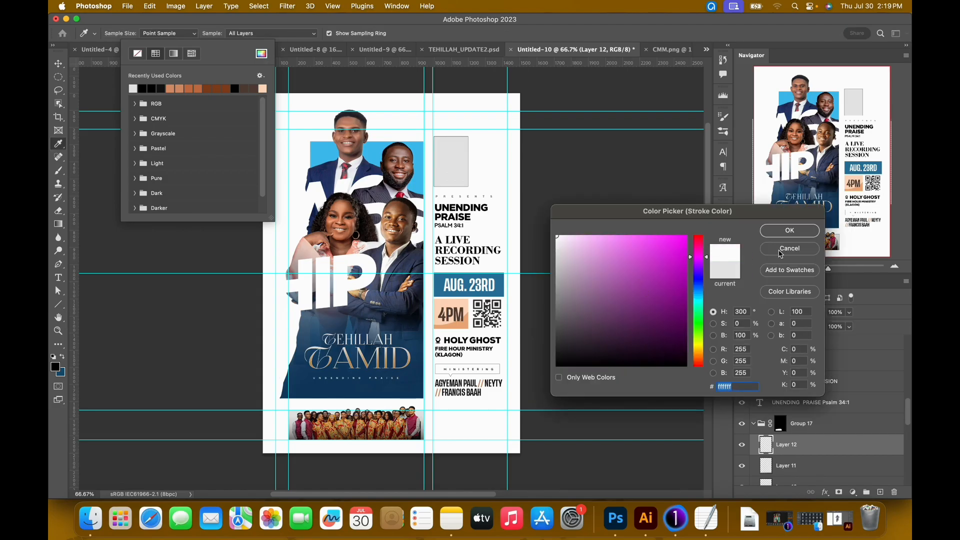
pyautogui.click(790, 230)
pyautogui.click(554, 39)
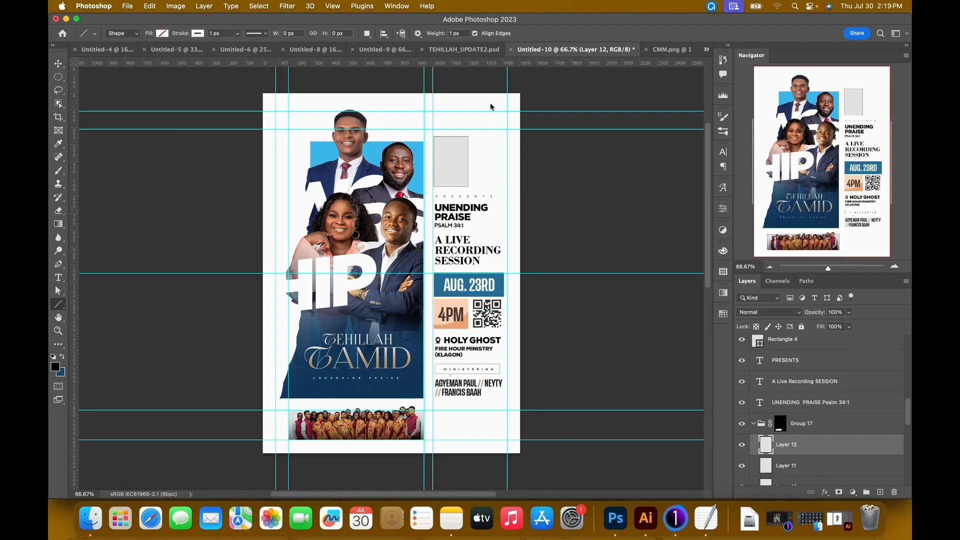
pyautogui.moveTo(288, 428); pyautogui.dragTo(342, 430)
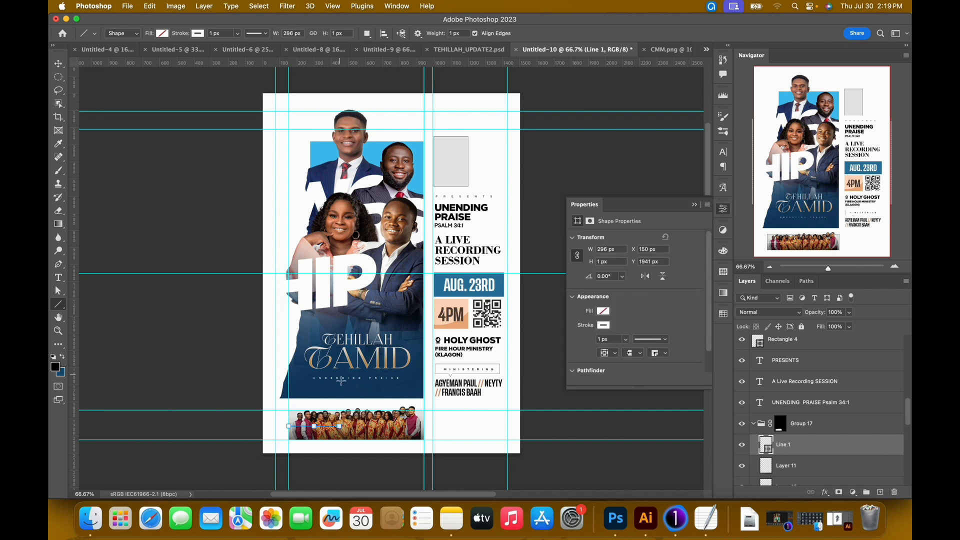
# Set the white line's stroke weight to 4 px and move the line down close to the choir strip's bottom edge.
pyautogui.press('v')
pyautogui.click(604, 340)
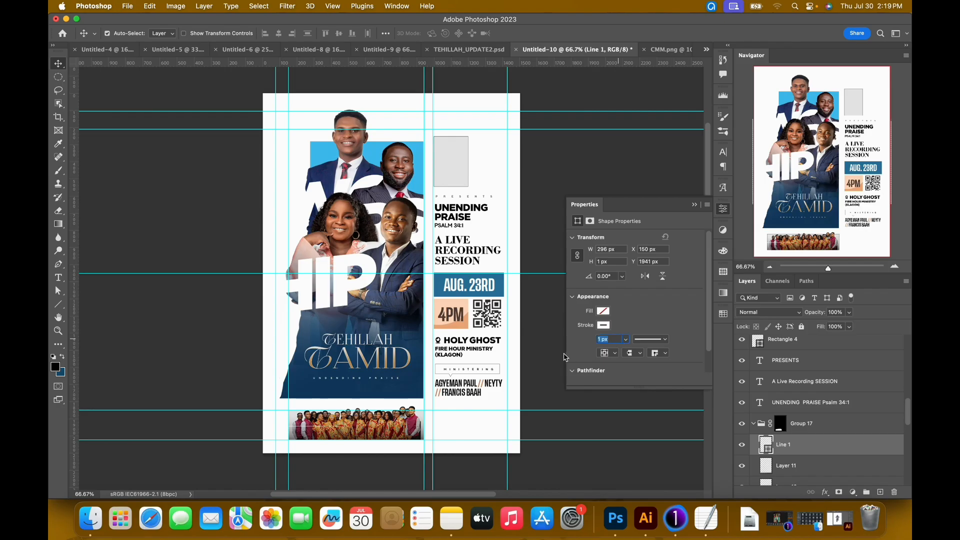
pyautogui.press('Return')
pyautogui.hotkey('shift', 'Down')
pyautogui.hotkey('shift', 'Down')
pyautogui.hotkey('shift', 'Down')
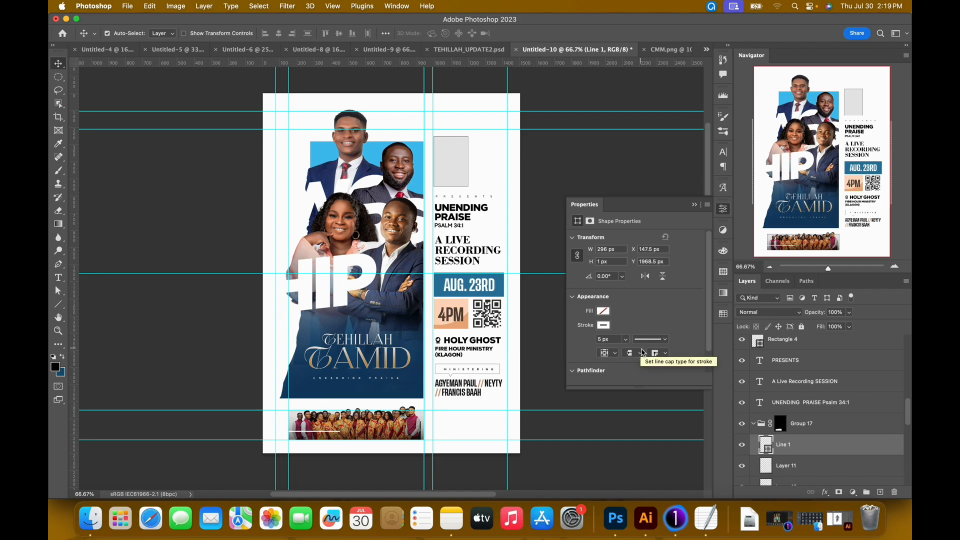
pyautogui.press('Down')
pyautogui.press('Down')
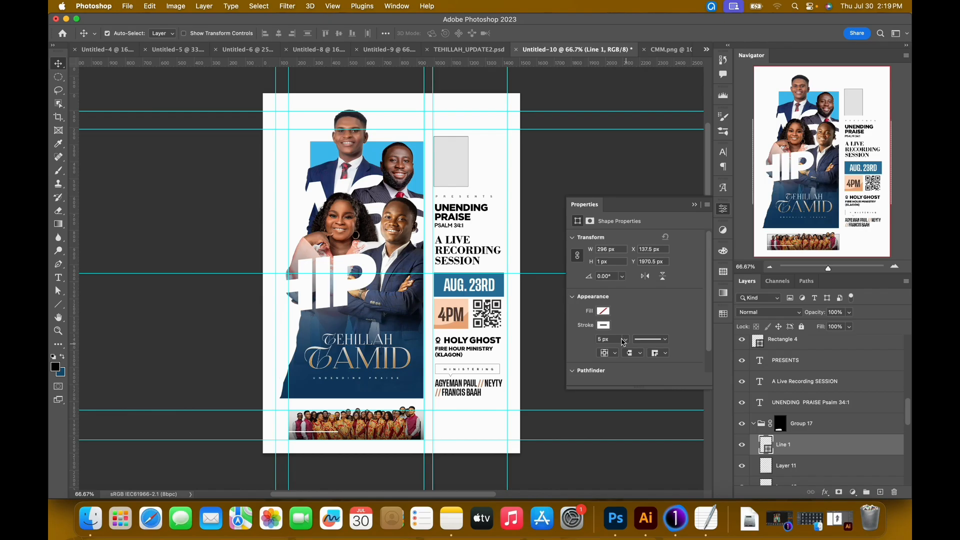
pyautogui.moveTo(619, 340); pyautogui.dragTo(559, 335)
pyautogui.write('4')
pyautogui.press('Return')
# Duplicate the white line and place the copy at the same height near the right end of the choir strip.
pyautogui.press('super+j')
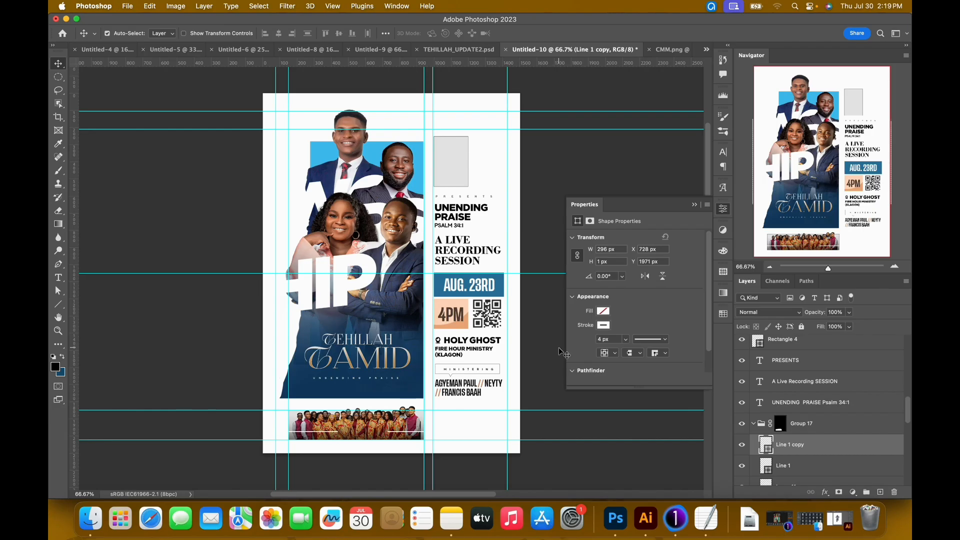
pyautogui.hotkey('shift', 'Left')
pyautogui.hotkey('shift', 'Left')
pyautogui.hotkey('shift', 'Left')
# Copy the ministering names text onto the choir strip and replace its wording with CMM.
pyautogui.click(461, 387)
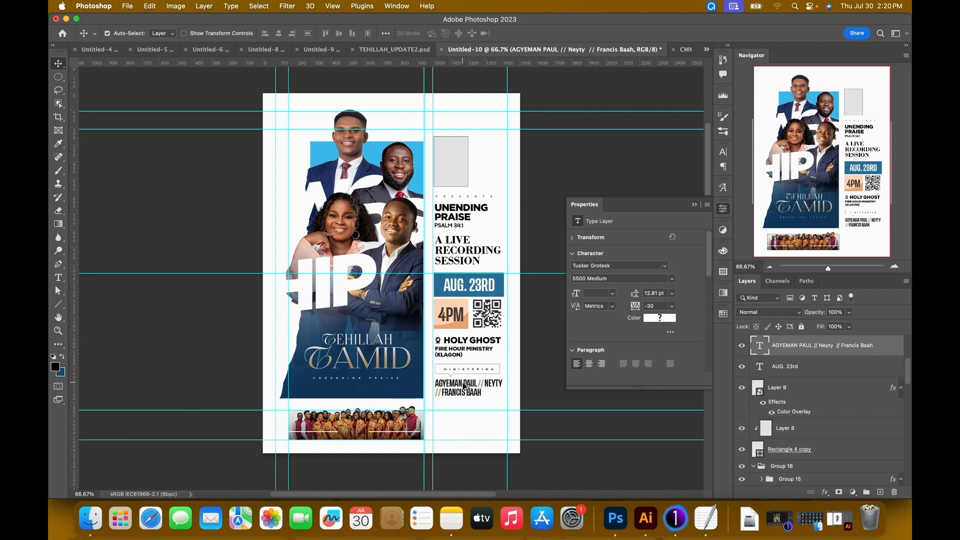
pyautogui.moveTo(465, 385); pyautogui.dragTo(358, 430)
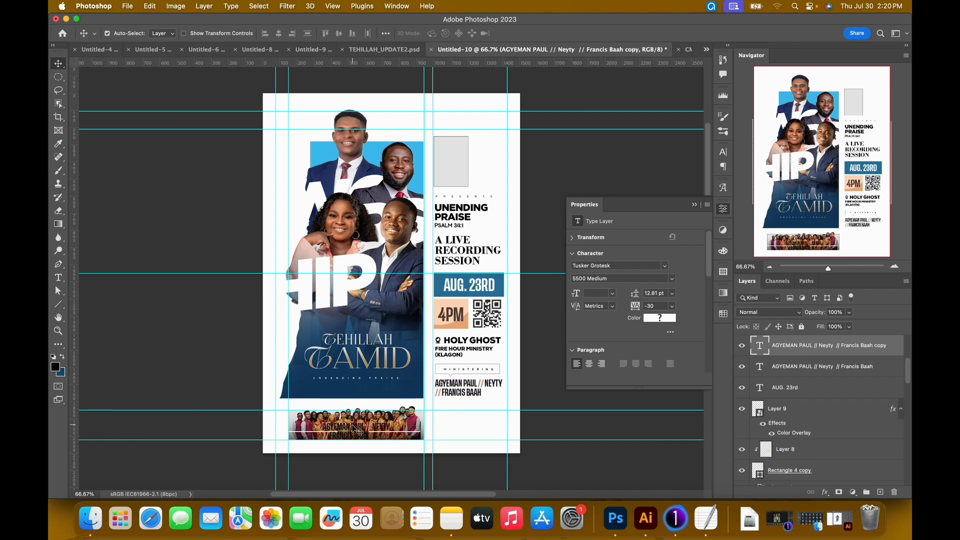
pyautogui.doubleClick(357, 430)
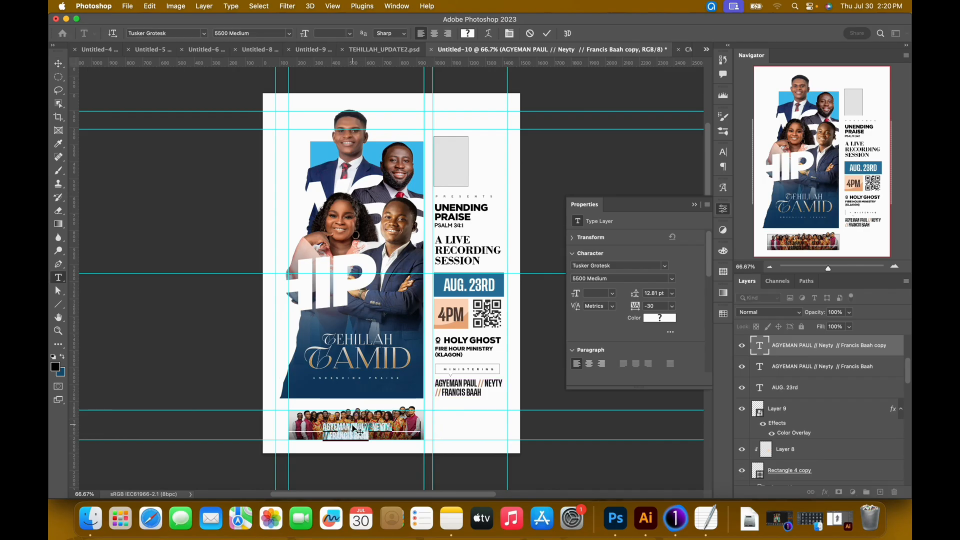
pyautogui.write('CMM')
pyautogui.press('Escape')
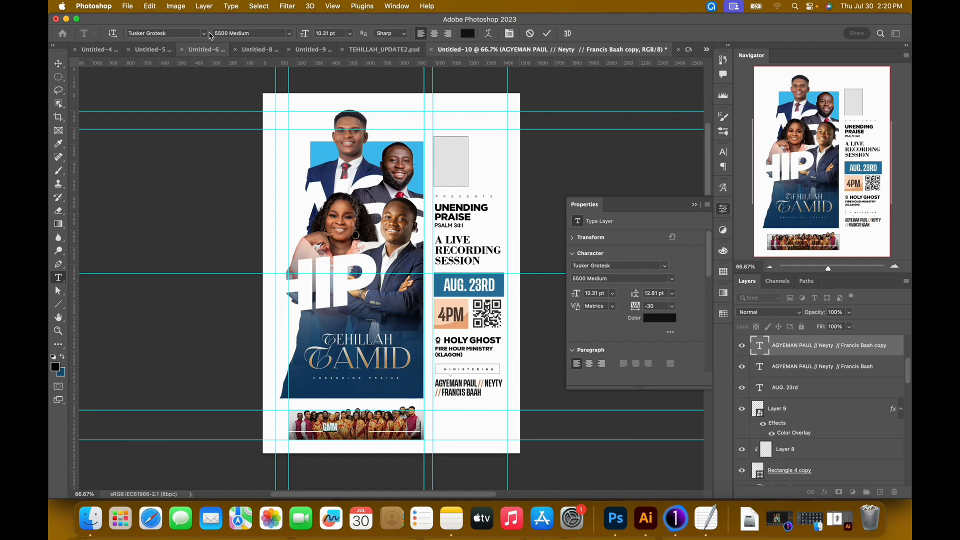
# Set the CMM text in the Amnestia Distressed font and colour it white #ffffff.
pyautogui.click(186, 33)
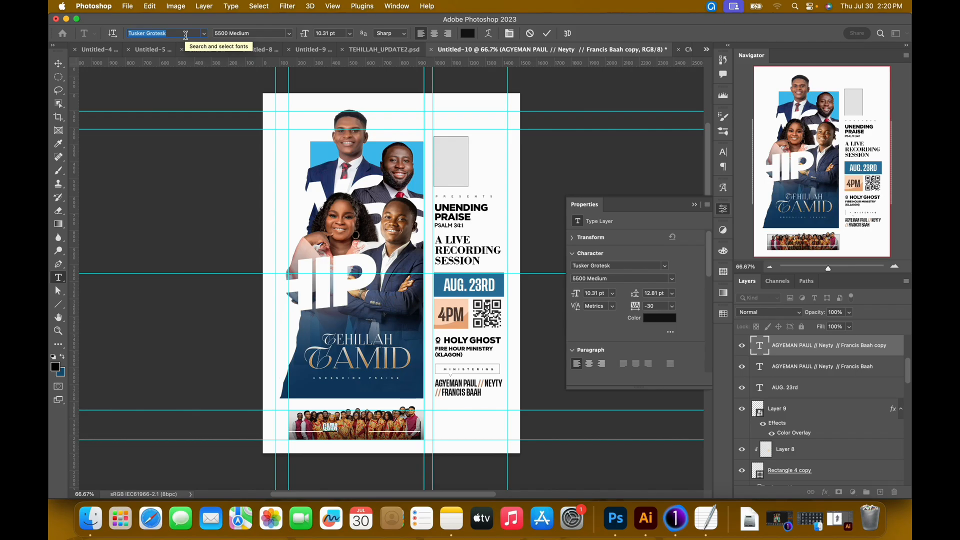
pyautogui.write('amnes')
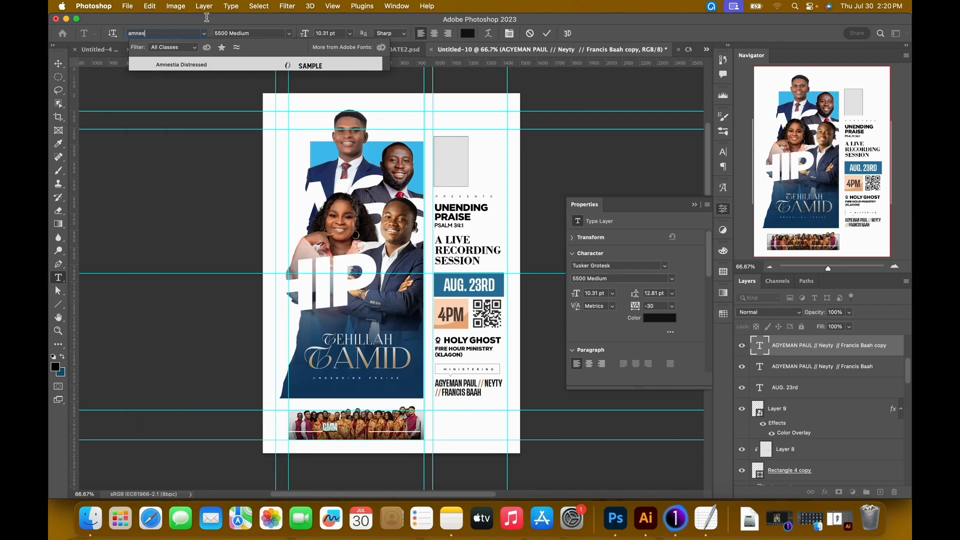
pyautogui.click(197, 65)
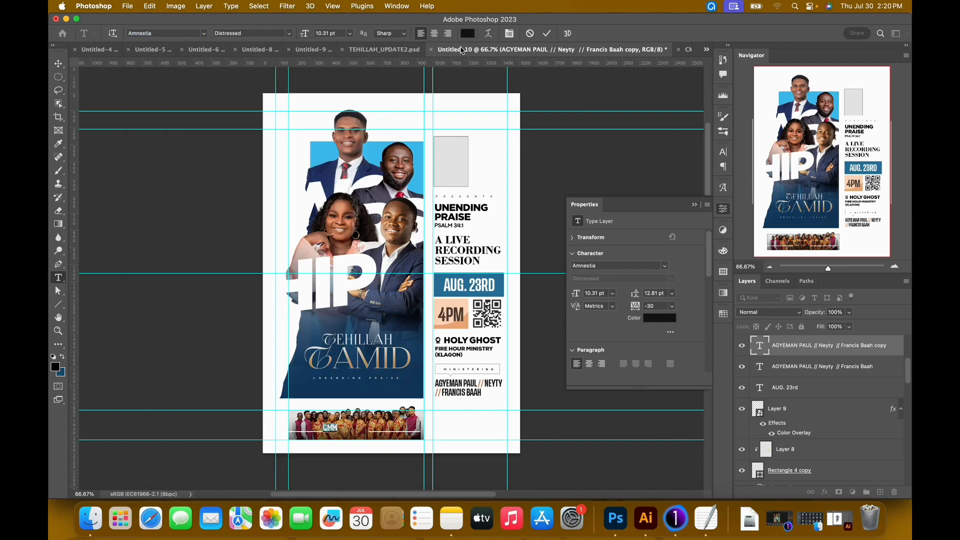
pyautogui.click(468, 35)
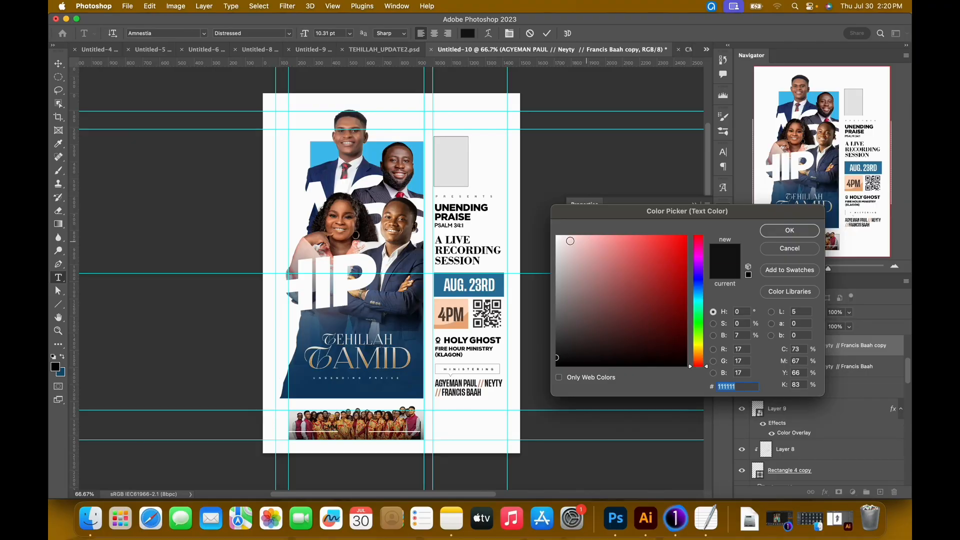
pyautogui.click(557, 236)
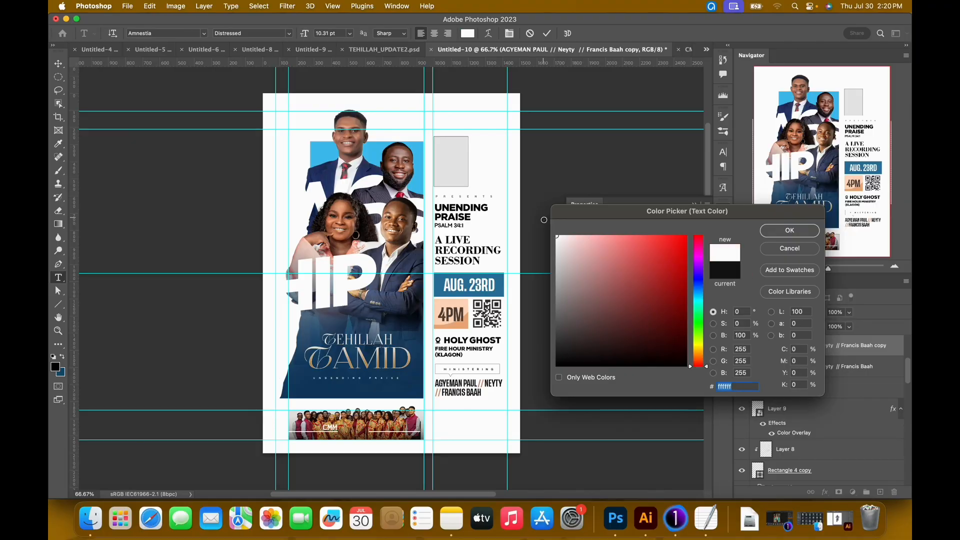
pyautogui.click(790, 231)
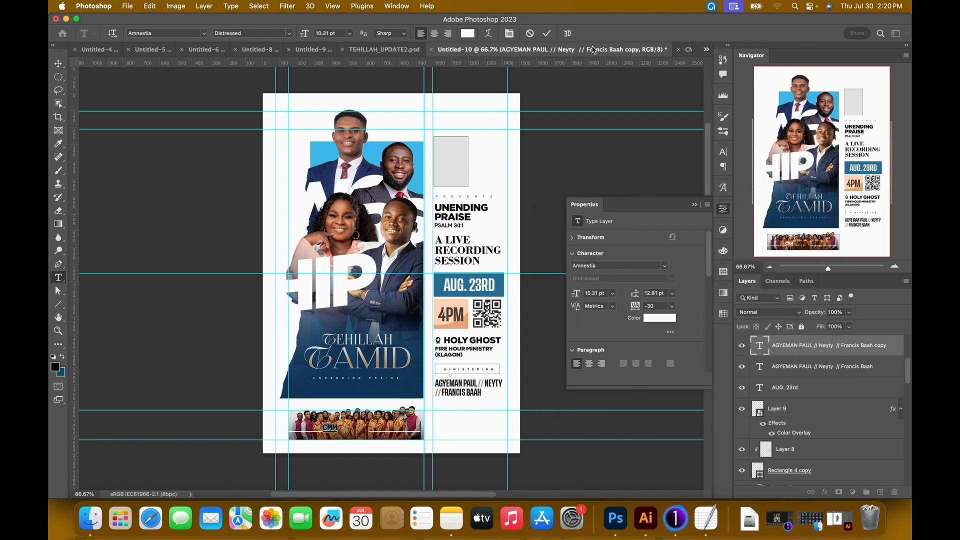
pyautogui.click(548, 35)
# Move the CMM text to the middle of the choir strip, between the two white lines.
pyautogui.press('v')
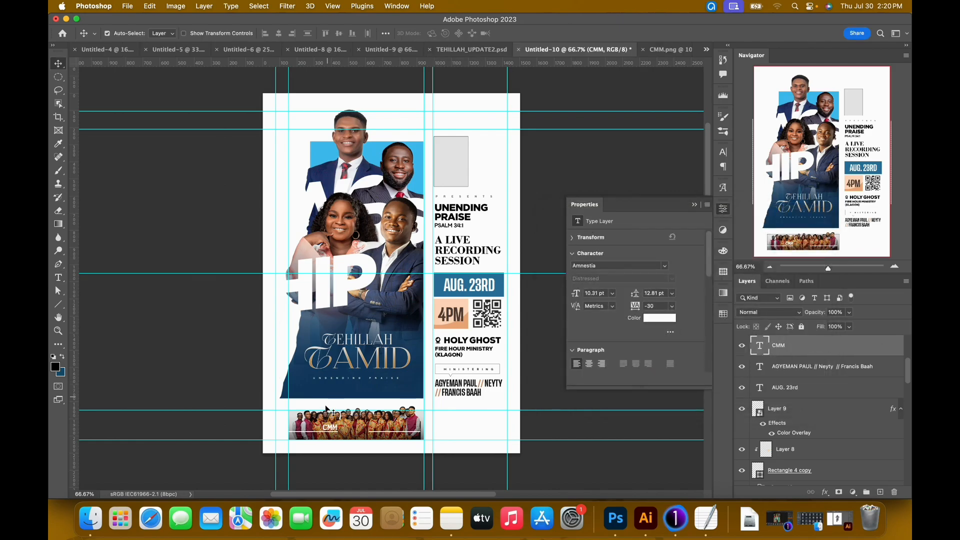
pyautogui.moveTo(332, 429); pyautogui.dragTo(355, 428)
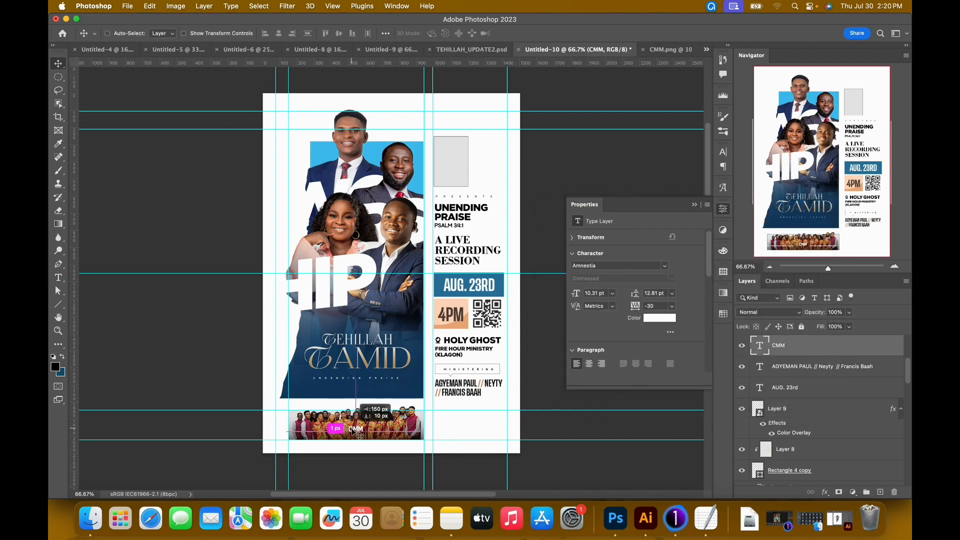
pyautogui.moveTo(421, 445); pyautogui.dragTo(423, 443)
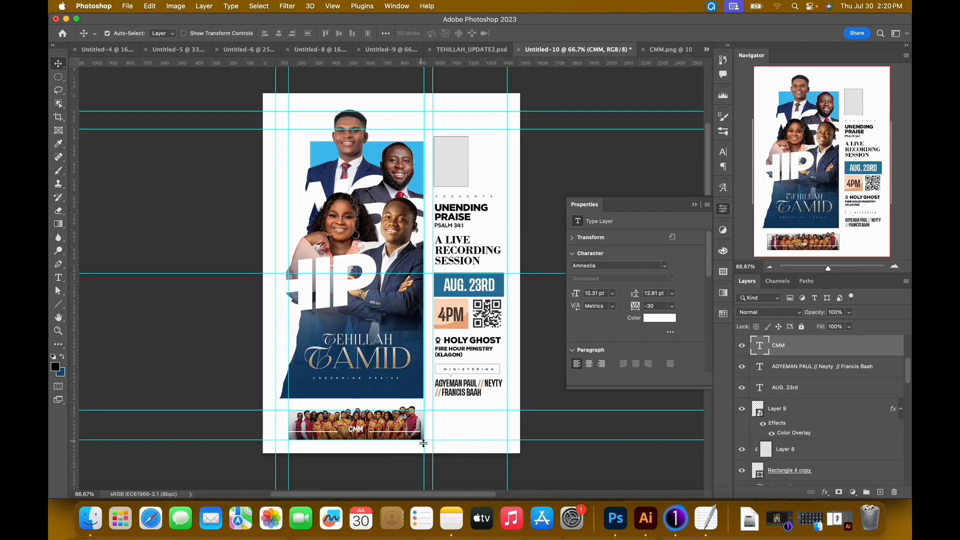
# Enlarge the CMM text in the middle of the choir strip to about 13.21 pt.
pyautogui.press('super+equal')
pyautogui.press('super+equal')
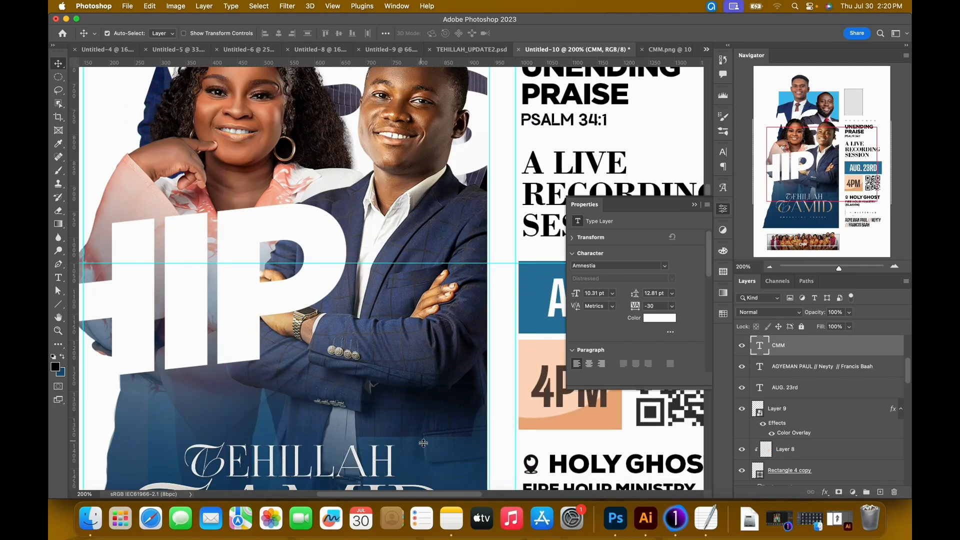
pyautogui.moveTo(306, 429); pyautogui.dragTo(388, 254)
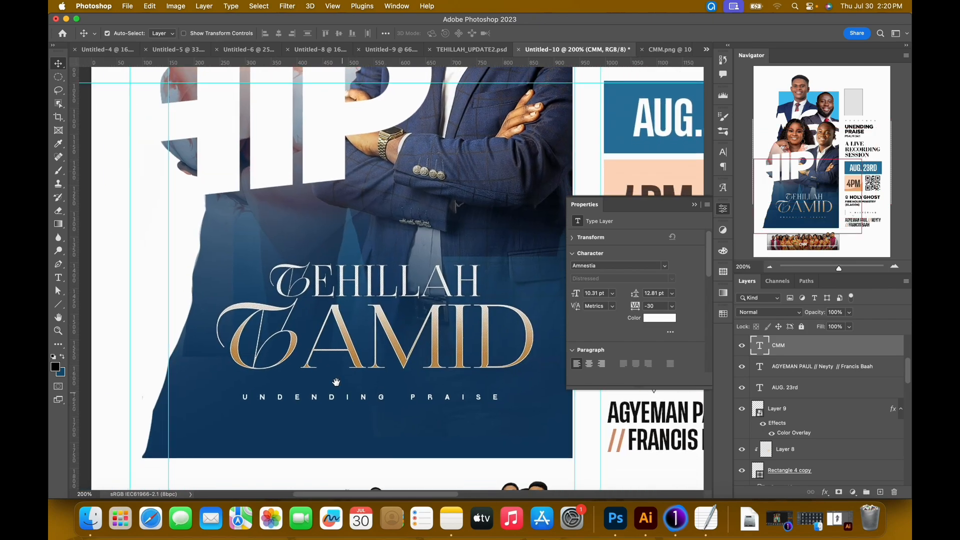
pyautogui.moveTo(342, 406); pyautogui.dragTo(296, 278)
pyautogui.moveTo(310, 355); pyautogui.dragTo(315, 325)
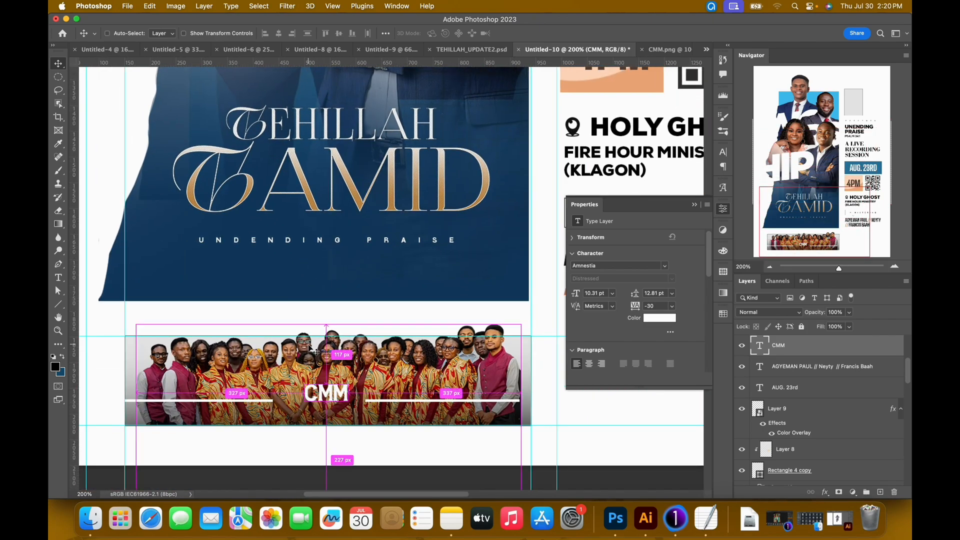
pyautogui.press('super+t')
pyautogui.moveTo(306, 409); pyautogui.dragTo(295, 416)
pyautogui.press('Return')
# Skew the CMM text on the choir strip so its letters slant upward.
pyautogui.press('super+t')
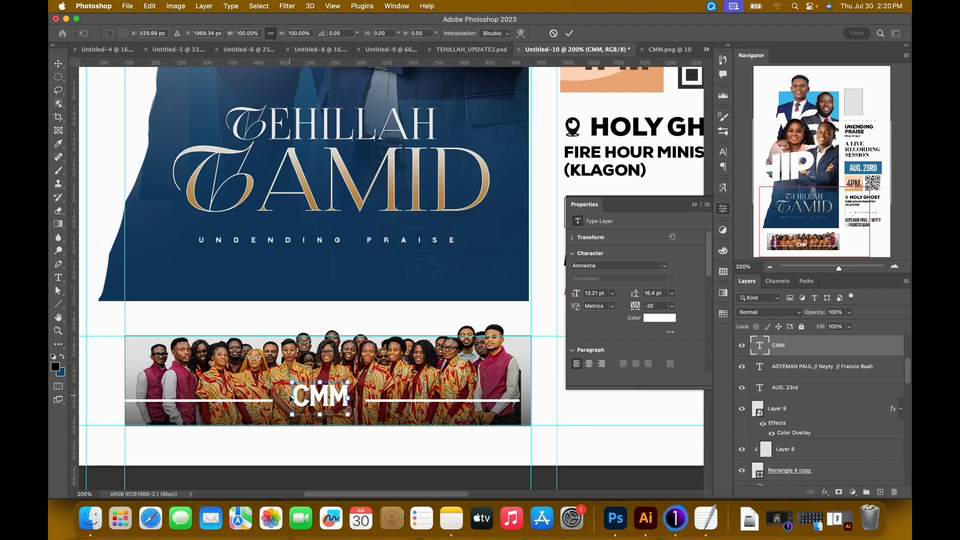
pyautogui.rightClick(315, 399)
pyautogui.click(348, 283)
pyautogui.rightClick(344, 390)
pyautogui.click(360, 286)
# Duplicate the slanted CMM text just above the original and replace the copy's wording with MINISTERING.
pyautogui.moveTo(348, 398); pyautogui.dragTo(328, 381)
pyautogui.press('Escape')
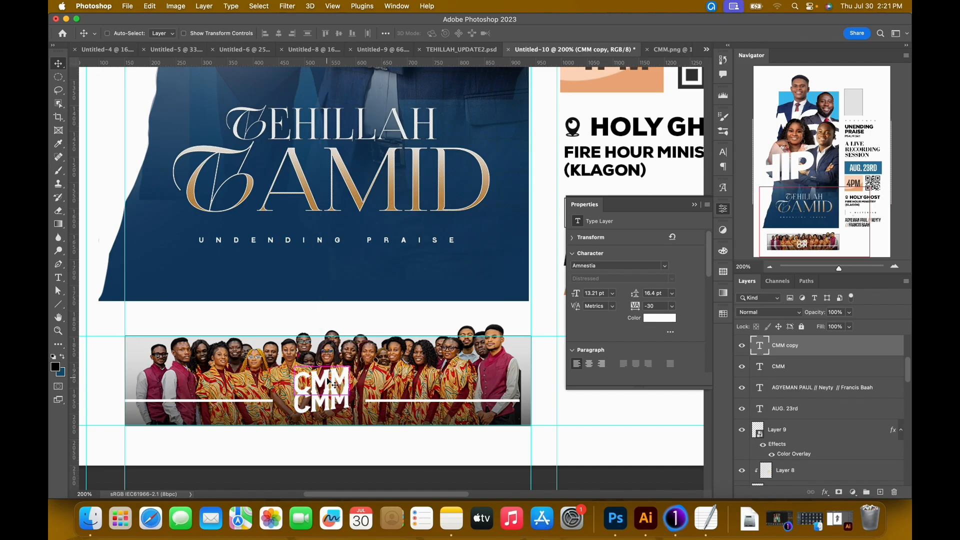
pyautogui.doubleClick(332, 383)
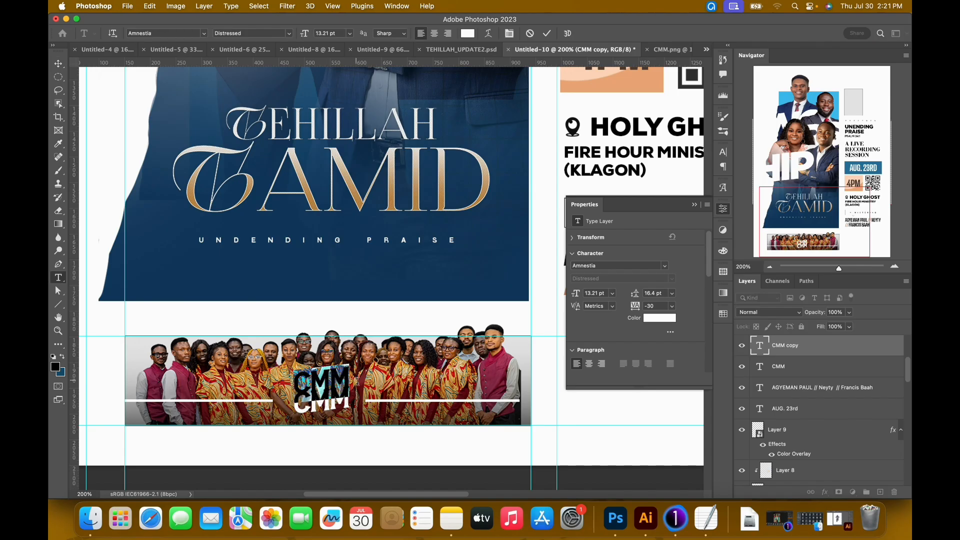
pyautogui.write('MINIS')
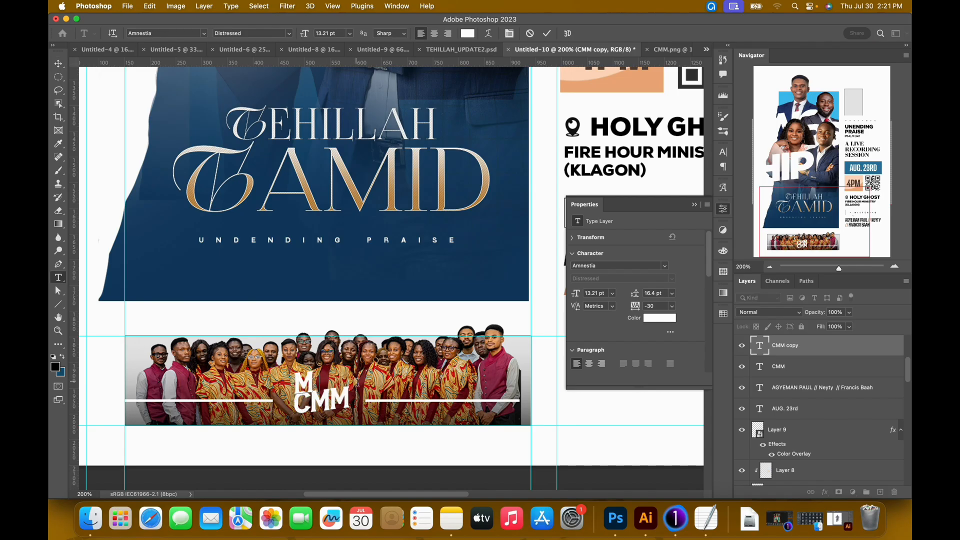
pyautogui.write('TE')
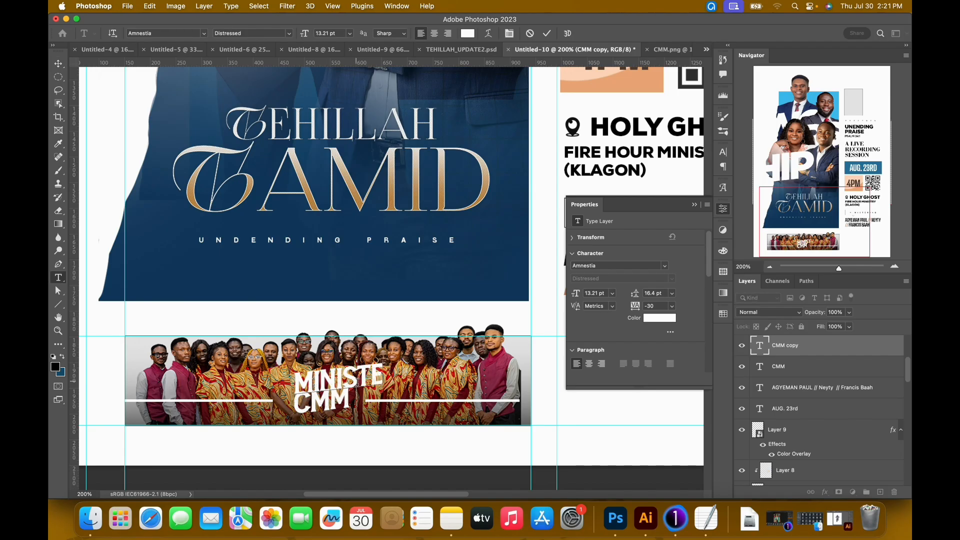
pyautogui.write('RING')
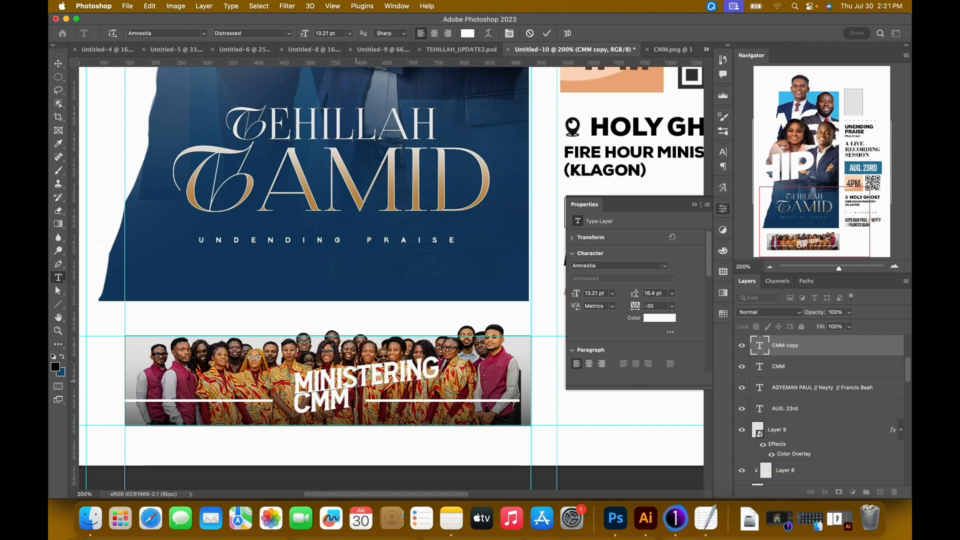
# Reduce the MINISTERING text to 4 pt and try it in the Guttor Regular font.
pyautogui.doubleClick(356, 383)
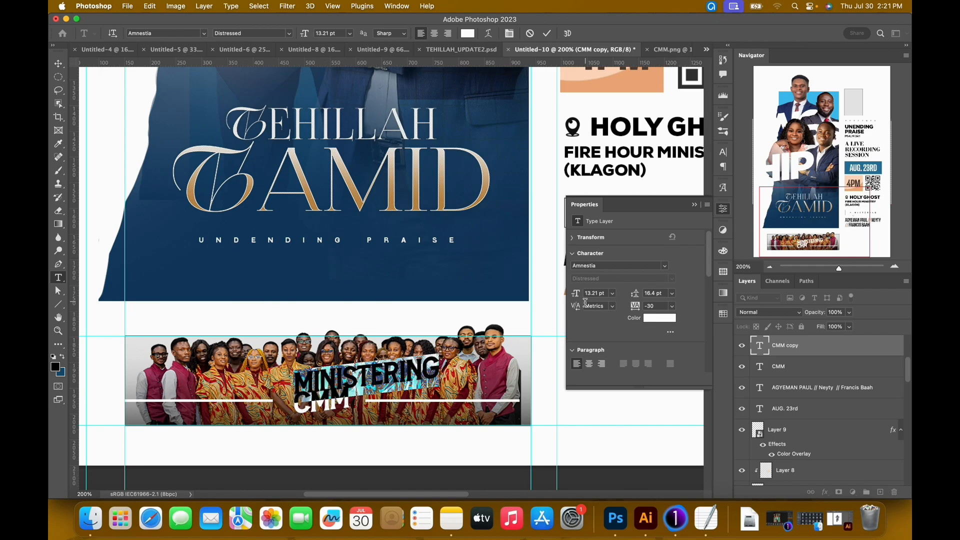
pyautogui.moveTo(579, 297); pyautogui.dragTo(573, 297)
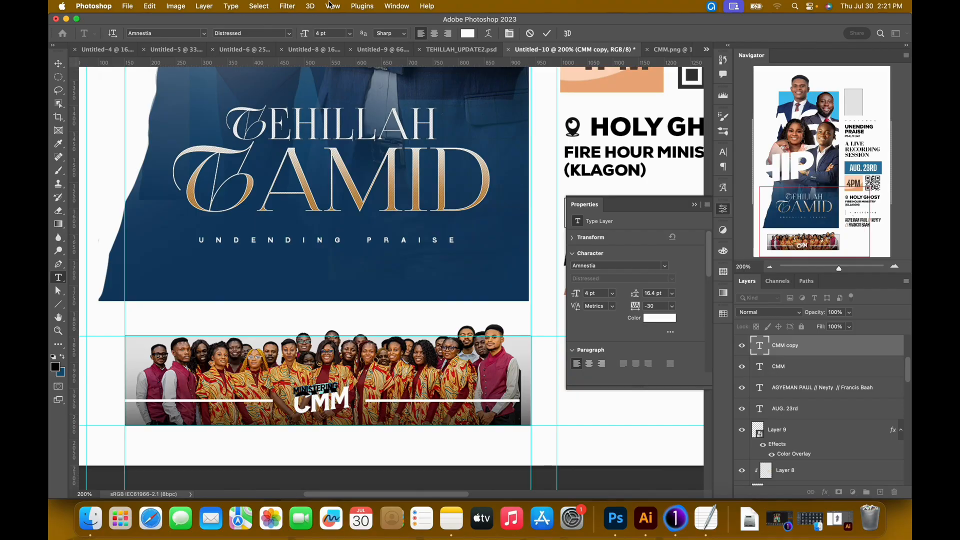
pyautogui.click(190, 34)
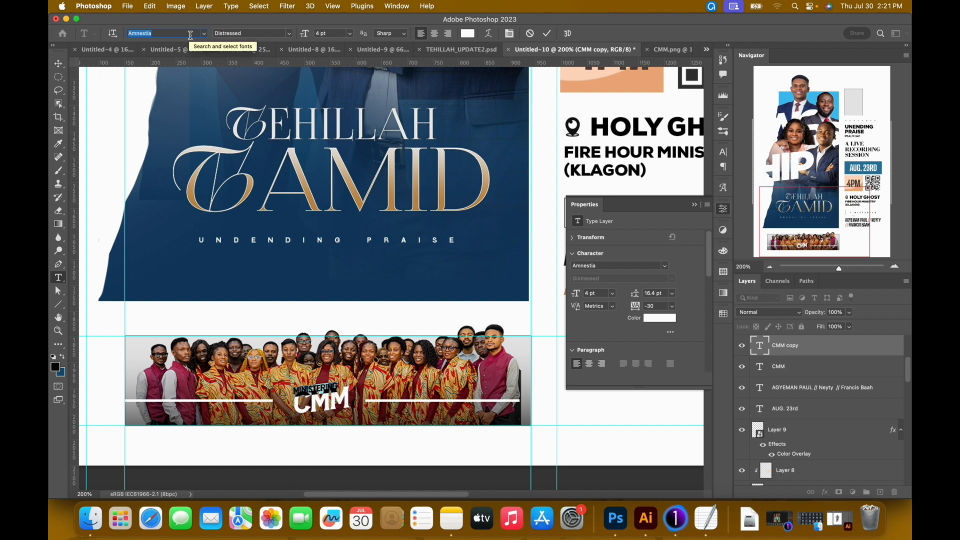
pyautogui.write('Guttor')
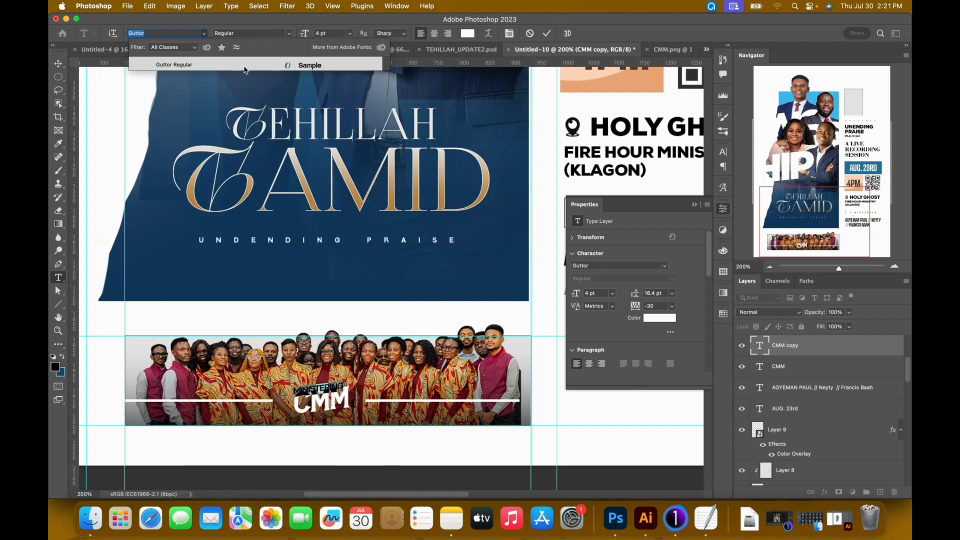
pyautogui.click(244, 67)
# Set the MINISTERING text in Nexa Bold at 3 pt.
pyautogui.click(165, 35)
pyautogui.write('Nexa')
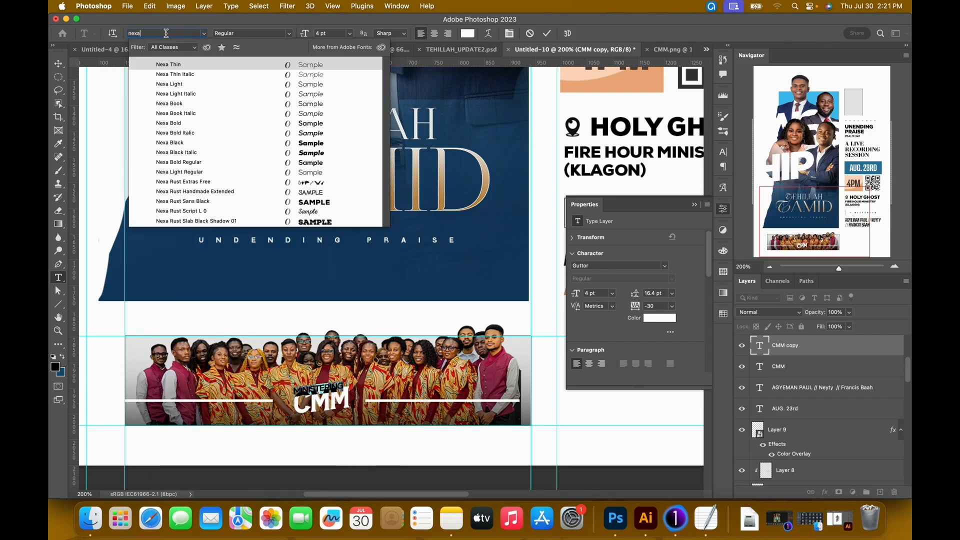
pyautogui.click(241, 124)
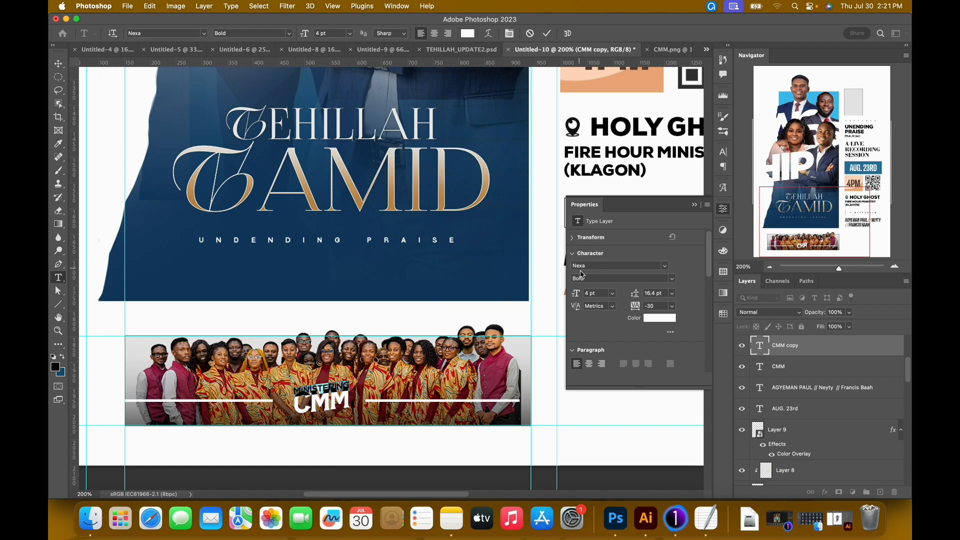
pyautogui.moveTo(581, 296); pyautogui.dragTo(581, 296)
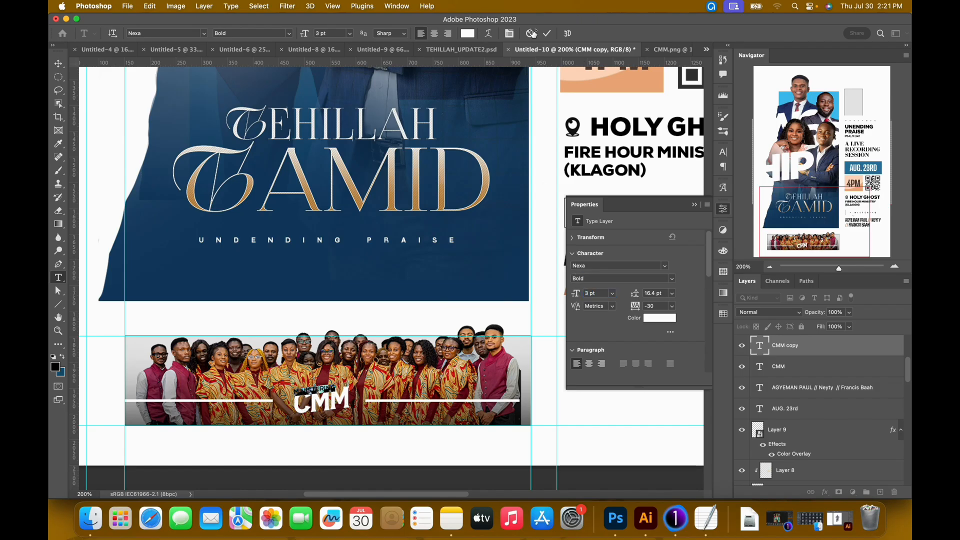
pyautogui.click(551, 36)
# Nudge the small MINISTERING text into place directly above the CMM lettering.
pyautogui.press('v')
pyautogui.hotkey('shift', 'Right')
pyautogui.hotkey('shift', 'Right')
pyautogui.hotkey('shift', 'Right')
pyautogui.hotkey('shift', 'Up')
pyautogui.hotkey('shift', 'Left')
pyautogui.hotkey('shift', 'Left')
pyautogui.hotkey('shift', 'Up')
pyautogui.press('Down')
pyautogui.press('Down')
pyautogui.press('Down')
pyautogui.press('Down')
pyautogui.press('Down')
pyautogui.press('Down')
pyautogui.press('Down')
pyautogui.press('Down')
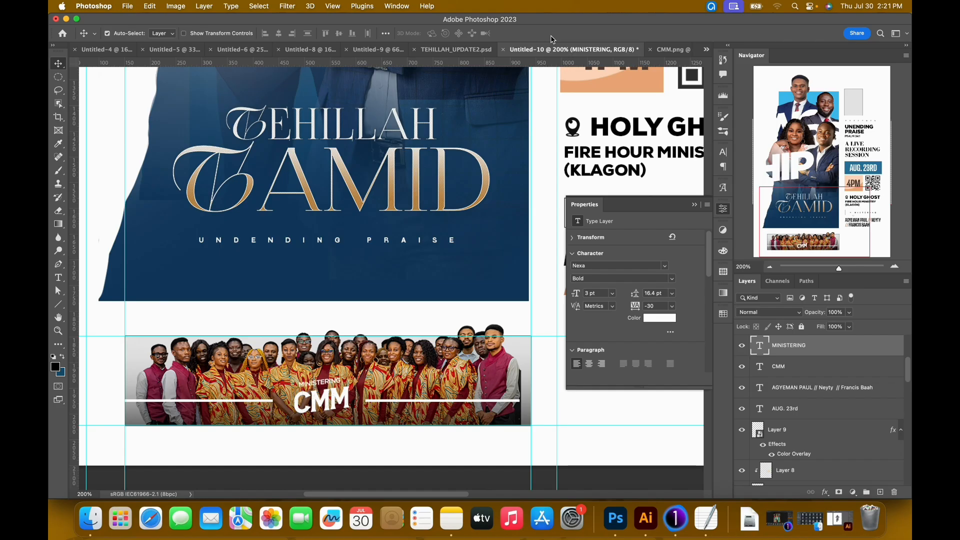
# Change the MINISTERING text's font style to Nexa Black and collapse the text properties.
pyautogui.click(671, 278)
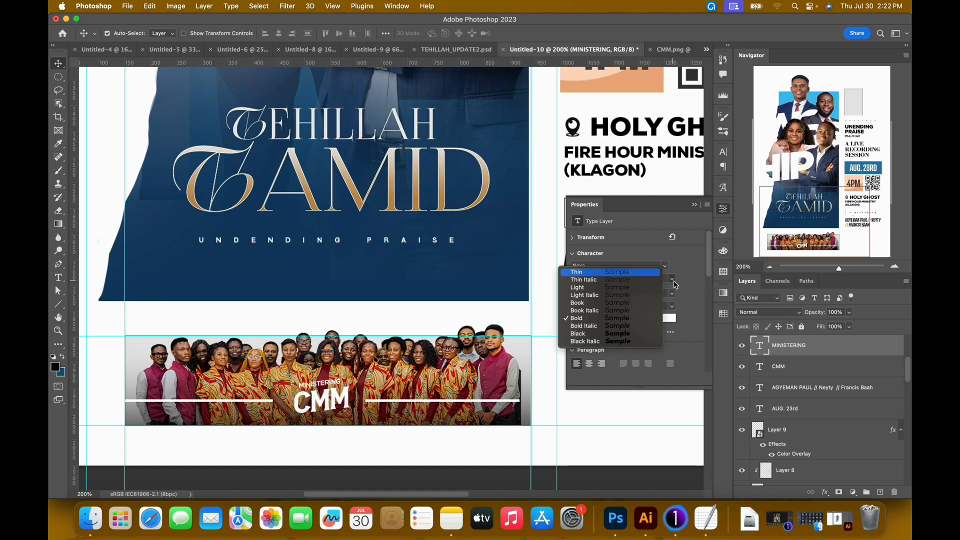
pyautogui.click(603, 333)
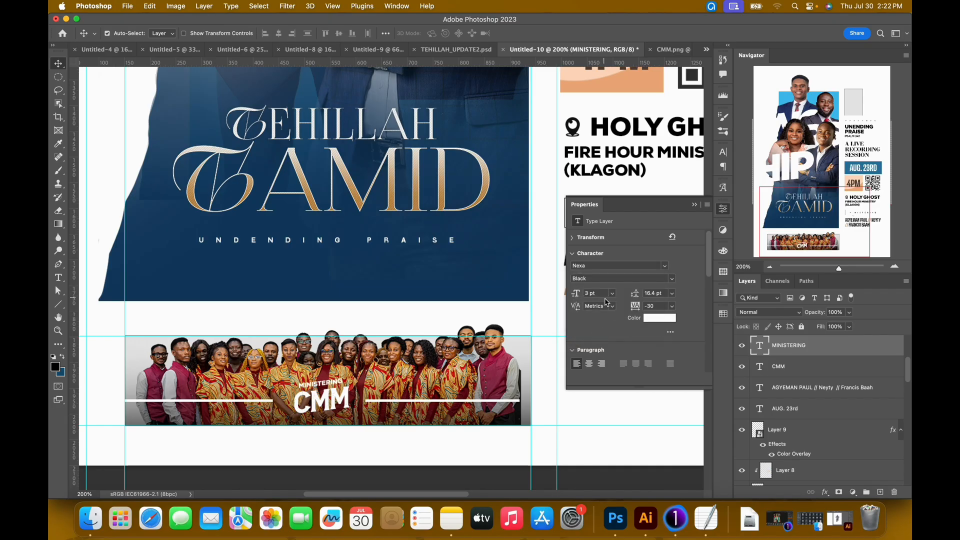
pyautogui.press('super+minus')
pyautogui.press('super+minus')
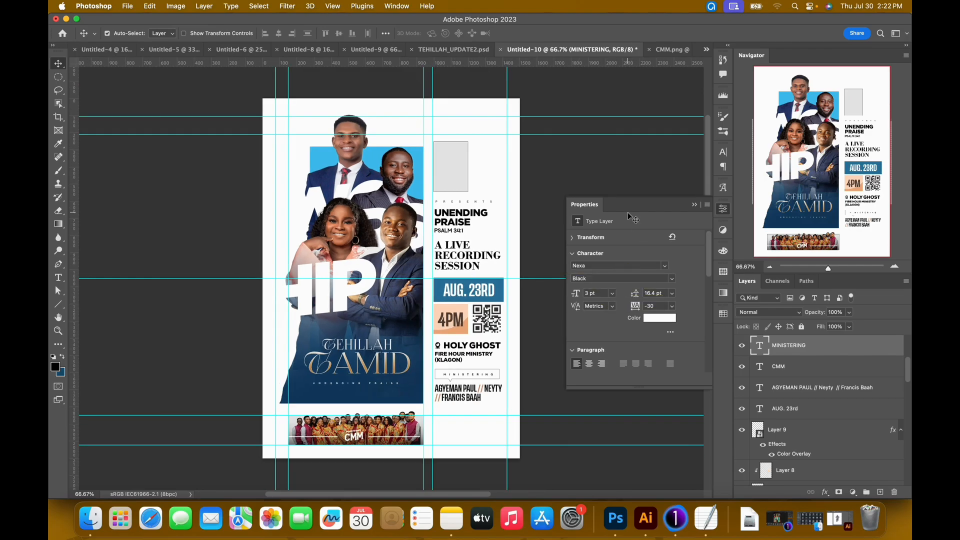
pyautogui.click(694, 205)
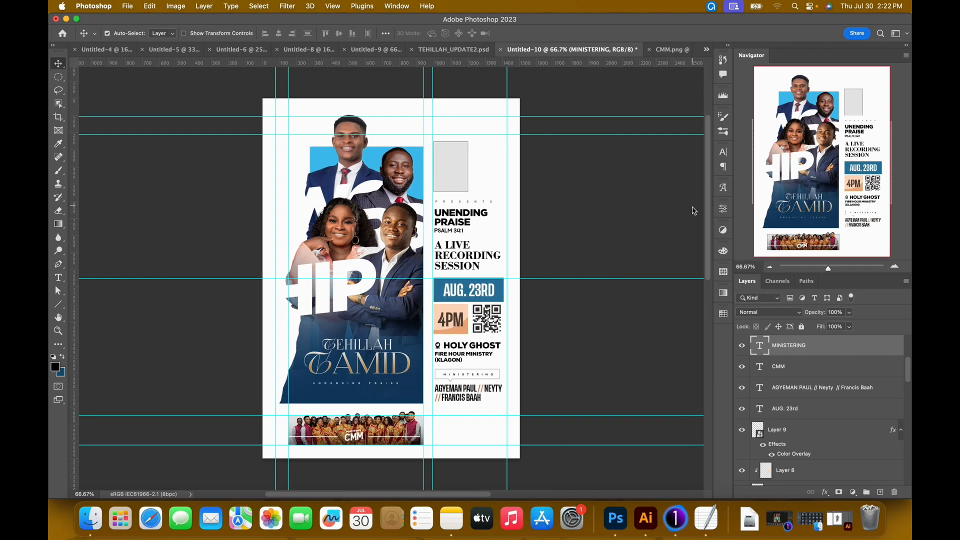
# Remove the grey fill from the rectangle above PRESENTS, keeping only its thin outline around the logo.
pyautogui.click(452, 171)
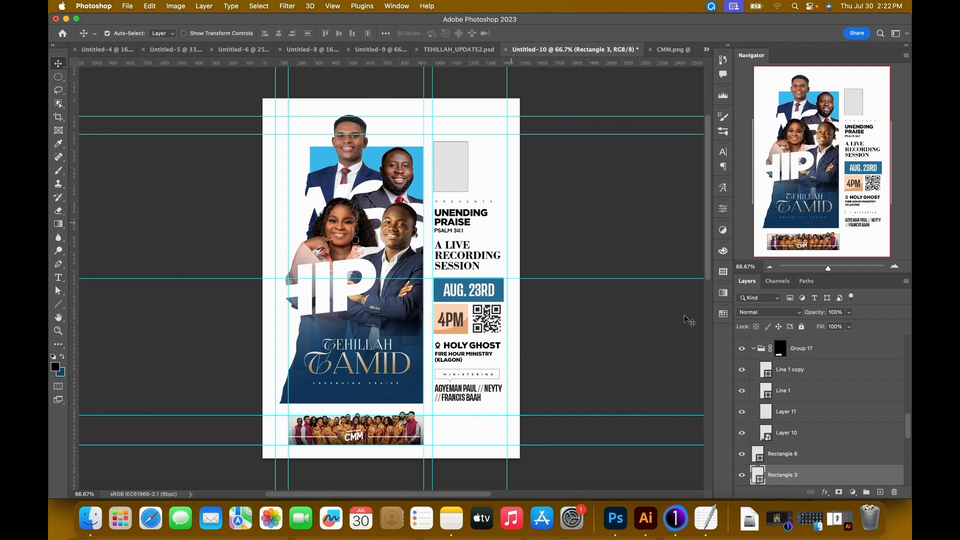
pyautogui.scroll(-2, 820, 416)
pyautogui.press('u')
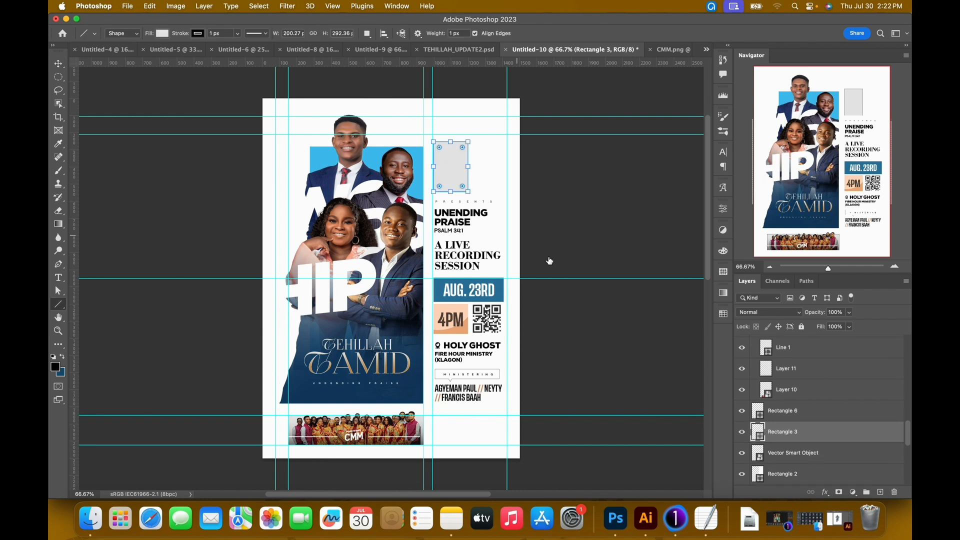
pyautogui.click(162, 34)
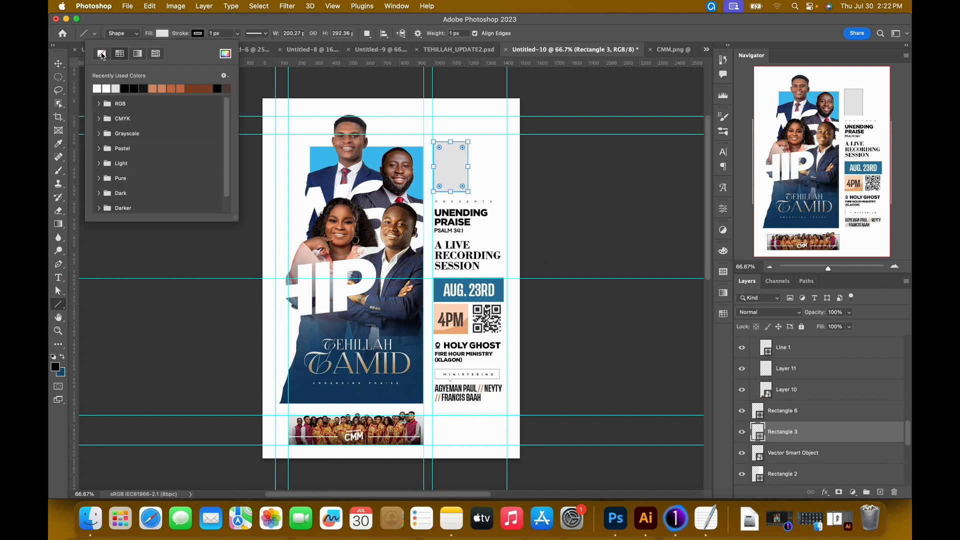
pyautogui.click(102, 56)
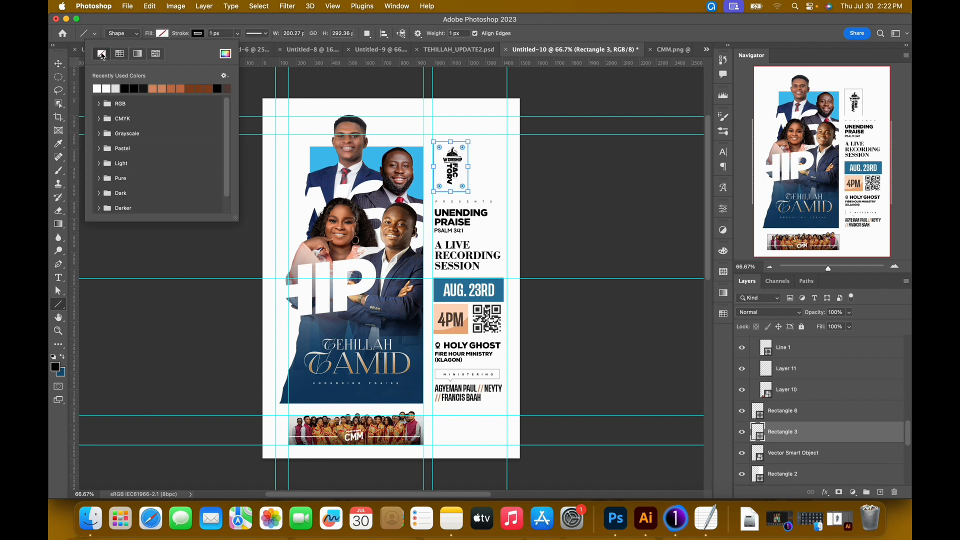
pyautogui.click(574, 32)
pyautogui.press('v')
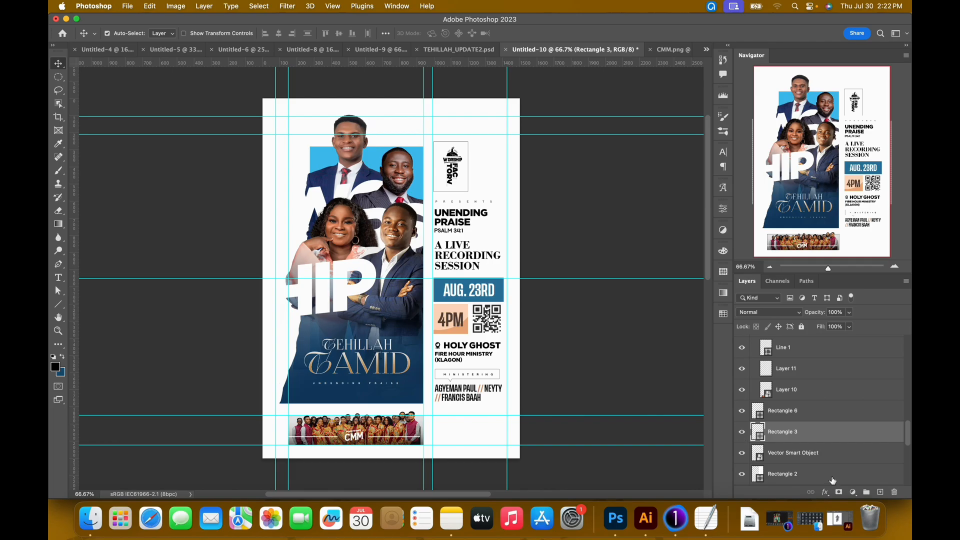
# Copy the five sponsor logos from TEHILLAH_UPDATE2.psd into the Untitled-10 poster above its top layer, below the ministering names.
pyautogui.scroll(10, 864, 417)
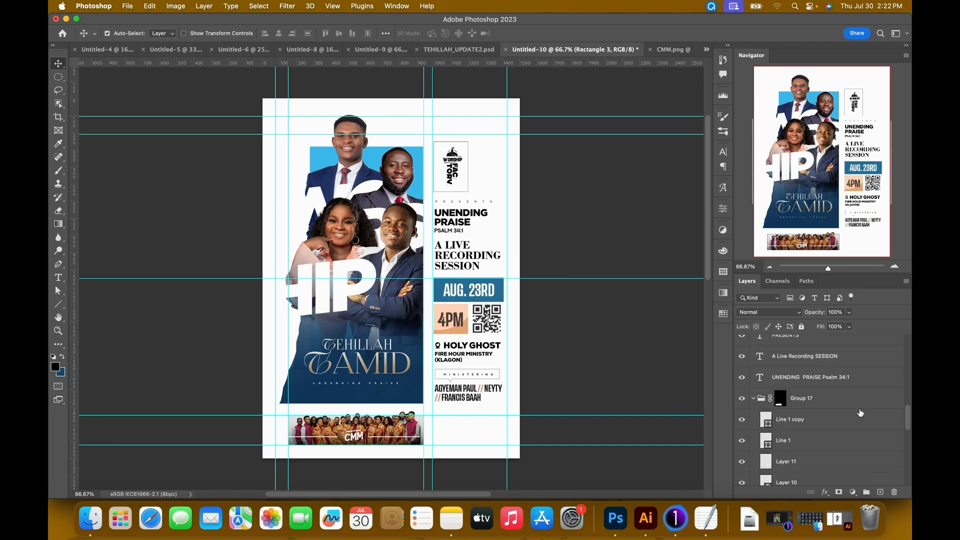
pyautogui.click(824, 348)
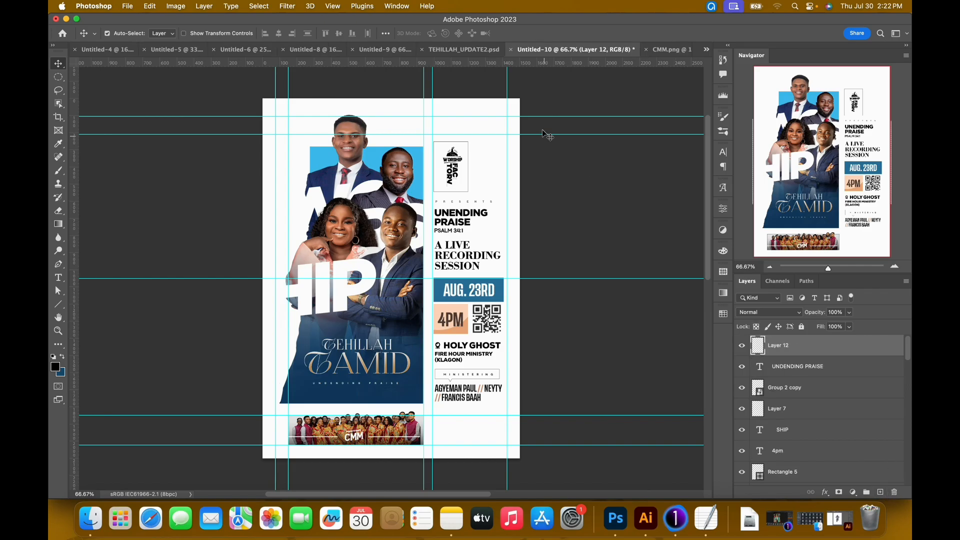
pyautogui.click(469, 52)
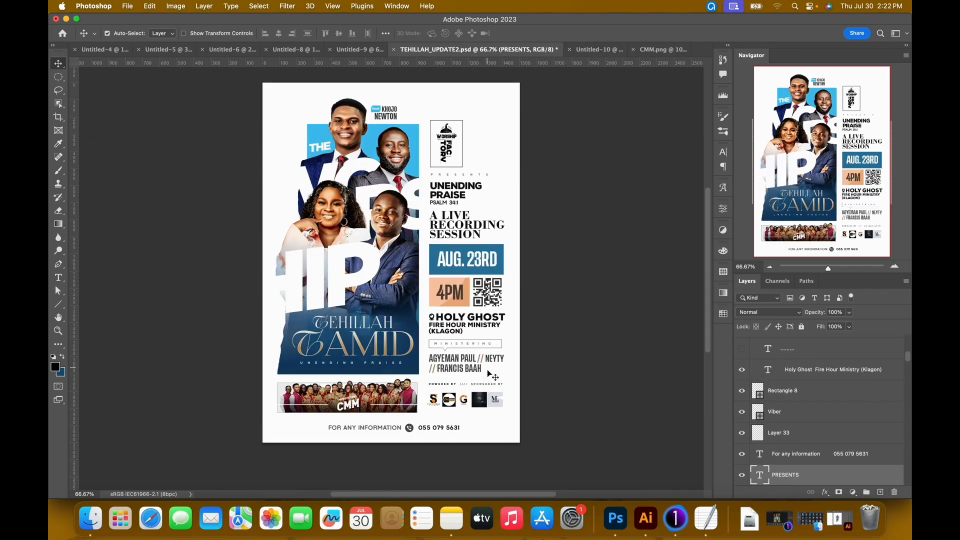
pyautogui.rightClick(493, 404)
pyautogui.rightClick(482, 407)
pyautogui.click(464, 401)
pyautogui.click(490, 403)
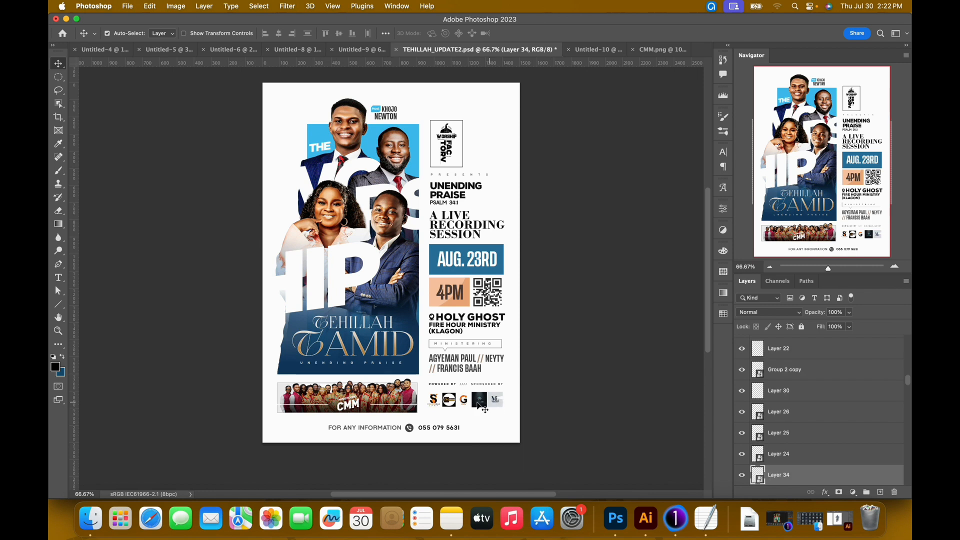
pyautogui.keyDown('shift'); pyautogui.click(479, 404); pyautogui.keyUp('shift')
pyautogui.keyDown('shift'); pyautogui.click(464, 404); pyautogui.keyUp('shift')
pyautogui.keyDown('shift'); pyautogui.click(449, 404); pyautogui.keyUp('shift')
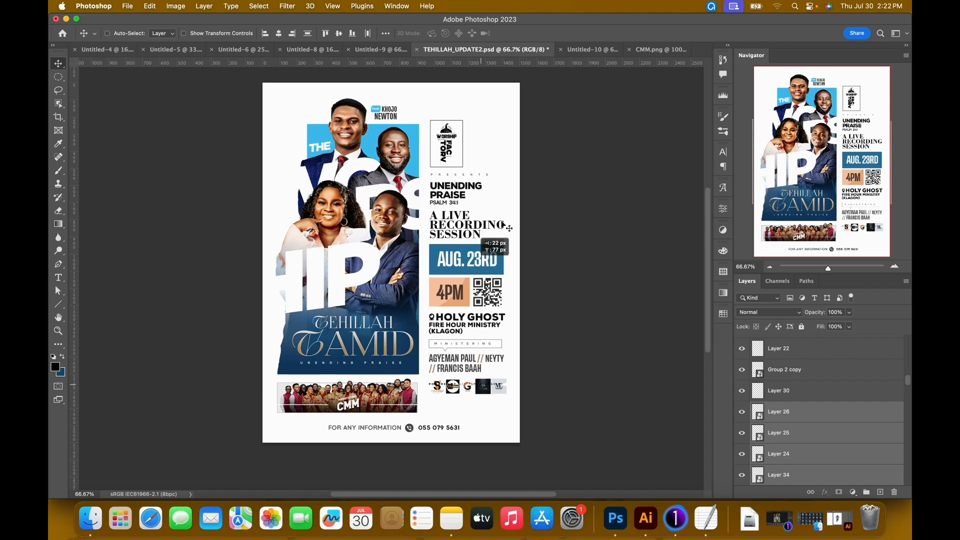
pyautogui.scroll(5, 608, 70)
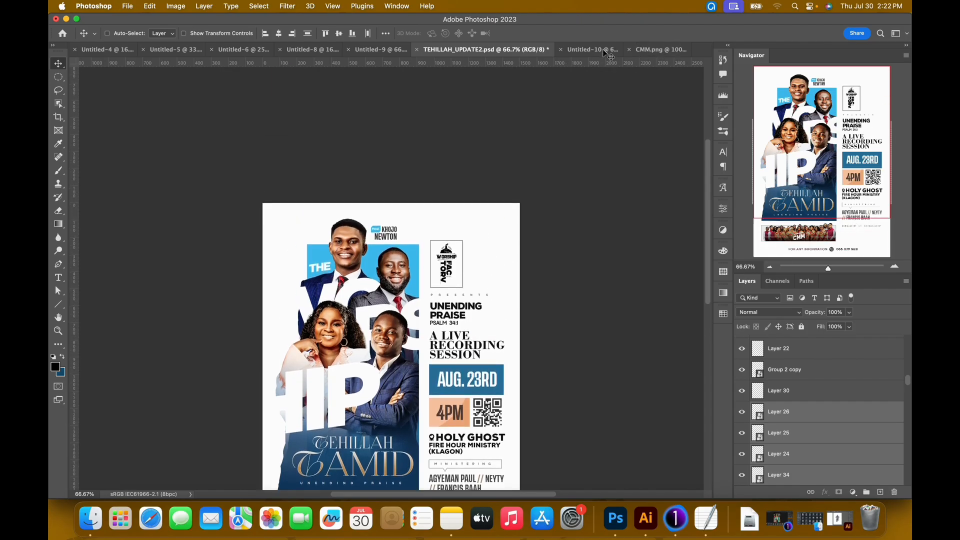
pyautogui.click(607, 50)
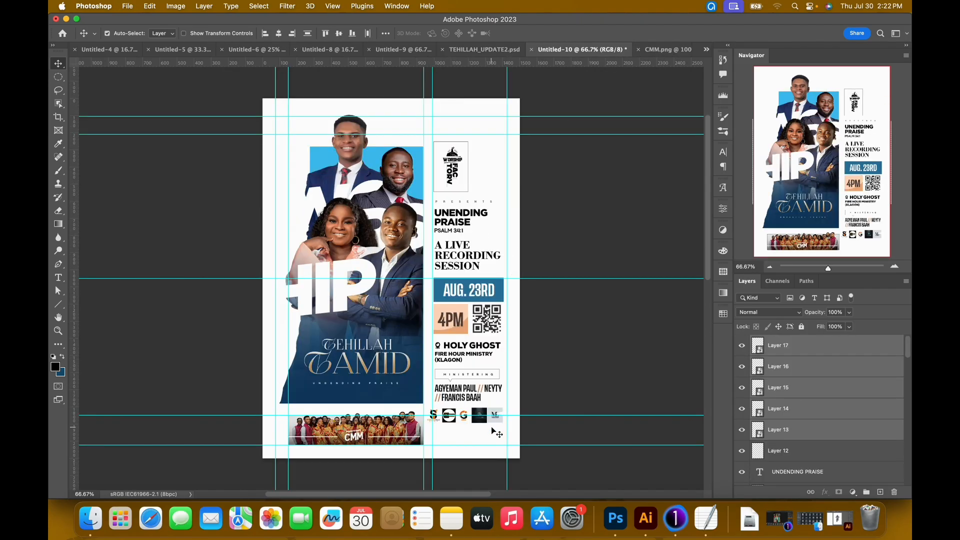
# Move the five sponsor logos down and slightly right to line up with the text column beside the choir strip.
pyautogui.hotkey('shift', 'Down')
pyautogui.hotkey('shift', 'Down')
pyautogui.hotkey('shift', 'Right')
pyautogui.hotkey('shift', 'Right')
pyautogui.hotkey('shift', 'Down')
pyautogui.hotkey('shift', 'Down')
pyautogui.hotkey('shift', 'Down')
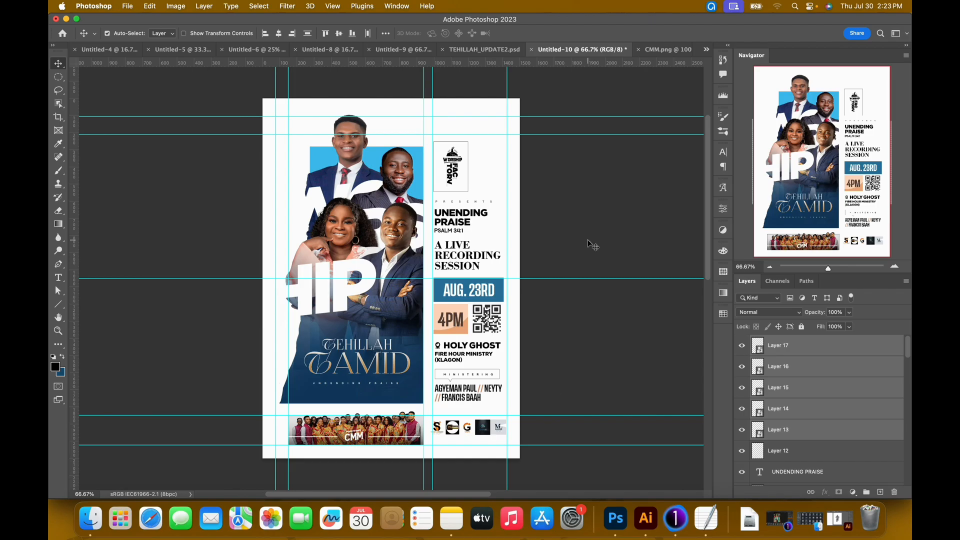
# Close the CMM.png choir image document and return to the Untitled-10 poster.
pyautogui.click(668, 49)
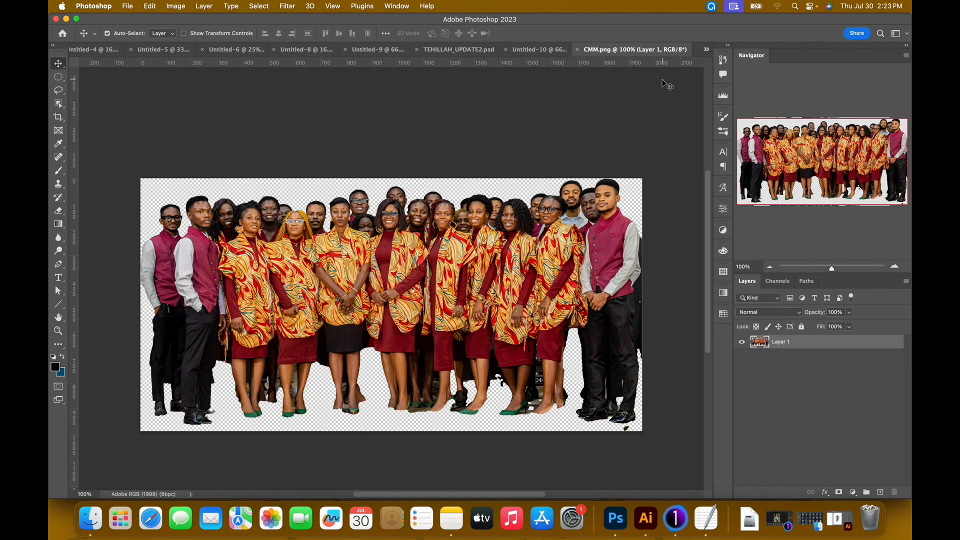
pyautogui.moveTo(573, 37); pyautogui.dragTo(565, 63)
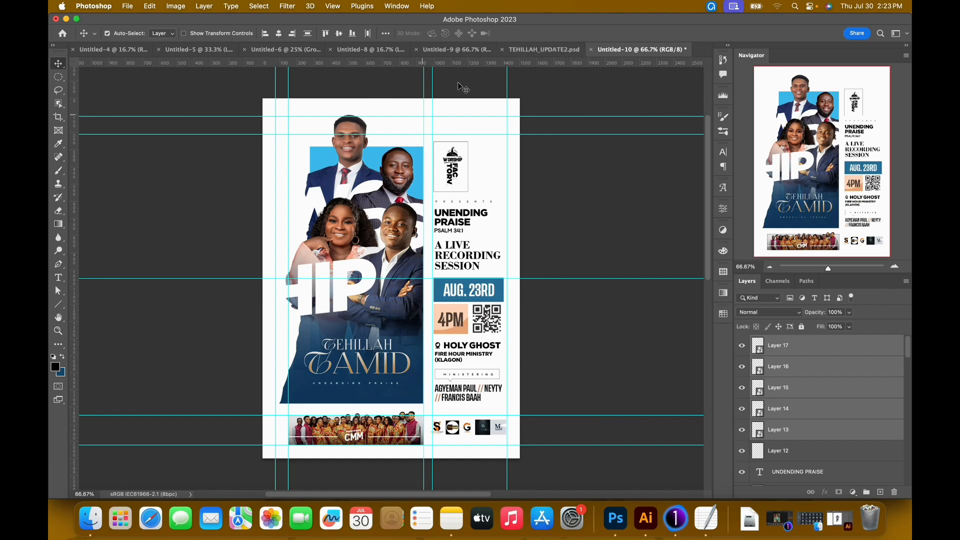
# Copy the "POWERED BY //// SPONSORED BY" text from TEHILLAH_UPDATE2.psd into the Untitled-10 poster, placing it just above the sponsor logos.
pyautogui.click(544, 49)
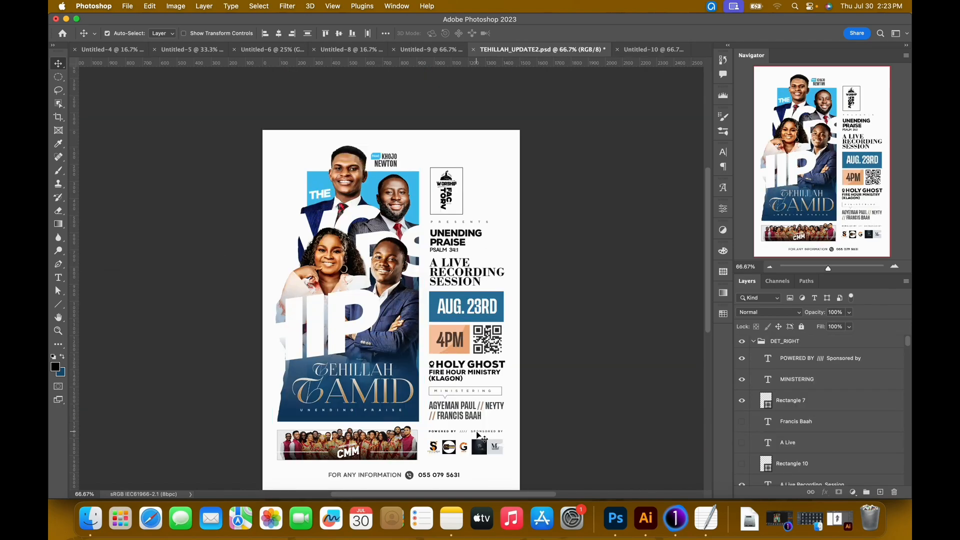
pyautogui.doubleClick(477, 433)
pyautogui.click(547, 33)
pyautogui.press('v')
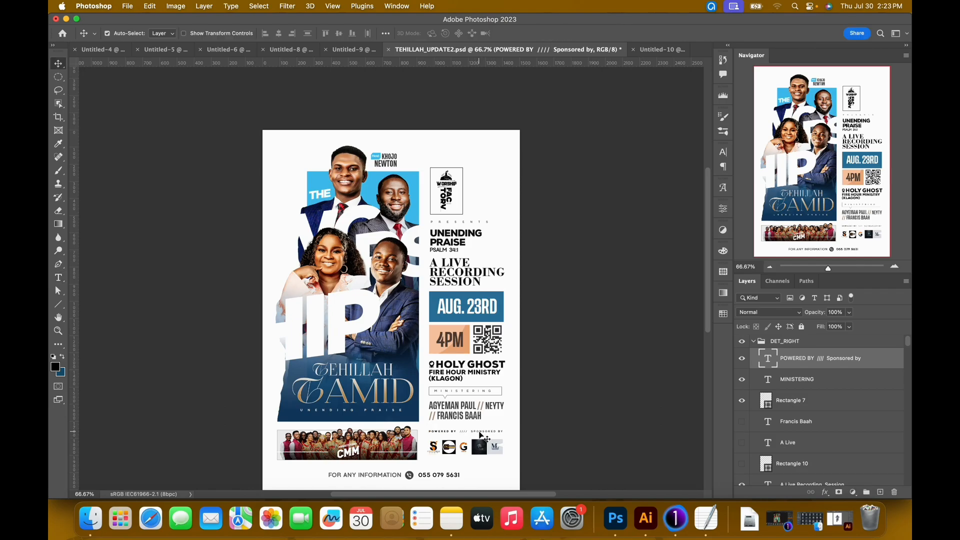
pyautogui.click(650, 52)
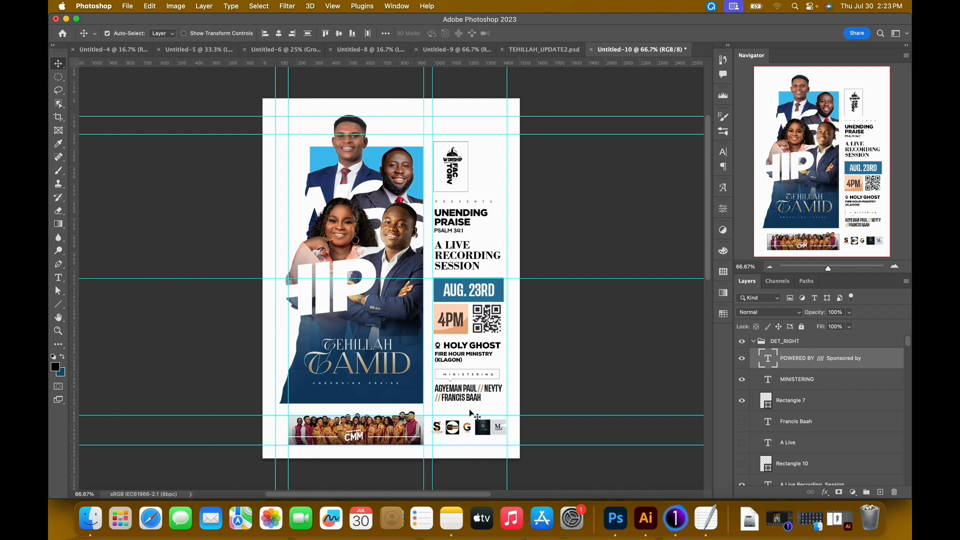
pyautogui.moveTo(469, 409); pyautogui.dragTo(469, 410)
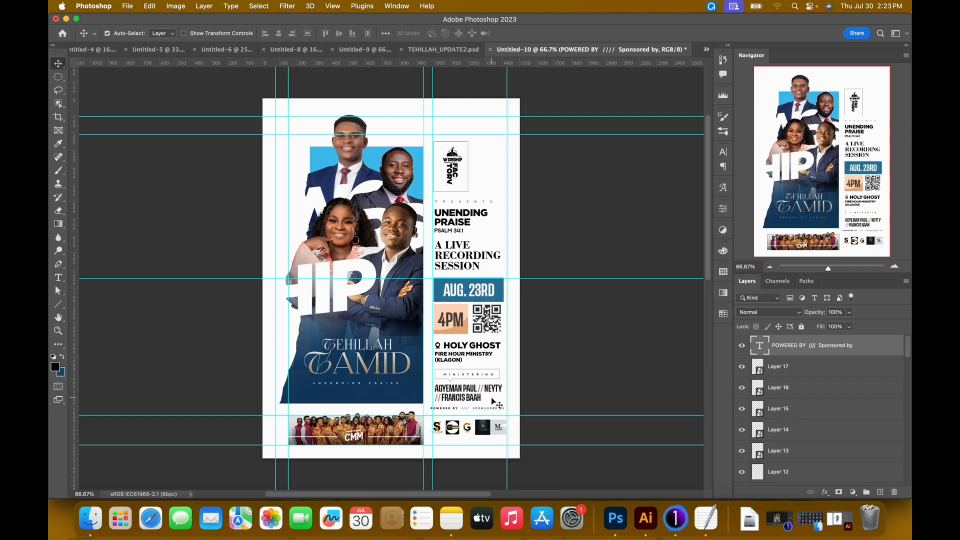
pyautogui.moveTo(491, 397); pyautogui.dragTo(493, 400)
# Select all of the "POWERED BY //// SPONSORED BY" text above the sponsor logos and open its character settings.
pyautogui.press('super+plus')
pyautogui.press('super+plus')
pyautogui.moveTo(549, 387); pyautogui.dragTo(372, 160)
pyautogui.moveTo(437, 318); pyautogui.dragTo(367, 167)
pyautogui.moveTo(388, 290); pyautogui.dragTo(368, 148)
pyautogui.doubleClick(406, 345)
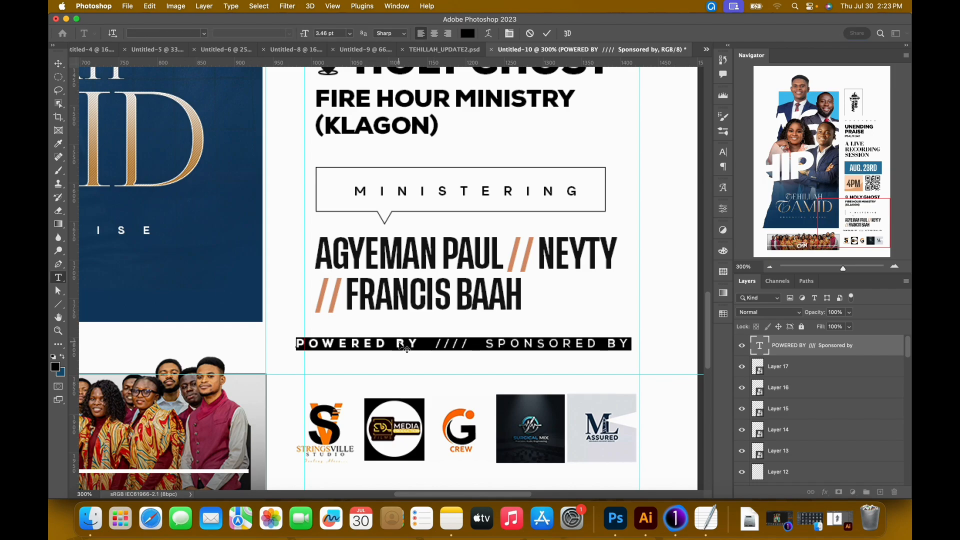
pyautogui.click(510, 34)
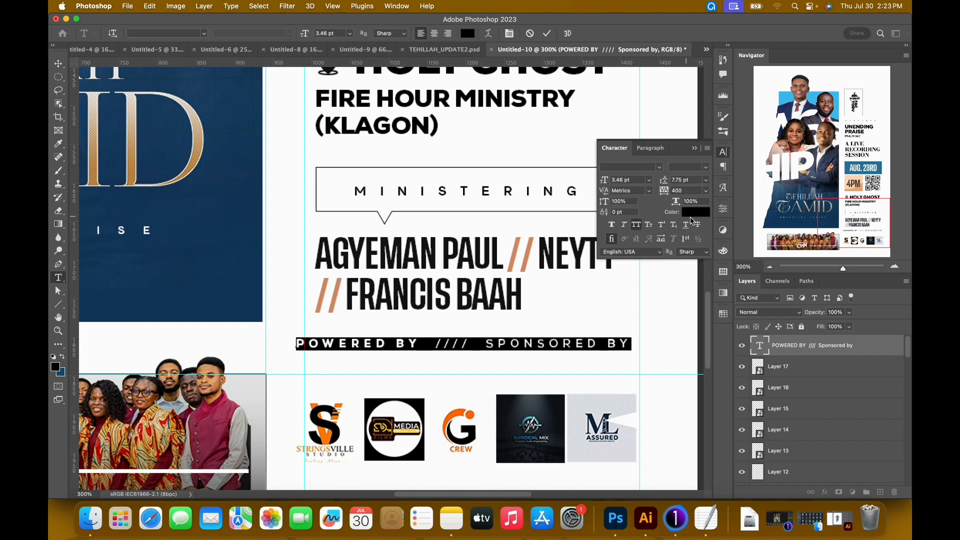
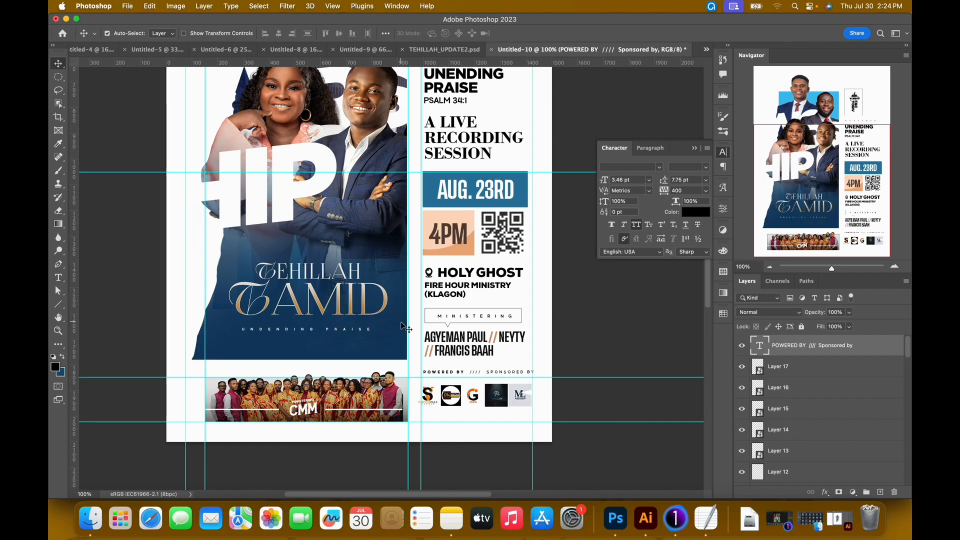
# Hide the guides and compare the full flyer in Untitled-10 with the TEHILLAH_UPDATE2.psd reference design.
pyautogui.scroll(5, 406, 328)
pyautogui.press('super+minus')
pyautogui.press('super+semicolon')
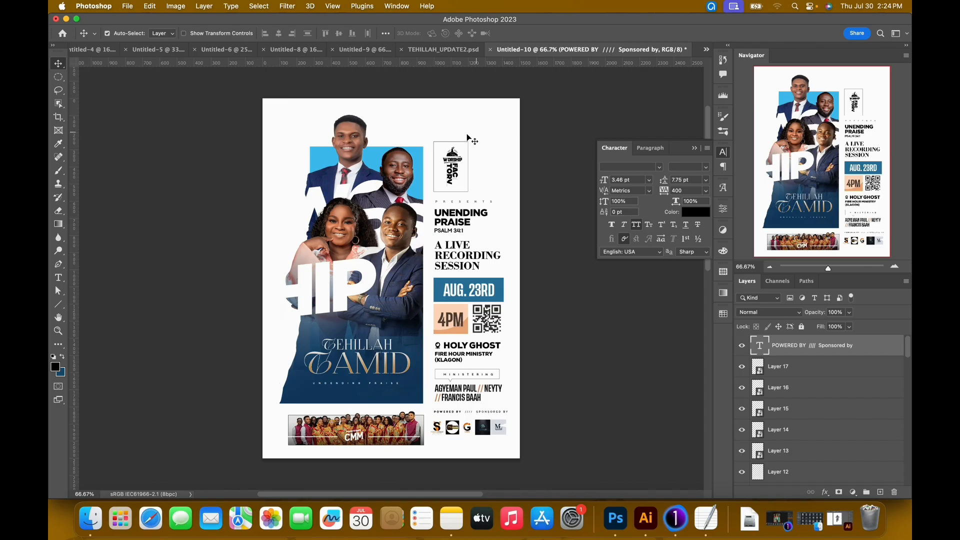
pyautogui.click(446, 53)
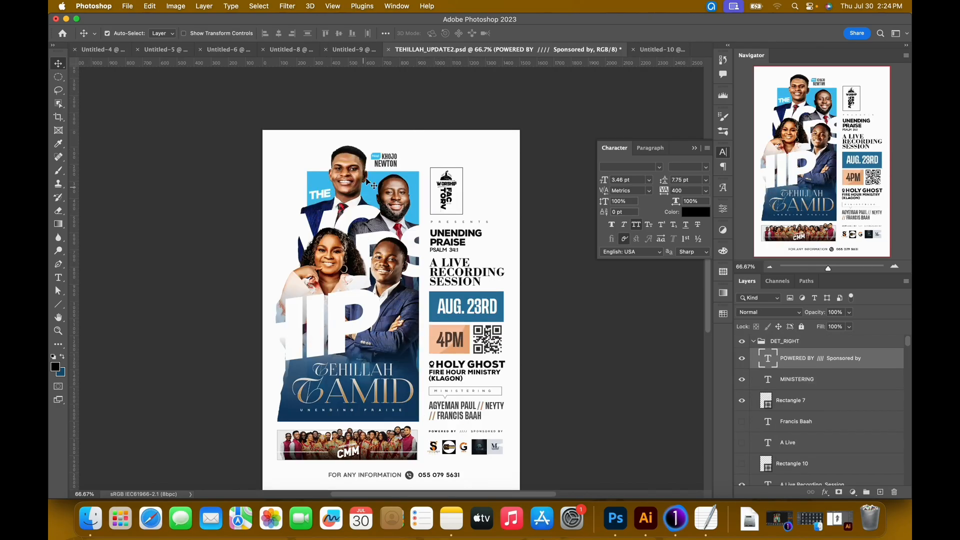
pyautogui.click(657, 50)
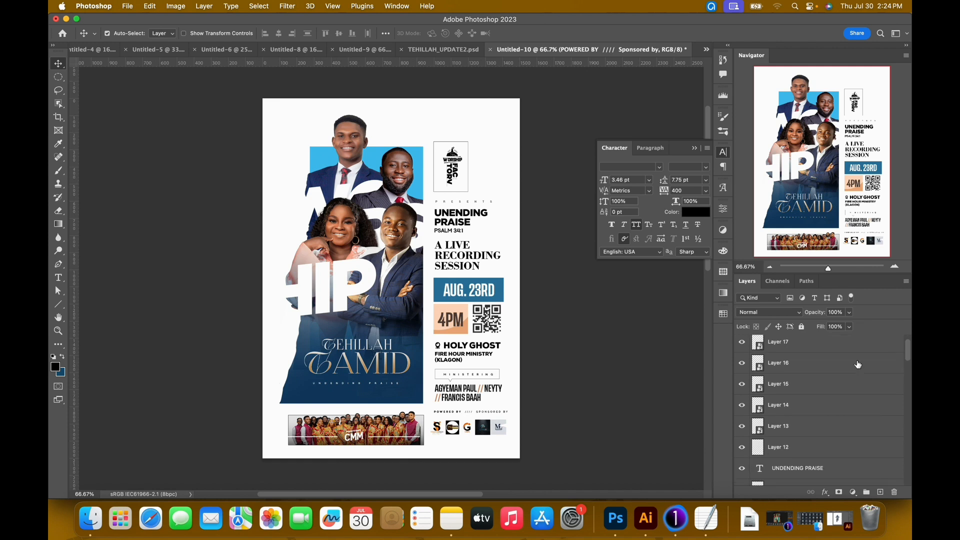
# Select all layers from the POWERED BY text down to Rectangle 1, excluding the Background, and scale them together to about 96.4%.
pyautogui.scroll(-15, 860, 400)
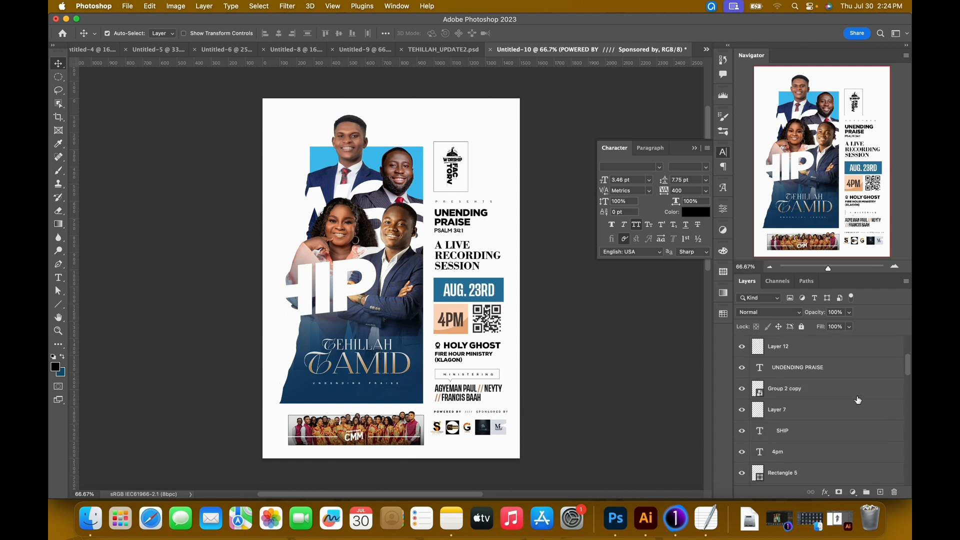
pyautogui.scroll(-5, 856, 399)
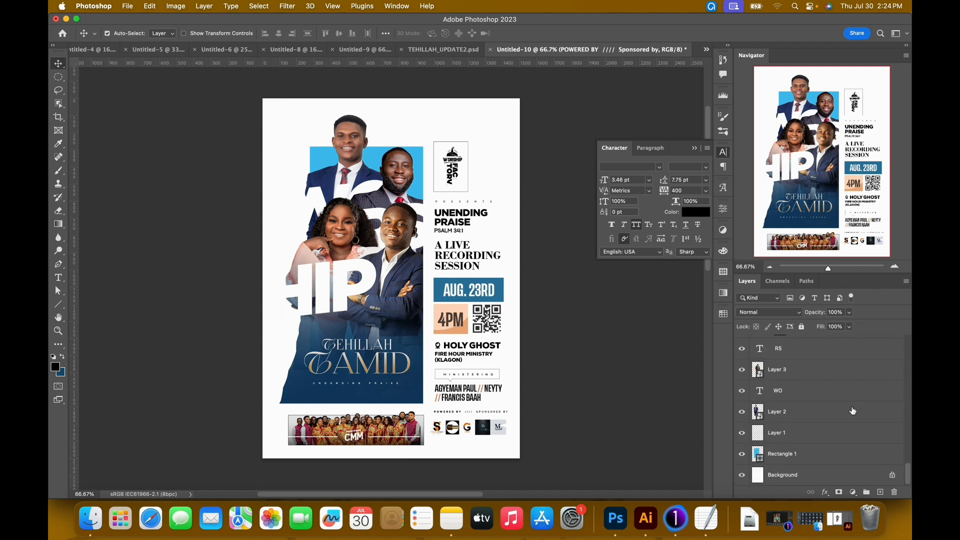
pyautogui.keyDown('shift'); pyautogui.click(832, 458); pyautogui.keyUp('shift')
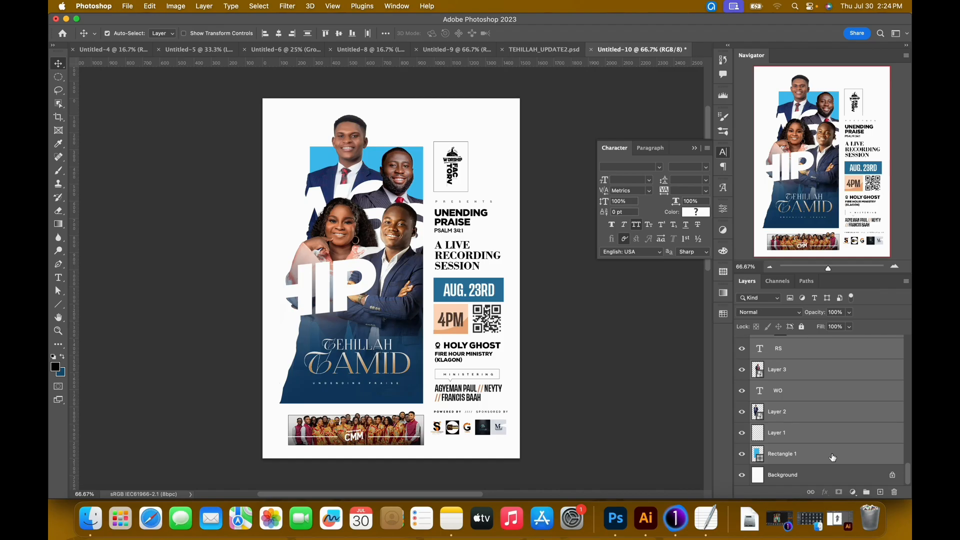
pyautogui.press('super+t')
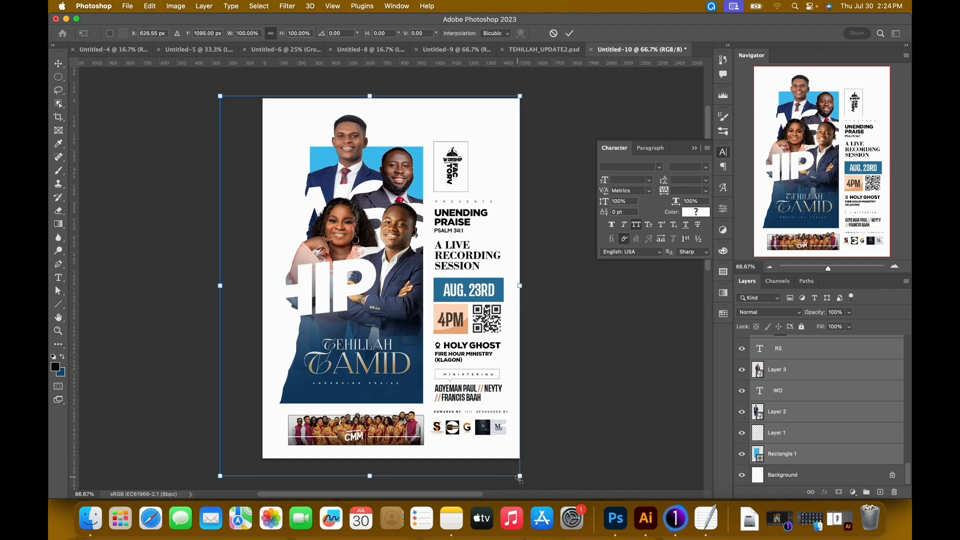
pyautogui.moveTo(519, 474); pyautogui.dragTo(510, 464)
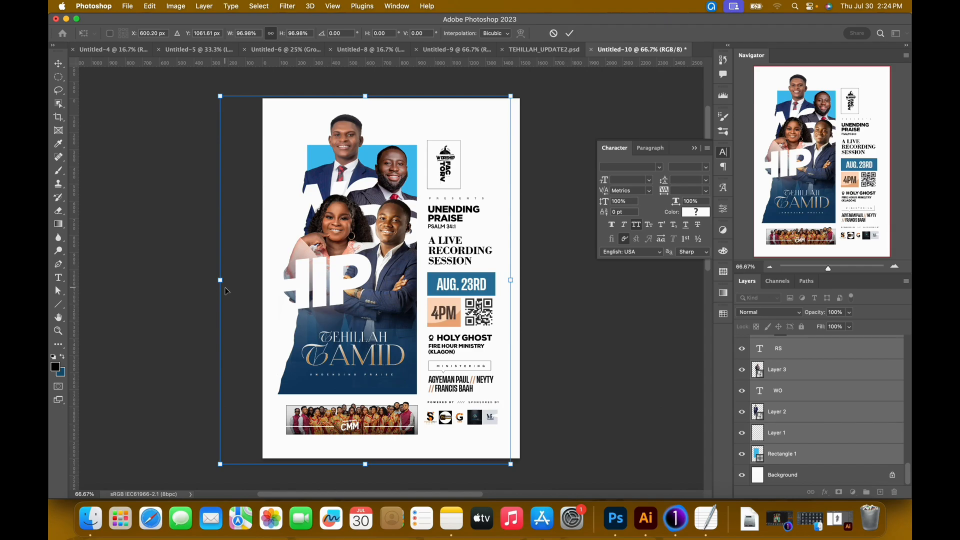
pyautogui.hotkey('shift', 'Right')
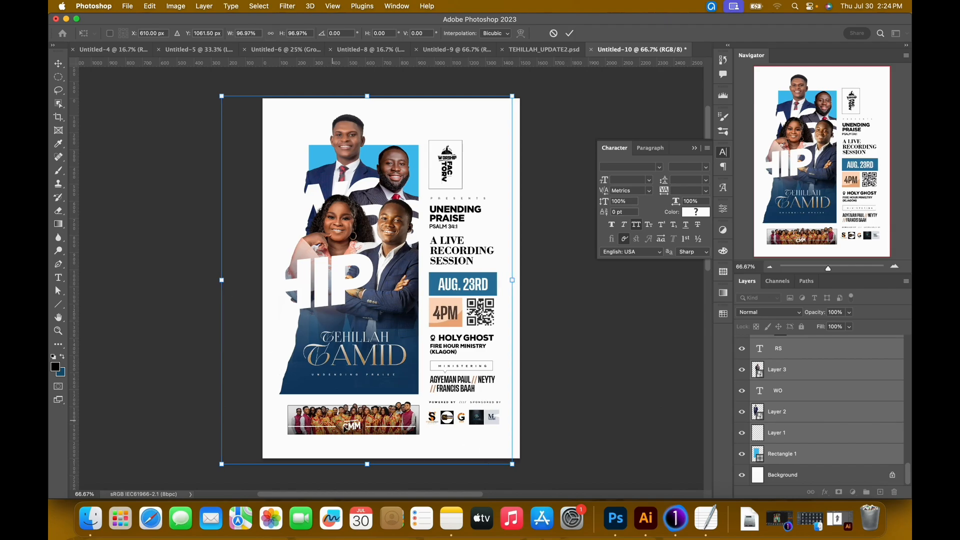
pyautogui.moveTo(223, 465); pyautogui.dragTo(245, 419)
pyautogui.press('Return')
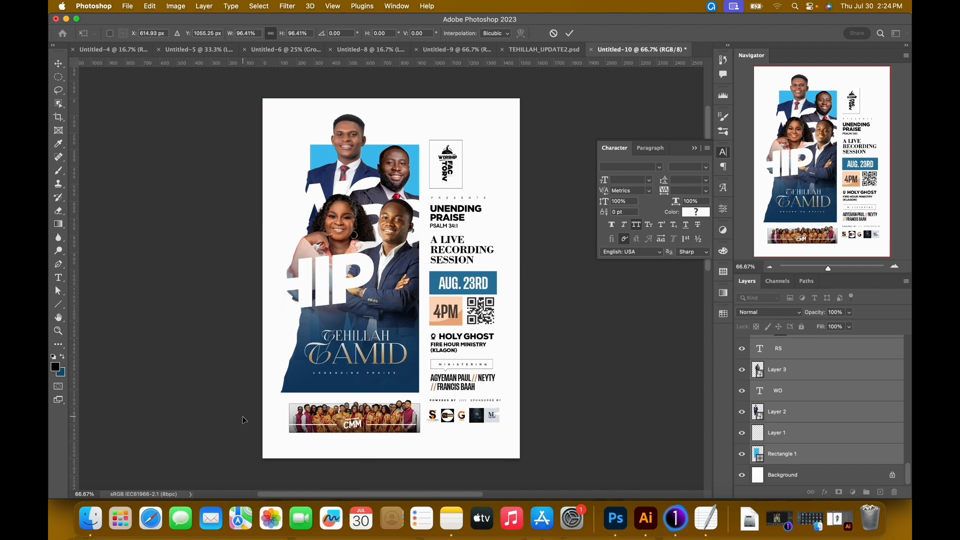
# Check the reference design, then scale the topmost man's portrait (Layer 2) in Untitled-10 to about 37.2%.
pyautogui.click(551, 54)
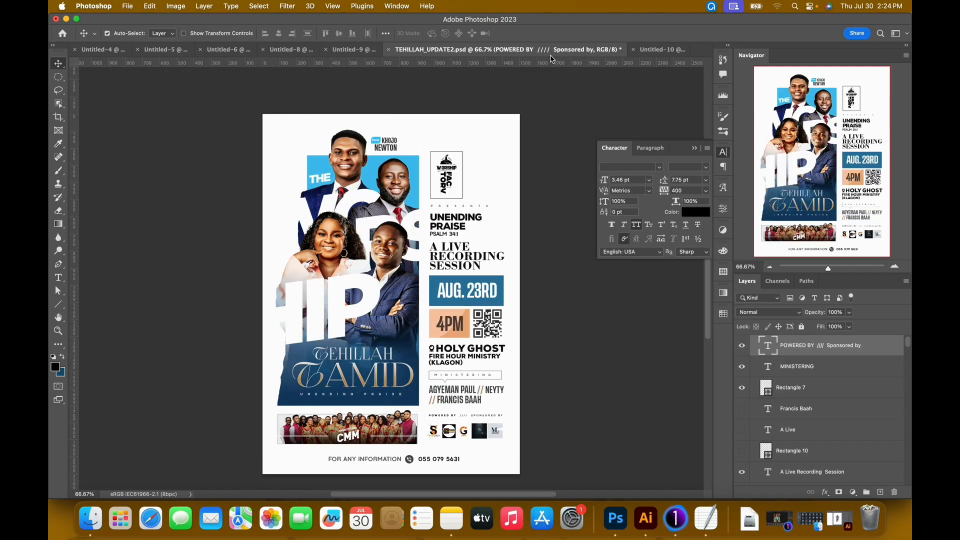
pyautogui.click(659, 50)
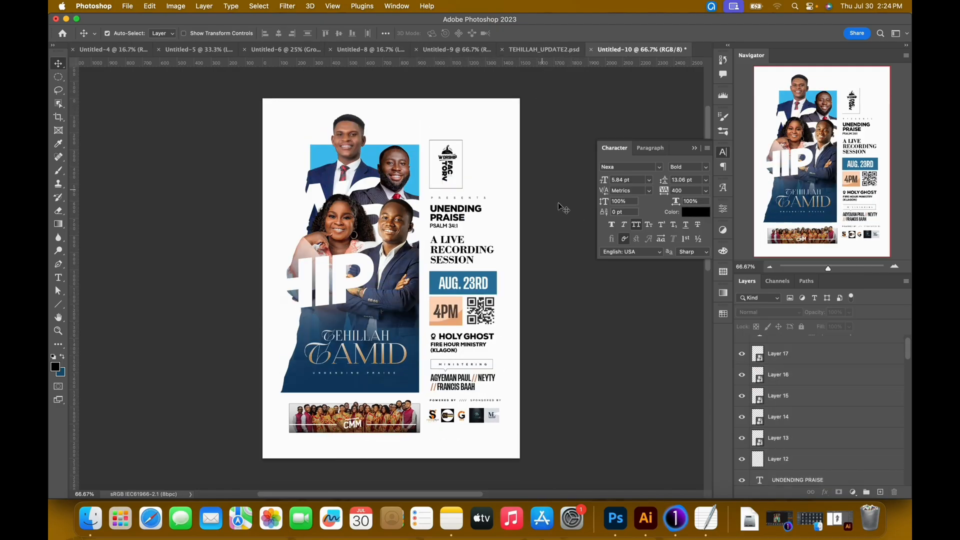
pyautogui.click(355, 136)
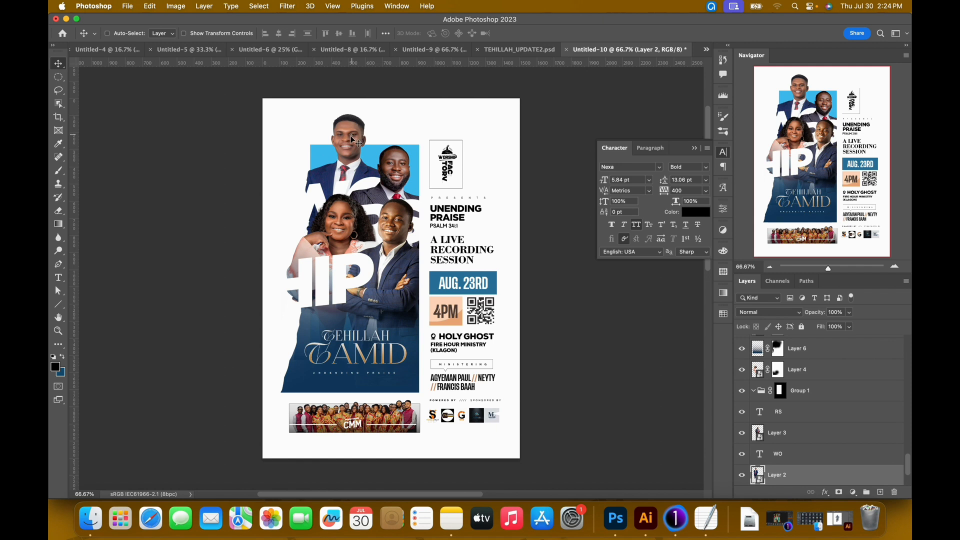
pyautogui.press('super+t')
pyautogui.moveTo(401, 366); pyautogui.dragTo(413, 381)
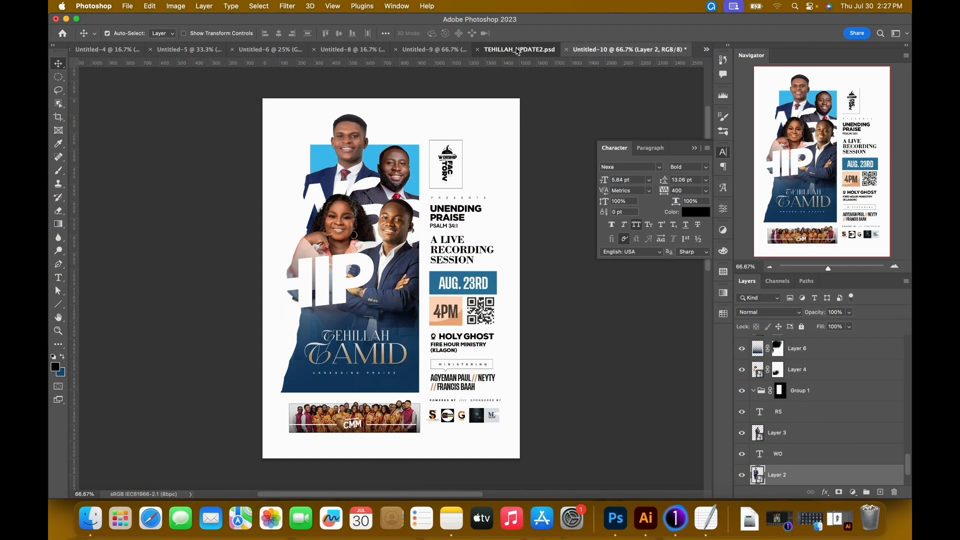
# Using TEHILLAH_UPDATE2.psd as reference, enlarge the second man's portrait (Layer 3) in Untitled-10 to about 42.6%.
pyautogui.click(518, 50)
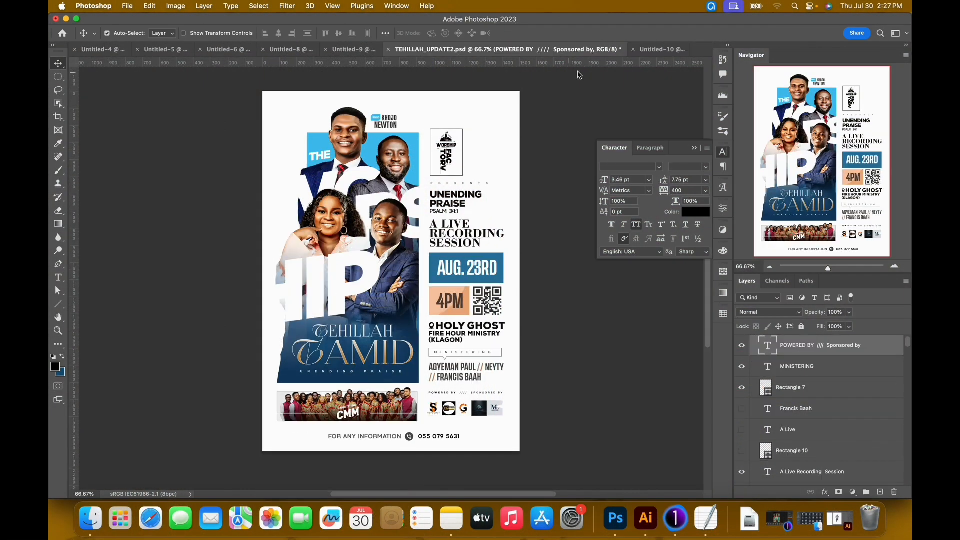
pyautogui.click(649, 52)
pyautogui.click(397, 179)
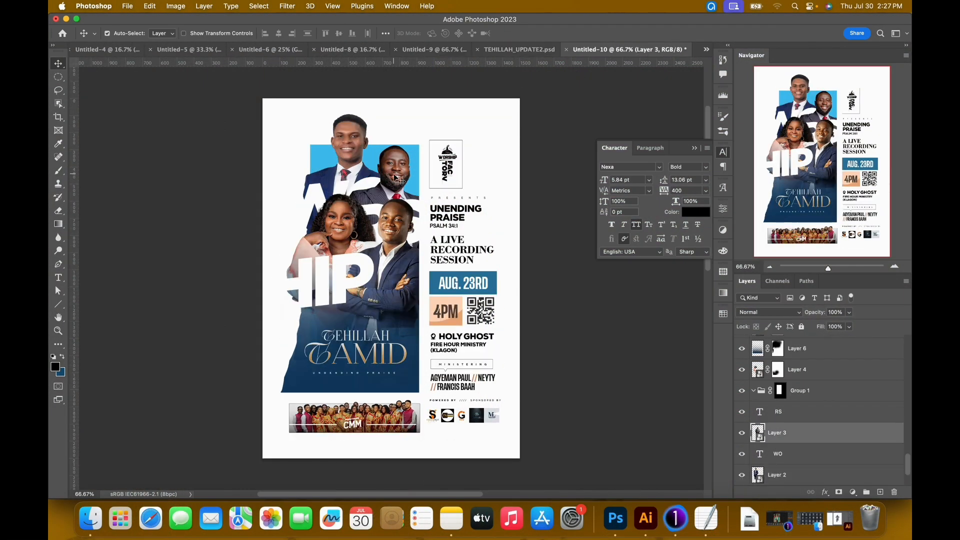
pyautogui.press('super+t')
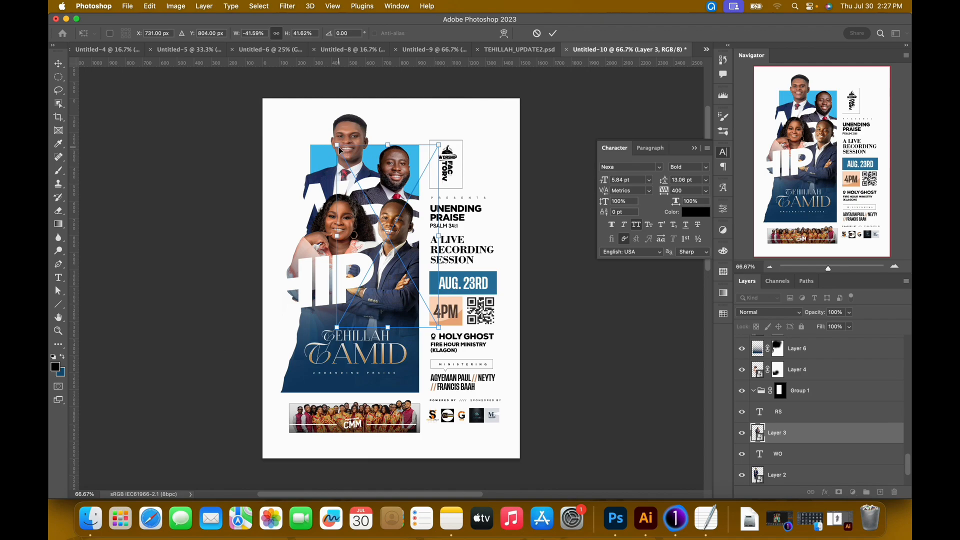
pyautogui.moveTo(340, 147); pyautogui.dragTo(340, 148)
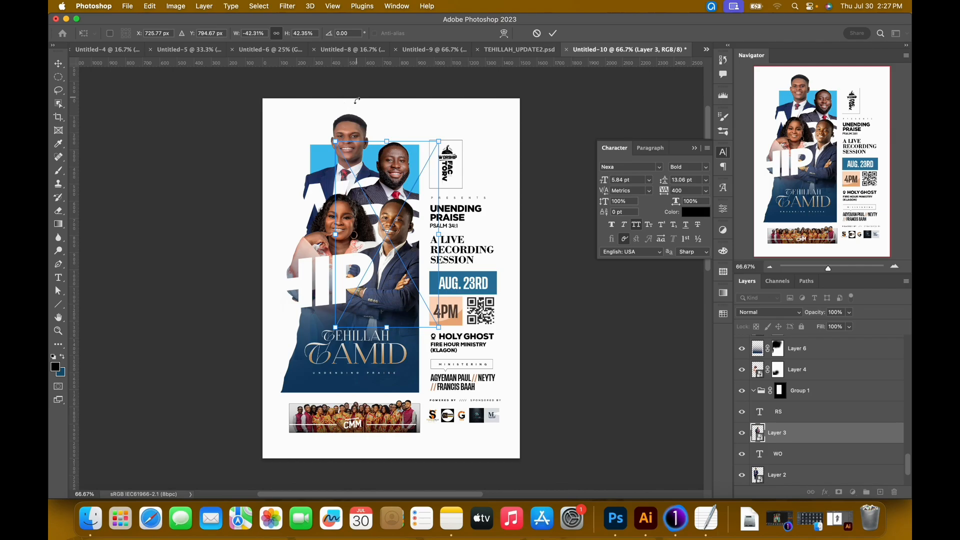
pyautogui.moveTo(336, 142); pyautogui.dragTo(340, 134)
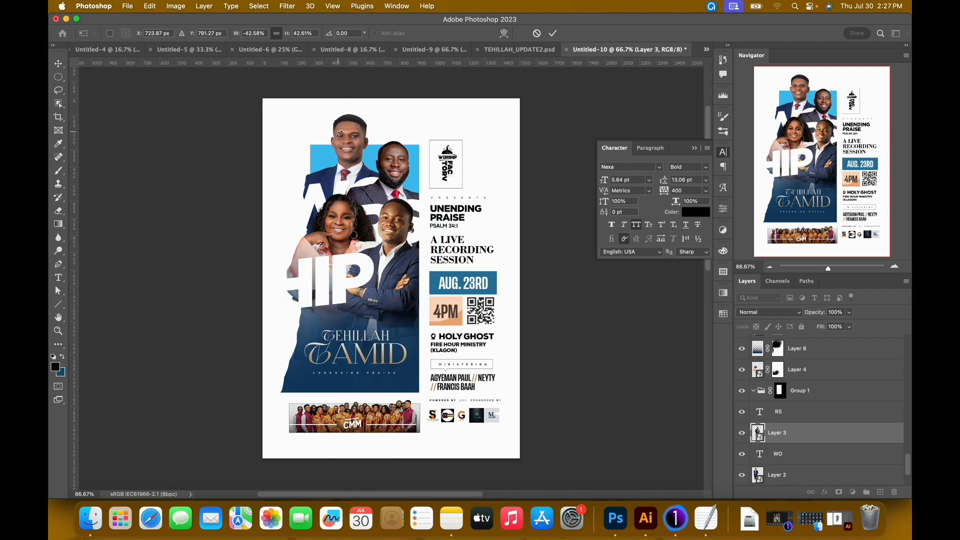
pyautogui.press('Return')
# Shift the lower man's portrait (Layer 5) slightly down in Untitled-10, using TEHILLAH_UPDATE2.psd as the placement reference.
pyautogui.click(514, 50)
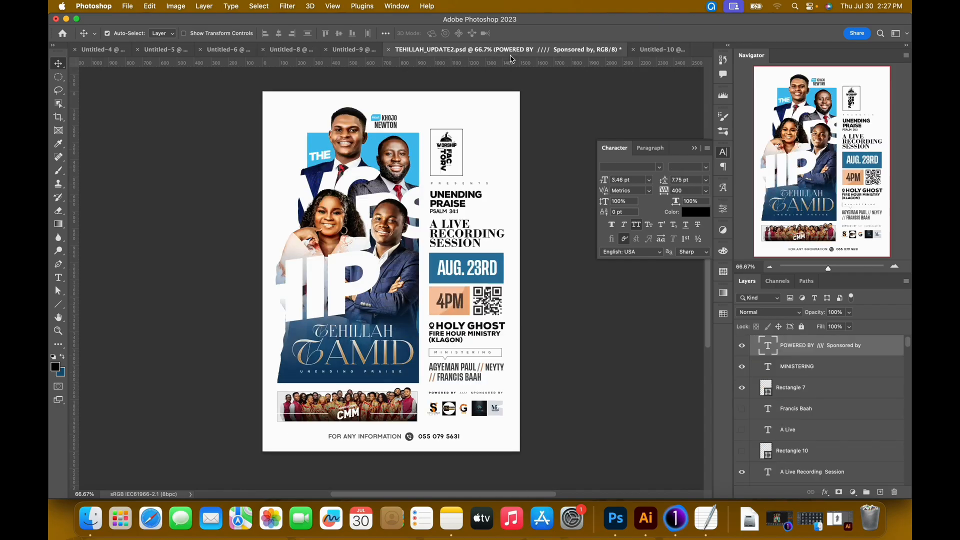
pyautogui.click(661, 49)
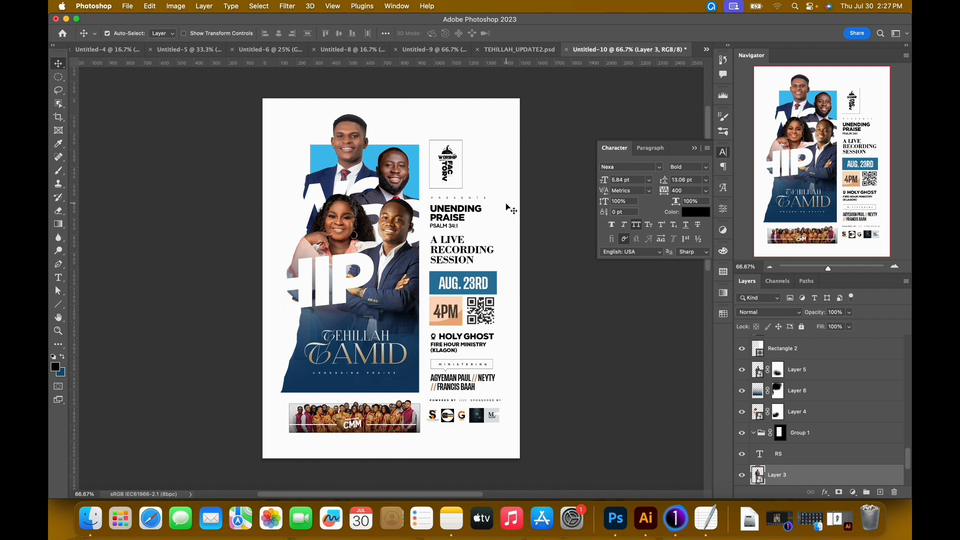
pyautogui.click(390, 227)
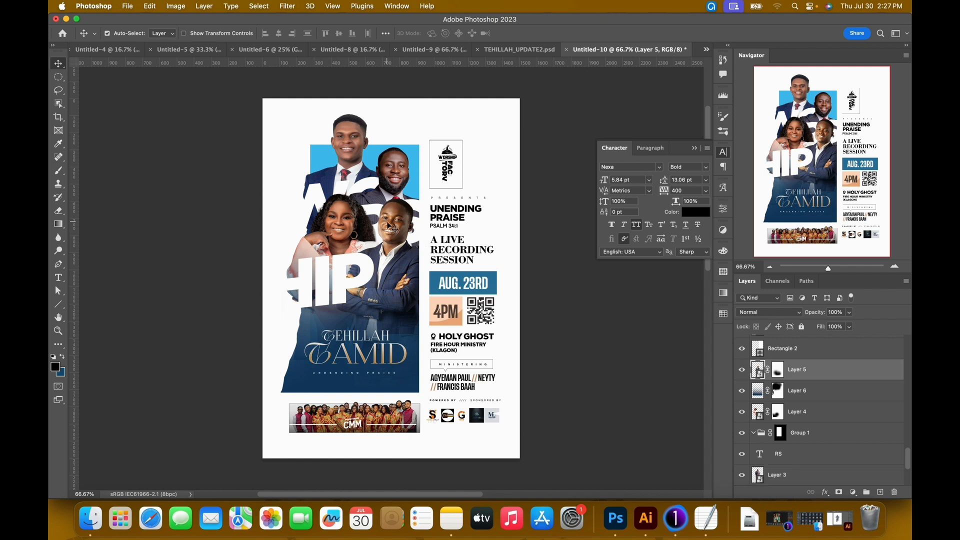
pyautogui.moveTo(391, 228); pyautogui.dragTo(395, 229)
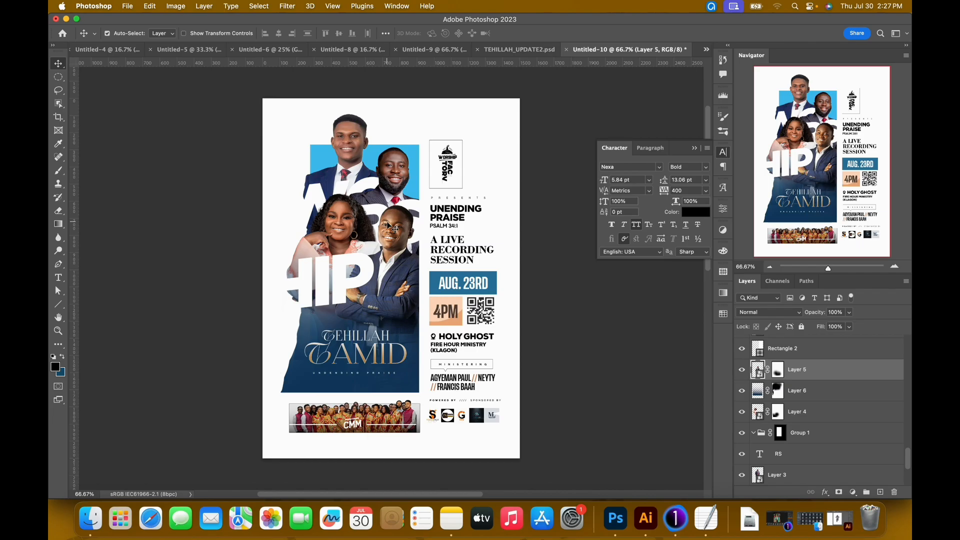
pyautogui.click(502, 49)
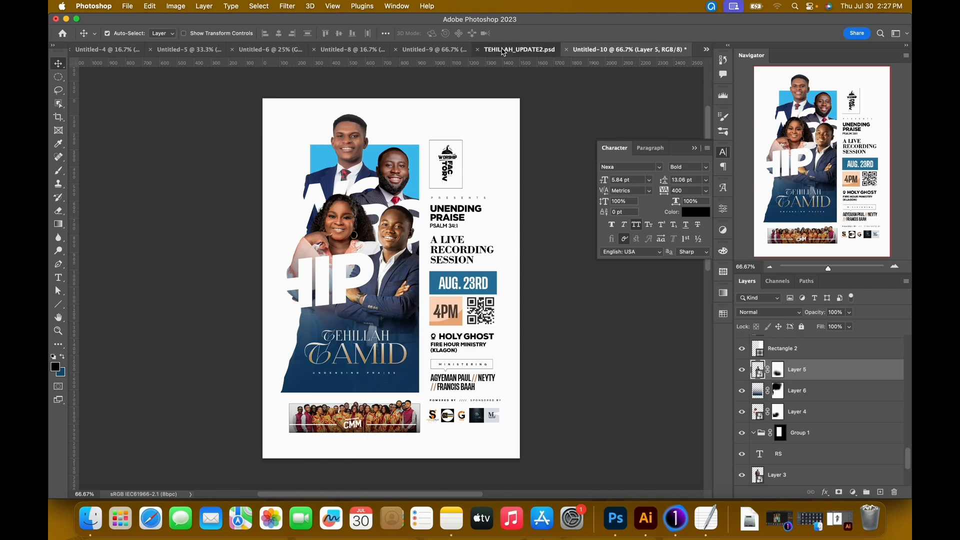
pyautogui.click(645, 50)
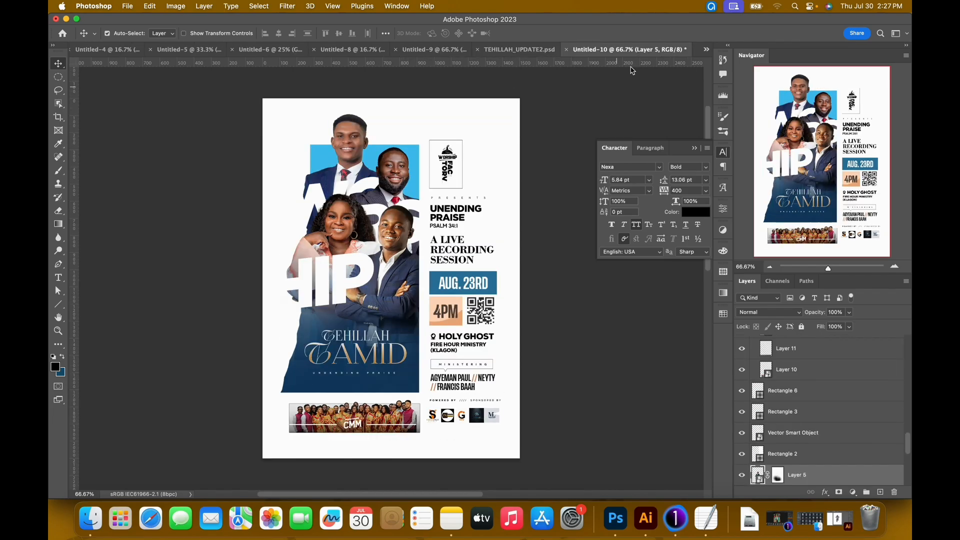
pyautogui.press('super+z')
pyautogui.press('super+z')
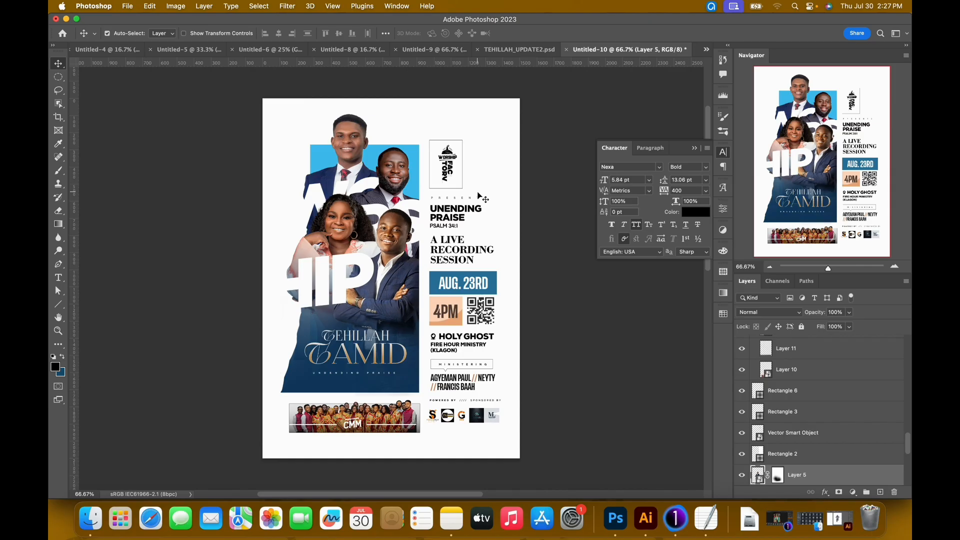
pyautogui.press('super+z')
pyautogui.press('super+z')
pyautogui.press('super+z')
pyautogui.press('super+z')
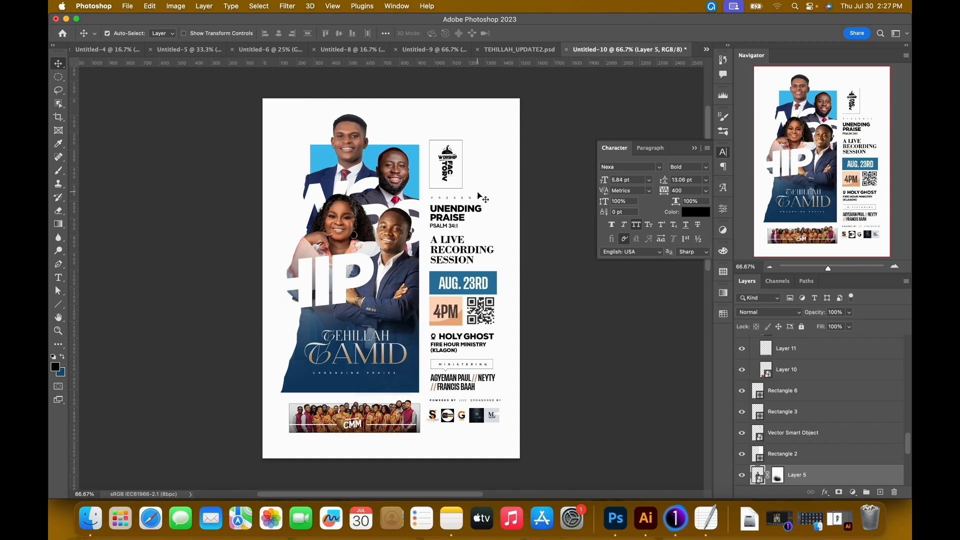
# Examine the adjustment layers and smart filters on the topmost portrait in TEHILLAH_UPDATE2.psd, and collapse the character settings.
pyautogui.click(518, 50)
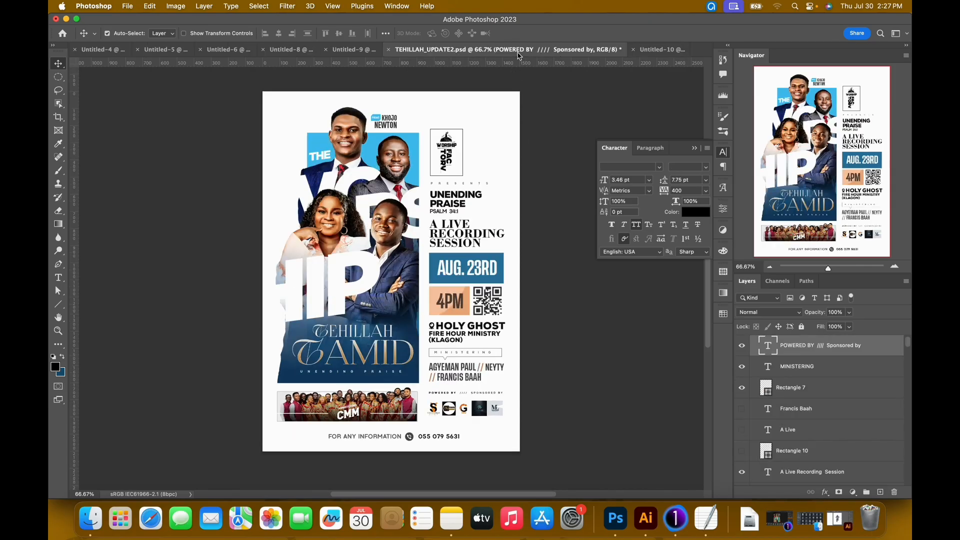
pyautogui.click(653, 50)
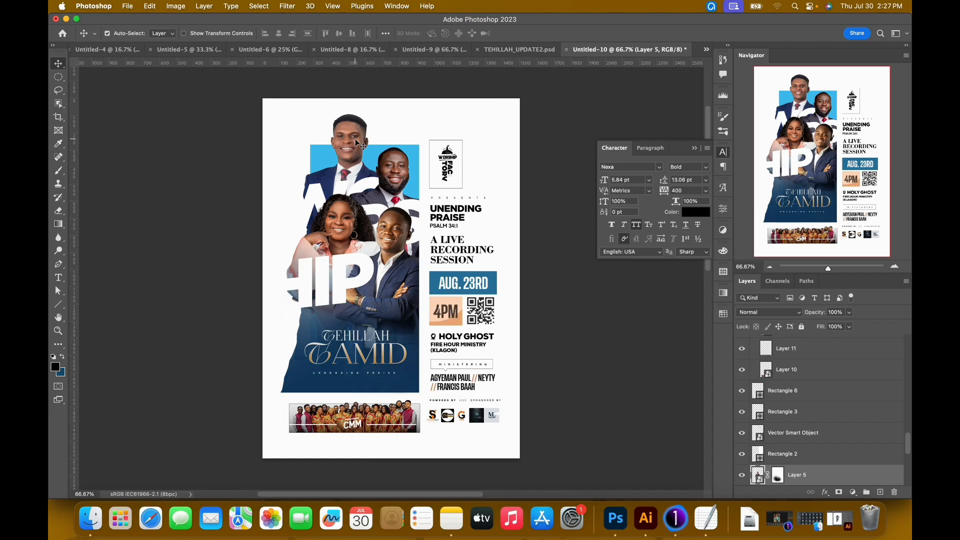
pyautogui.click(522, 50)
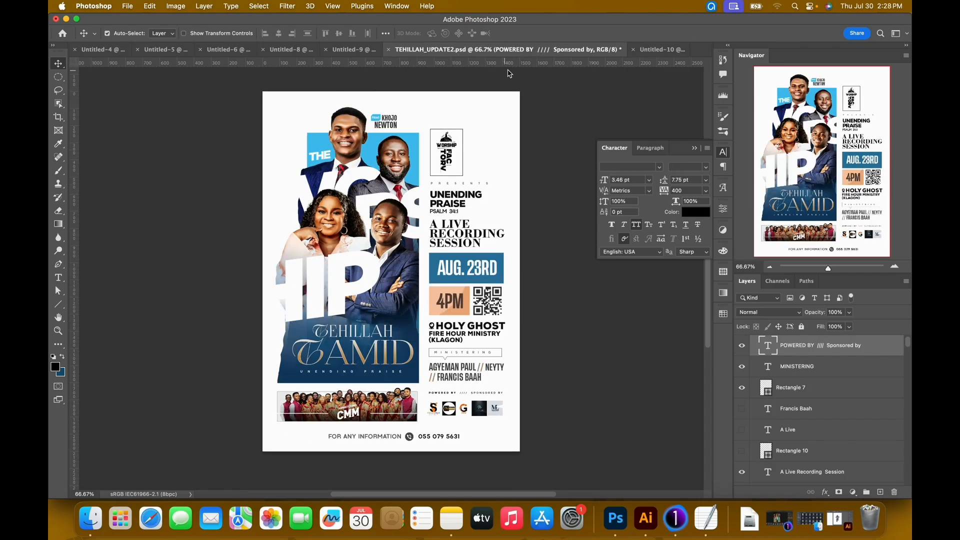
pyautogui.click(358, 141)
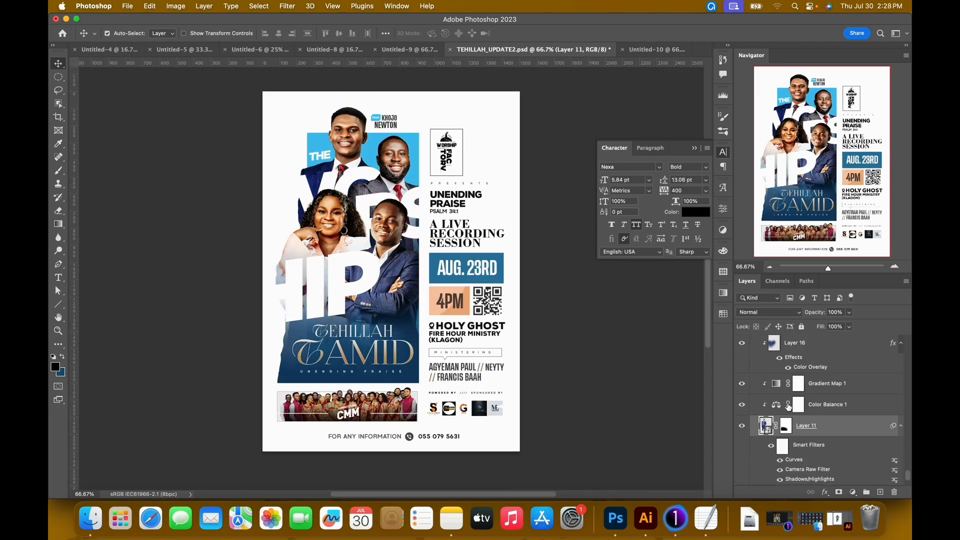
pyautogui.scroll(-1, 788, 407)
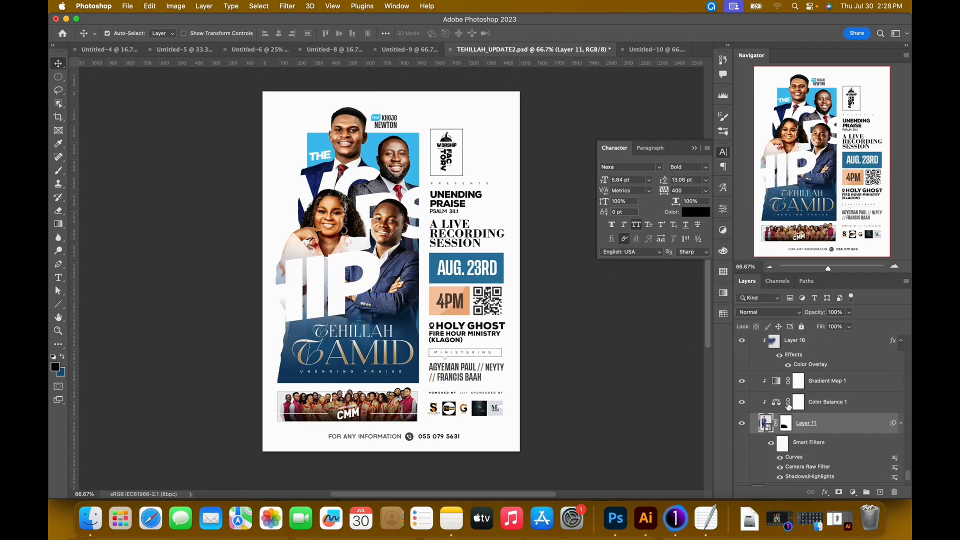
pyautogui.click(696, 149)
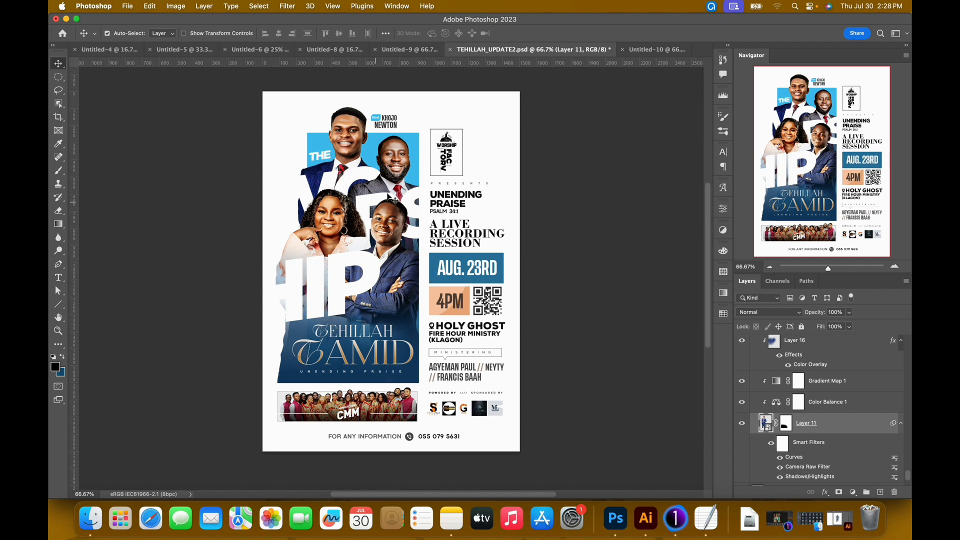
# In Untitled-10, duplicate the WO text layer, place the copy above the original and change its wording to THE.
pyautogui.click(654, 50)
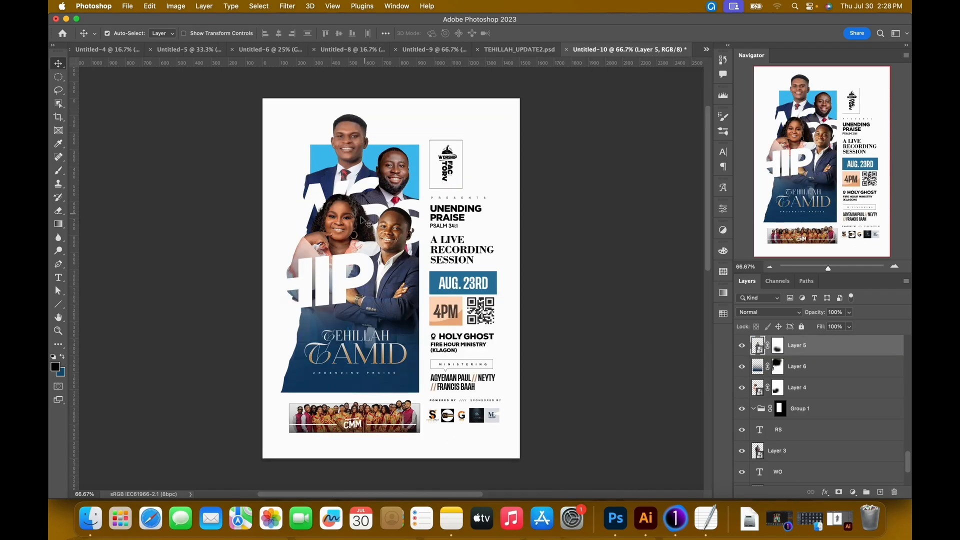
pyautogui.click(316, 202)
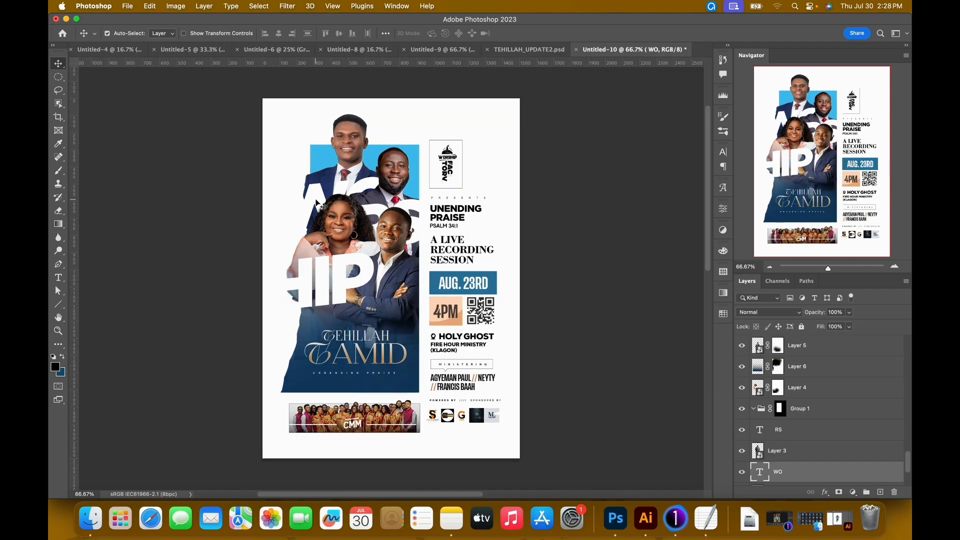
pyautogui.press('super+j')
pyautogui.moveTo(317, 203); pyautogui.dragTo(320, 159)
pyautogui.doubleClick(325, 158)
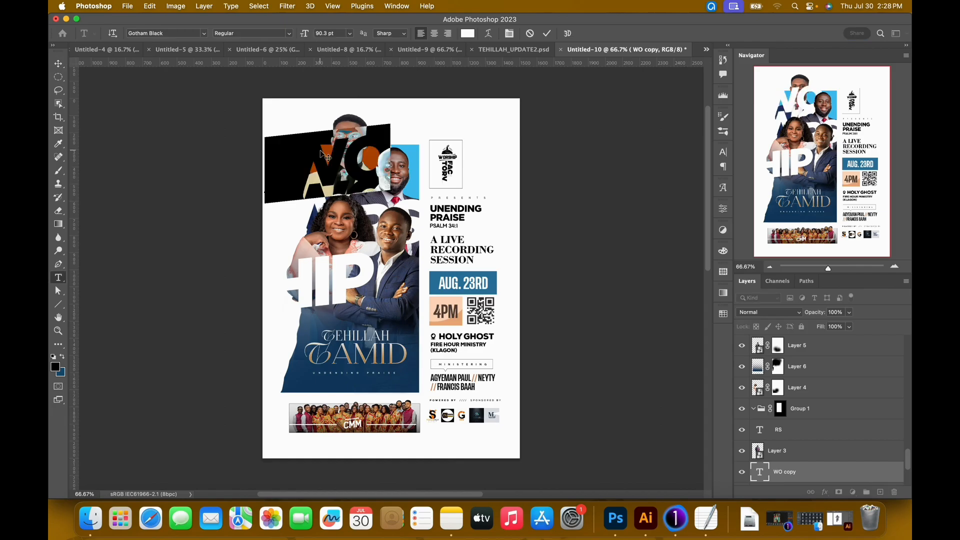
pyautogui.write('HE')
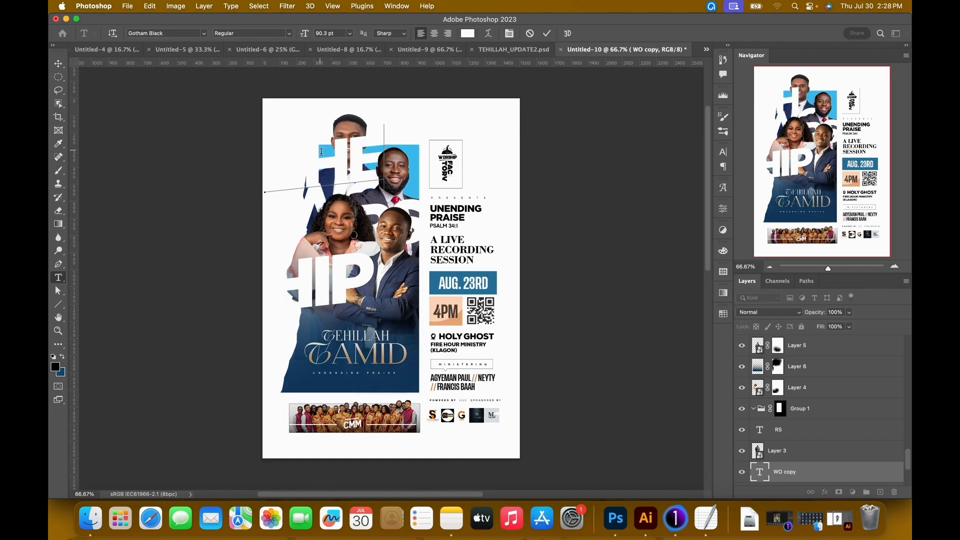
# Shrink all of the THE text to 18 pt.
pyautogui.press('super+a')
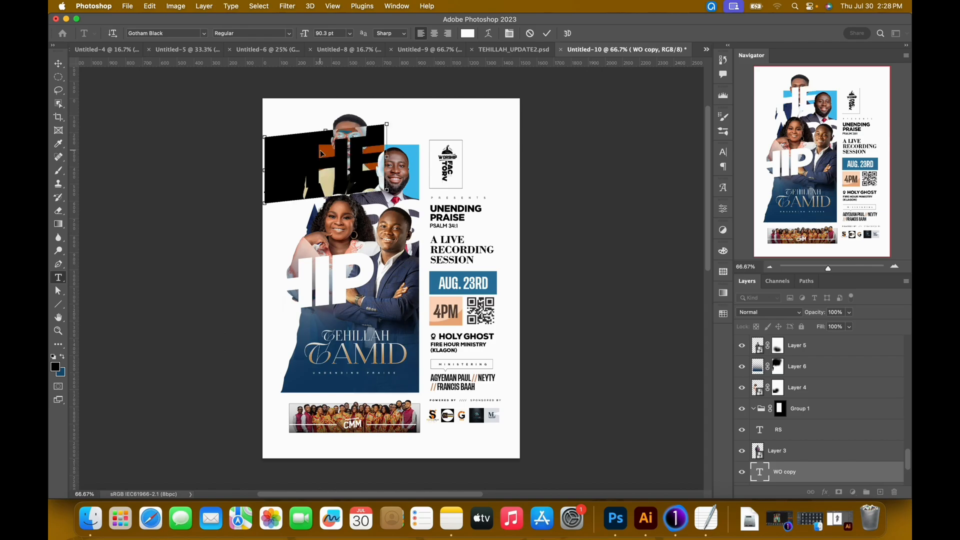
pyautogui.moveTo(307, 36); pyautogui.dragTo(273, 46)
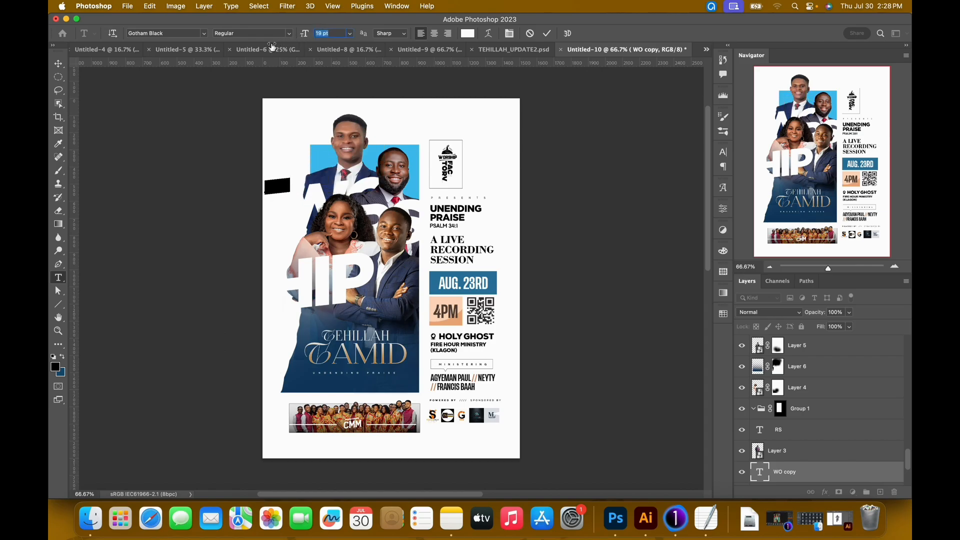
pyautogui.click(546, 33)
pyautogui.press('v')
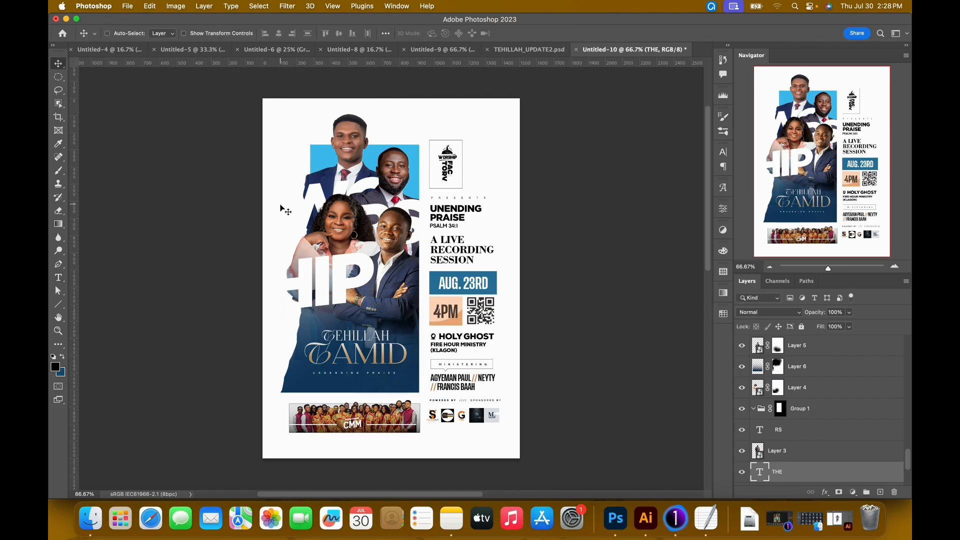
# Move the THE text onto the blue rectangle beside the topmost man's neck and reduce its size to 14 pt.
pyautogui.moveTo(281, 207); pyautogui.dragTo(326, 181)
pyautogui.press('t')
pyautogui.press('Return')
pyautogui.moveTo(309, 39); pyautogui.dragTo(301, 38)
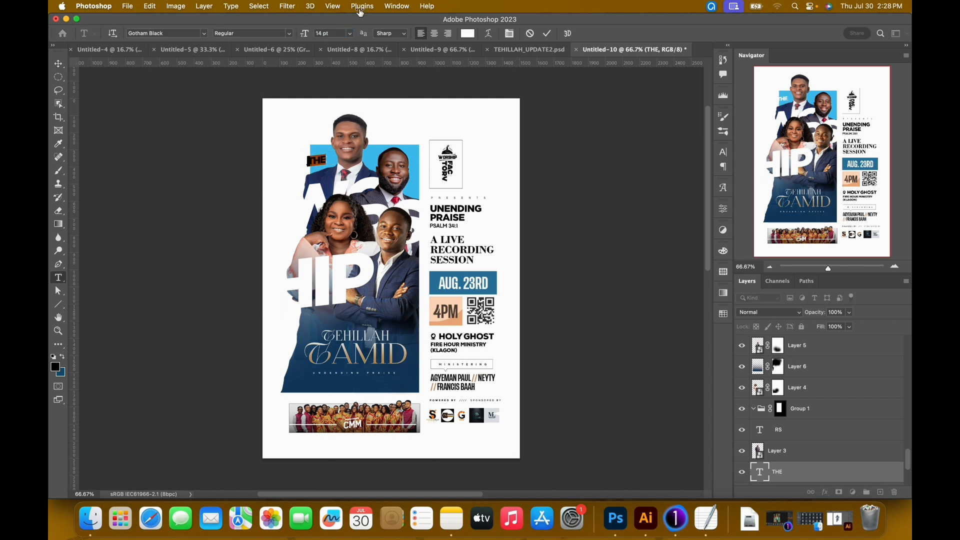
pyautogui.click(534, 34)
pyautogui.hotkey('shift', 'Right')
pyautogui.hotkey('shift', 'Right')
pyautogui.hotkey('shift', 'Right')
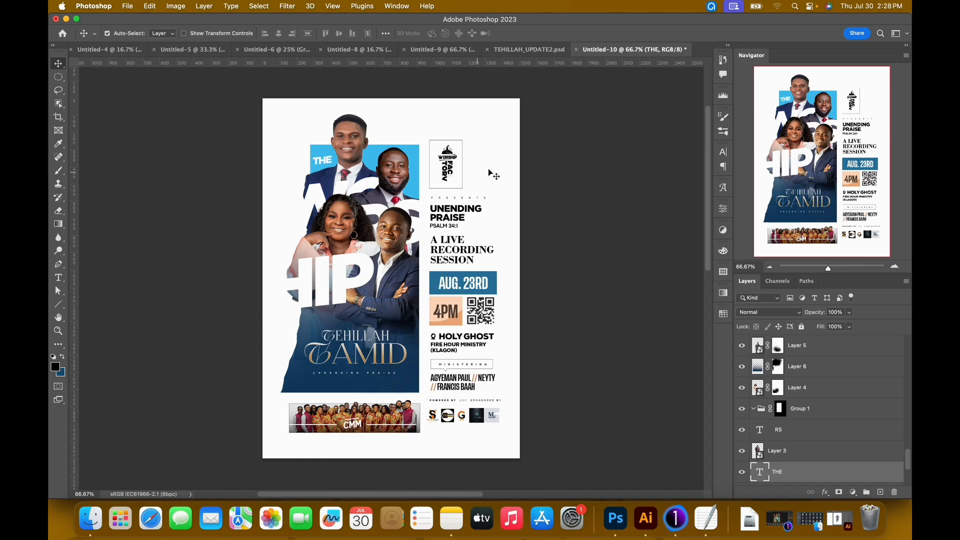
# Check Gradient Map 1 in TEHILLAH_UPDATE2.psd, then add a Gradient Map adjustment clipped to the topmost man's portrait (Layer 2) in Untitled-10.
pyautogui.click(347, 154)
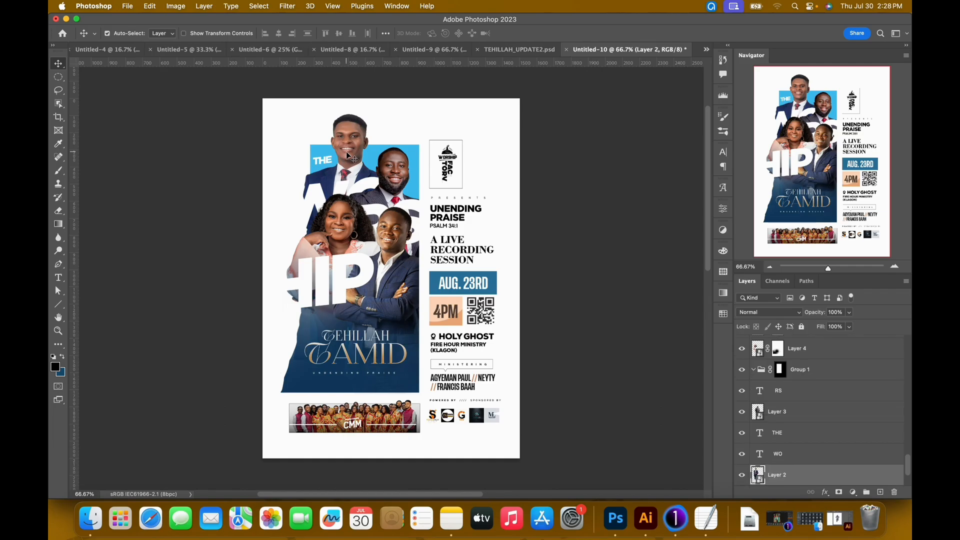
pyautogui.click(528, 50)
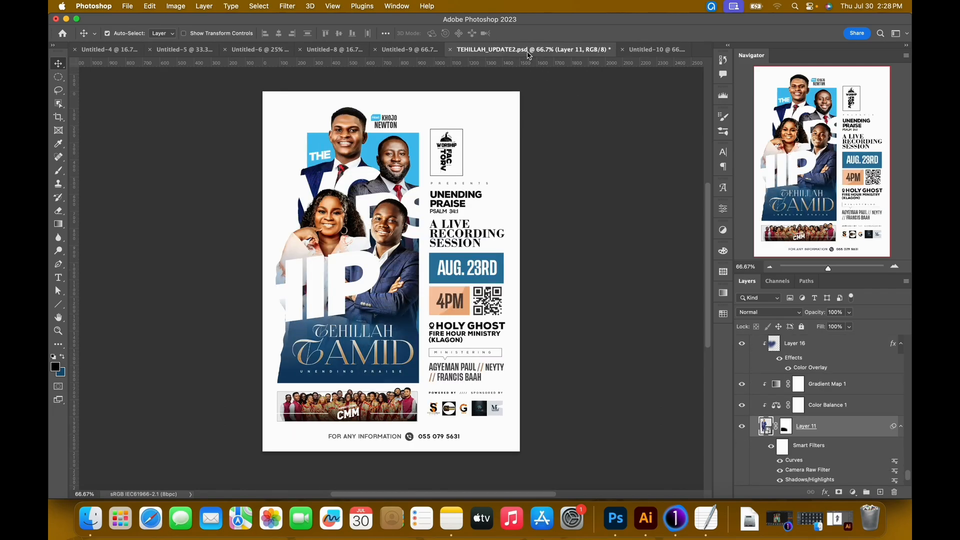
pyautogui.click(828, 390)
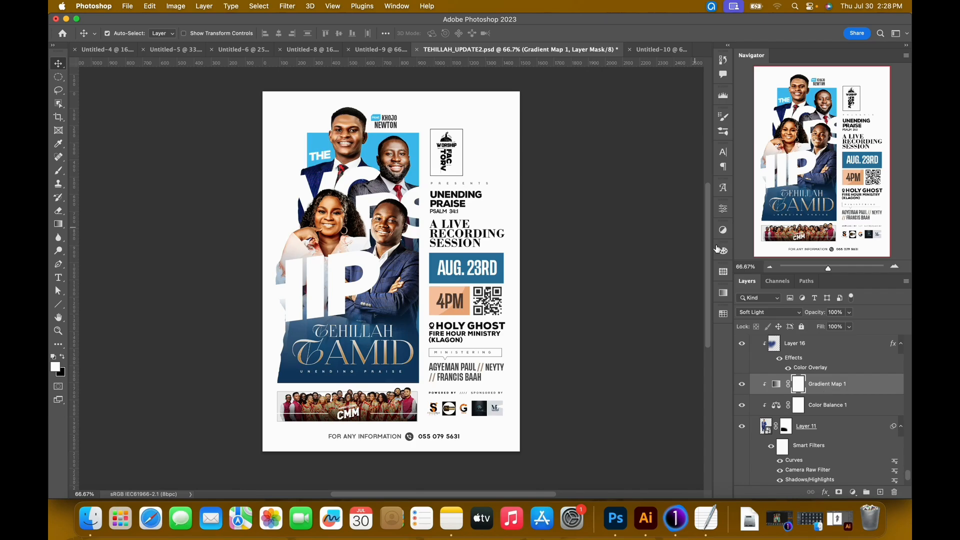
pyautogui.click(660, 50)
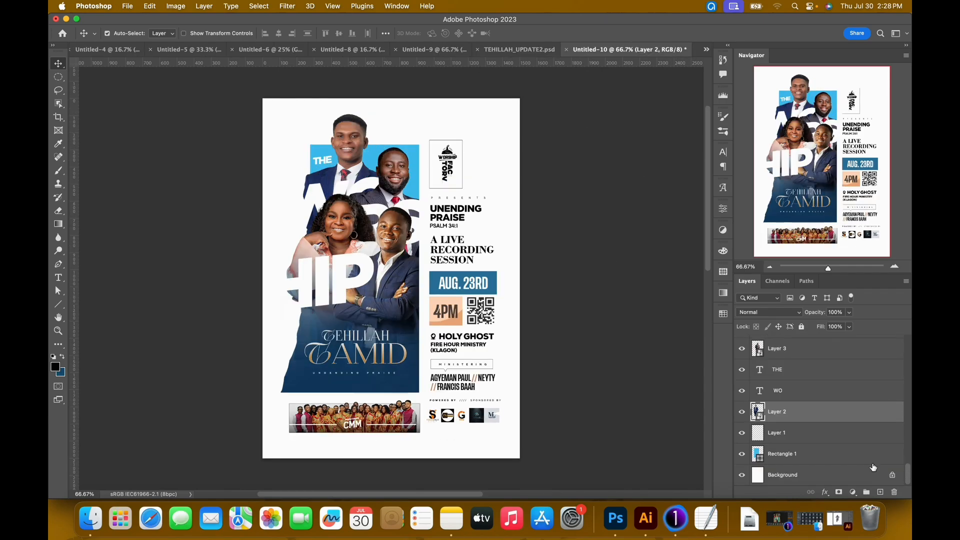
pyautogui.click(853, 492)
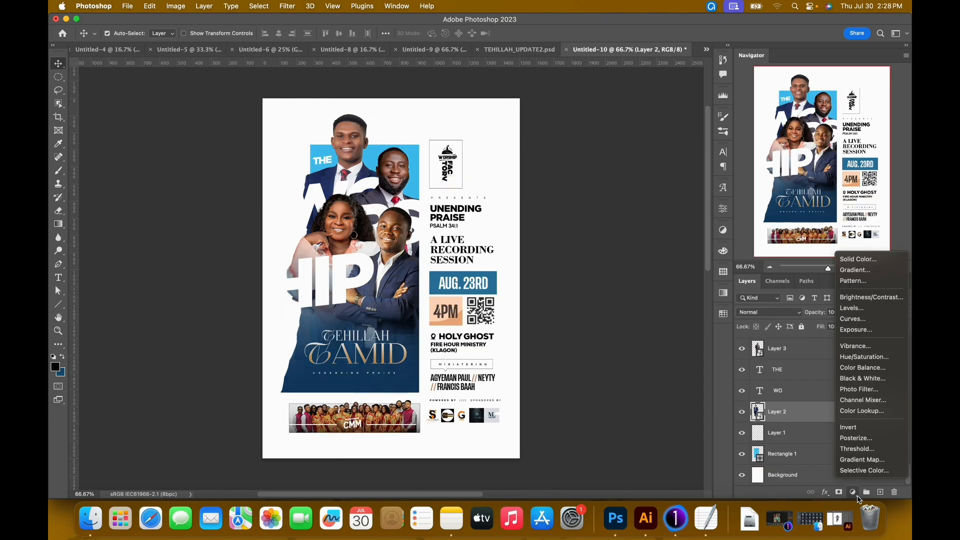
pyautogui.click(859, 461)
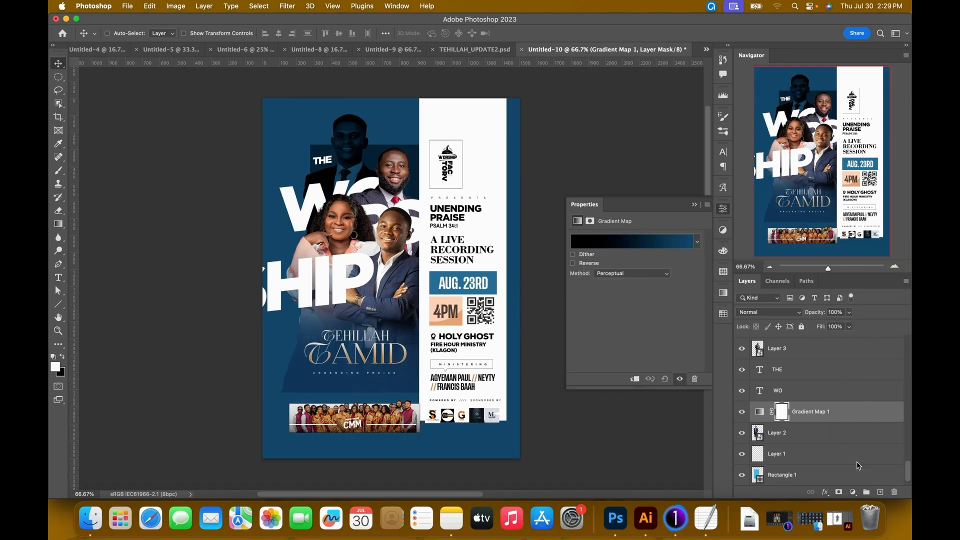
pyautogui.press('alt+super+g')
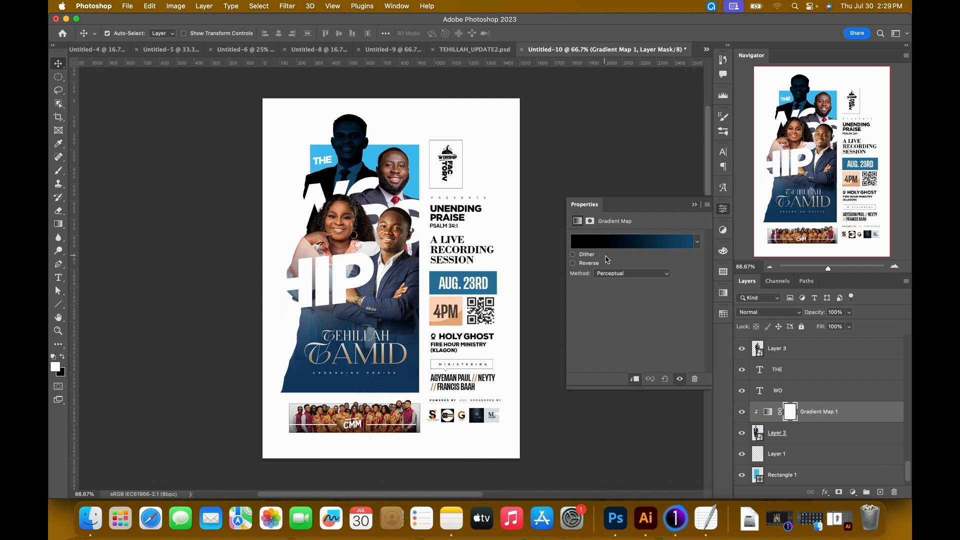
# Change the gradient map's end colour stop to white (ffffff) for a black-to-white gradient.
pyautogui.click(653, 245)
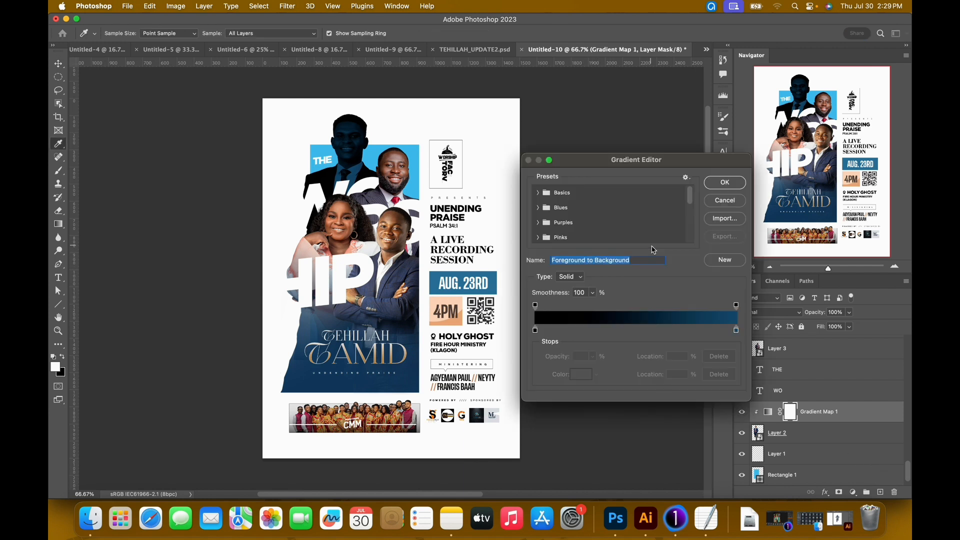
pyautogui.click(736, 330)
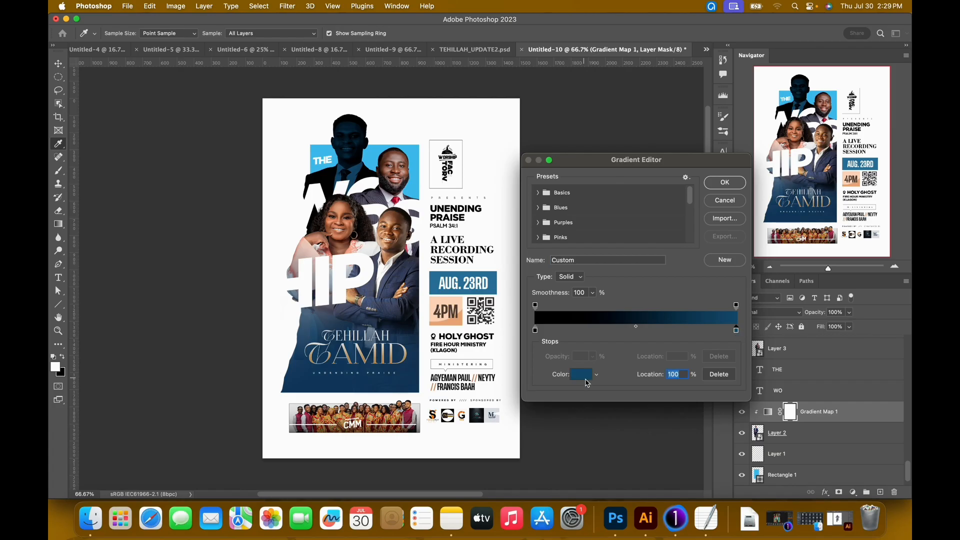
pyautogui.click(587, 381)
pyautogui.moveTo(649, 284); pyautogui.dragTo(531, 219)
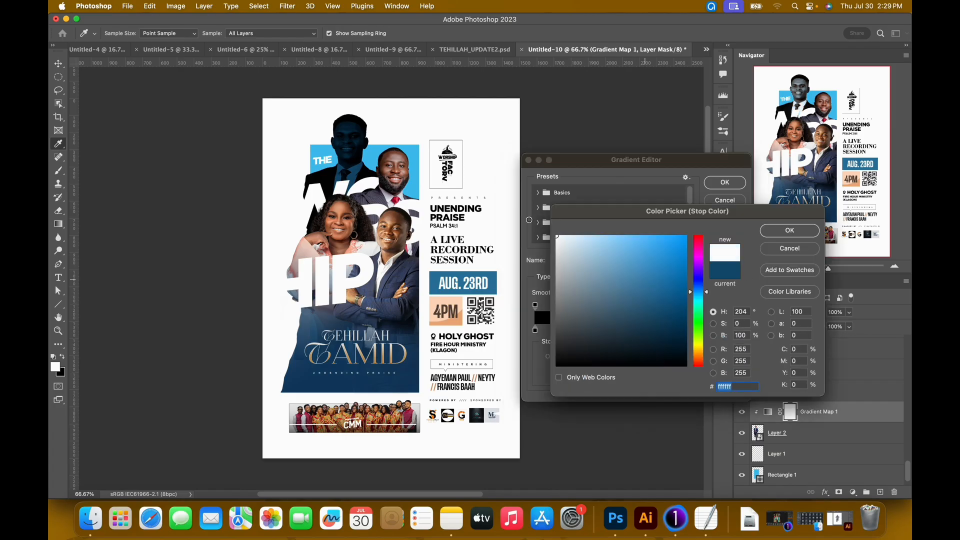
pyautogui.click(781, 235)
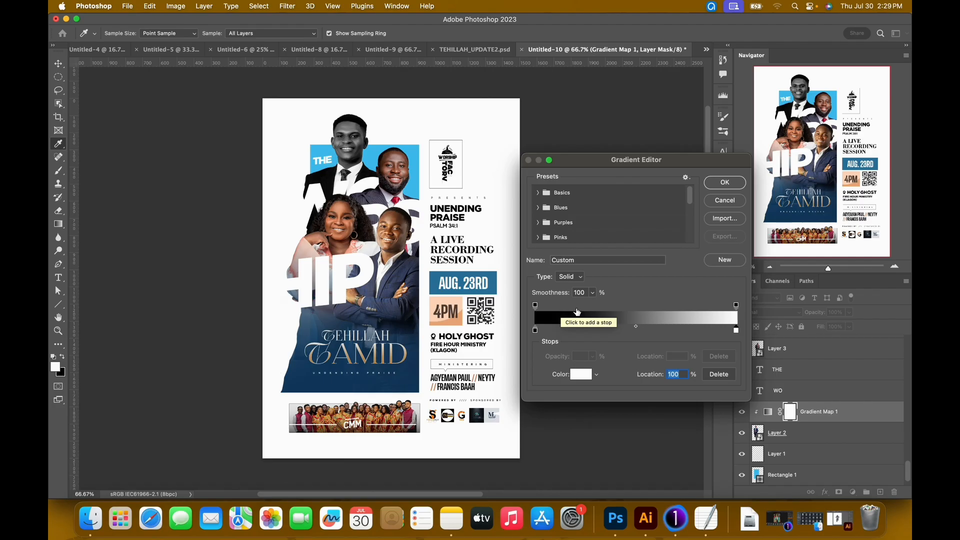
pyautogui.click(720, 188)
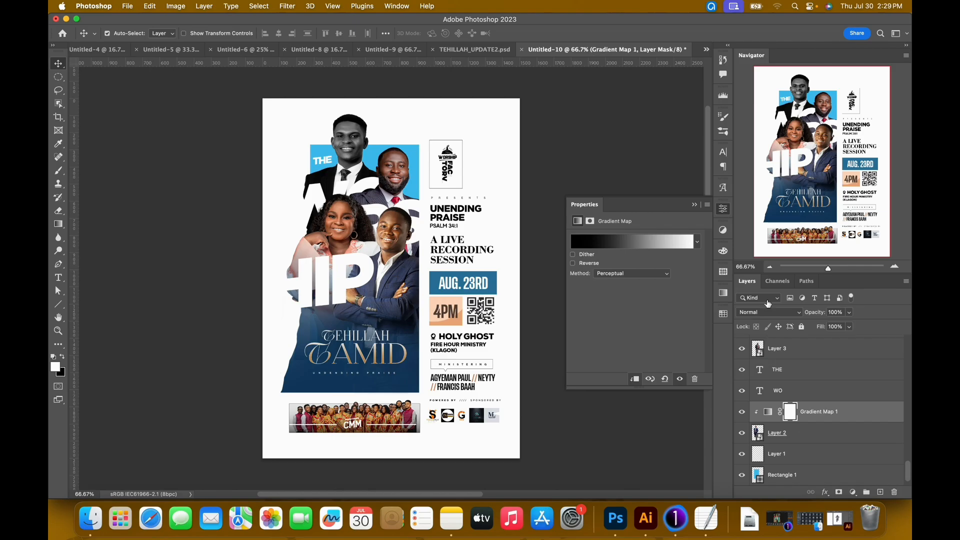
# Try the Overlay blend mode on the gradient map, then set it to Soft Light.
pyautogui.click(767, 317)
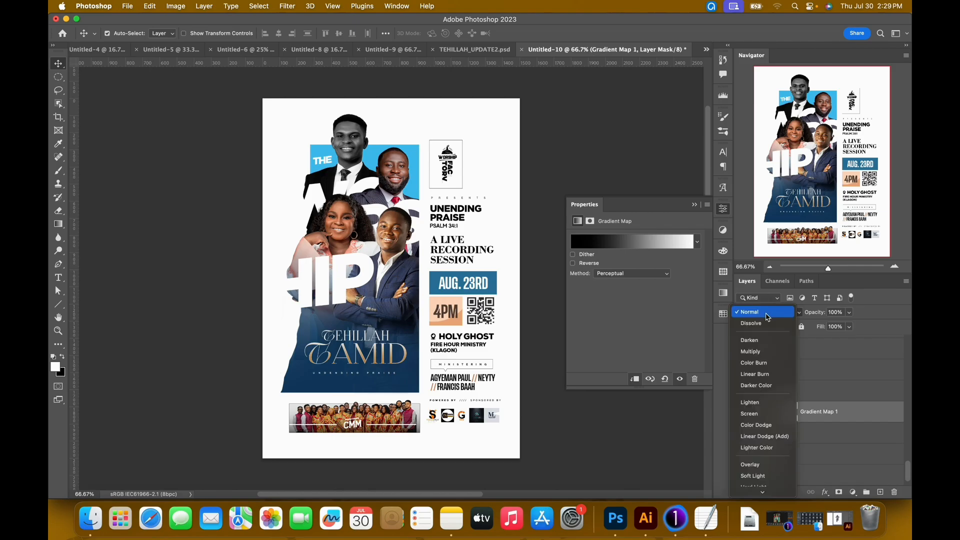
pyautogui.click(761, 470)
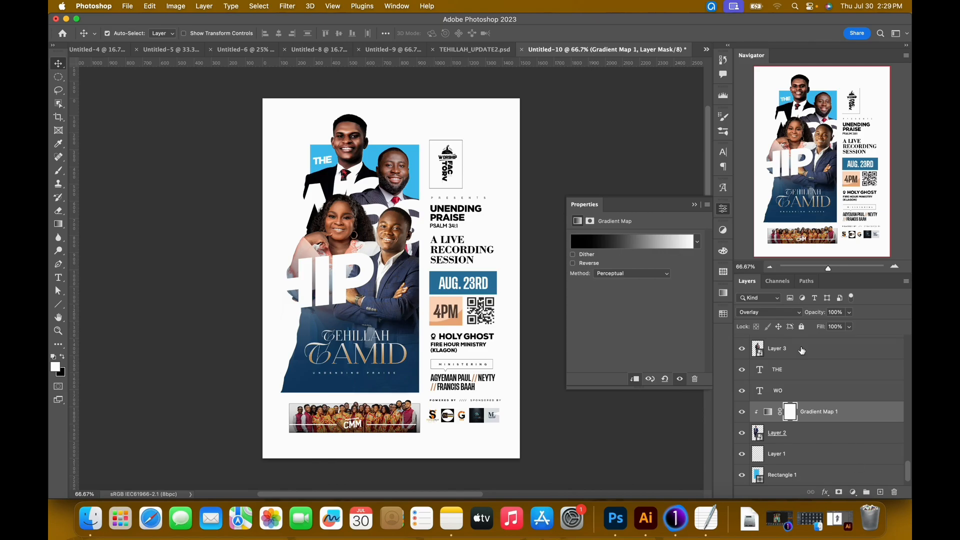
pyautogui.click(780, 315)
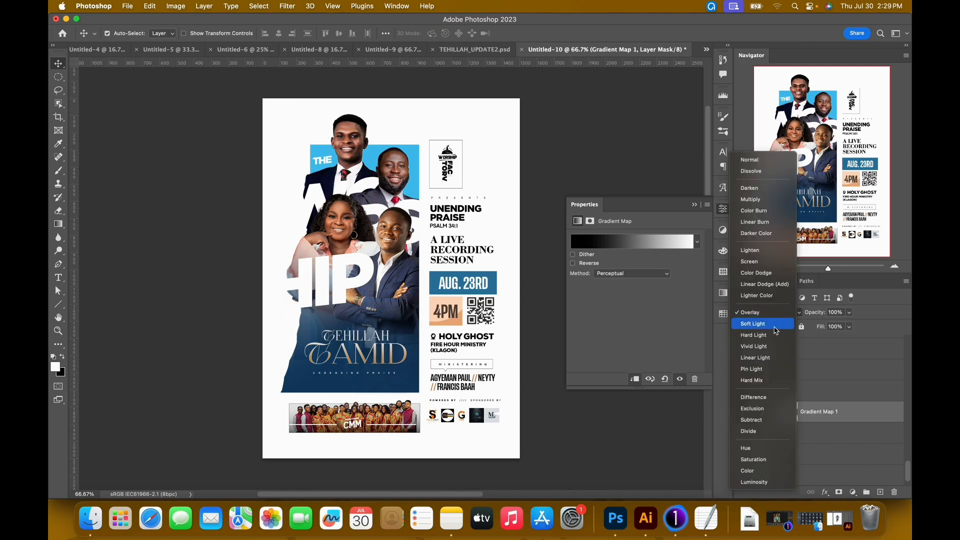
pyautogui.click(777, 329)
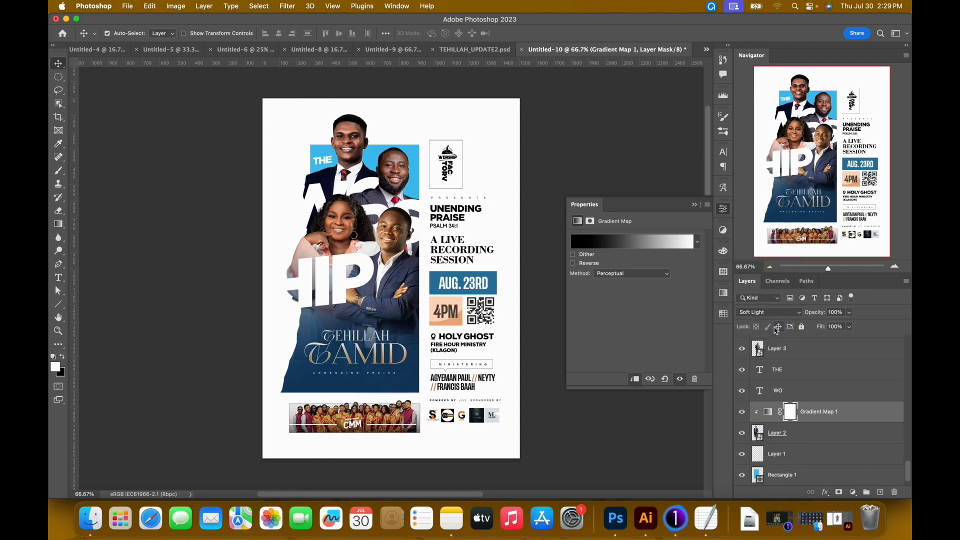
# Apply the Camera Raw Filter to Layer 2 with the loaded Extensive De...Booster.xmp settings: Texture +90, Clarity +51 and Sharpening 46.
pyautogui.click(813, 443)
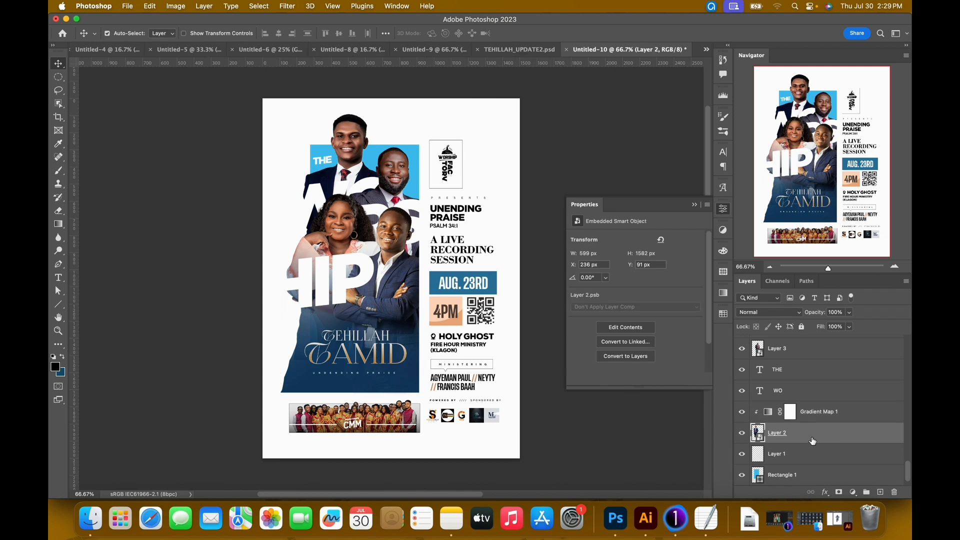
pyautogui.press('super+shift+a')
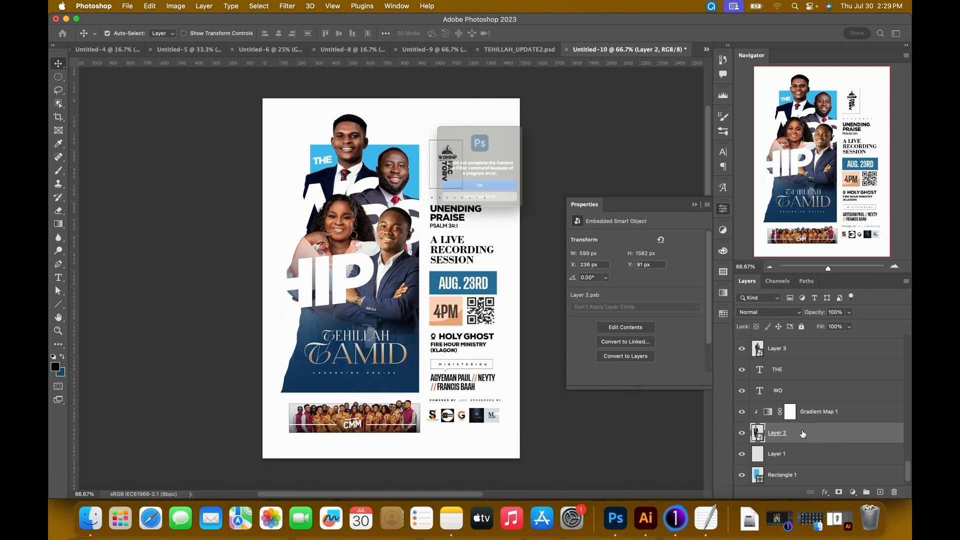
pyautogui.click(494, 202)
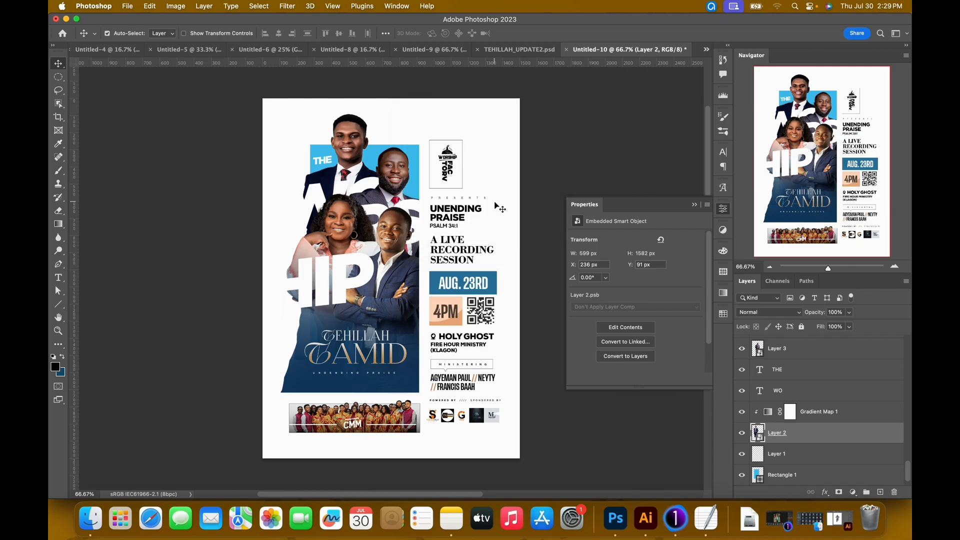
pyautogui.press('super+shift+a')
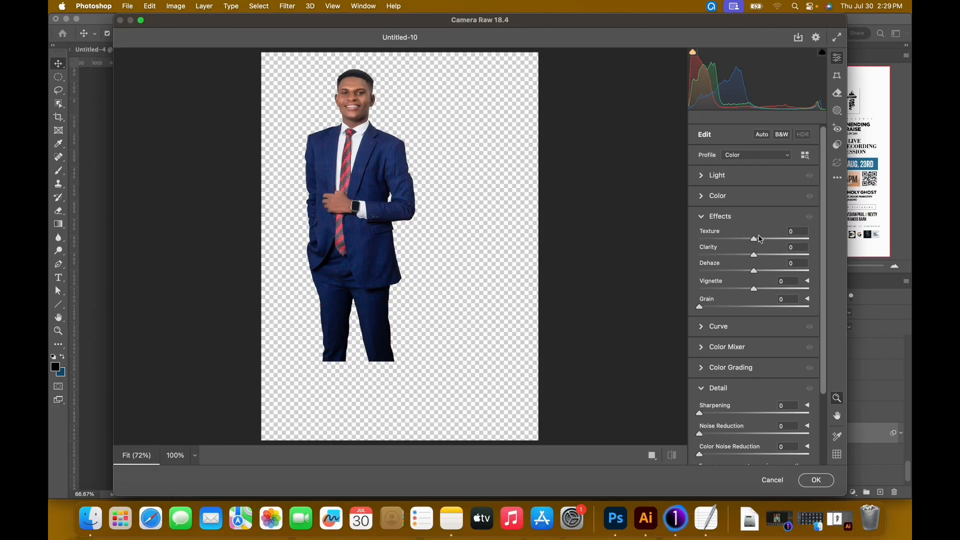
pyautogui.click(837, 178)
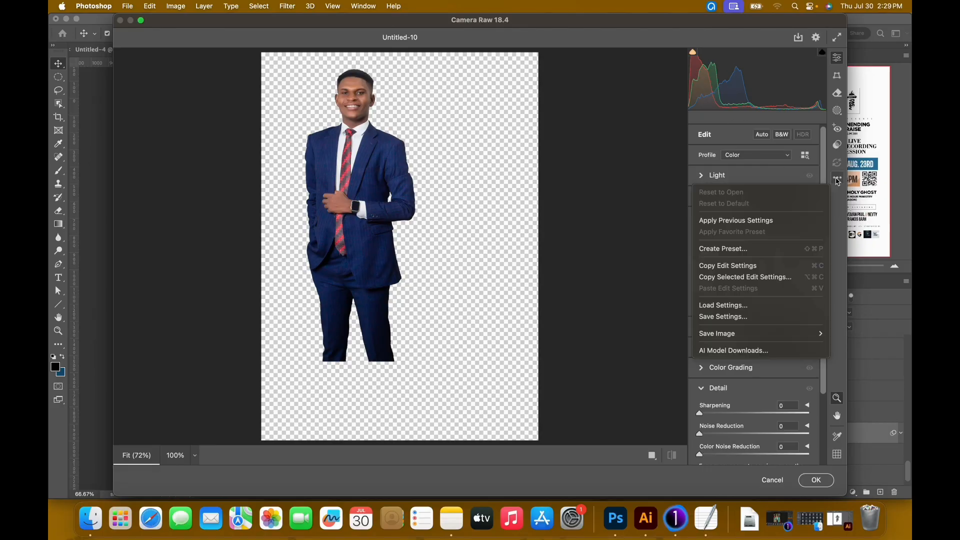
pyautogui.click(728, 305)
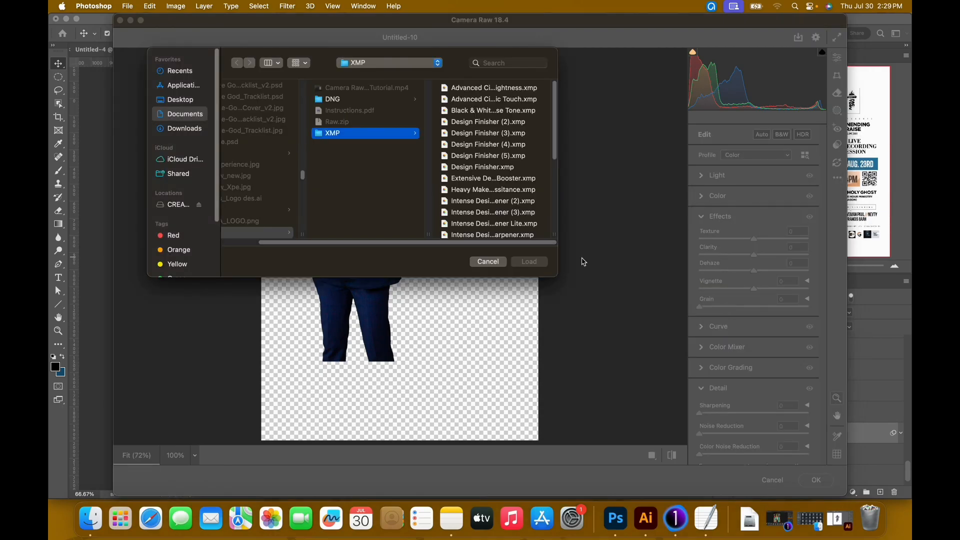
pyautogui.doubleClick(484, 179)
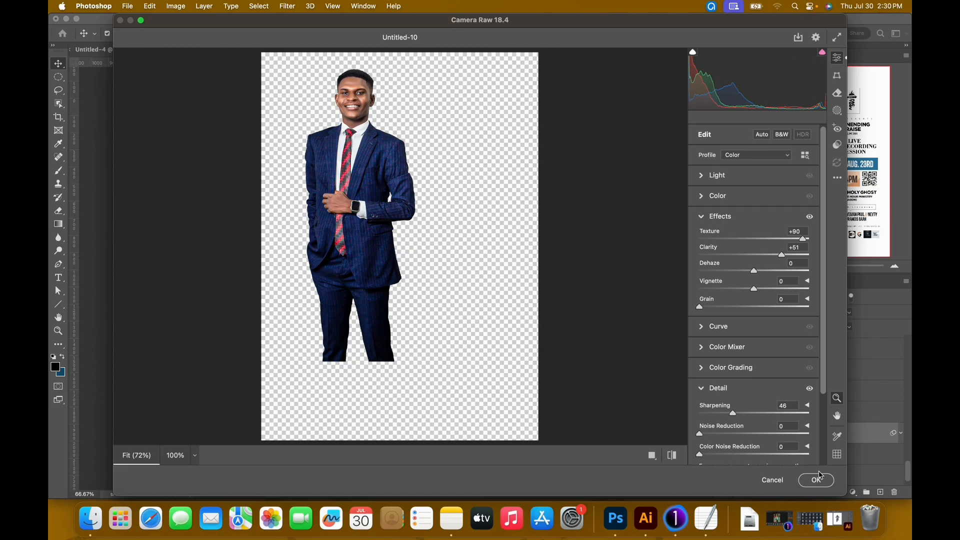
pyautogui.click(817, 481)
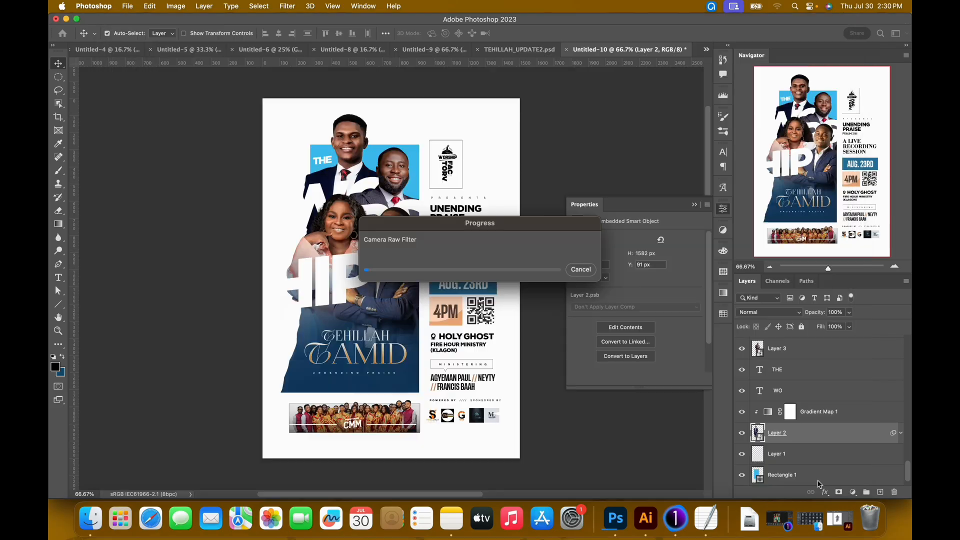
# Lower the opacity of Layer 2's Camera Raw smart filter in its blending options.
pyautogui.scroll(-1, 868, 444)
pyautogui.doubleClick(895, 448)
pyautogui.click(609, 226)
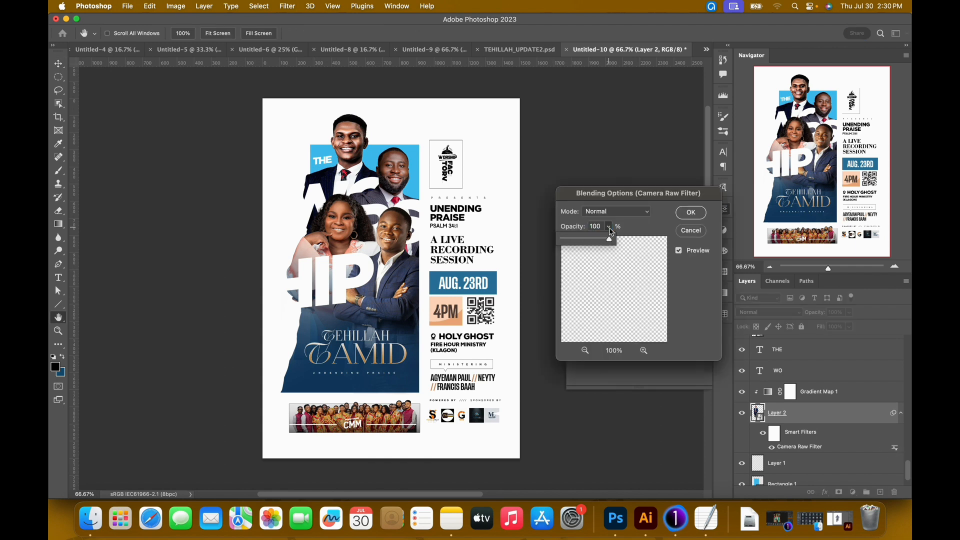
pyautogui.moveTo(605, 243); pyautogui.dragTo(604, 243)
pyautogui.click(690, 213)
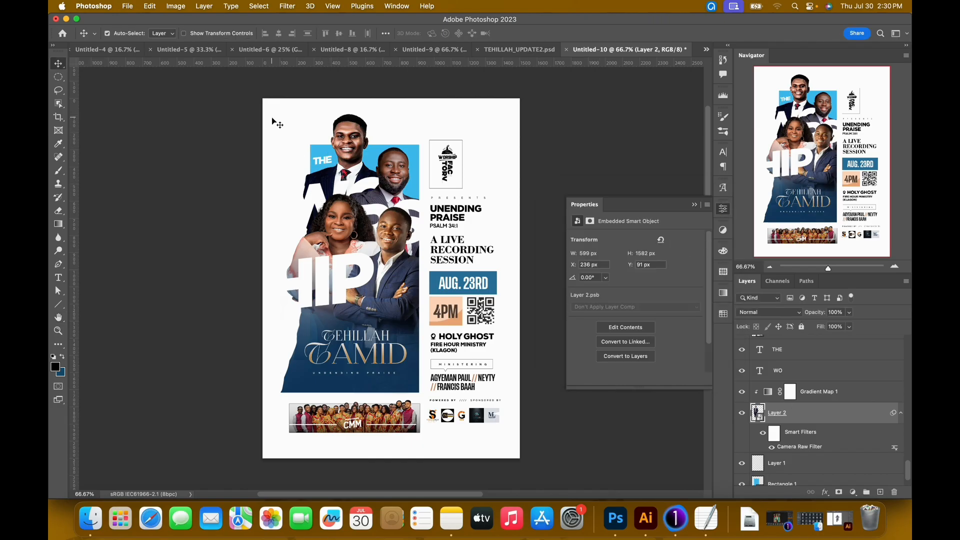
# Apply a Shadows/Highlights smart filter to Layer 2 with the shadows amount at 35%.
pyautogui.click(175, 6)
pyautogui.moveTo(216, 39)
pyautogui.click(324, 214)
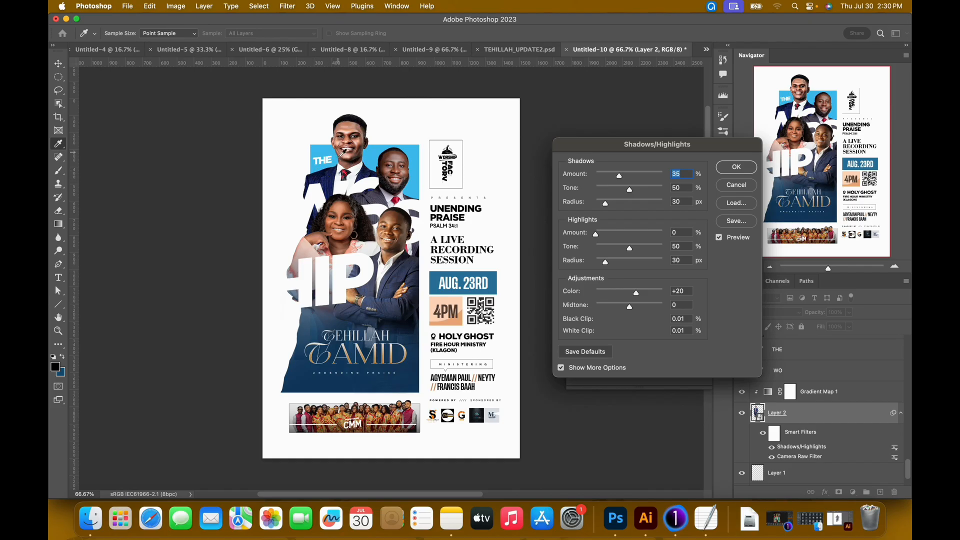
pyautogui.click(736, 170)
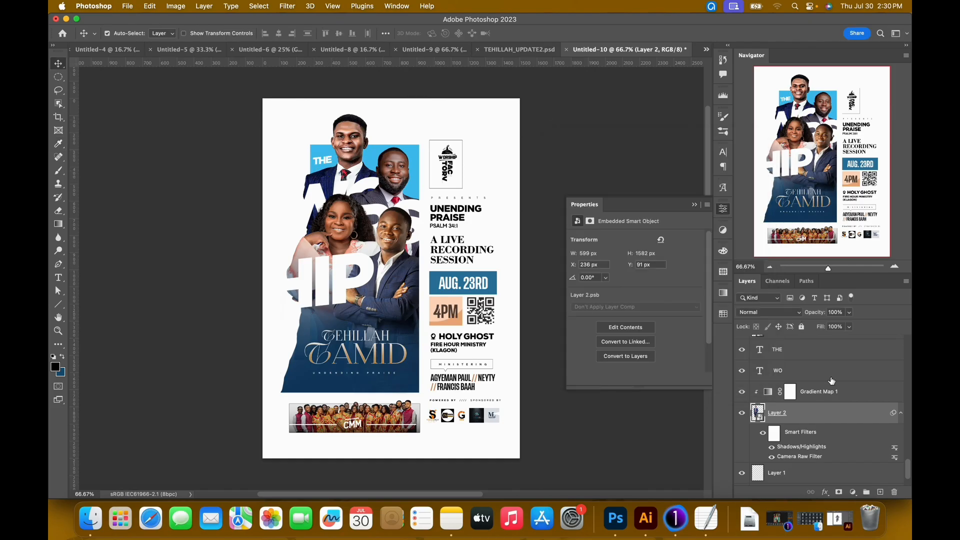
# Add a Color Balance adjustment clipped to Layer 2 above the gradient map and shift its midtones toward yellow to about -9.
pyautogui.click(853, 491)
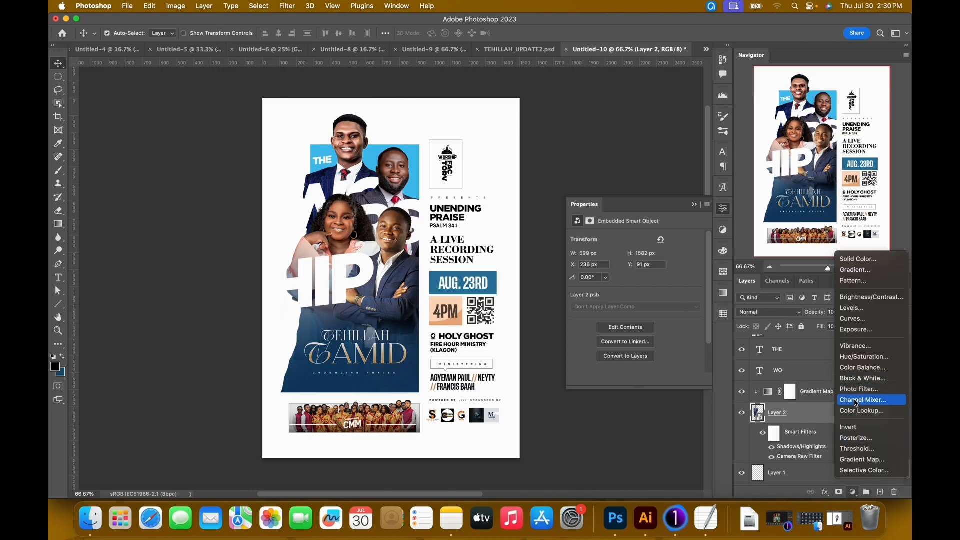
pyautogui.click(860, 369)
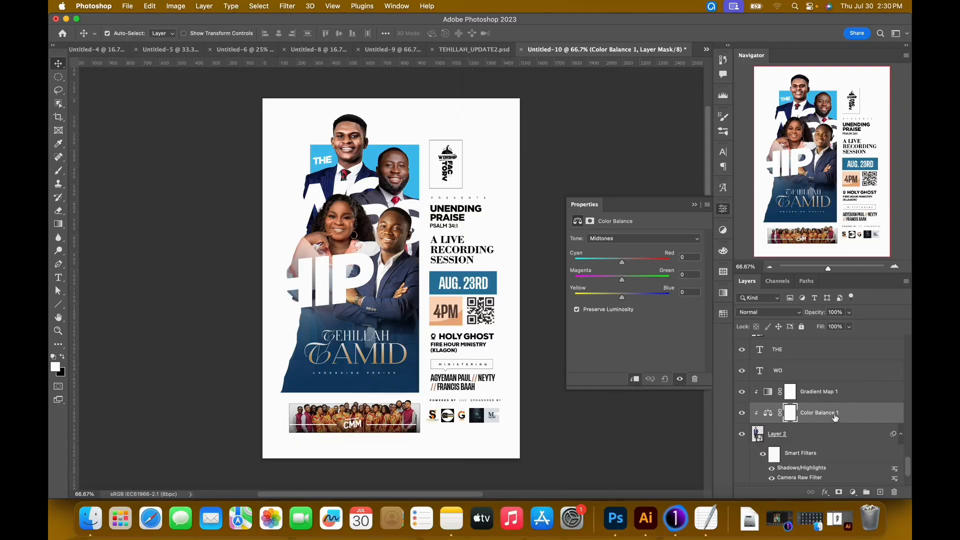
pyautogui.moveTo(834, 417); pyautogui.dragTo(856, 390)
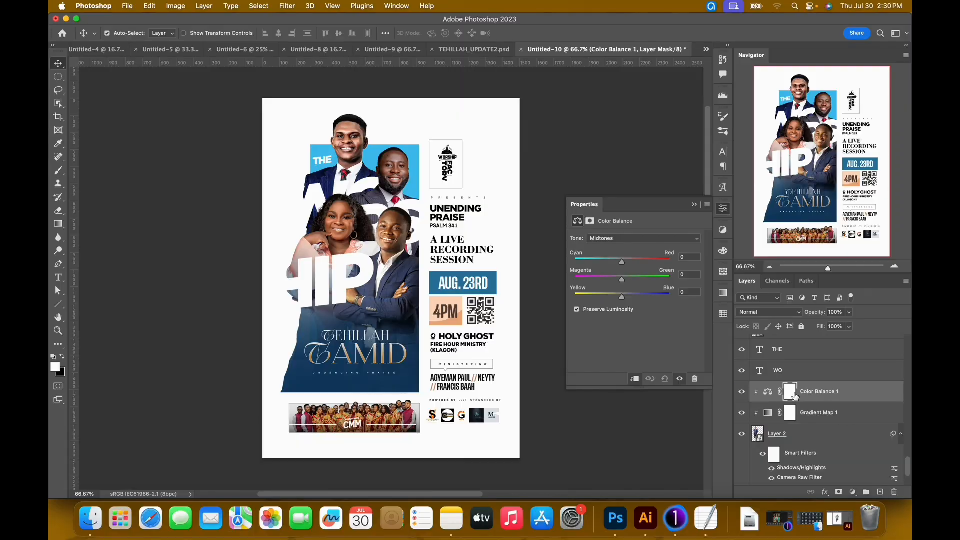
pyautogui.click(768, 393)
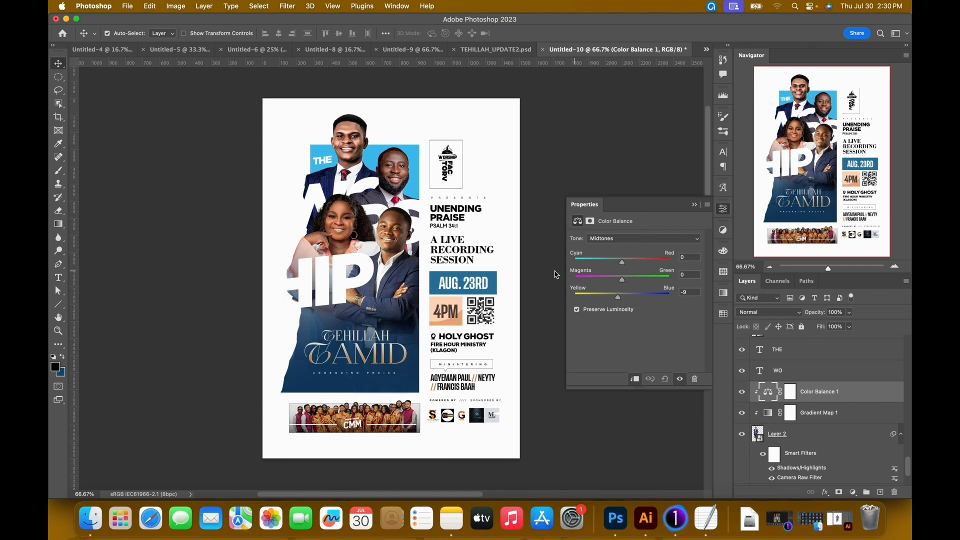
pyautogui.moveTo(619, 302)
pyautogui.mouseDown()
pyautogui.moveTo(598, 300)
pyautogui.moveTo(616, 301)
pyautogui.mouseUp()
pyautogui.click(694, 205)
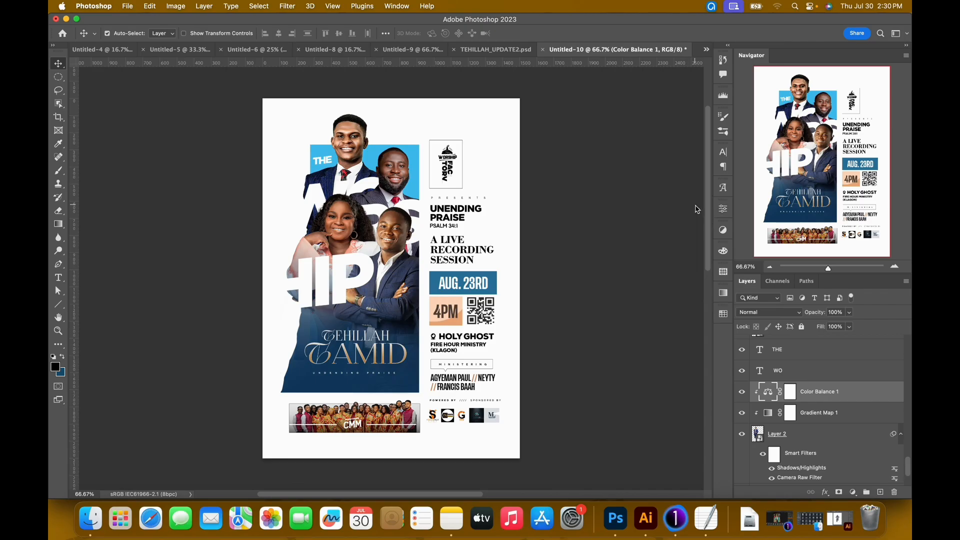
# Duplicate the Soft Light gradient map from Layer 2 above Layer 3 and clip the copy to Layer 3.
pyautogui.click(842, 414)
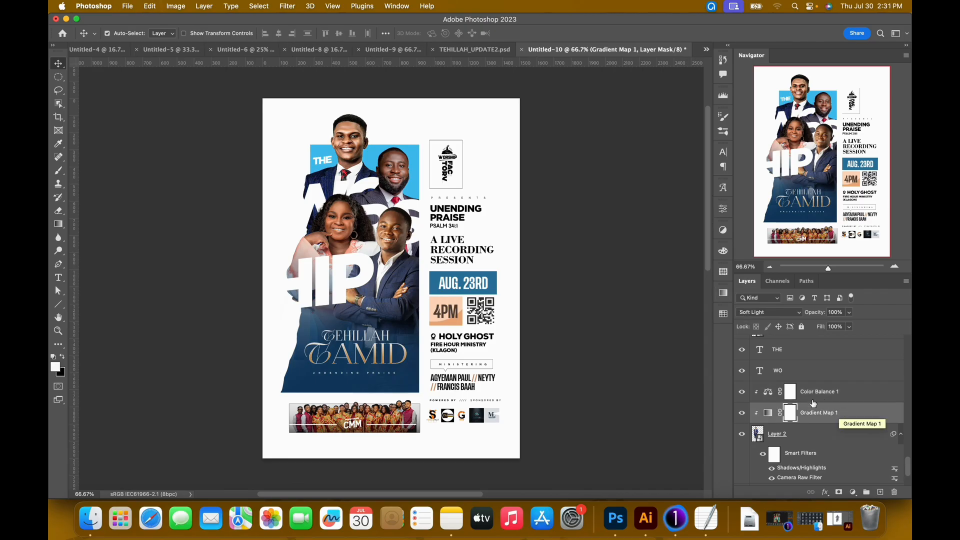
pyautogui.press('super+alt+shift+e')
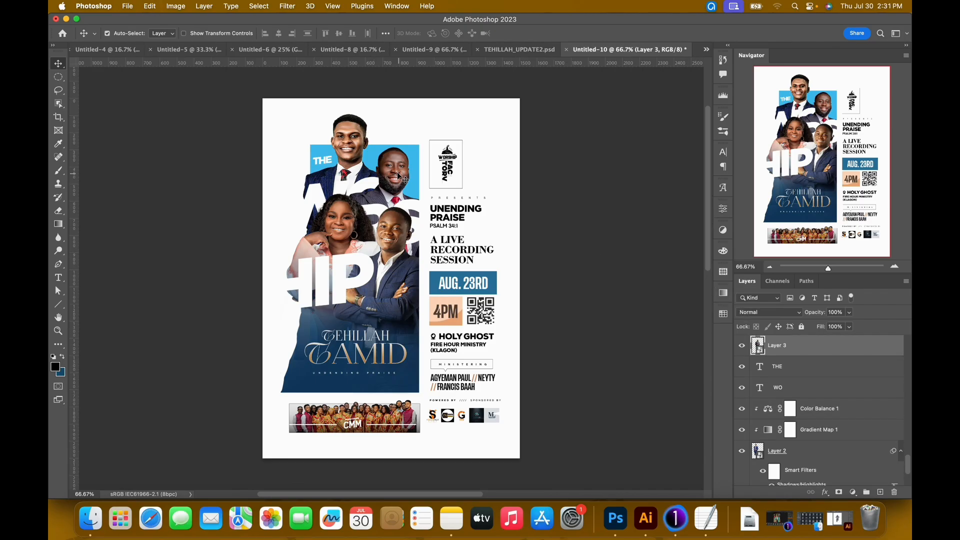
pyautogui.press('super+v')
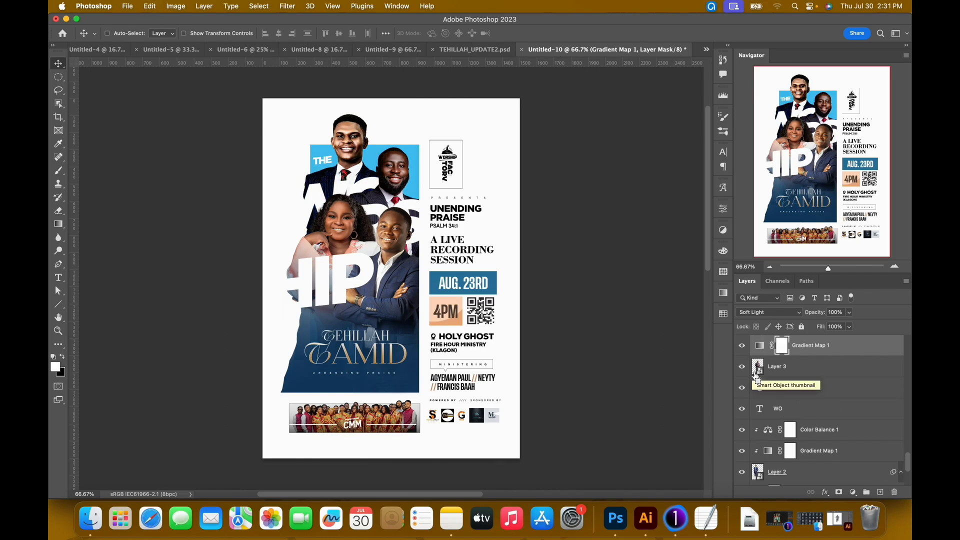
pyautogui.press('super+alt+g')
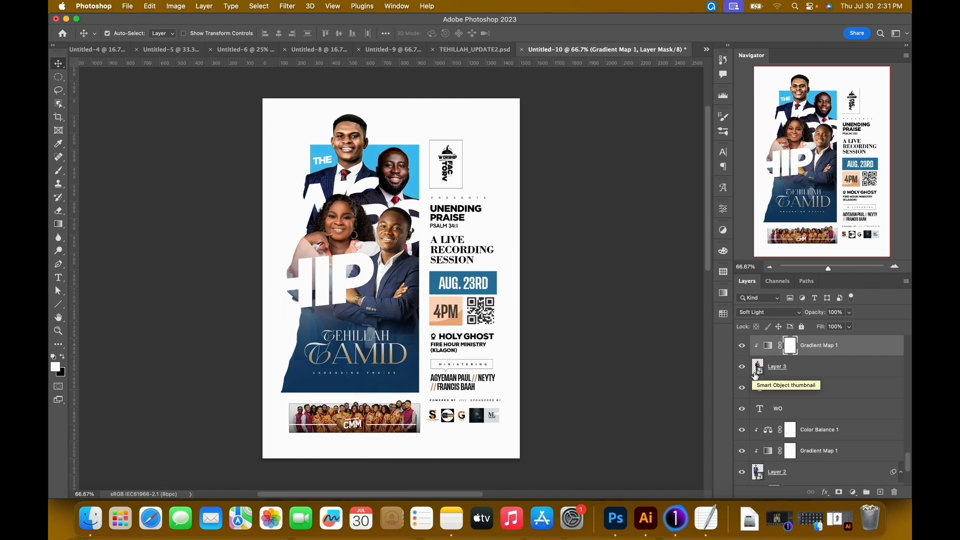
# Apply a Shadows/Highlights smart filter to Layer 3 with the shadows amount at 35%.
pyautogui.click(806, 368)
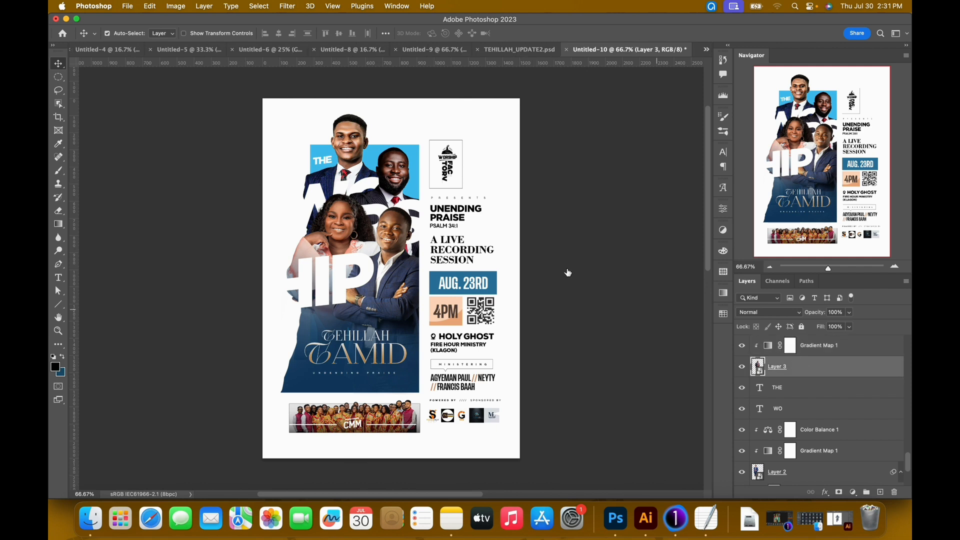
pyautogui.click(182, 7)
pyautogui.moveTo(203, 46)
pyautogui.click(328, 214)
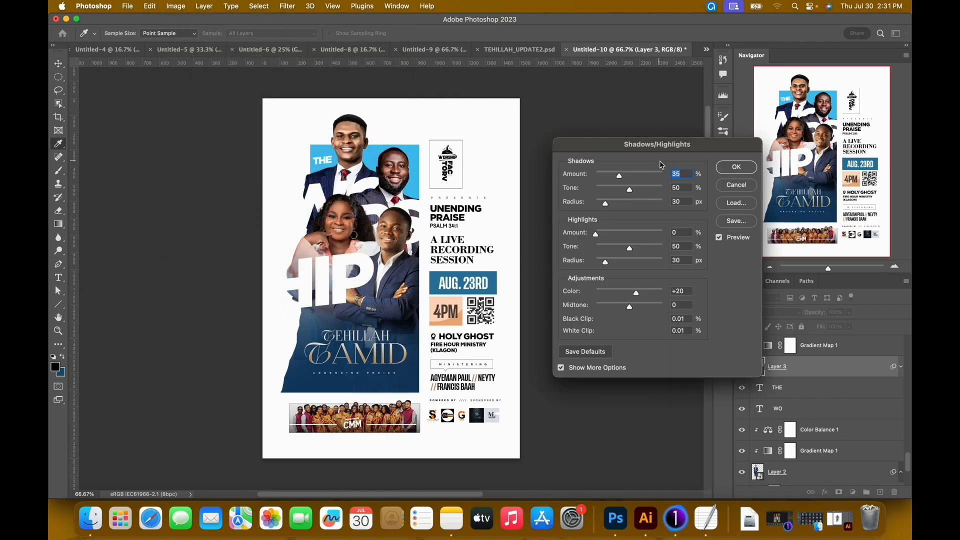
pyautogui.click(735, 168)
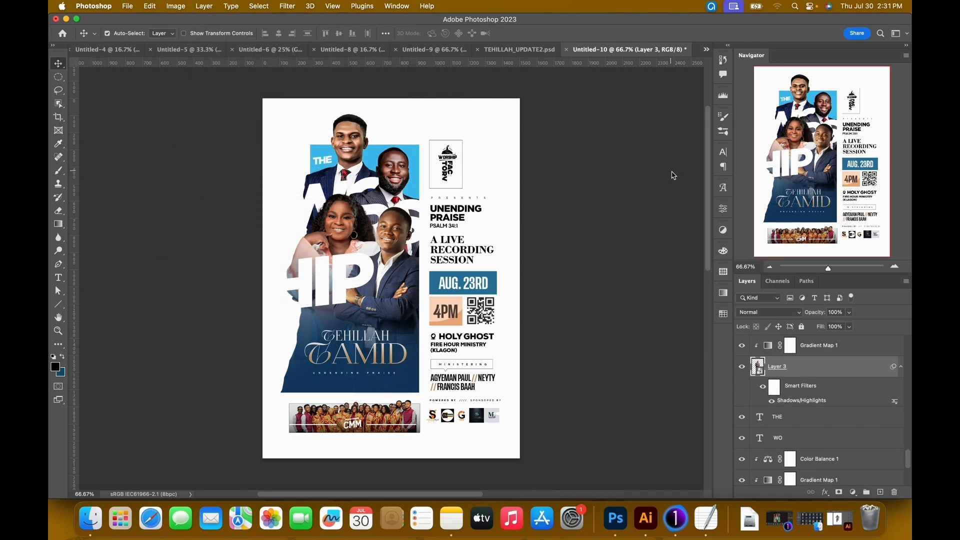
# Check which smart filters the second man's portrait layer uses in TEHILLAH_UPDATE2.psd, and return to Untitled-10.
pyautogui.click(500, 49)
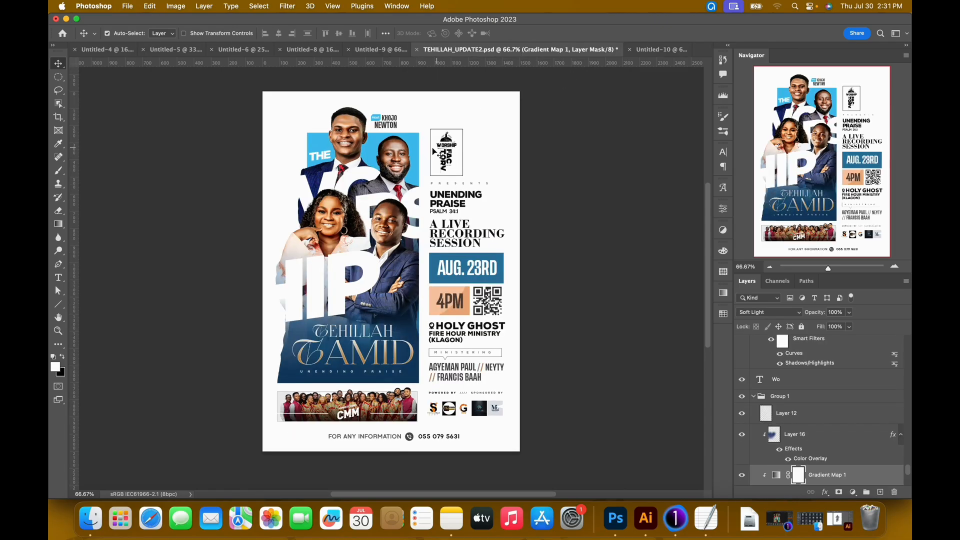
pyautogui.click(390, 169)
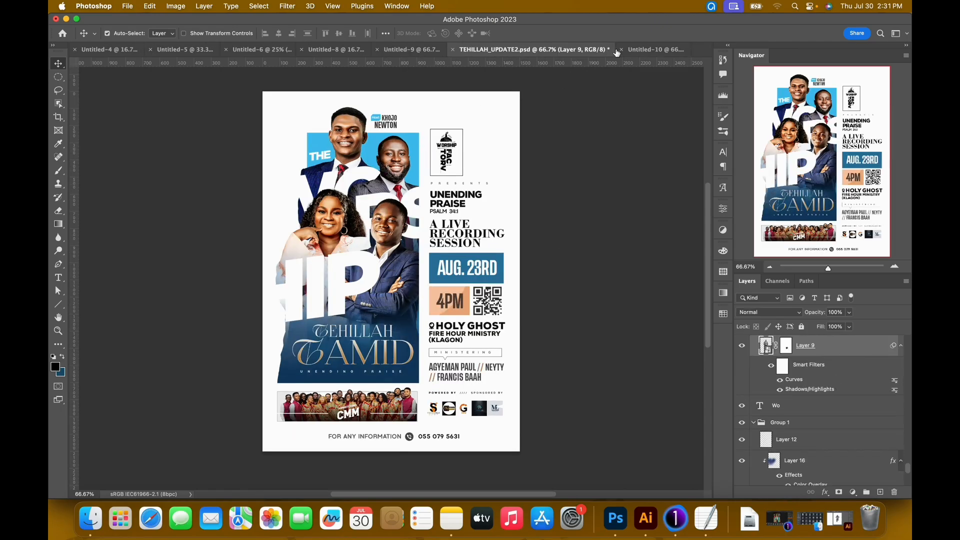
pyautogui.click(644, 52)
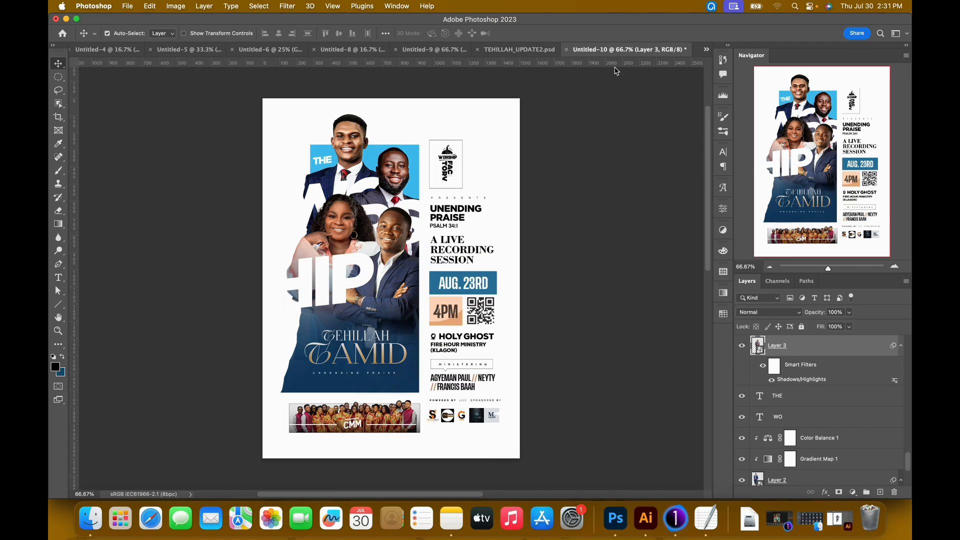
# Edit Layer 3's Shadows/Highlights filter, setting the shadows amount to 44% and the shadows tone to about 63%.
pyautogui.doubleClick(820, 382)
pyautogui.click(640, 191)
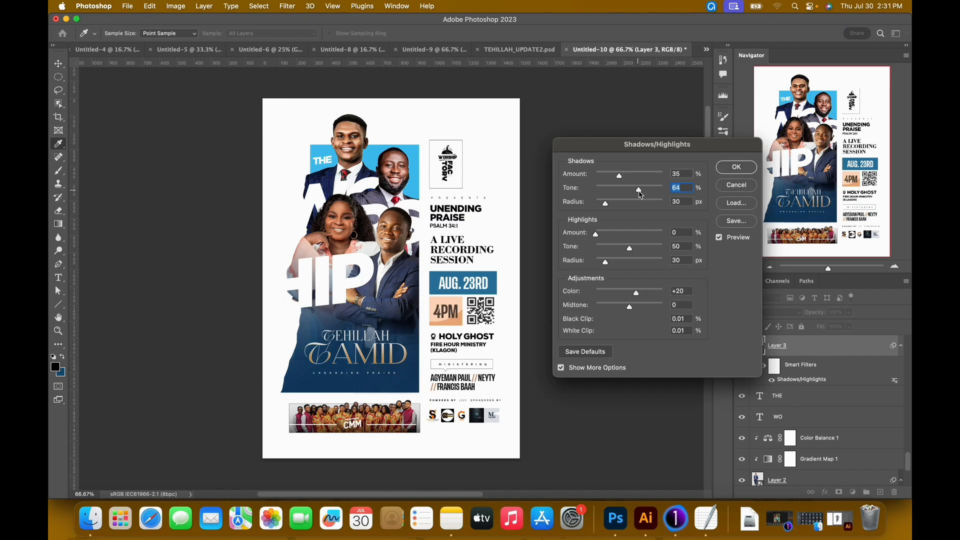
pyautogui.click(623, 177)
pyautogui.moveTo(623, 176); pyautogui.dragTo(632, 177)
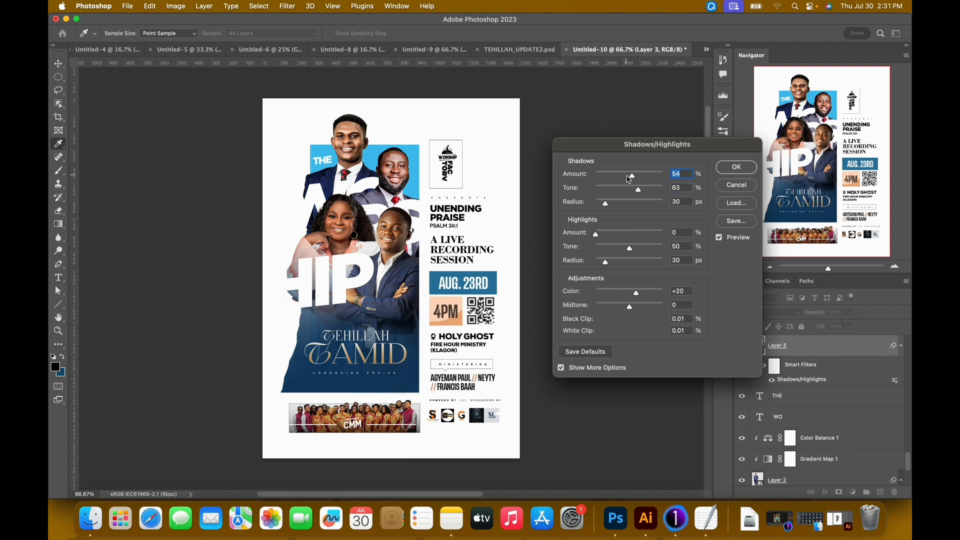
pyautogui.click(628, 179)
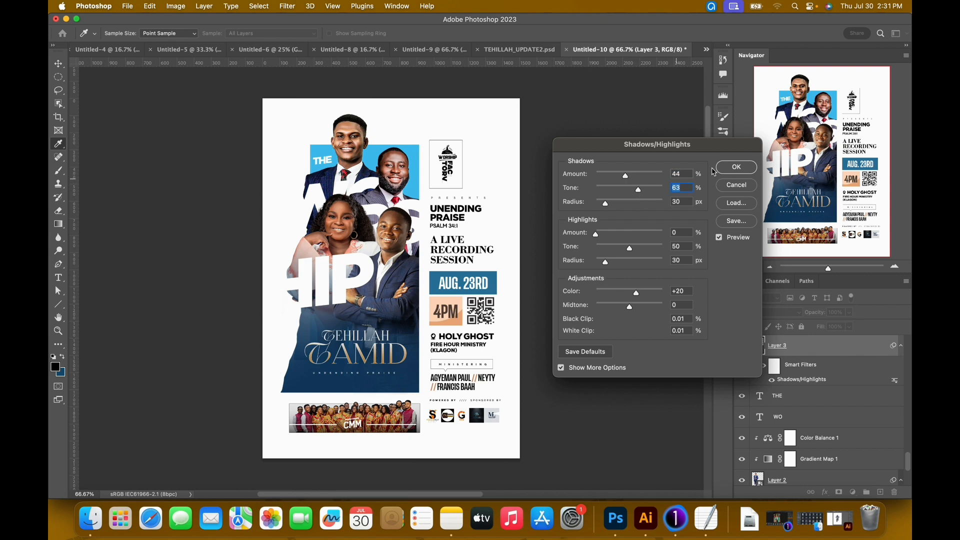
pyautogui.click(735, 167)
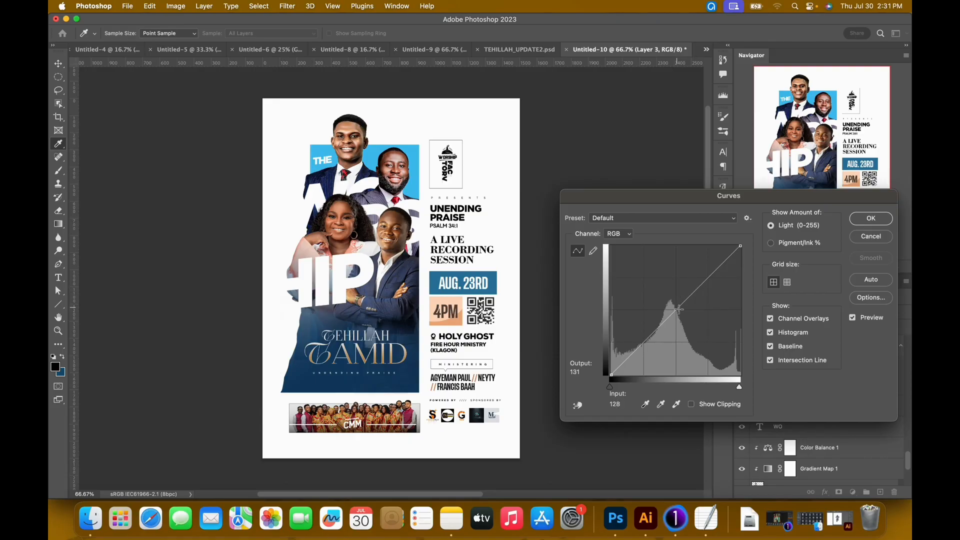
# Cancel the trial curve on Layer 3 and inspect the Curves filter on Layer 9 in TEHILLAH_UPDATE2.psd before returning to Untitled-10.
pyautogui.moveTo(679, 309); pyautogui.dragTo(678, 305)
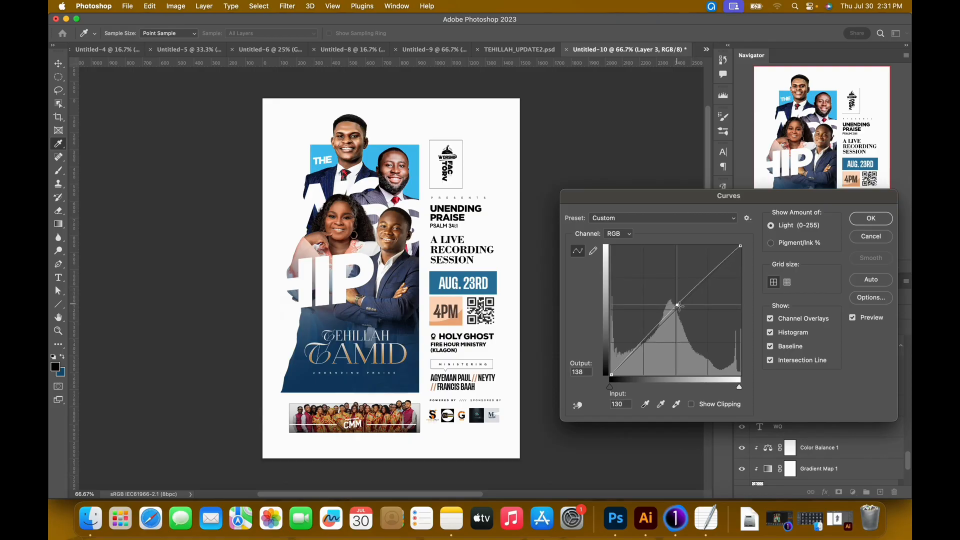
pyautogui.click(869, 238)
pyautogui.click(522, 49)
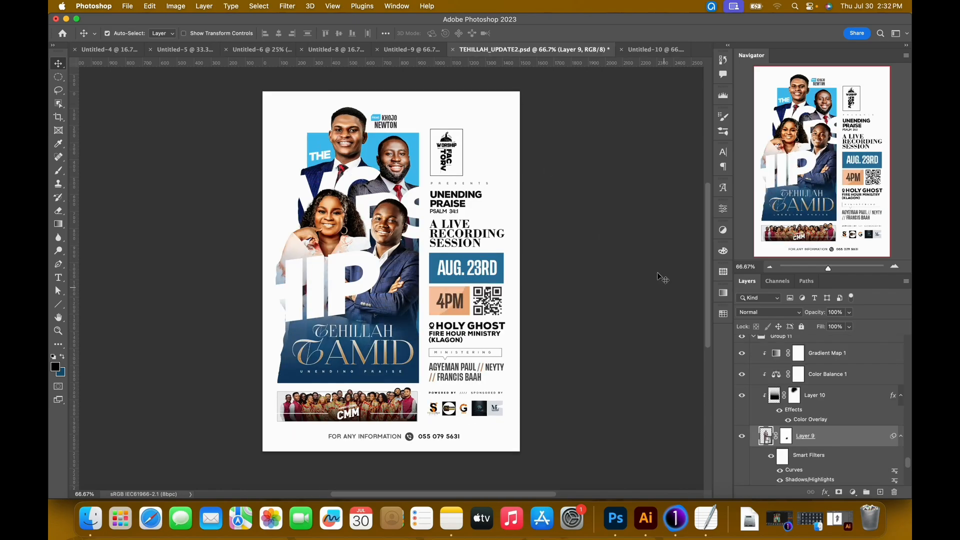
pyautogui.doubleClick(795, 469)
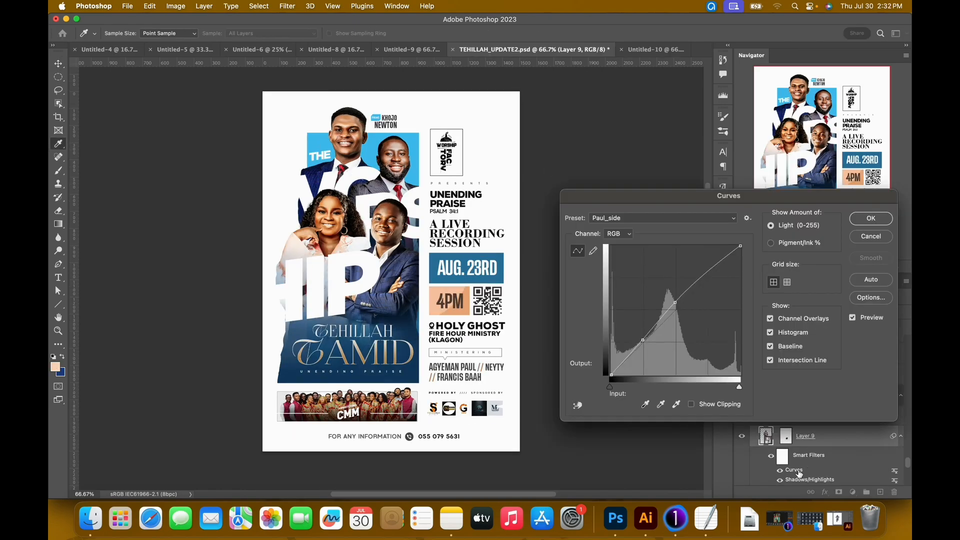
pyautogui.click(870, 236)
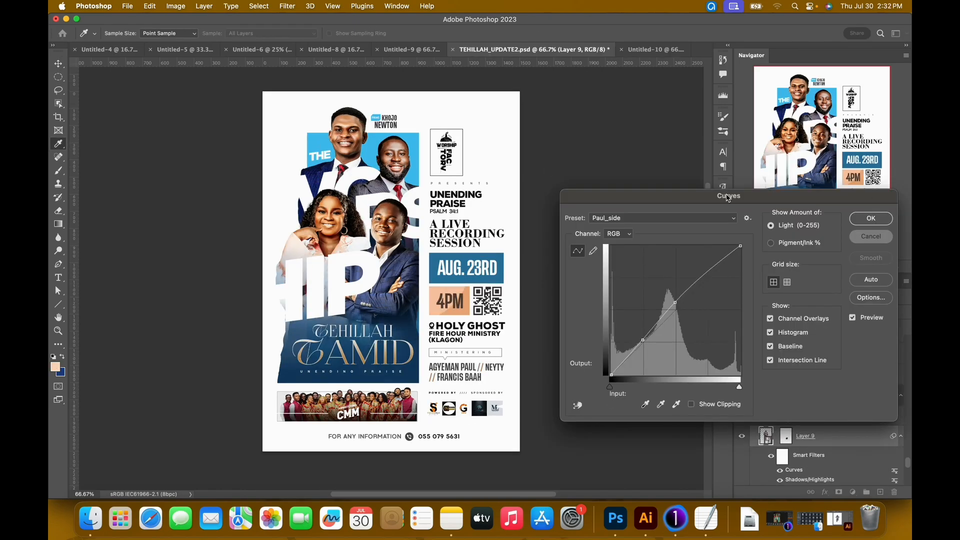
pyautogui.click(640, 53)
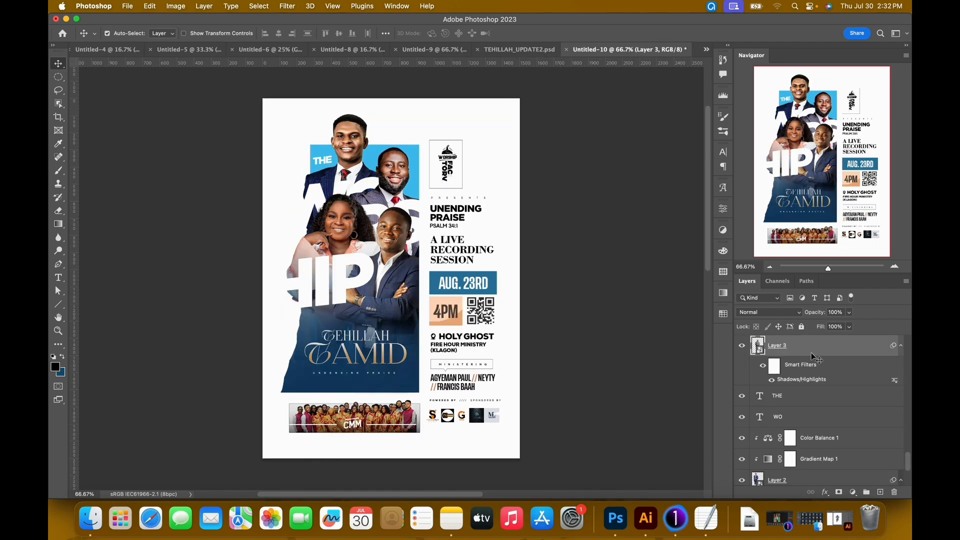
# Try a custom RGB curve on Layer 3, then apply the Curves filter with the Paul_side preset instead.
pyautogui.press('super+m')
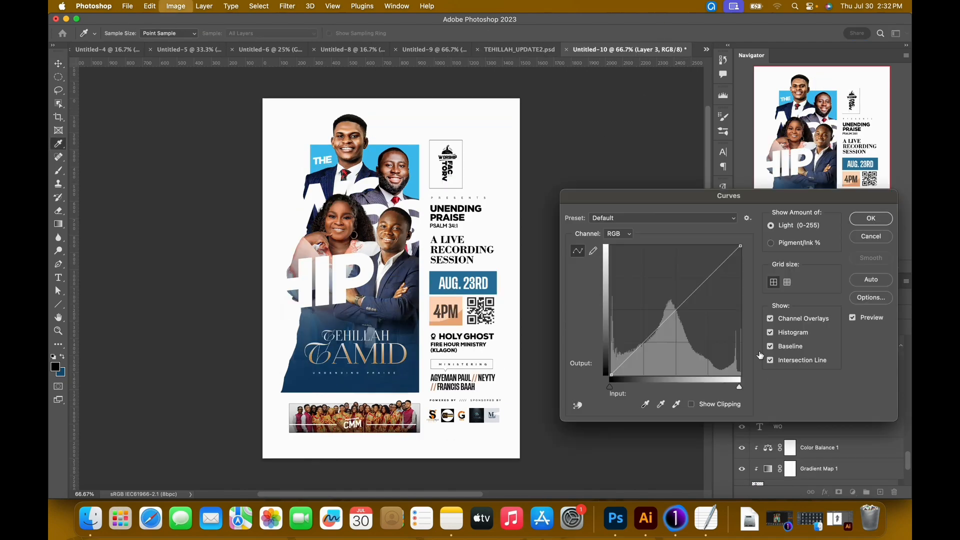
pyautogui.moveTo(684, 305); pyautogui.dragTo(688, 298)
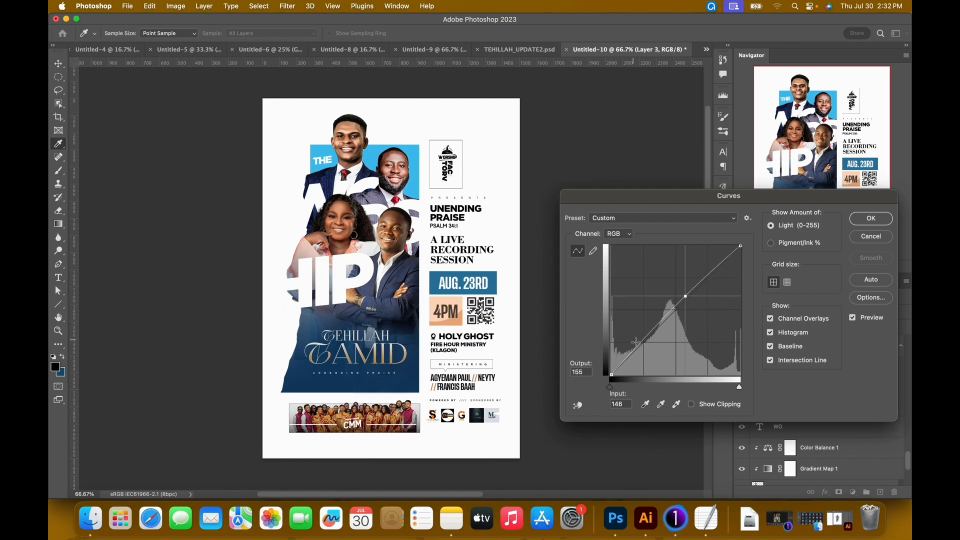
pyautogui.click(653, 334)
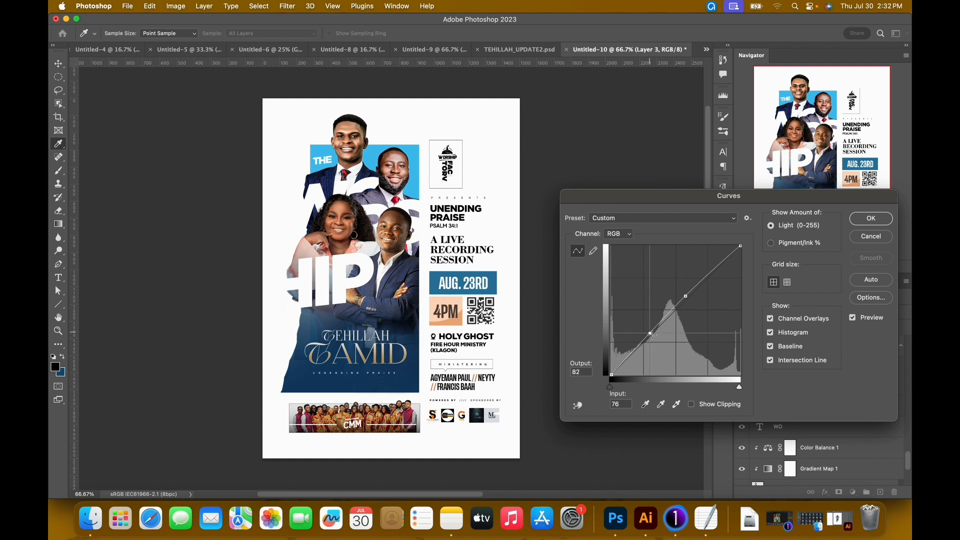
pyautogui.moveTo(654, 336); pyautogui.dragTo(655, 334)
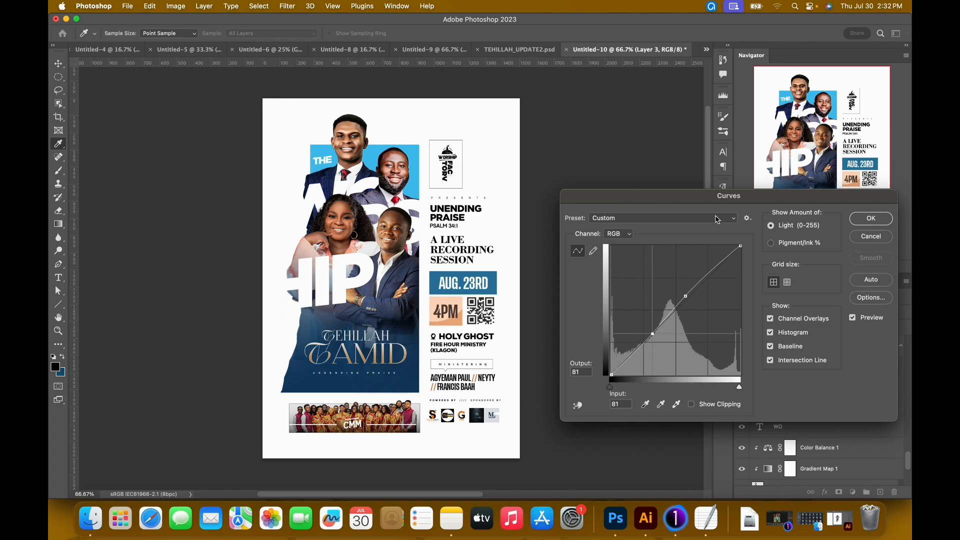
pyautogui.click(733, 220)
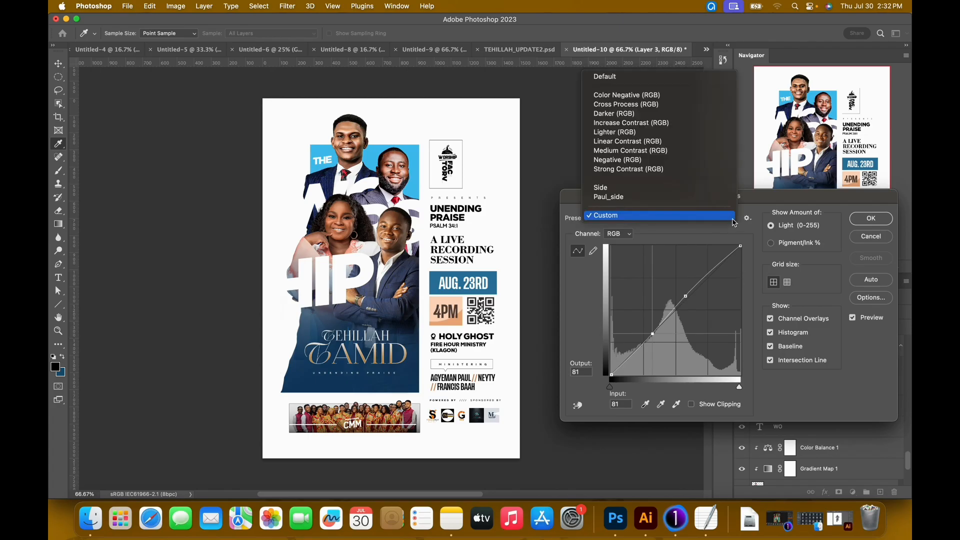
pyautogui.click(639, 198)
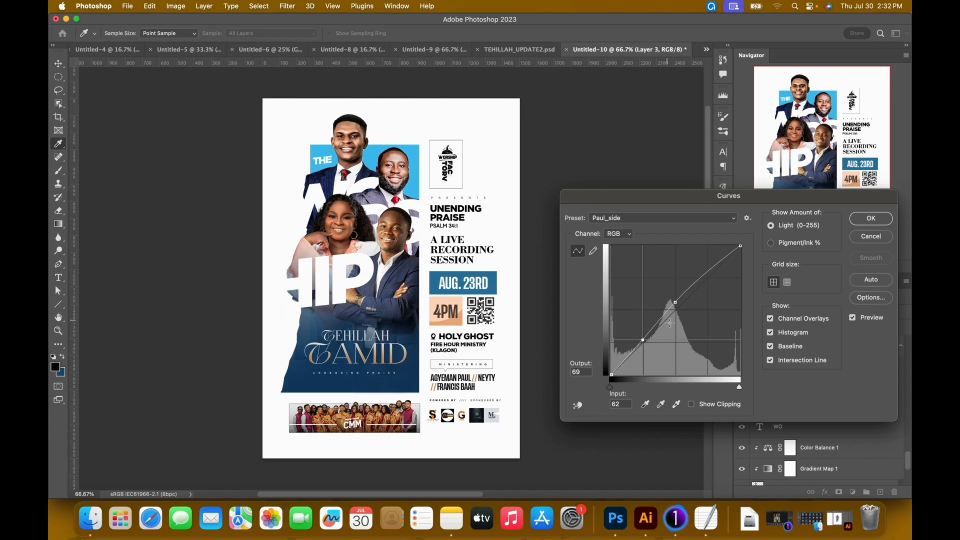
pyautogui.click(870, 220)
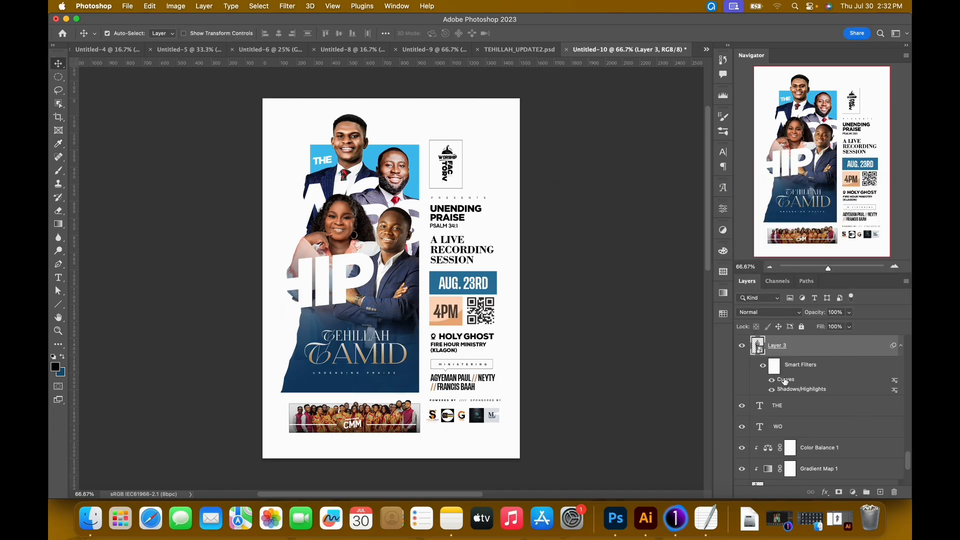
# Edit Layer 3's Shadows/Highlights filter again and set the shadows tone to 65%.
pyautogui.doubleClick(814, 390)
pyautogui.click(527, 216)
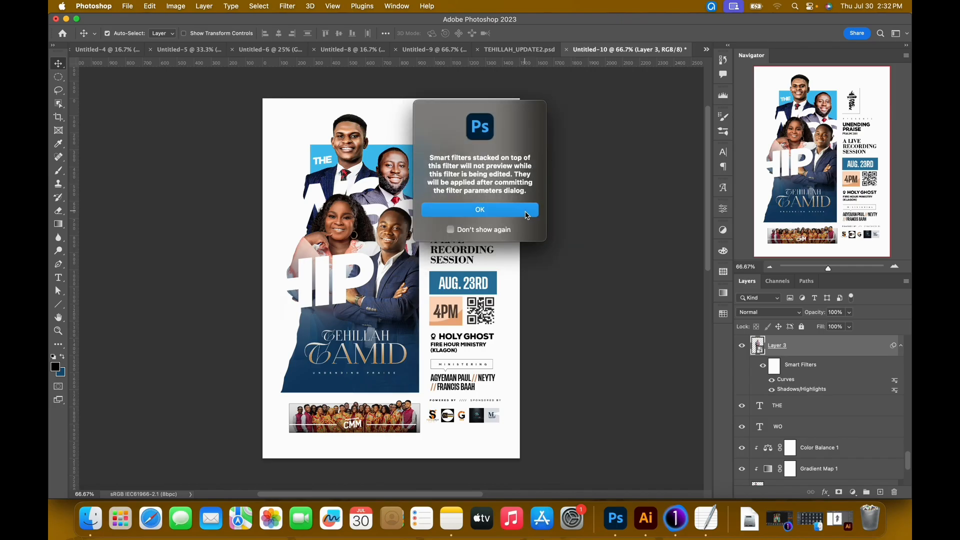
pyautogui.moveTo(637, 194); pyautogui.dragTo(641, 194)
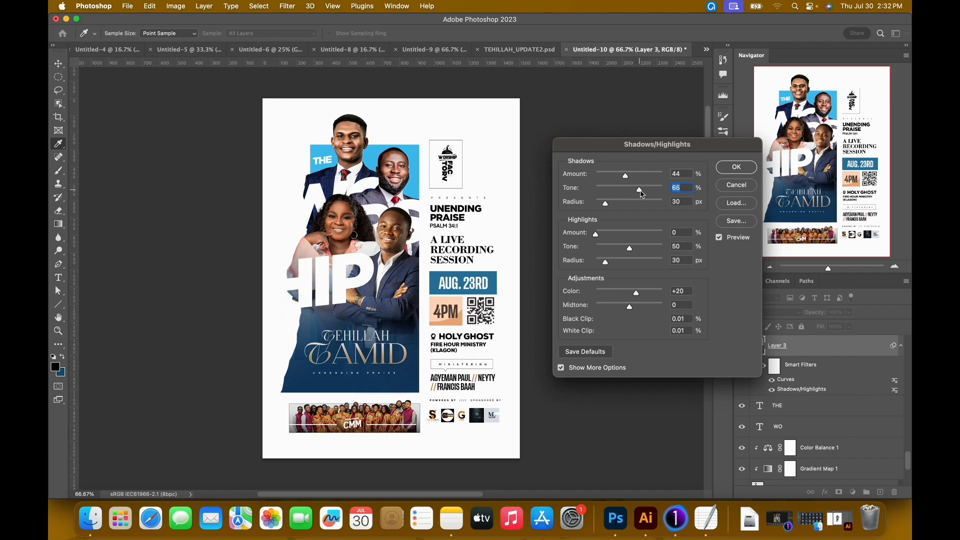
pyautogui.click(726, 166)
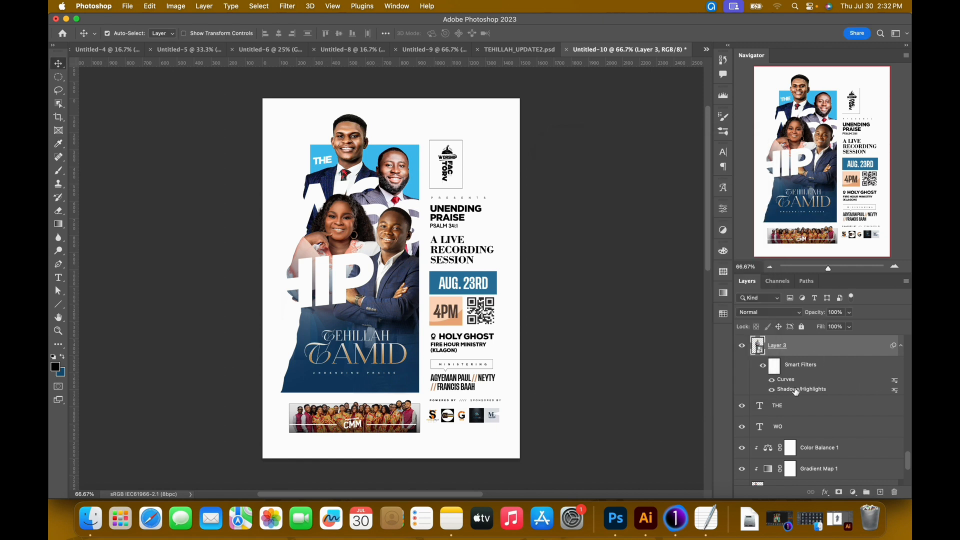
# Move Layer 3's Shadows/Highlights smart filter above its Curves filter.
pyautogui.moveTo(795, 390); pyautogui.dragTo(796, 377)
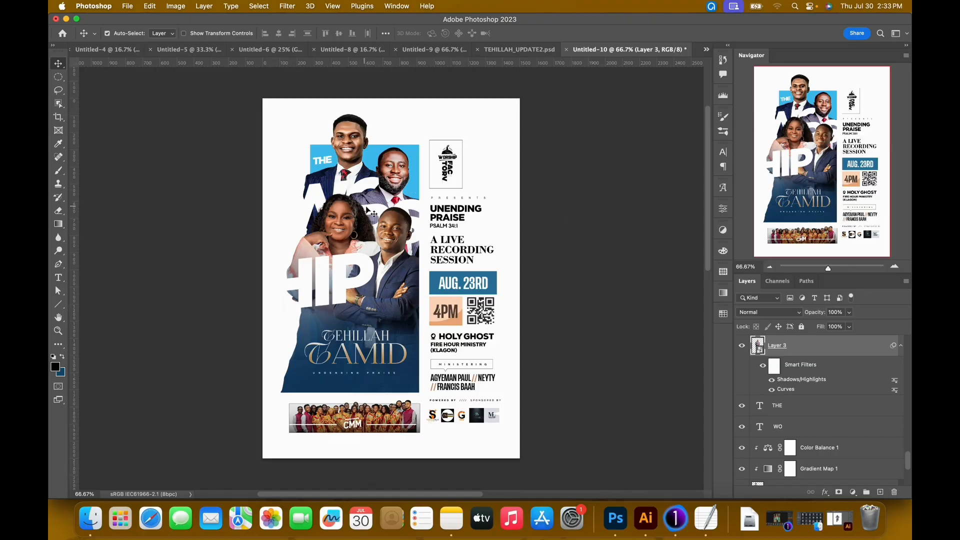
# Paste the copied Soft Light gradient map above Layer 4, the woman's portrait, and clip it to that layer.
pyautogui.scroll(4, 820, 400)
pyautogui.click(762, 369)
pyautogui.scroll(2, 820, 390)
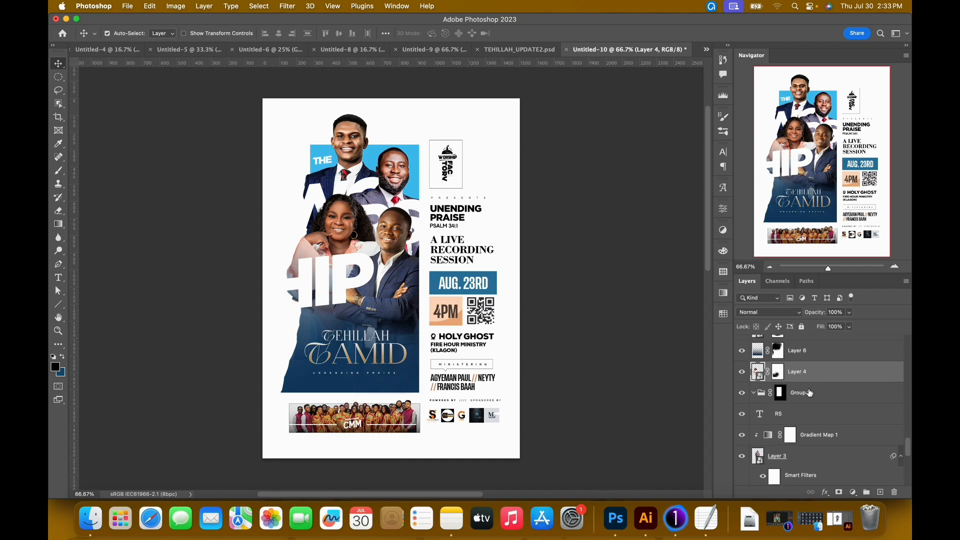
pyautogui.scroll(1, 827, 400)
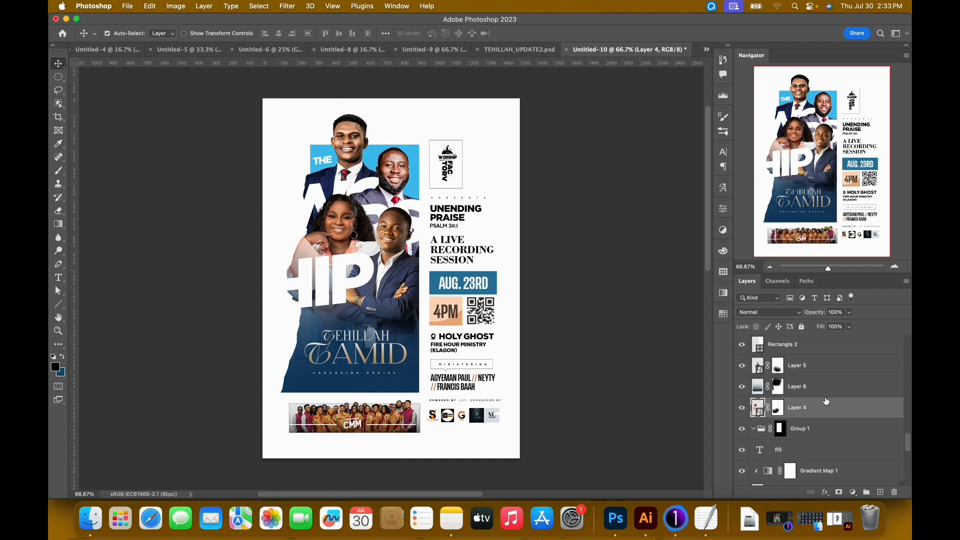
pyautogui.press('super+v')
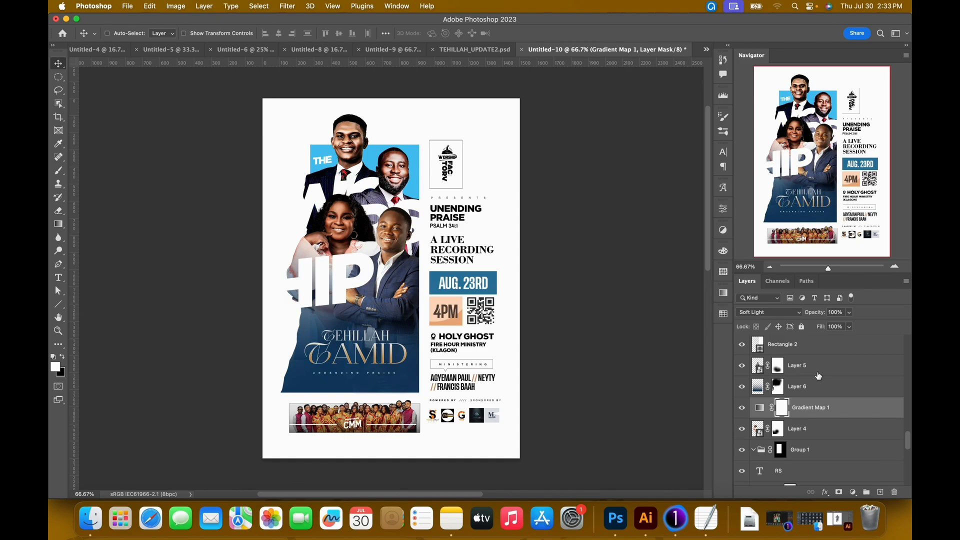
pyautogui.press('super+alt+g')
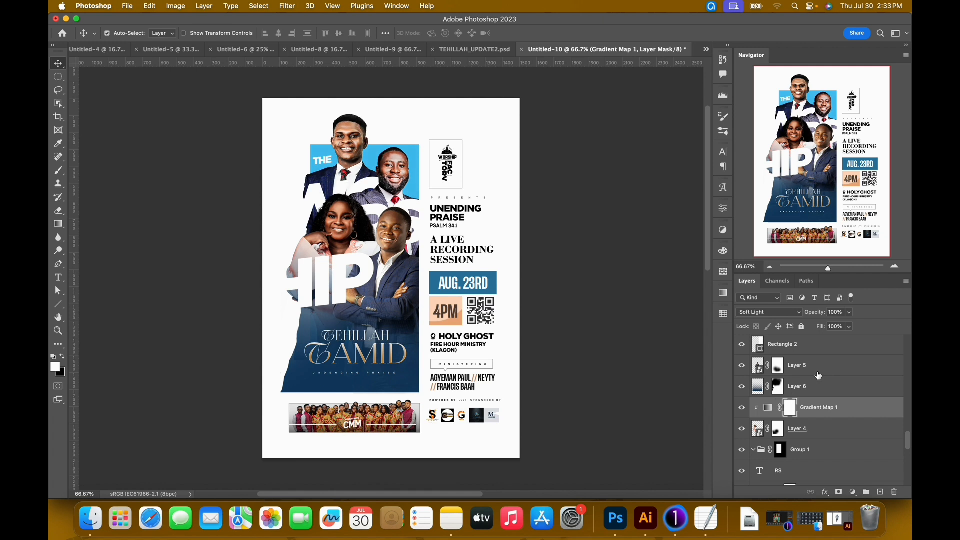
# Apply a Shadows/Highlights filter to Layer 4, setting the shadows tone to 65% and slightly raising the shadows amount.
pyautogui.click(824, 436)
pyautogui.click(176, 6)
pyautogui.moveTo(203, 40)
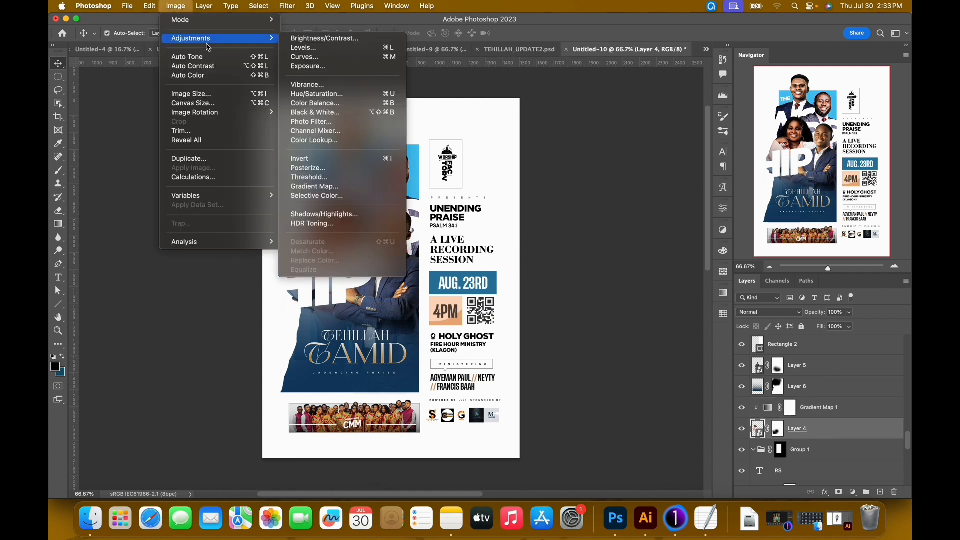
pyautogui.click(323, 215)
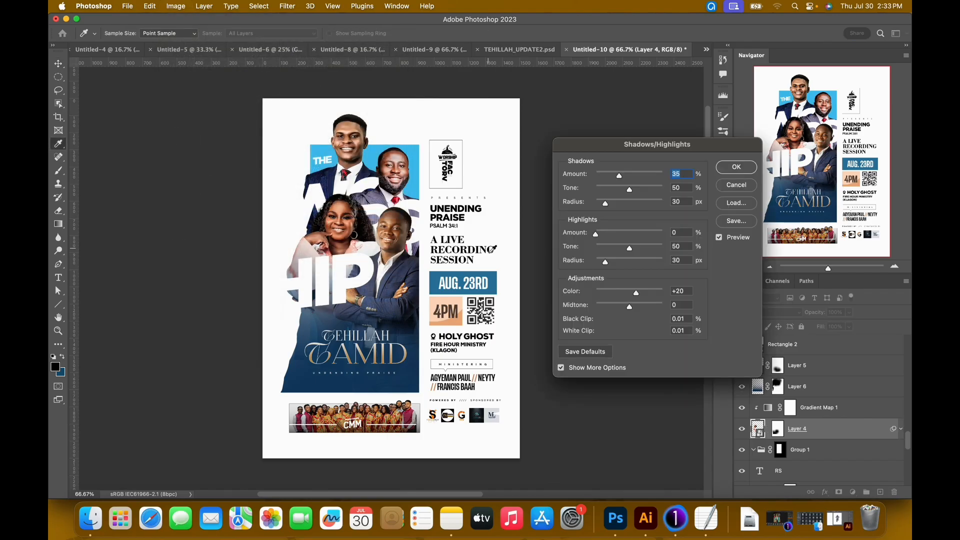
pyautogui.click(640, 191)
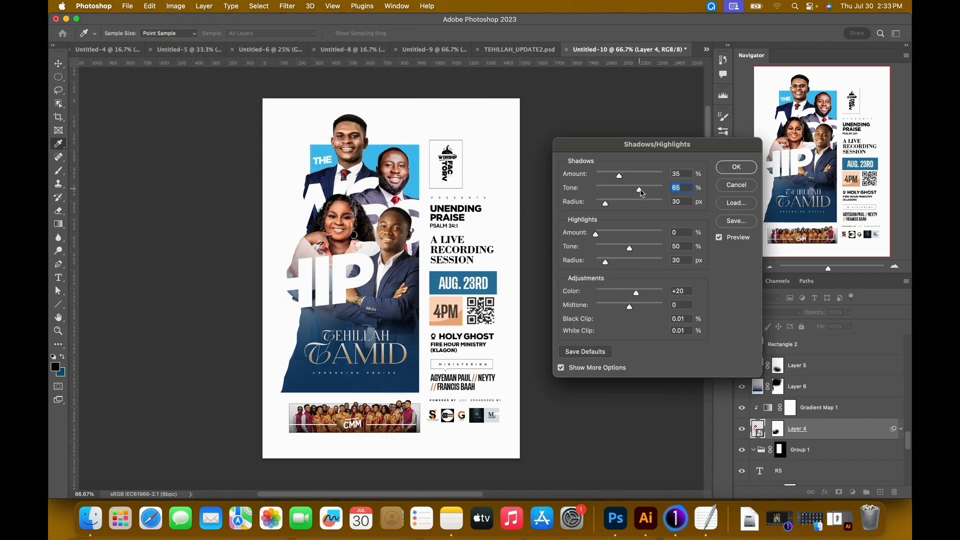
pyautogui.moveTo(620, 177); pyautogui.dragTo(622, 178)
pyautogui.click(736, 168)
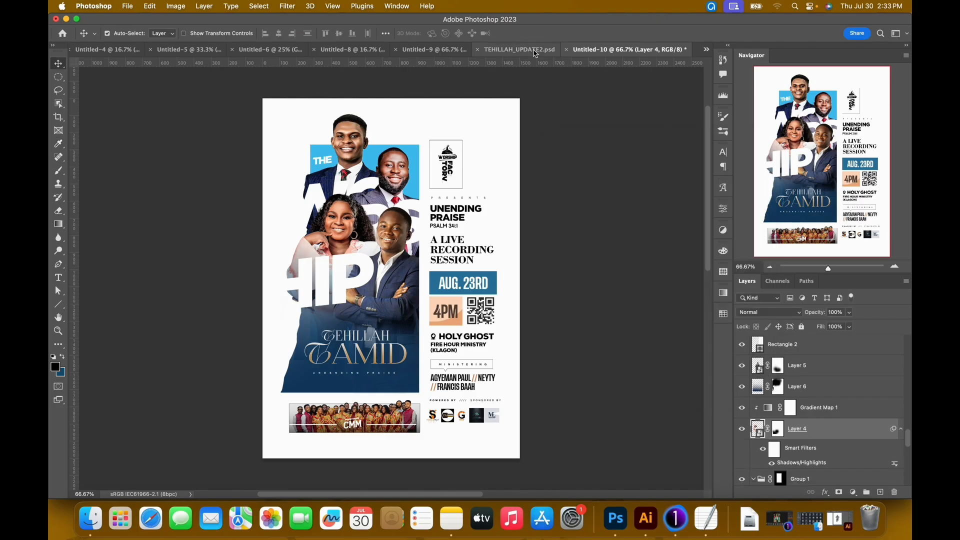
# Examine the filters and clipped adjustments on the woman's portrait, Layer 8, in TEHILLAH_UPDATE2.psd, and return to Untitled-10.
pyautogui.click(520, 49)
pyautogui.scroll(-1, 805, 430)
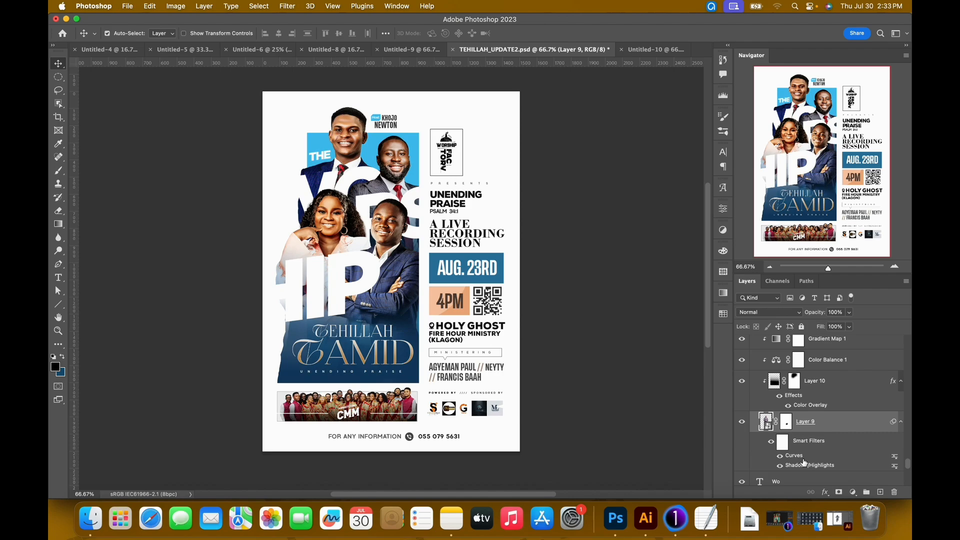
pyautogui.click(345, 201)
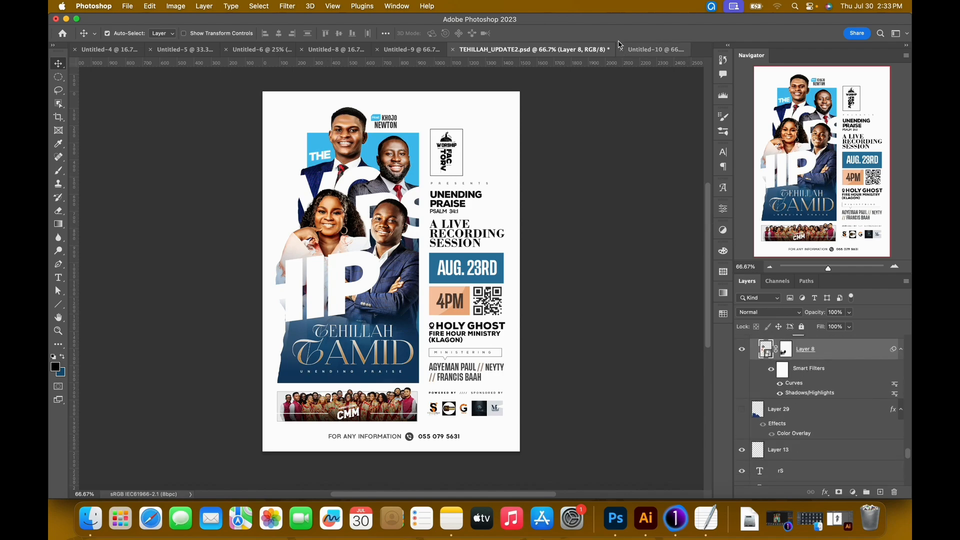
pyautogui.scroll(1, 844, 386)
pyautogui.scroll(3, 843, 386)
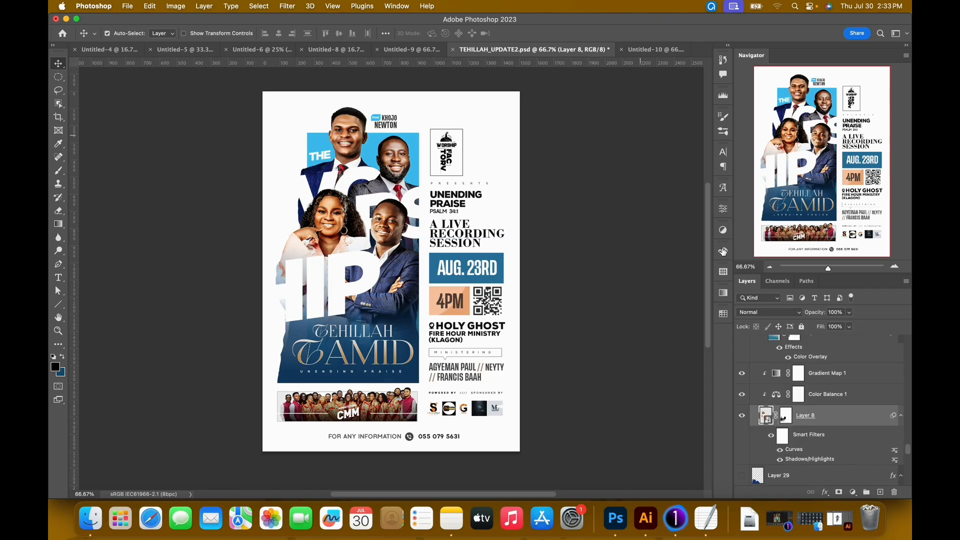
pyautogui.click(658, 50)
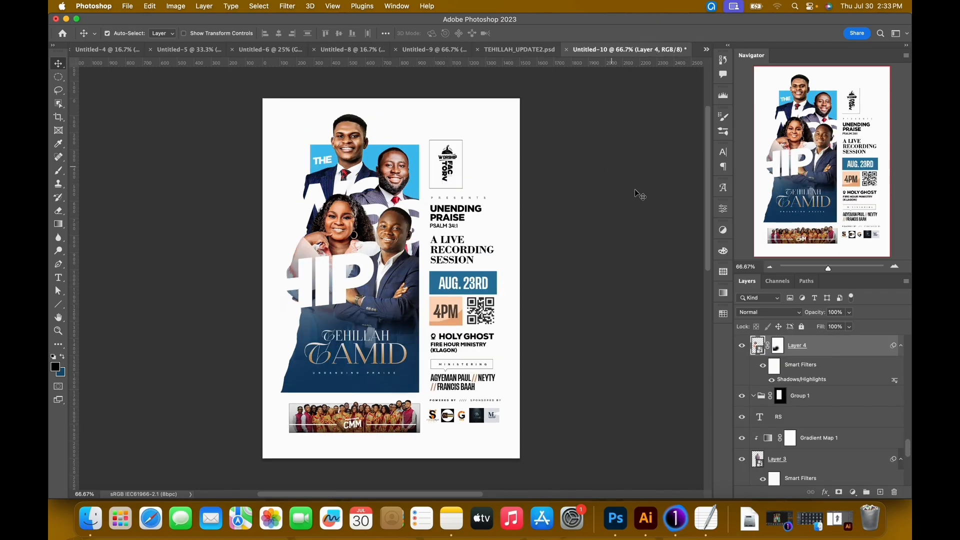
# Apply a custom RGB Curves filter to Layer 4 with points at input 140, output 150 and input 86, output 87.
pyautogui.scroll(1, 795, 386)
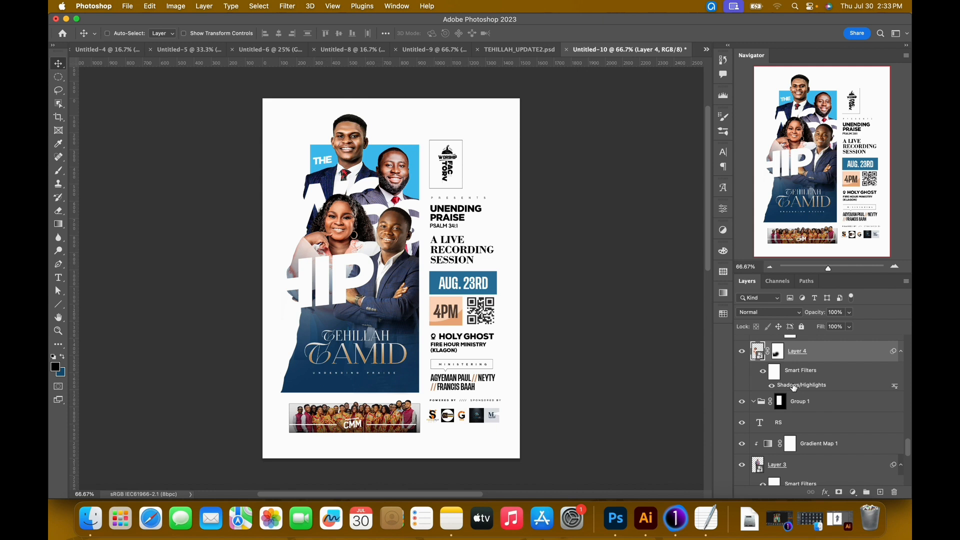
pyautogui.press('super+m')
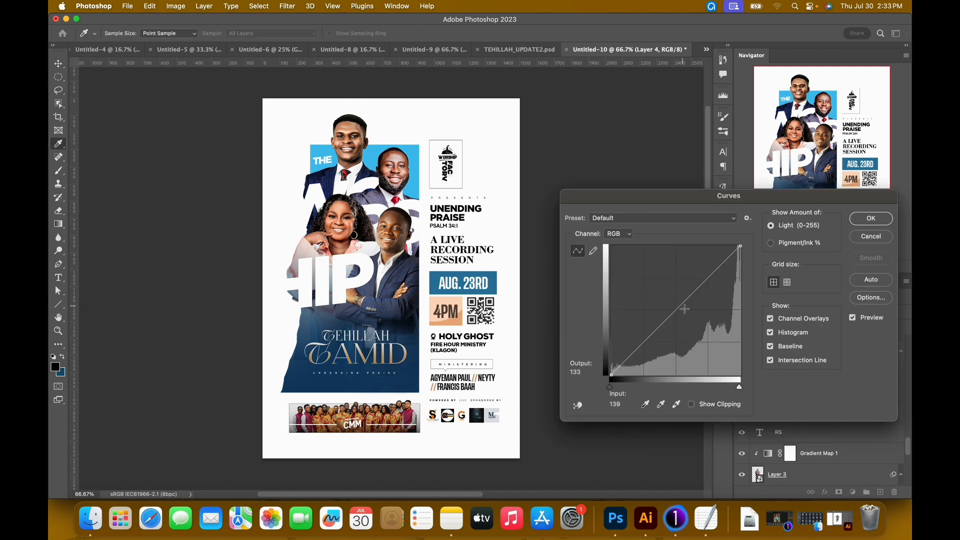
pyautogui.moveTo(684, 307); pyautogui.dragTo(686, 300)
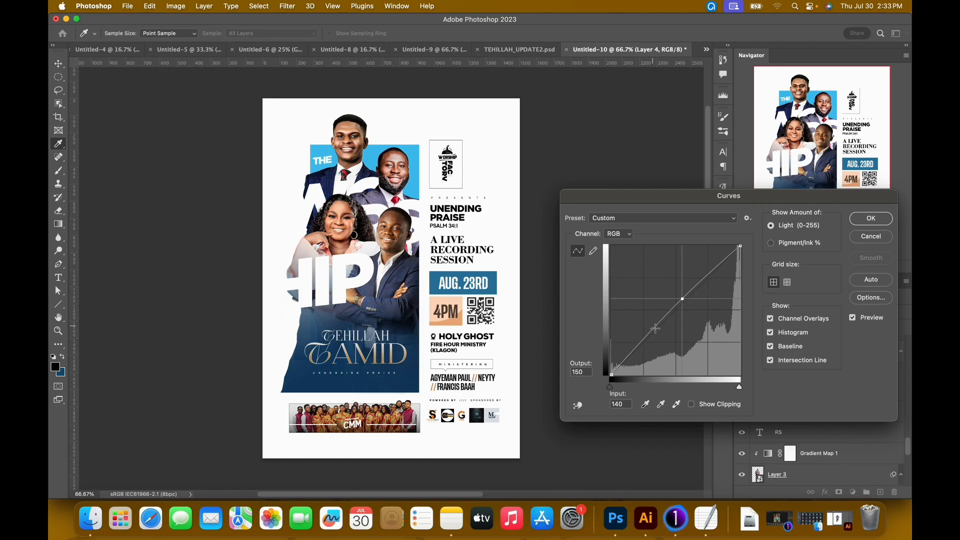
pyautogui.moveTo(655, 329); pyautogui.dragTo(658, 333)
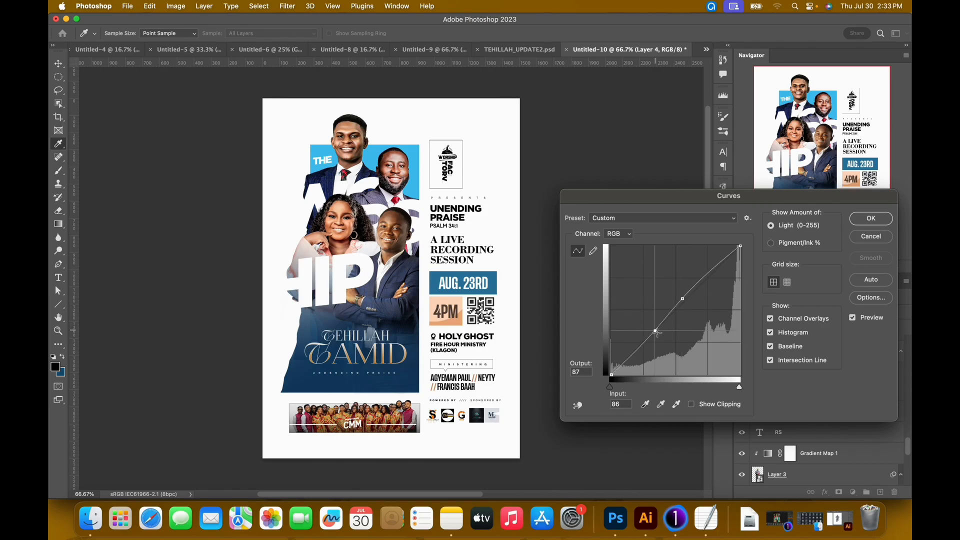
pyautogui.click(733, 220)
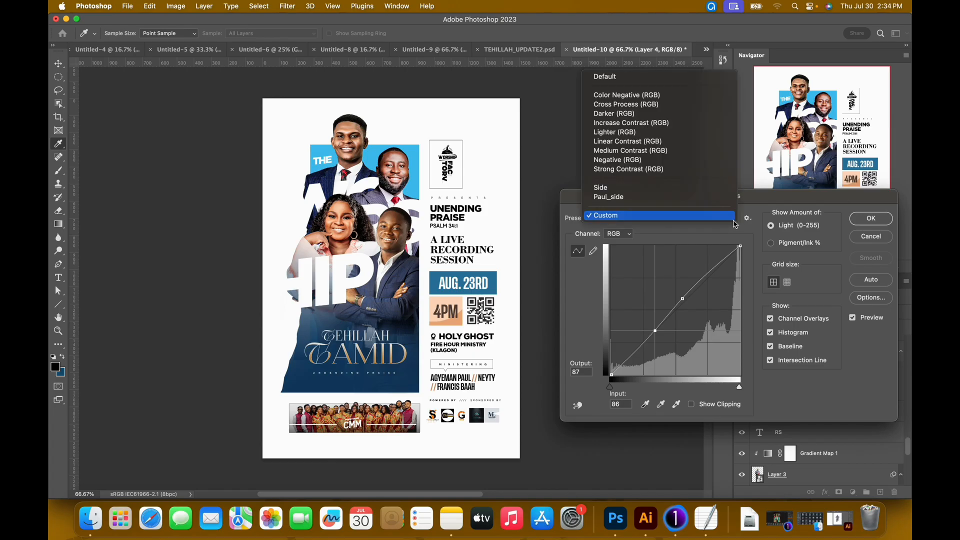
pyautogui.click(762, 257)
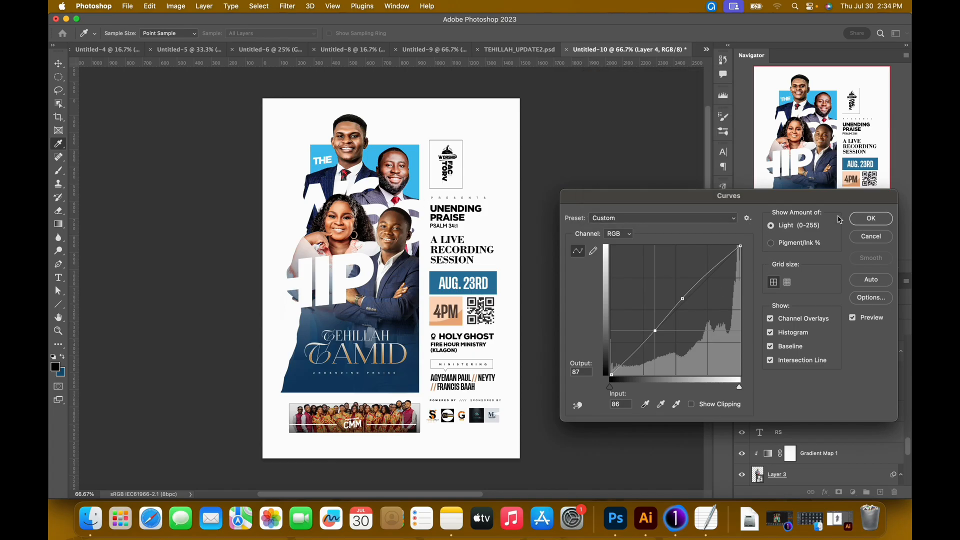
pyautogui.click(865, 221)
# Add a Color Balance adjustment clipped to Layer 4, place it above the gradient map, and set the midtones' yellow-blue value to -4.
pyautogui.scroll(2, 830, 390)
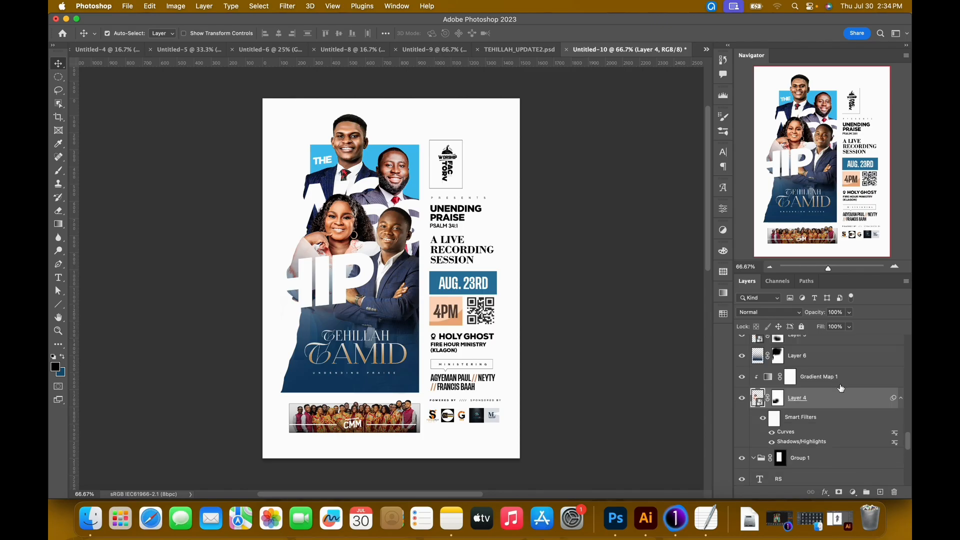
pyautogui.click(852, 492)
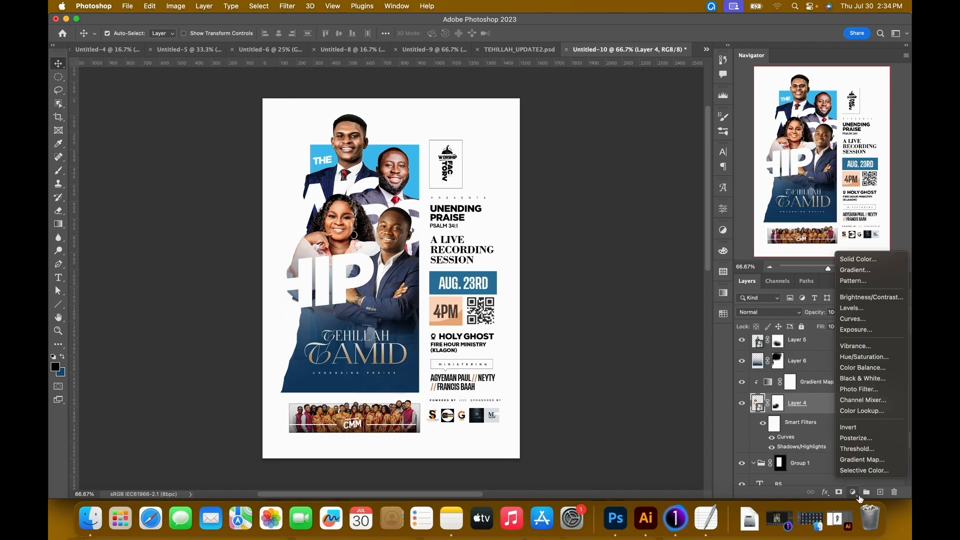
pyautogui.click(856, 368)
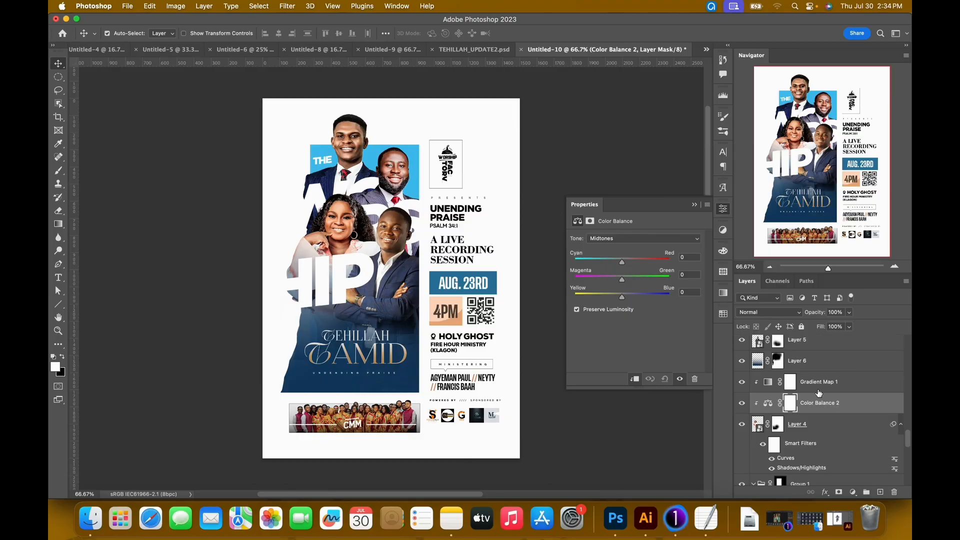
pyautogui.moveTo(842, 408); pyautogui.dragTo(843, 383)
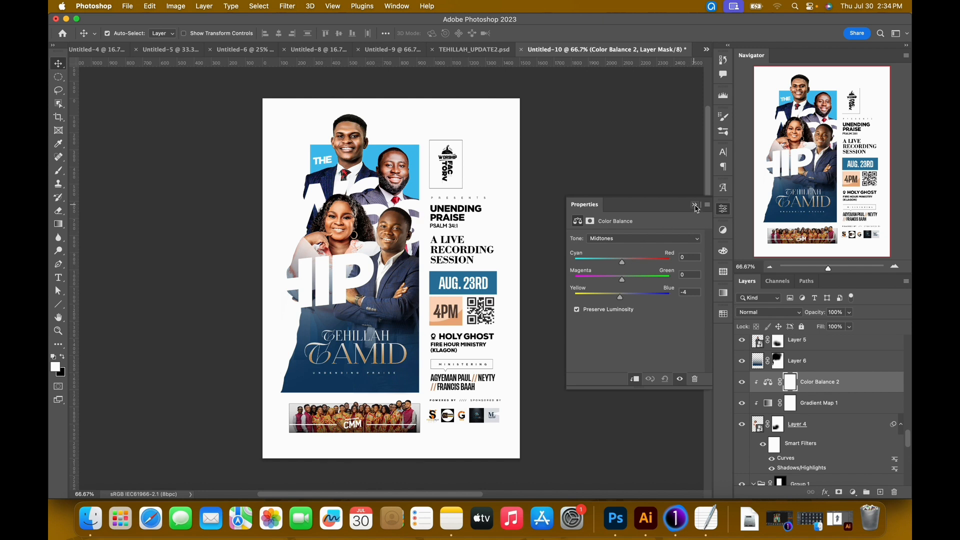
pyautogui.click(697, 208)
# Paste the Soft Light gradient map above Layer 5, the man with folded arms, and clip it to that layer.
pyautogui.click(393, 238)
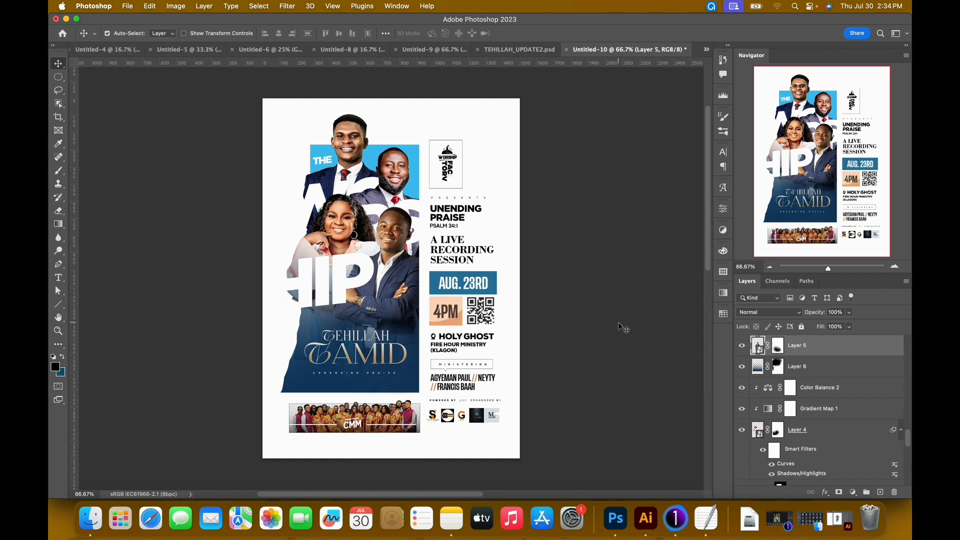
pyautogui.press('super+v')
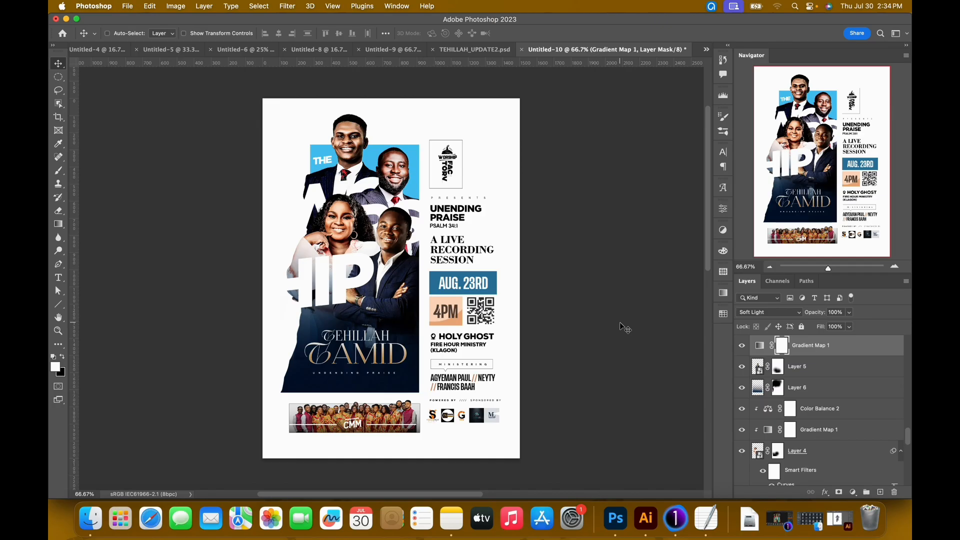
pyautogui.press('super+alt+g')
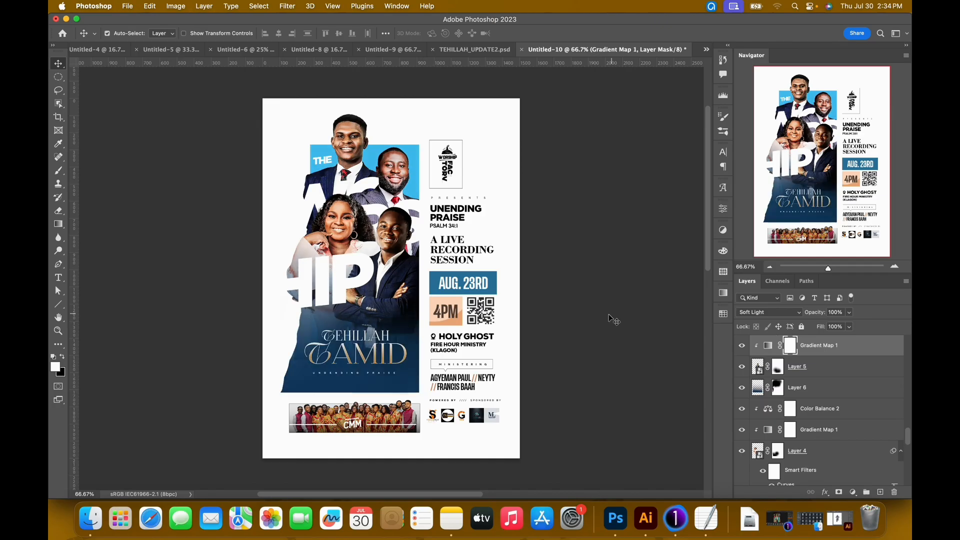
# Apply a Shadows/Highlights filter to Layer 5 with a 35% shadows amount and a slightly raised shadows tone.
pyautogui.click(403, 235)
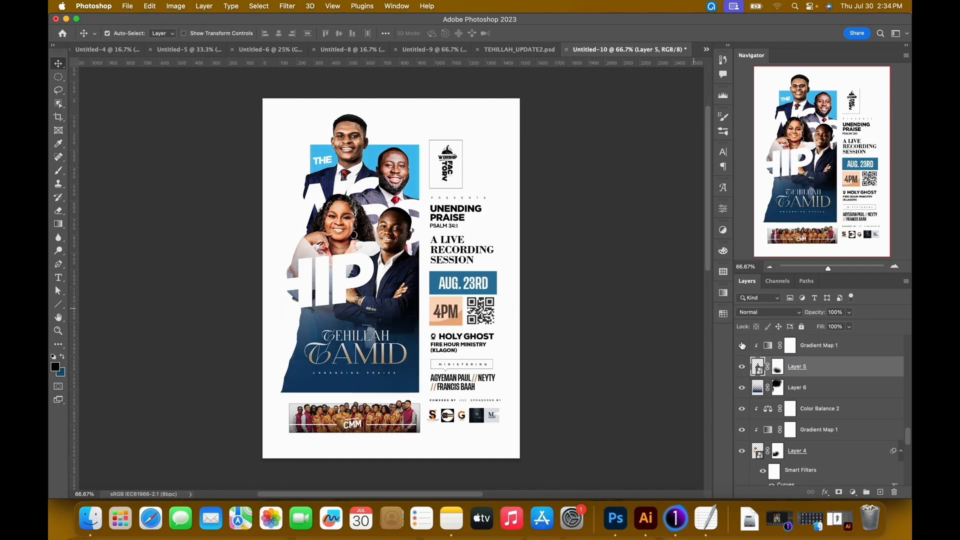
pyautogui.click(176, 7)
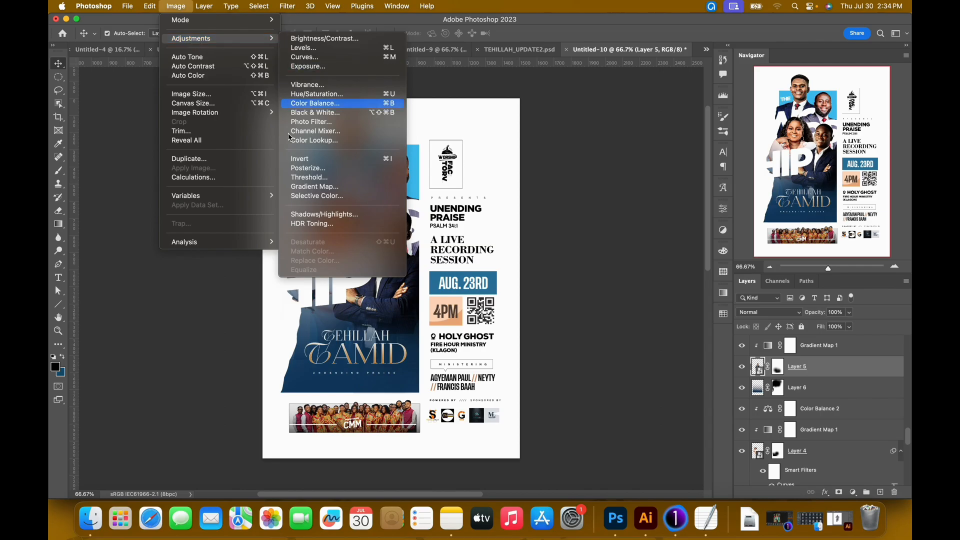
pyautogui.moveTo(237, 45)
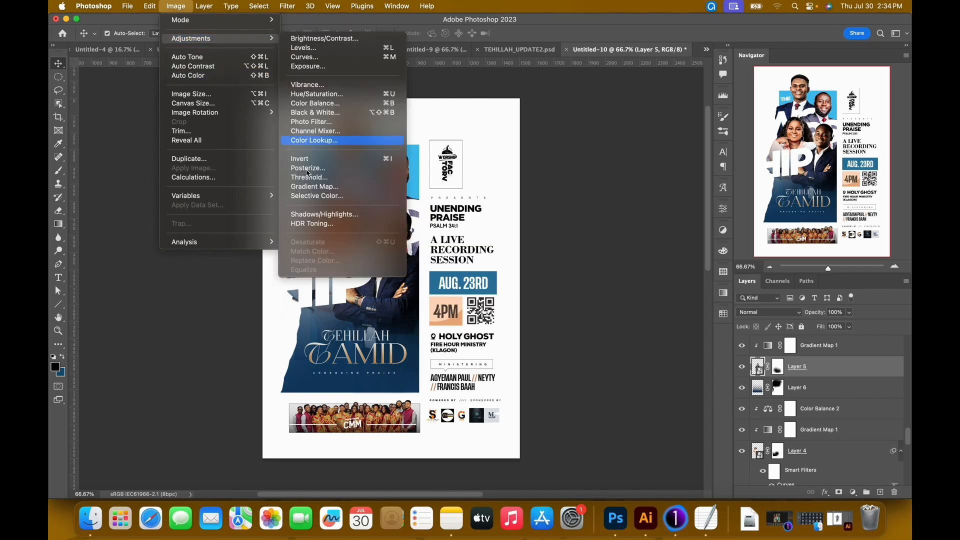
pyautogui.click(327, 217)
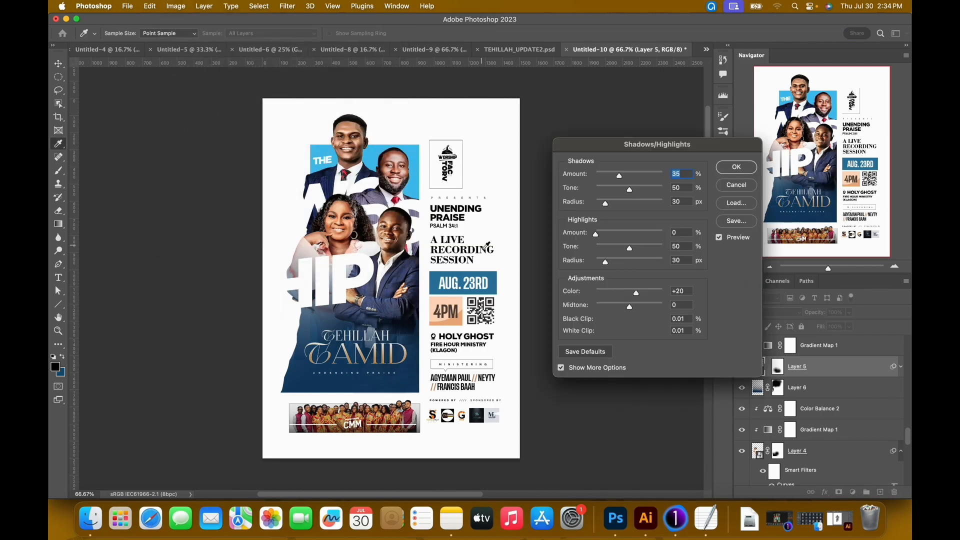
pyautogui.click(634, 191)
pyautogui.click(744, 170)
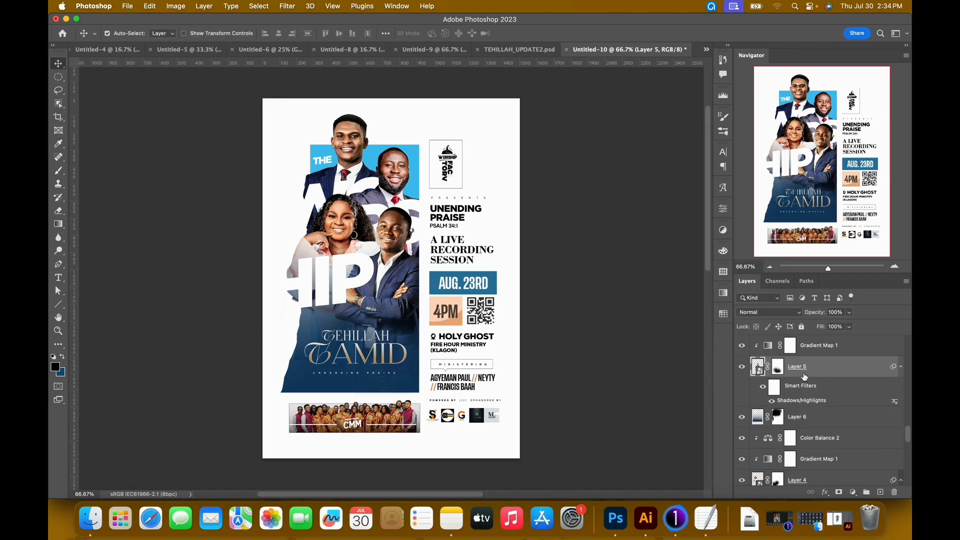
# Apply a Curves filter to Layer 5, the man with folded arms, using the saved Side preset.
pyautogui.press('super+m')
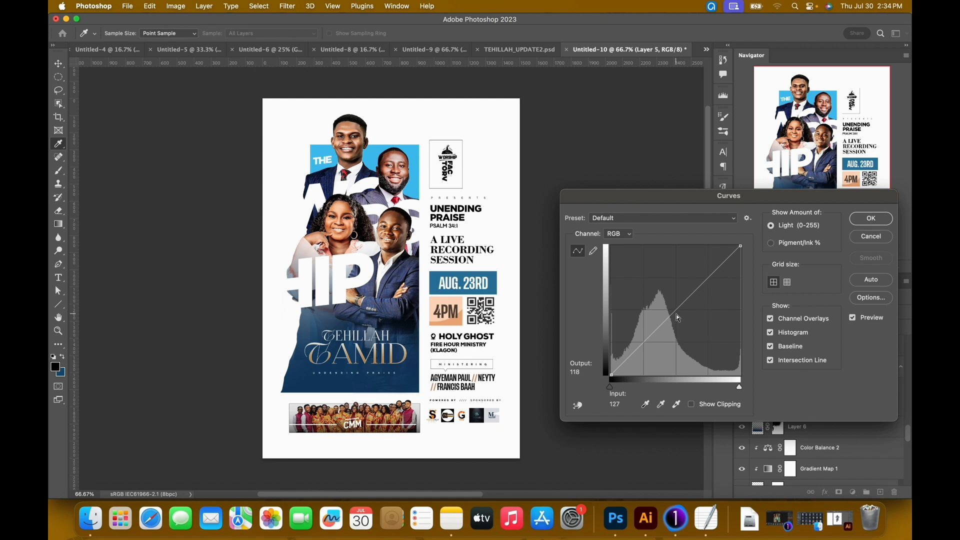
pyautogui.click(656, 332)
pyautogui.moveTo(656, 332); pyautogui.dragTo(656, 335)
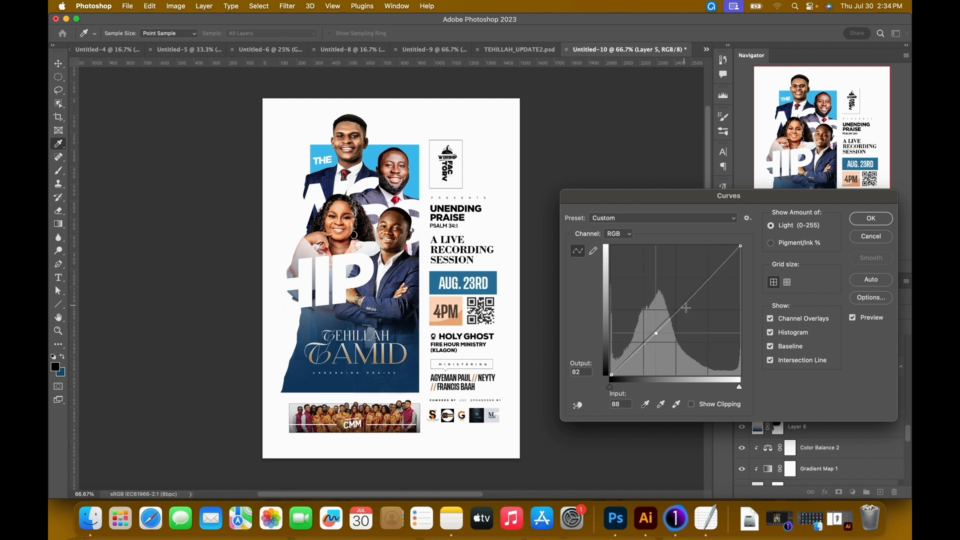
pyautogui.moveTo(688, 306); pyautogui.dragTo(687, 300)
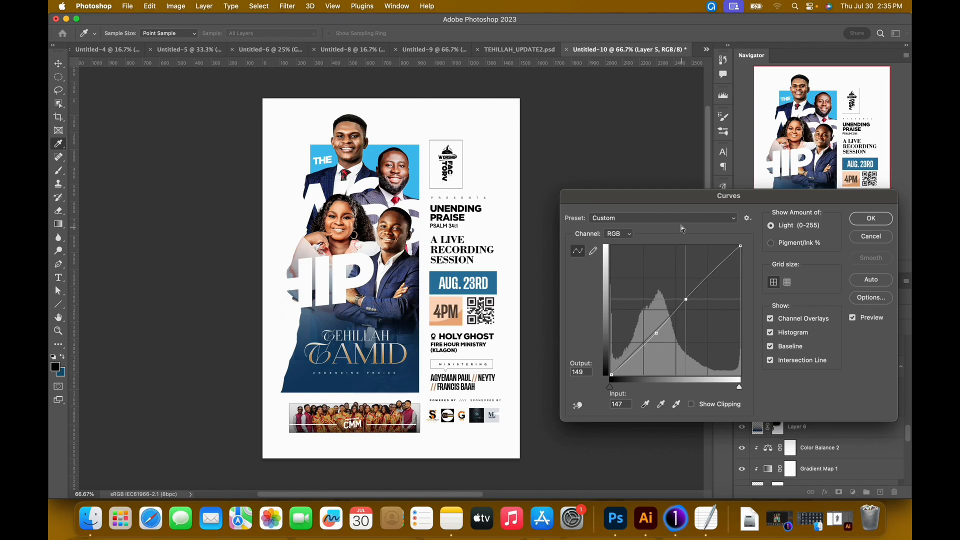
pyautogui.click(707, 224)
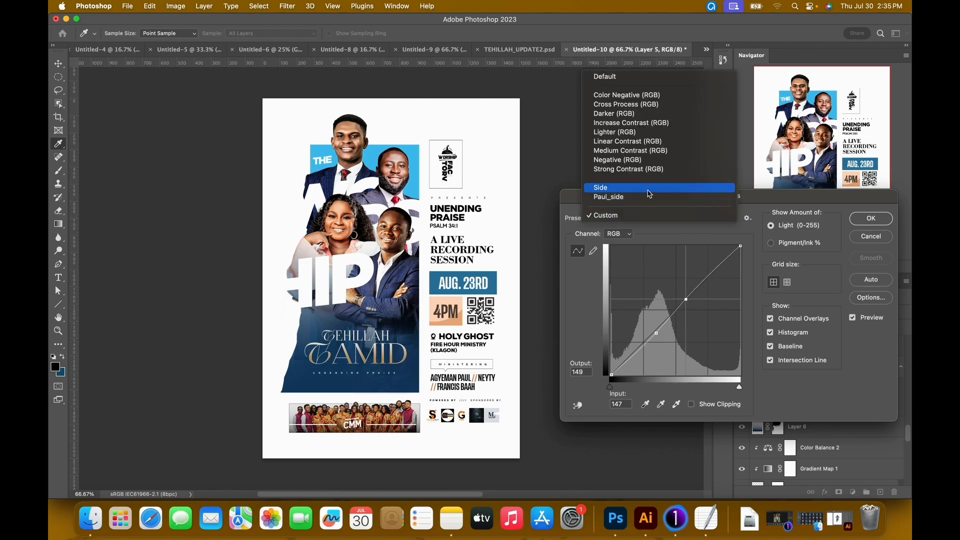
pyautogui.click(700, 187)
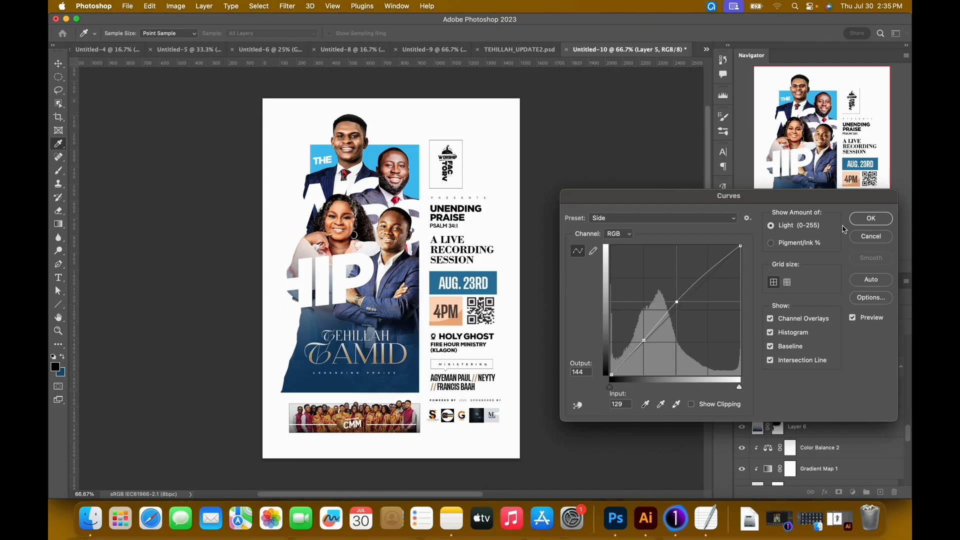
pyautogui.click(865, 221)
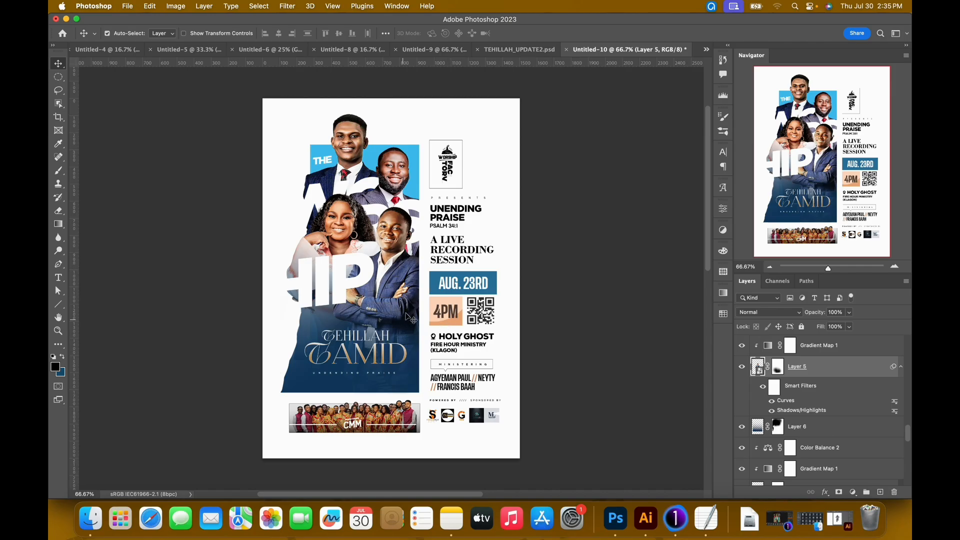
# Examine which smart filters are applied to the choir photo in TEHILLAH_UPDATE2.psd and return to Untitled-10.
pyautogui.click(376, 411)
pyautogui.scroll(3, 789, 398)
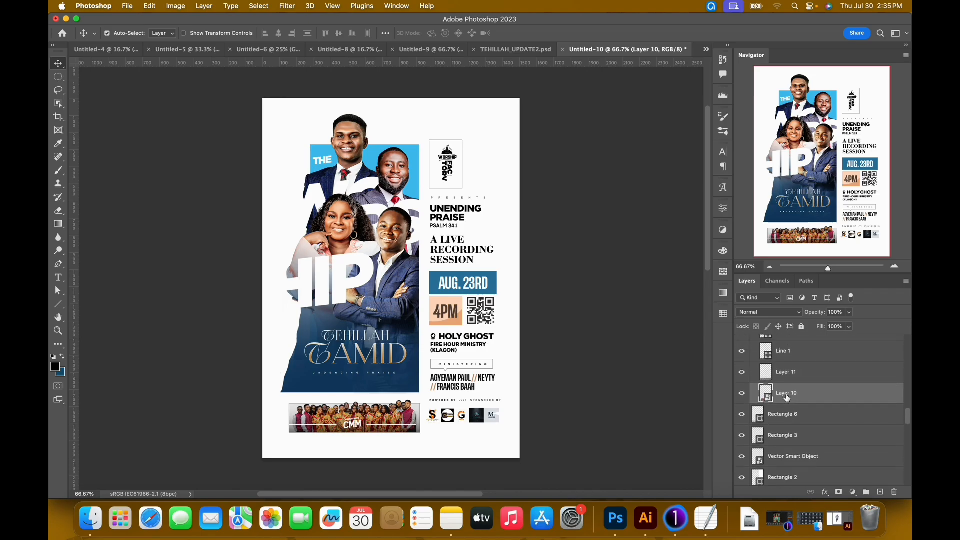
pyautogui.click(506, 52)
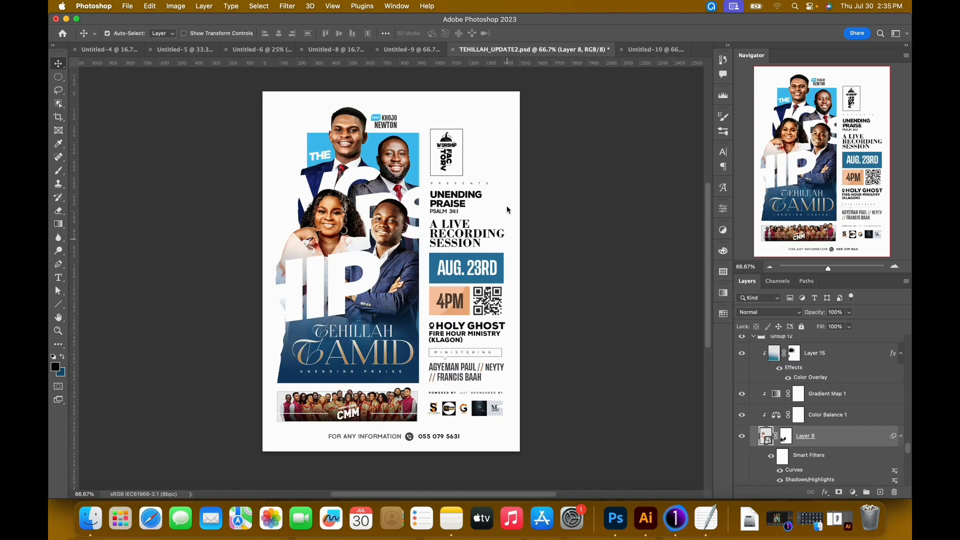
pyautogui.click(336, 406)
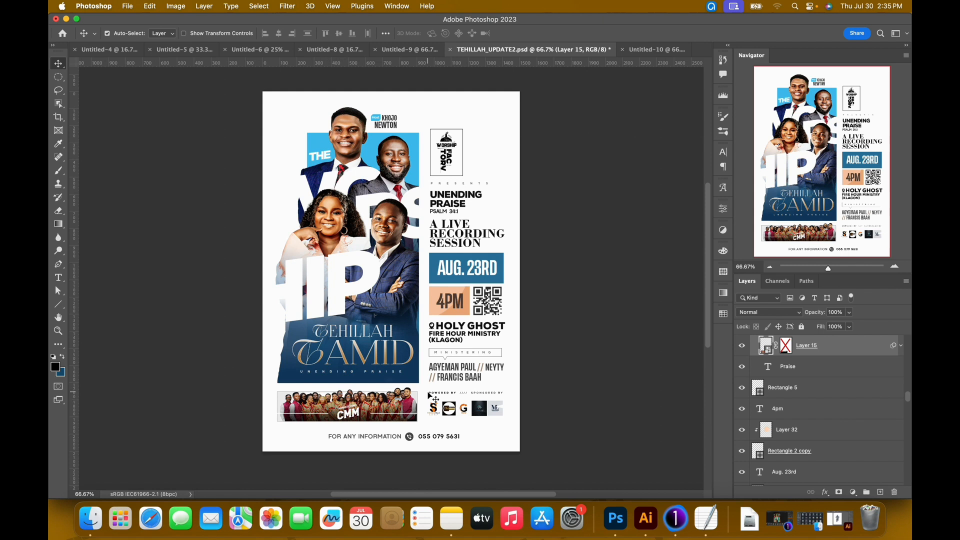
pyautogui.click(900, 347)
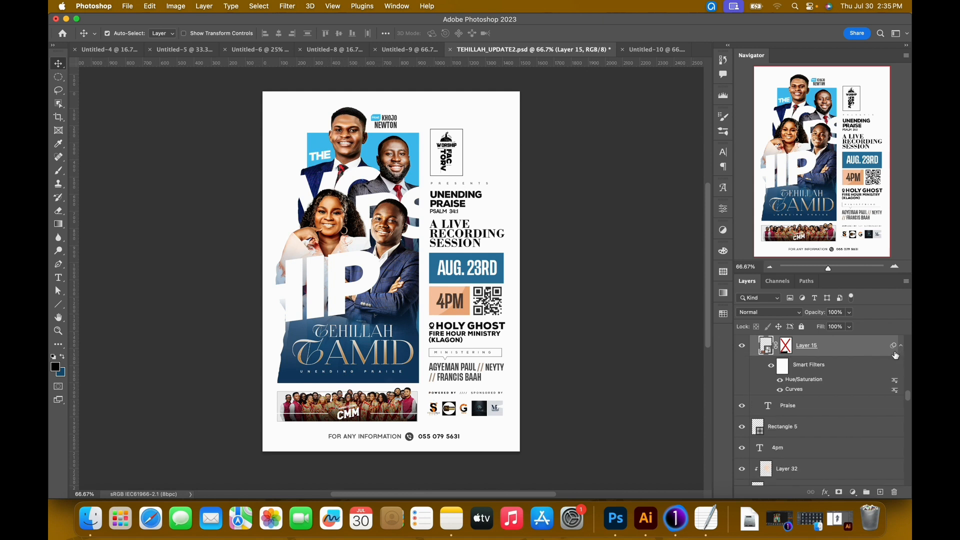
pyautogui.click(644, 51)
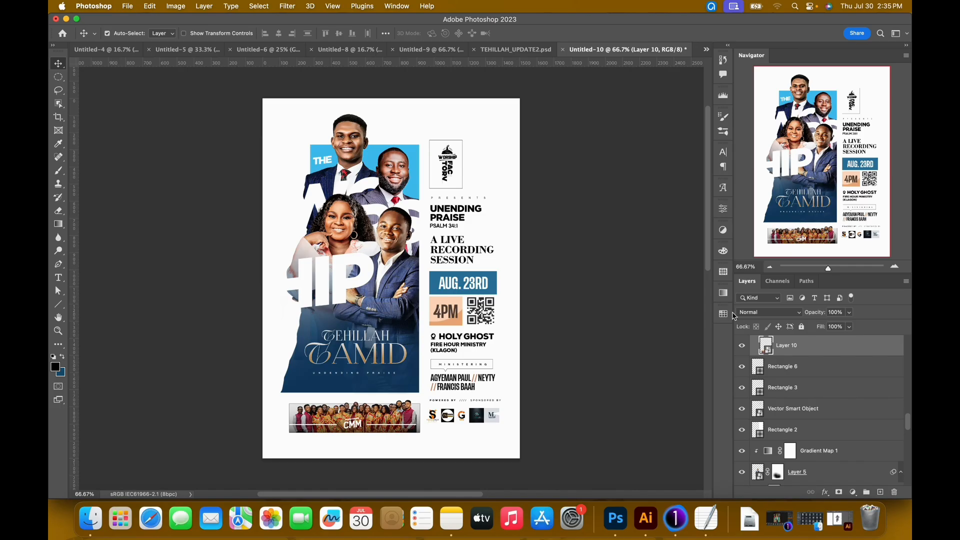
# Apply a Hue/Saturation filter with slightly reduced saturation to Layer 10, the choir photo.
pyautogui.press('super+plus')
pyautogui.press('super+plus')
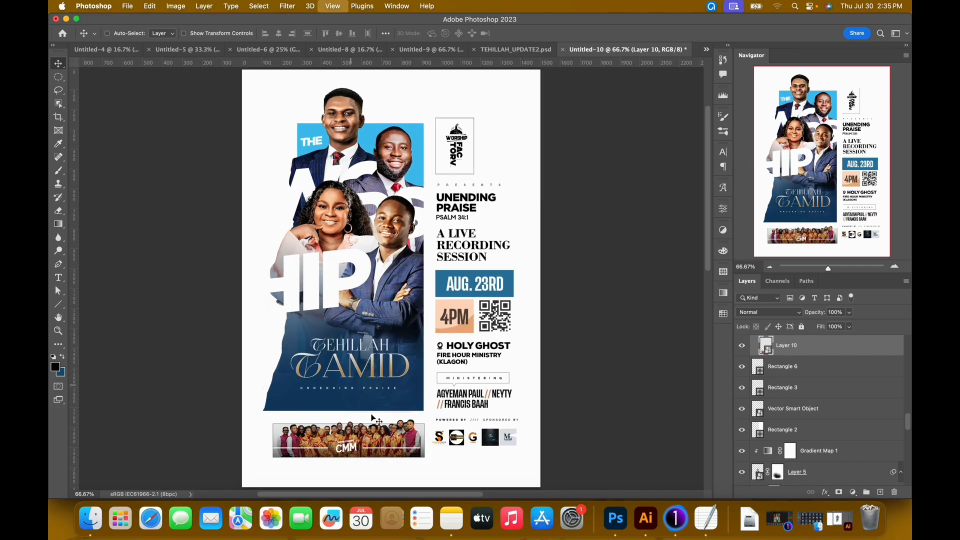
pyautogui.scroll(-10, 279, 390)
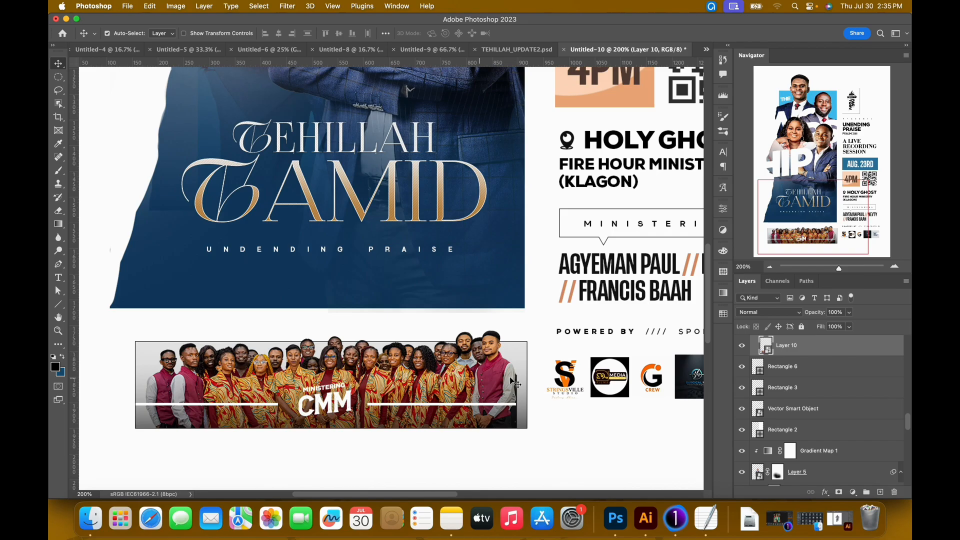
pyautogui.press('super+semicolon')
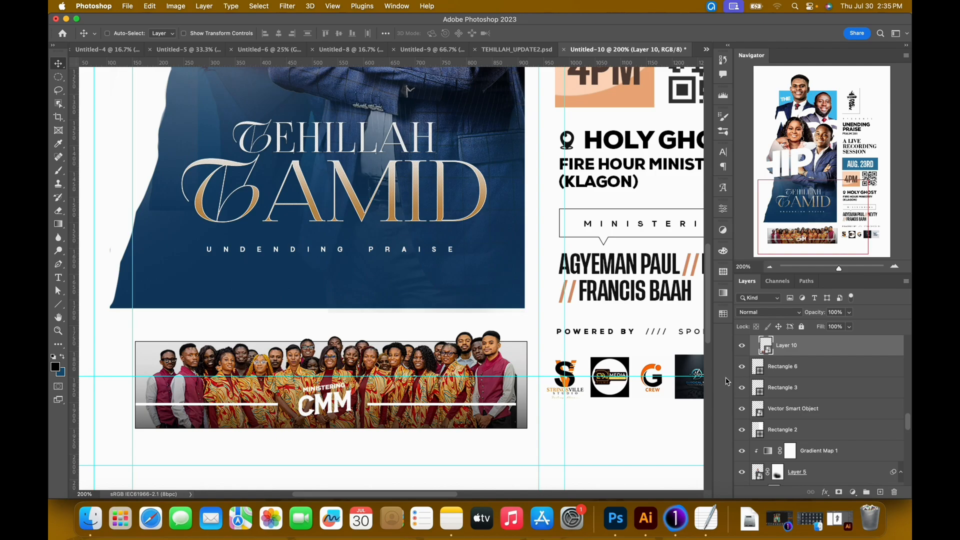
pyautogui.press('super+u')
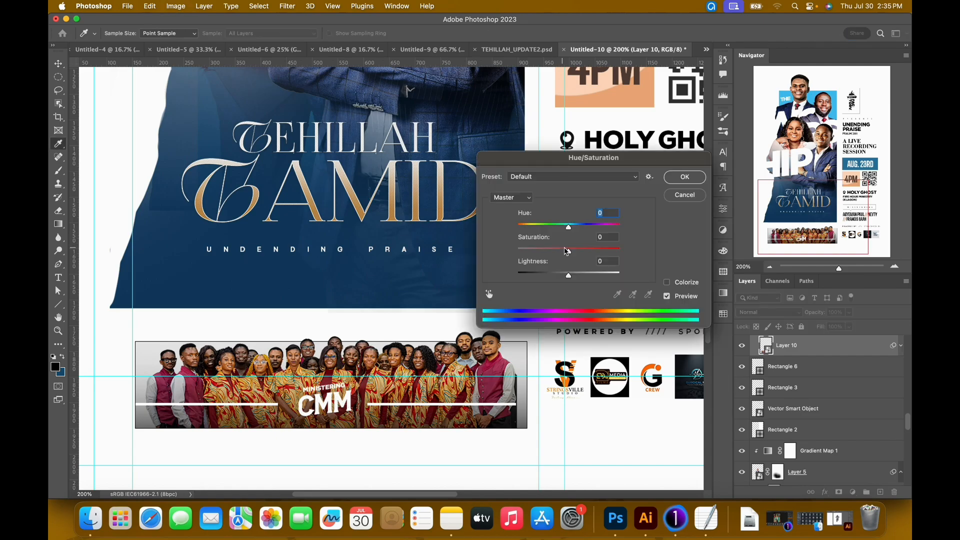
pyautogui.moveTo(570, 254); pyautogui.dragTo(565, 256)
pyautogui.click(673, 179)
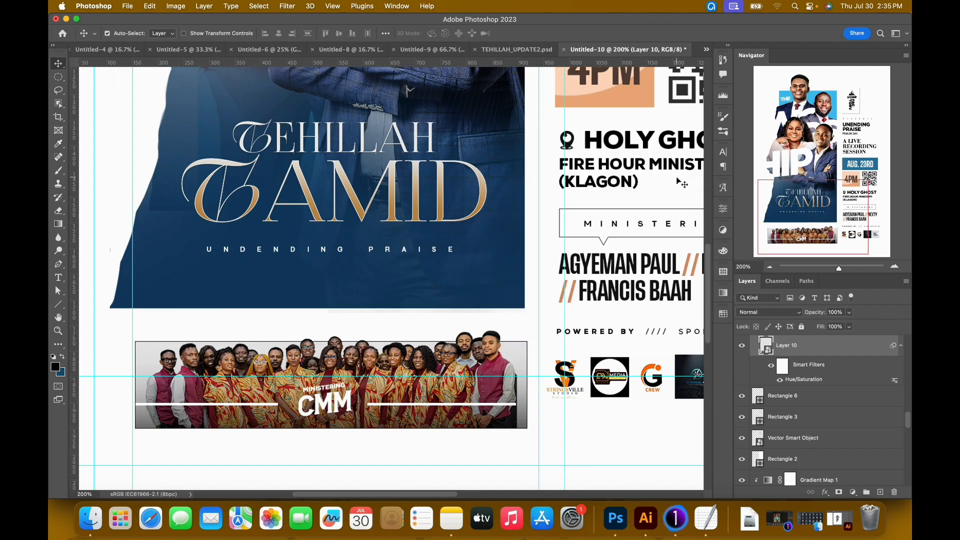
# Apply a custom RGB Curves filter to the choir photo, anchored at input 85, output 85 with raised lighter tones, and hide the guides.
pyautogui.press('super+m')
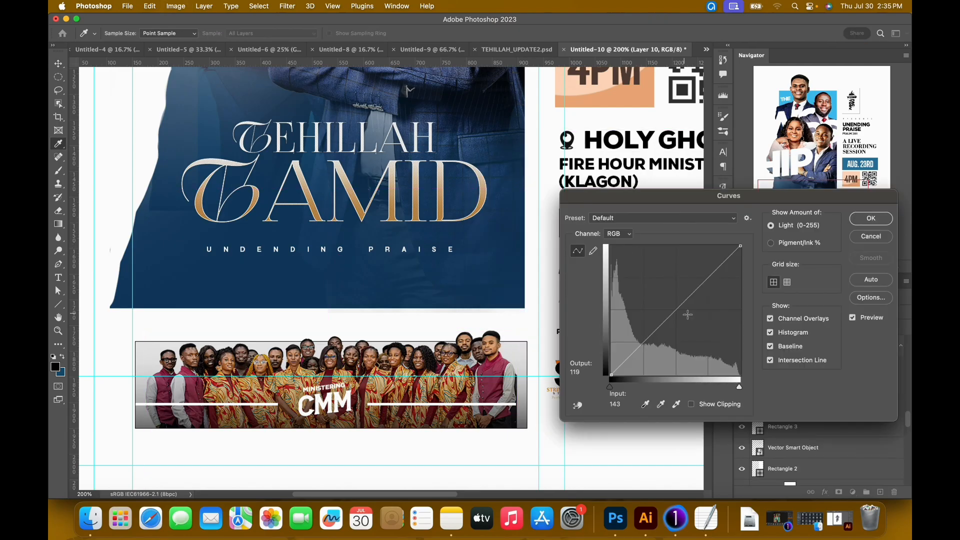
pyautogui.click(656, 334)
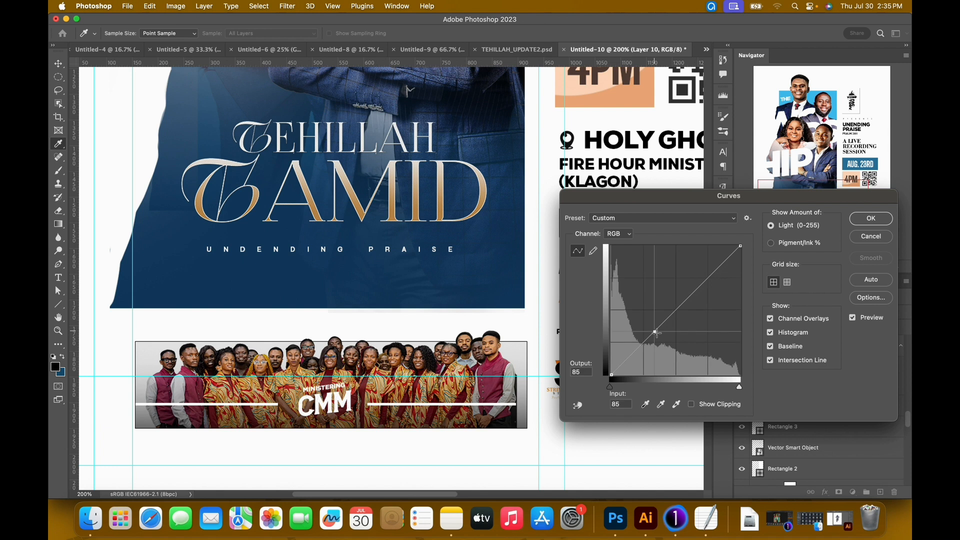
pyautogui.moveTo(681, 306); pyautogui.dragTo(689, 294)
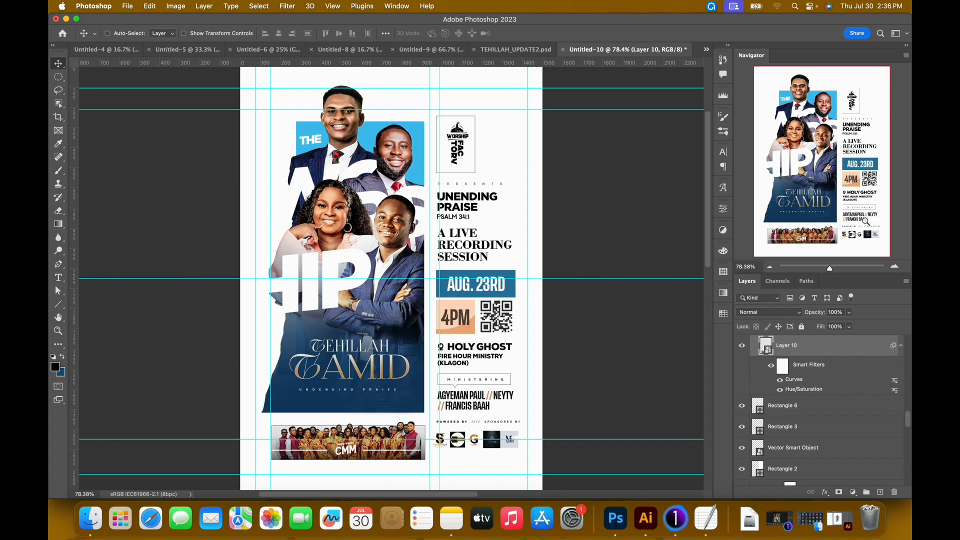
pyautogui.press('super+minus')
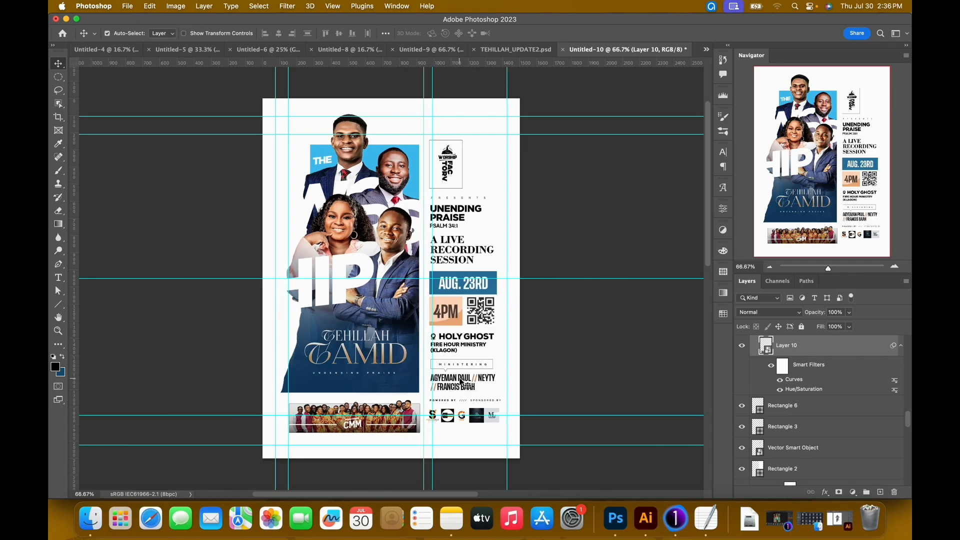
pyautogui.press('super+semicolon')
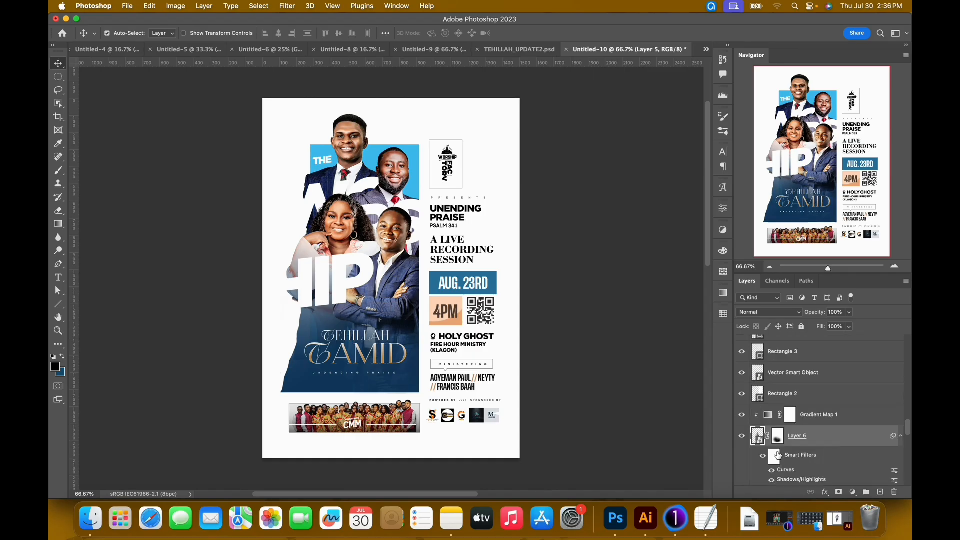
# Add a new layer clipped above Layer 3's gradient map and draw an upward-fading gradient in the navy sampled from the title block.
pyautogui.click(401, 177)
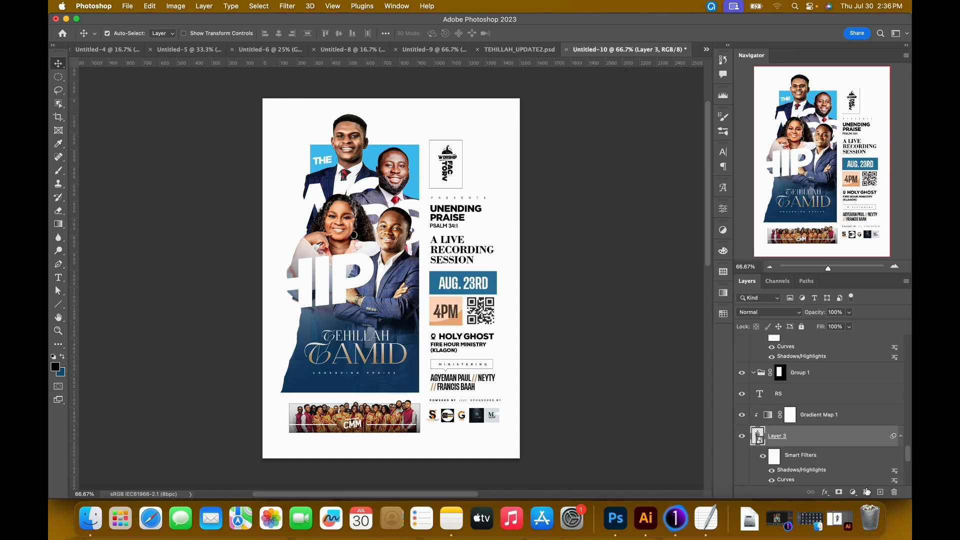
pyautogui.click(880, 492)
pyautogui.moveTo(800, 439); pyautogui.dragTo(800, 415)
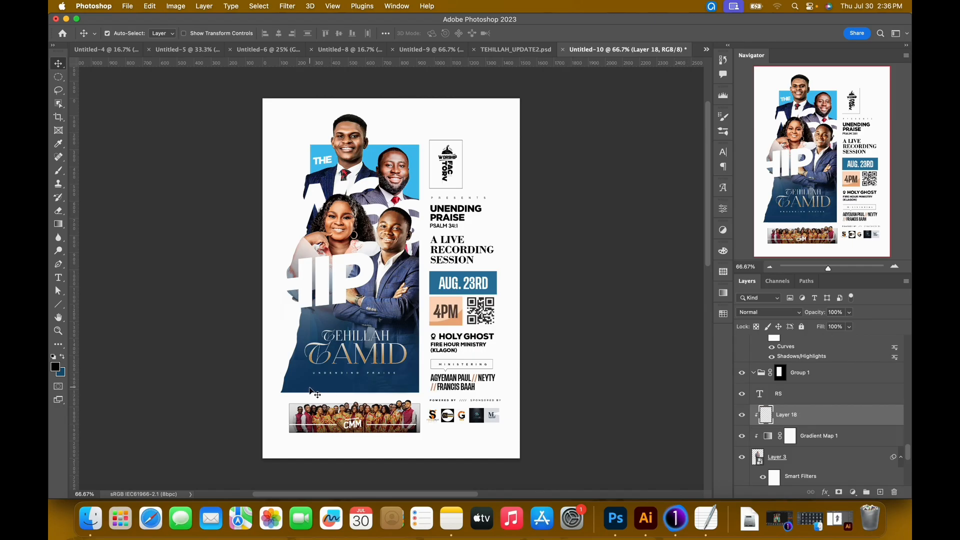
pyautogui.press('i')
pyautogui.click(369, 387)
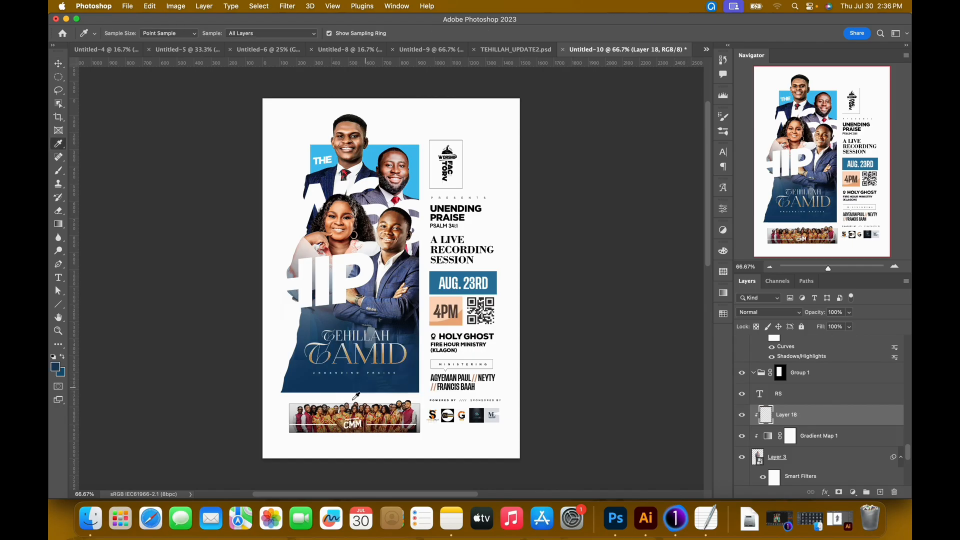
pyautogui.press('g')
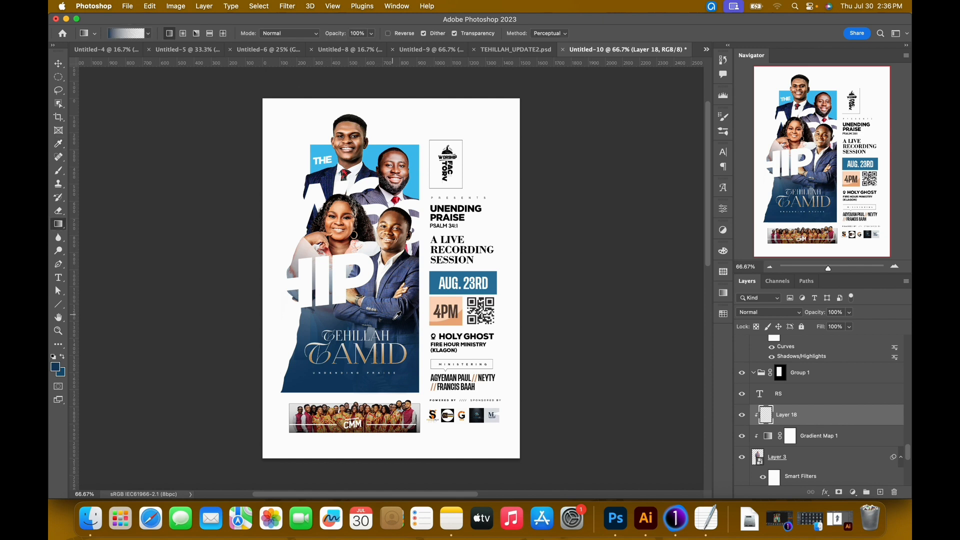
pyautogui.moveTo(390, 297); pyautogui.dragTo(395, 186)
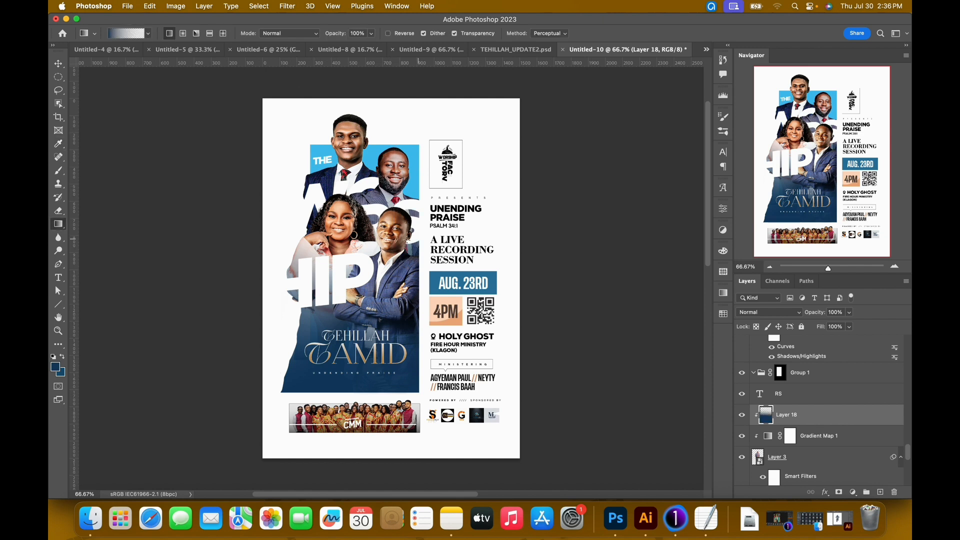
# Try masking the navy gradient off the face of the man in Layer 3 with a 332 px Hard Round brush.
pyautogui.click(840, 491)
pyautogui.press('b')
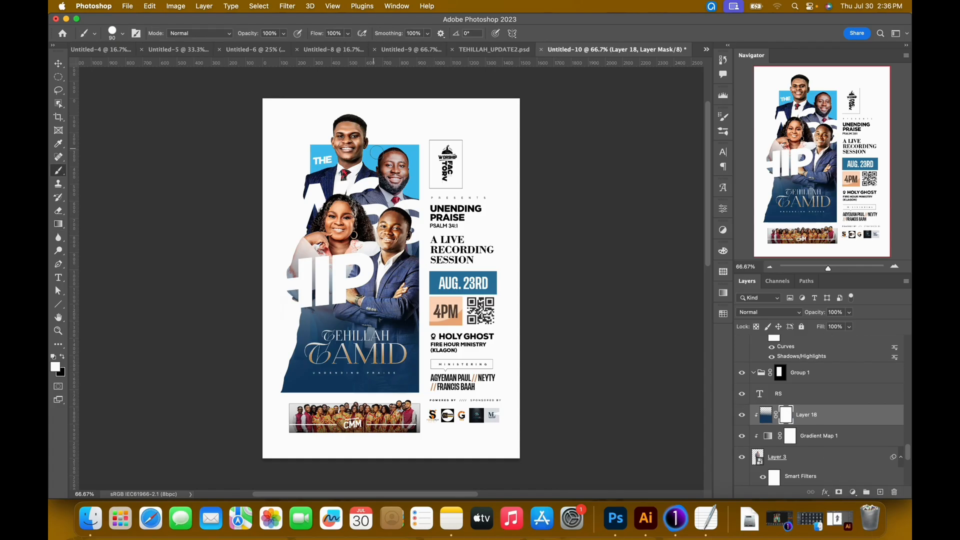
pyautogui.press(']')
pyautogui.press(']')
pyautogui.press(']')
pyautogui.press(']')
pyautogui.press(']')
pyautogui.press(']')
pyautogui.press(']')
pyautogui.press(']')
pyautogui.press('[')
pyautogui.click(122, 35)
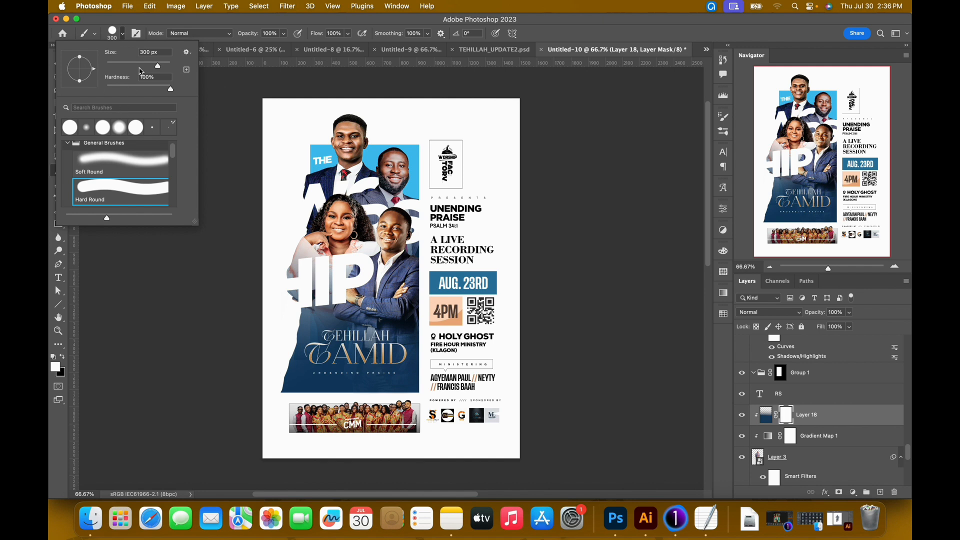
pyautogui.moveTo(143, 68); pyautogui.dragTo(161, 69)
pyautogui.press('Return')
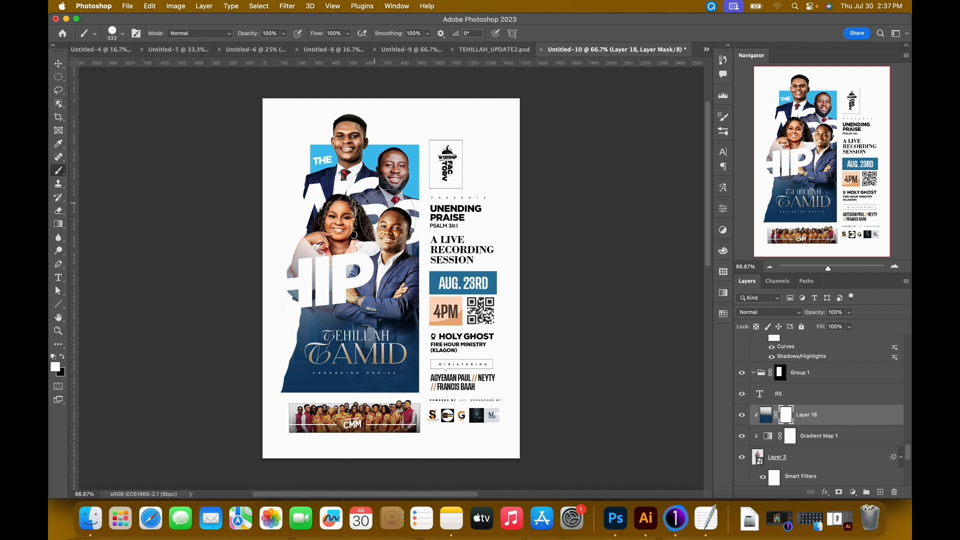
pyautogui.press('x')
pyautogui.moveTo(407, 190)
pyautogui.mouseDown()
pyautogui.moveTo(404, 159)
pyautogui.moveTo(385, 141)
pyautogui.moveTo(397, 153)
pyautogui.mouseUp()
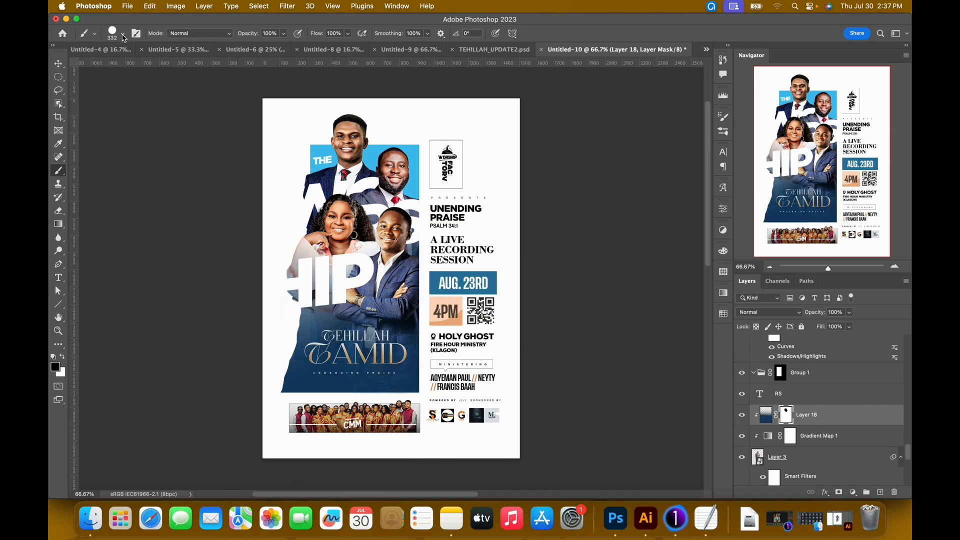
pyautogui.press('super+z')
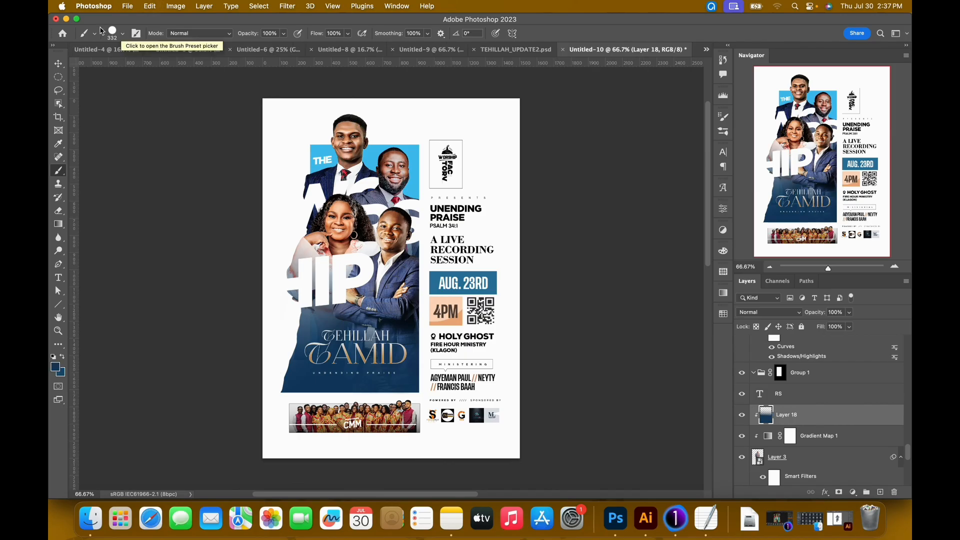
# Add a layer mask to Layer 18 and paint the gradient off the man's face in black with the Soft Round brush.
pyautogui.click(123, 34)
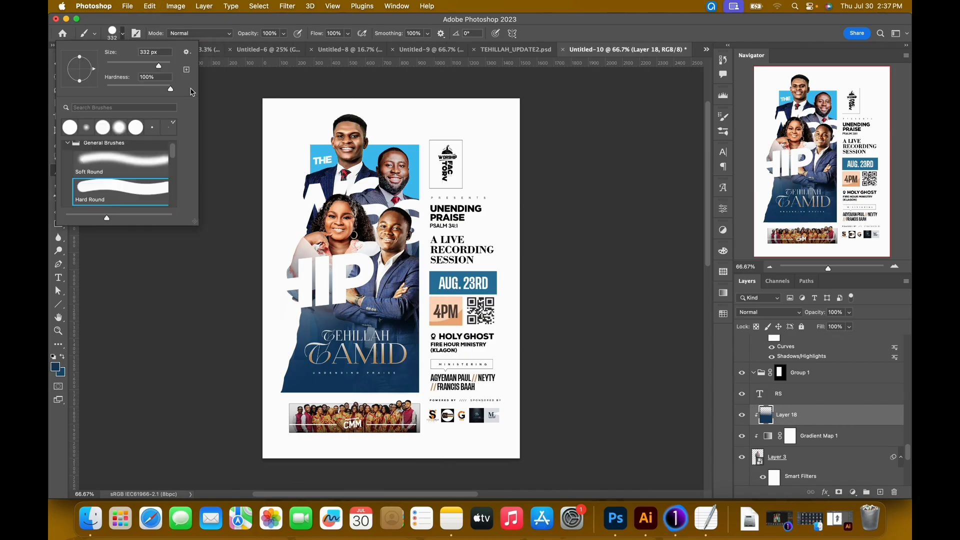
pyautogui.click(99, 169)
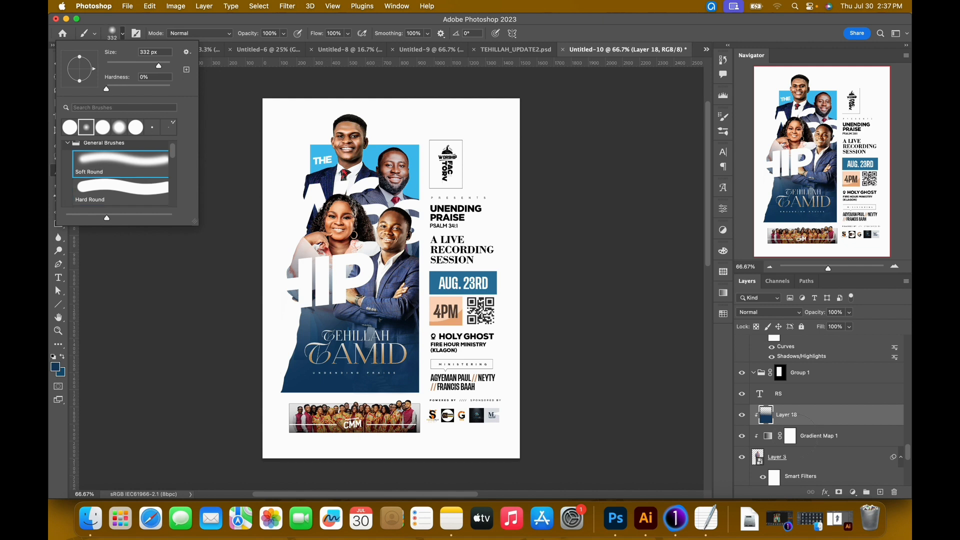
pyautogui.click(846, 490)
pyautogui.press('d')
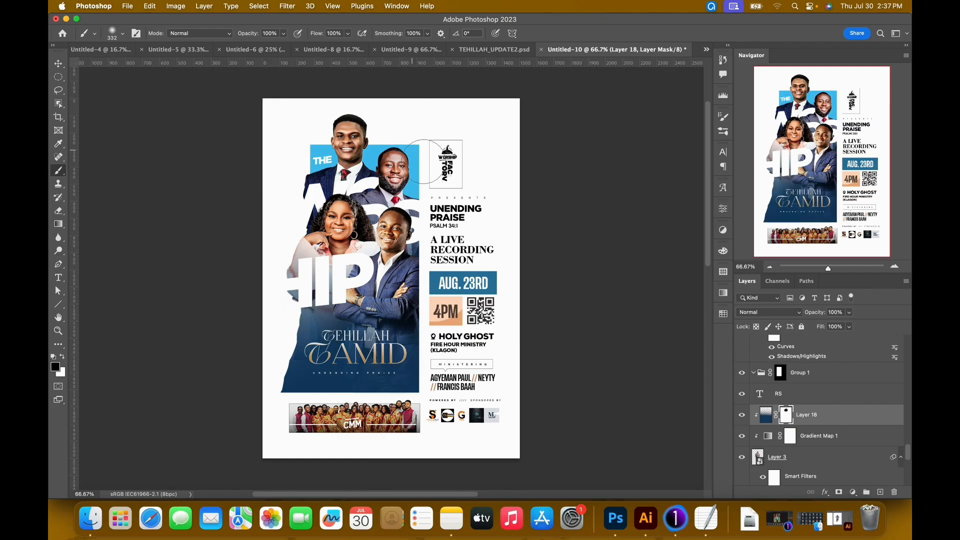
pyautogui.press('v')
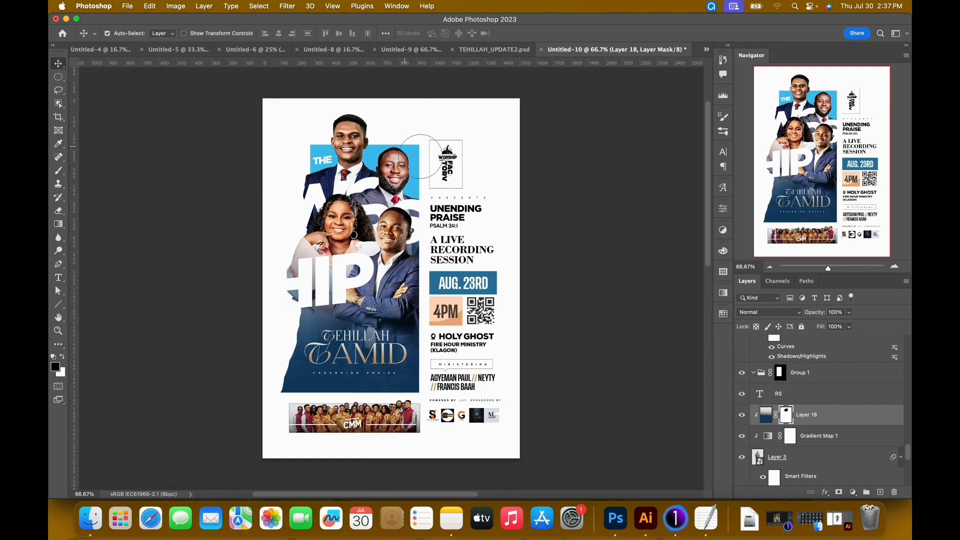
# Add a Color Balance adjustment clipped above Gradient Map 1 on the bearded man's portrait in Layer 3.
pyautogui.click(396, 171)
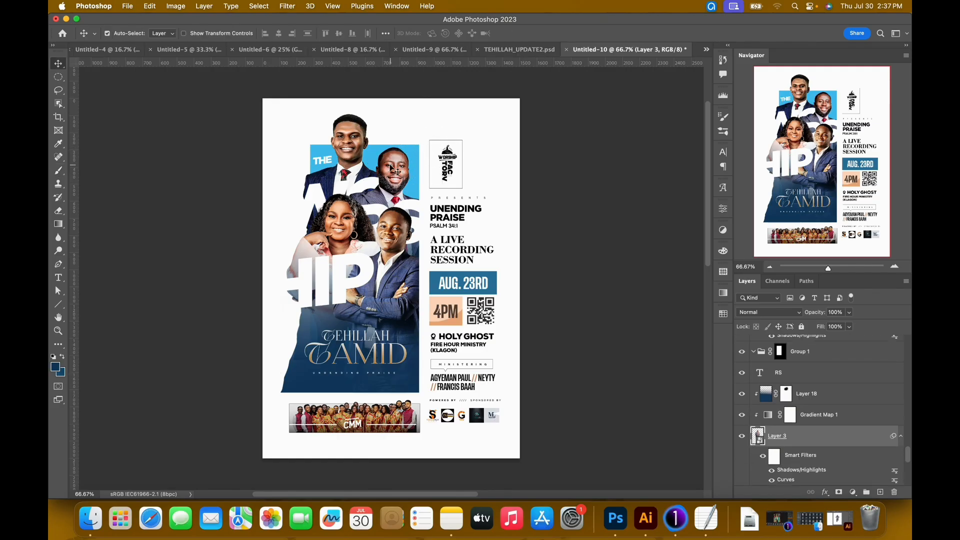
pyautogui.click(865, 417)
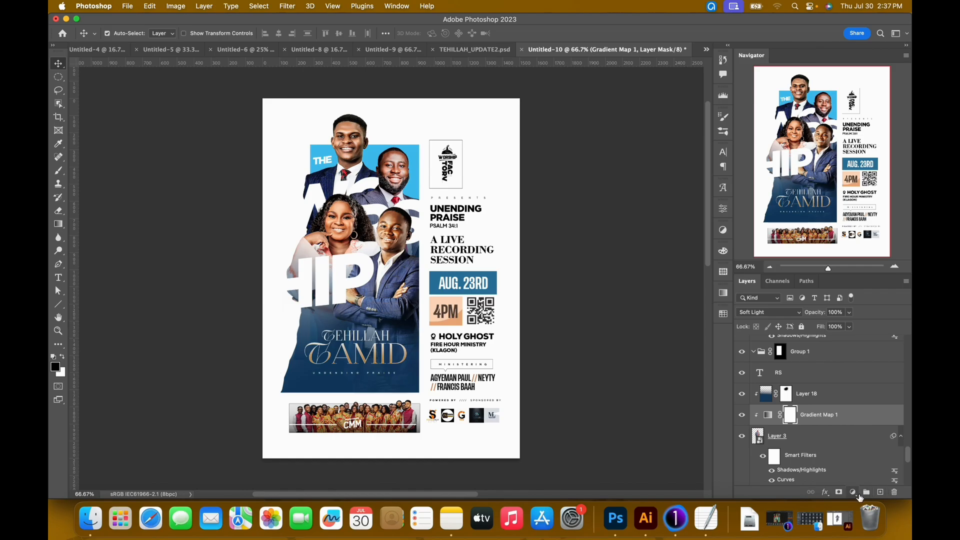
pyautogui.click(852, 492)
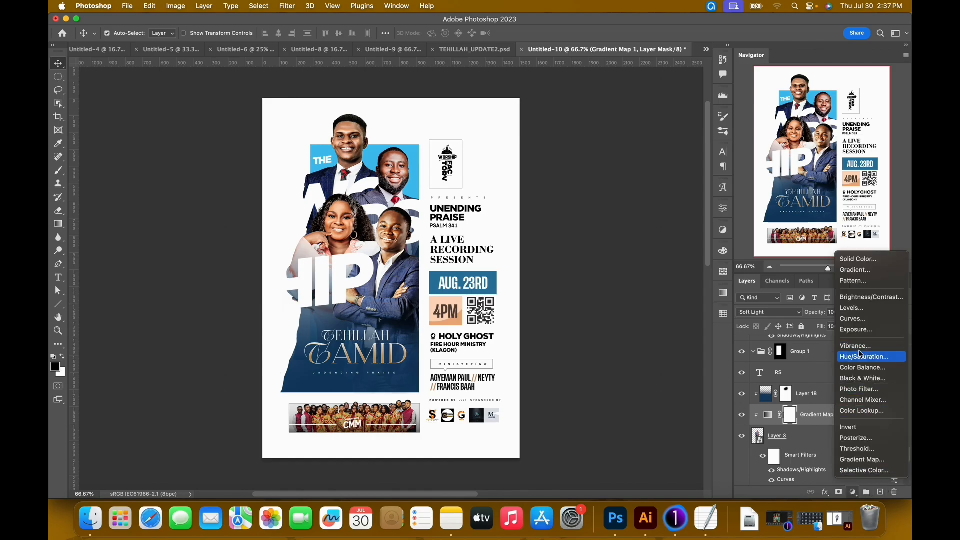
pyautogui.click(861, 368)
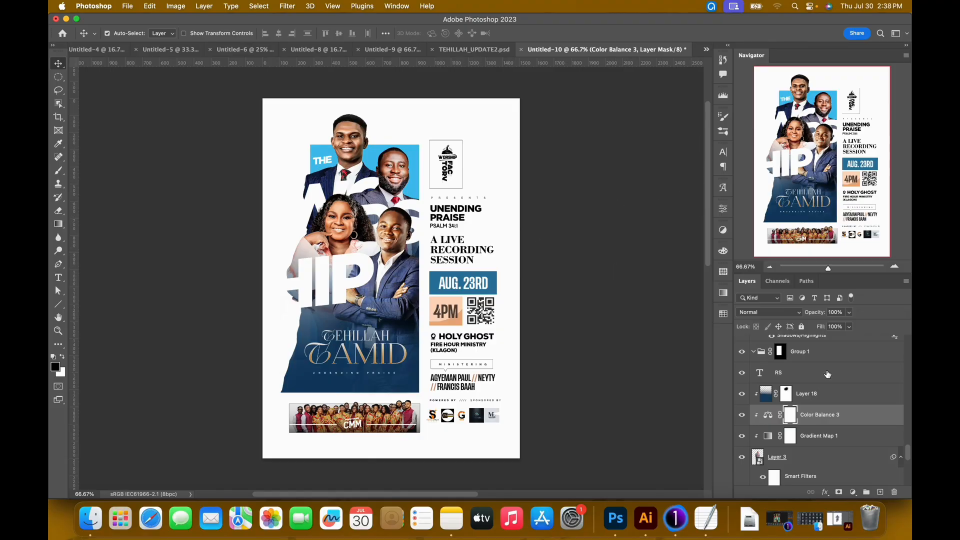
# Add a new layer above Rectangle 4 and copy the contact line text and Viber icon from TEHILLAH_UPDATE2.psd to the flyer's foot.
pyautogui.scroll(10, 827, 374)
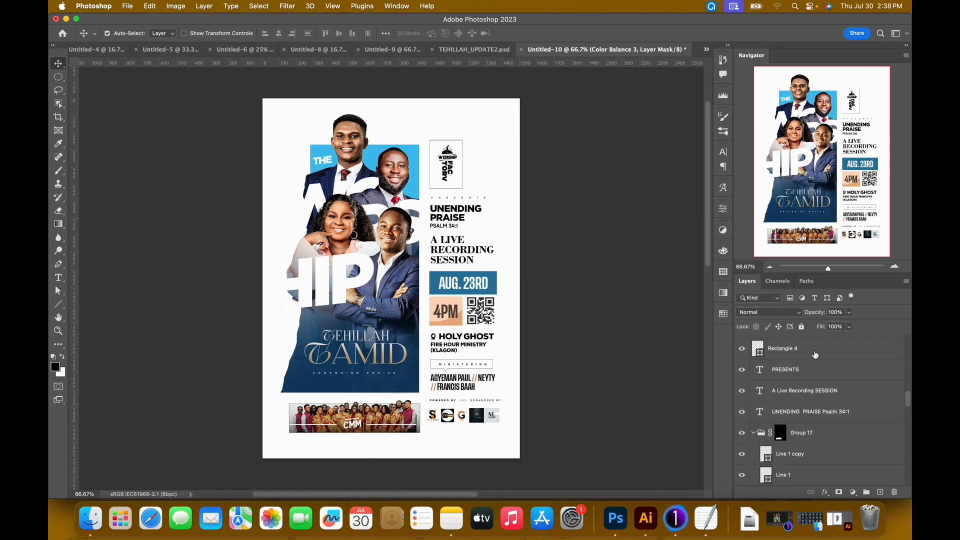
pyautogui.click(814, 357)
pyautogui.click(880, 492)
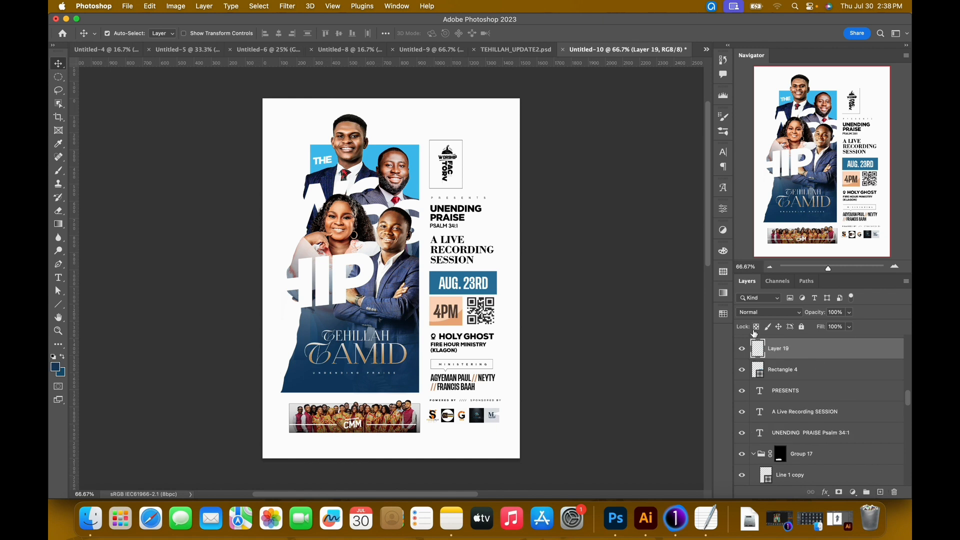
pyautogui.click(515, 51)
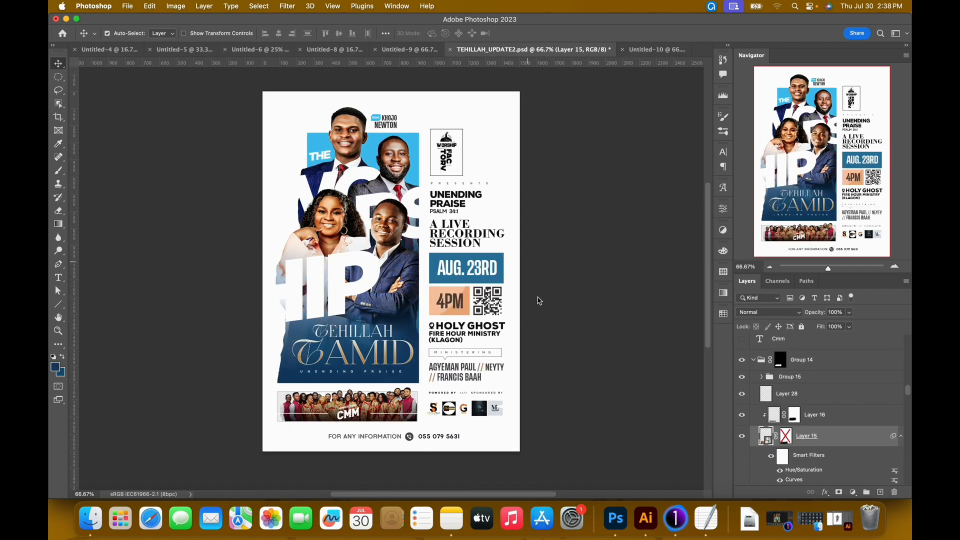
pyautogui.rightClick(369, 440)
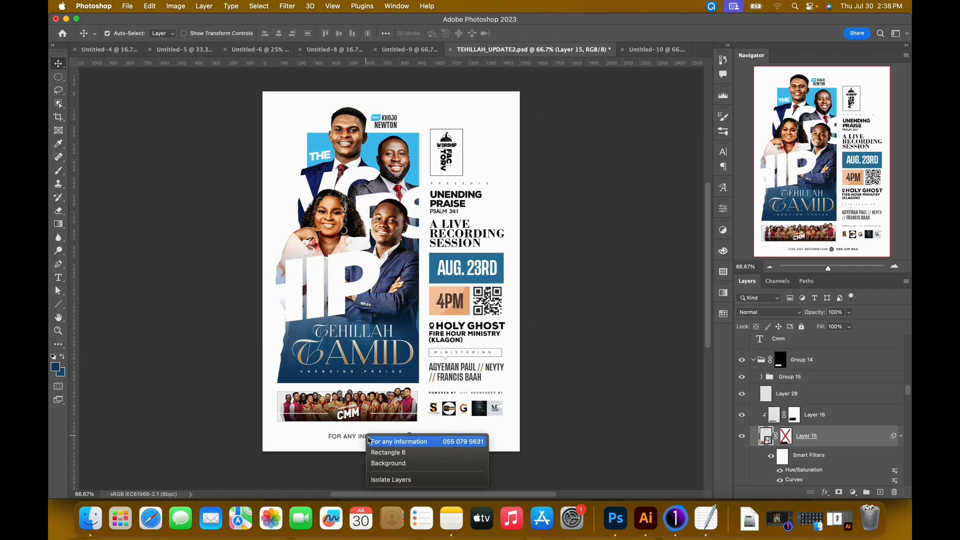
pyautogui.click(396, 442)
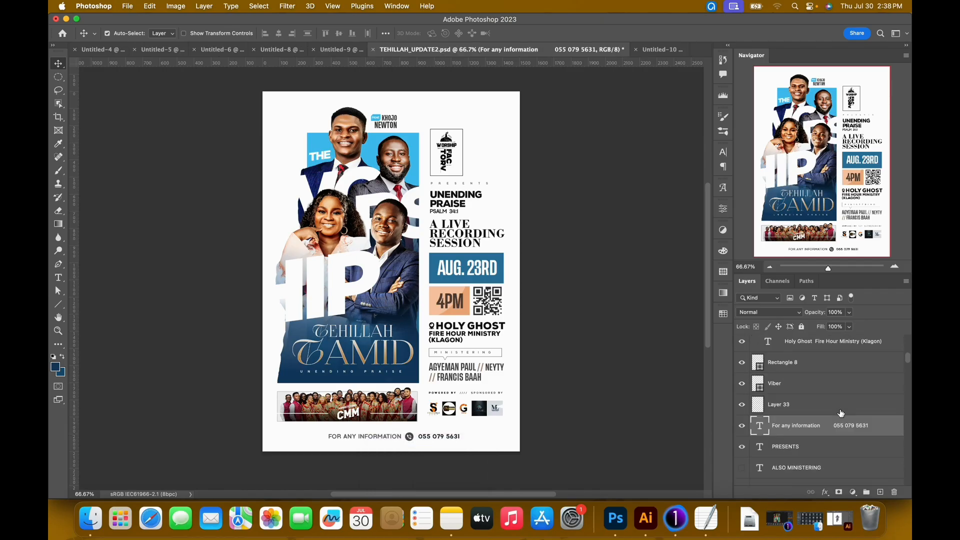
pyautogui.keyDown('super'); pyautogui.click(797, 389); pyautogui.keyUp('super')
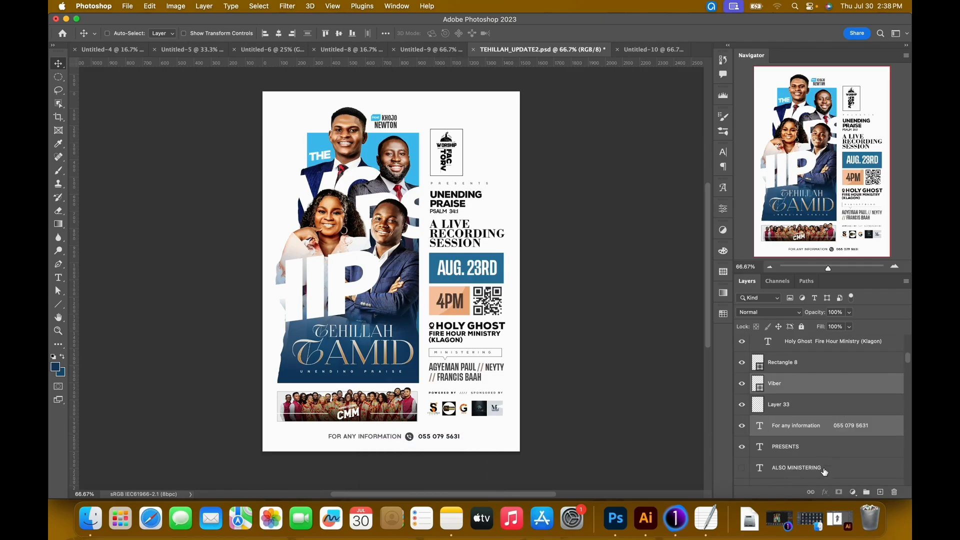
pyautogui.moveTo(440, 437); pyautogui.dragTo(642, 54)
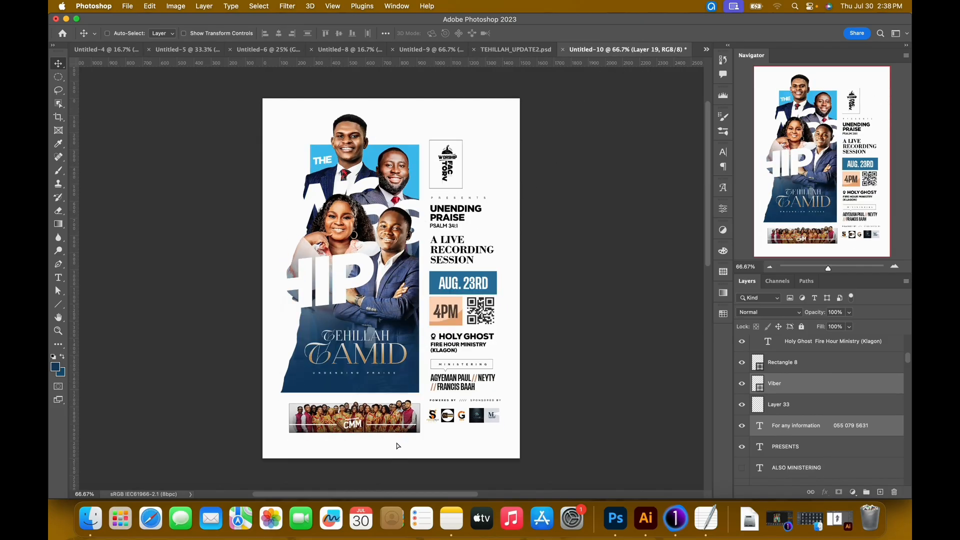
pyautogui.moveTo(398, 446); pyautogui.dragTo(397, 444)
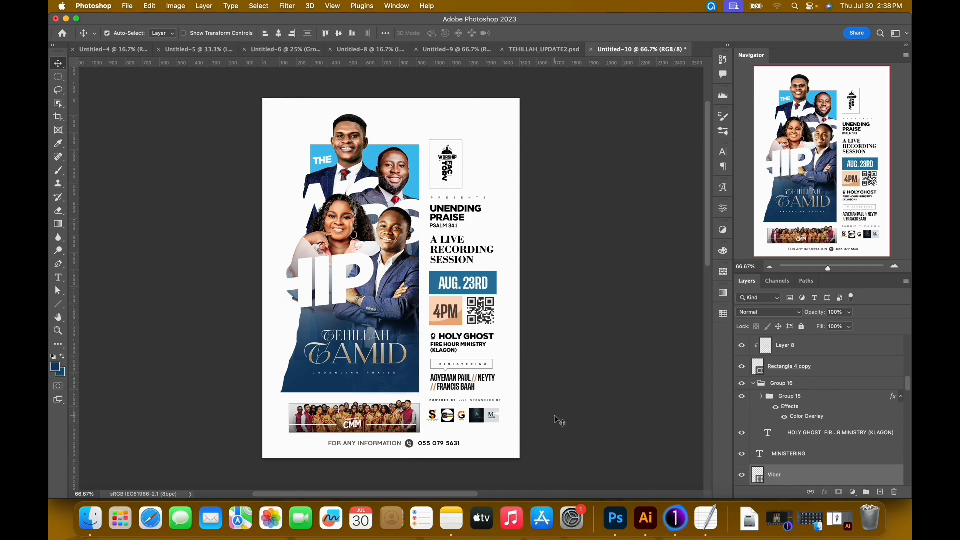
# Move the contact line text and Viber icon layers together to the top of the layer stack.
pyautogui.click(489, 446)
pyautogui.doubleClick(389, 443)
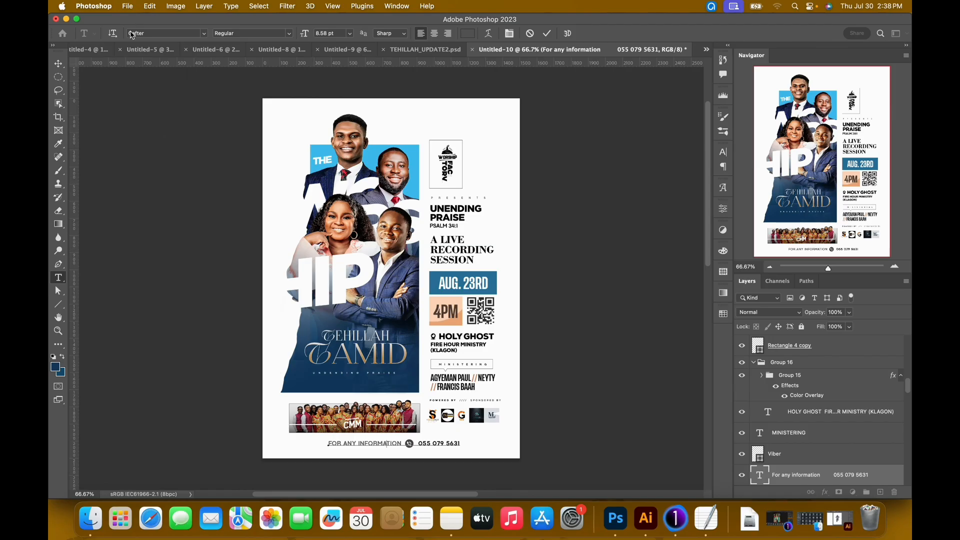
pyautogui.click(547, 34)
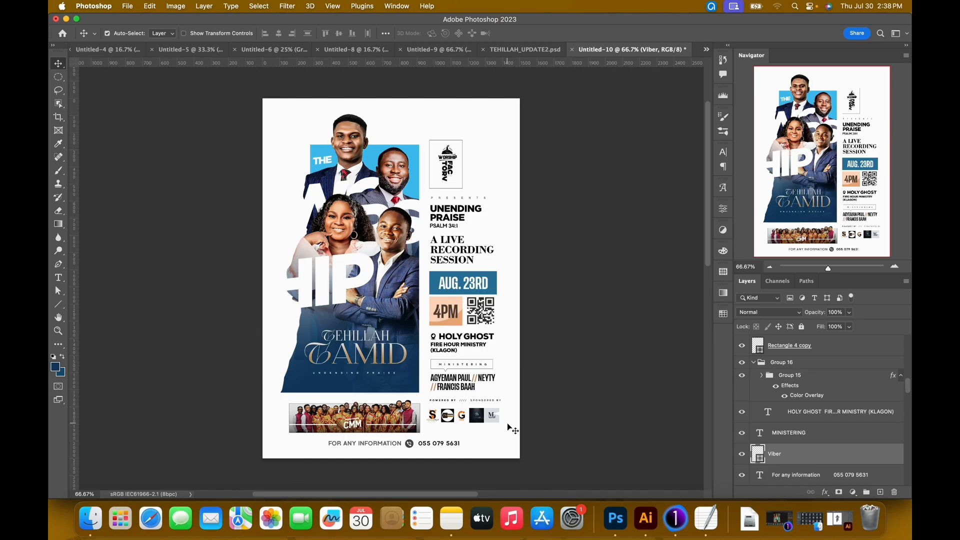
pyautogui.keyDown('shift'); pyautogui.click(795, 476); pyautogui.keyUp('shift')
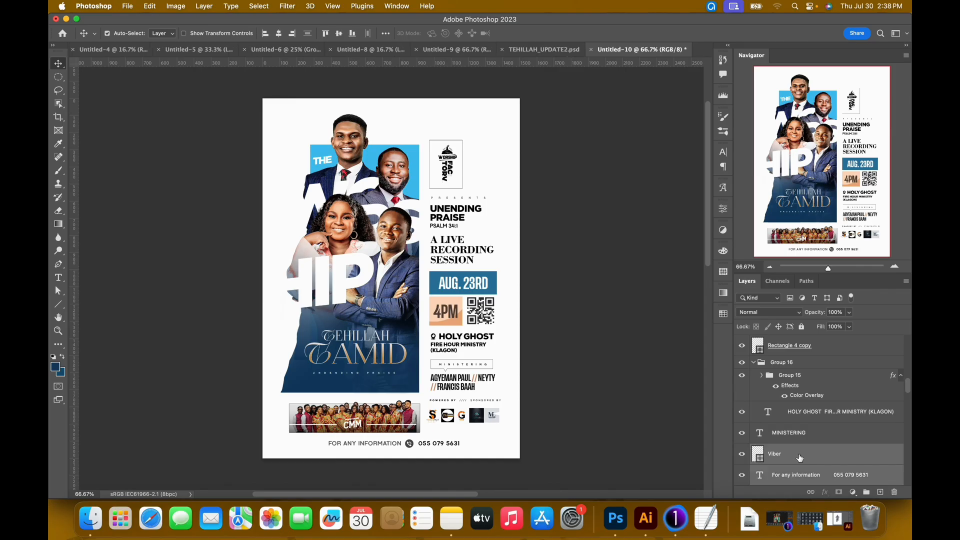
pyautogui.moveTo(795, 475); pyautogui.dragTo(789, 342)
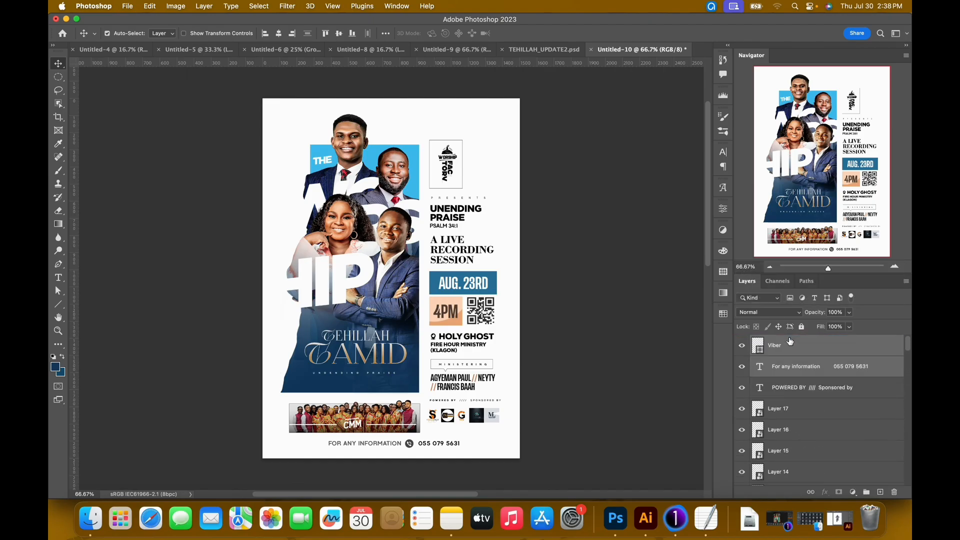
# Select every layer from the Powered By text down to Rectangle 1 and nudge them up about 20 px.
pyautogui.click(805, 392)
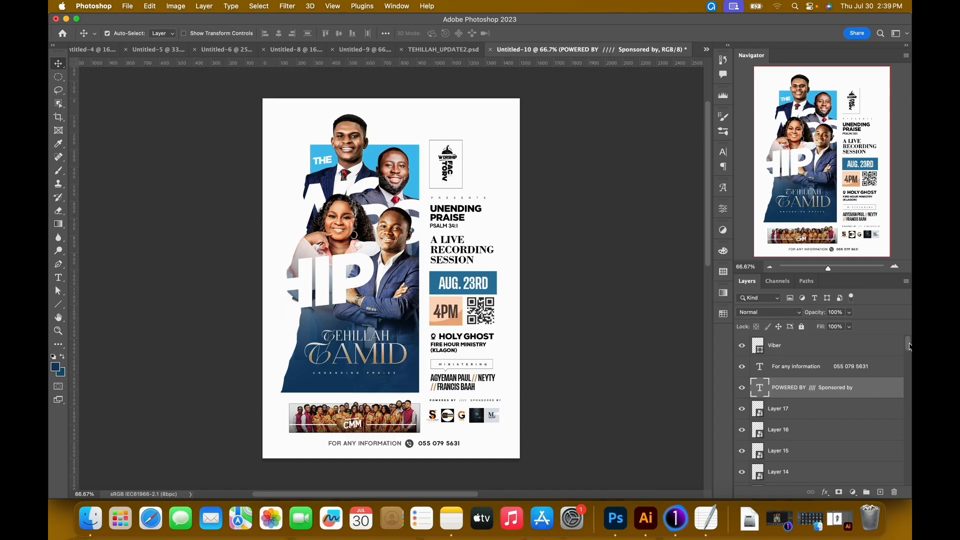
pyautogui.moveTo(909, 345); pyautogui.dragTo(905, 484)
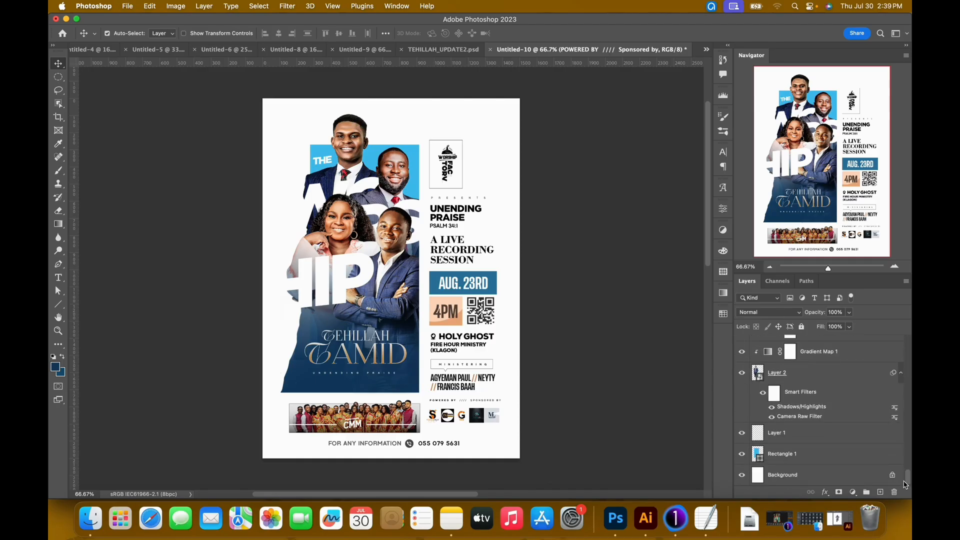
pyautogui.keyDown('shift'); pyautogui.click(829, 456); pyautogui.keyUp('shift')
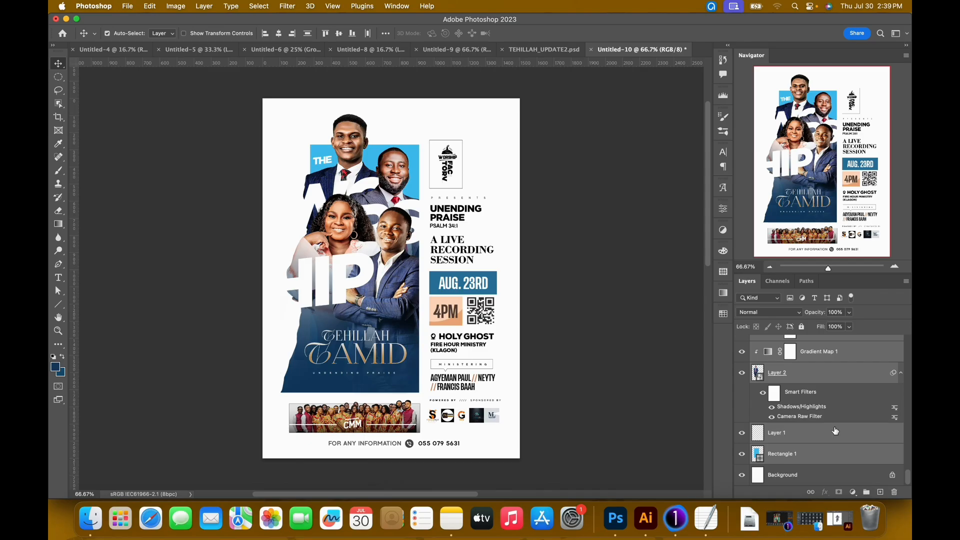
pyautogui.hotkey('shift', 'Up')
pyautogui.hotkey('shift', 'Up')
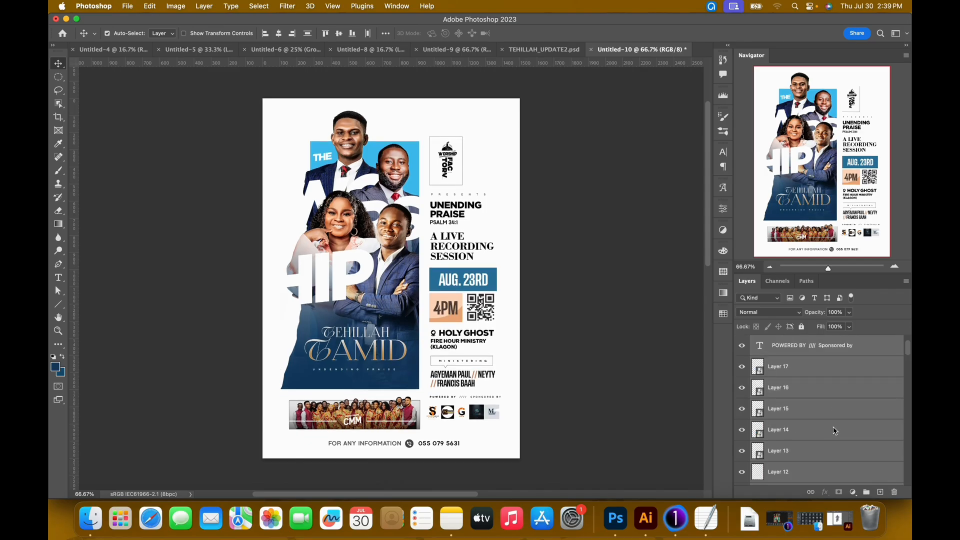
pyautogui.press('Up')
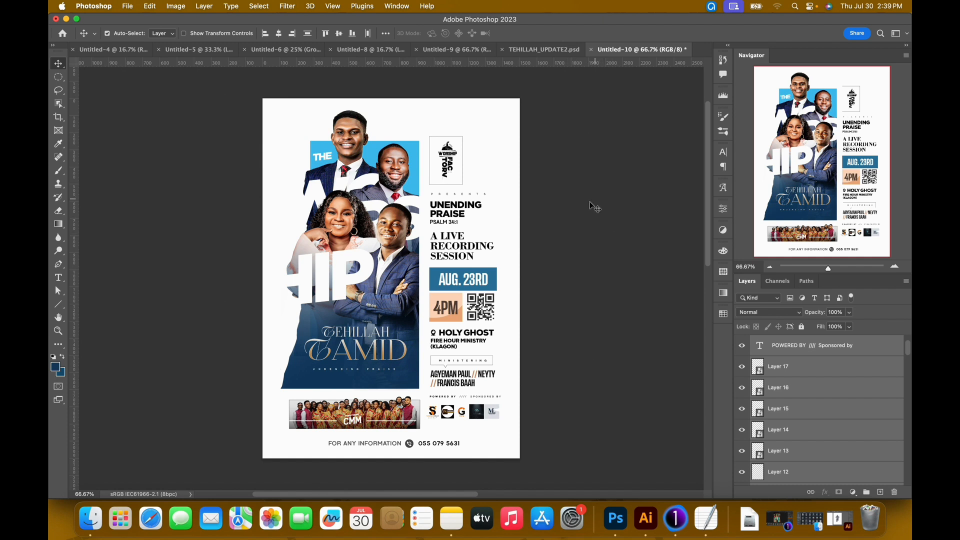
# Add a new layer above the Powered By text and copy the host name group from TEHILLAH_UPDATE2.psd beside the top man's head.
pyautogui.click(556, 53)
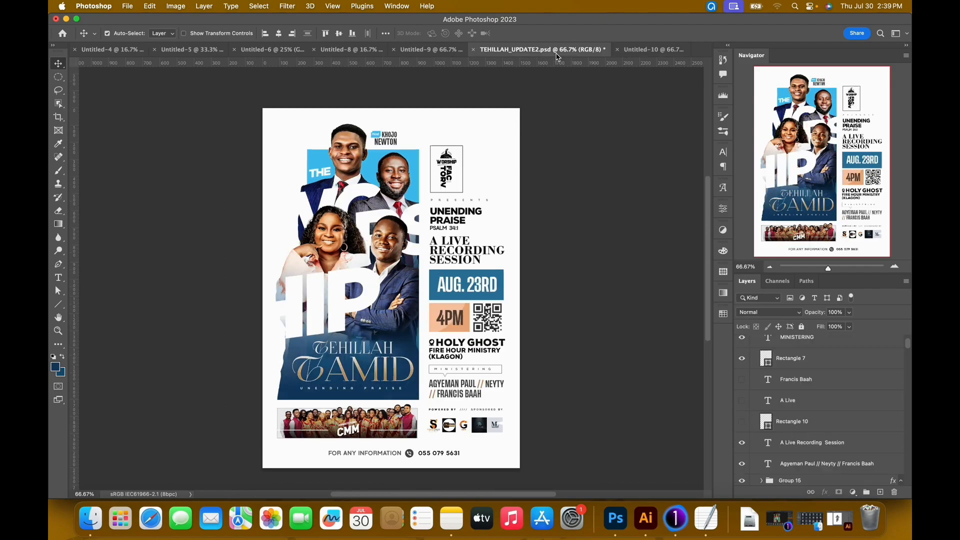
pyautogui.click(655, 52)
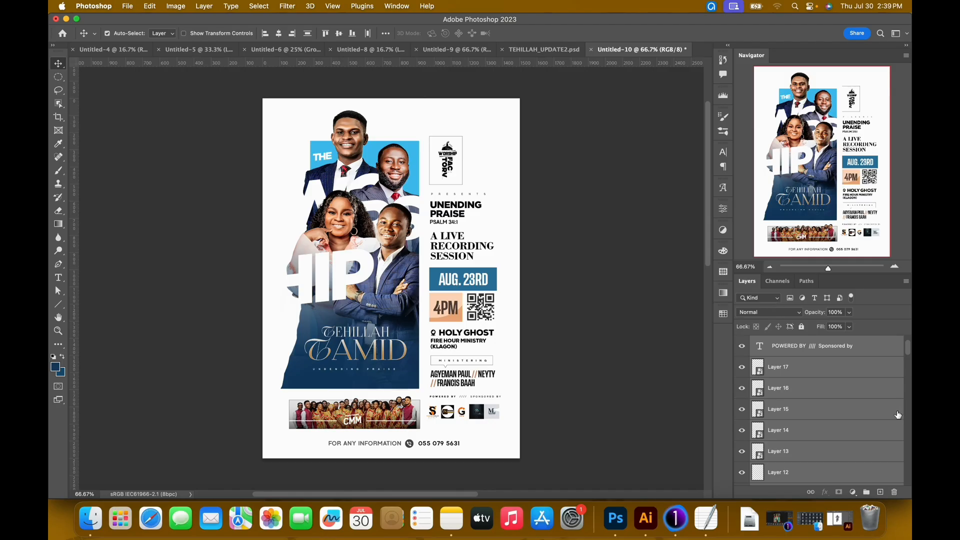
pyautogui.scroll(2, 869, 379)
pyautogui.click(863, 395)
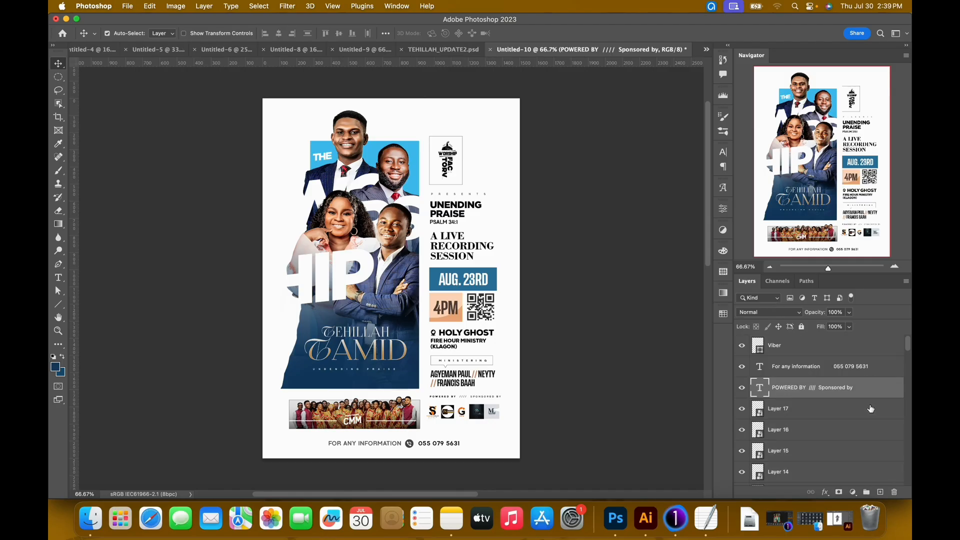
pyautogui.click(882, 493)
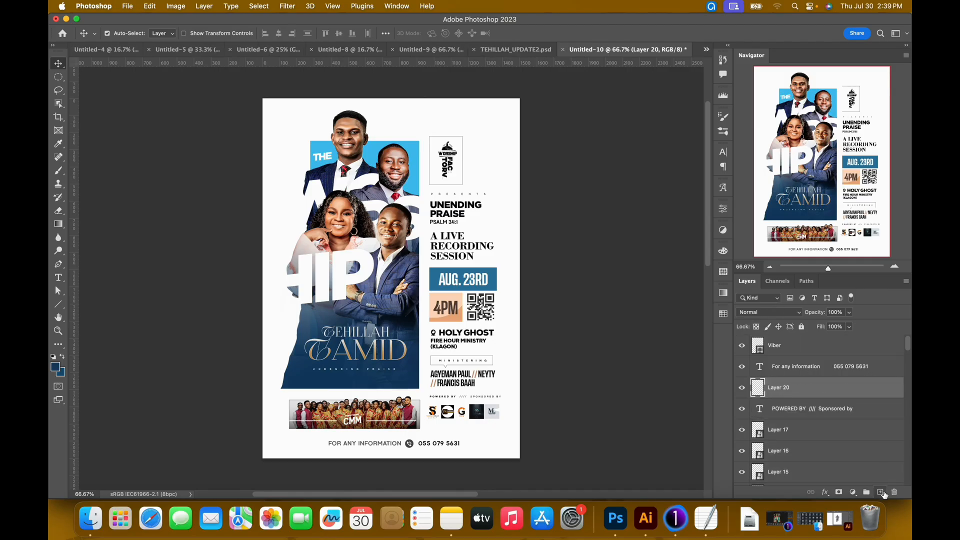
pyautogui.click(512, 57)
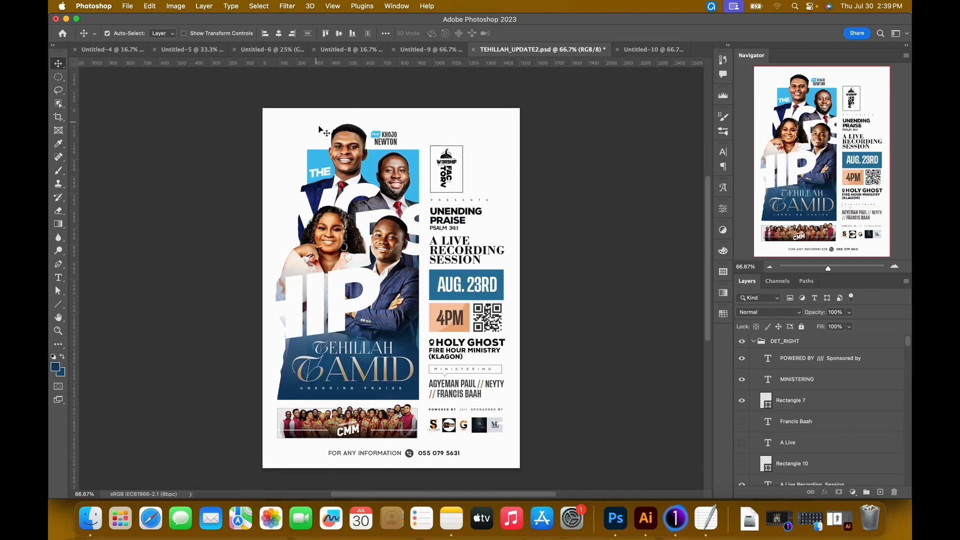
pyautogui.click(395, 140)
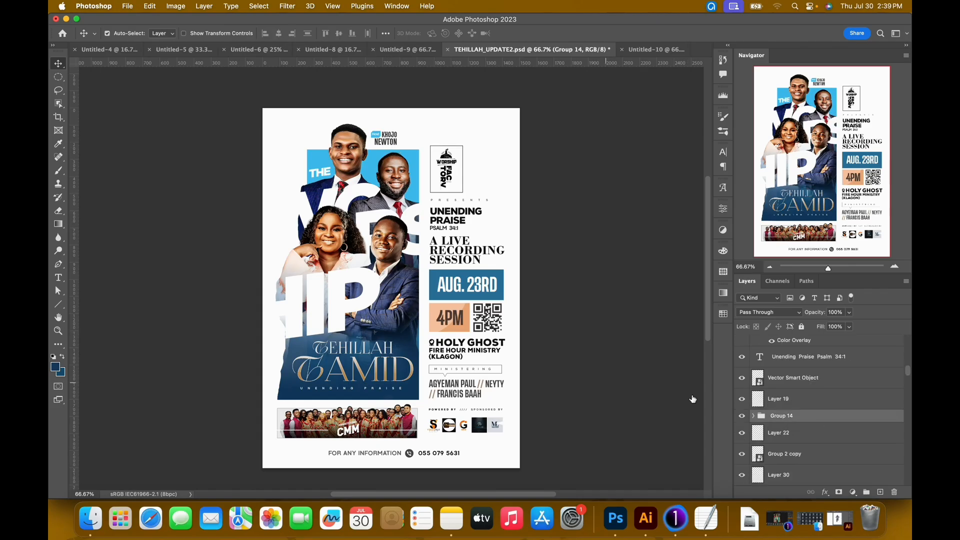
pyautogui.scroll(3, 644, 85)
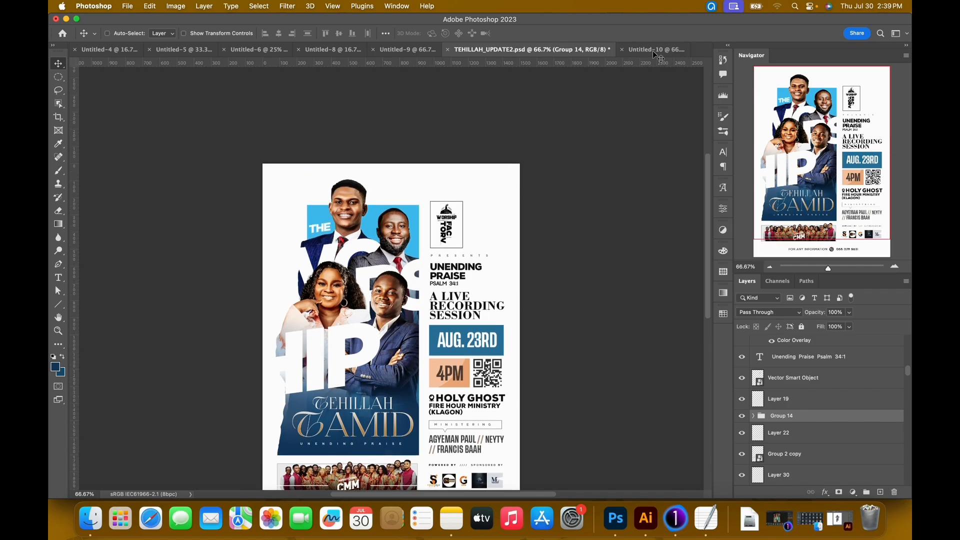
pyautogui.click(658, 50)
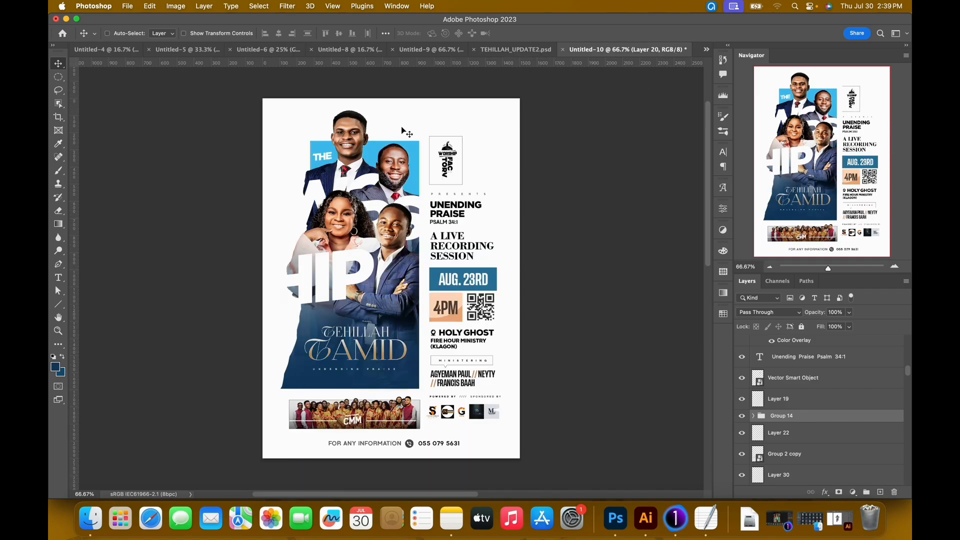
pyautogui.press('super+v')
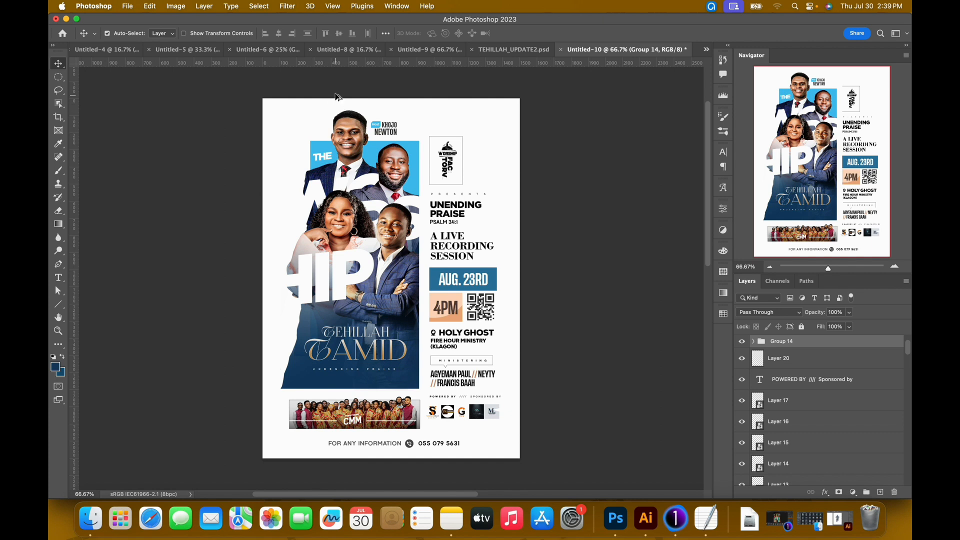
# Examine the host label's blue rectangle, Host tag and name text layers up close.
pyautogui.moveTo(365, 123); pyautogui.dragTo(459, 217)
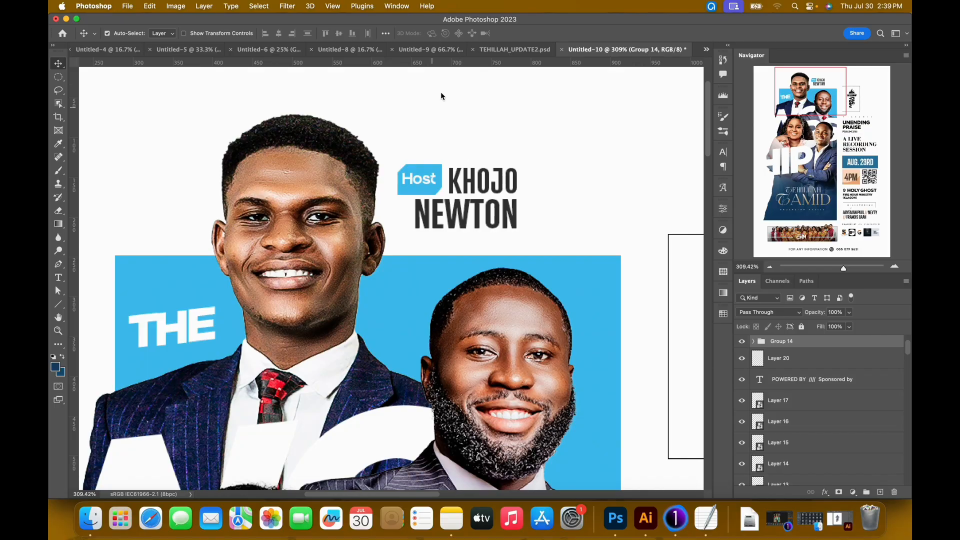
pyautogui.click(410, 195)
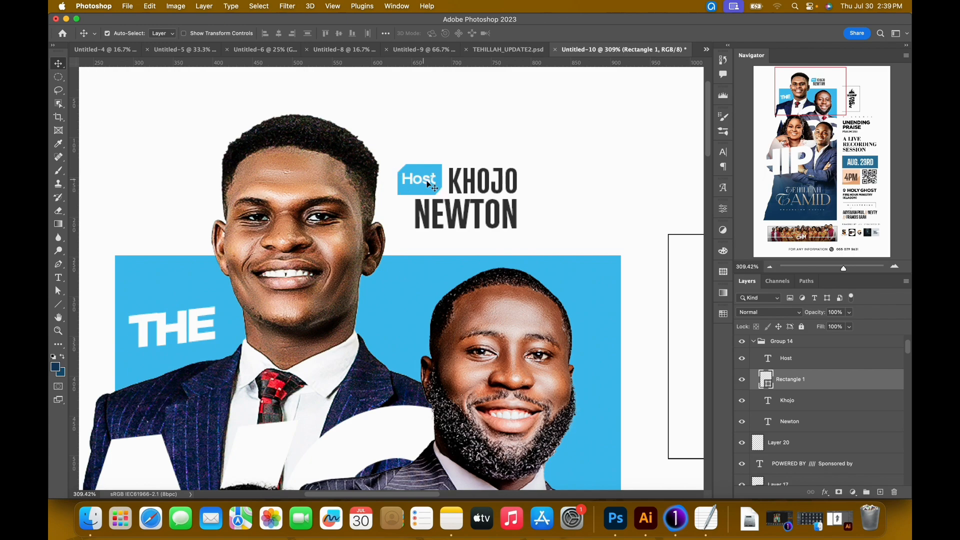
pyautogui.click(419, 180)
pyautogui.doubleClick(493, 185)
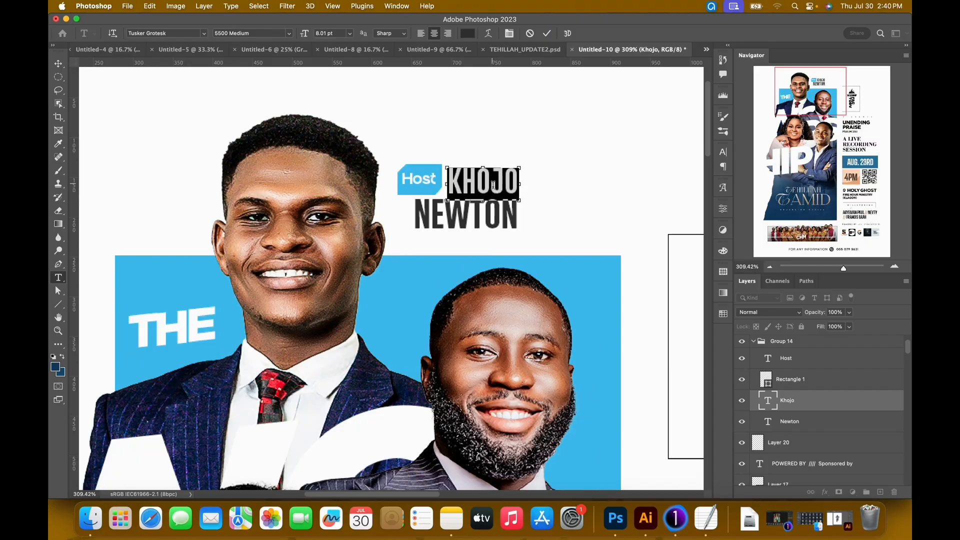
pyautogui.hotkey('ctrl', 'Return')
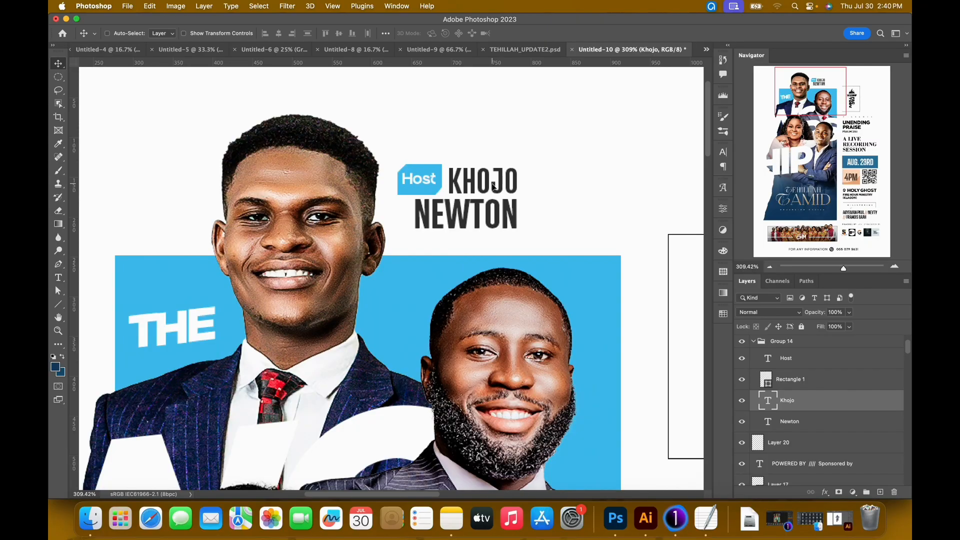
pyautogui.press('super+0')
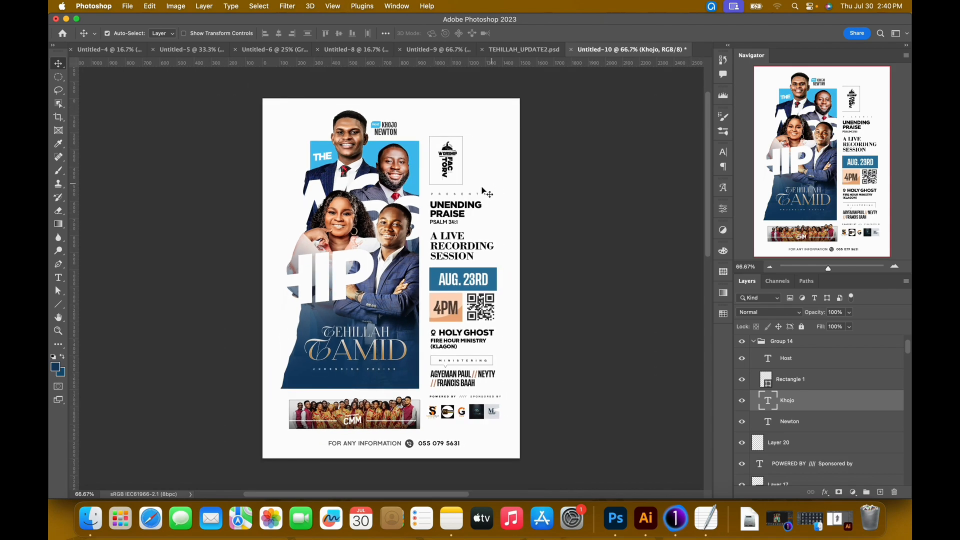
# Compare the portrait sizes and overall layout in TEHILLAH_UPDATE2.psd with the flyer in Untitled-10.
pyautogui.click(512, 50)
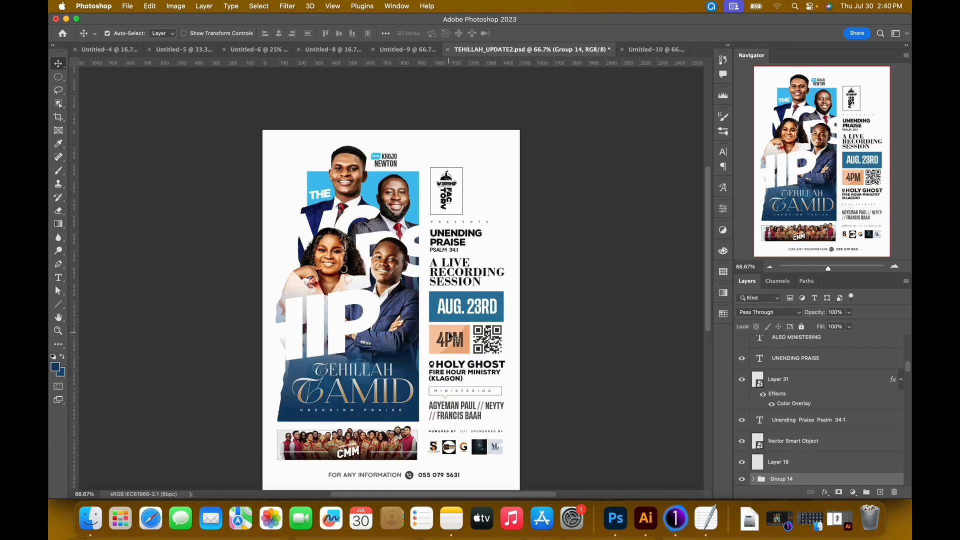
pyautogui.scroll(-2, 451, 336)
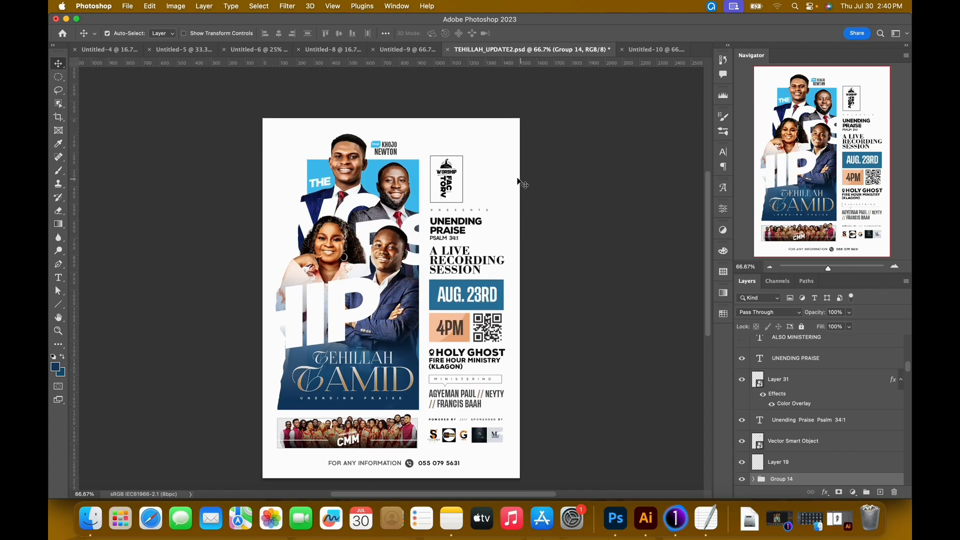
pyautogui.click(638, 52)
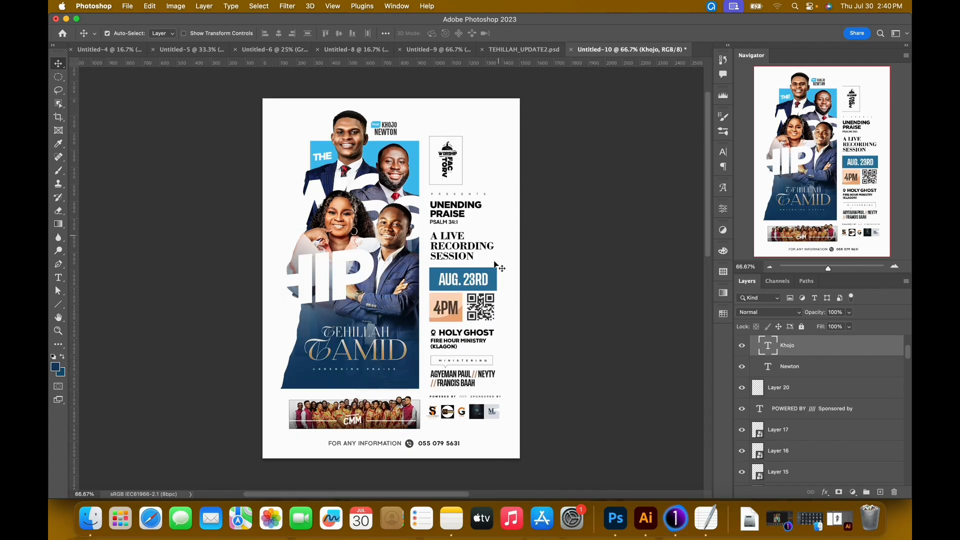
pyautogui.click(528, 52)
pyautogui.click(650, 50)
# Scale the top man's portrait on Layer 2 up to 38.65% and compare it with TEHILLAH_UPDATE2.psd.
pyautogui.click(330, 149)
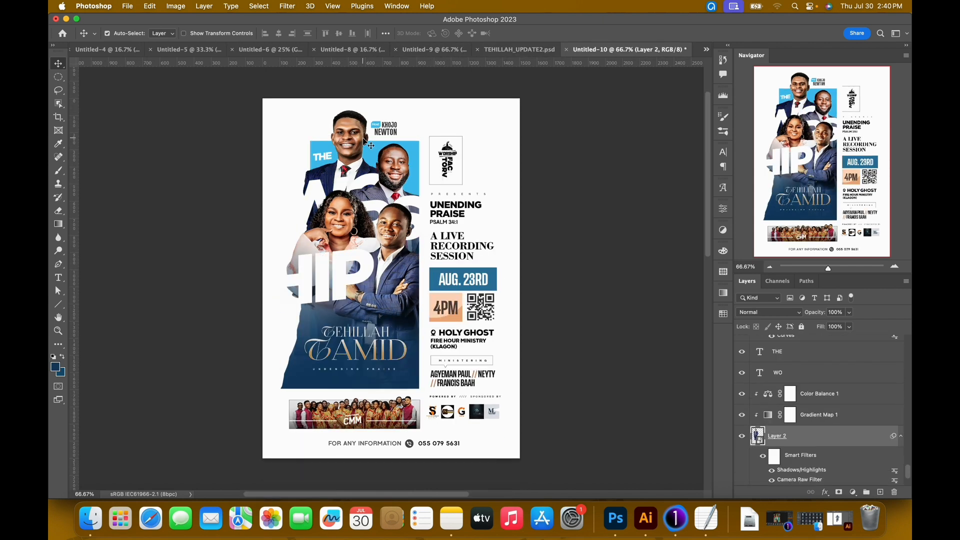
pyautogui.click(520, 49)
pyautogui.click(655, 49)
pyautogui.press('super+t')
pyautogui.click(446, 207)
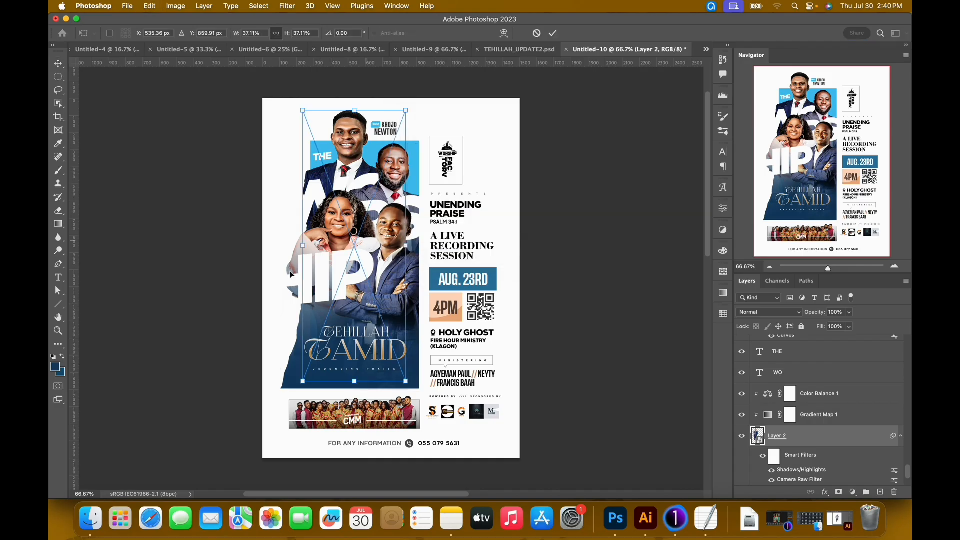
pyautogui.moveTo(305, 386); pyautogui.dragTo(304, 391)
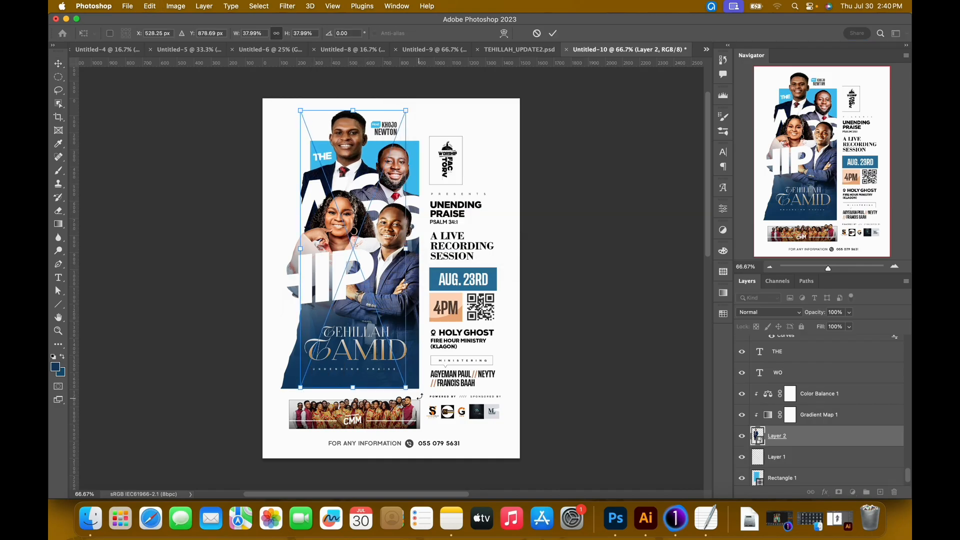
pyautogui.moveTo(412, 396); pyautogui.dragTo(415, 397)
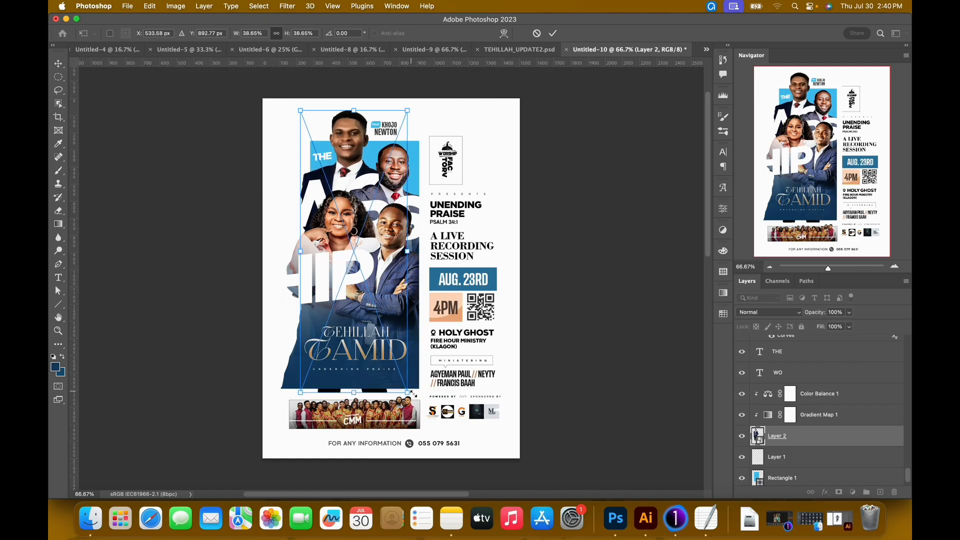
pyautogui.press('Return')
pyautogui.press('super+0')
pyautogui.press('super+minus')
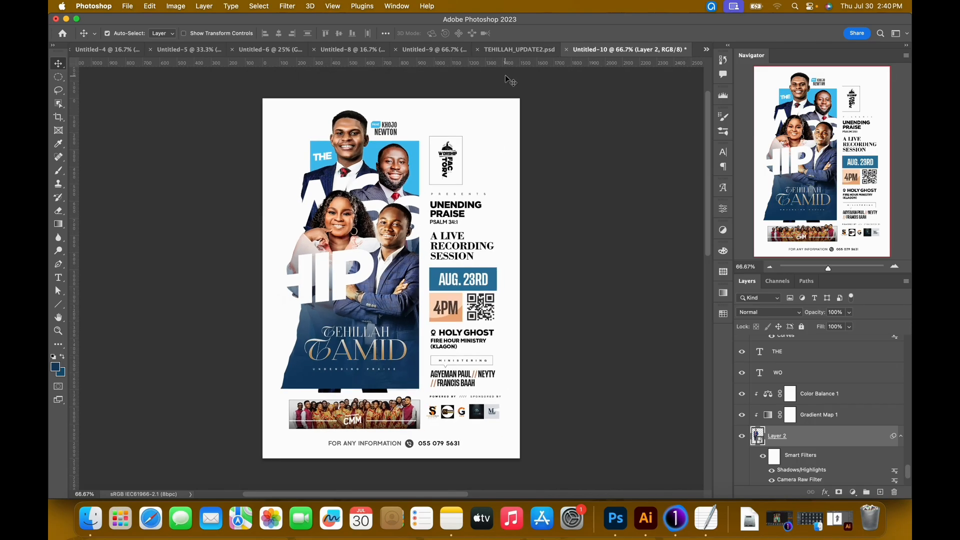
pyautogui.click(513, 52)
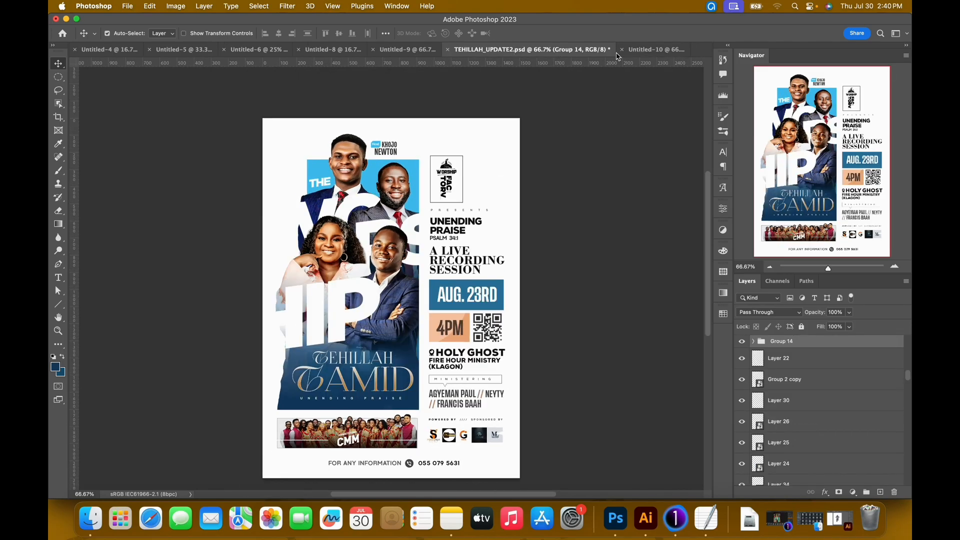
pyautogui.click(647, 52)
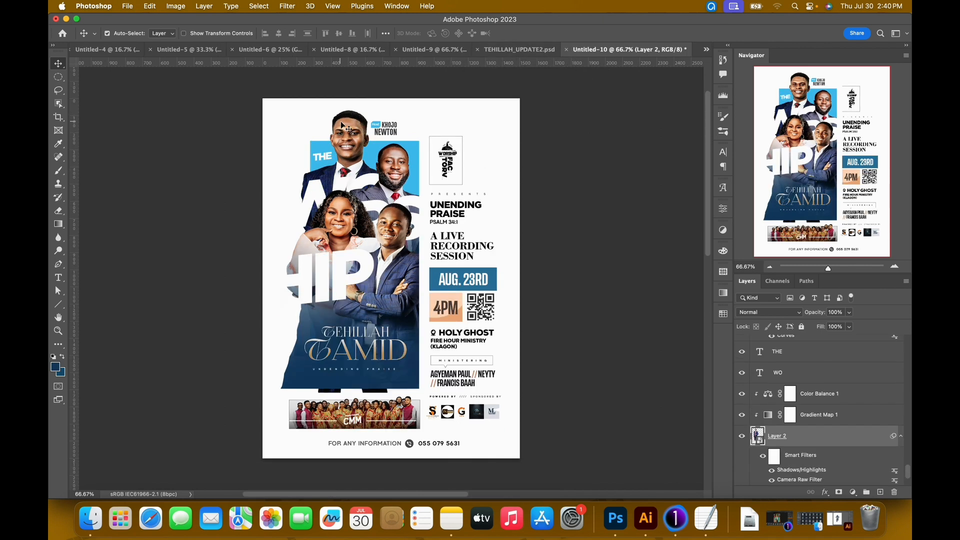
# Add a layer mask to Layer 2 and paint out the man's lower body below the blue panel with a 332 px black brush.
pyautogui.click(838, 492)
pyautogui.press('b')
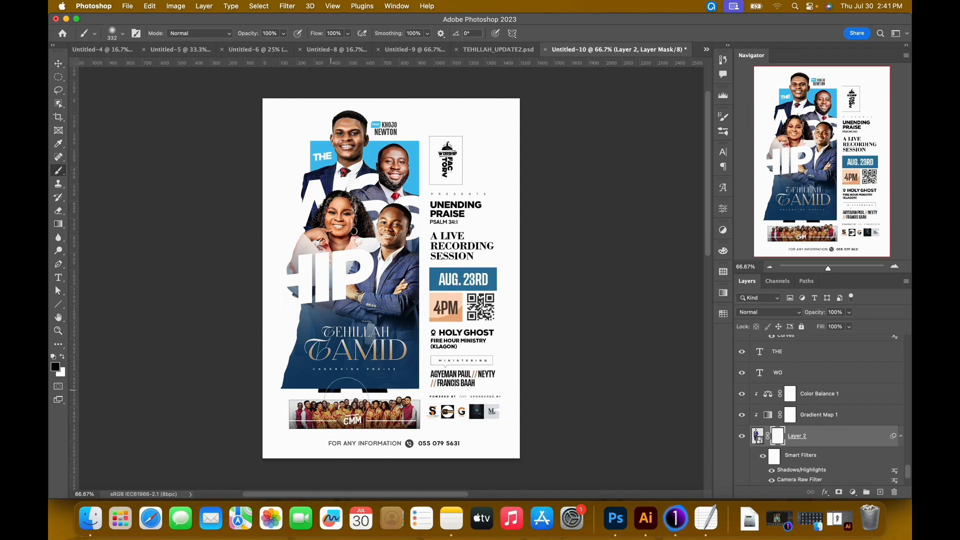
pyautogui.moveTo(385, 387)
pyautogui.mouseDown()
pyautogui.moveTo(379, 401)
pyautogui.moveTo(370, 323)
pyautogui.moveTo(338, 414)
pyautogui.mouseUp()
pyautogui.moveTo(354, 335)
pyautogui.mouseDown()
pyautogui.moveTo(321, 401)
pyautogui.moveTo(341, 402)
pyautogui.moveTo(353, 335)
pyautogui.moveTo(357, 451)
pyautogui.moveTo(377, 400)
pyautogui.mouseUp()
pyautogui.moveTo(371, 319)
pyautogui.mouseDown()
pyautogui.moveTo(365, 402)
pyautogui.moveTo(390, 304)
pyautogui.moveTo(361, 376)
pyautogui.moveTo(345, 316)
pyautogui.moveTo(328, 325)
pyautogui.moveTo(335, 401)
pyautogui.moveTo(378, 389)
pyautogui.moveTo(365, 386)
pyautogui.moveTo(384, 305)
pyautogui.moveTo(375, 280)
pyautogui.mouseUp()
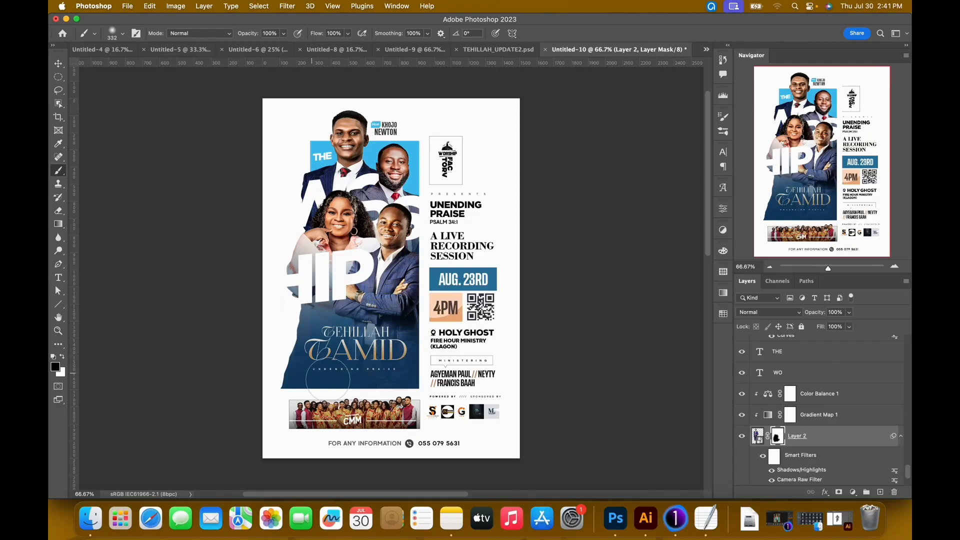
pyautogui.press('v')
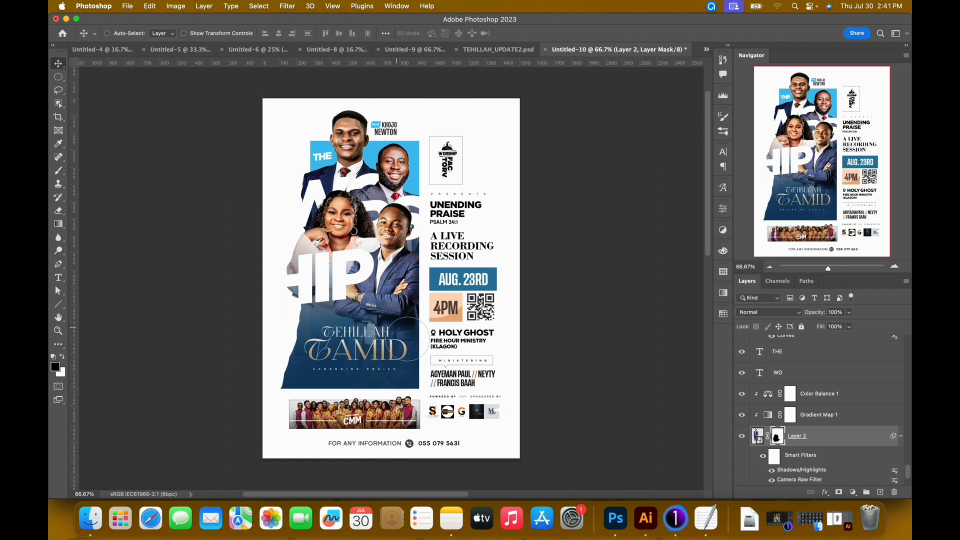
# Fade the front man's lower jacket behind the Tehillah Tamid title on Layer 5's mask with a 500 px black brush at 30% opacity.
pyautogui.press('super+plus')
pyautogui.press('super+plus')
pyautogui.scroll(-4, 342, 388)
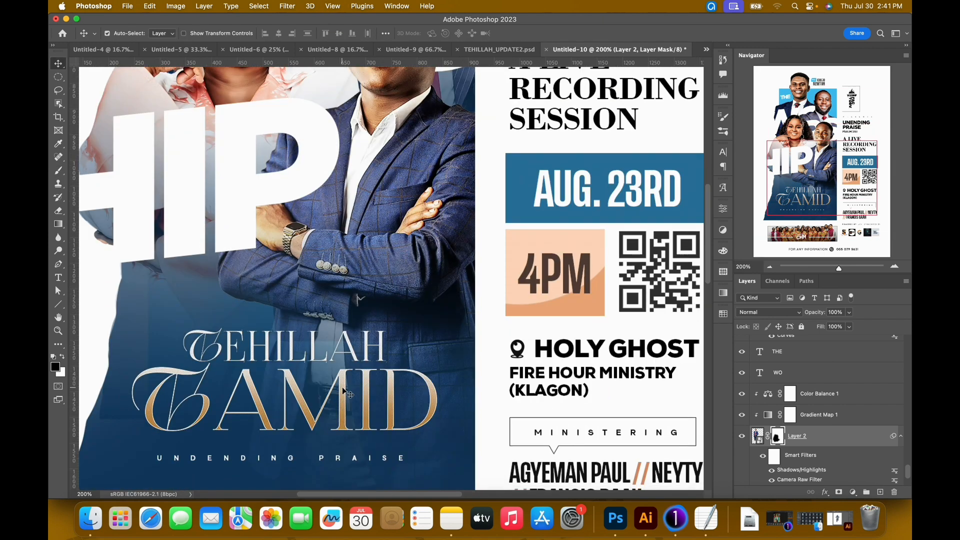
pyautogui.scroll(-4, 344, 392)
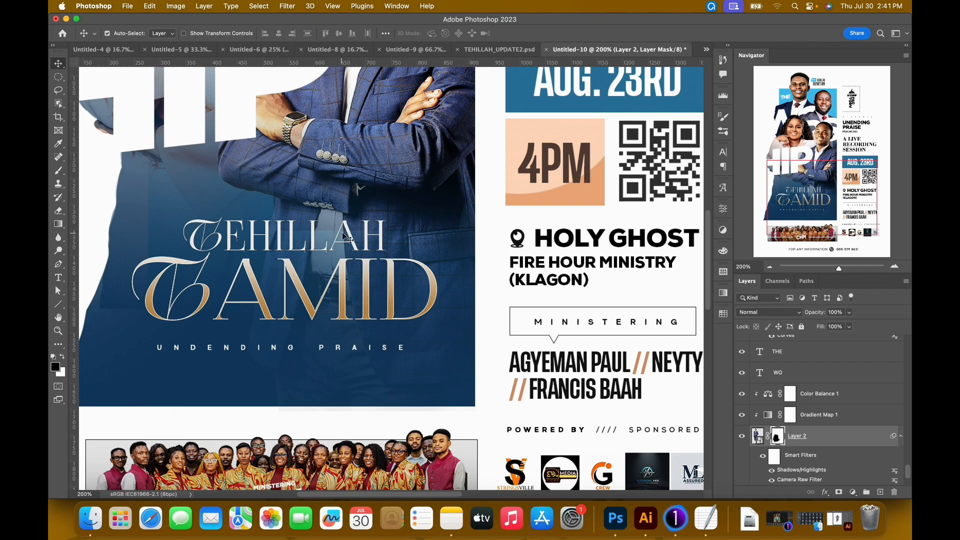
pyautogui.scroll(1, 341, 241)
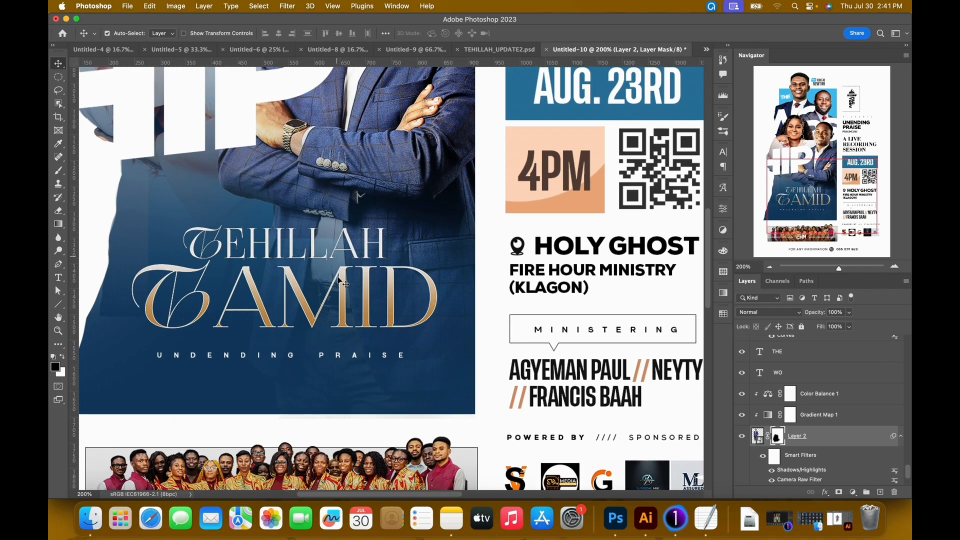
pyautogui.press('super+minus')
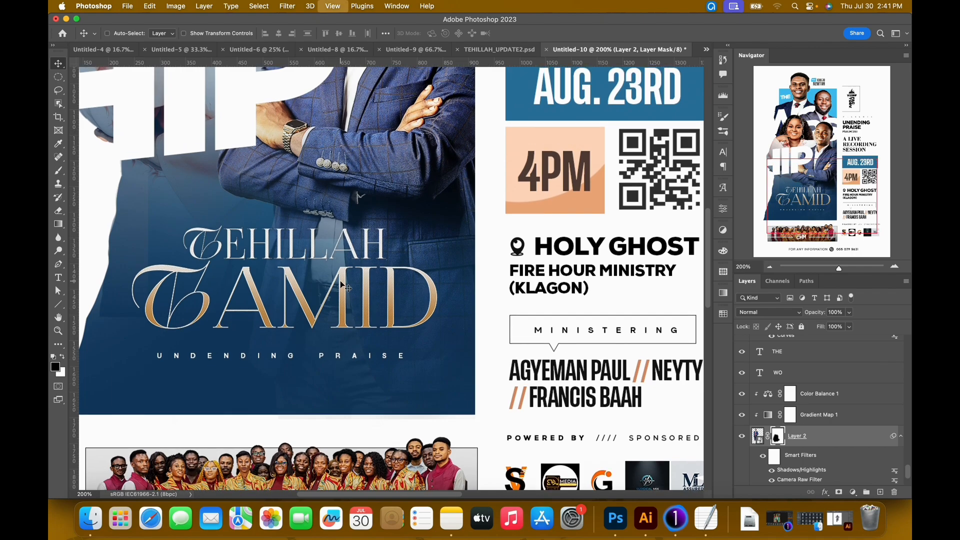
pyautogui.click(413, 146)
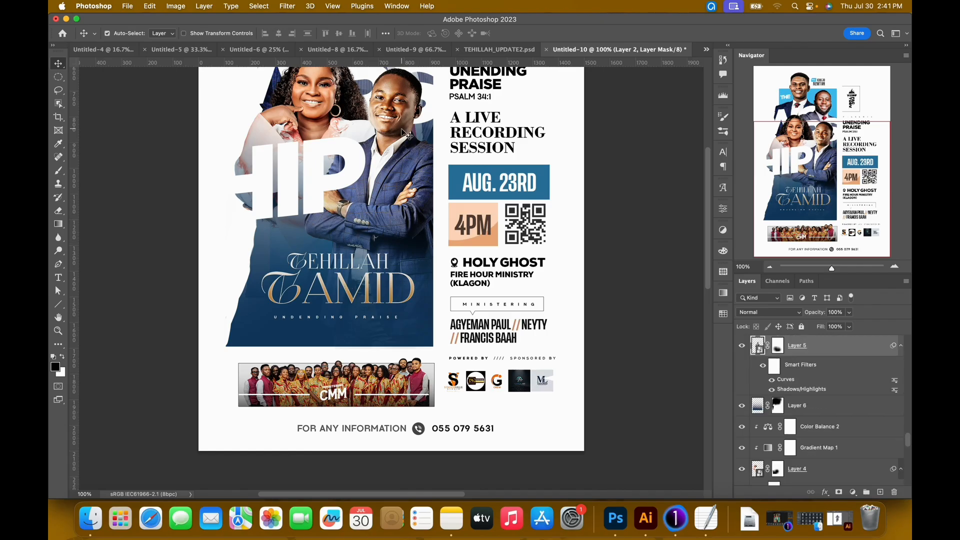
pyautogui.press('b')
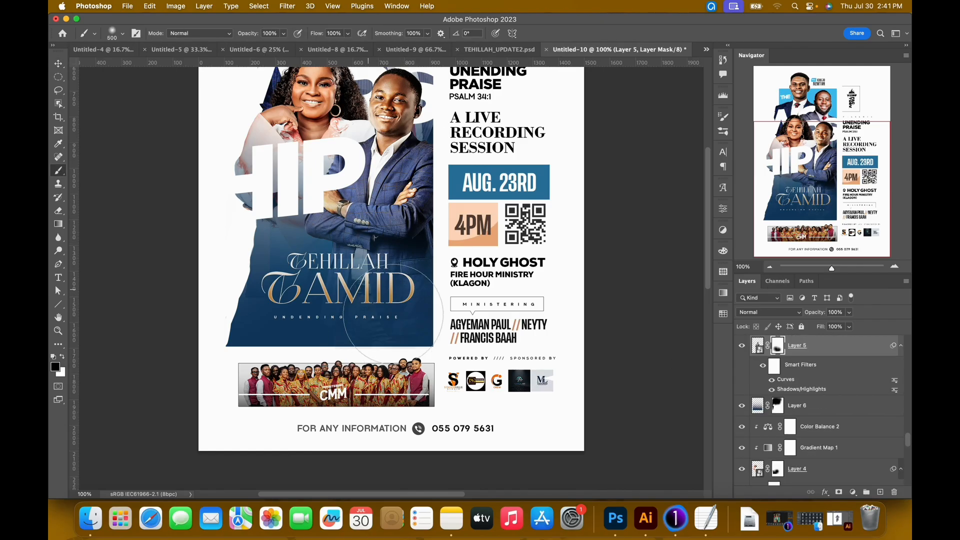
pyautogui.click(283, 34)
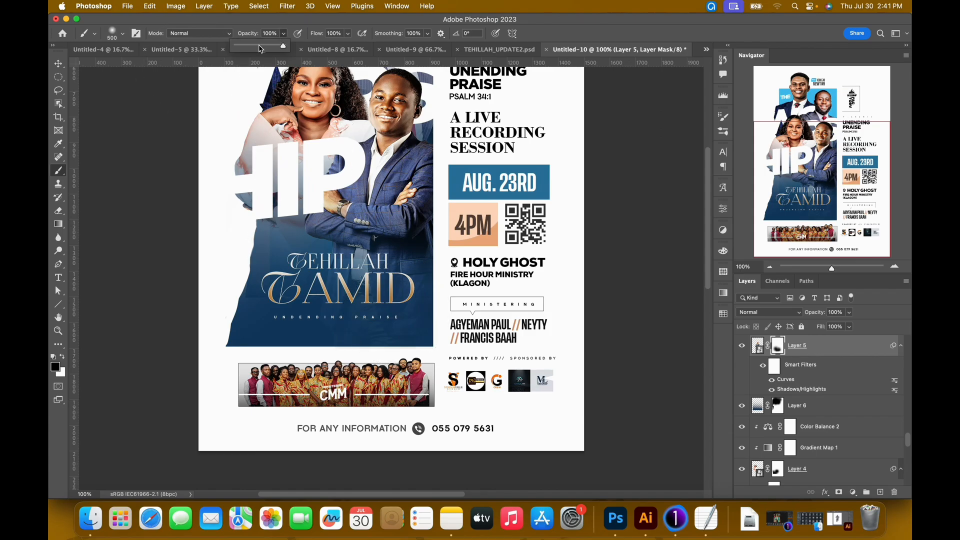
pyautogui.click(251, 45)
pyautogui.moveTo(383, 312)
pyautogui.mouseDown()
pyautogui.moveTo(371, 322)
pyautogui.moveTo(380, 311)
pyautogui.mouseUp()
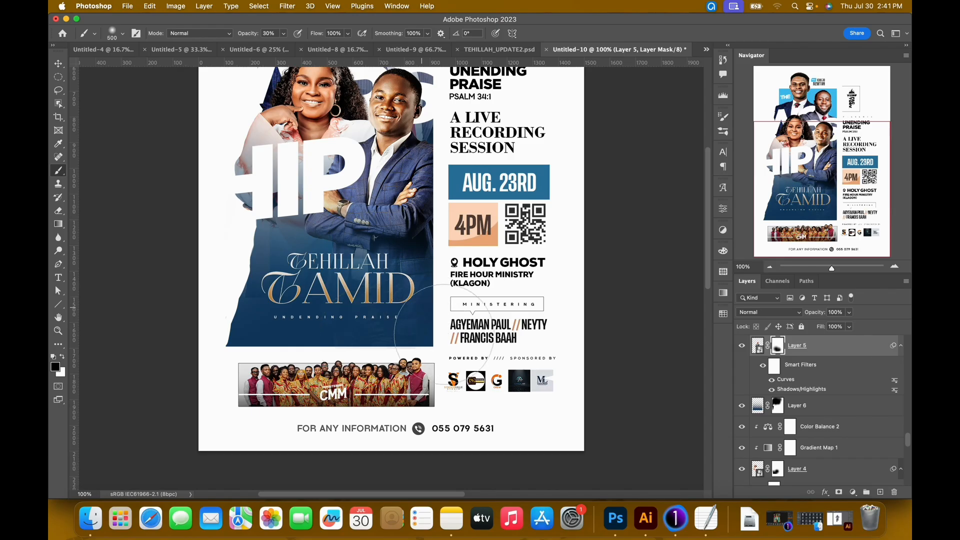
pyautogui.press('v')
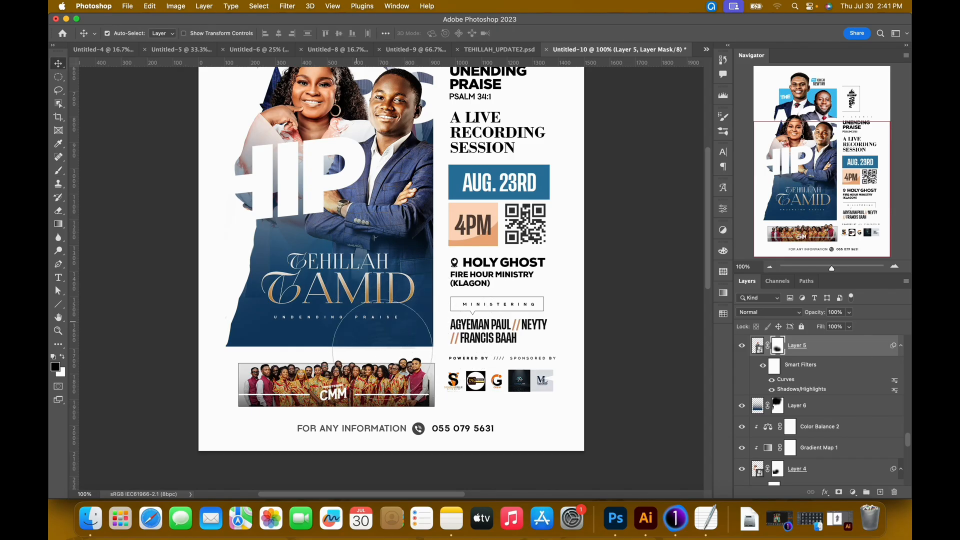
# Paint on the woman's Layer 4 mask around the Tamid title with a black brush at 58% opacity to fade her lower body.
pyautogui.scroll(3, 334, 242)
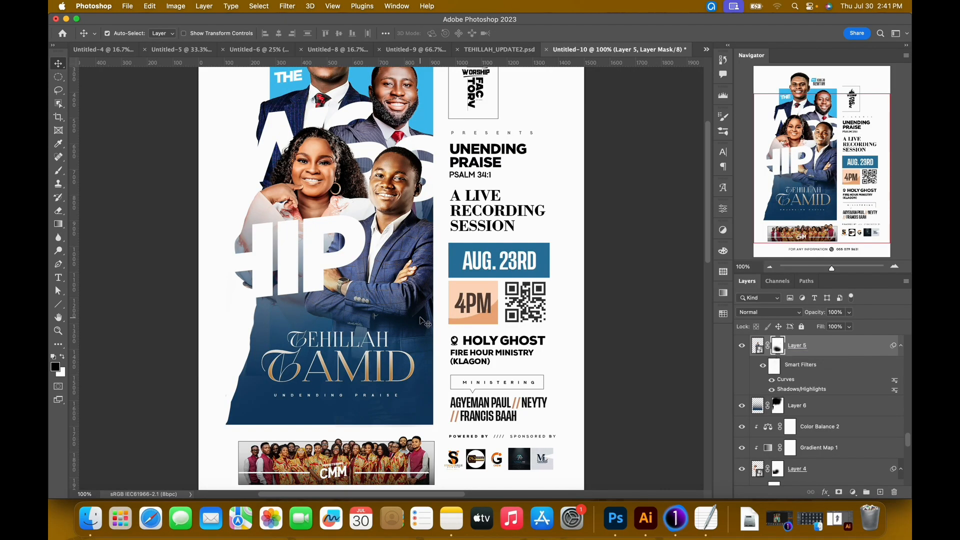
pyautogui.click(323, 177)
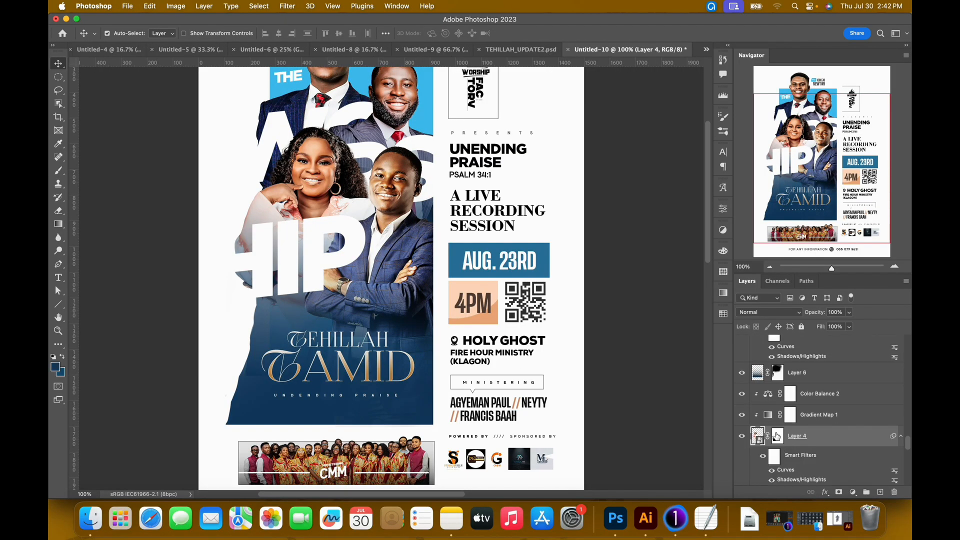
pyautogui.click(778, 437)
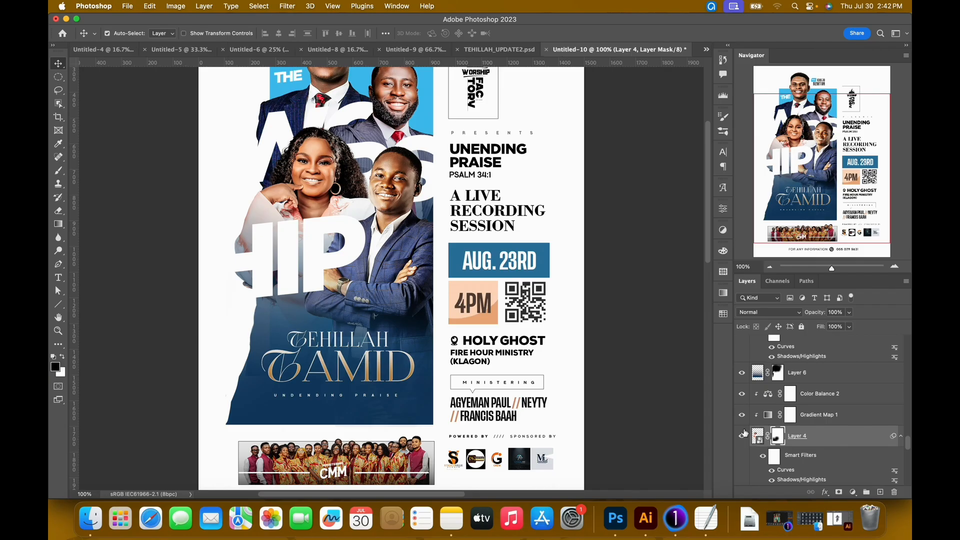
pyautogui.press('b')
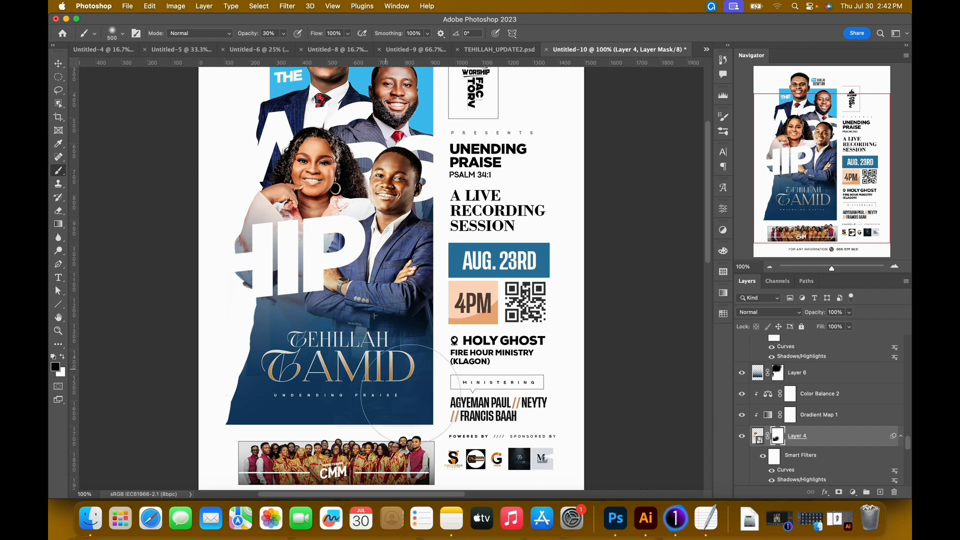
pyautogui.press('[')
pyautogui.press('[')
pyautogui.click(284, 34)
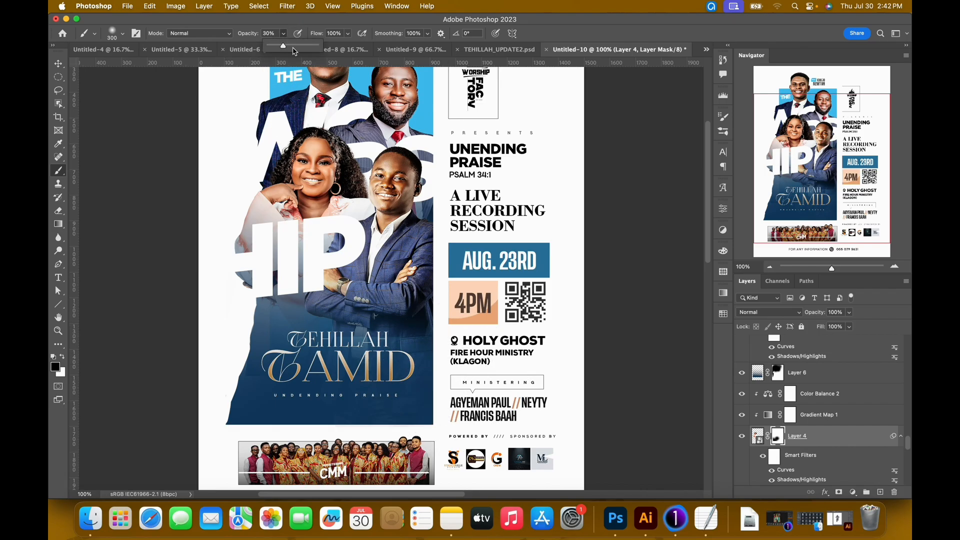
pyautogui.click(400, 358)
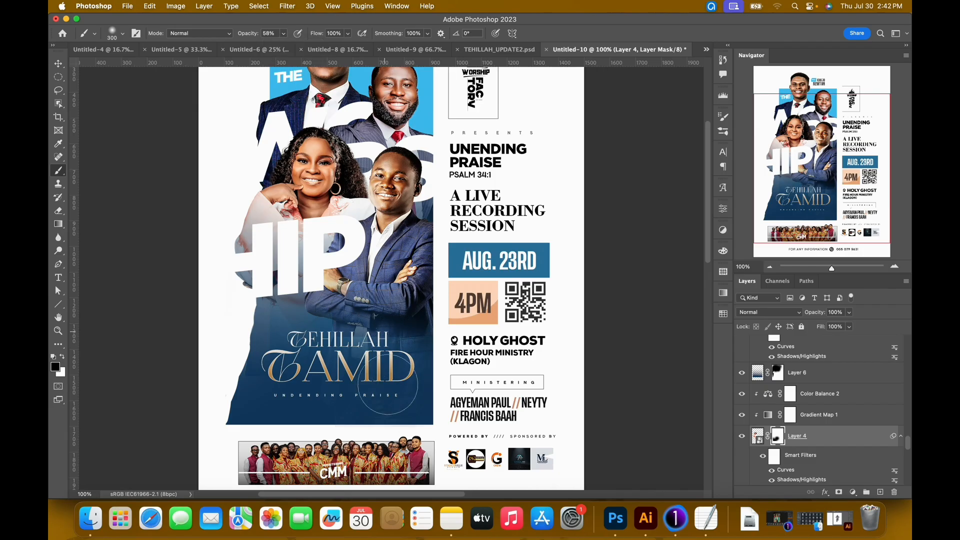
pyautogui.click(284, 34)
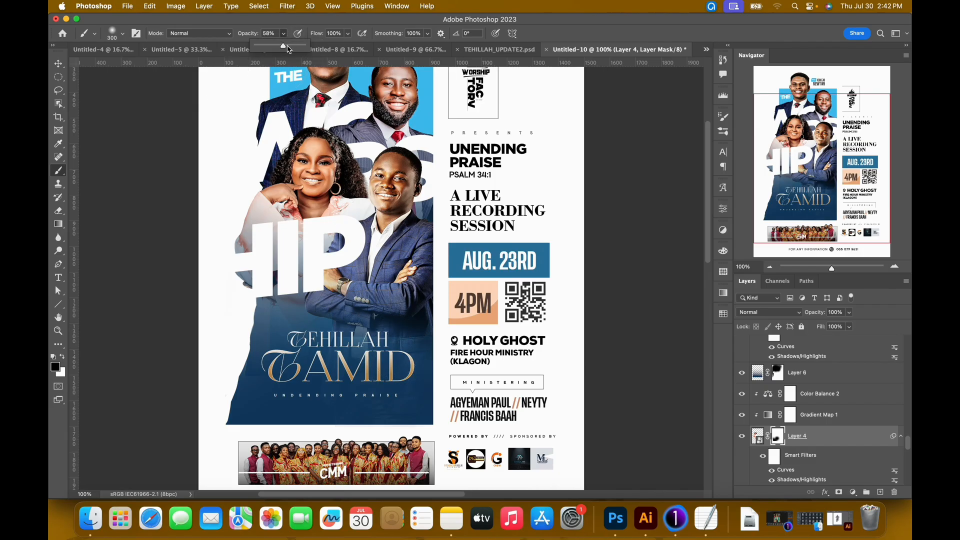
pyautogui.click(411, 363)
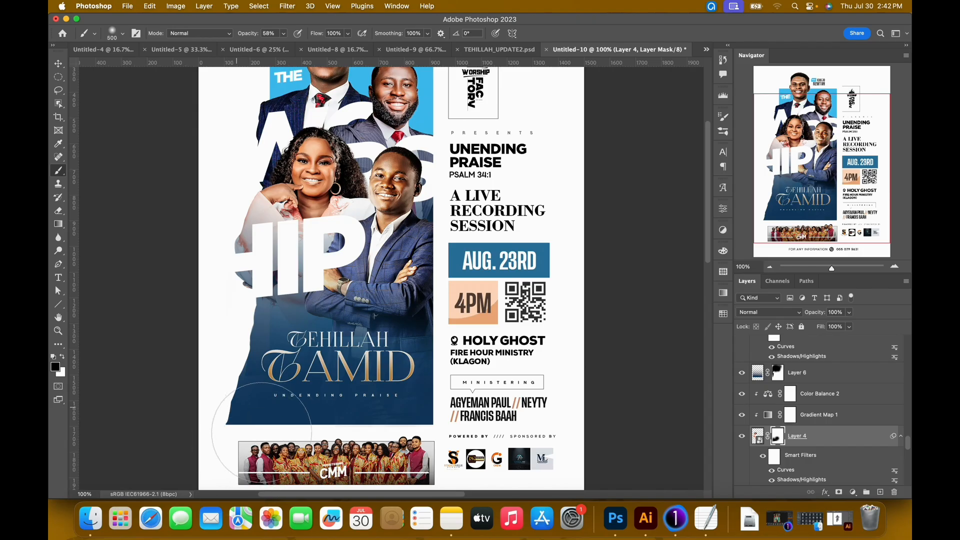
pyautogui.press('v')
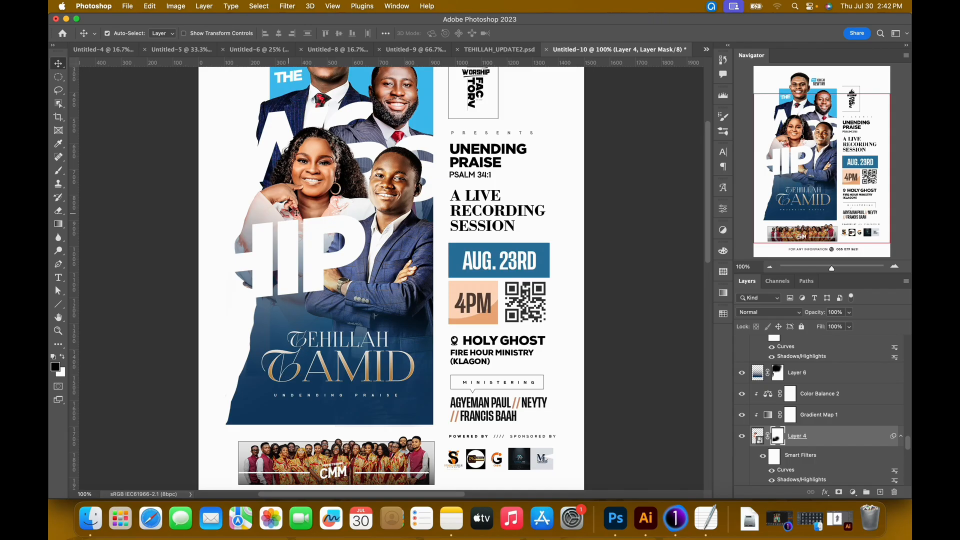
# Toggle Layer 4's visibility off and on to check the masked area and review the whole flyer.
pyautogui.click(741, 437)
pyautogui.click(742, 436)
pyautogui.press('super+0')
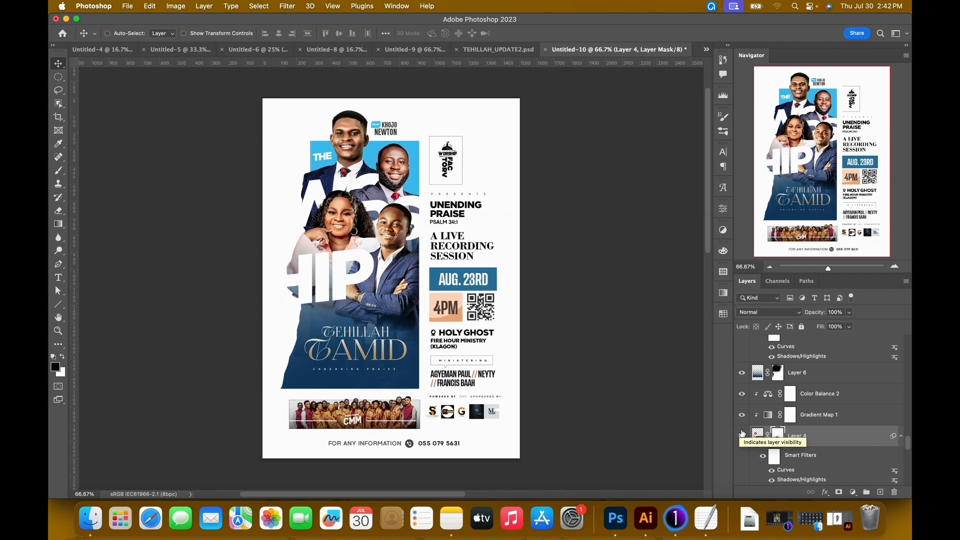
pyautogui.press('super+minus')
pyautogui.press('super+0')
pyautogui.press('super+minus')
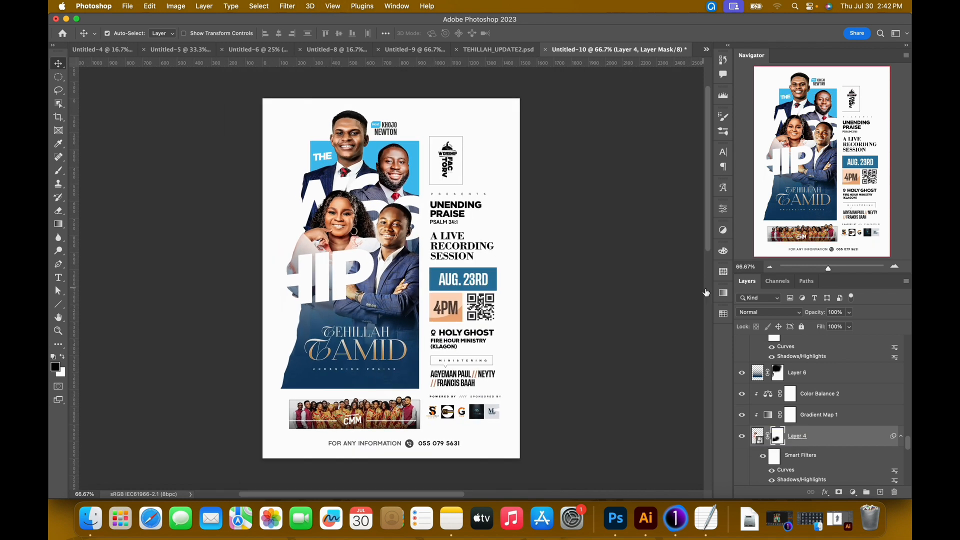
# Check the portraits against TEHILLAH_UPDATE2.psd, and slightly enlarge the back-right man's portrait on Layer 3 in Untitled-10.
pyautogui.click(515, 53)
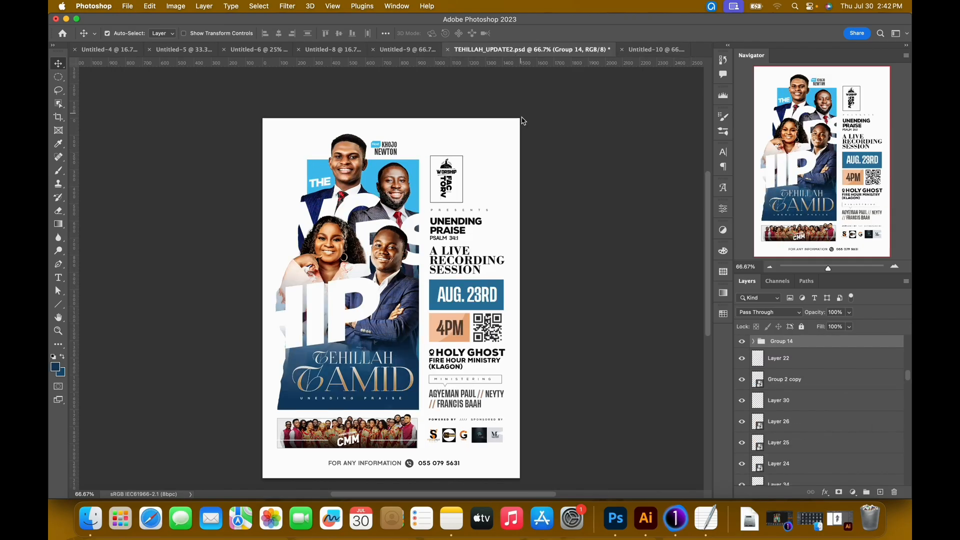
pyautogui.click(656, 53)
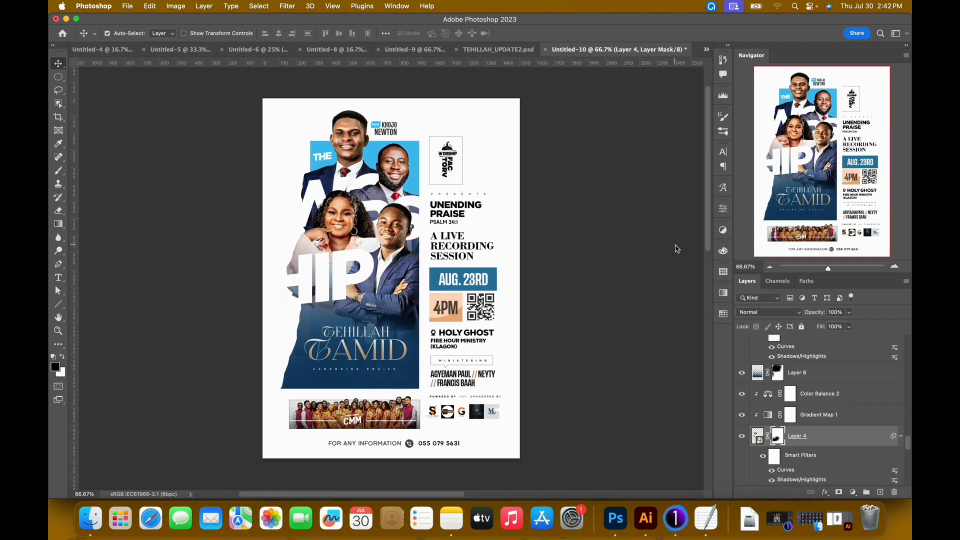
pyautogui.click(410, 175)
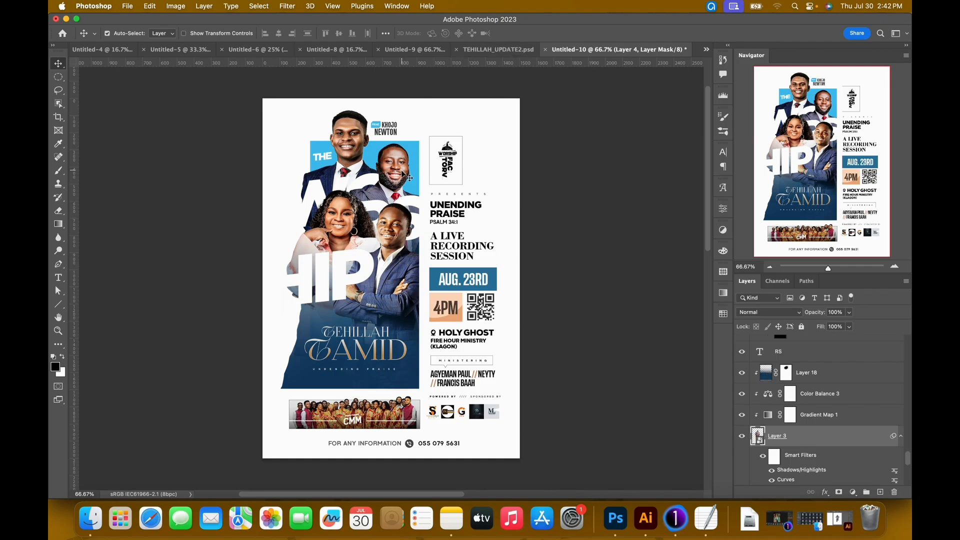
pyautogui.press('super+t')
pyautogui.click(506, 212)
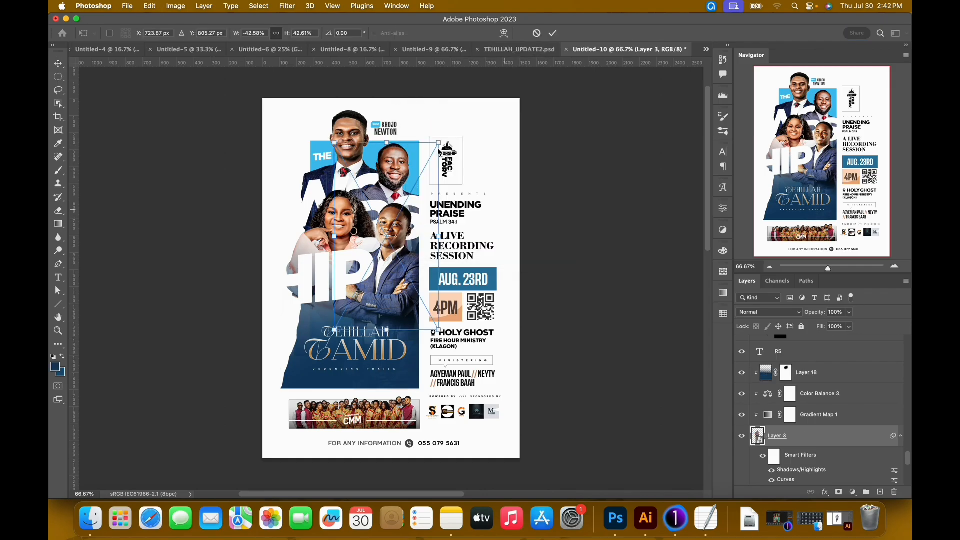
pyautogui.moveTo(439, 144); pyautogui.dragTo(441, 140)
pyautogui.press('Return')
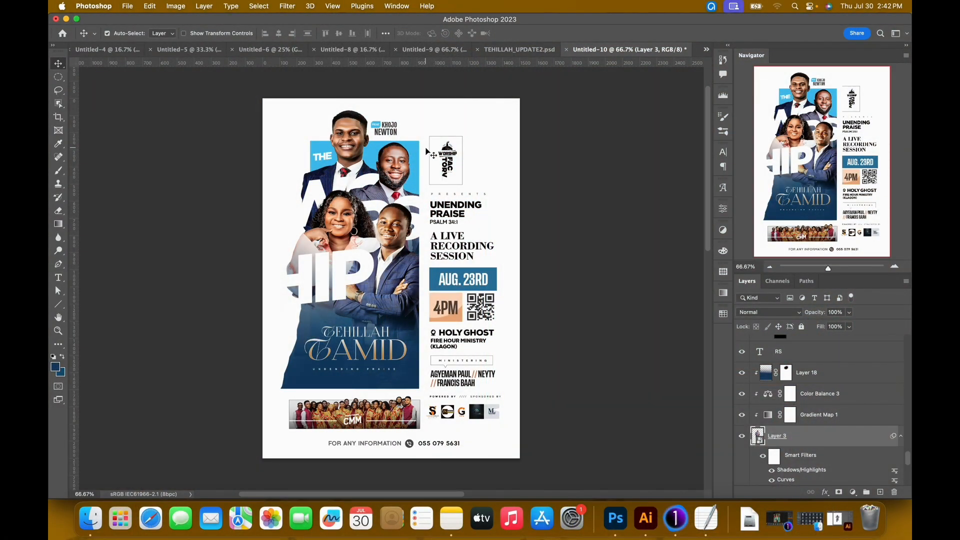
# Select the topmost layer, Viber, in the flyer's layer stack.
pyautogui.moveTo(379, 207); pyautogui.dragTo(374, 217)
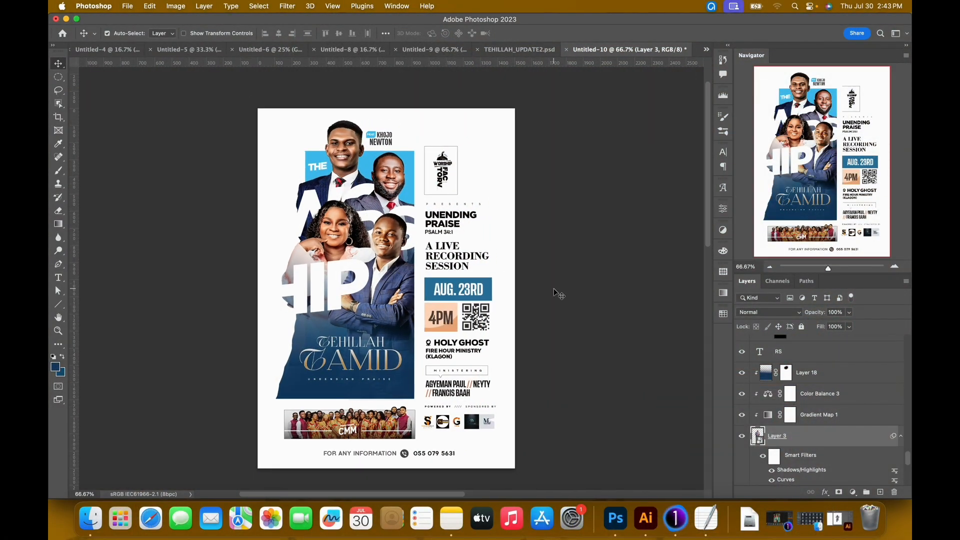
pyautogui.moveTo(907, 455); pyautogui.dragTo(899, 334)
pyautogui.click(839, 351)
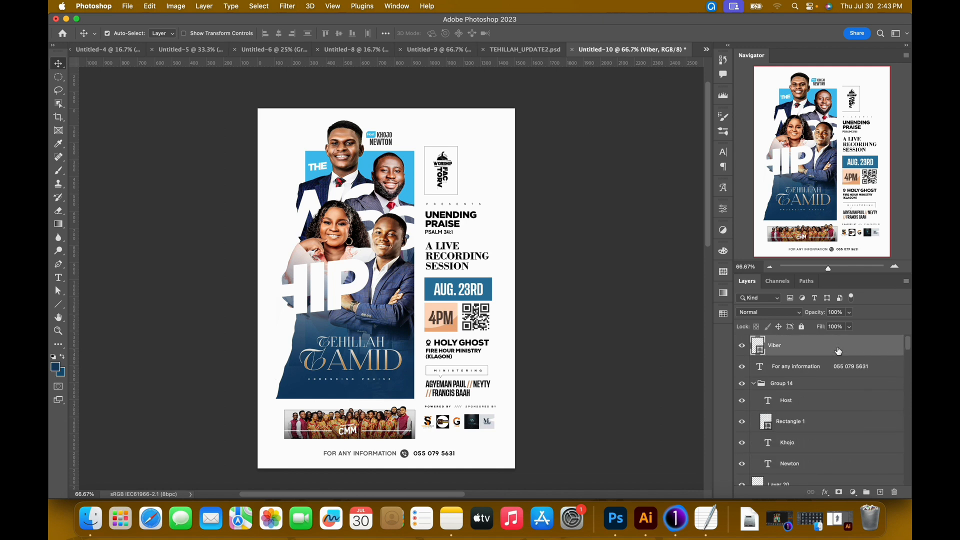